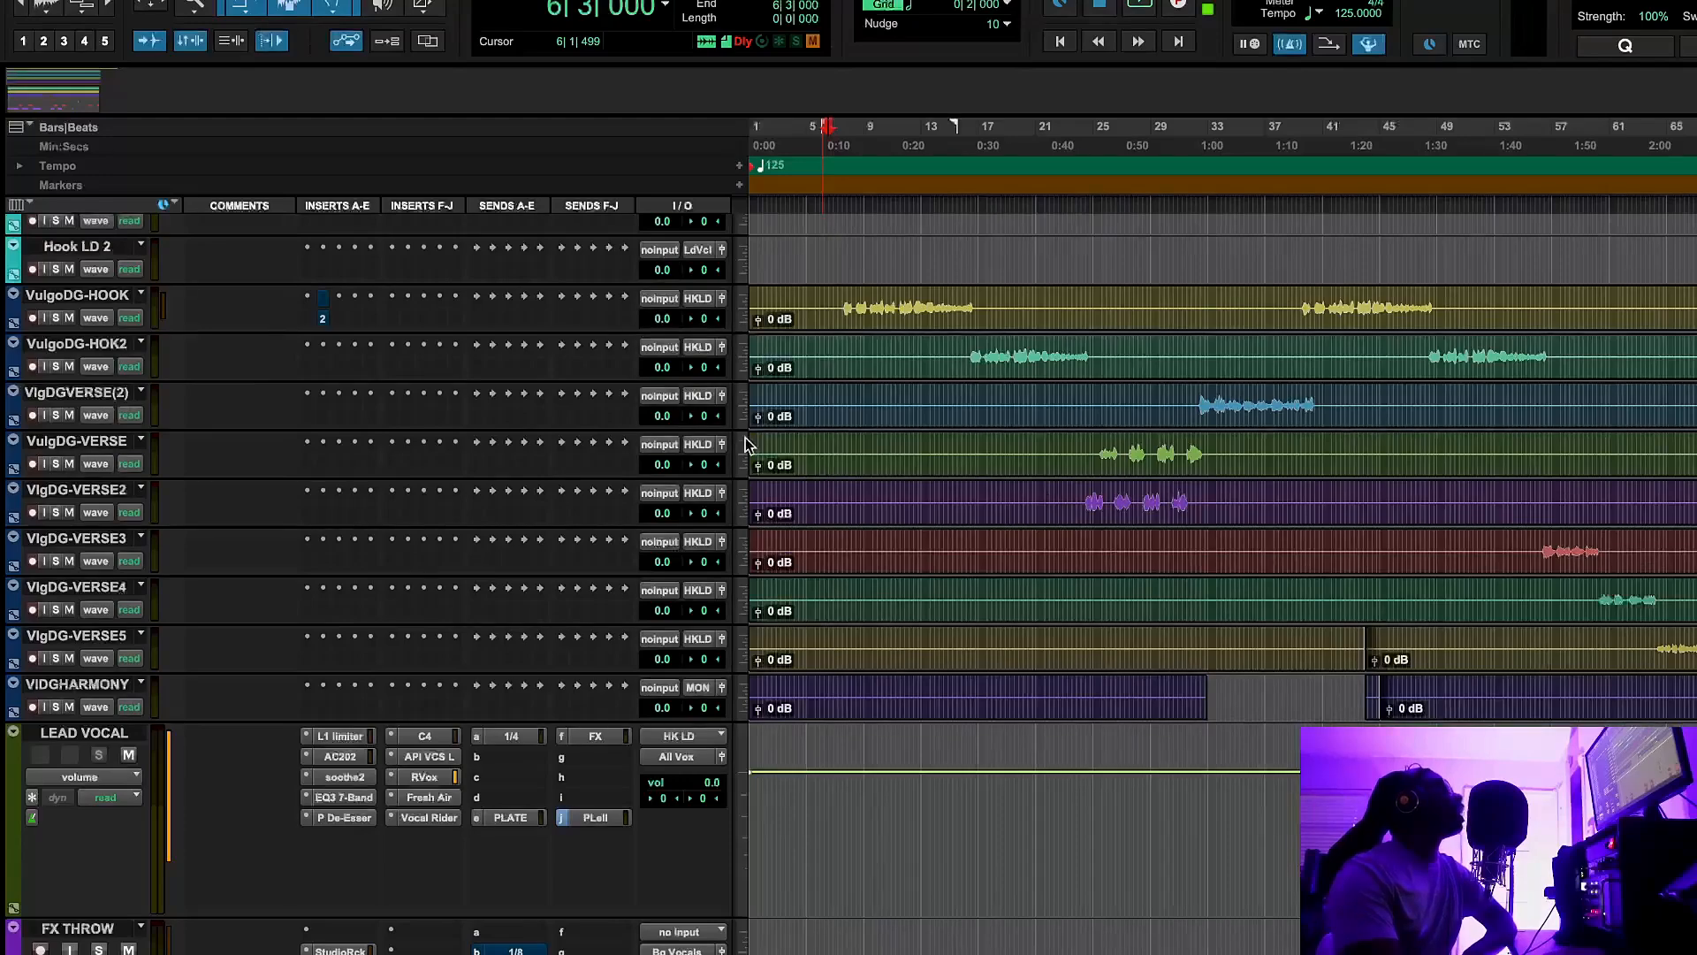
Select the VulgoDG-HOOK track and look over the hook, verse, LEAD VOCAL, FX THROW and ad-lib tracks with their routing and inserts
scroll(1220, 477, "up", 1)
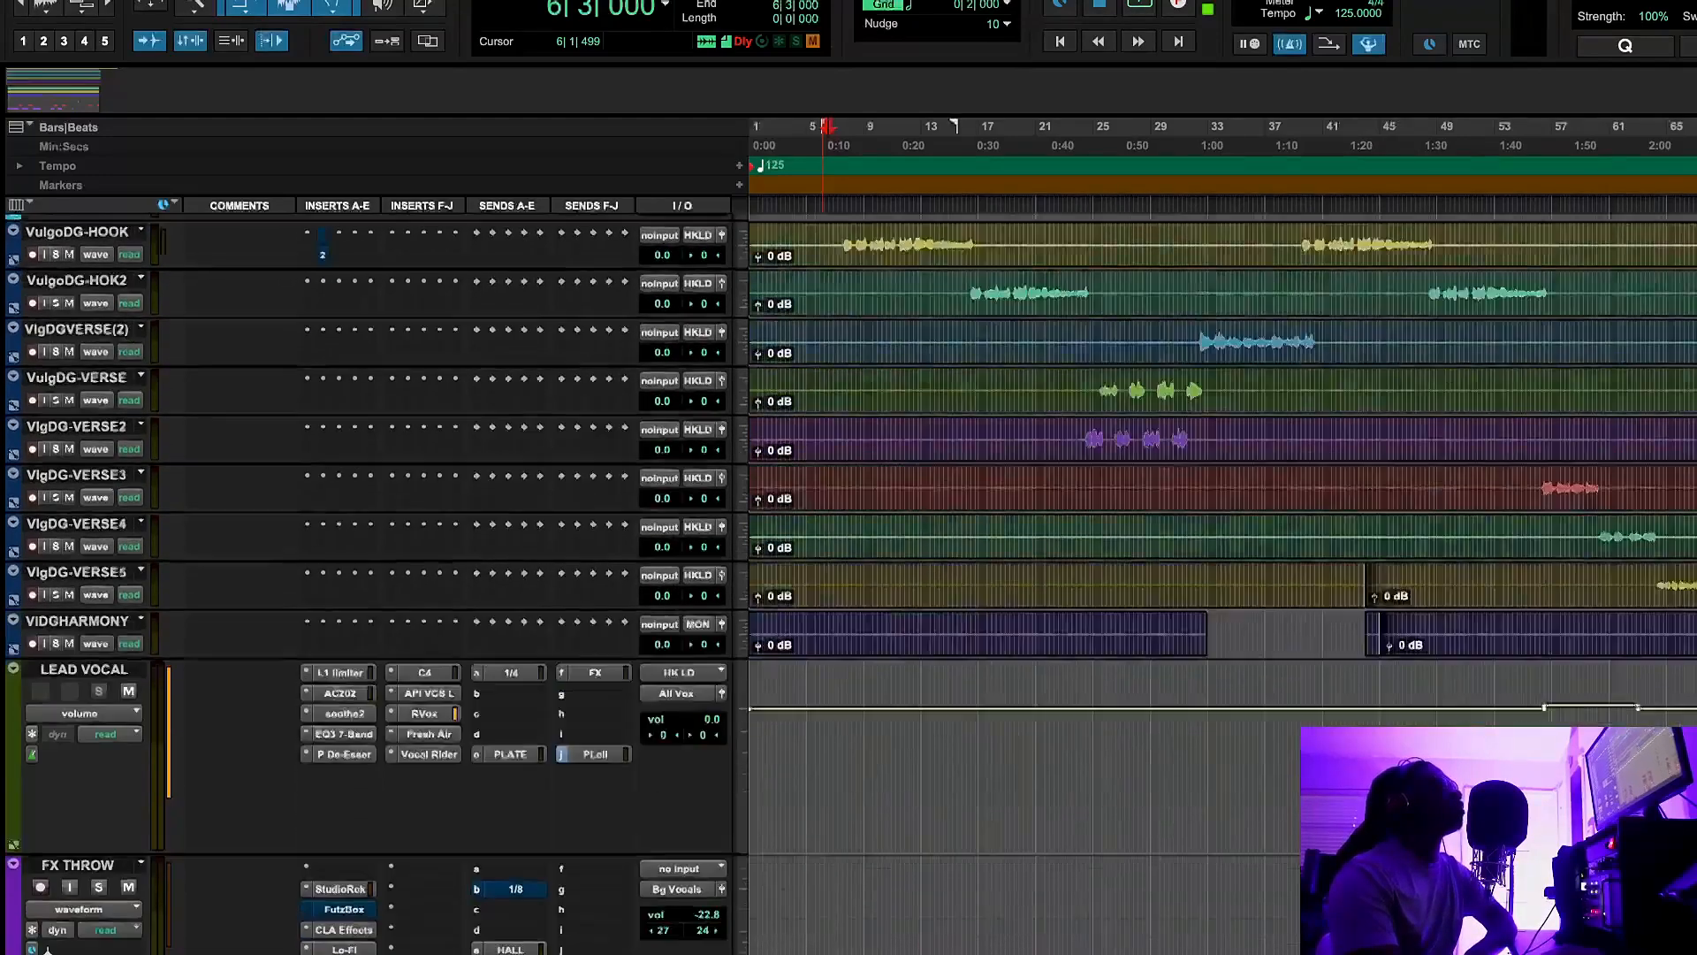
left_click(93, 327)
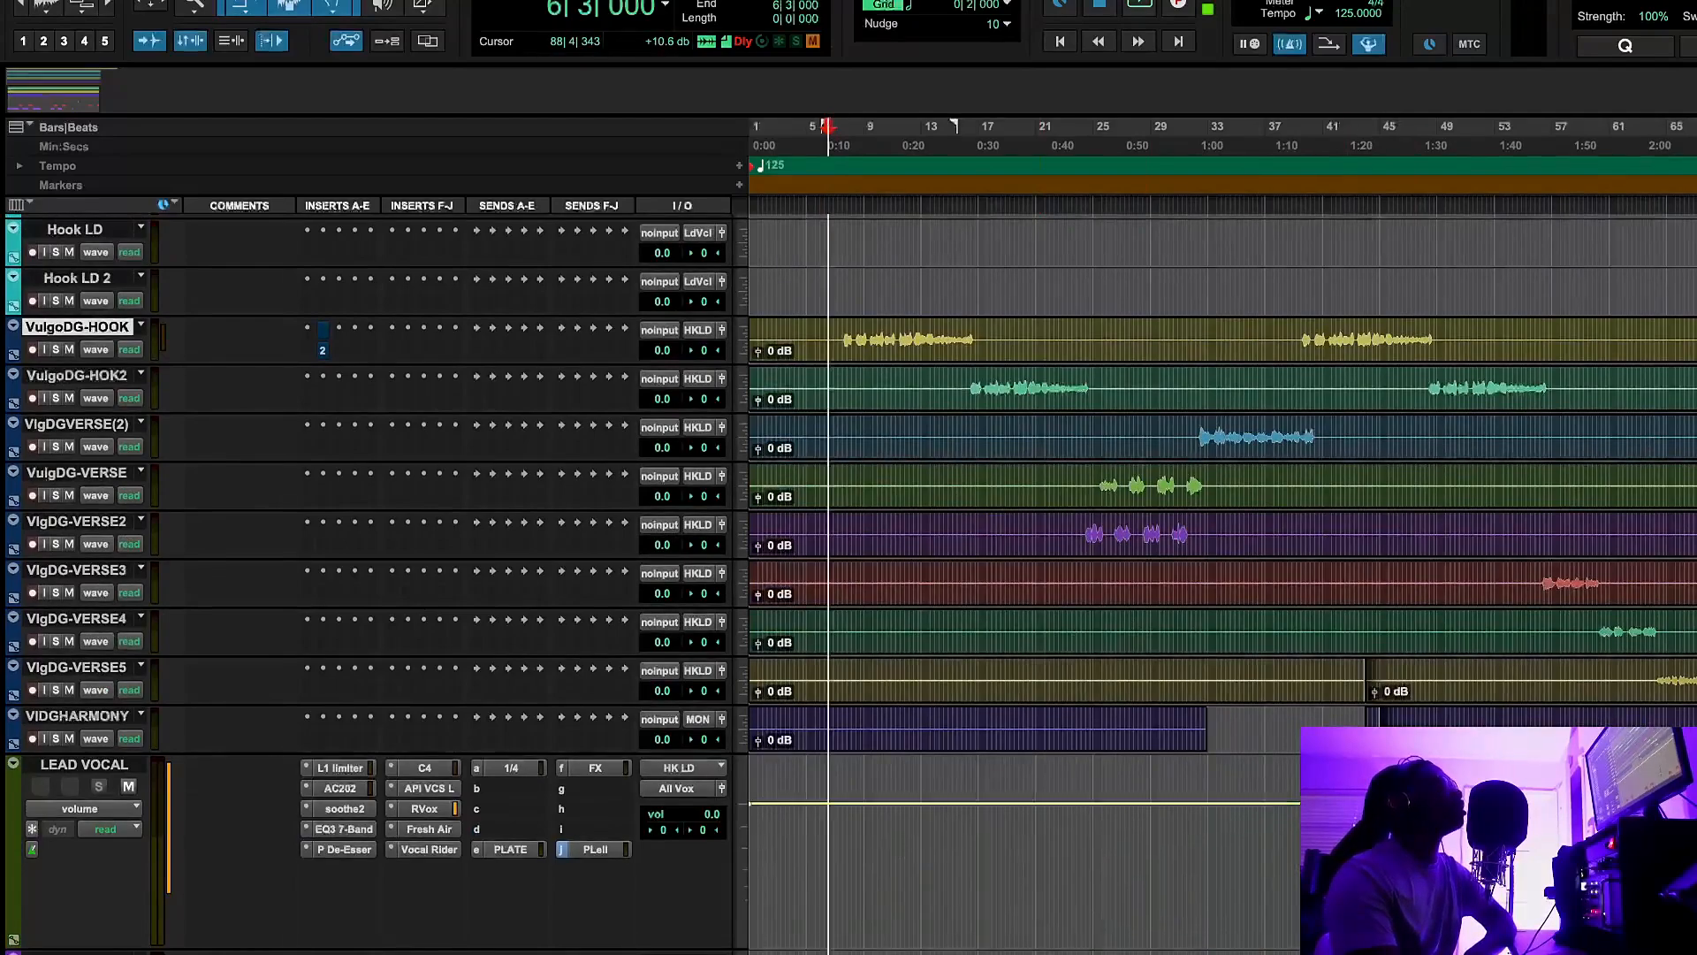
scroll(848, 579, "up", 8)
scroll(849, 579, "up", 2)
scroll(848, 579, "down", 12)
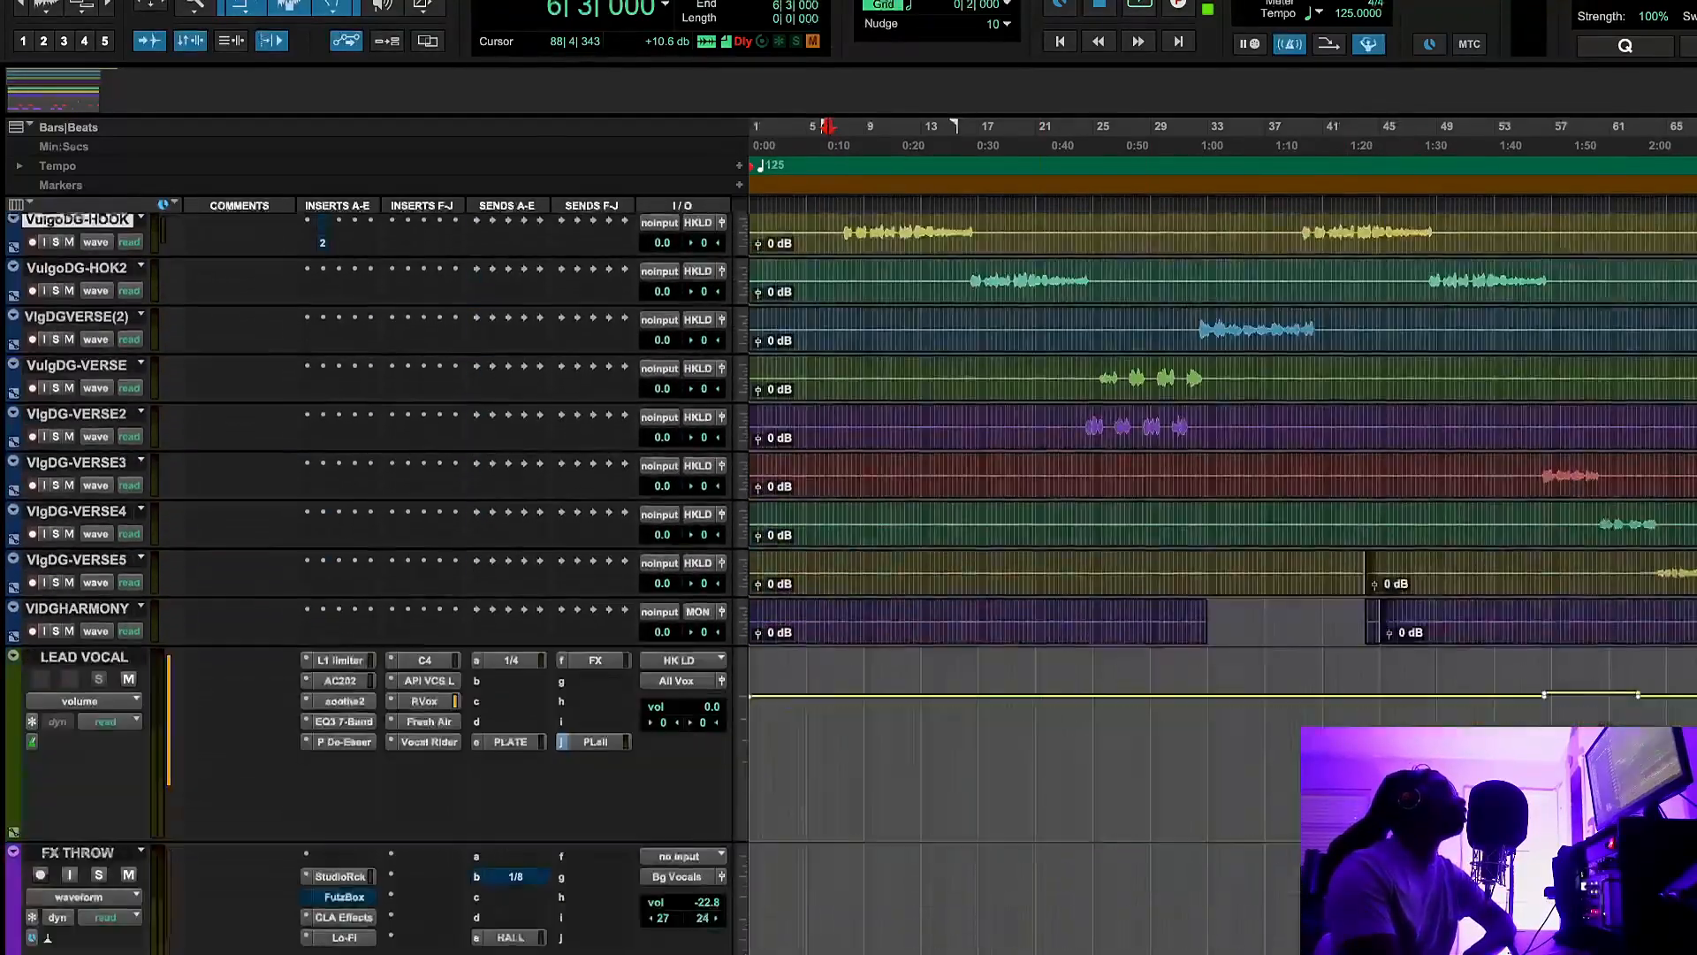
scroll(849, 579, "up", 2)
scroll(849, 578, "down", 2)
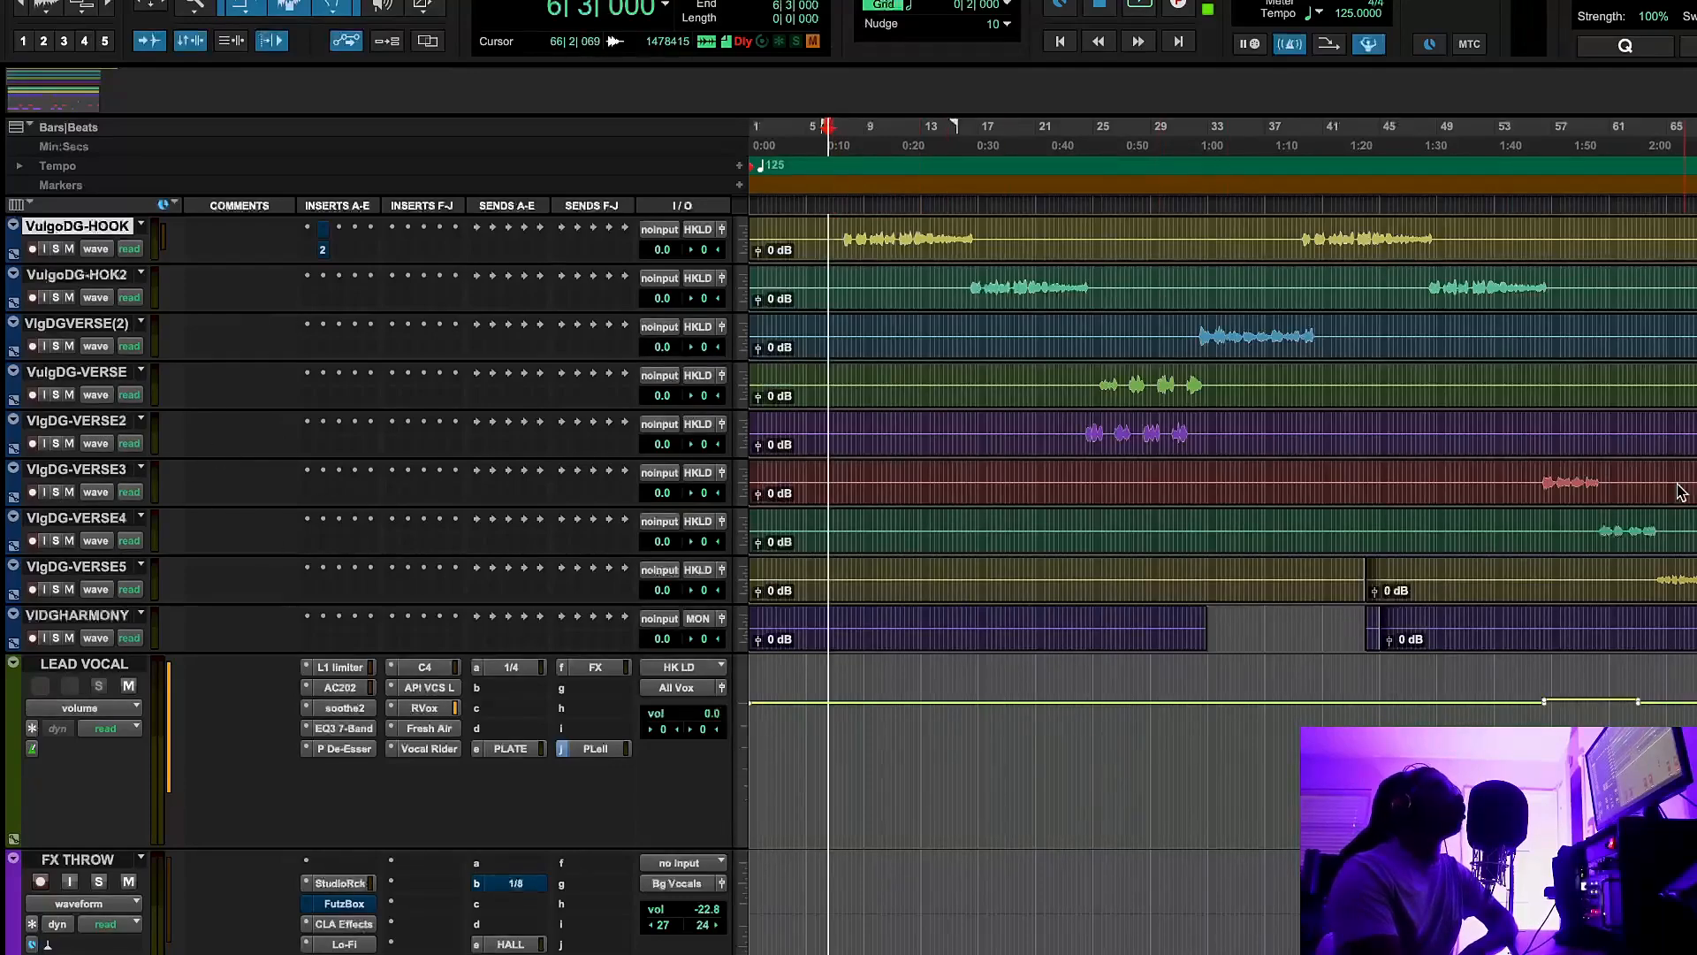
scroll(371, 531, "down", 10)
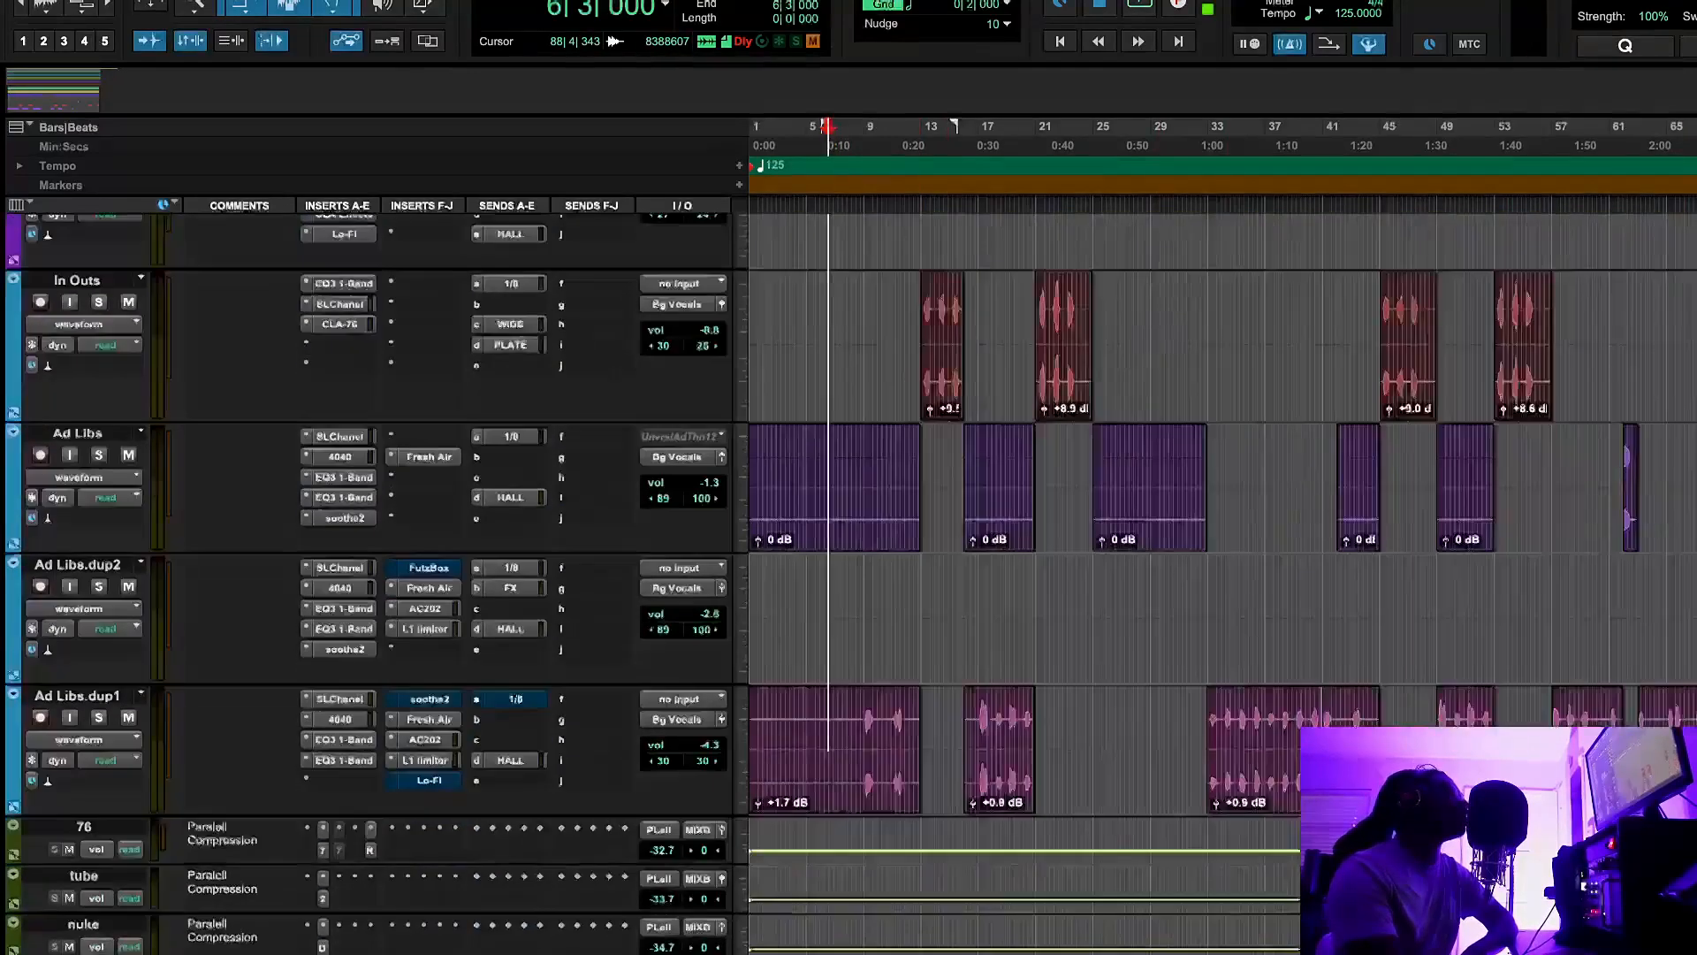
scroll(371, 530, "up", 10)
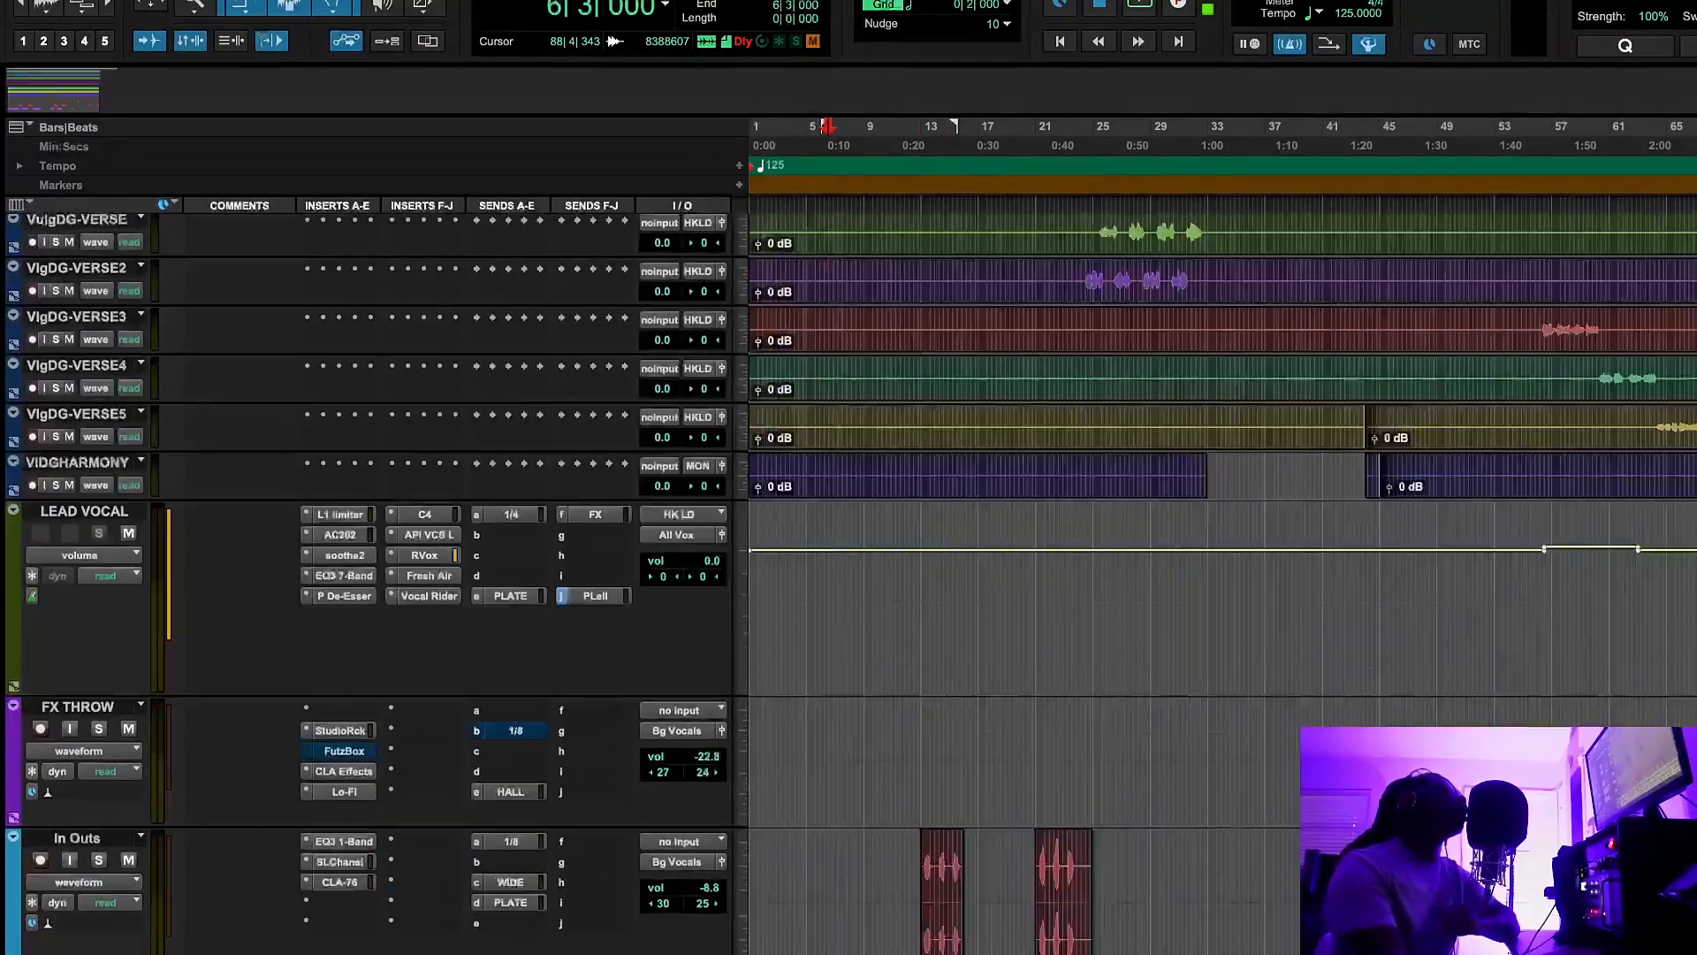
scroll(371, 531, "down", 4)
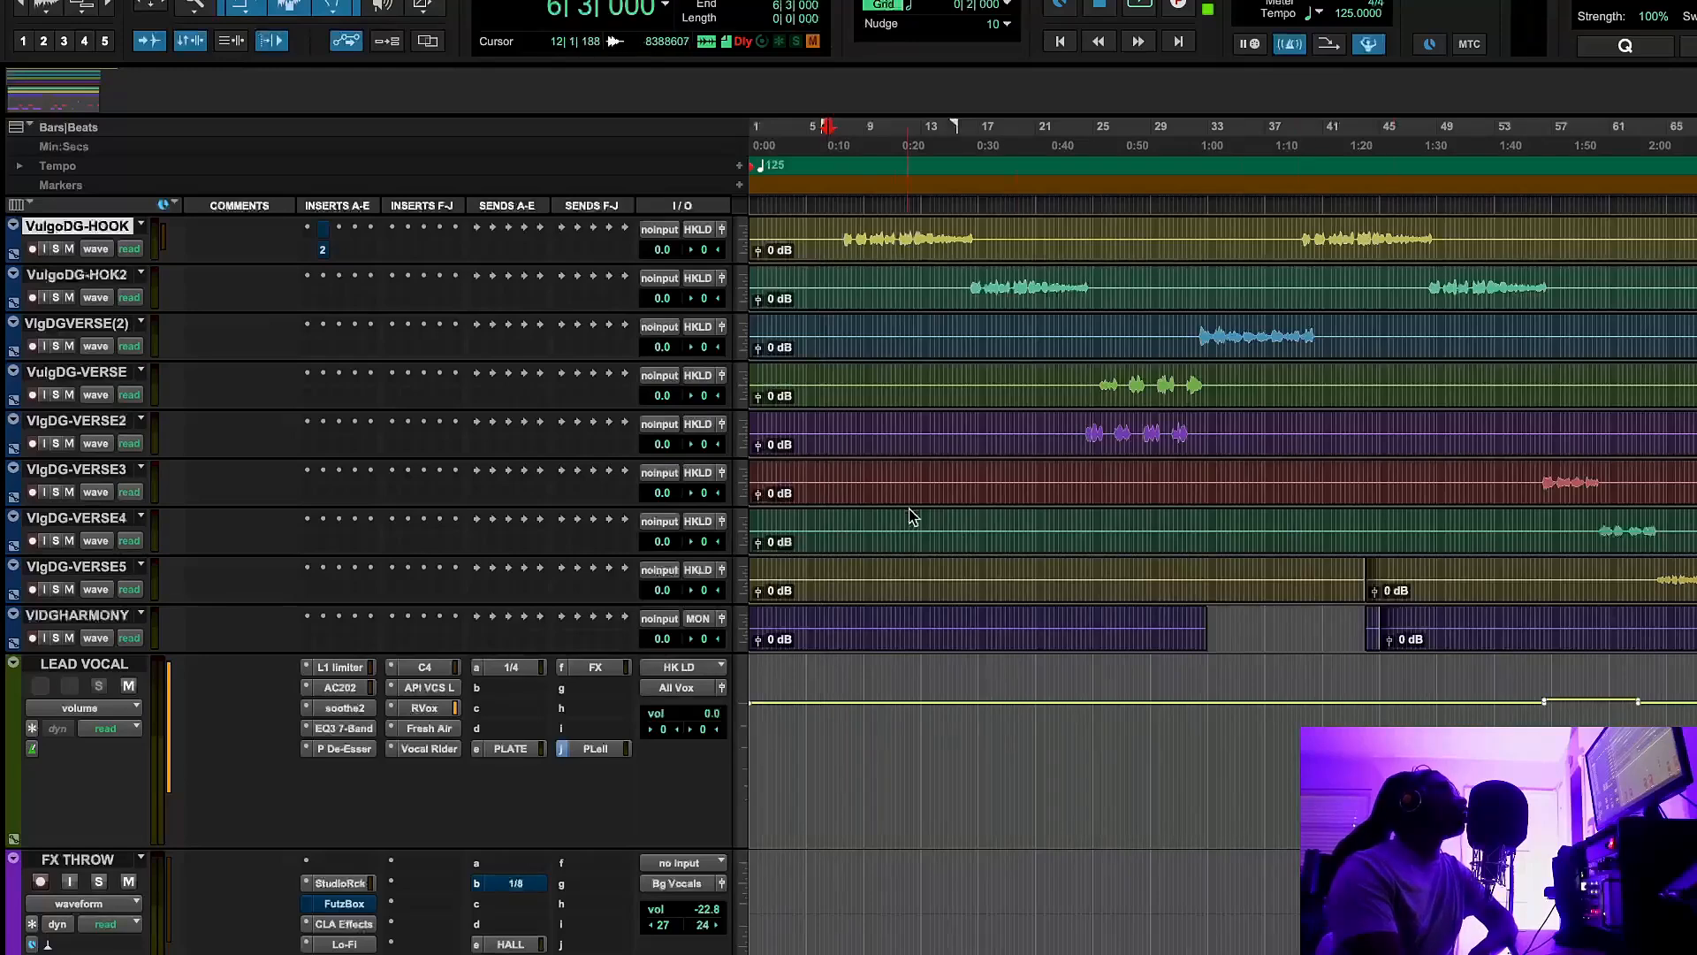
Open the L1 limiter on the LEAD VOCAL track and place its window over the track controls, clear of the vocal clips
left_click(343, 669)
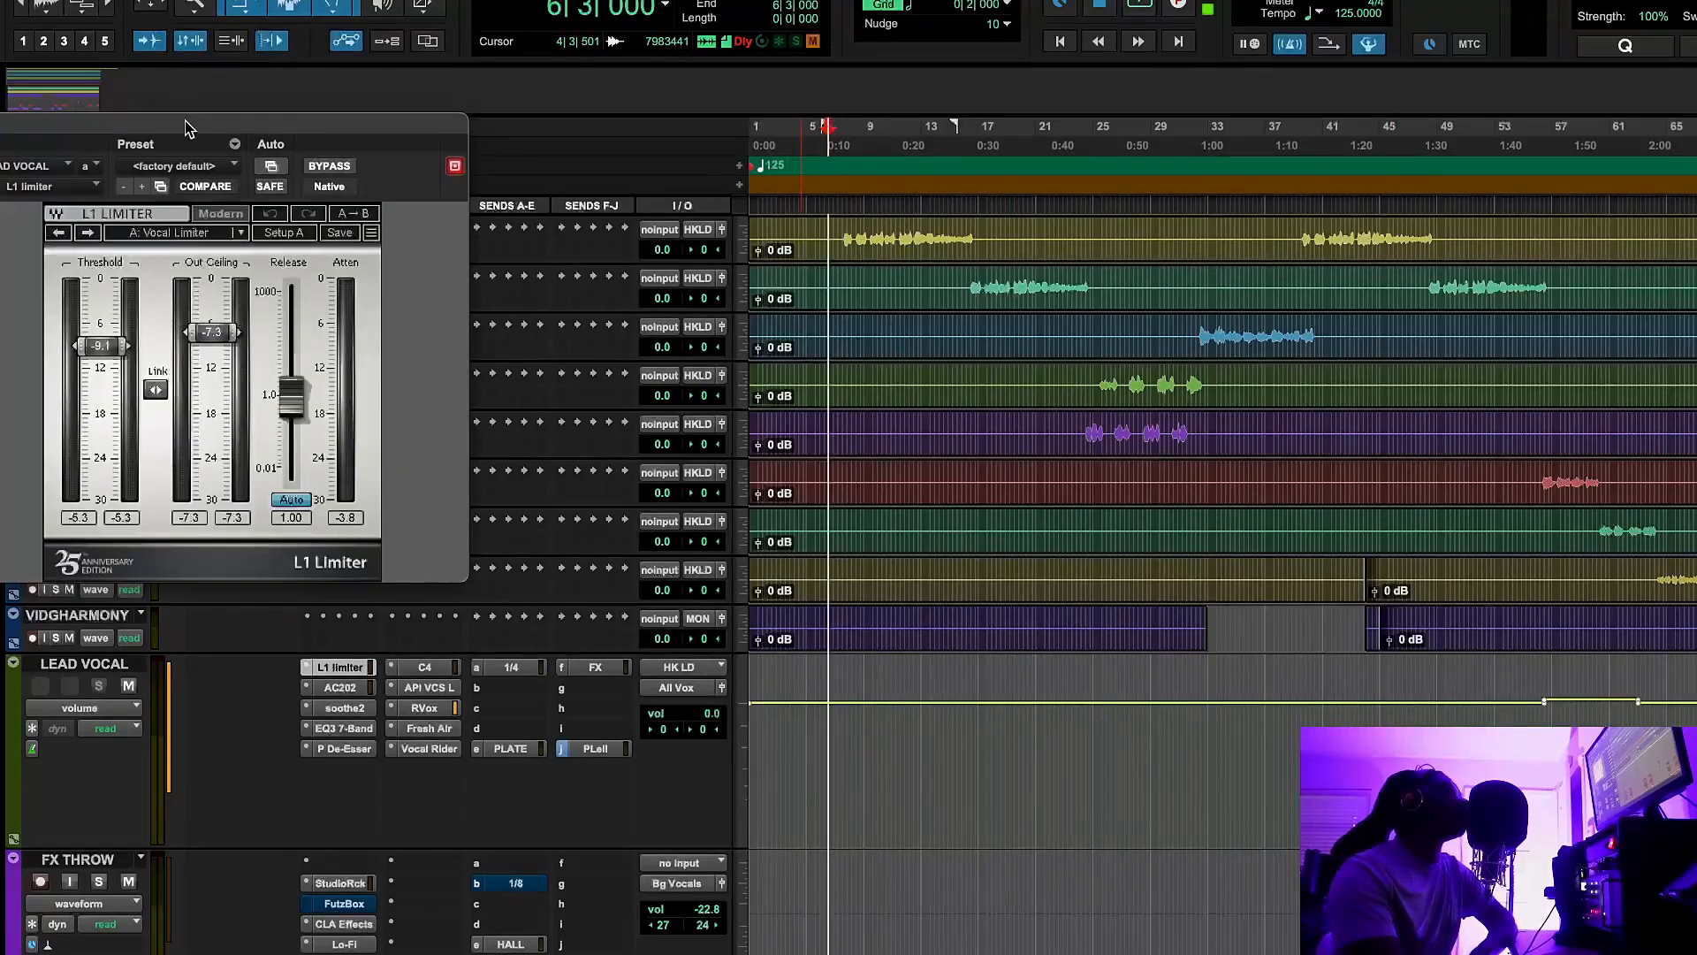
left_click_drag(186, 128, 386, 178)
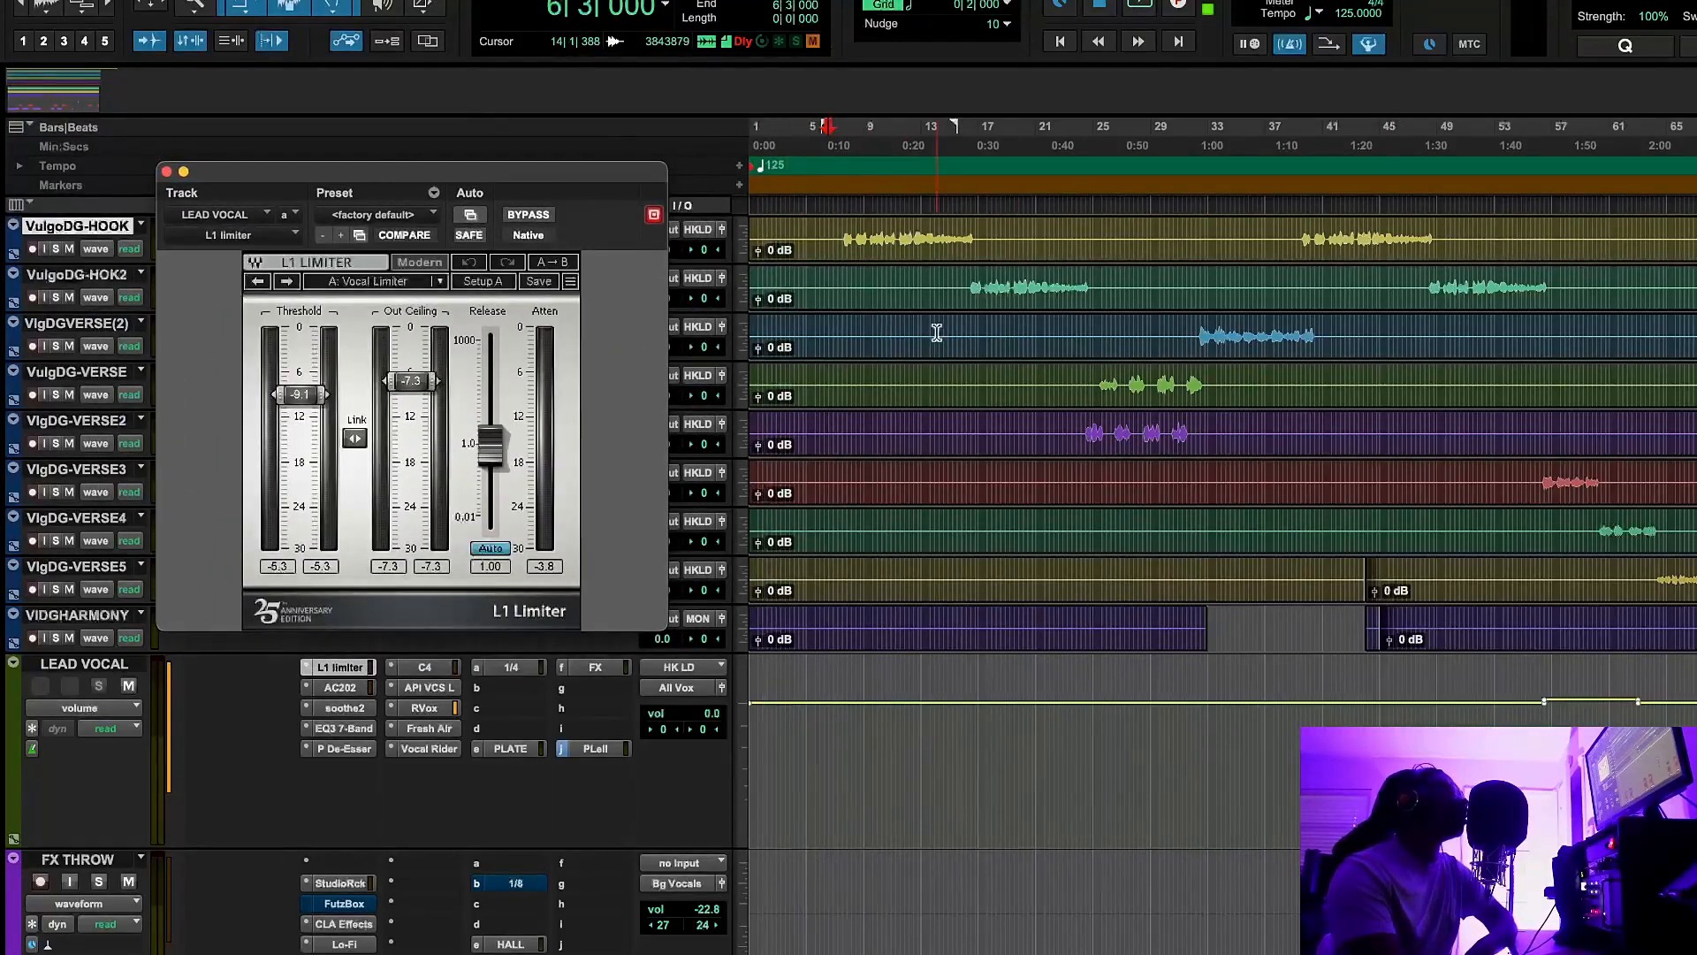
key("space")
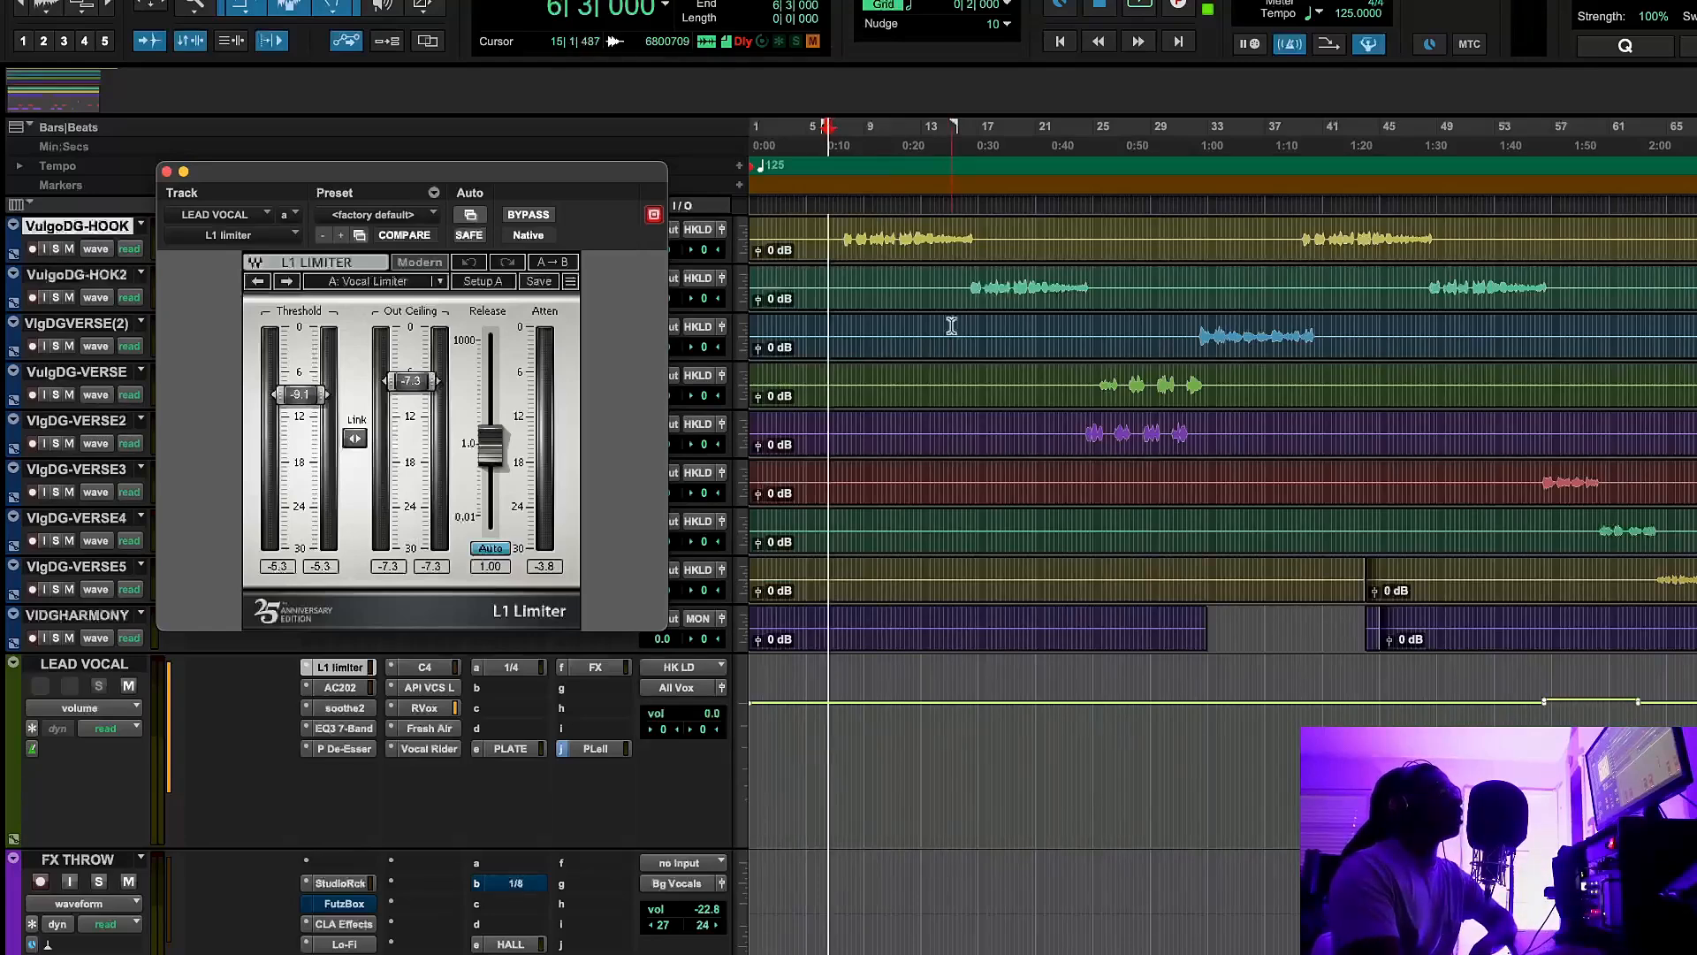
Examine the hook and verse vocal clips along the timeline, both close up and as a wider overview
key("r")
key("t")
key("t")
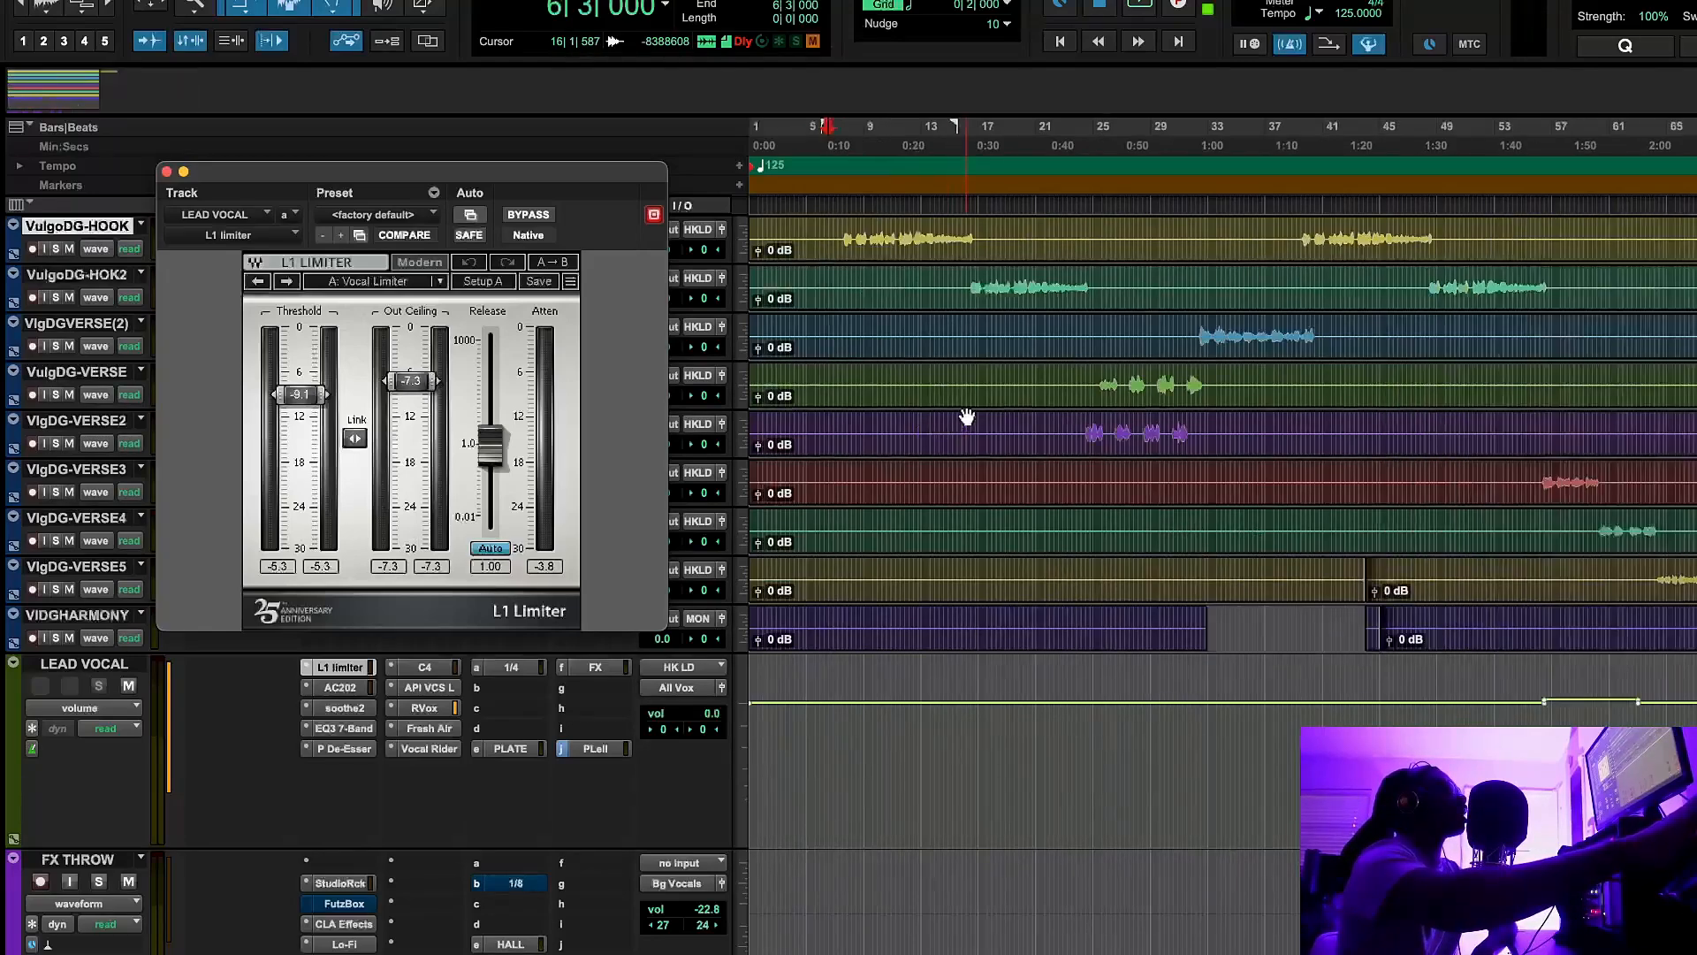
scroll(966, 417, "up", 5)
scroll(966, 416, "down", 3)
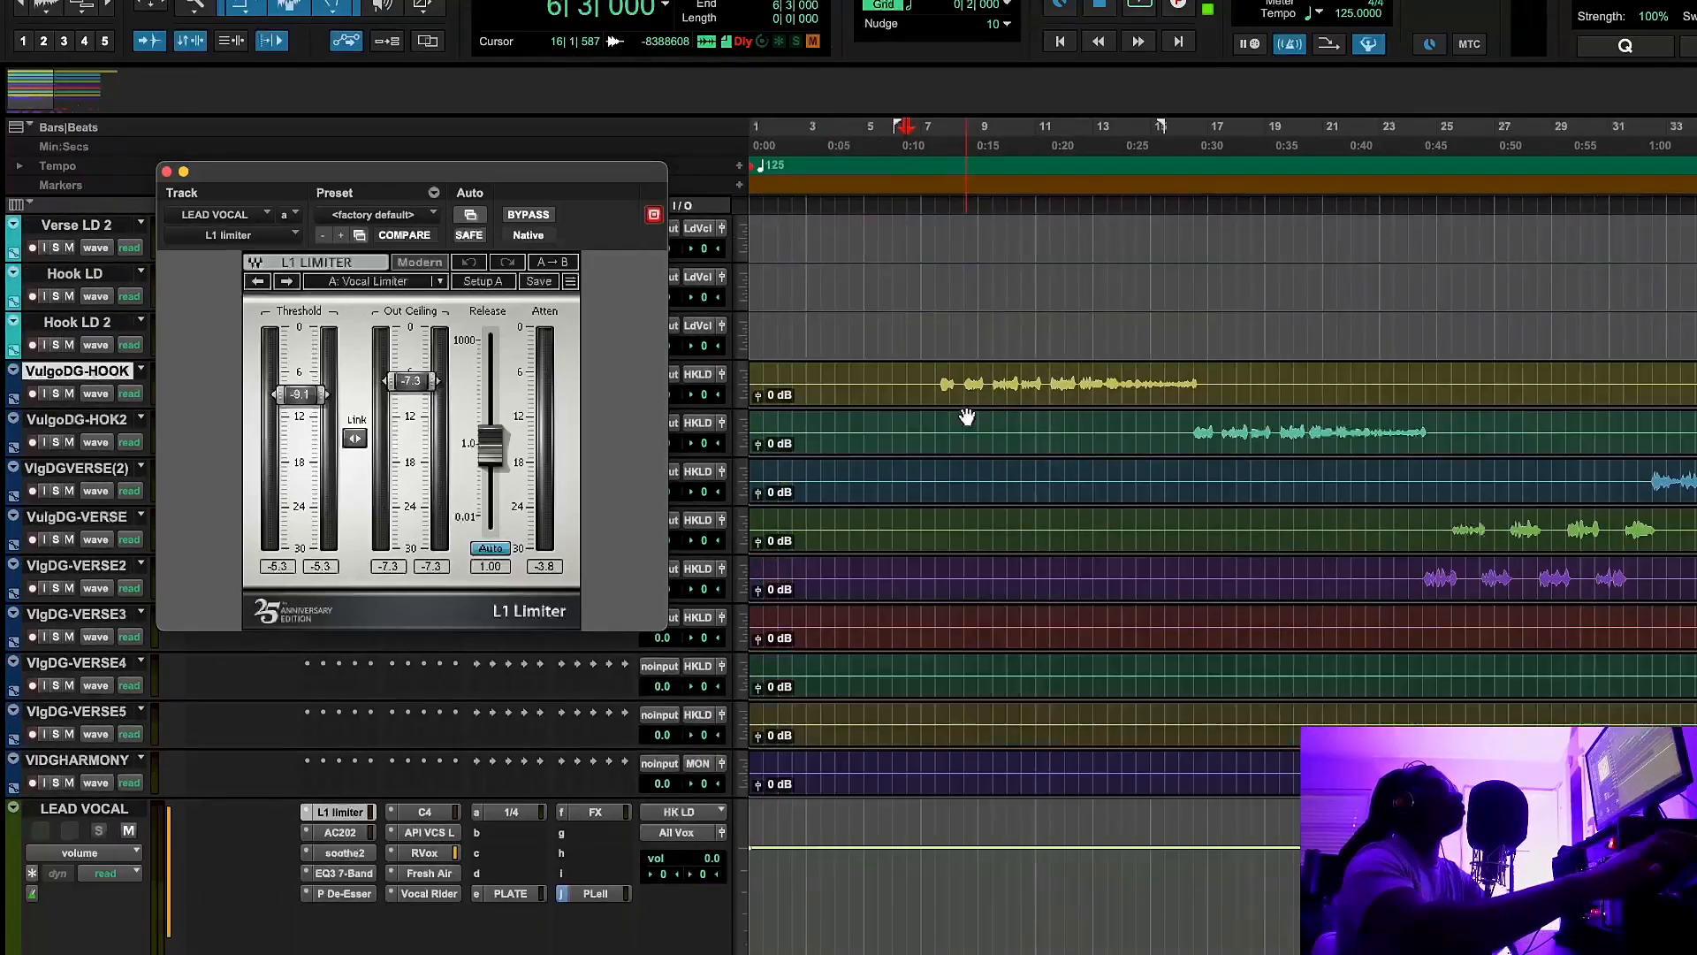
scroll(966, 416, "right", 5)
scroll(967, 416, "right", 15)
scroll(967, 417, "up", 1)
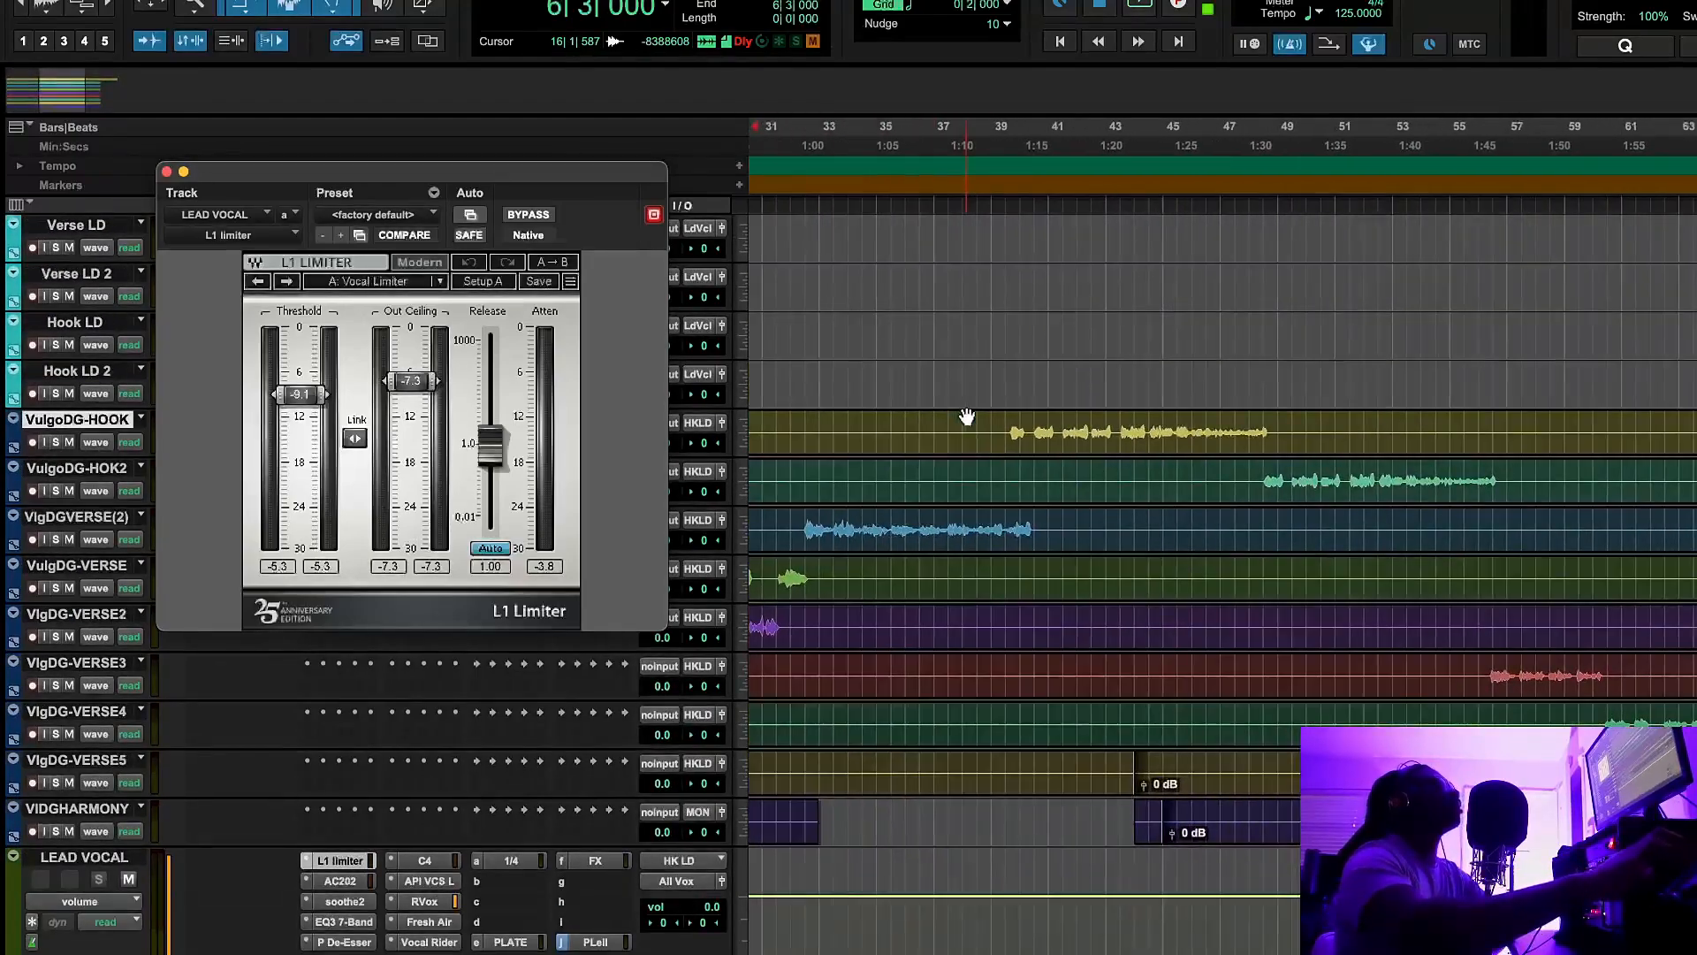
scroll(967, 416, "left", 18)
scroll(967, 416, "up", 1)
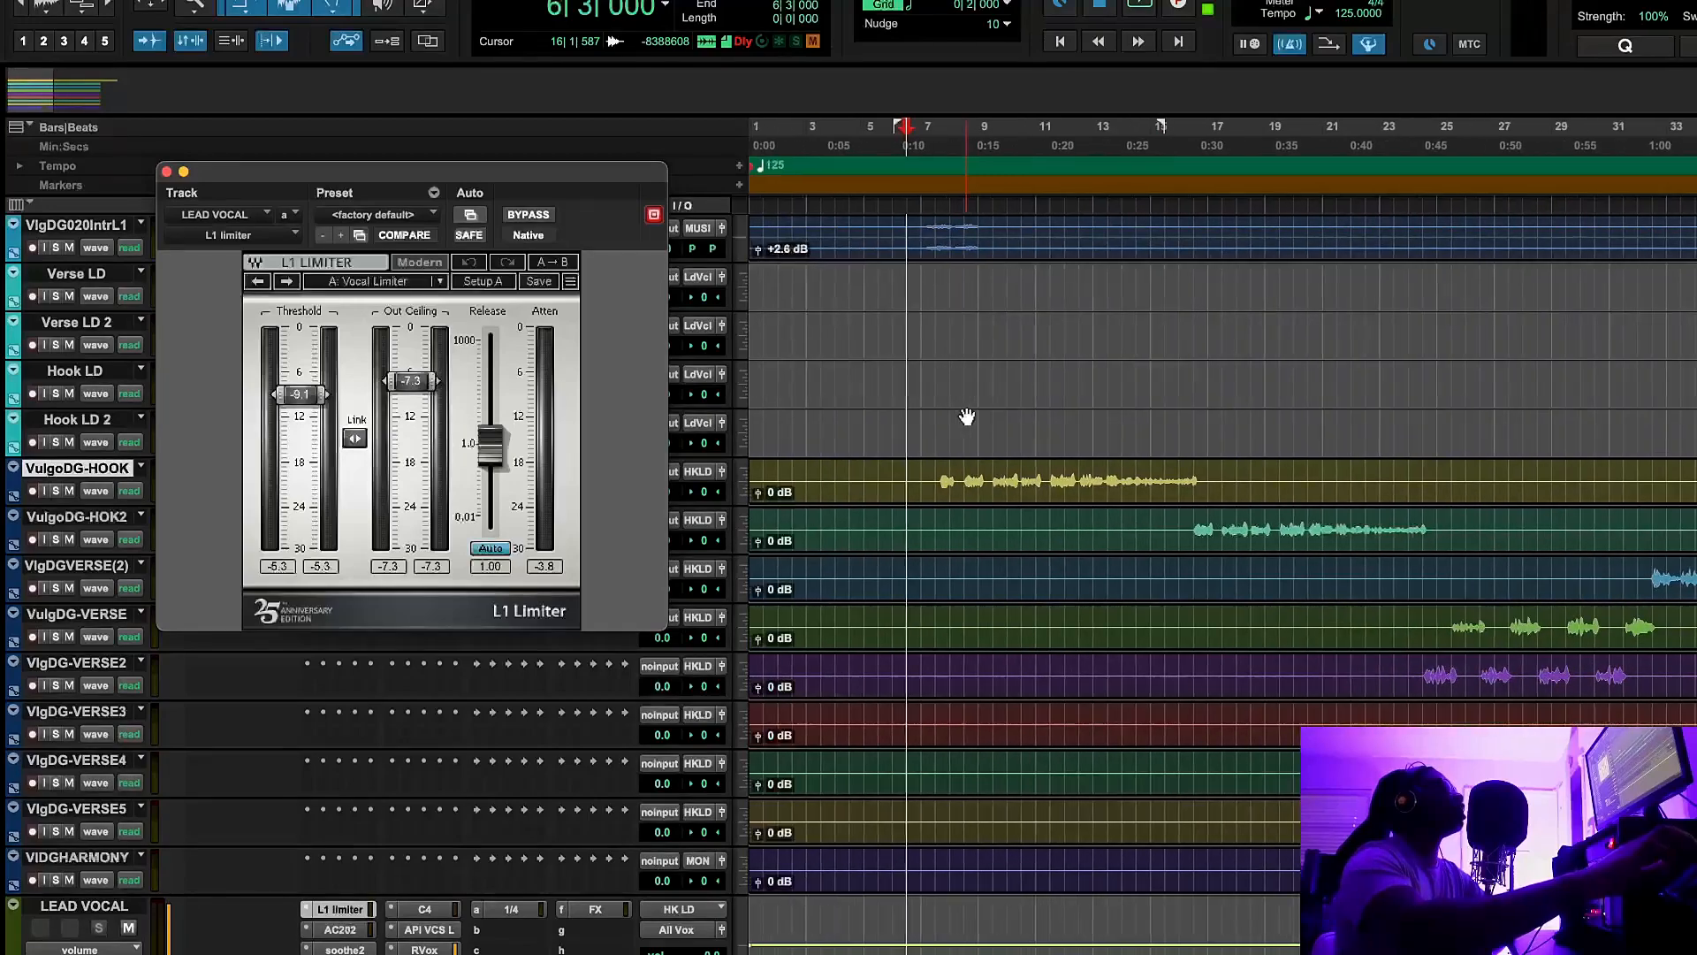
key("r")
key("r")
scroll(966, 412, "down", 2)
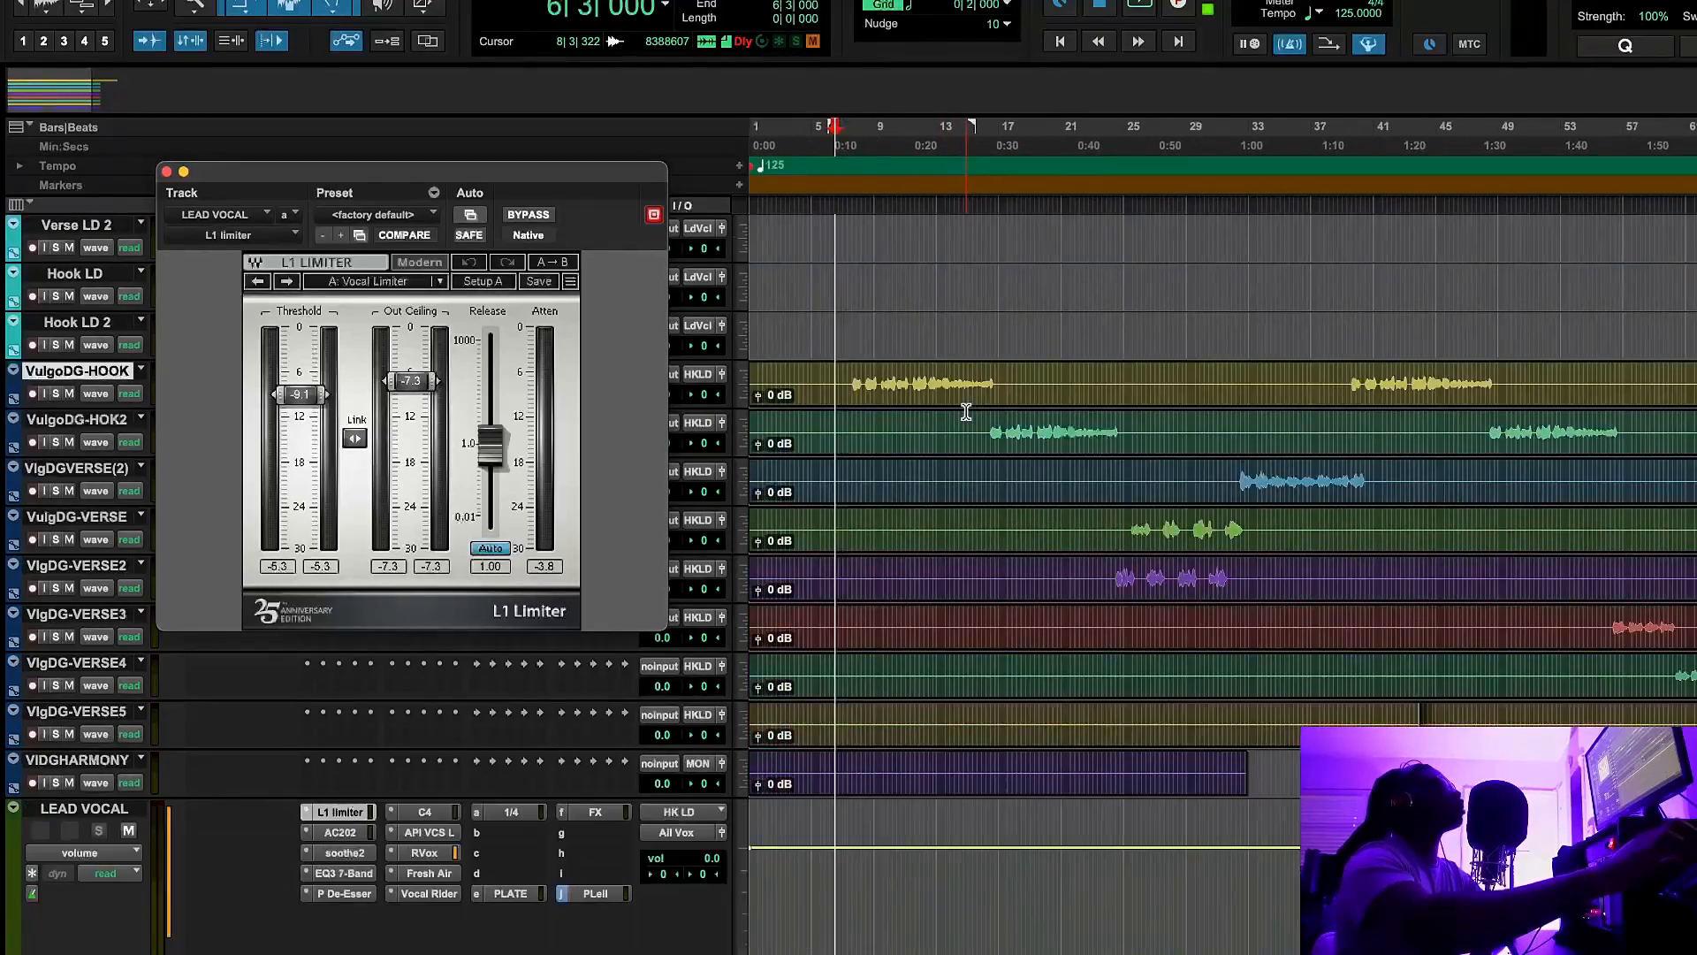
scroll(966, 412, "right", 2)
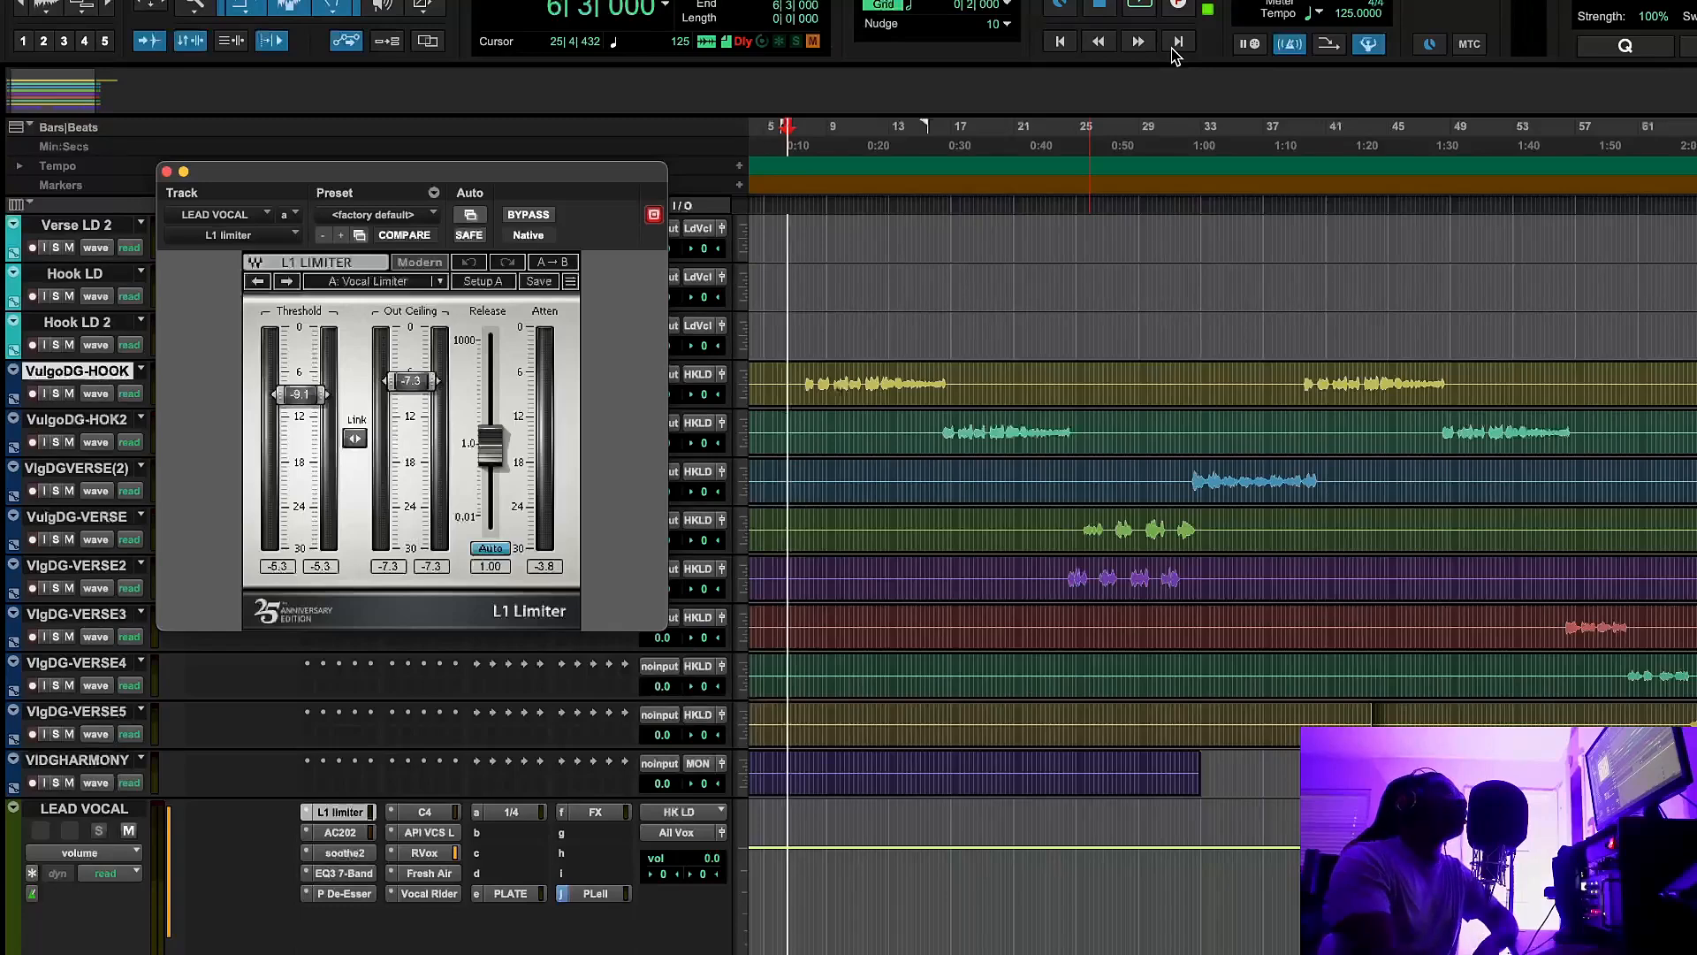
Play the song to compare the lead vocal with the L1 limiter bypassed and active, and close the limiter after stopping
left_click(1140, 8)
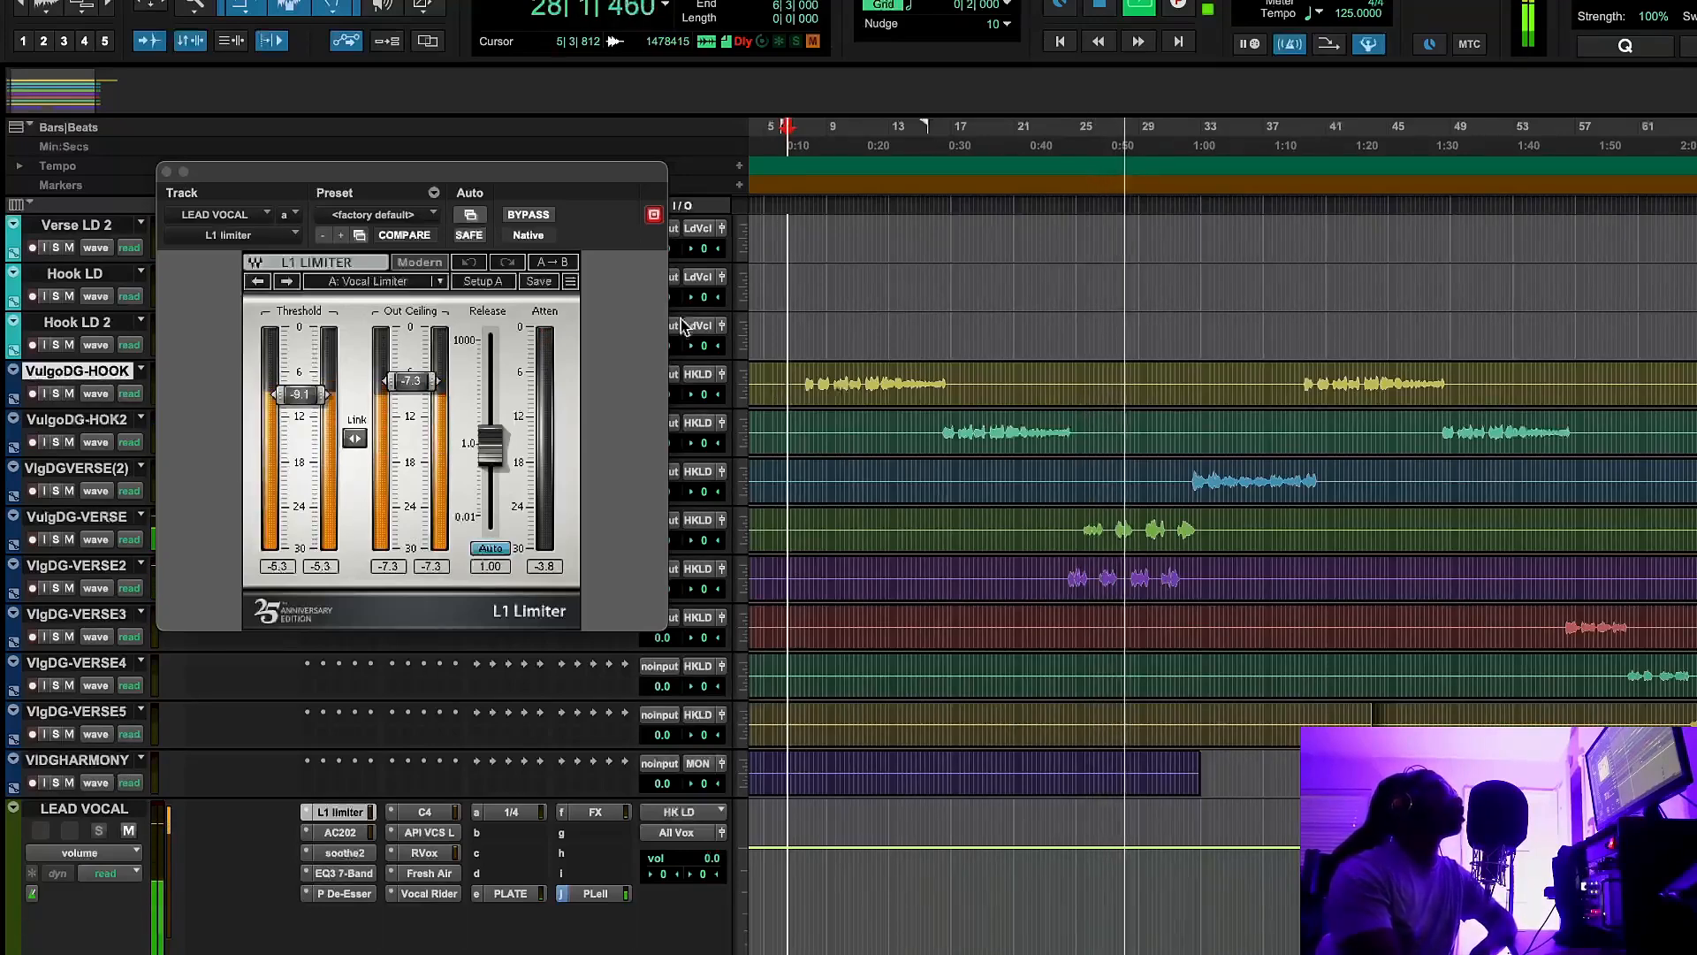
left_click(524, 216)
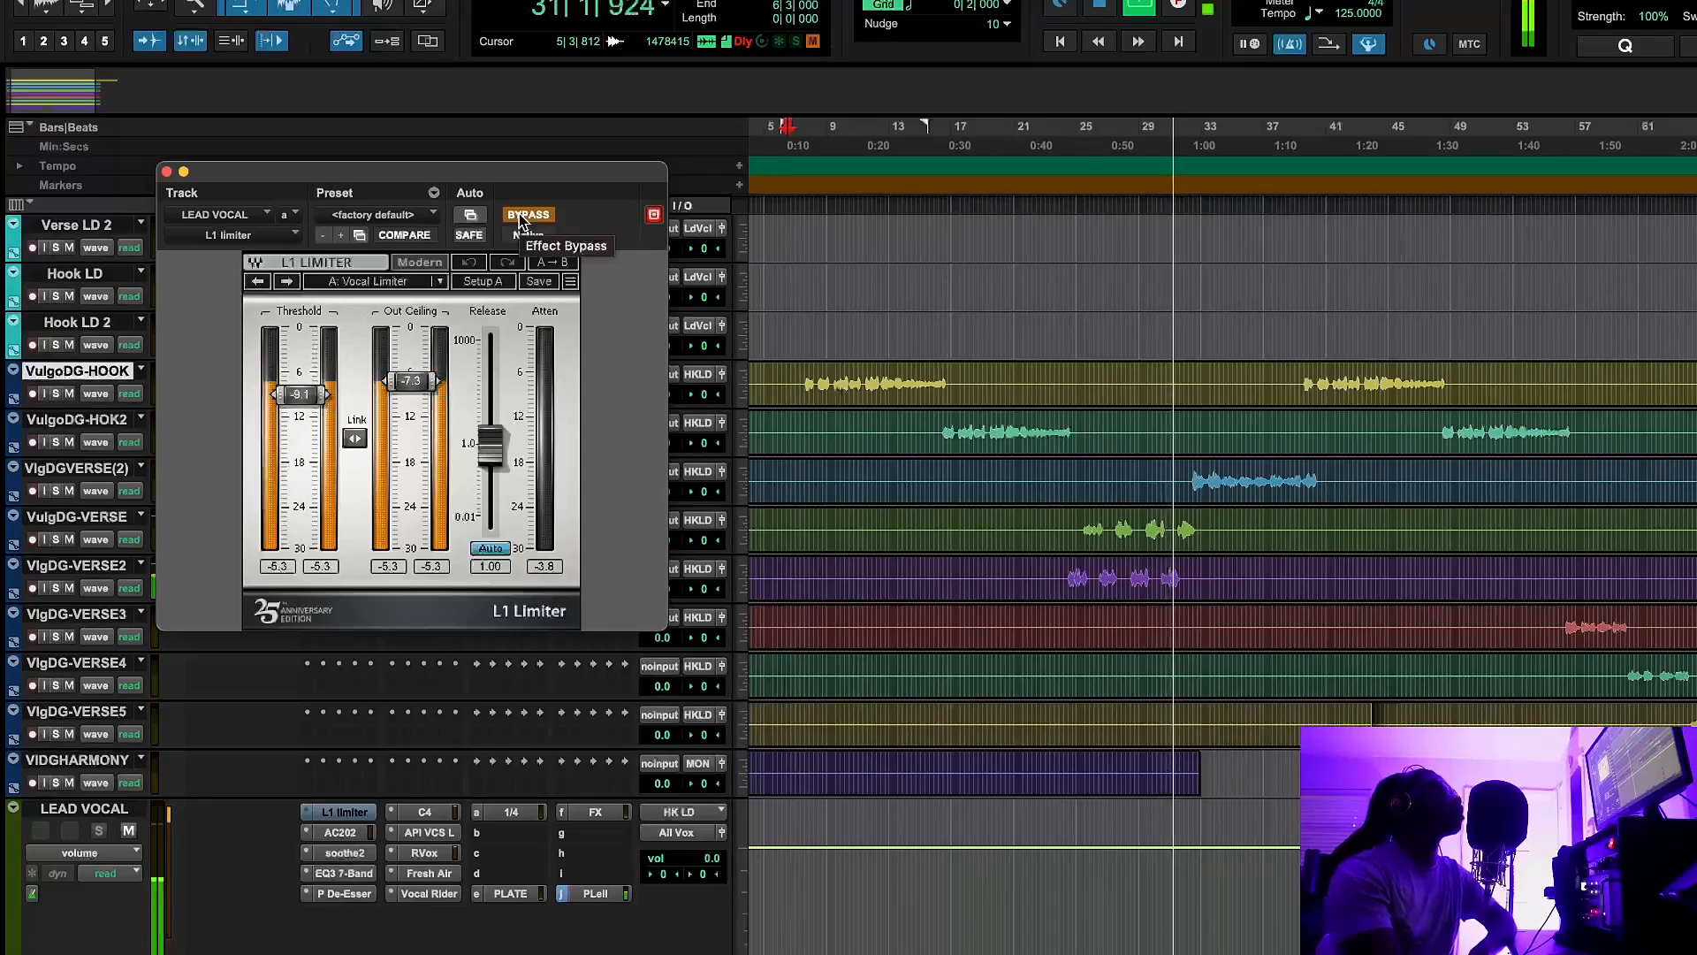
left_click(525, 216)
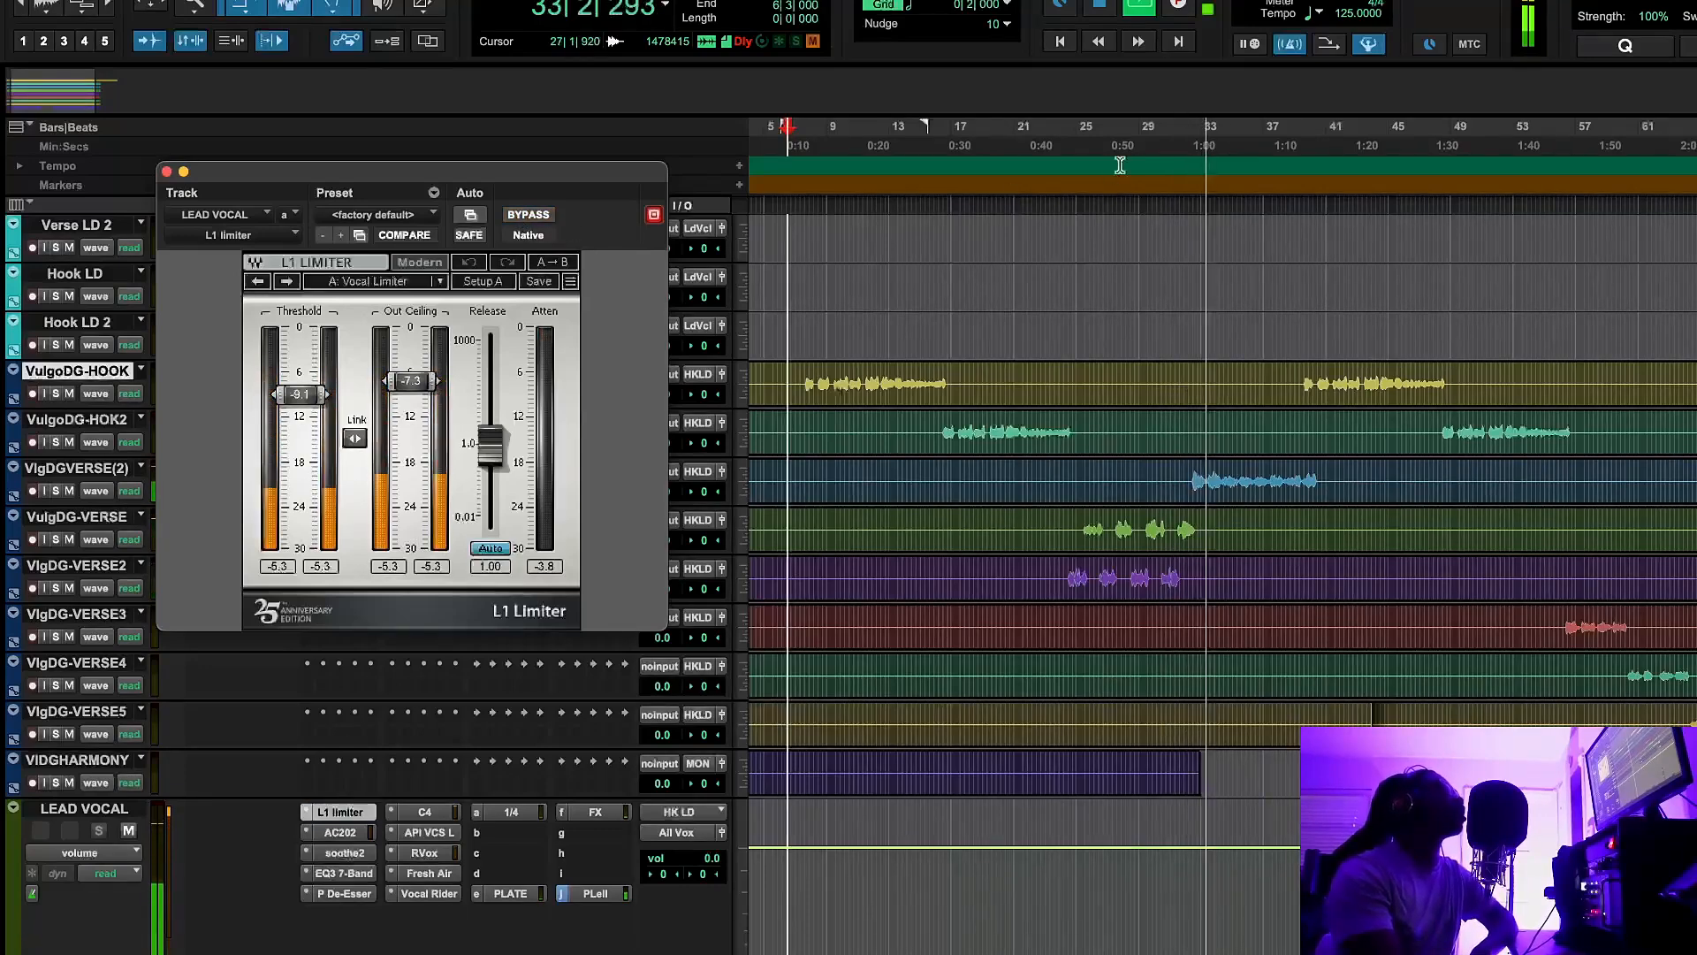
key("space")
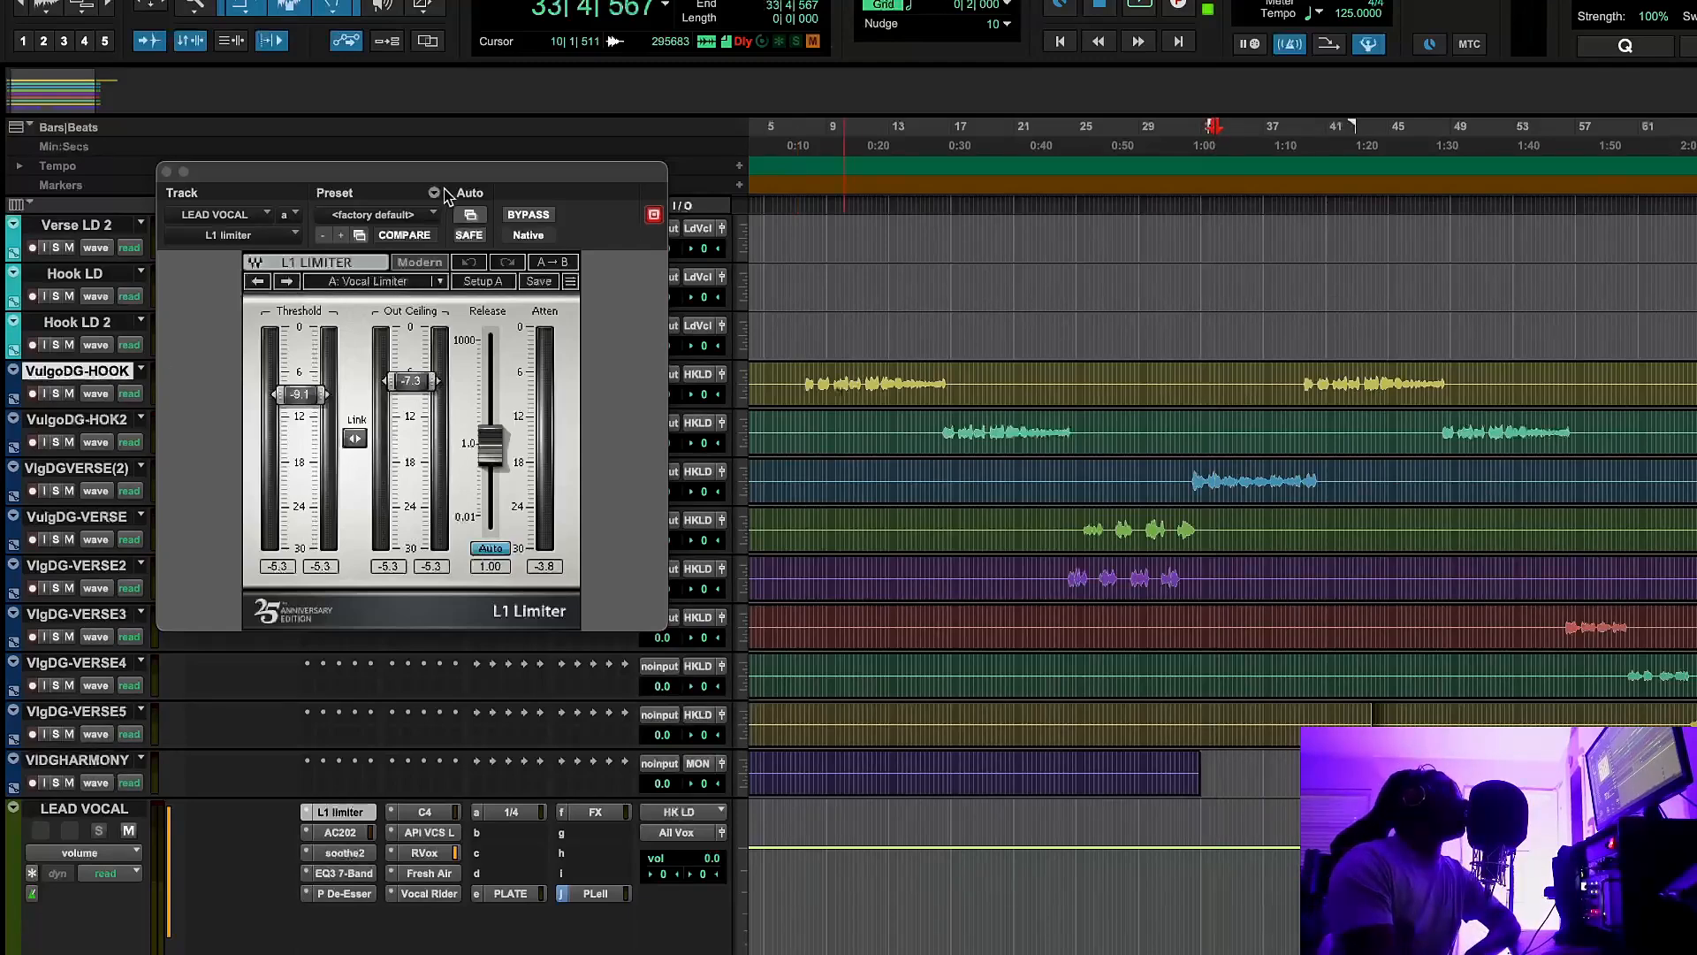
left_click(167, 172)
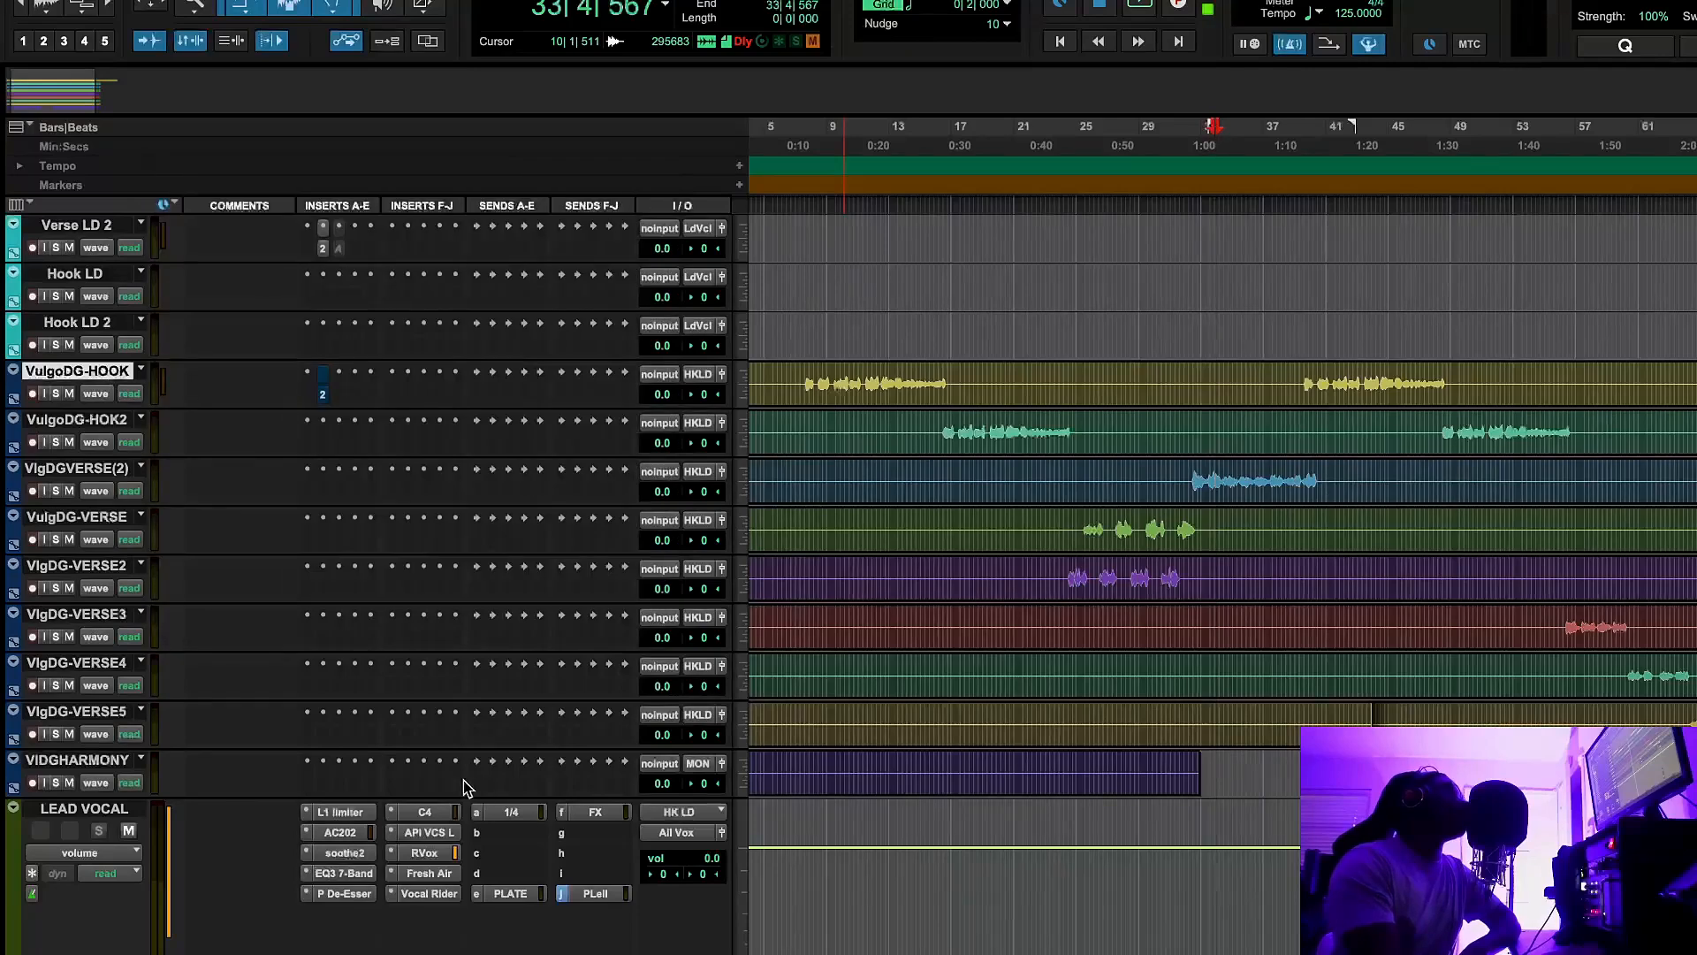
Open the AC202 on the LEAD VOCAL track and compare the playing vocal with the effect bypassed and active
left_click(341, 831)
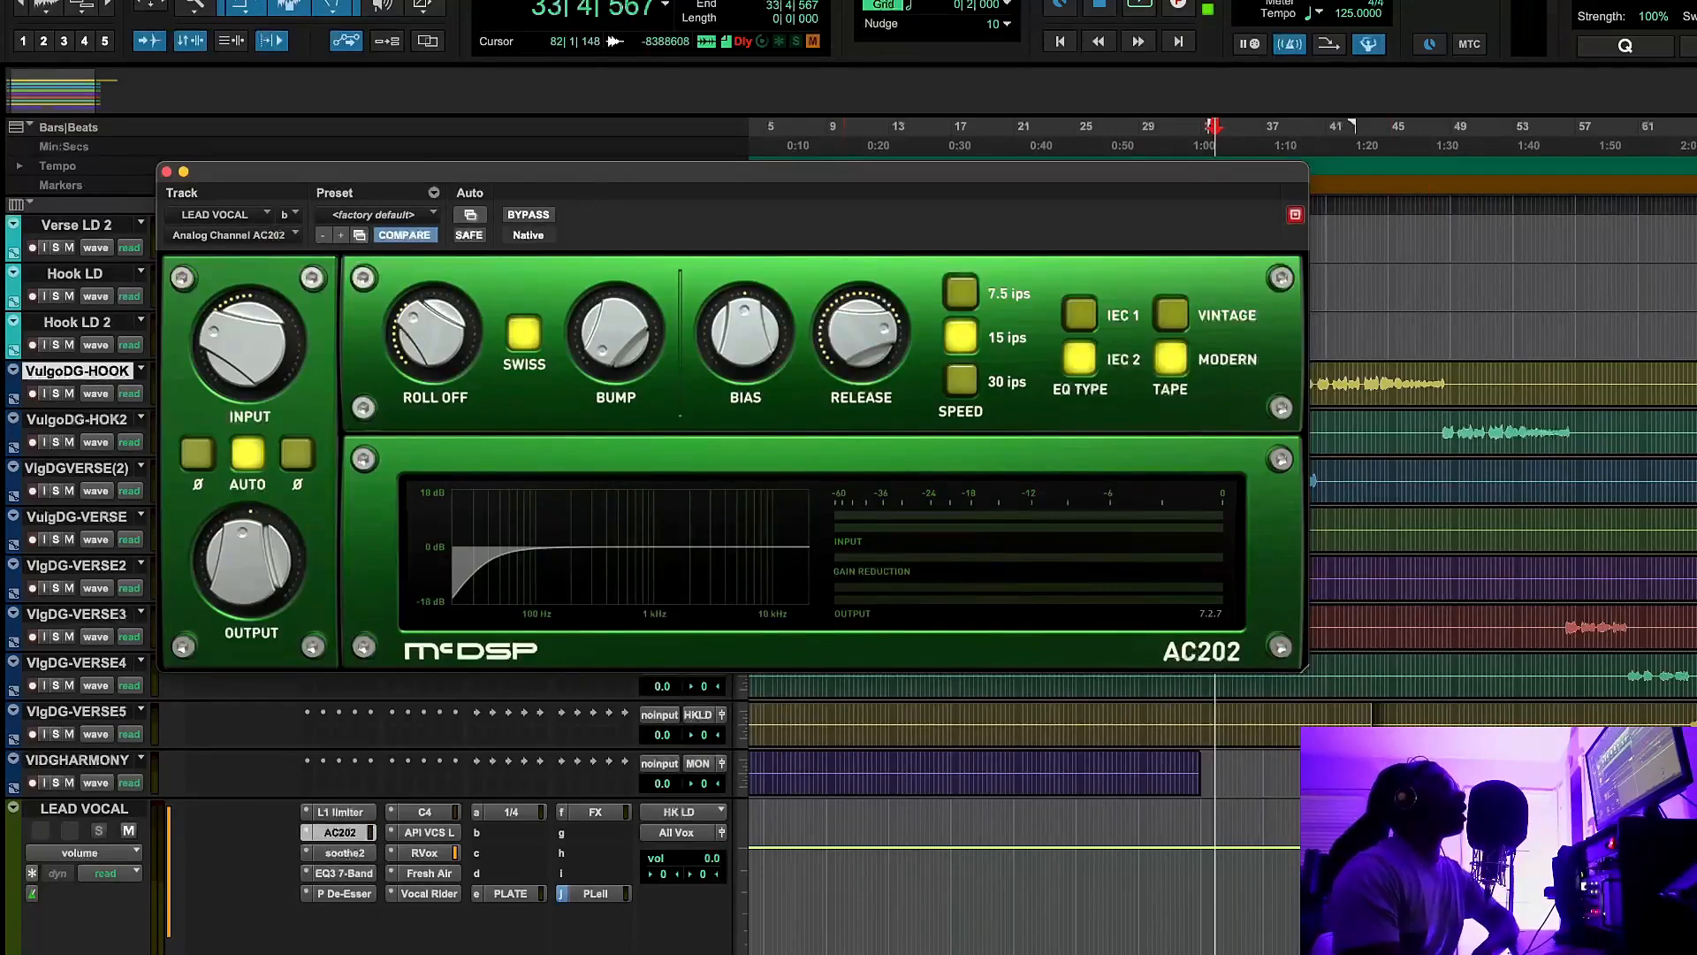
scroll(972, 796, "down", 3)
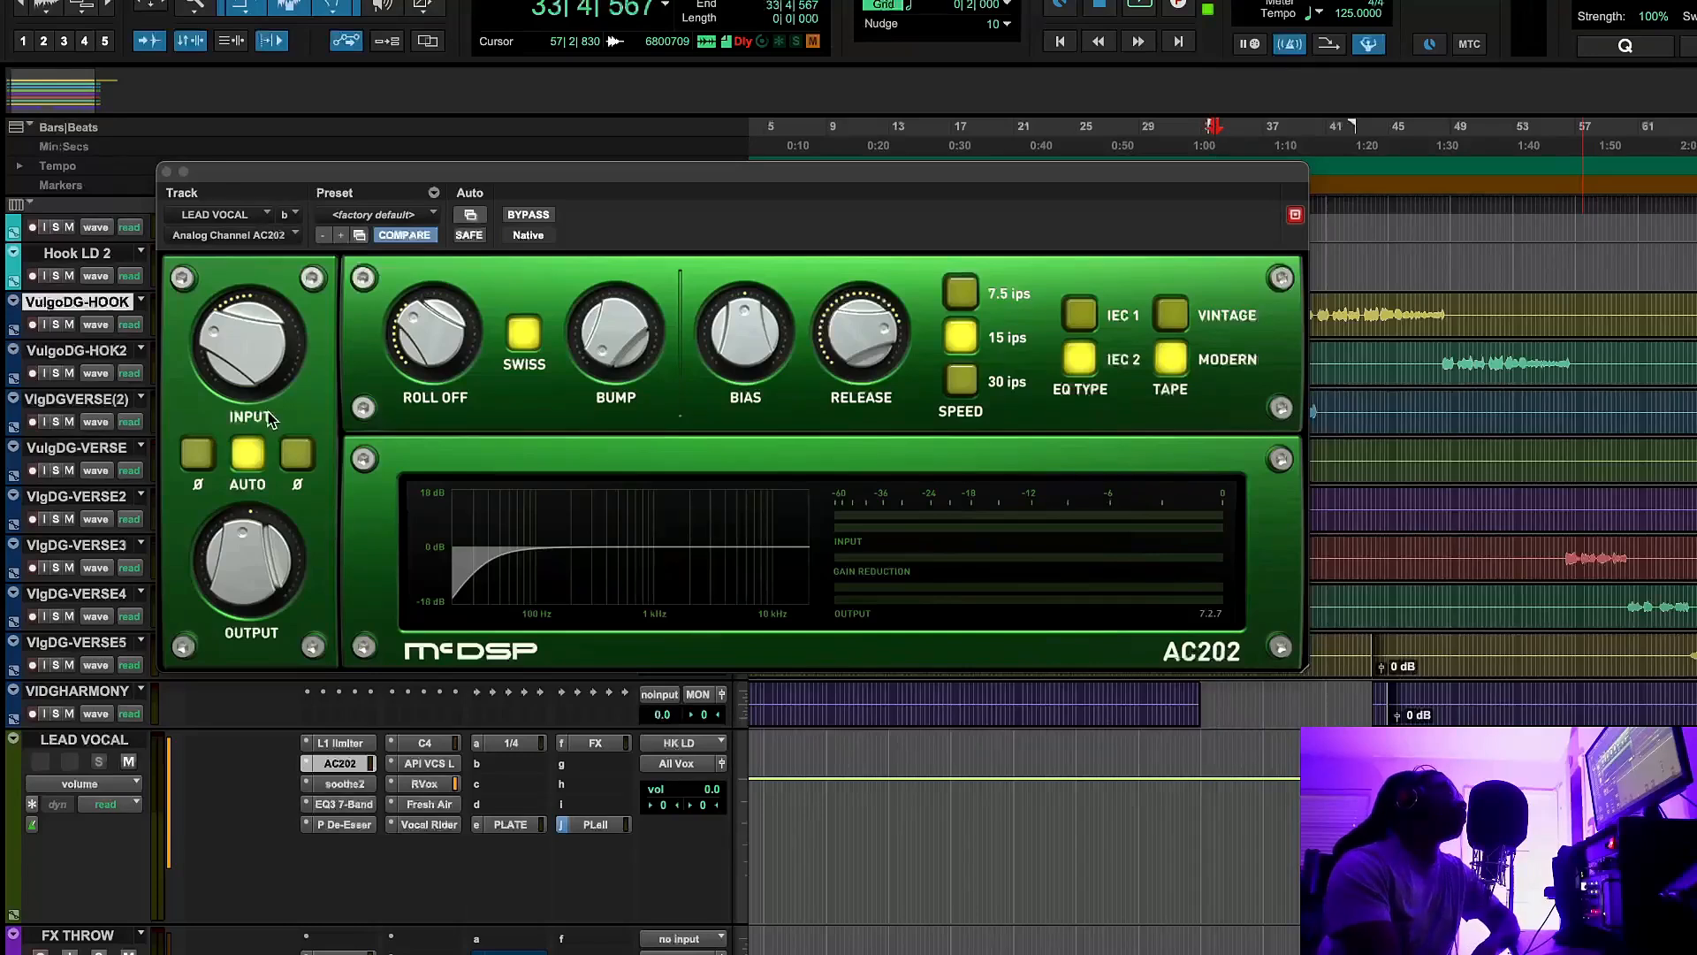
mouse_move(237, 339)
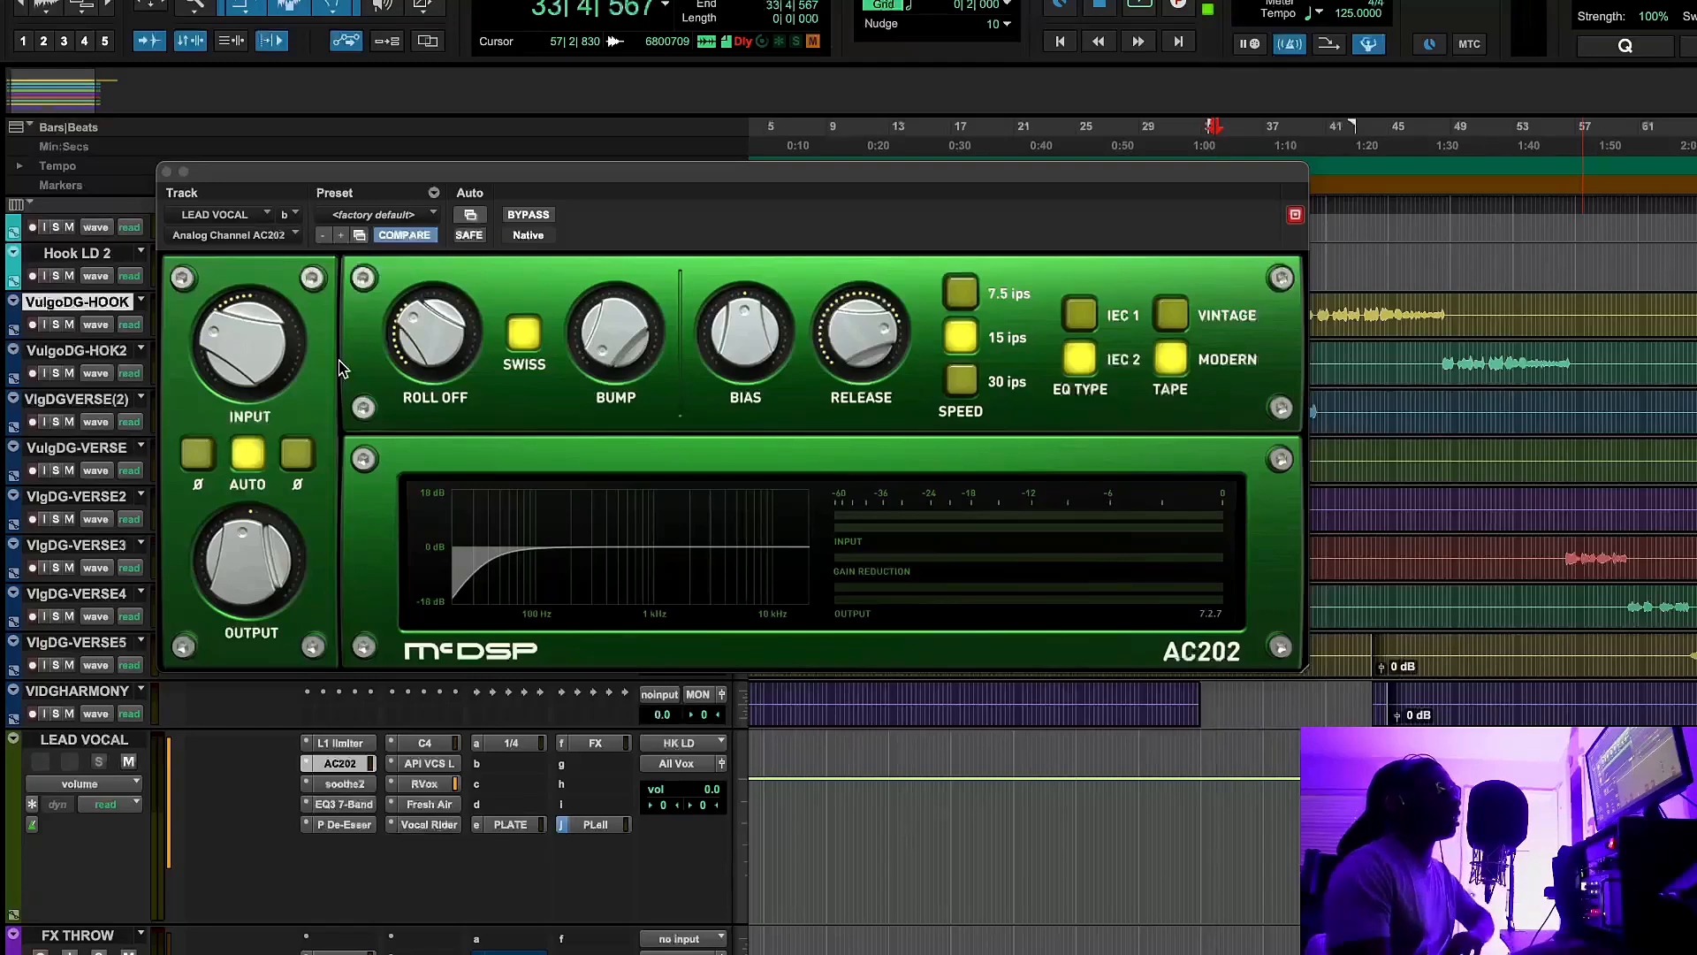
mouse_move(419, 347)
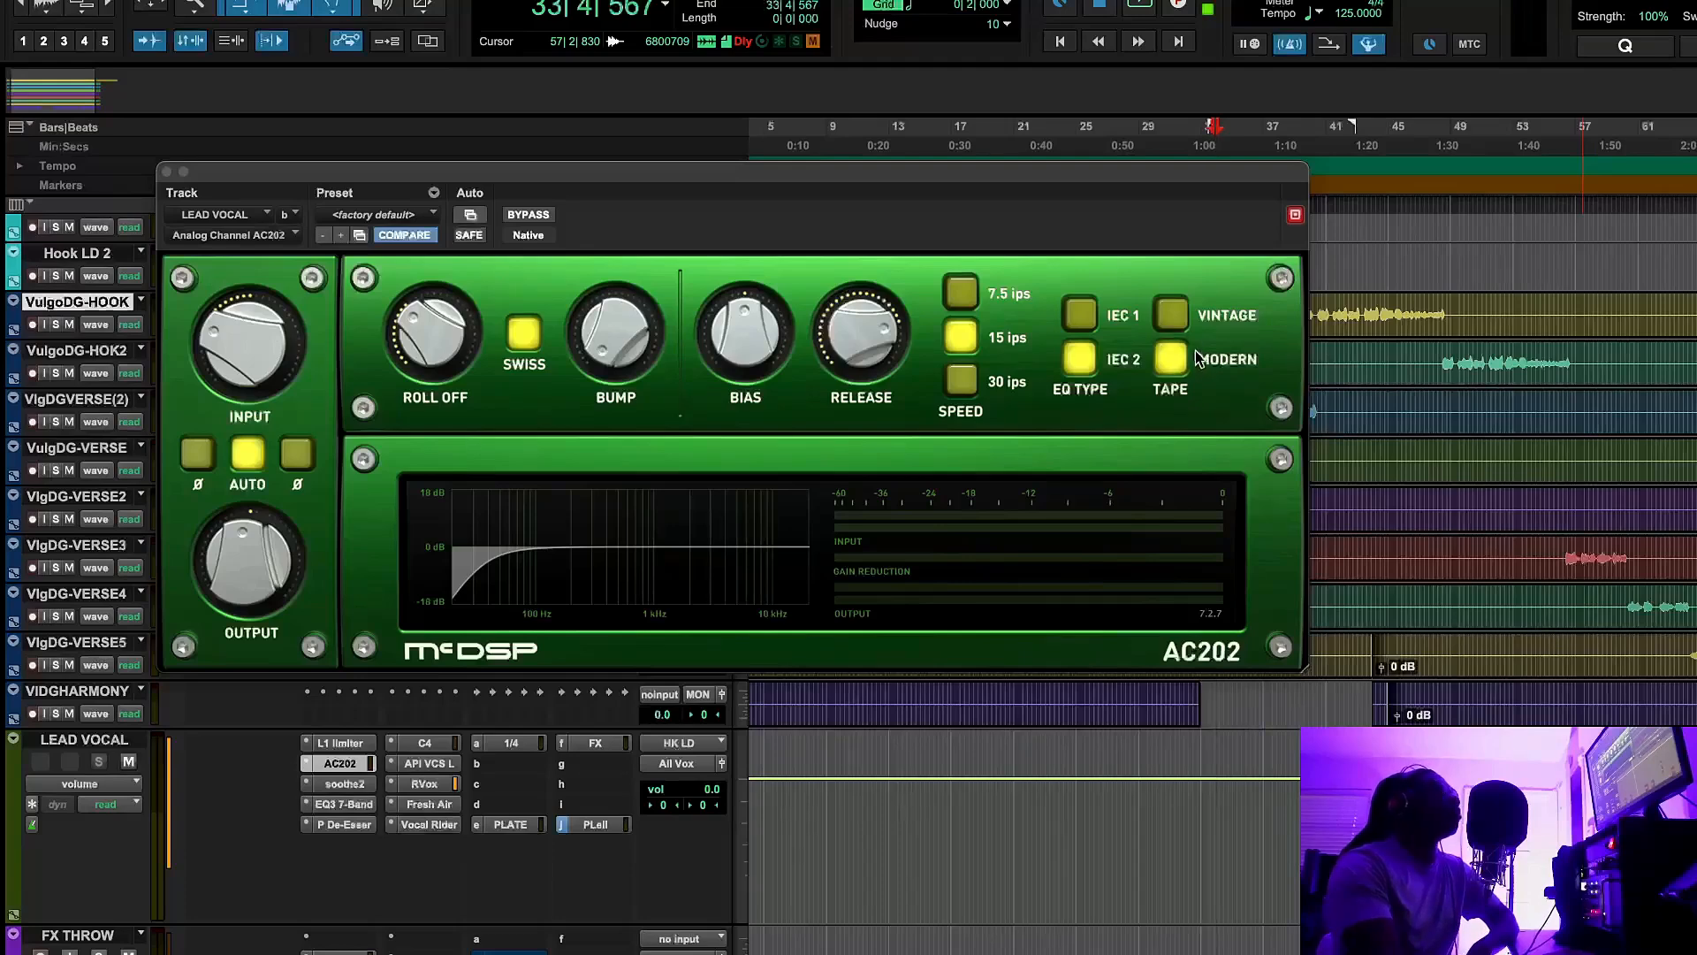
key("space")
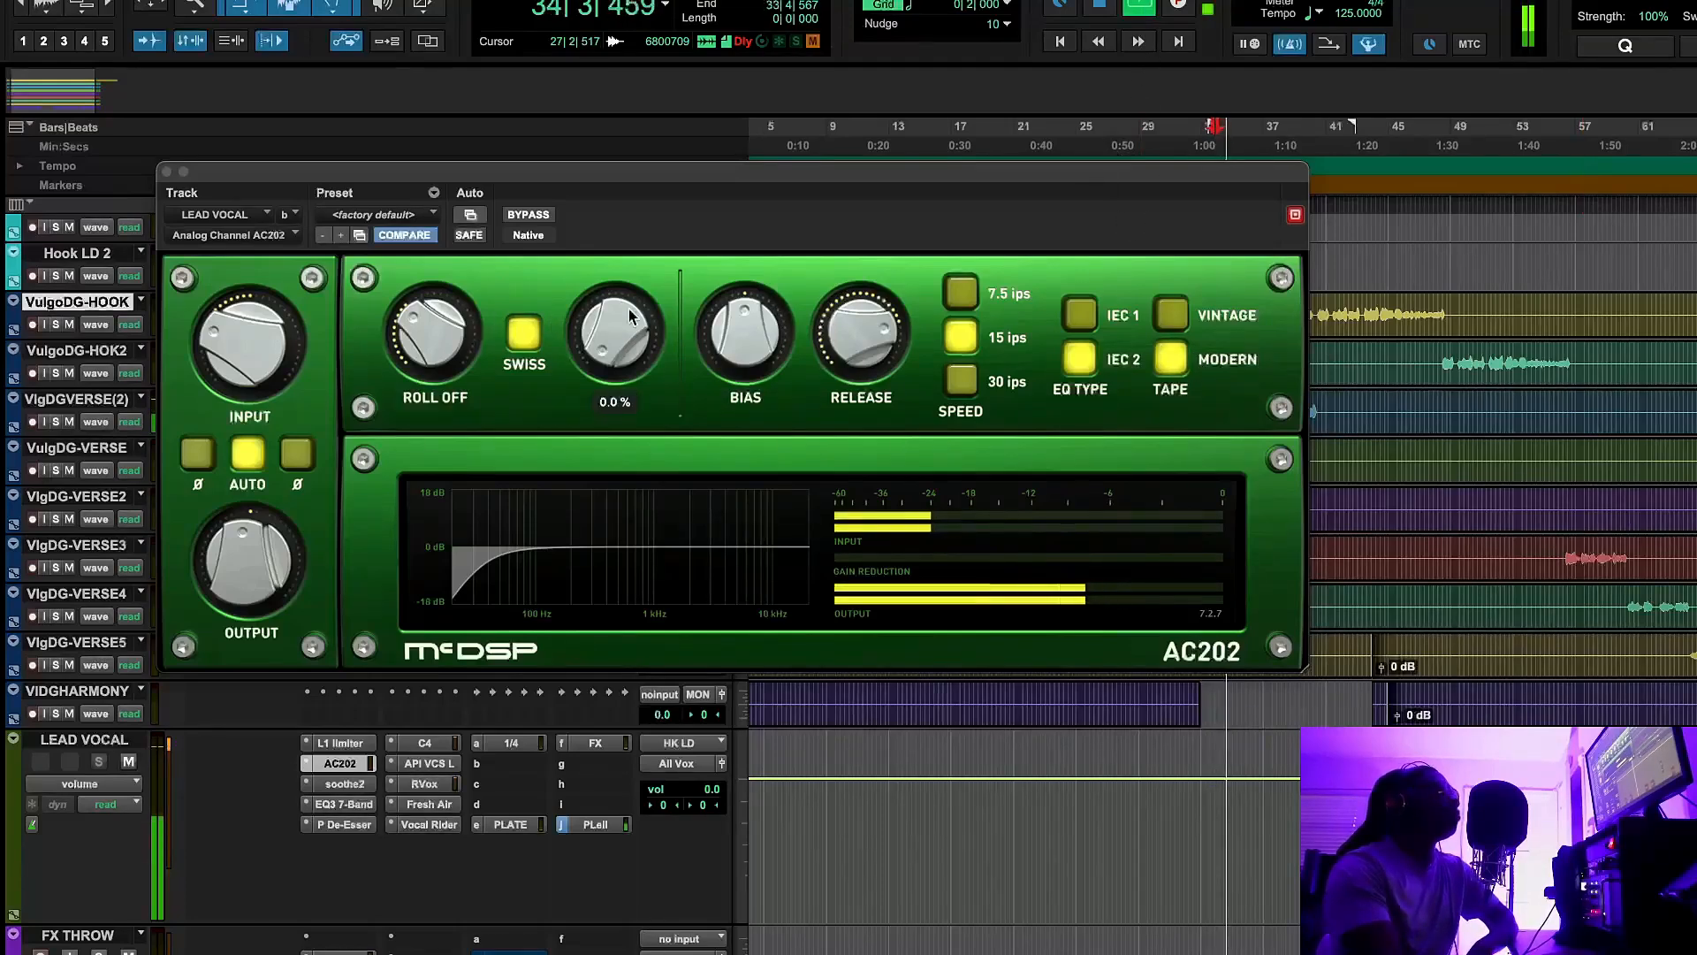
left_click(530, 215)
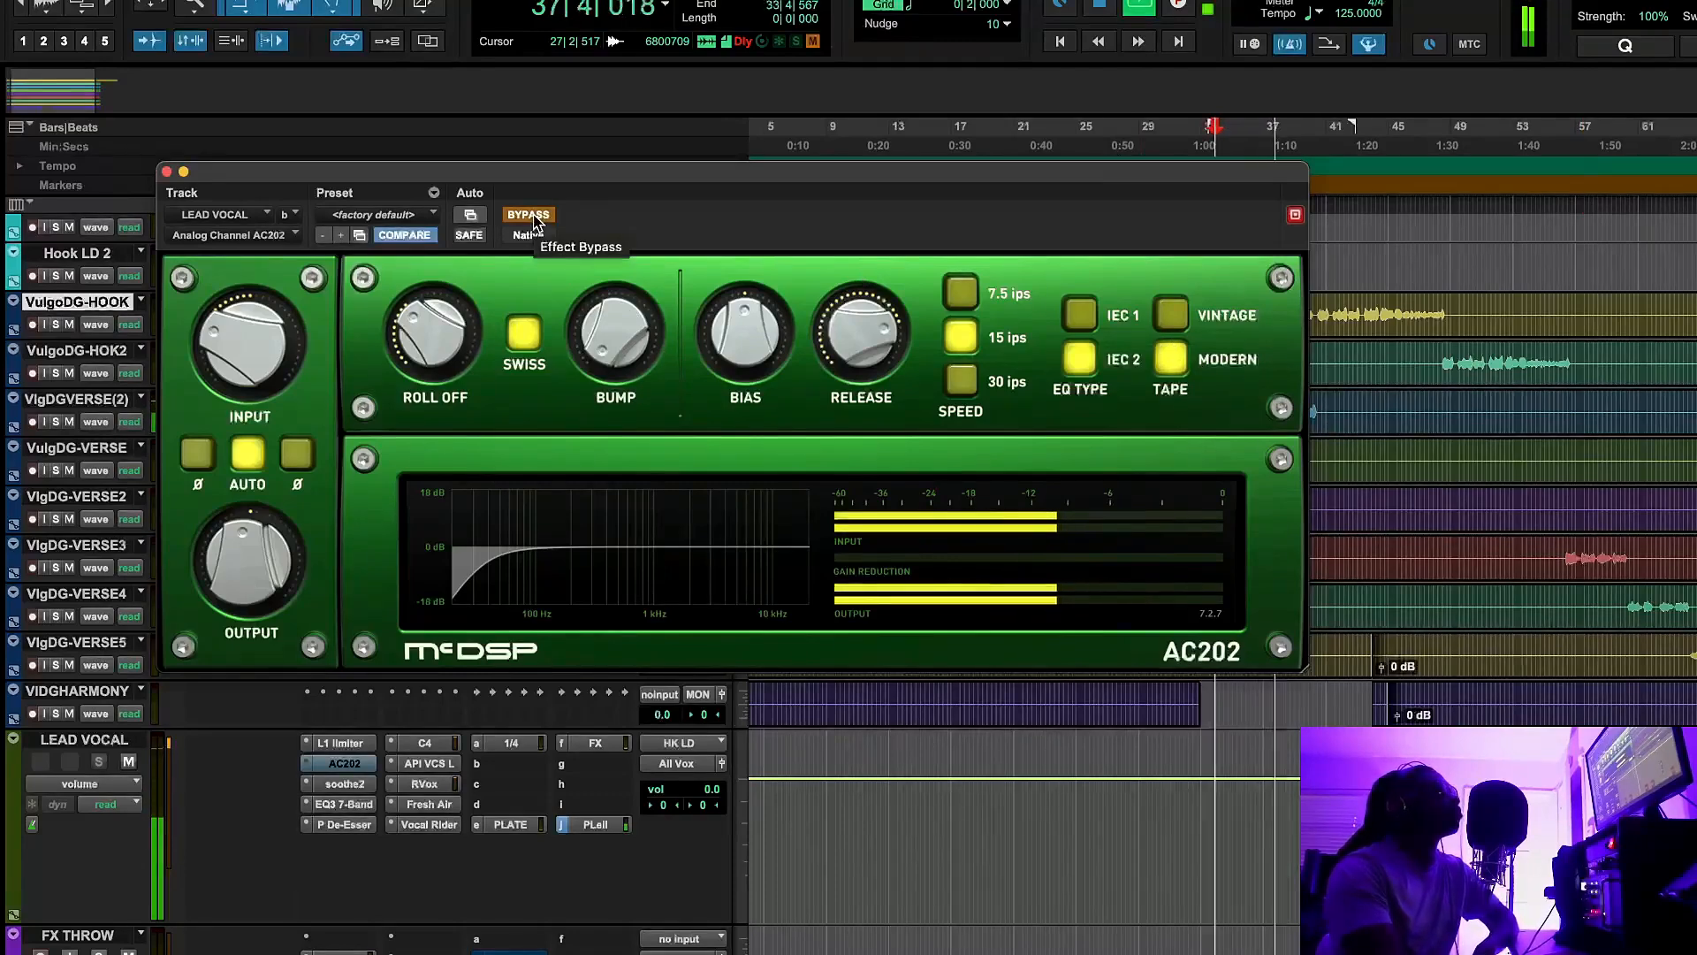
left_click(533, 218)
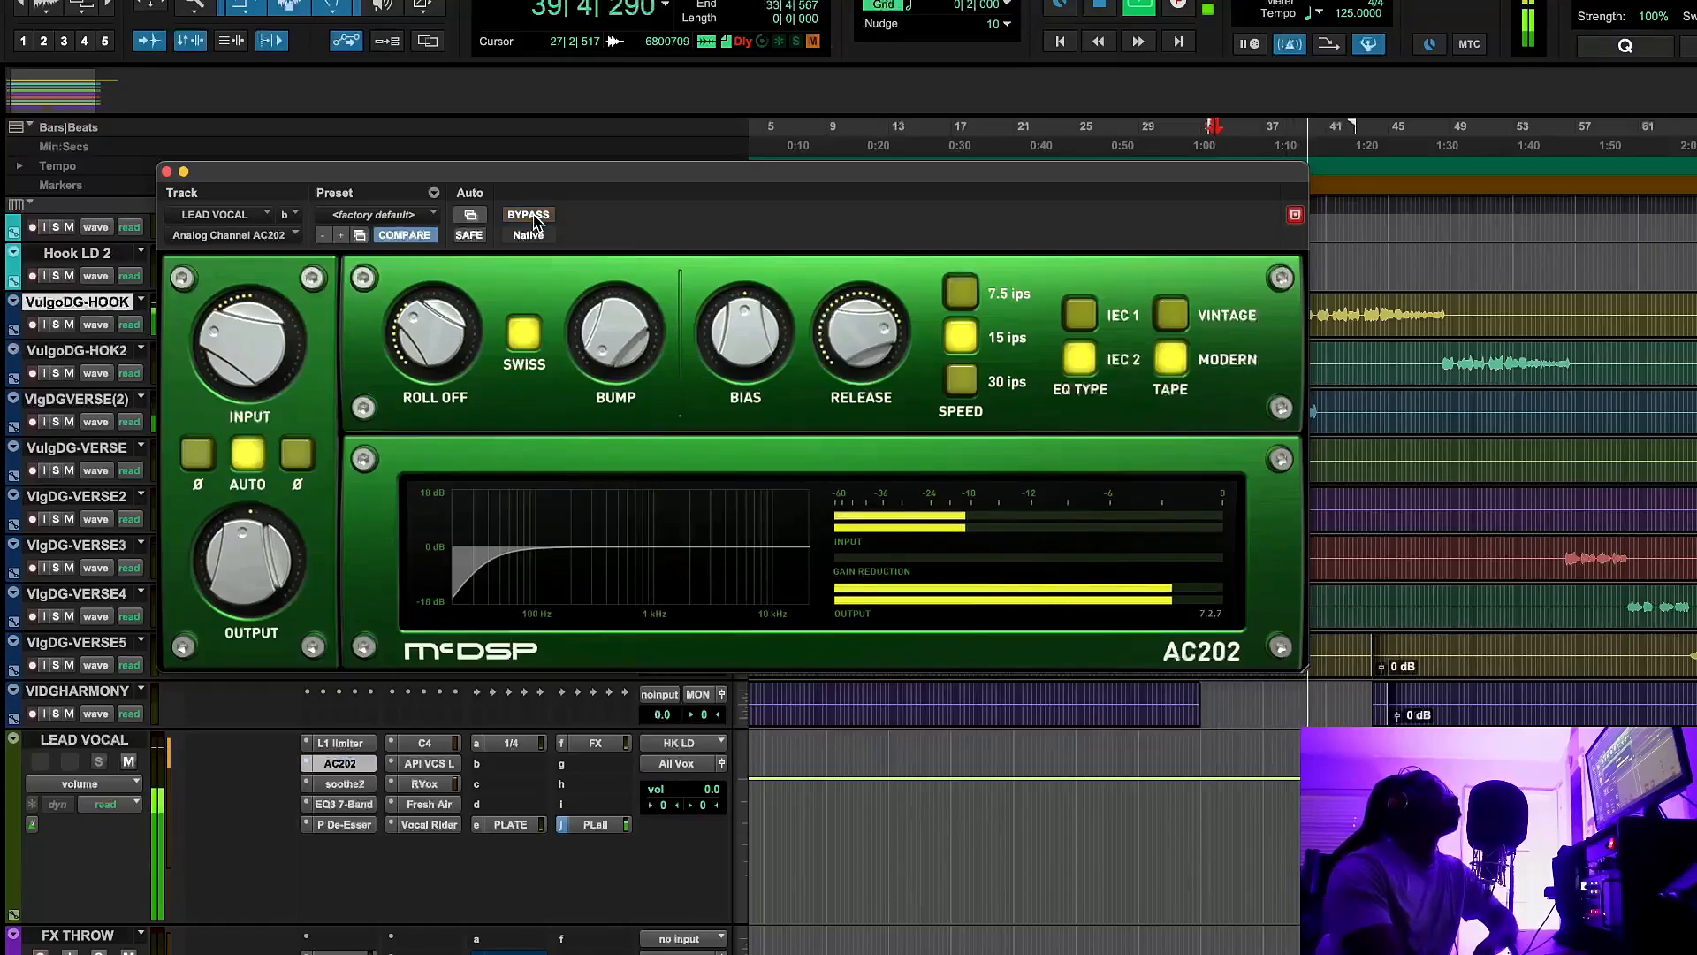
Reposition the AC202 window and compare the playing vocal with its Auto option off and on
left_click_drag(657, 172, 602, 211)
mouse_move(549, 468)
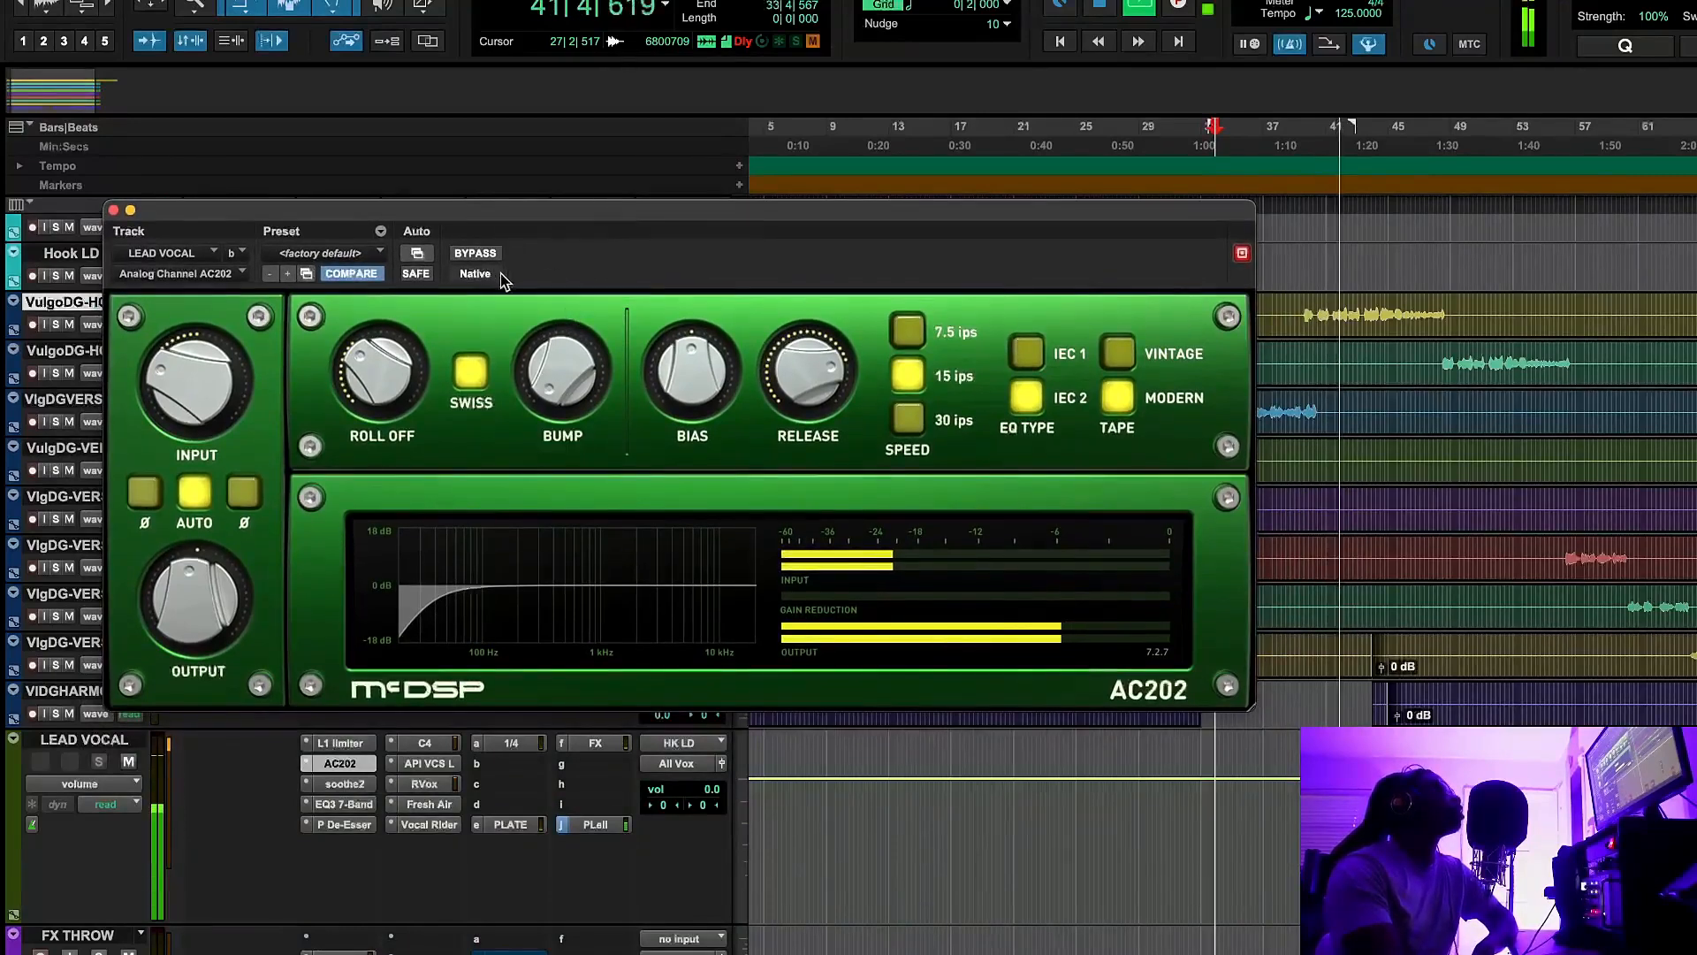
left_click(193, 493)
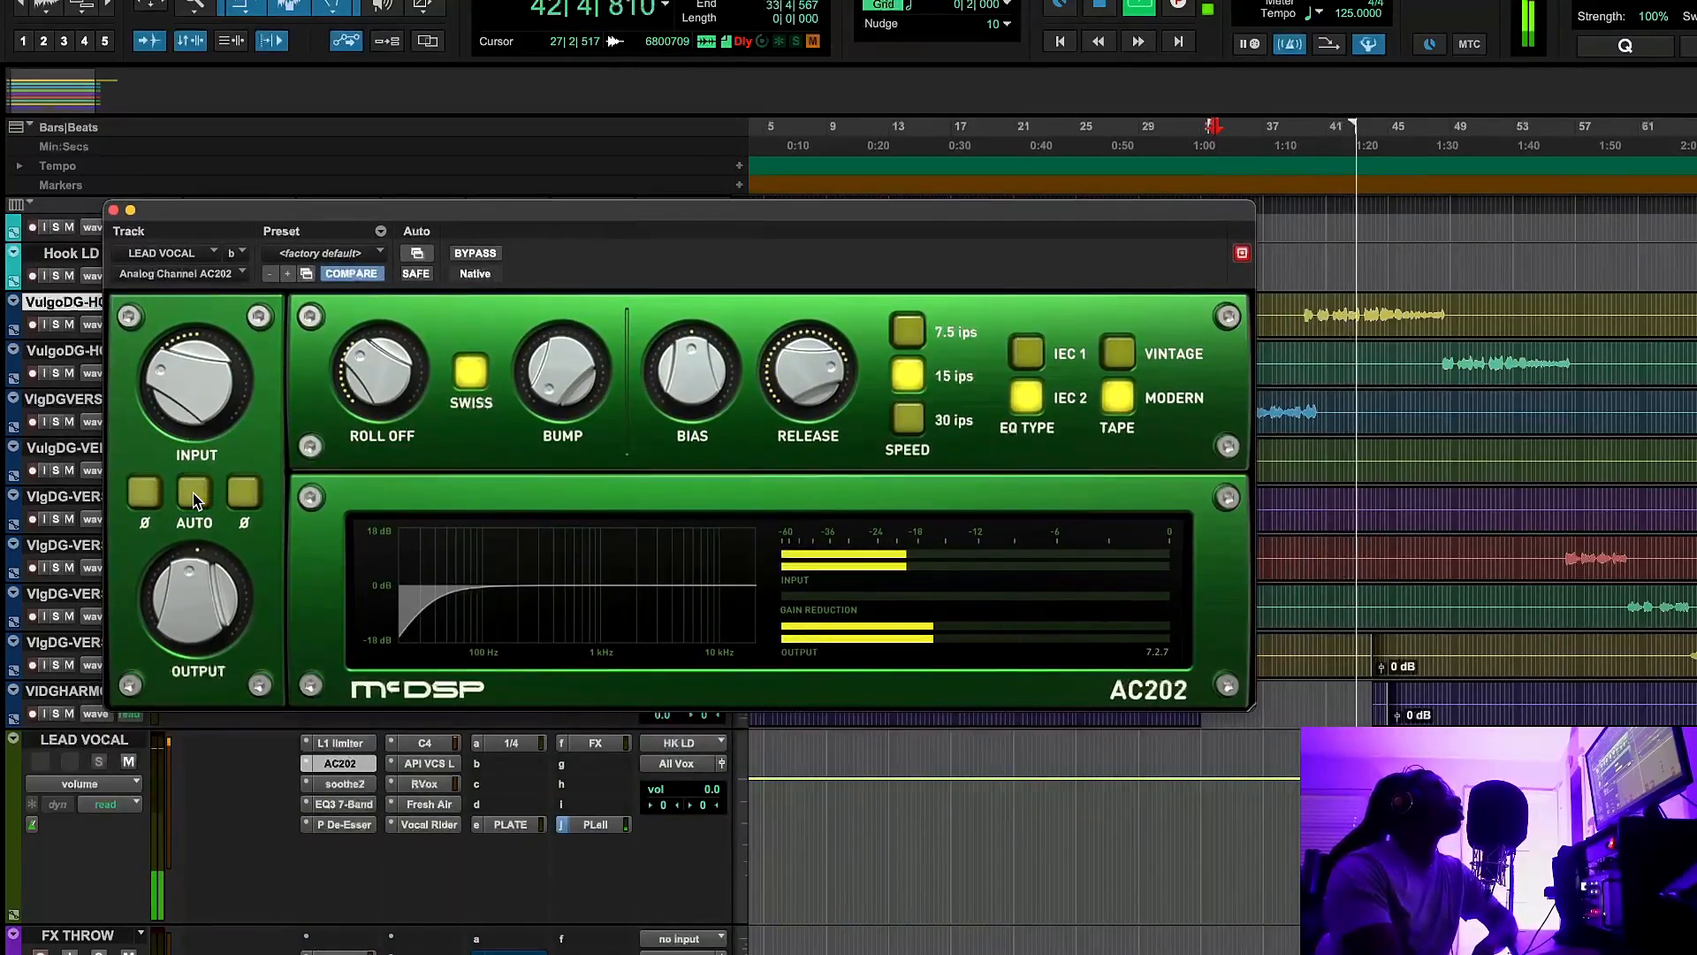
left_click(193, 493)
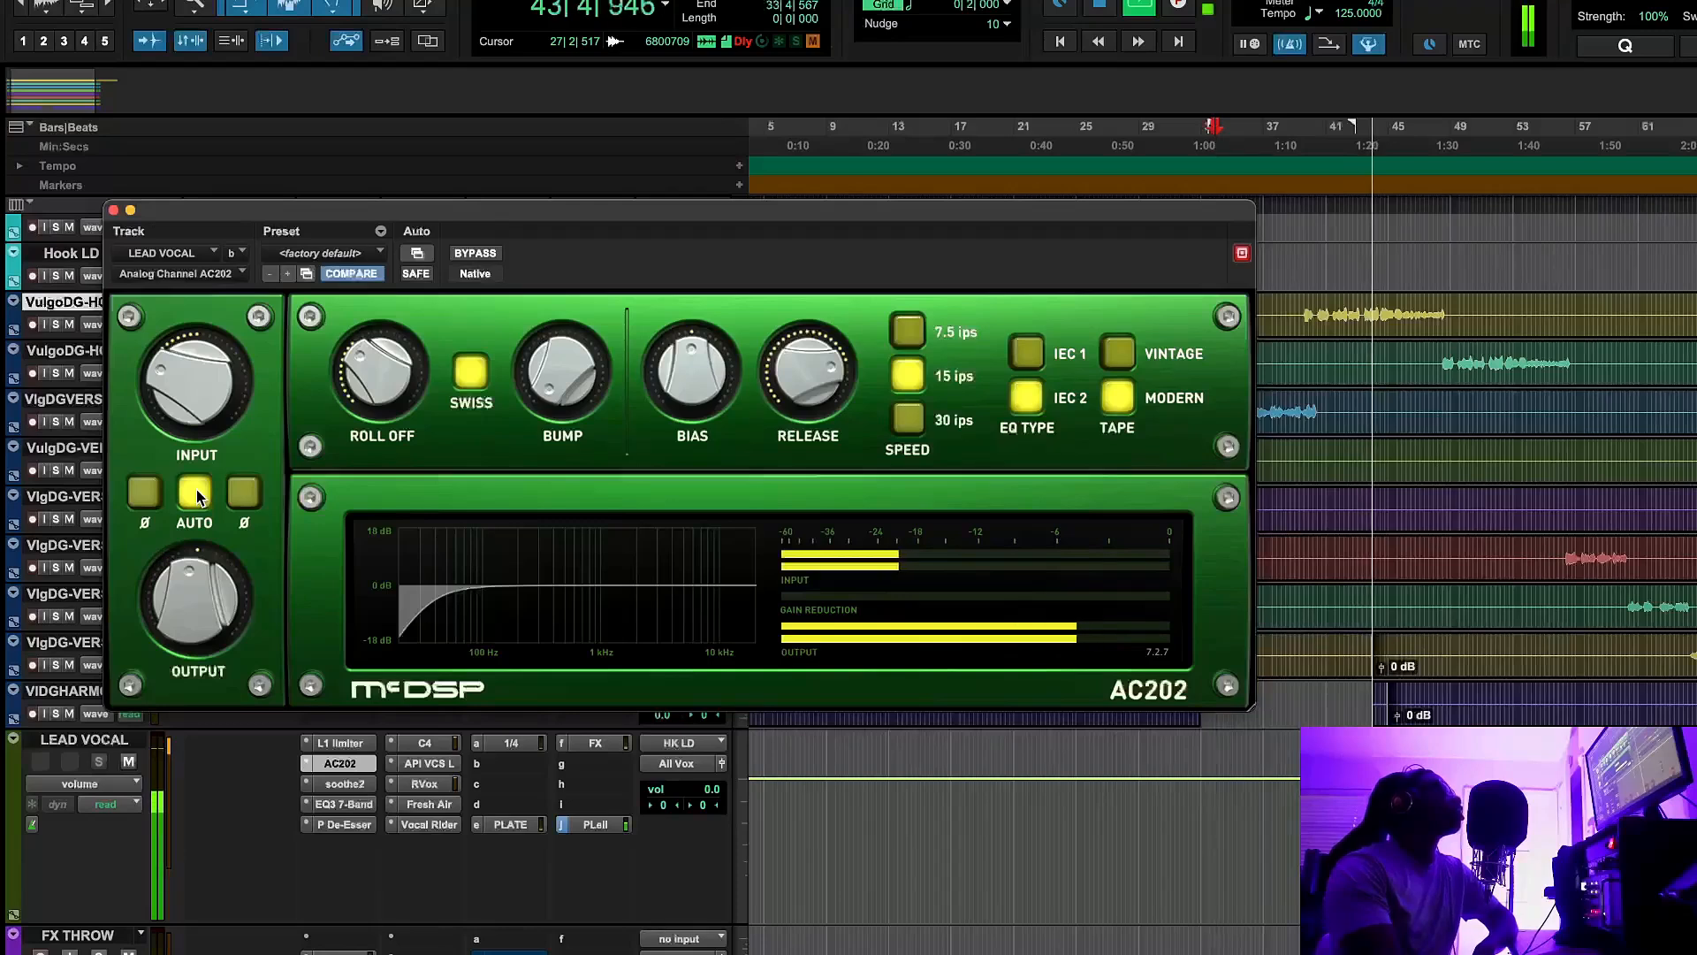
mouse_move(640, 426)
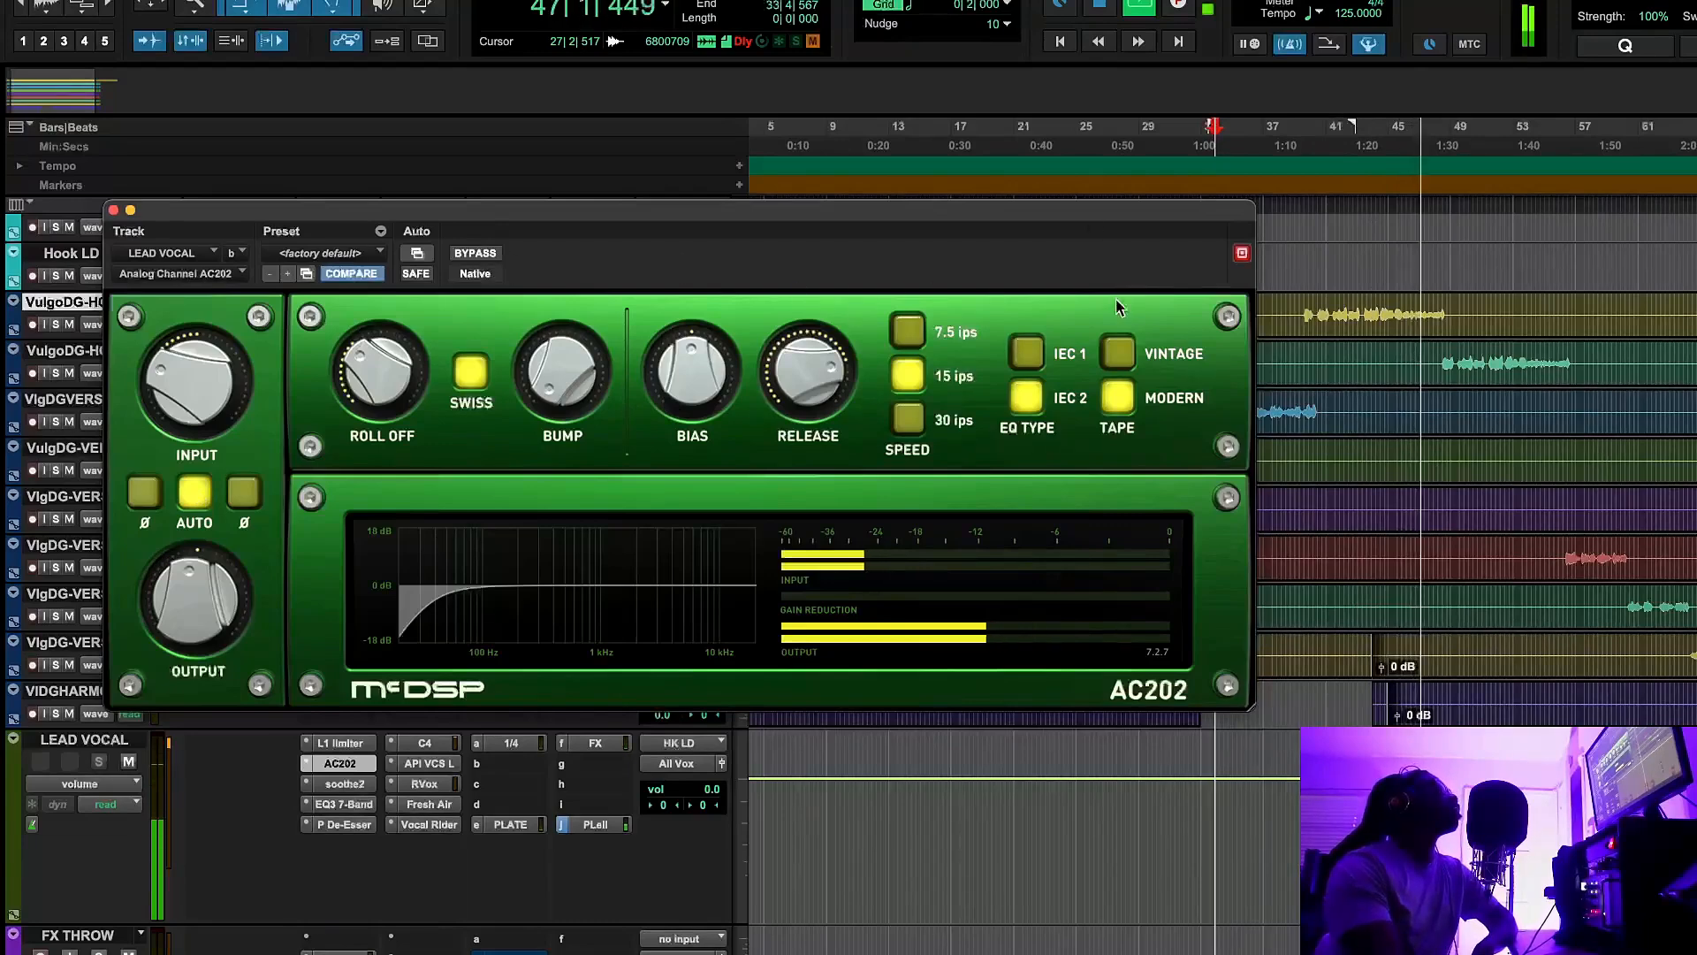
Compare the vocal once more with the AC202 bypassed and active, and stop playback
left_click(475, 254)
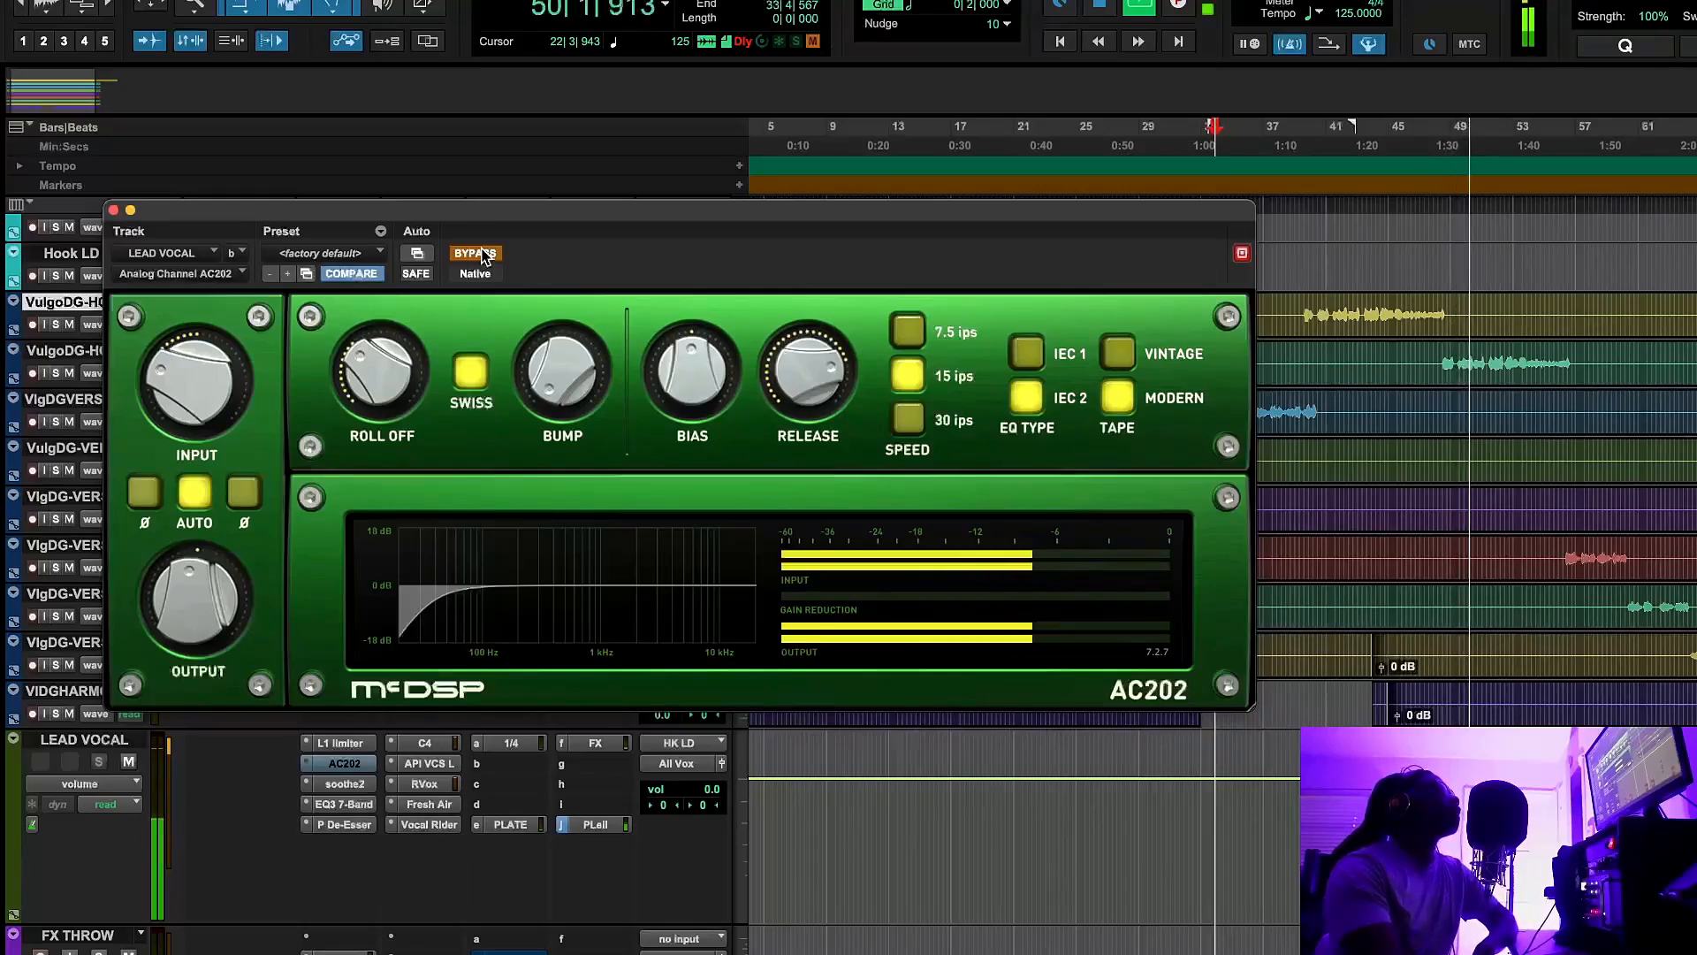
left_click(477, 254)
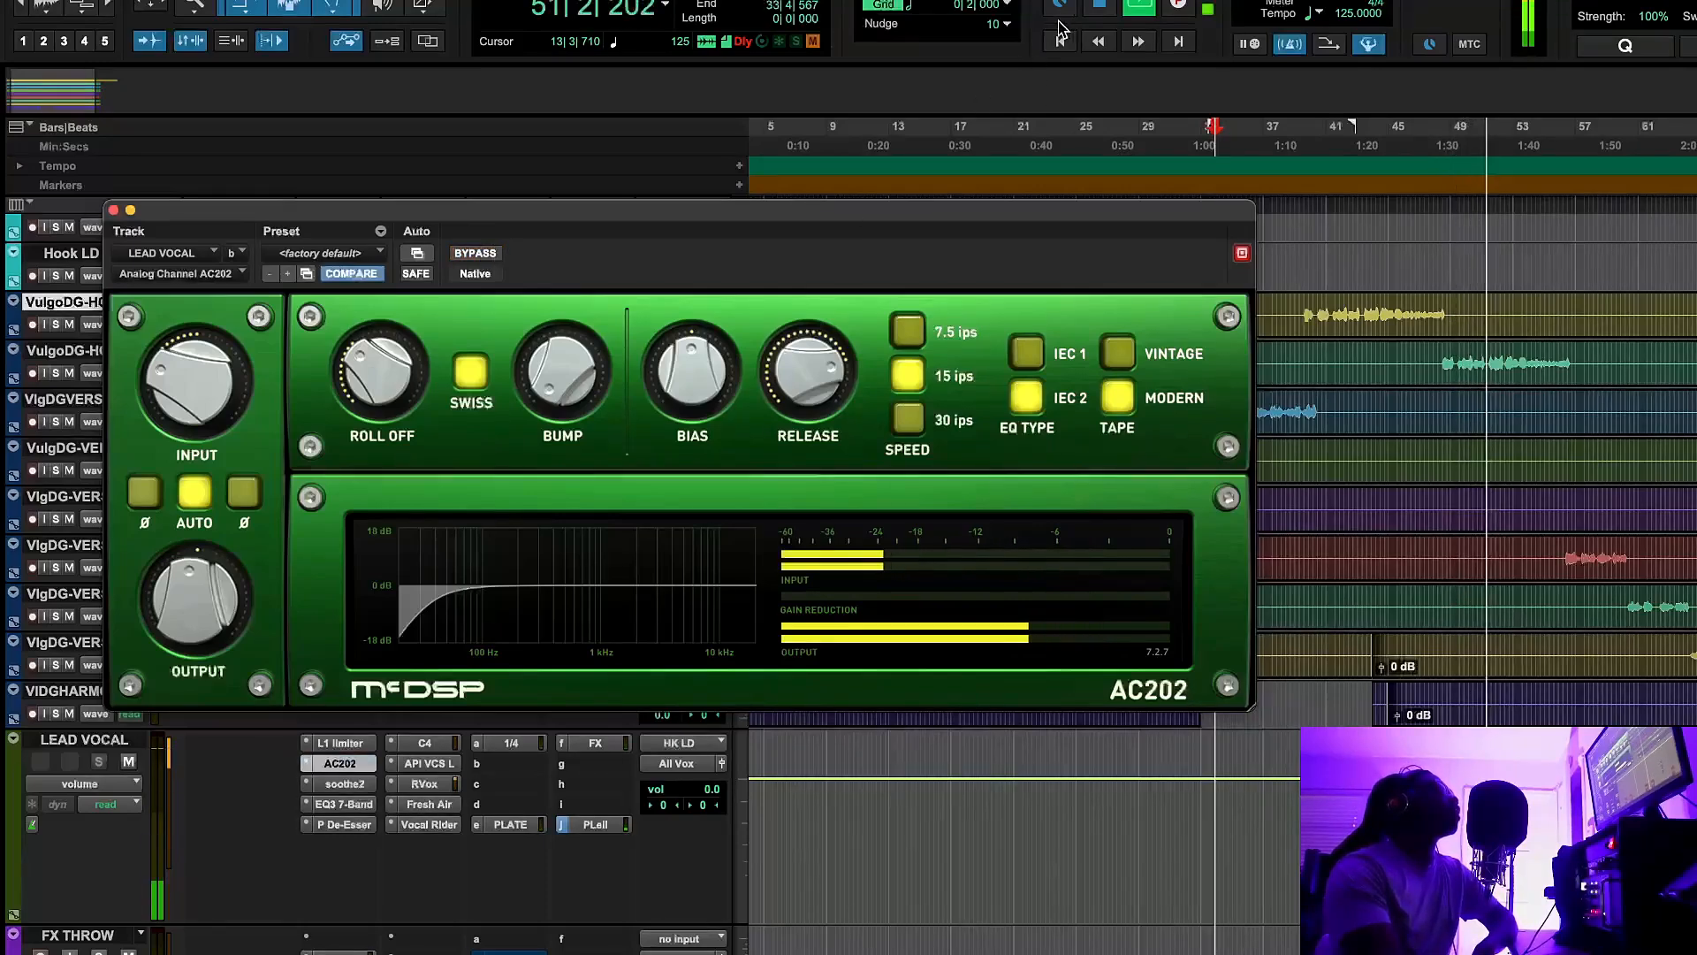
key("space")
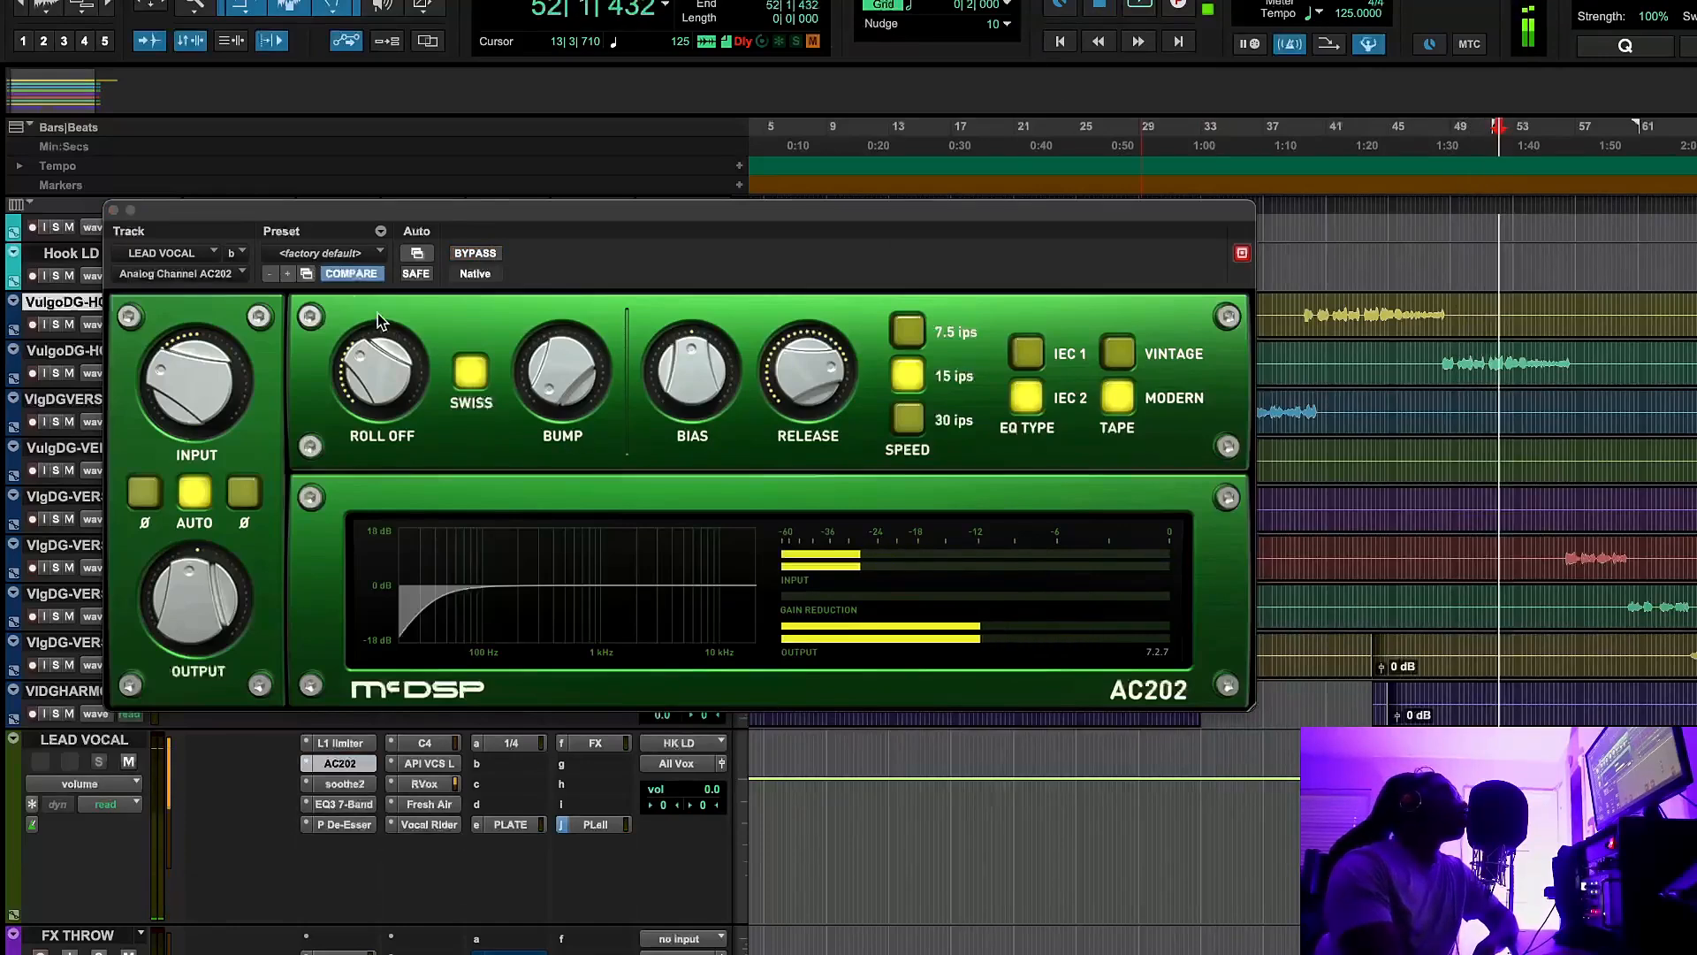
Close the AC202, open soothe2 on the LEAD VOCAL track and move its window clear of the vocal clips
left_click(114, 211)
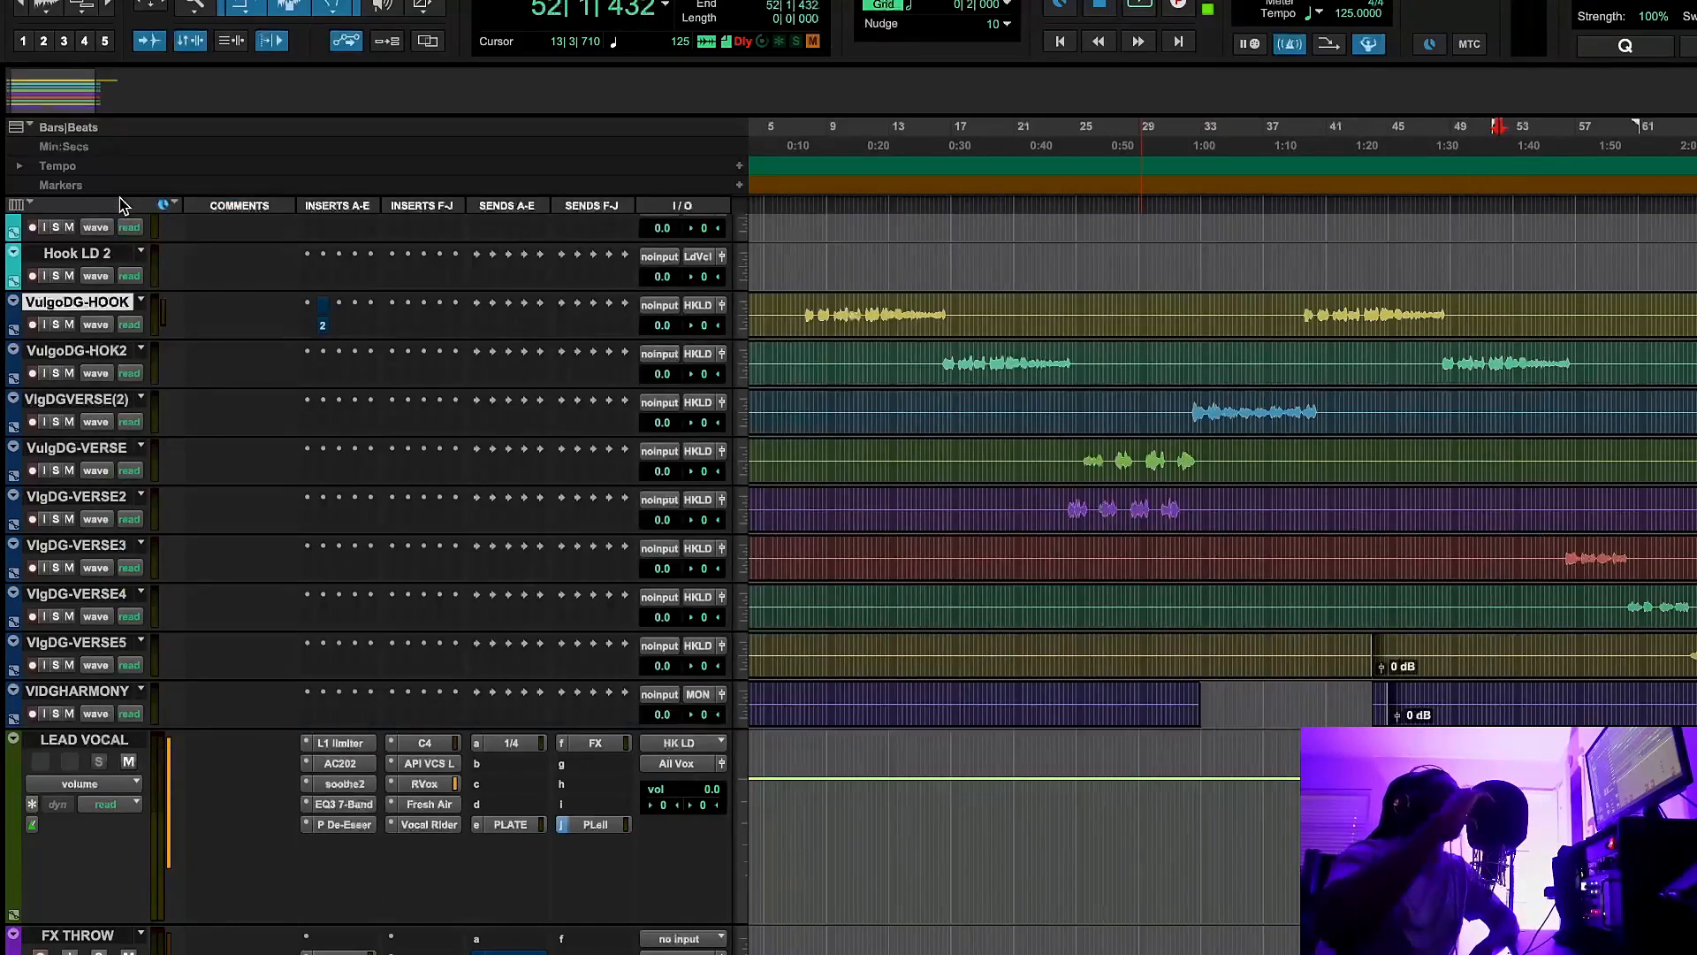
left_click(345, 784)
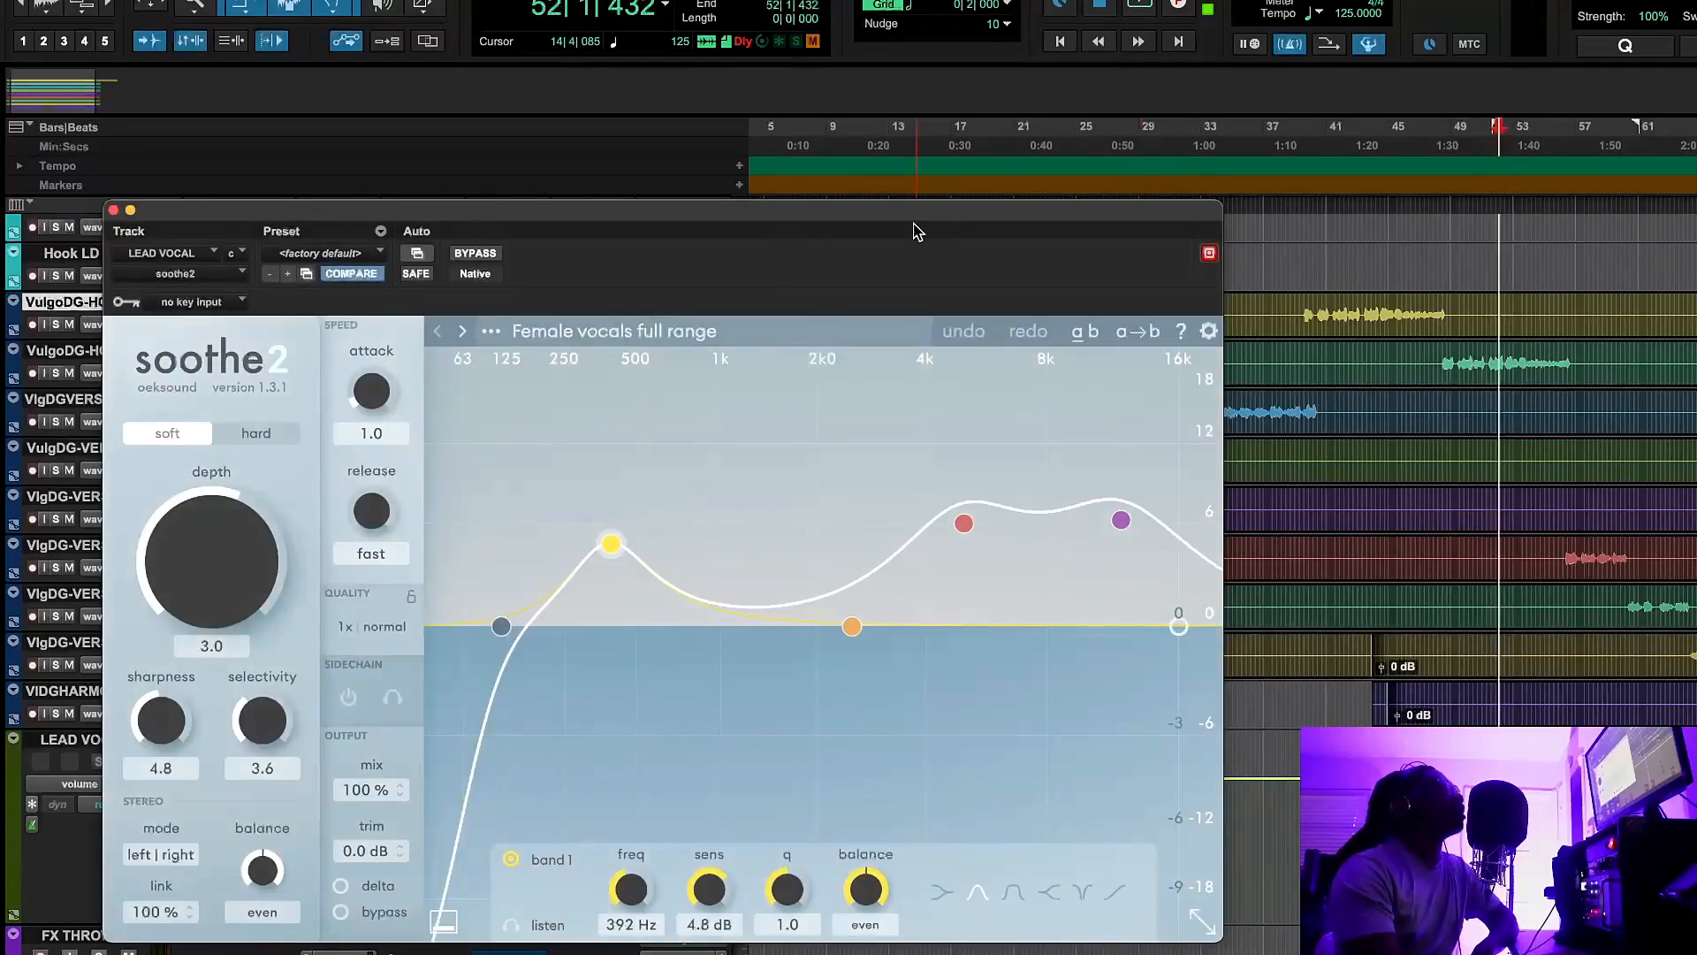
left_click_drag(907, 224, 871, 187)
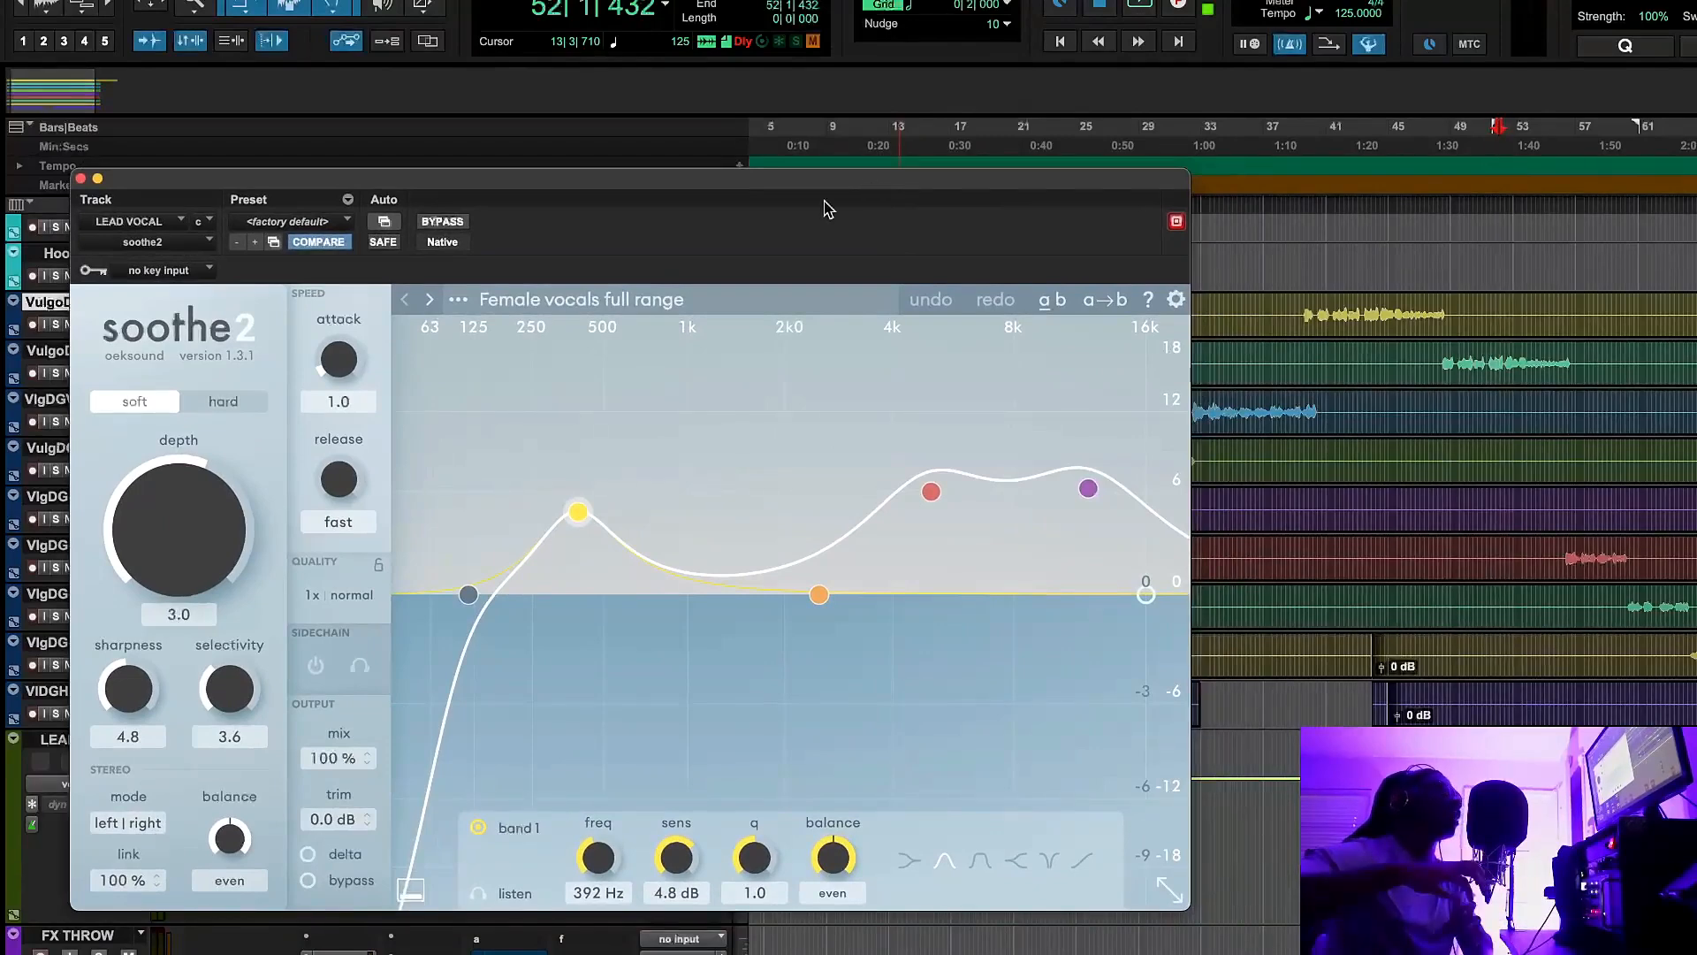
left_click_drag(827, 181, 758, 174)
Play the song from bar 33 to compare the lead vocal with soothe2 bypassed and active, and close soothe2
left_click(1191, 155)
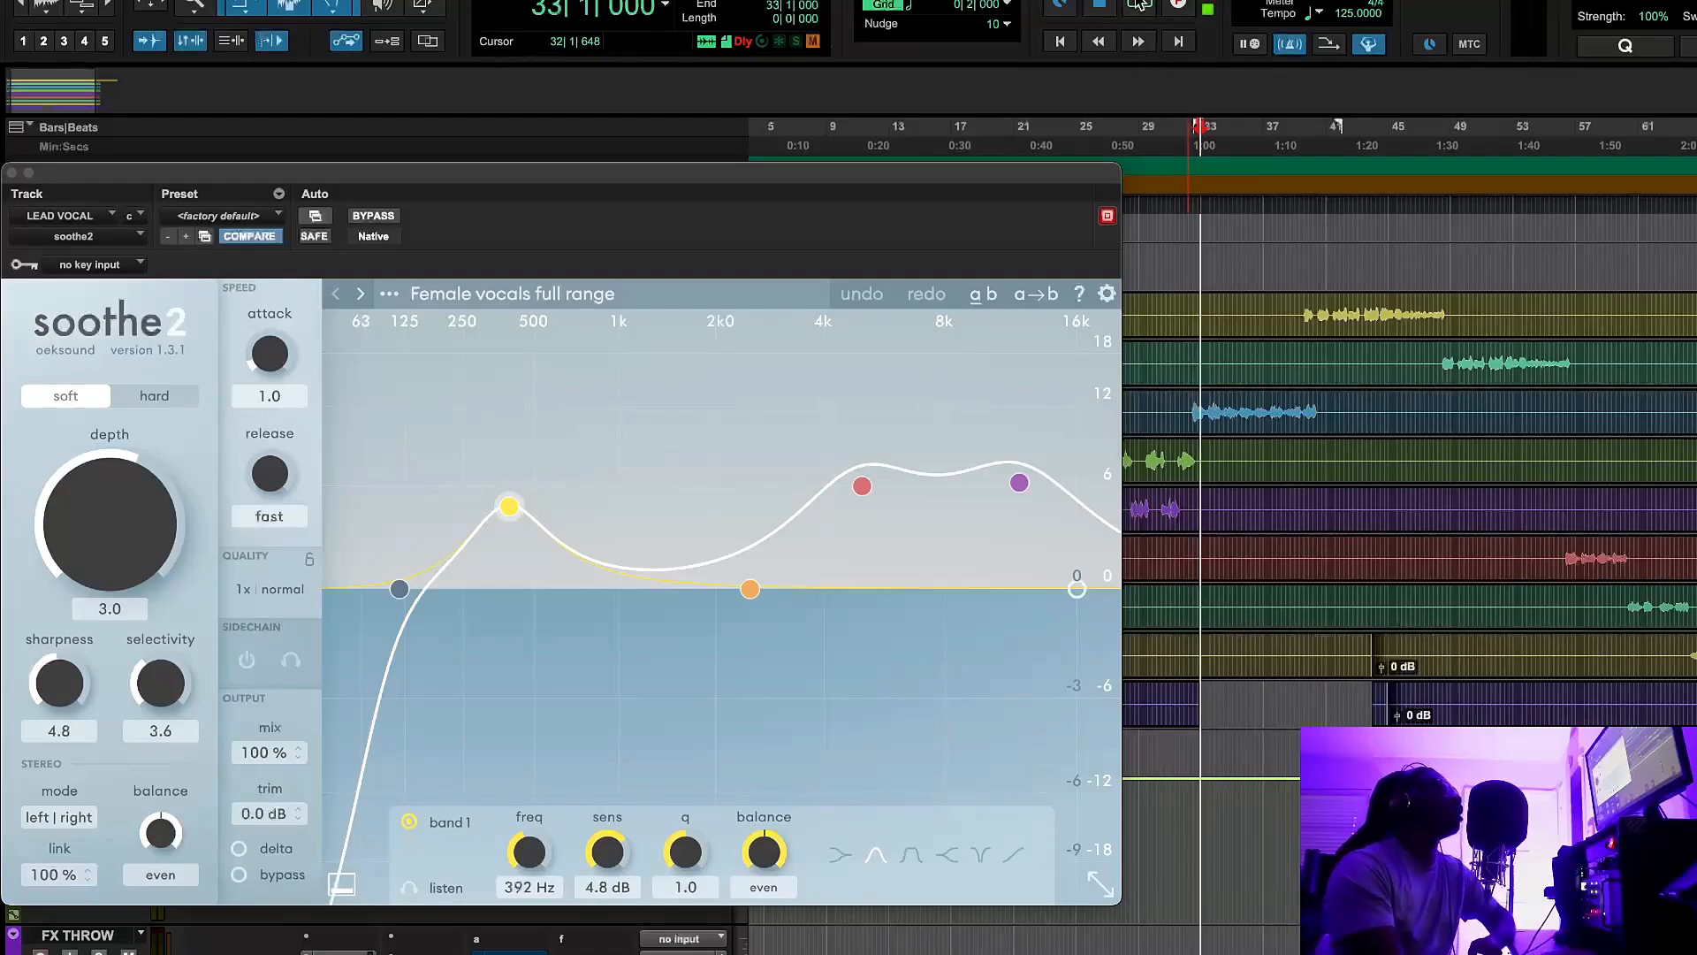
left_click(1140, 5)
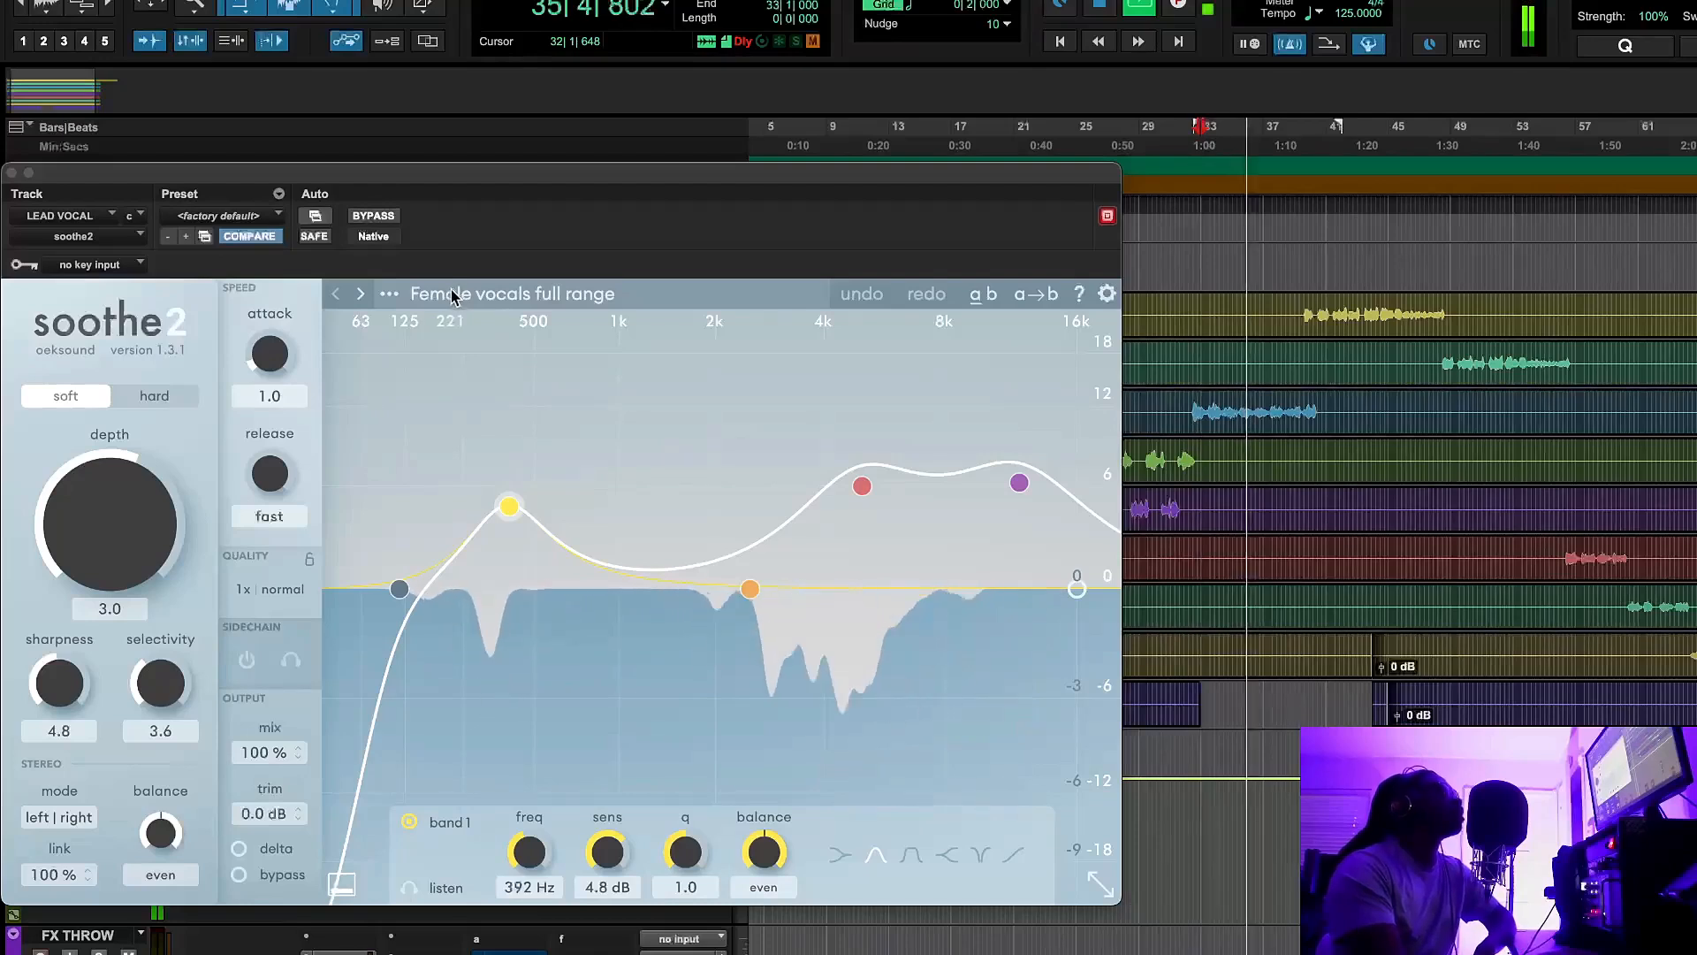
left_click(373, 216)
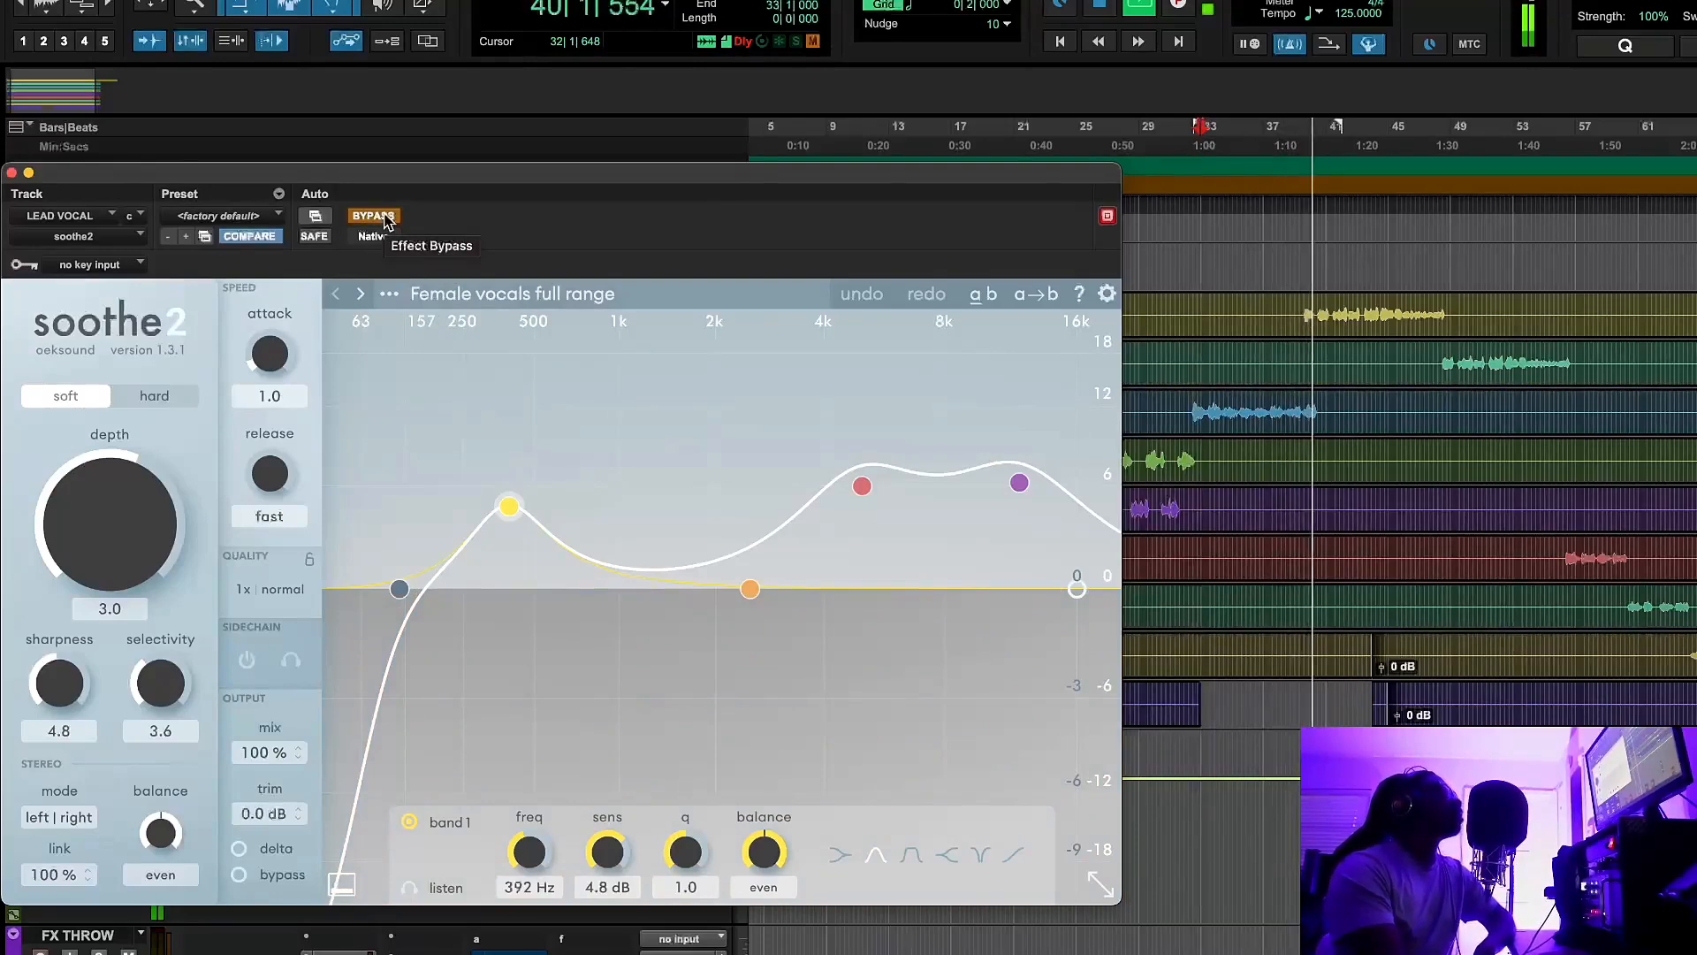
left_click(385, 218)
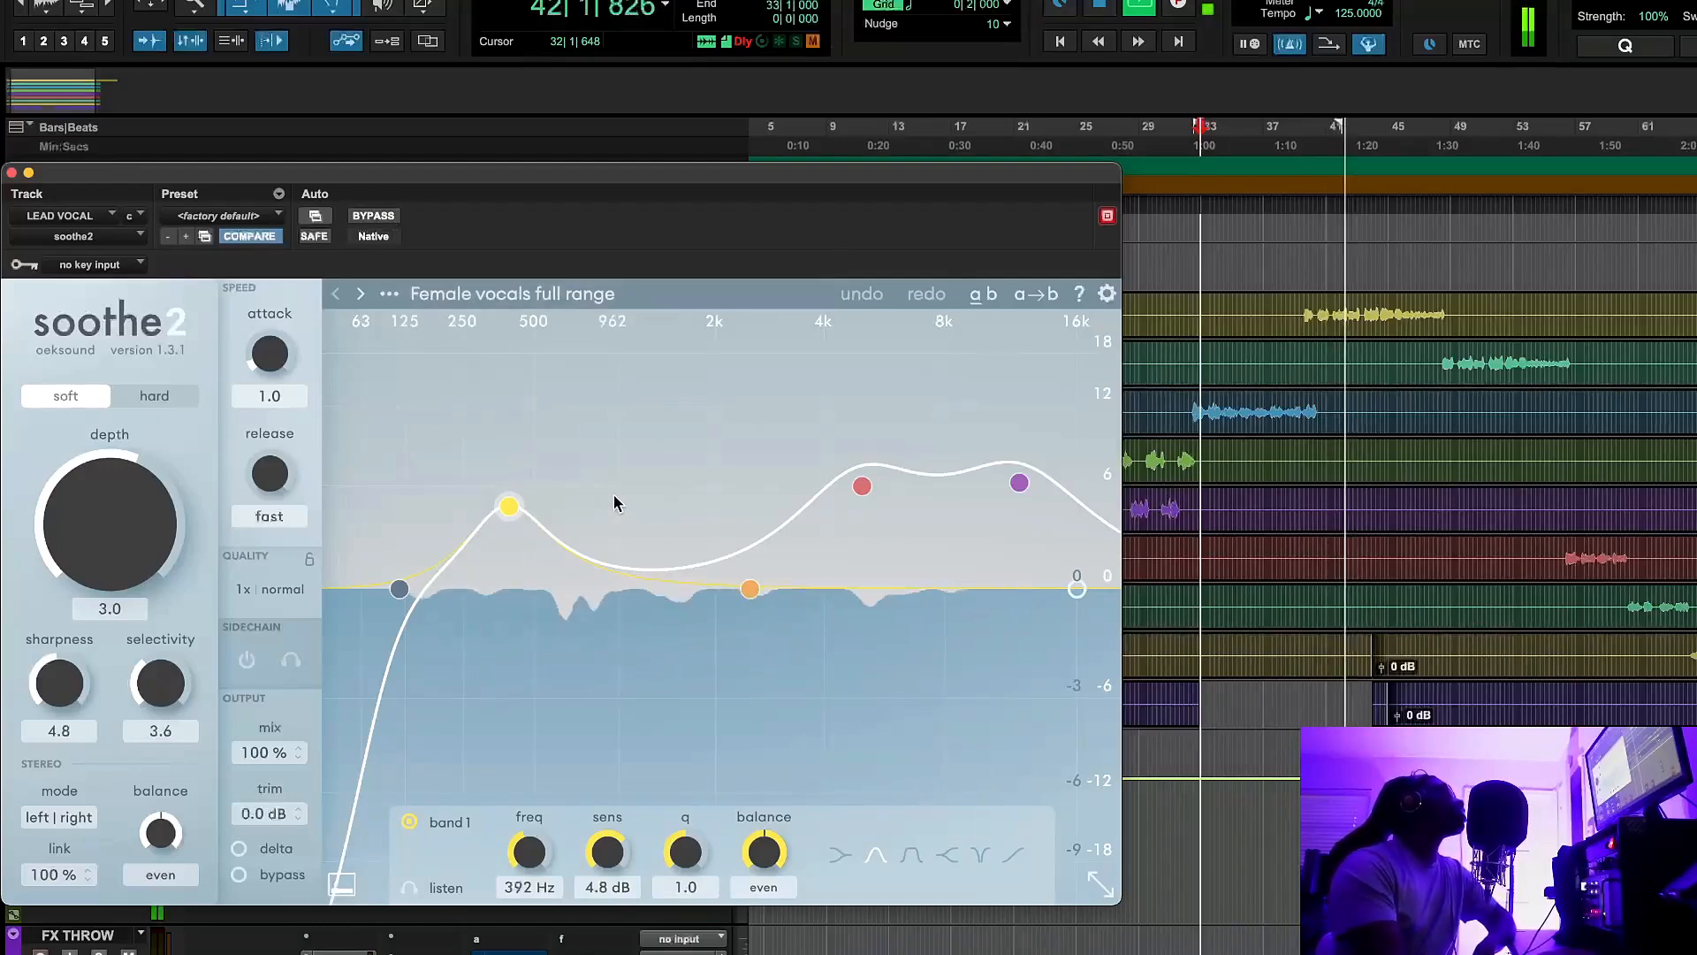
left_click(389, 216)
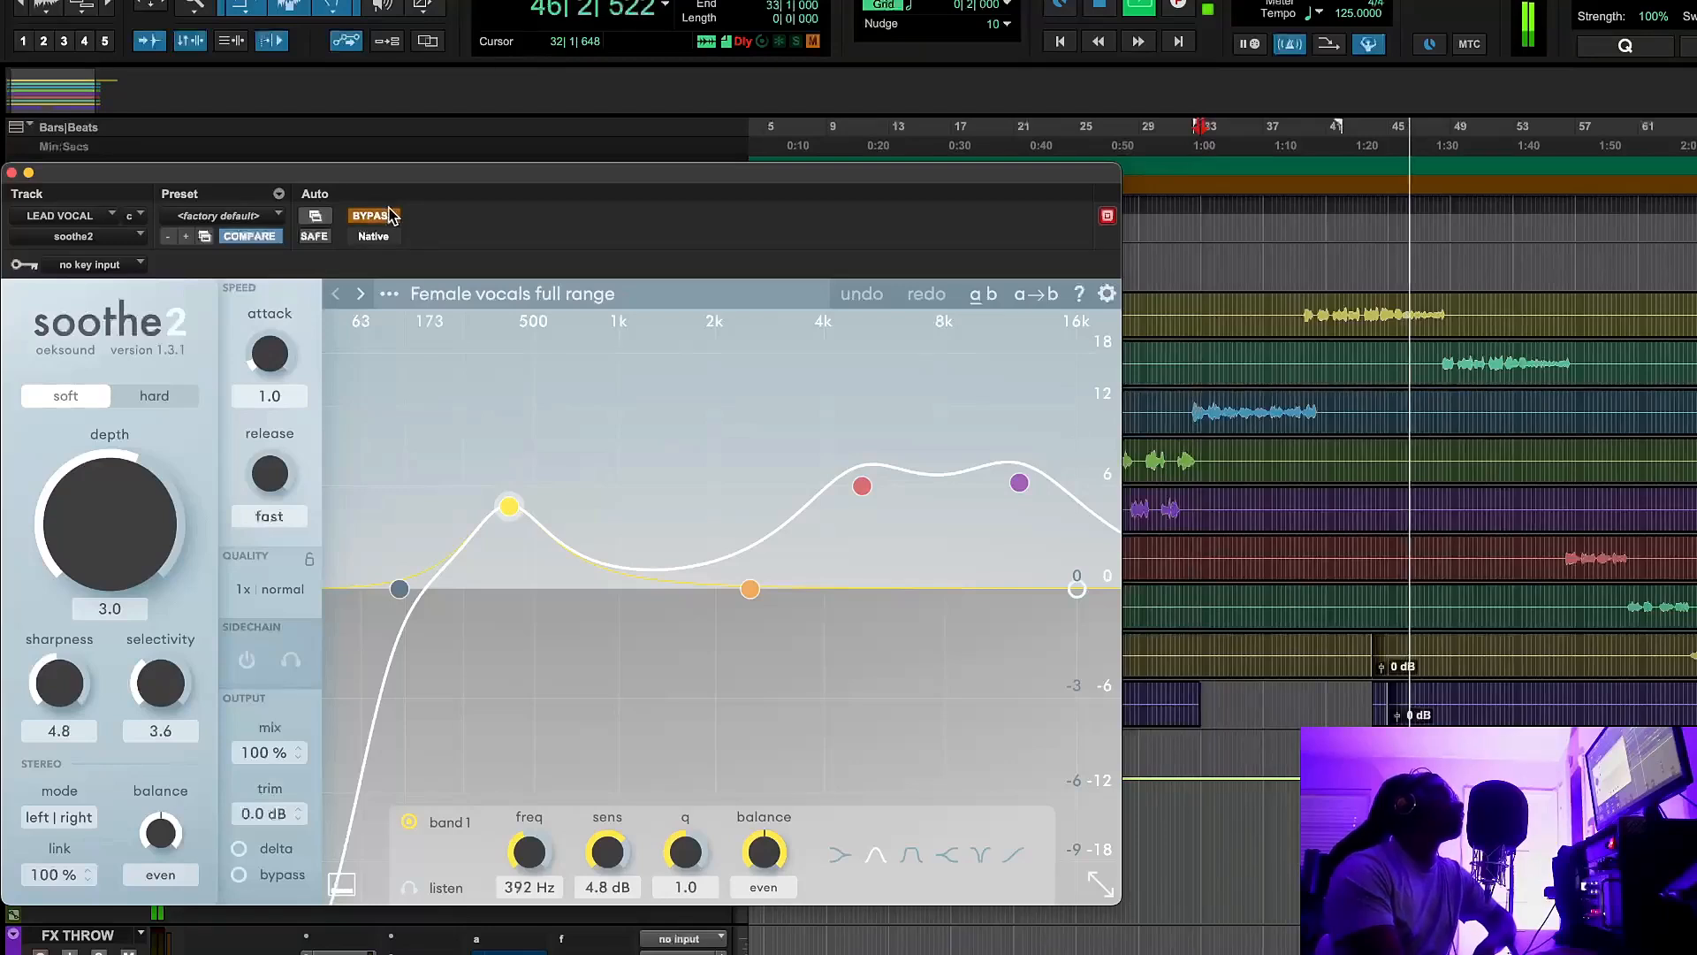
left_click(391, 217)
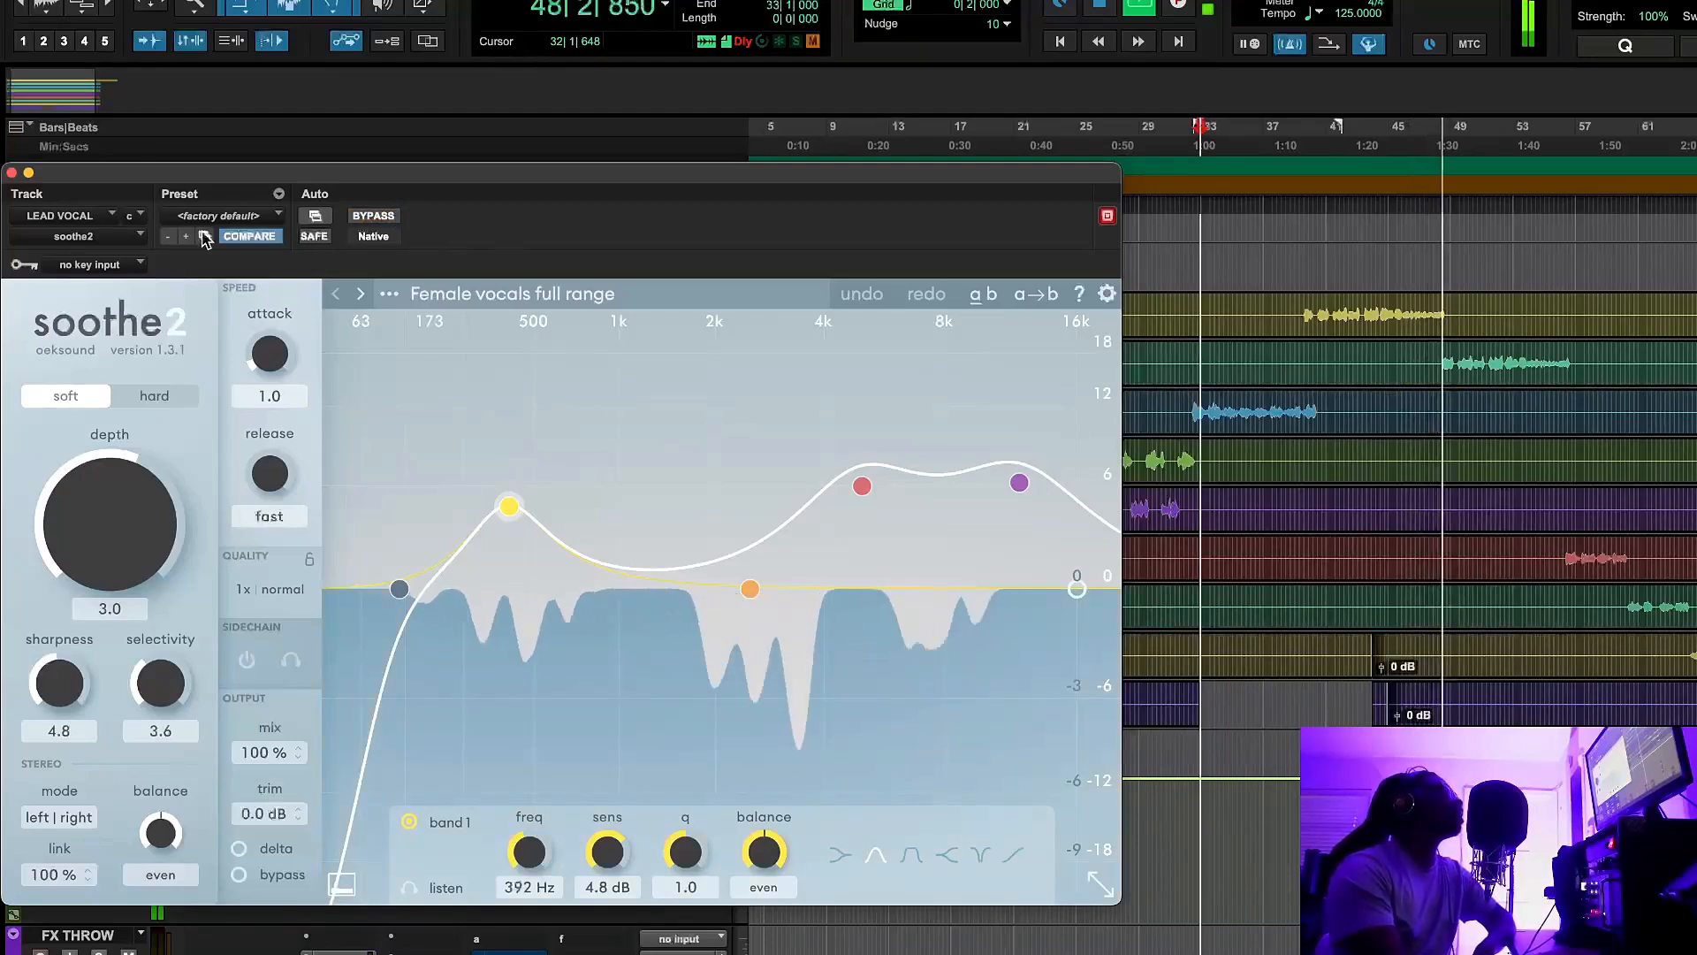
left_click(11, 173)
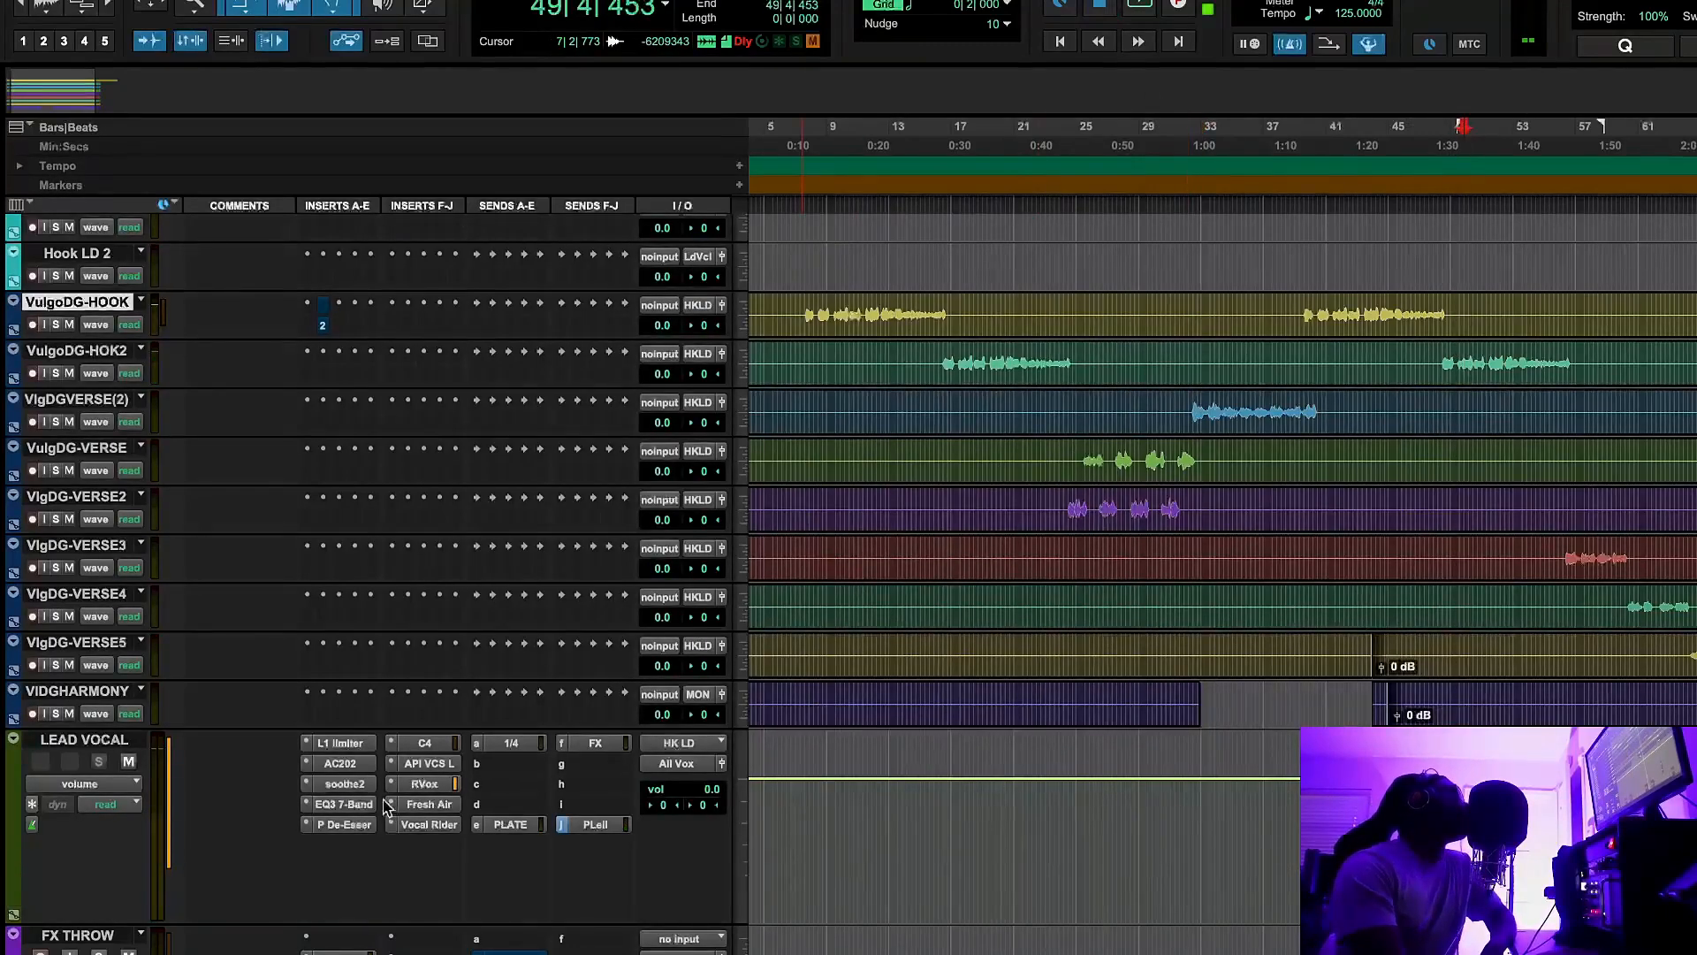
Look at the LEAD VOCAL track's EQ3 7-Band, revisit the soothe2 settings and close the plug-in window
left_click(344, 804)
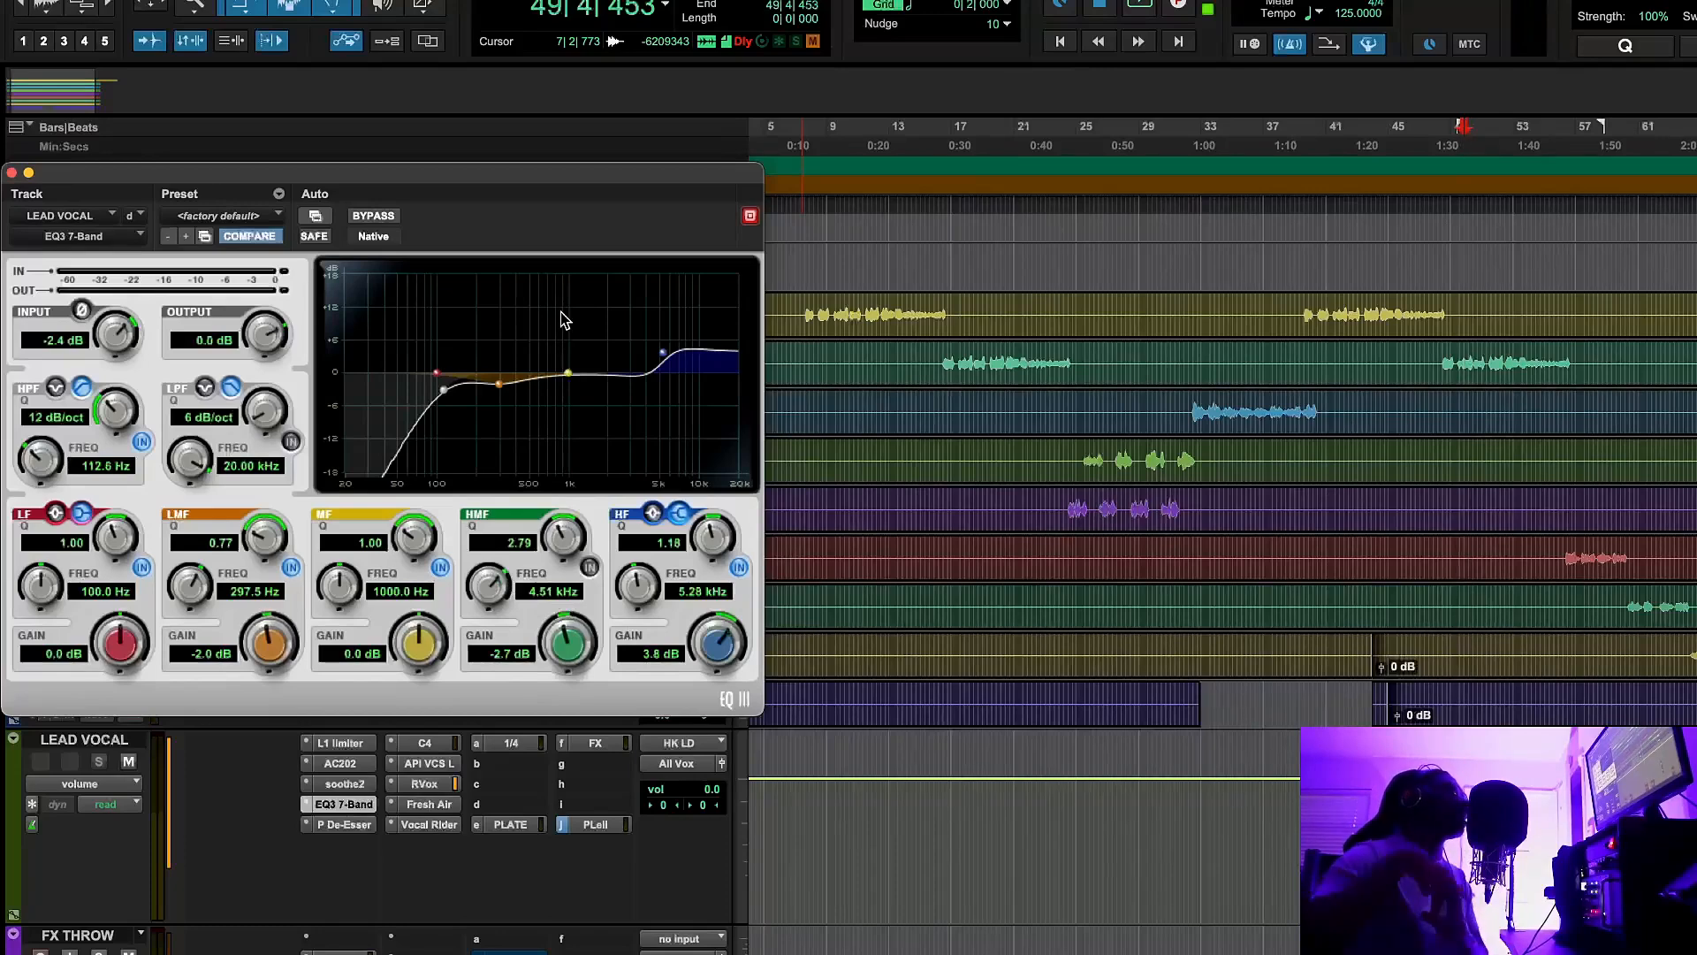
left_click(345, 783)
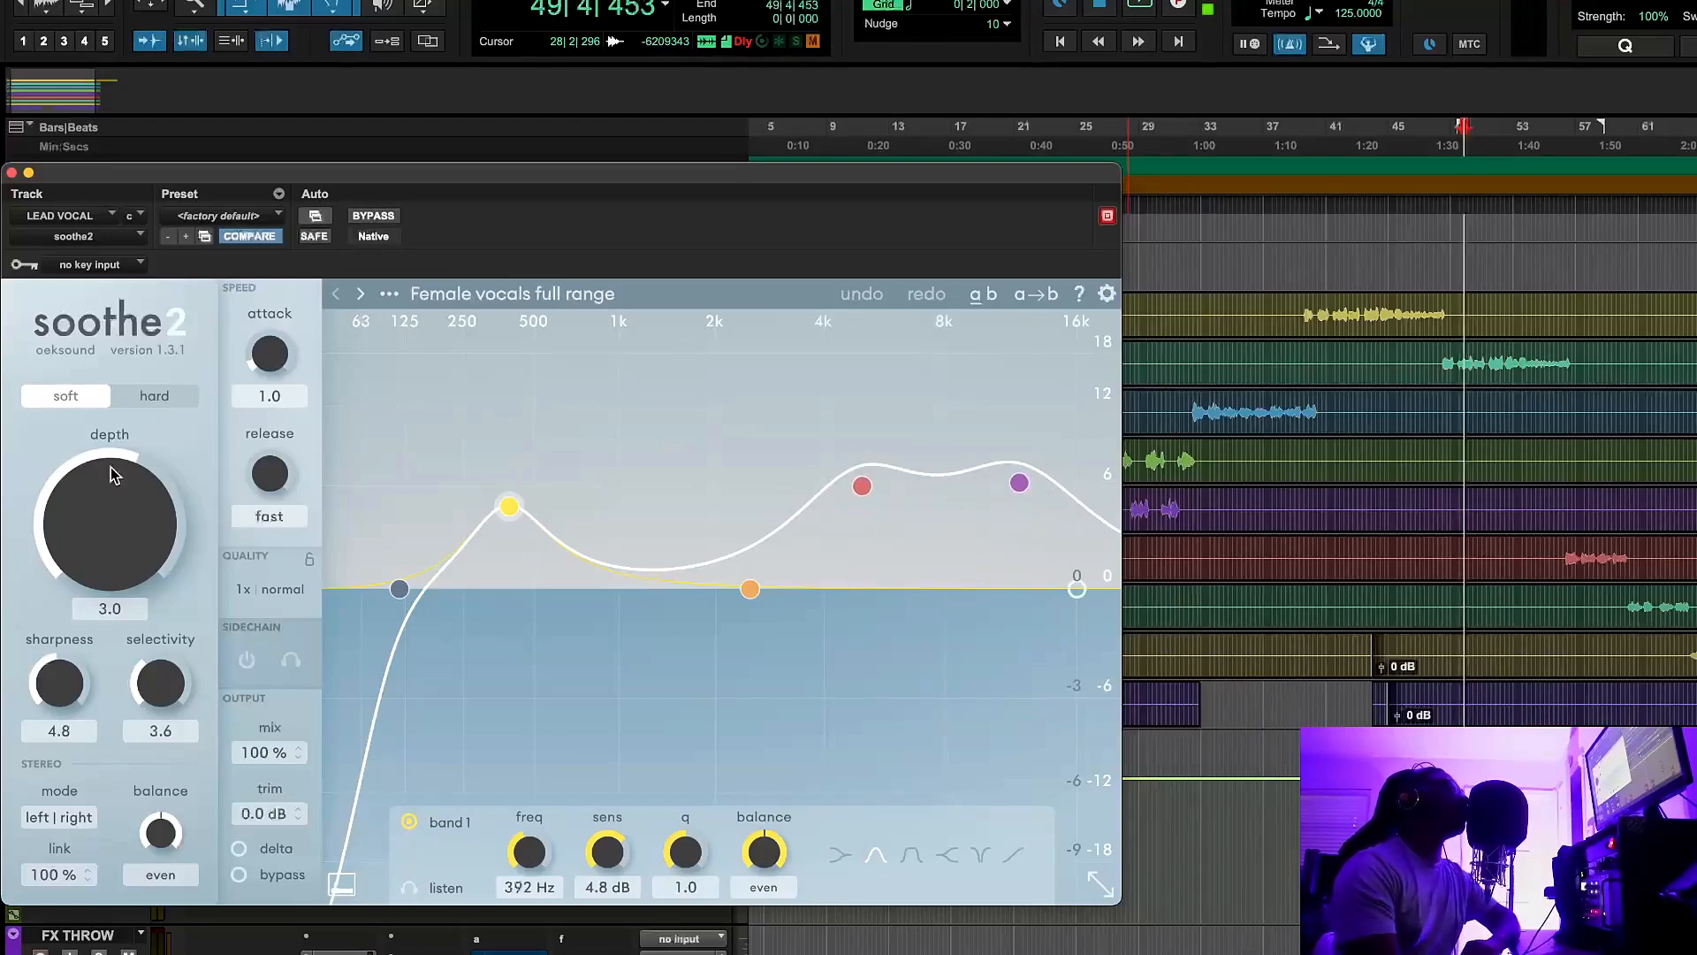
left_click(12, 172)
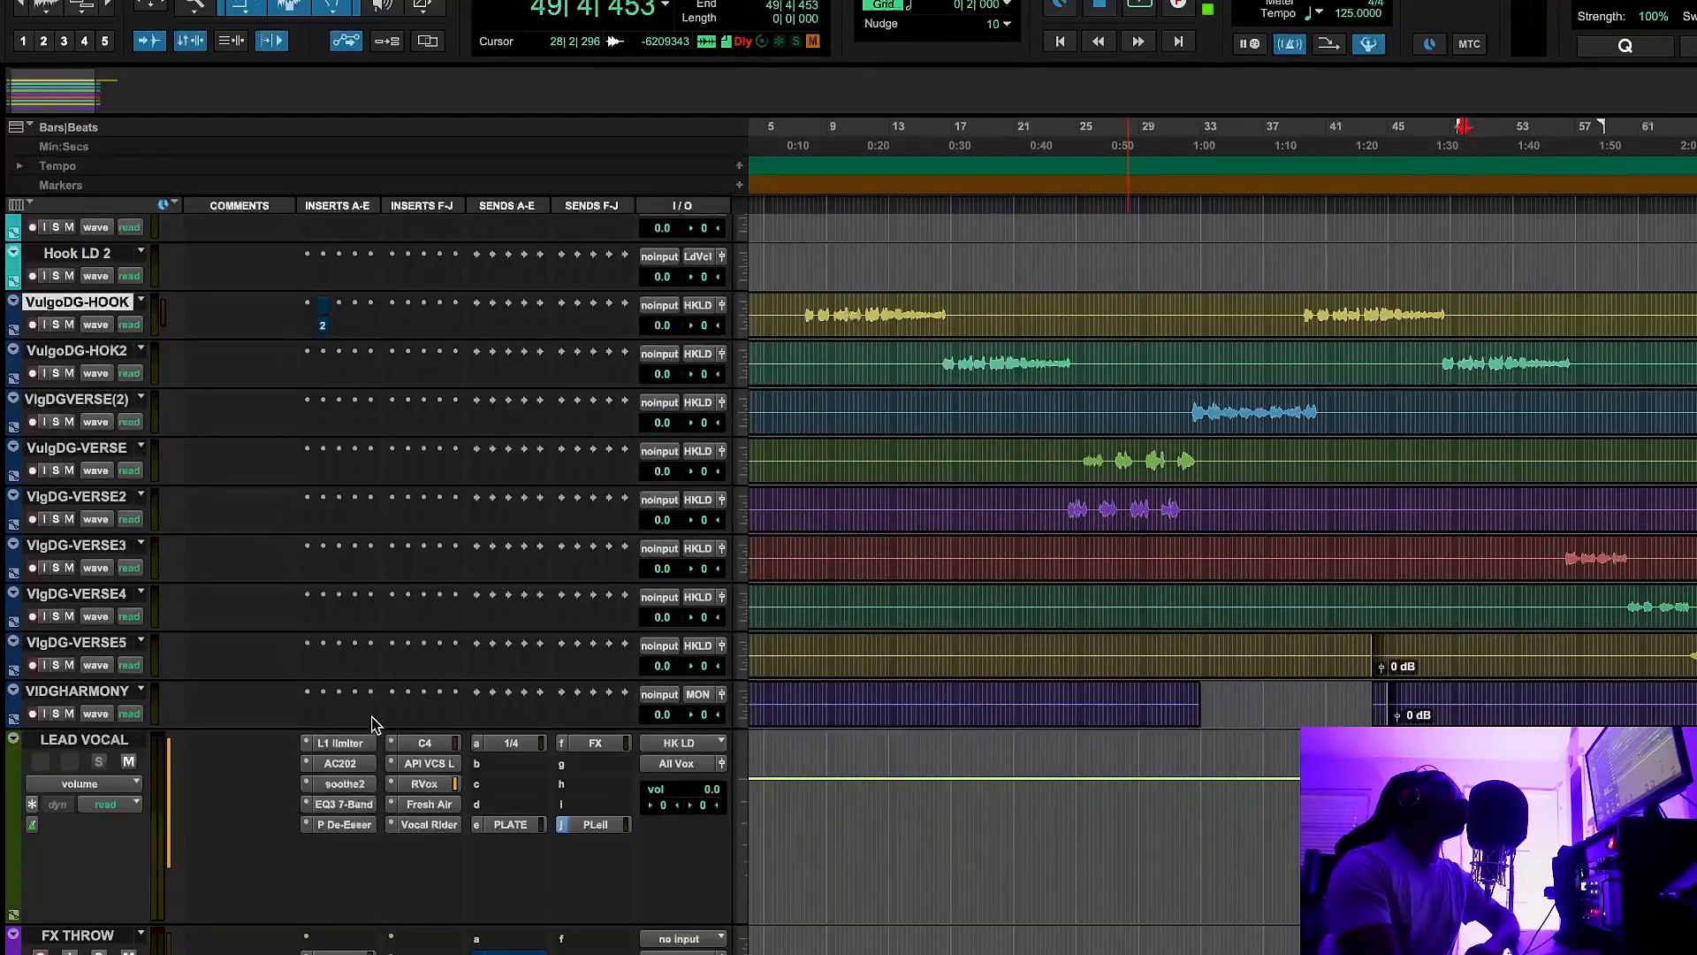
Open the LEAD VOCAL EQ3 7-Band, compare it bypassed and active during playback from bar 8, and close it after stopping
left_click(344, 803)
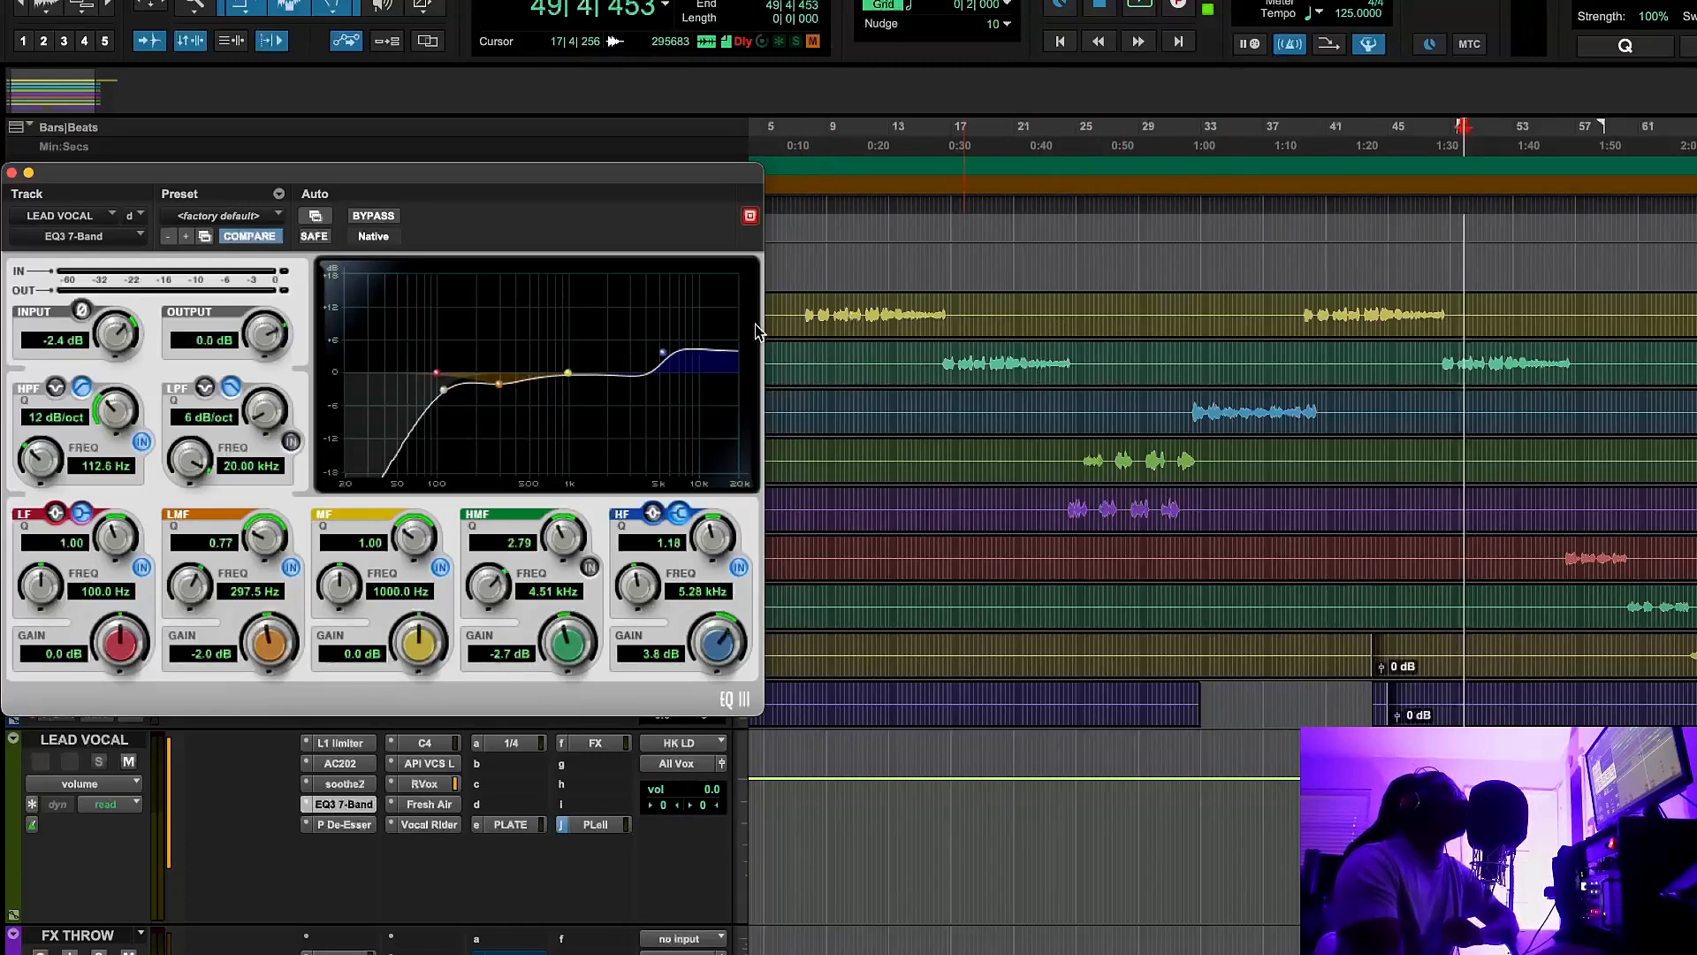
left_click(813, 152)
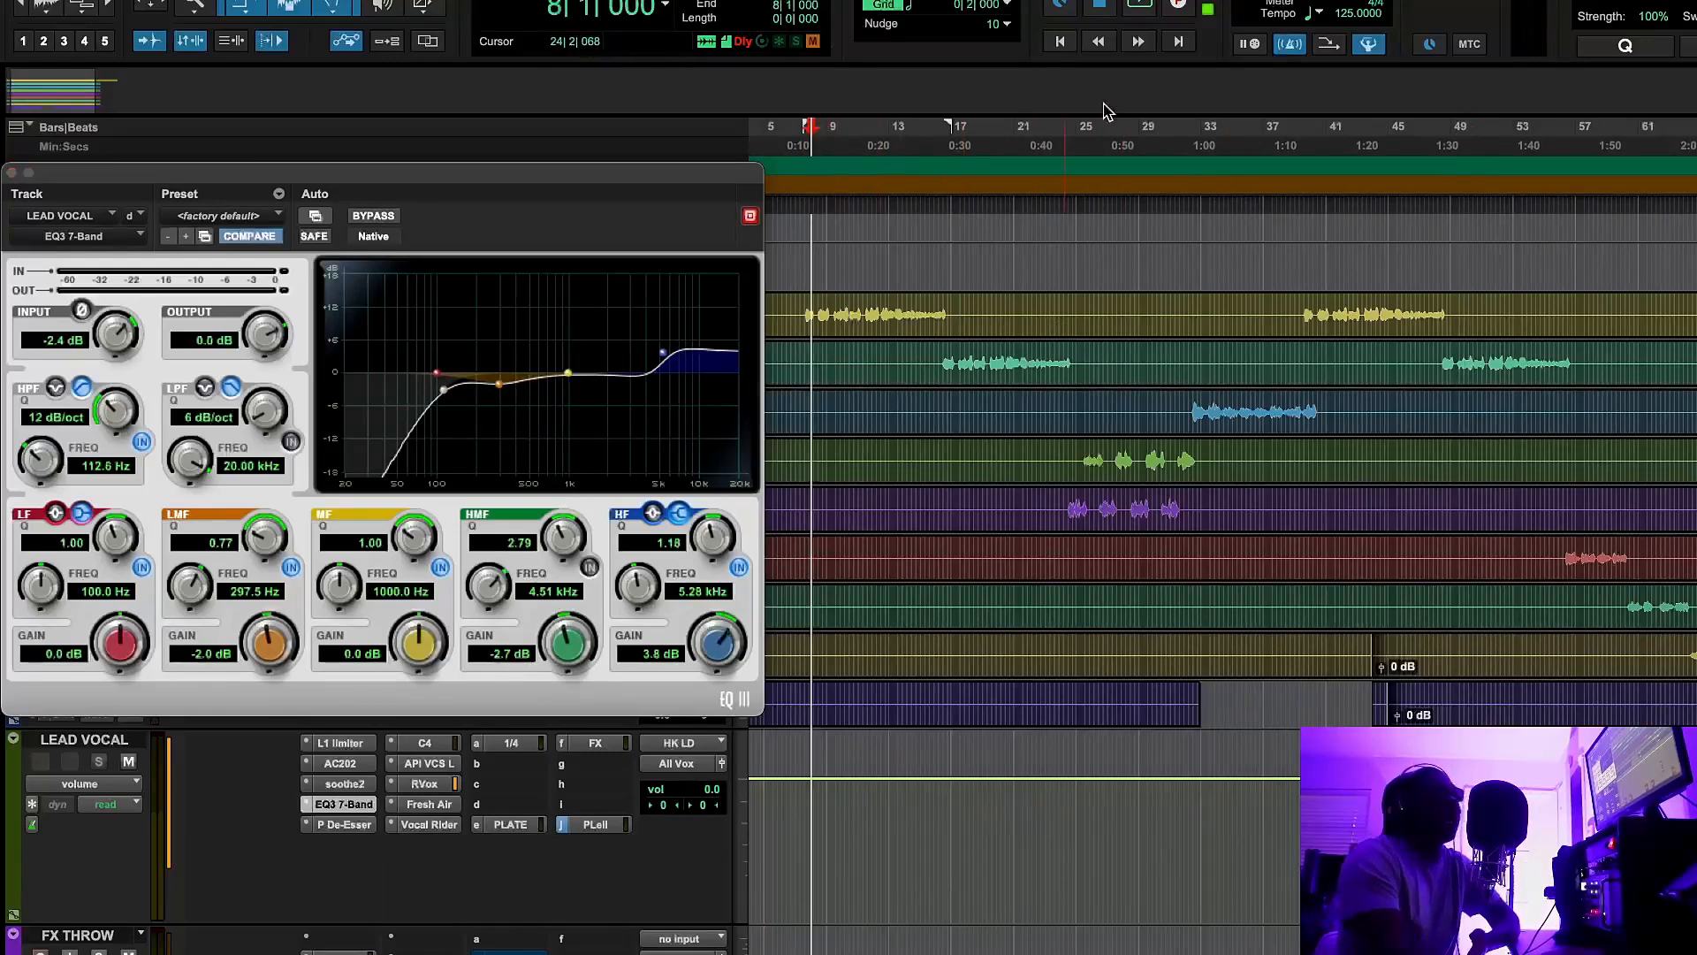
left_click(1141, 7)
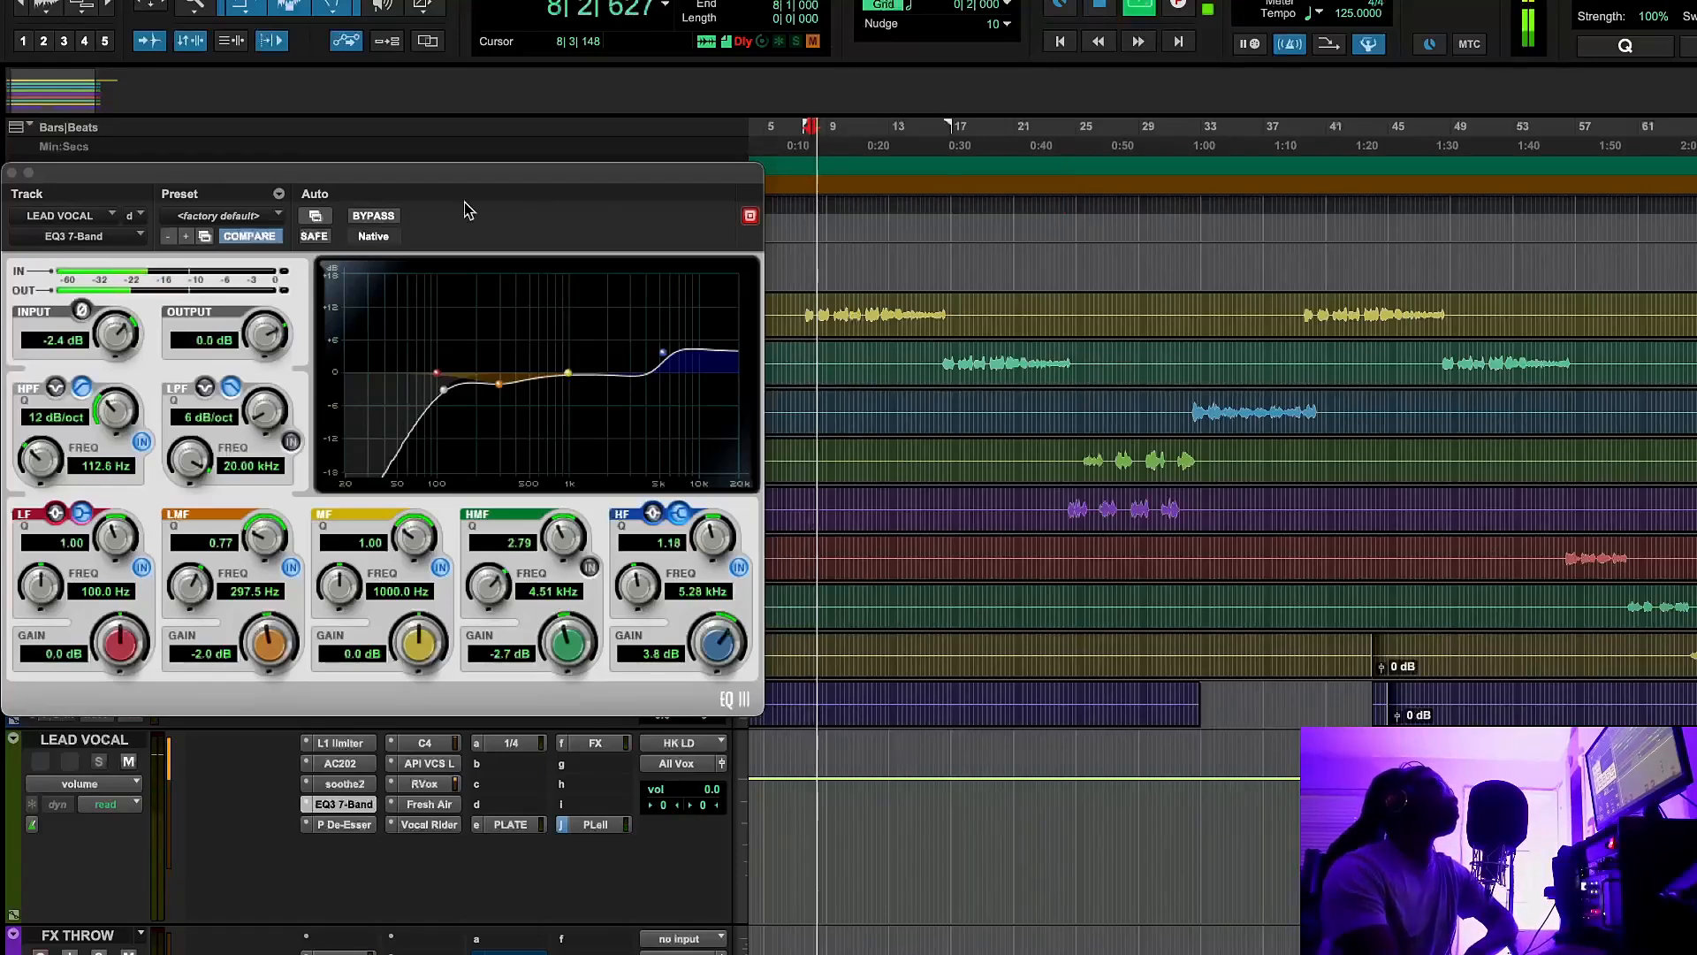
left_click(386, 217)
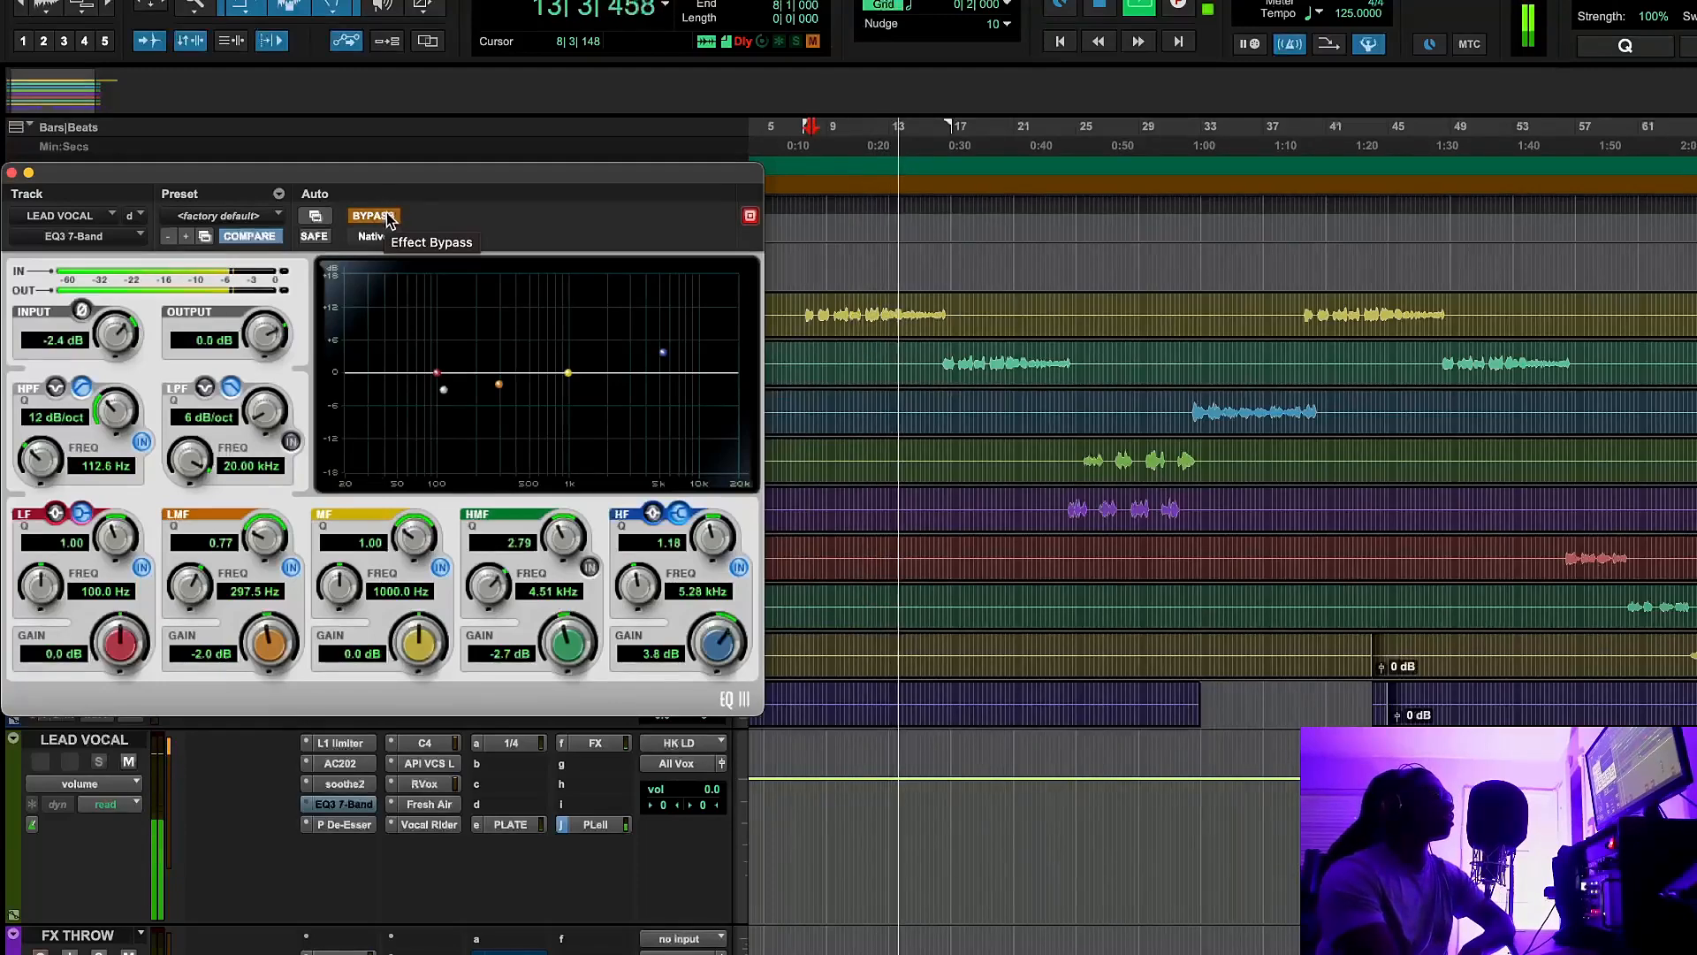
left_click(389, 218)
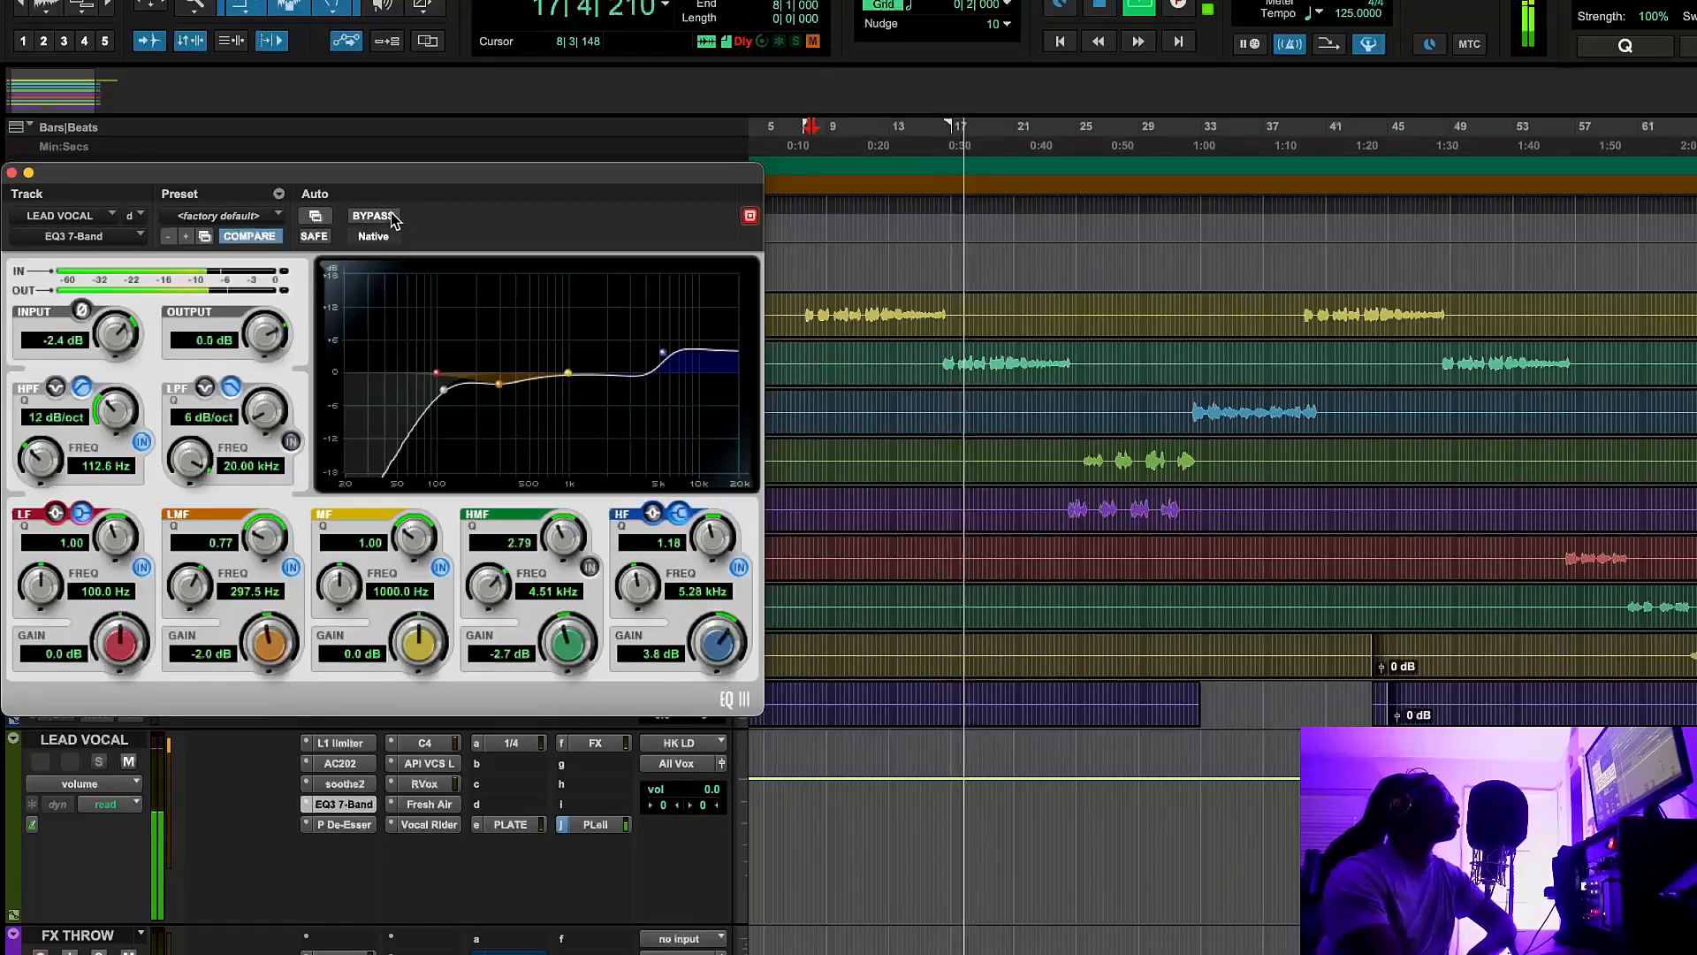
left_click(389, 217)
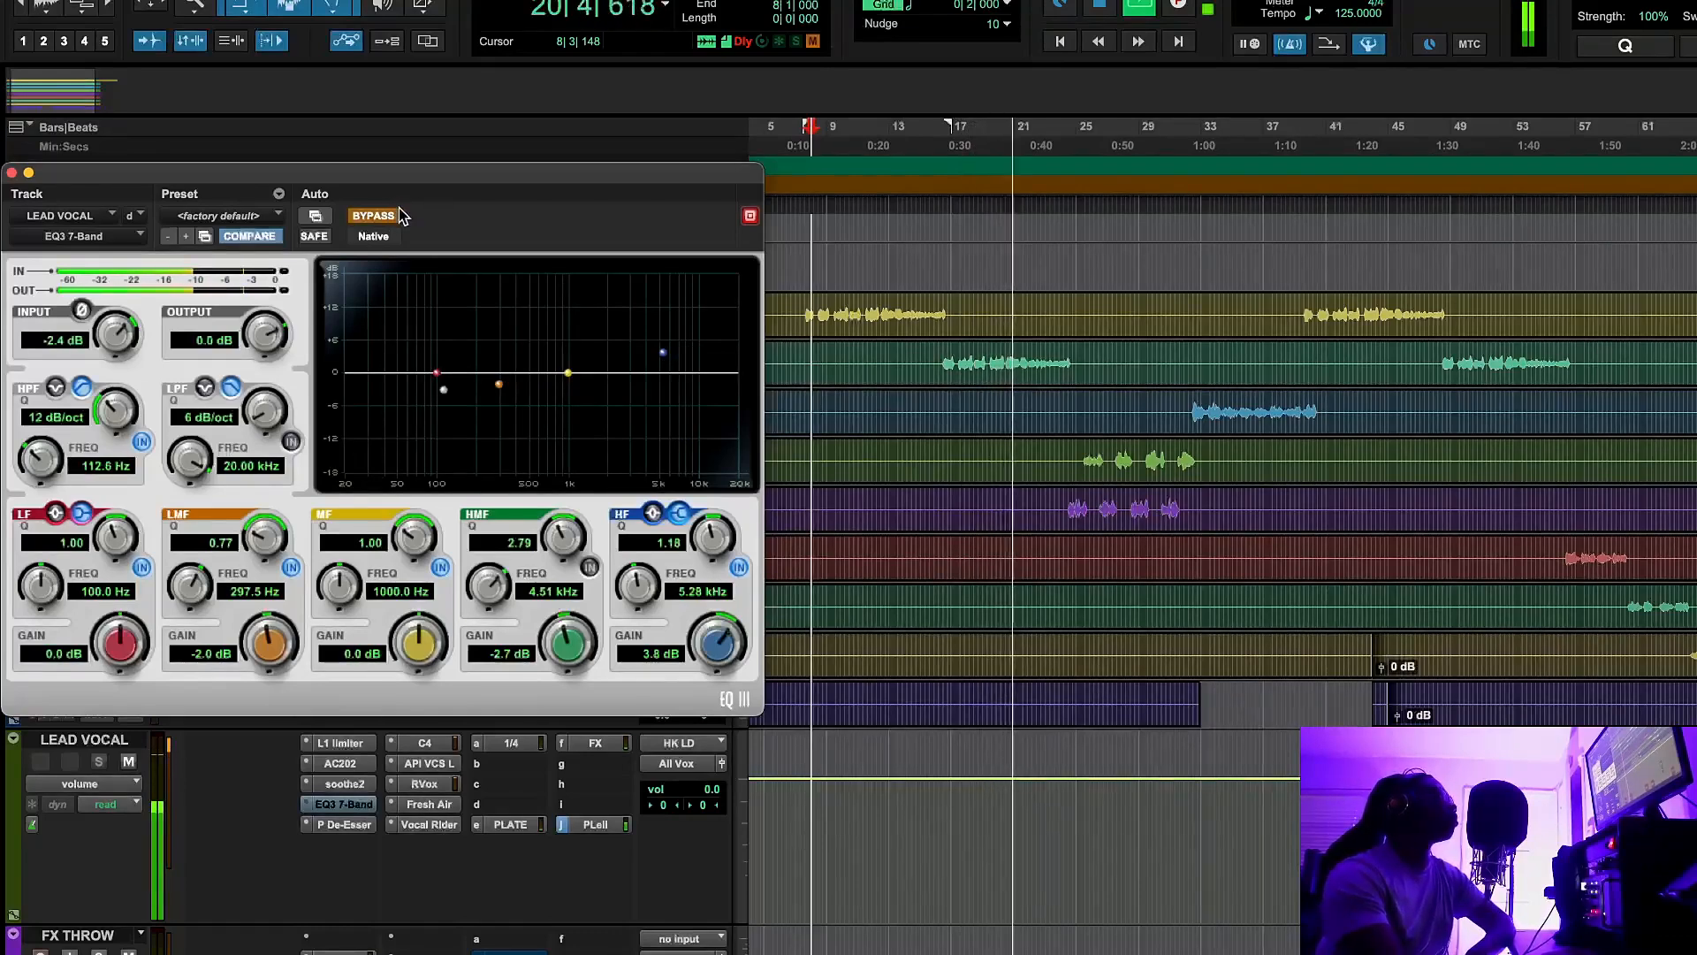
left_click(389, 216)
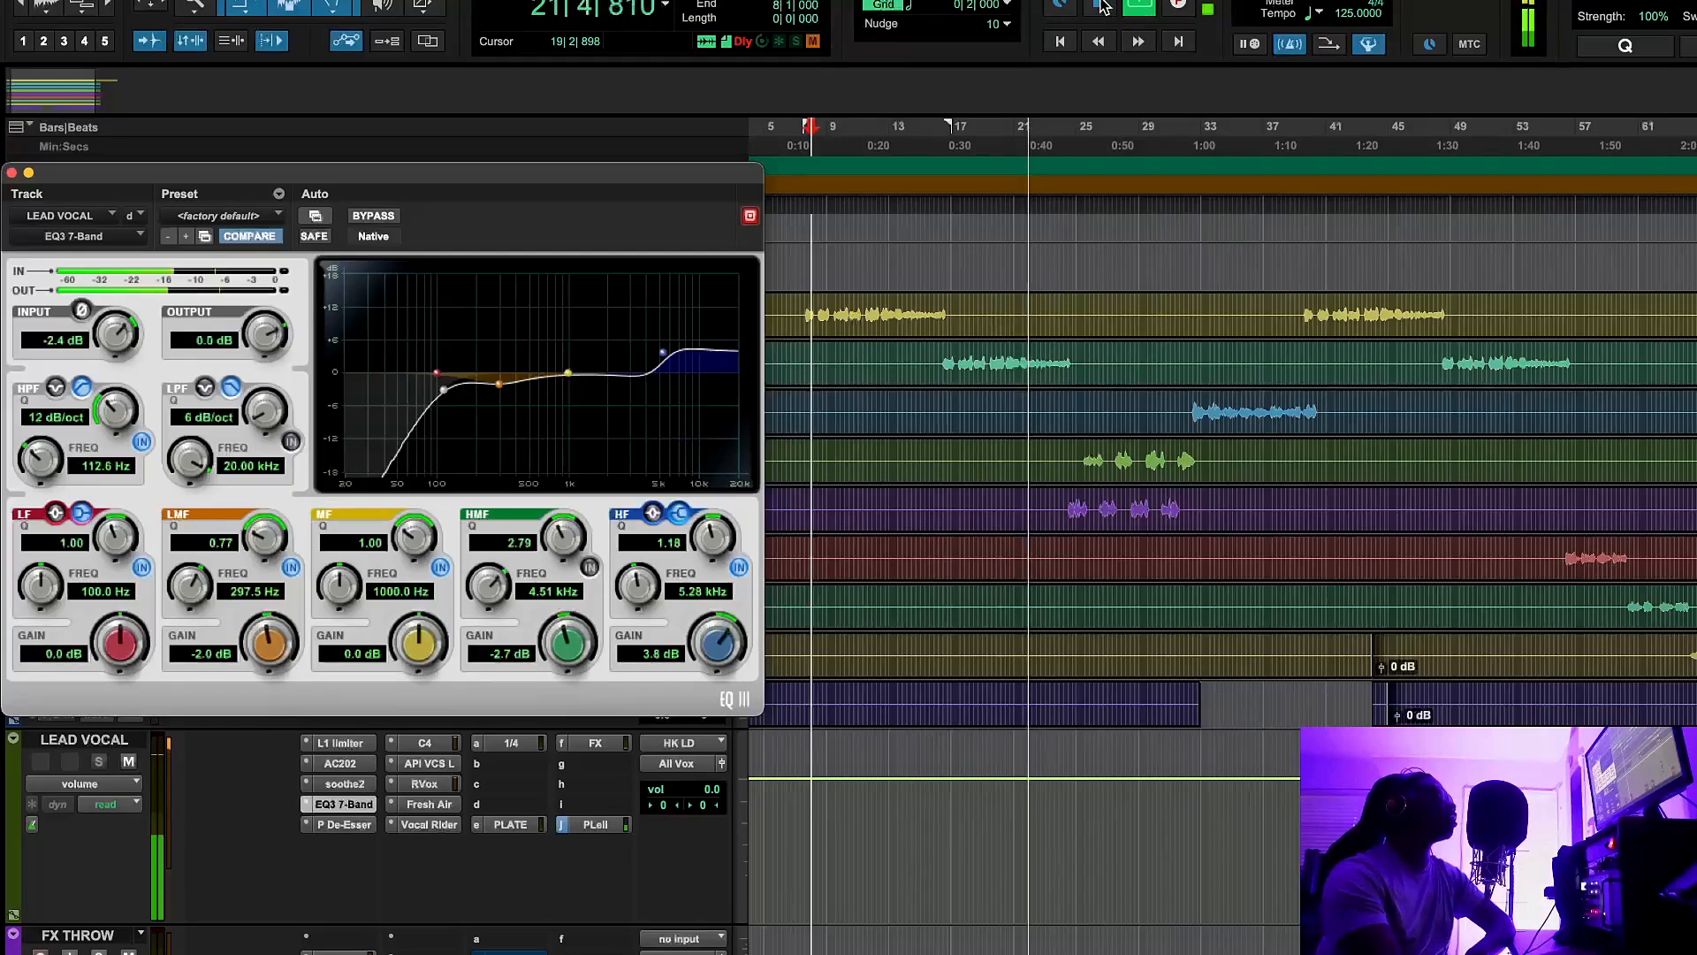
left_click(1137, 13)
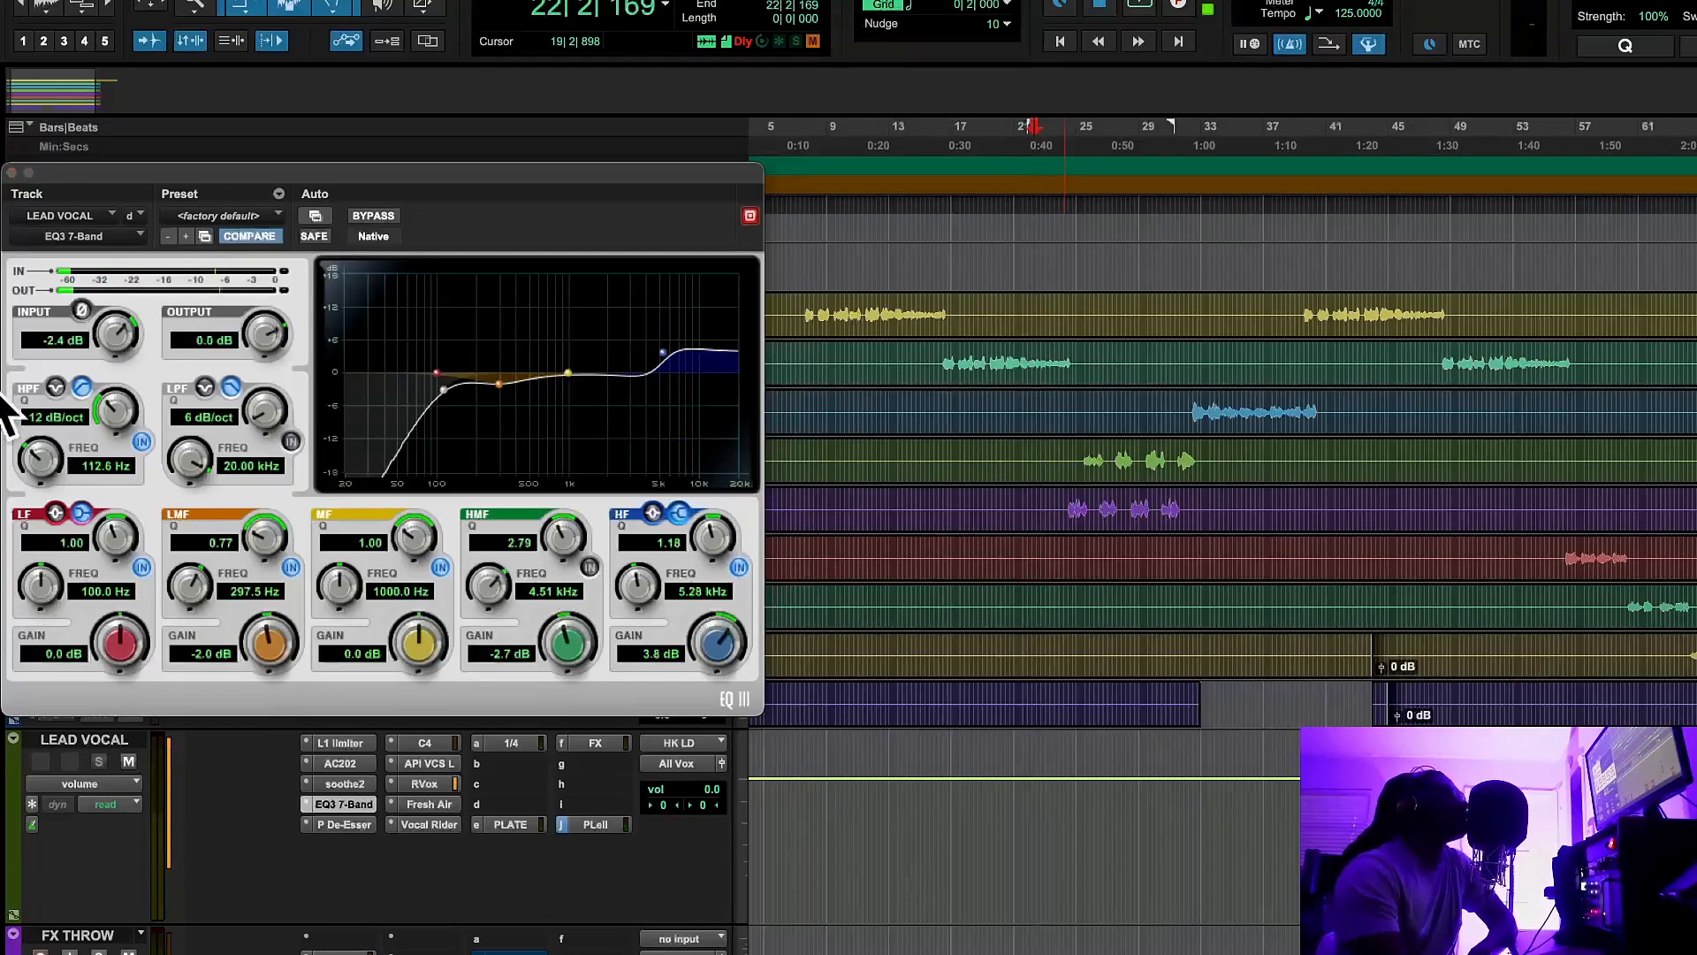
left_click(12, 173)
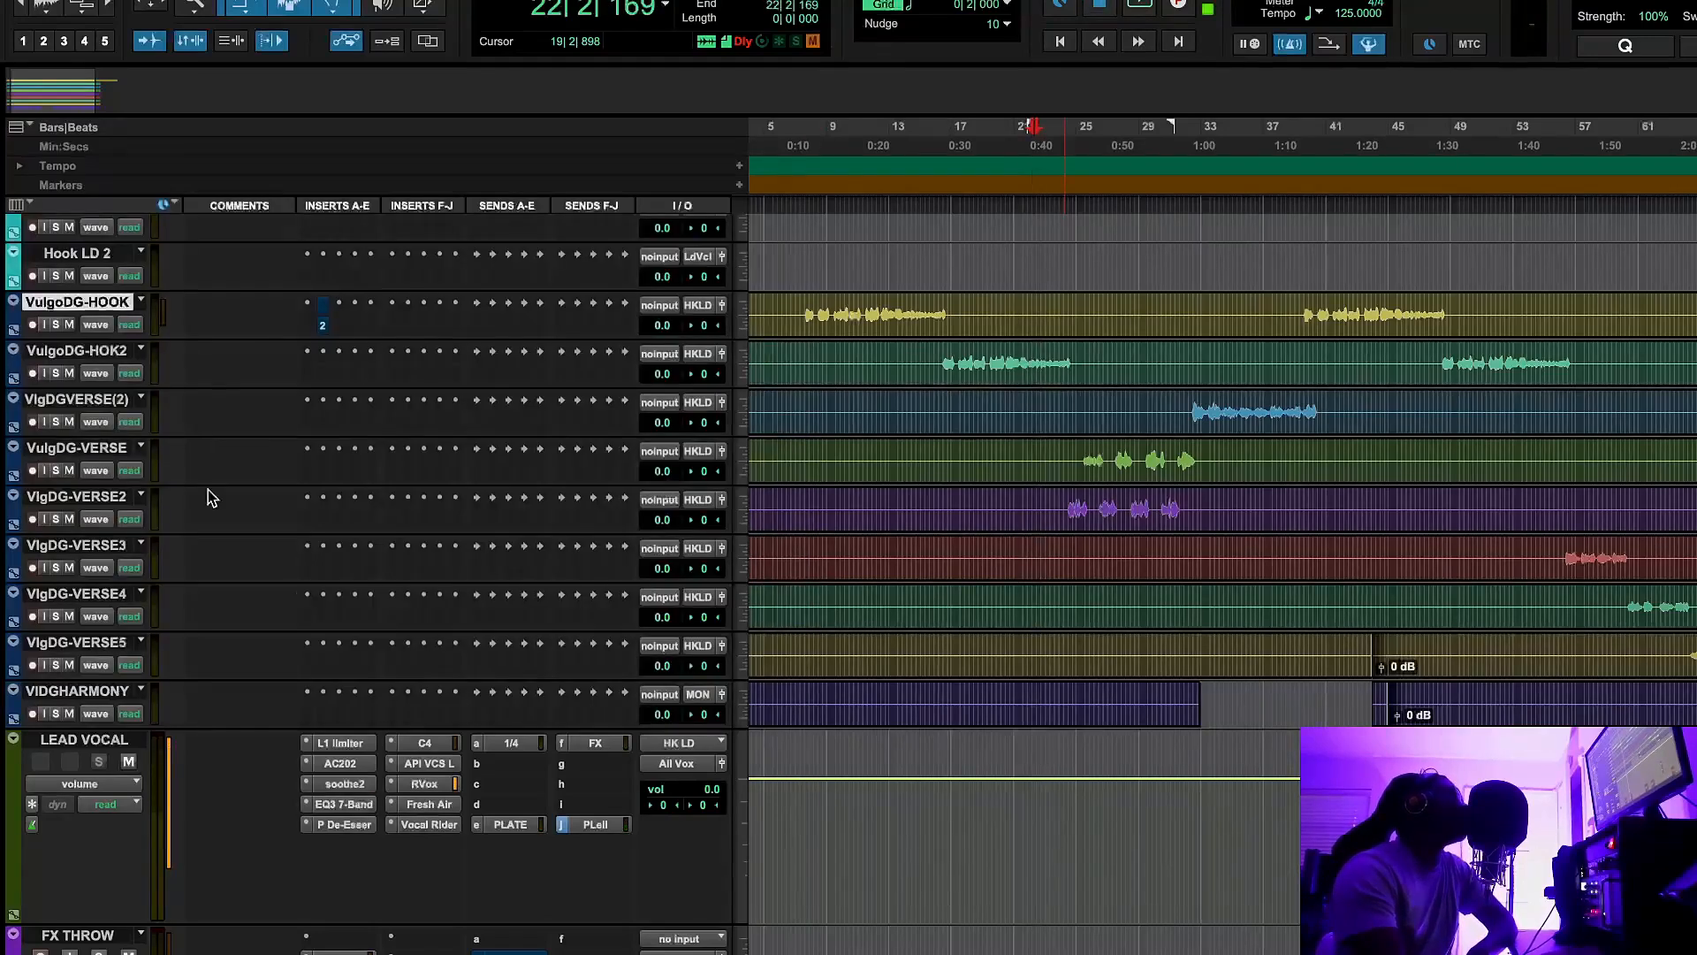
Open the P De-Esser and EQ3 7-Band on the LEAD VOCAL track together, placing the EQ window below the de-esser
left_click(343, 824)
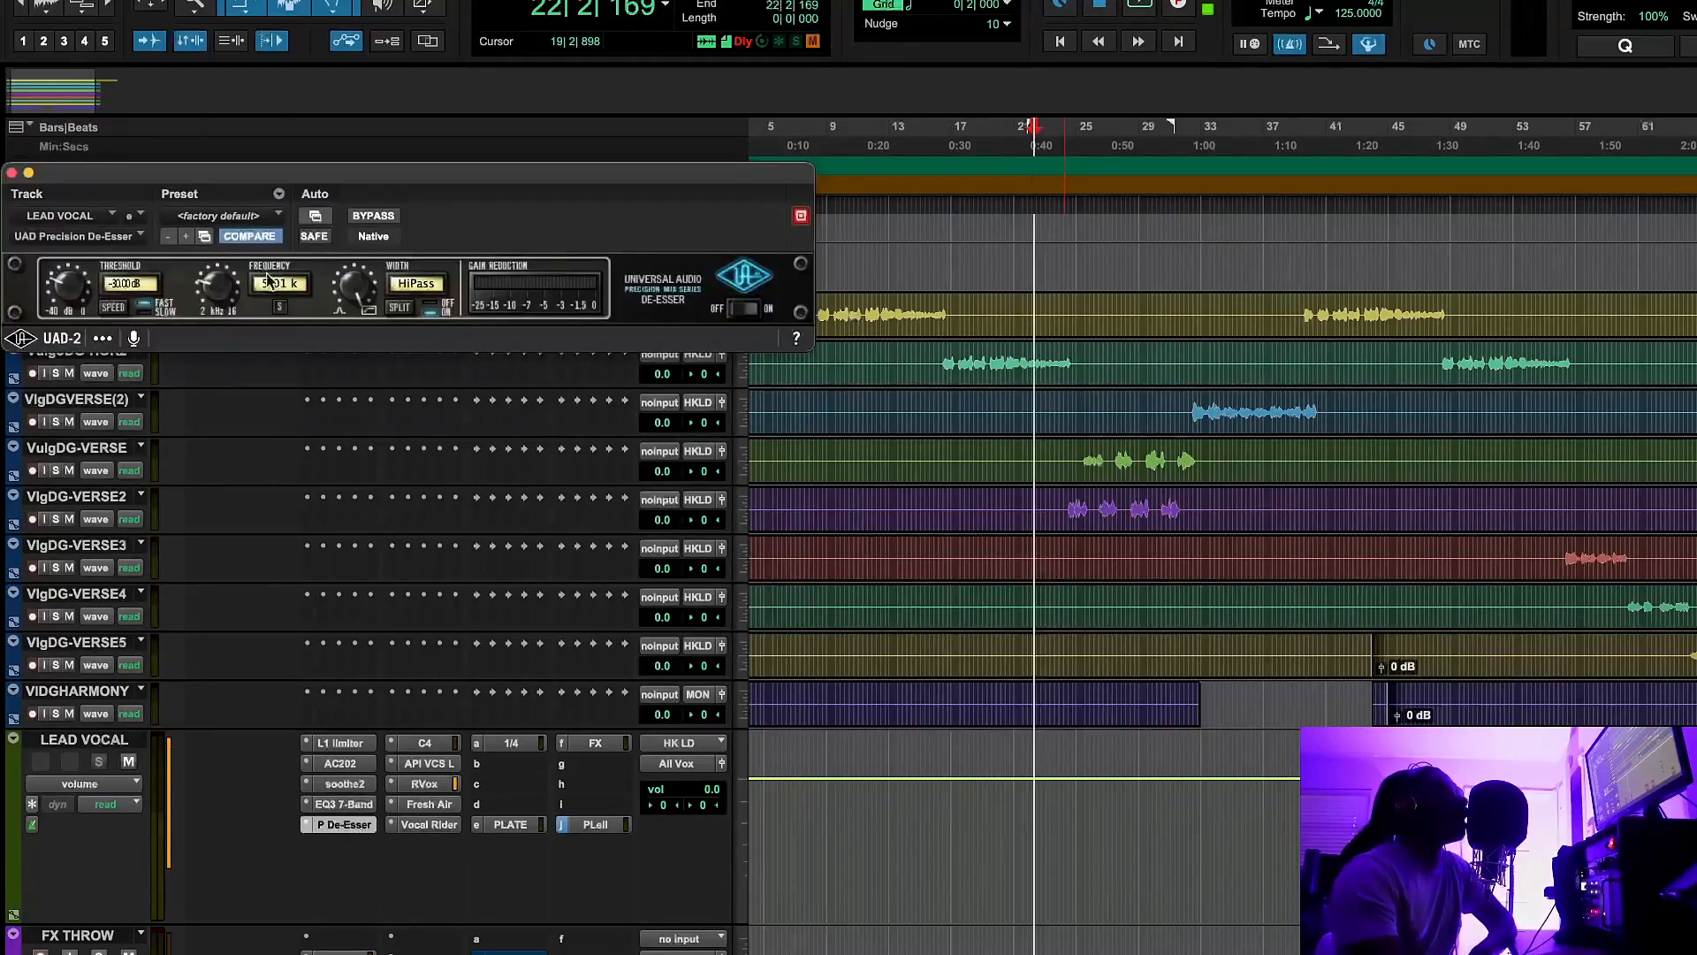
left_click_drag(290, 168, 391, 314)
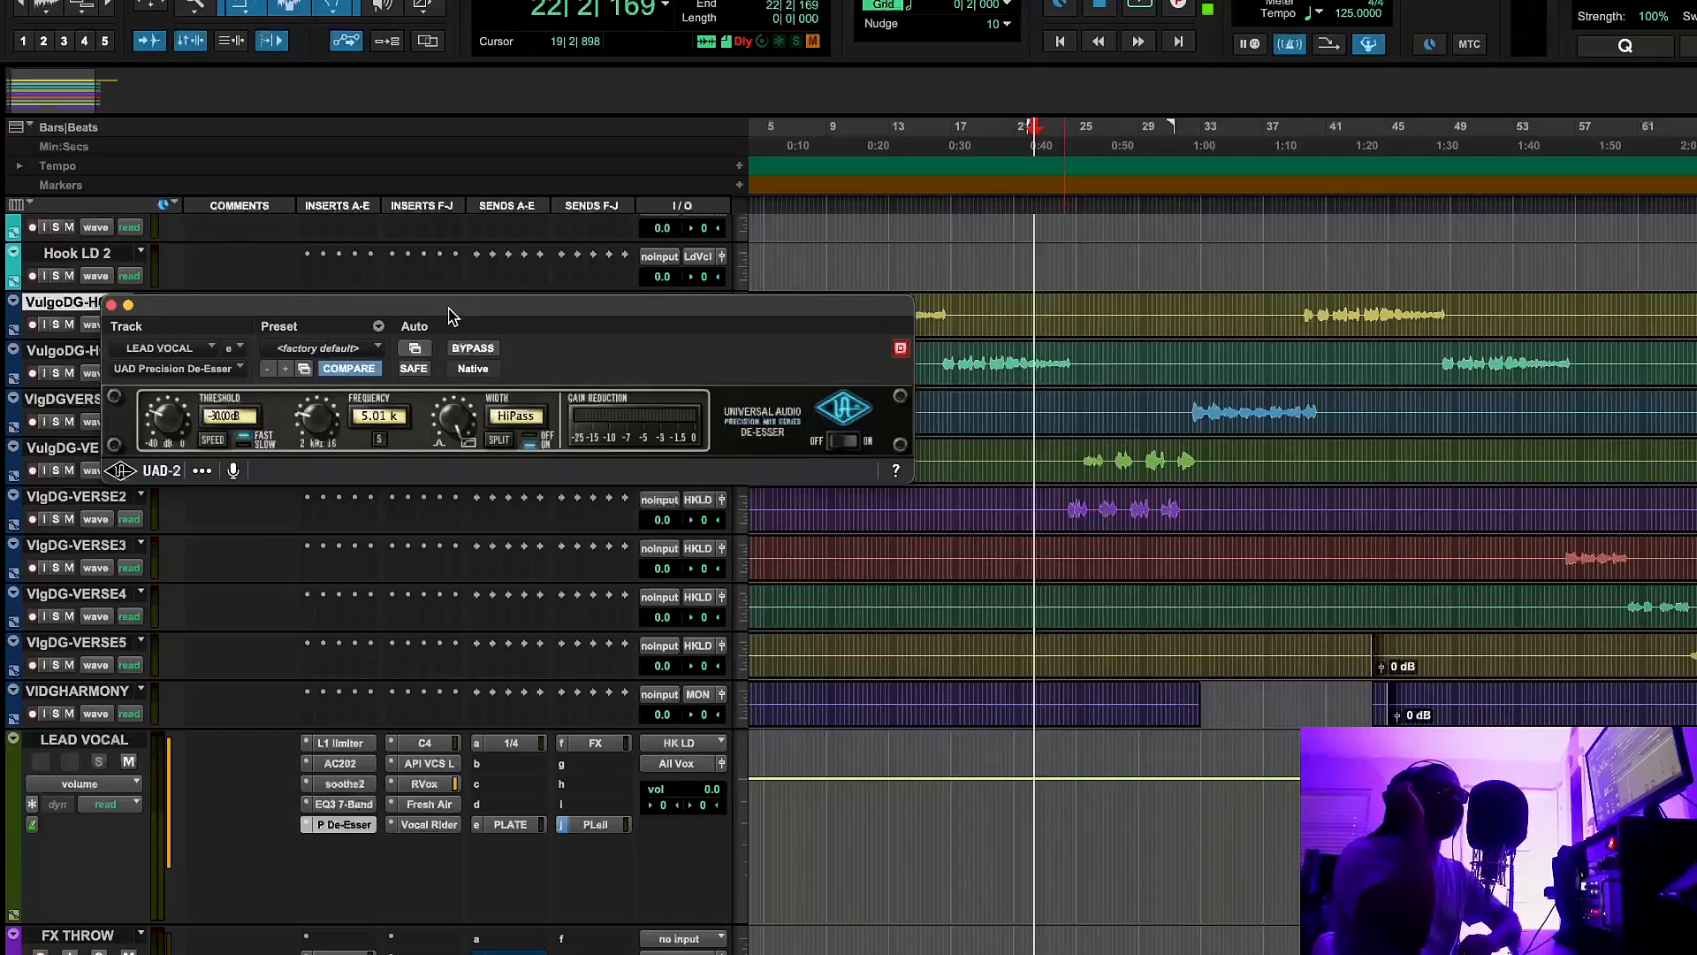
left_click(215, 441)
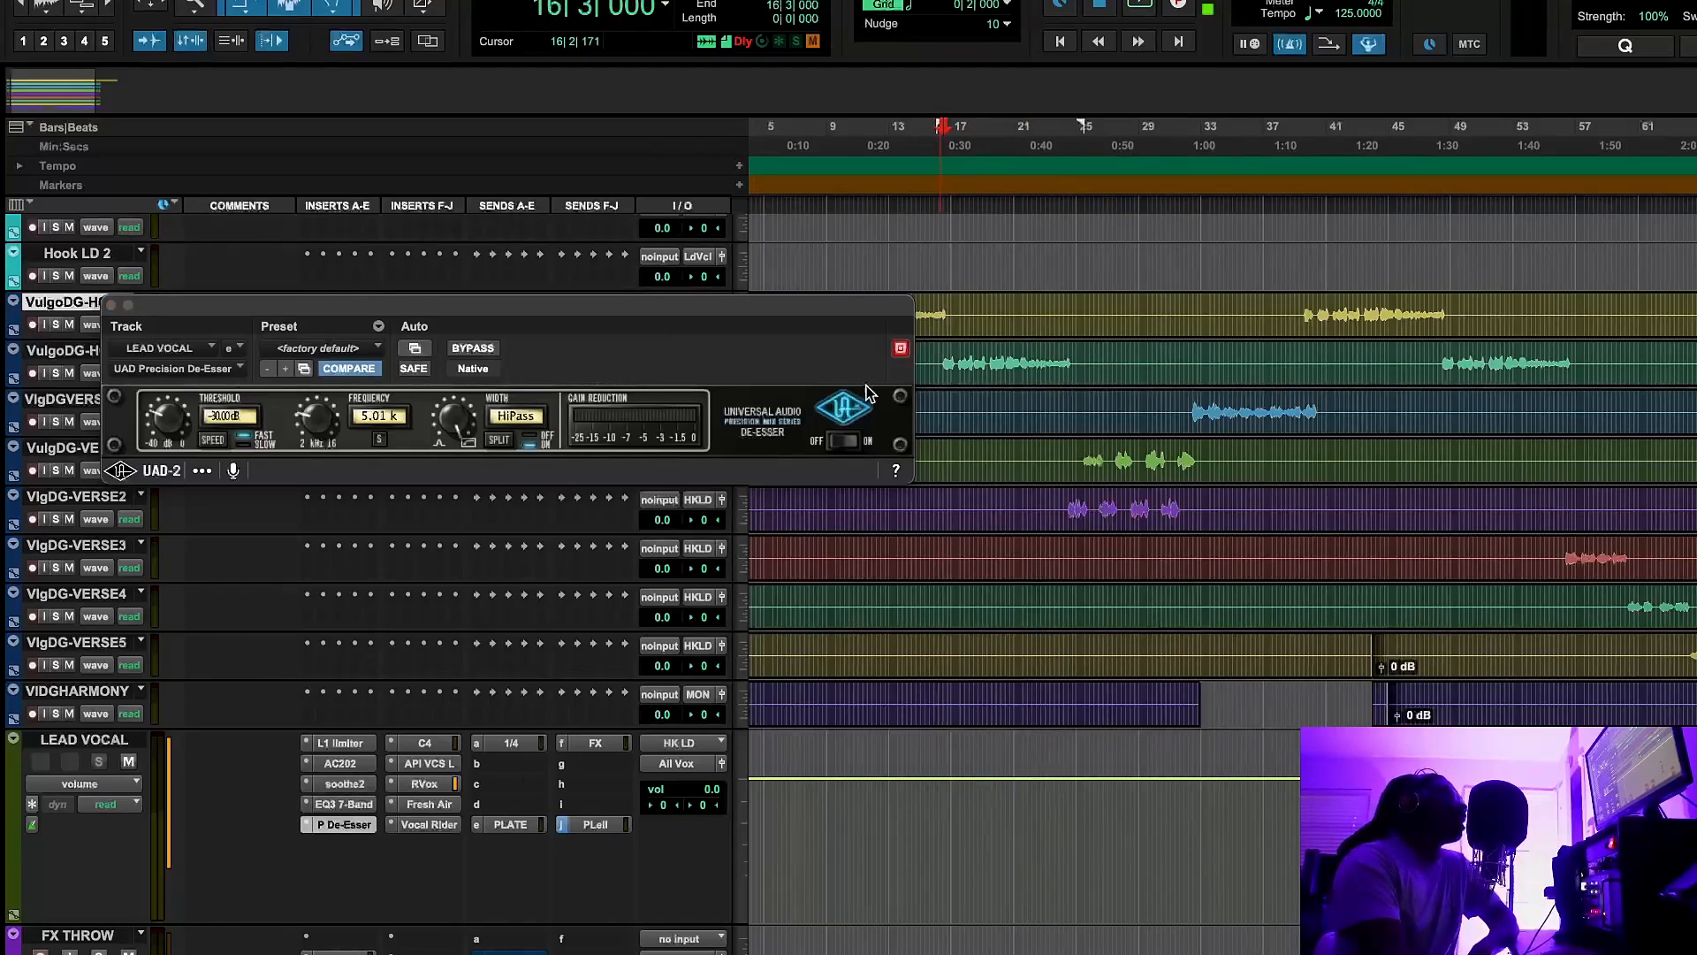
left_click_drag(832, 311, 871, 211)
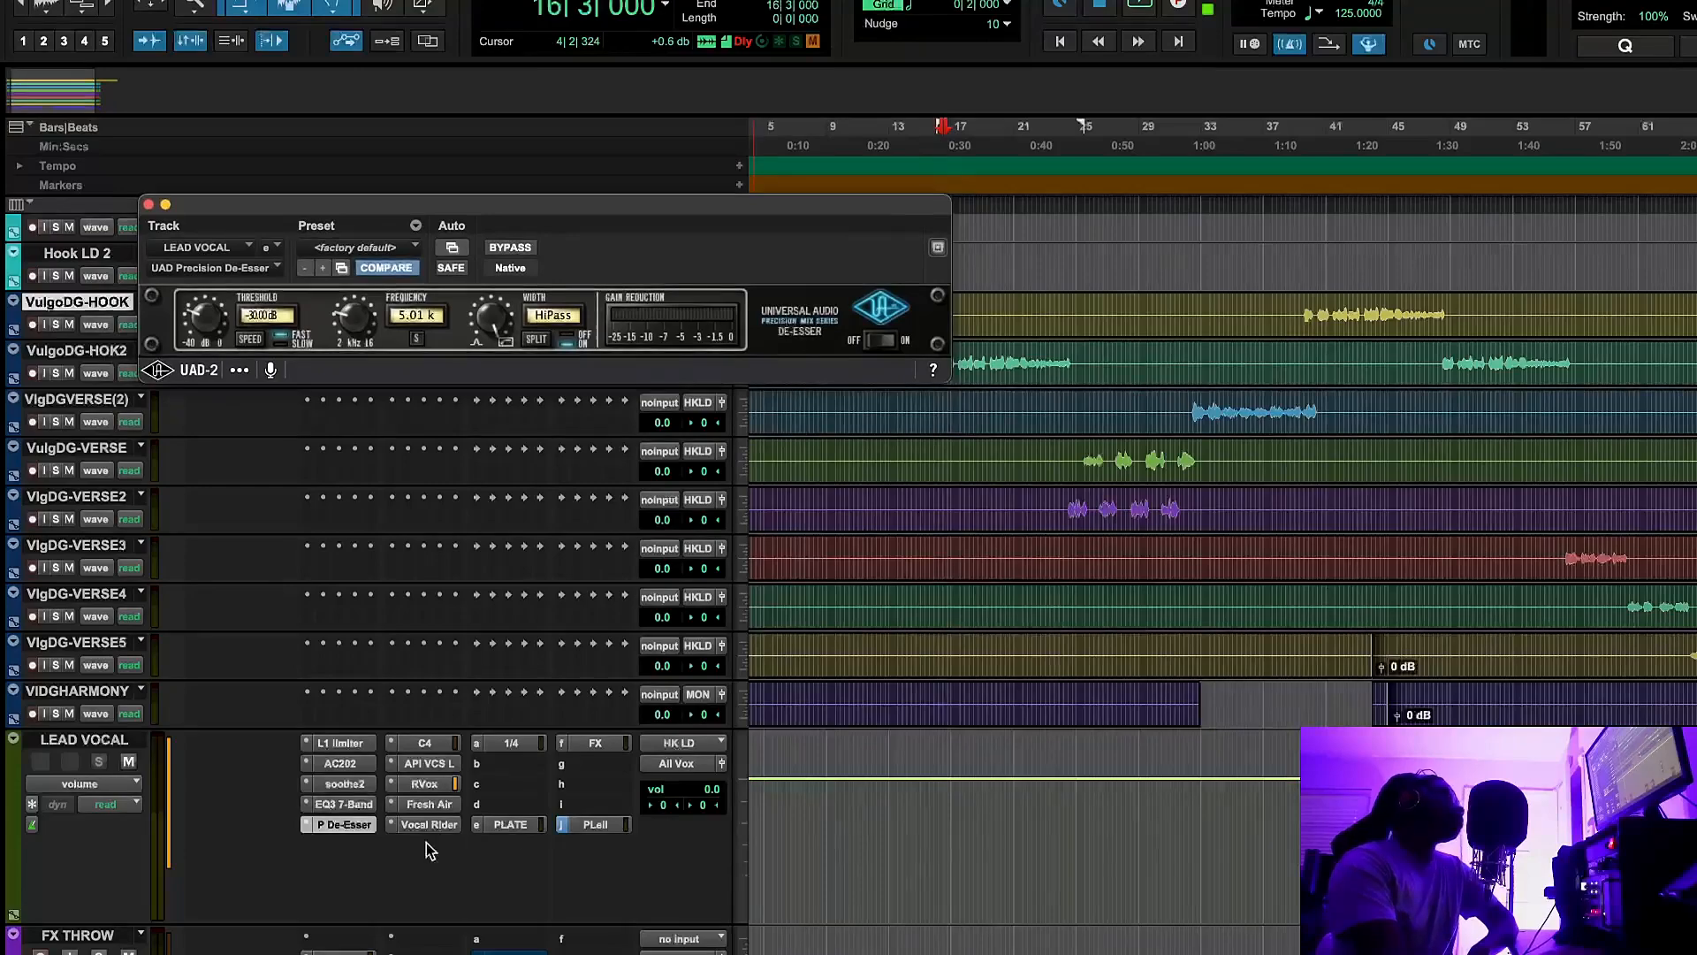
left_click(363, 801)
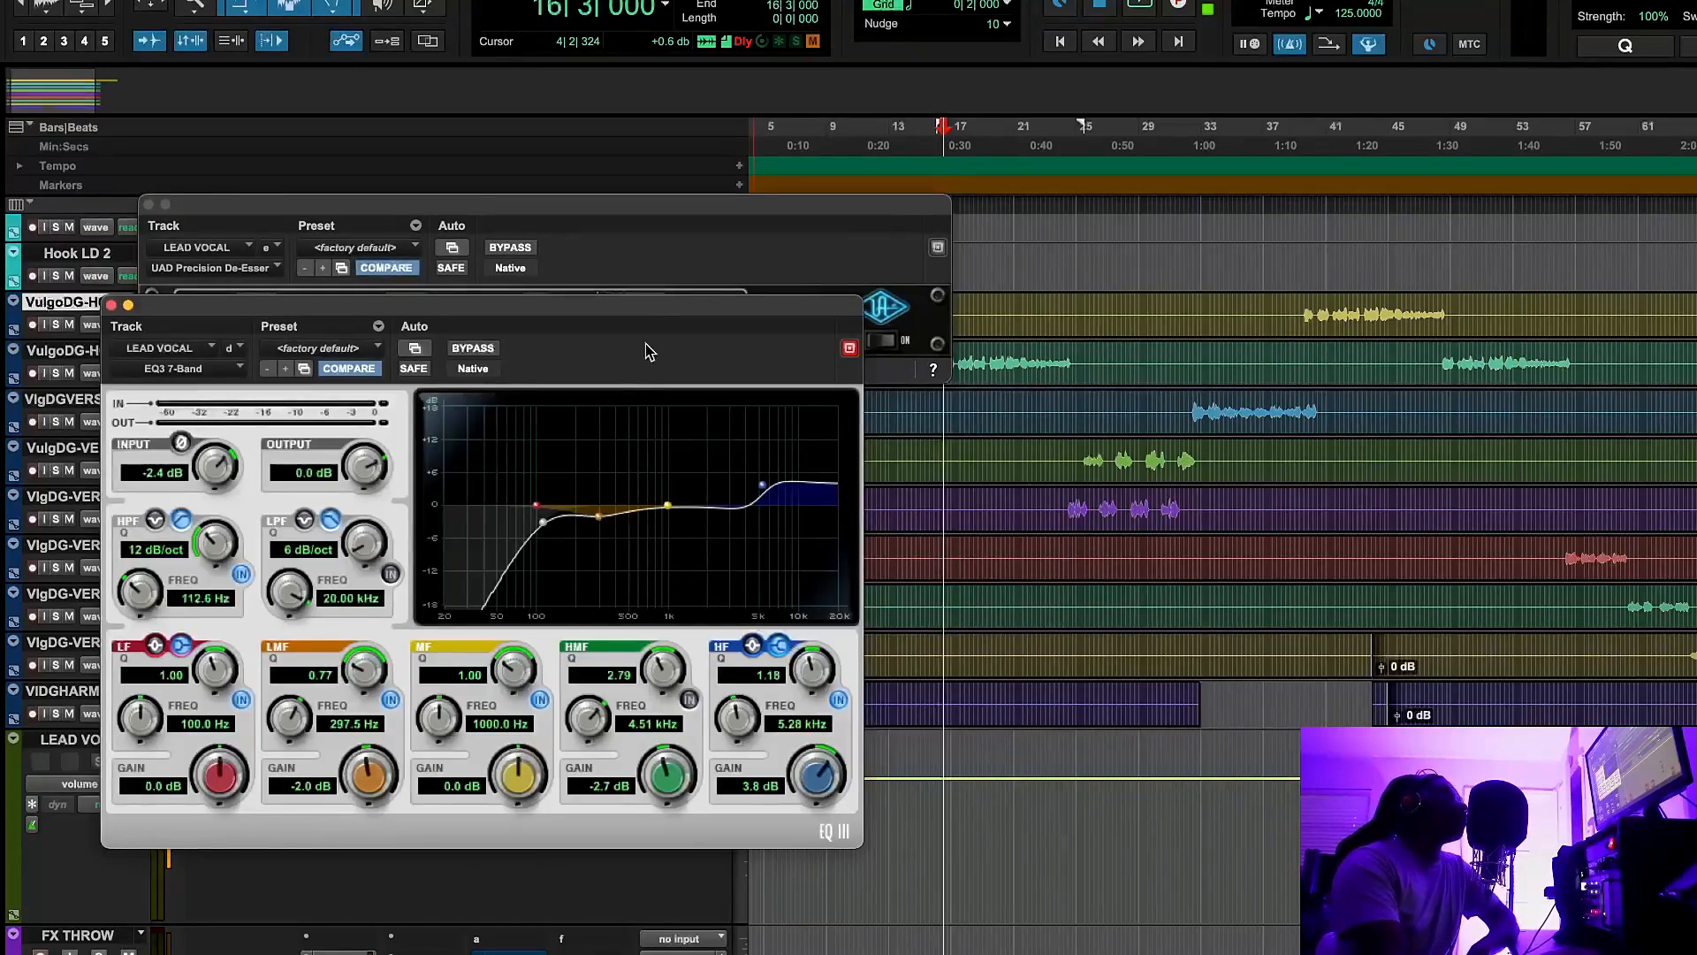
left_click_drag(639, 321, 631, 502)
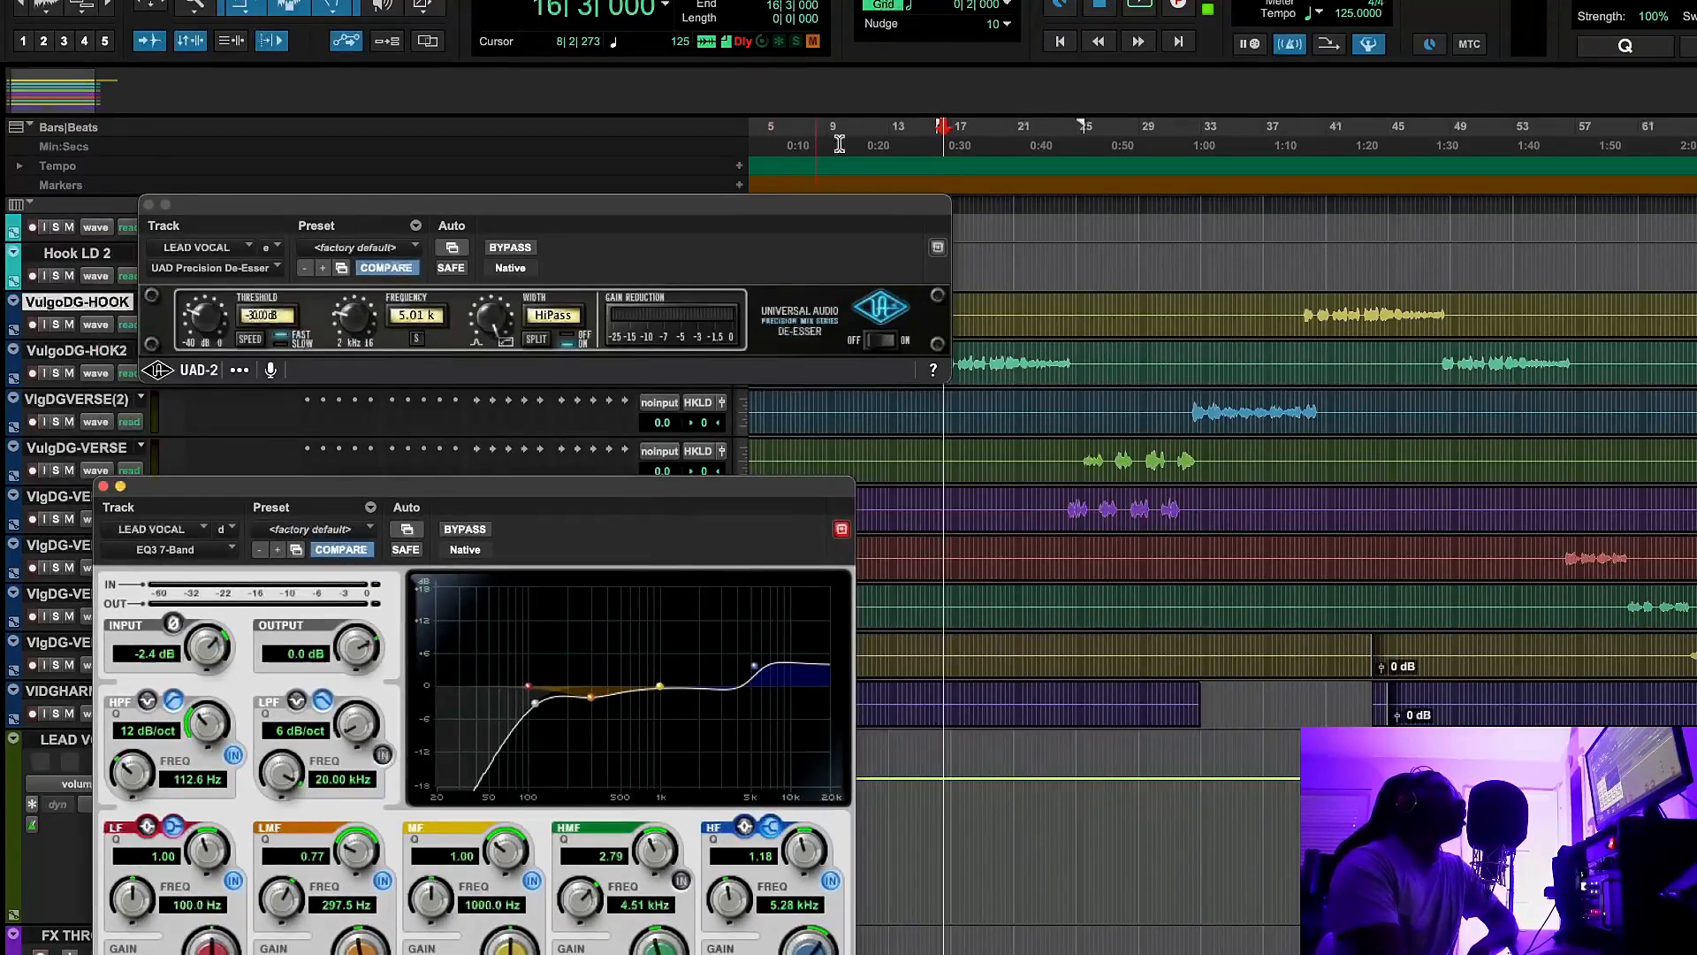
Play the song to compare the lead vocal with the Precision De-Esser bypassed and active
left_click(1142, 11)
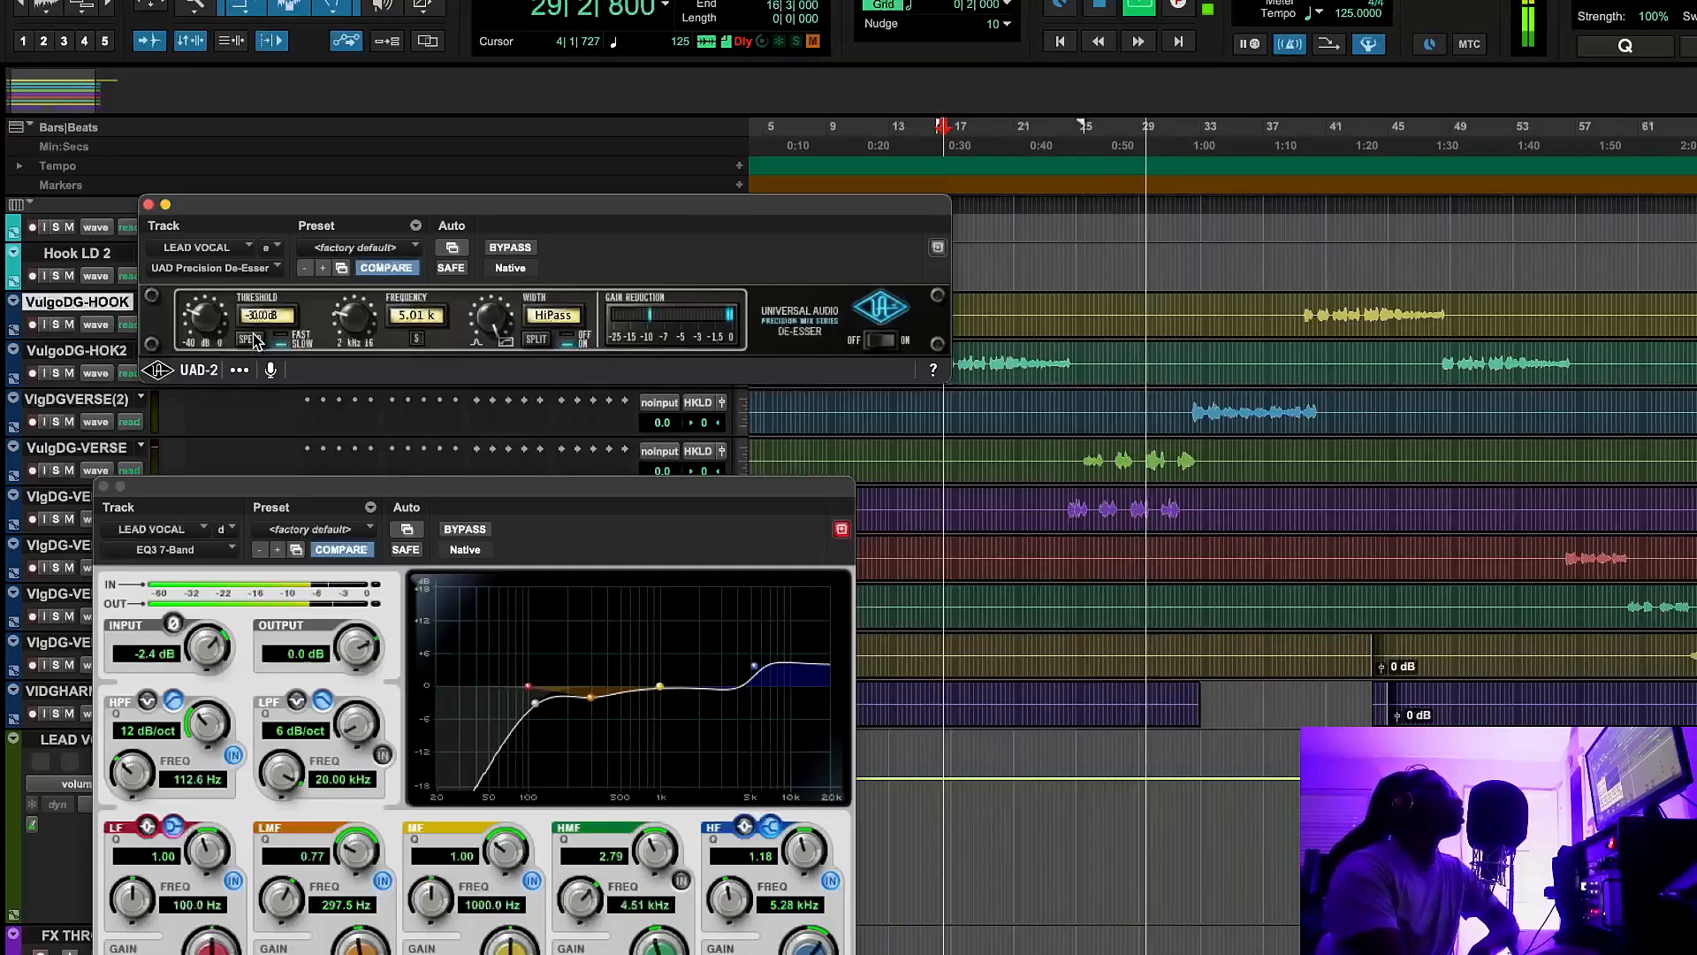
left_click(509, 248)
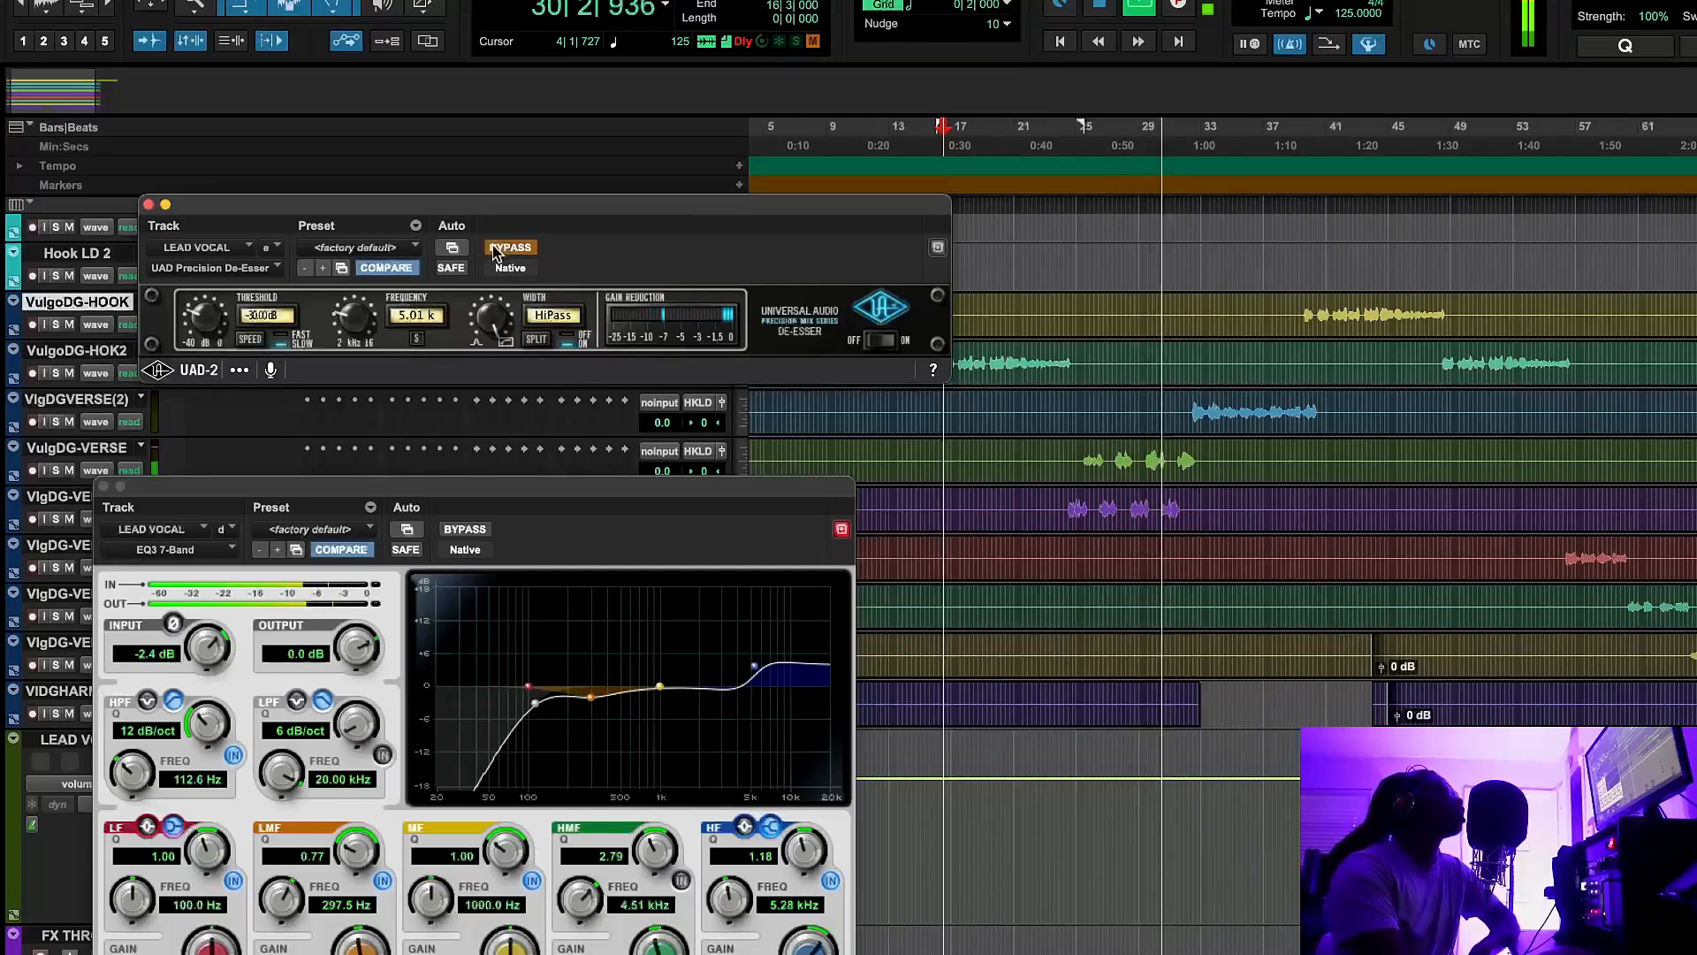
left_click(497, 249)
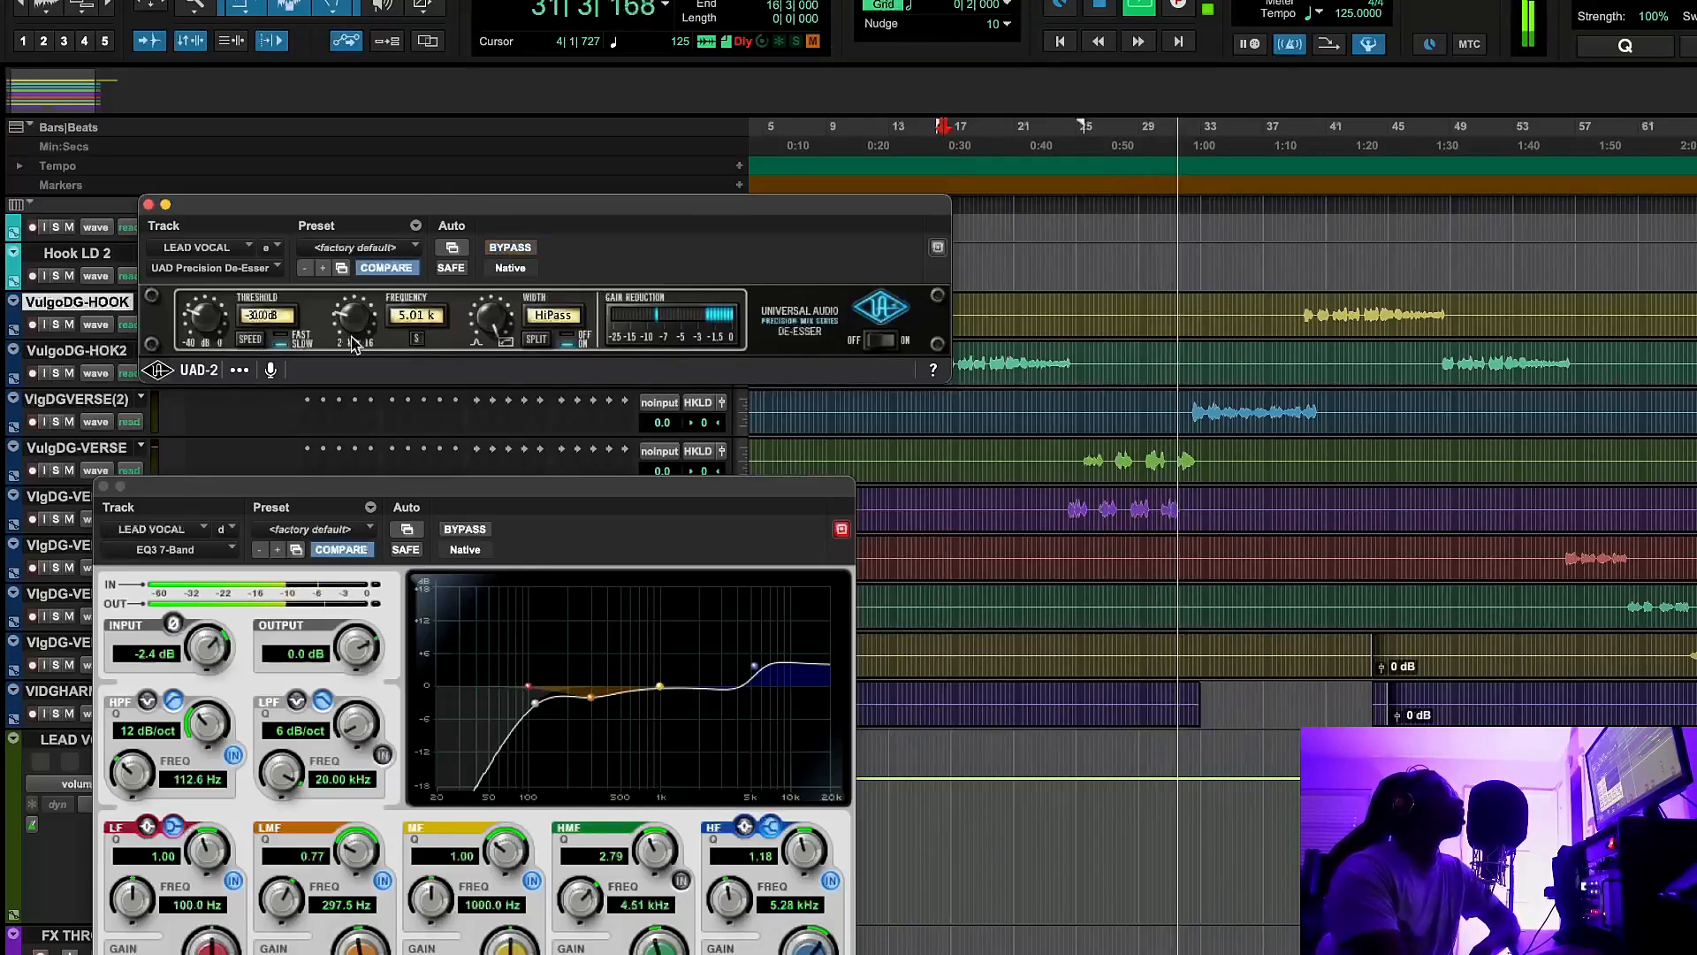
Raise the Precision De-Esser's threshold to about -24 dB during playback, and stop the song
scroll(215, 324, "up", 3)
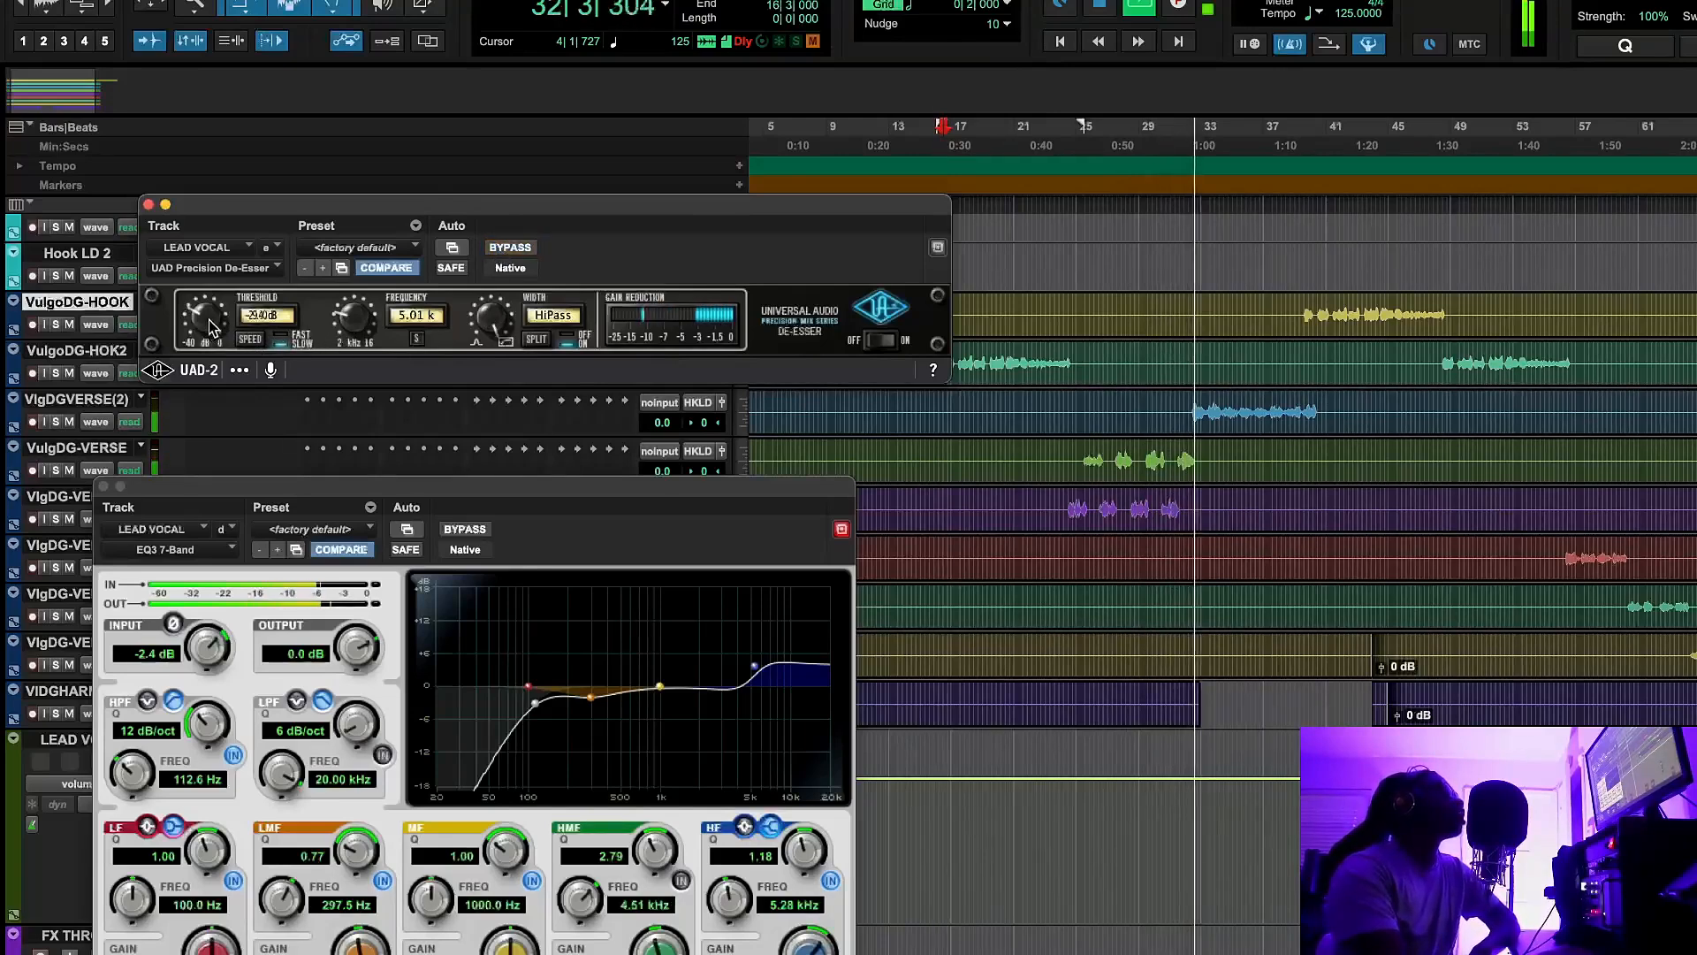
left_click_drag(217, 323, 222, 307)
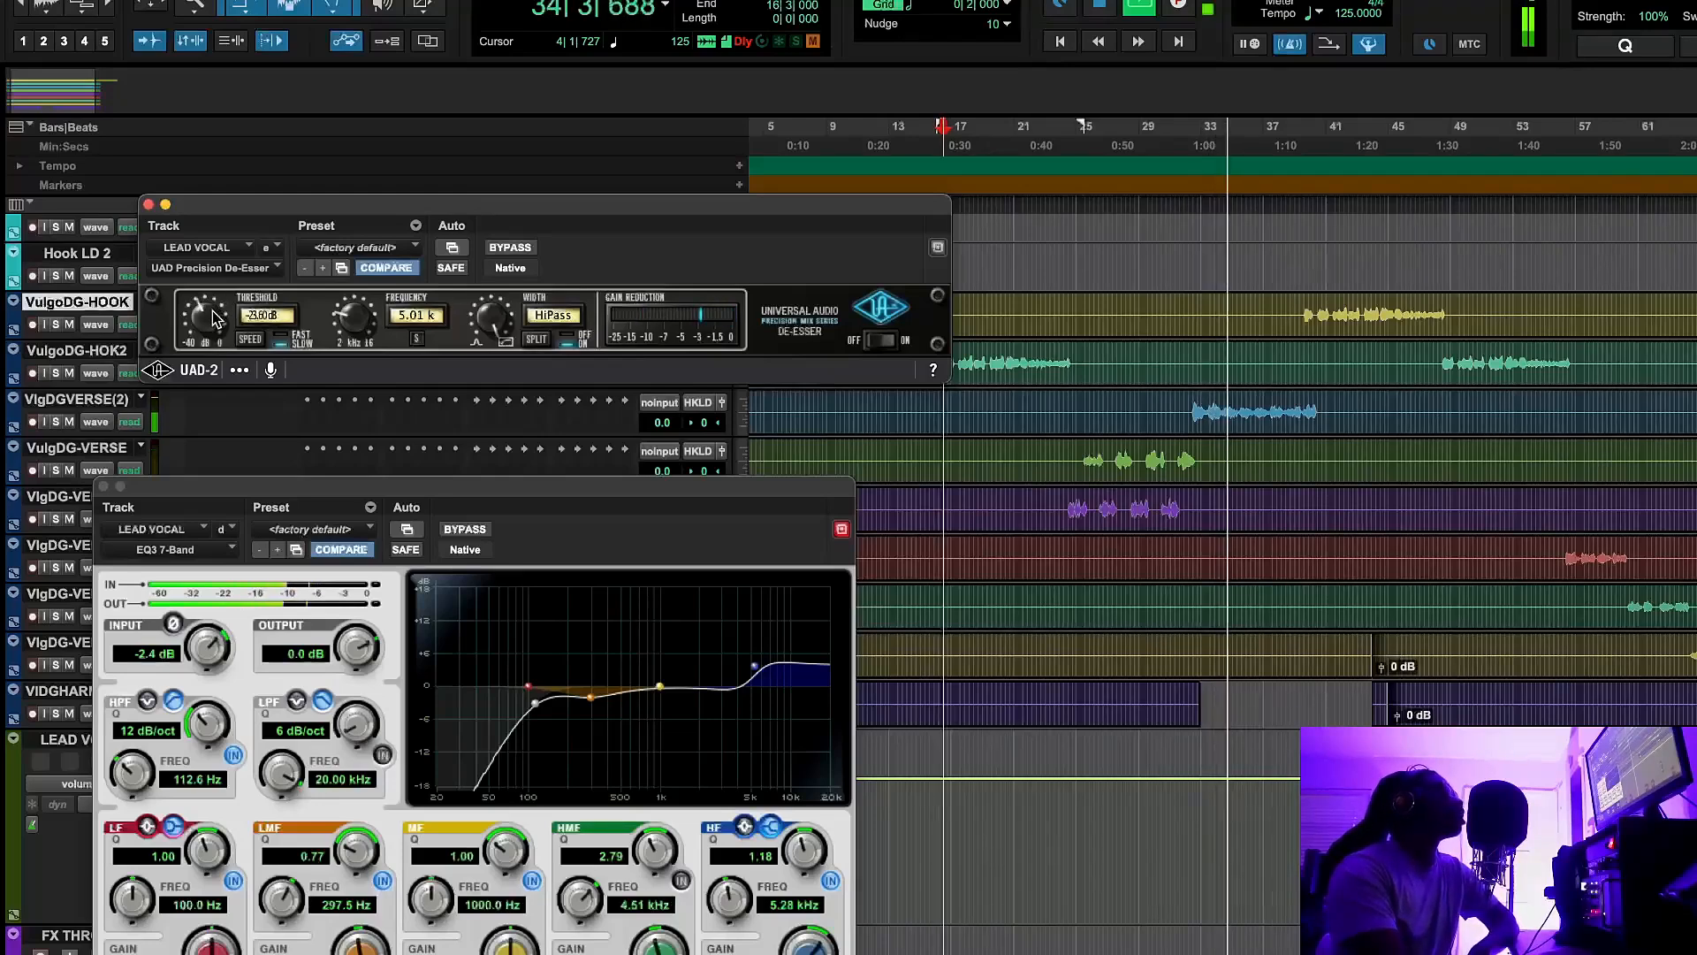
left_click_drag(213, 320, 211, 323)
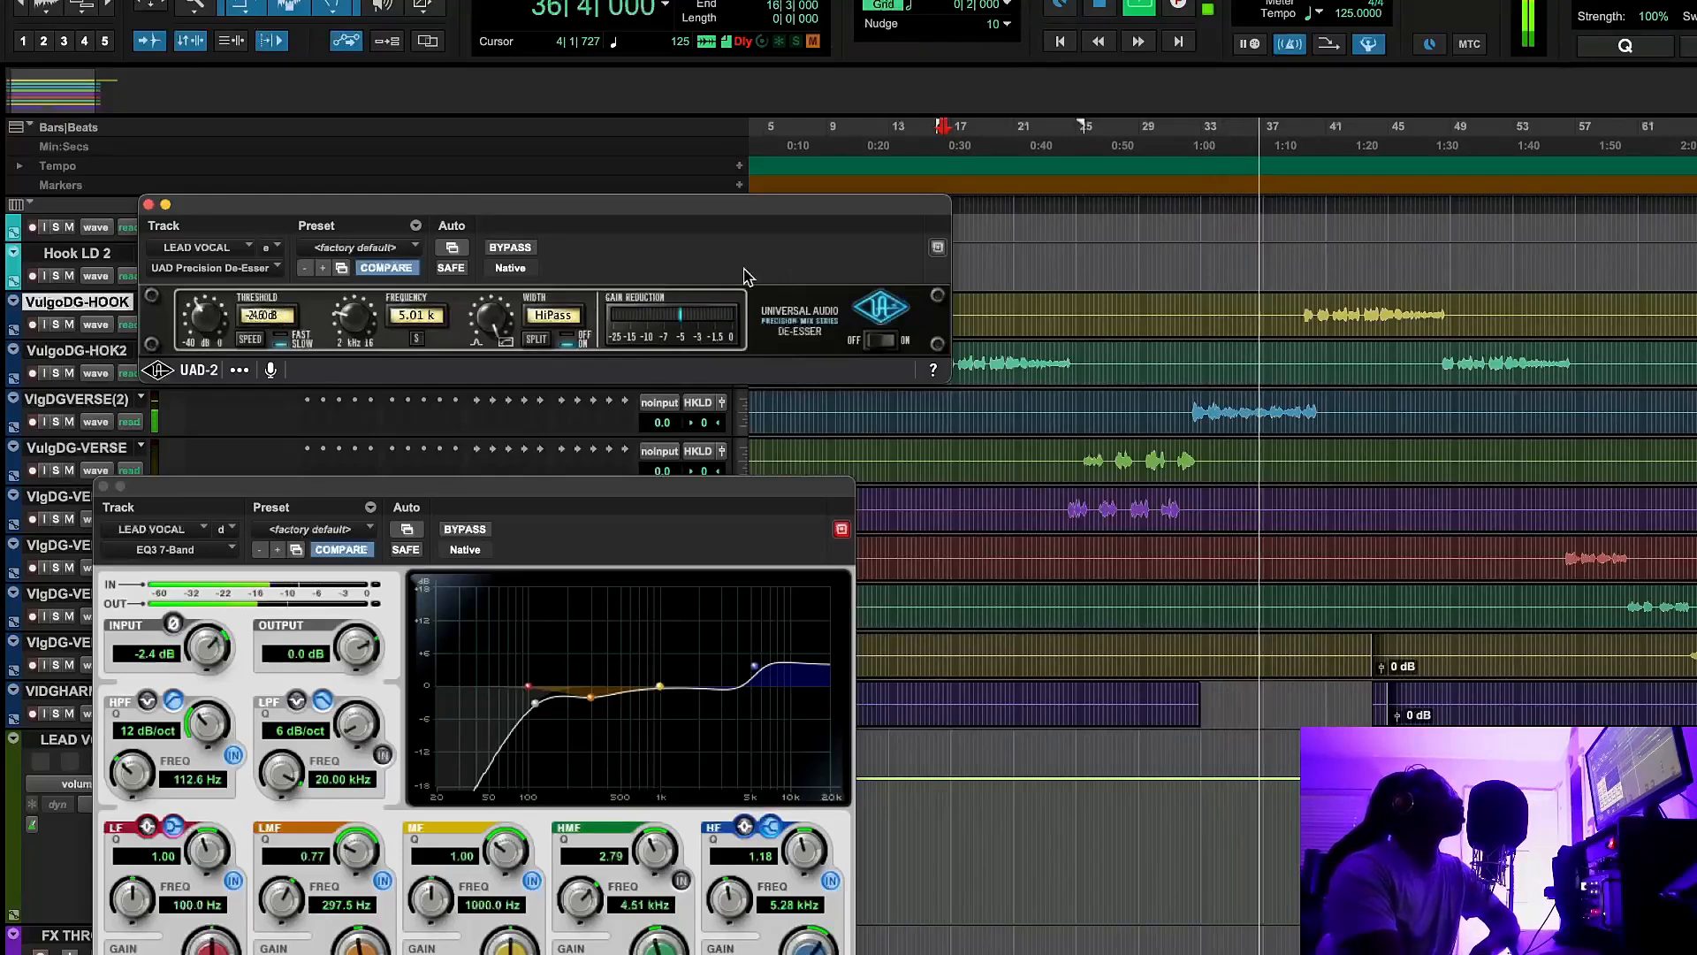
key("space")
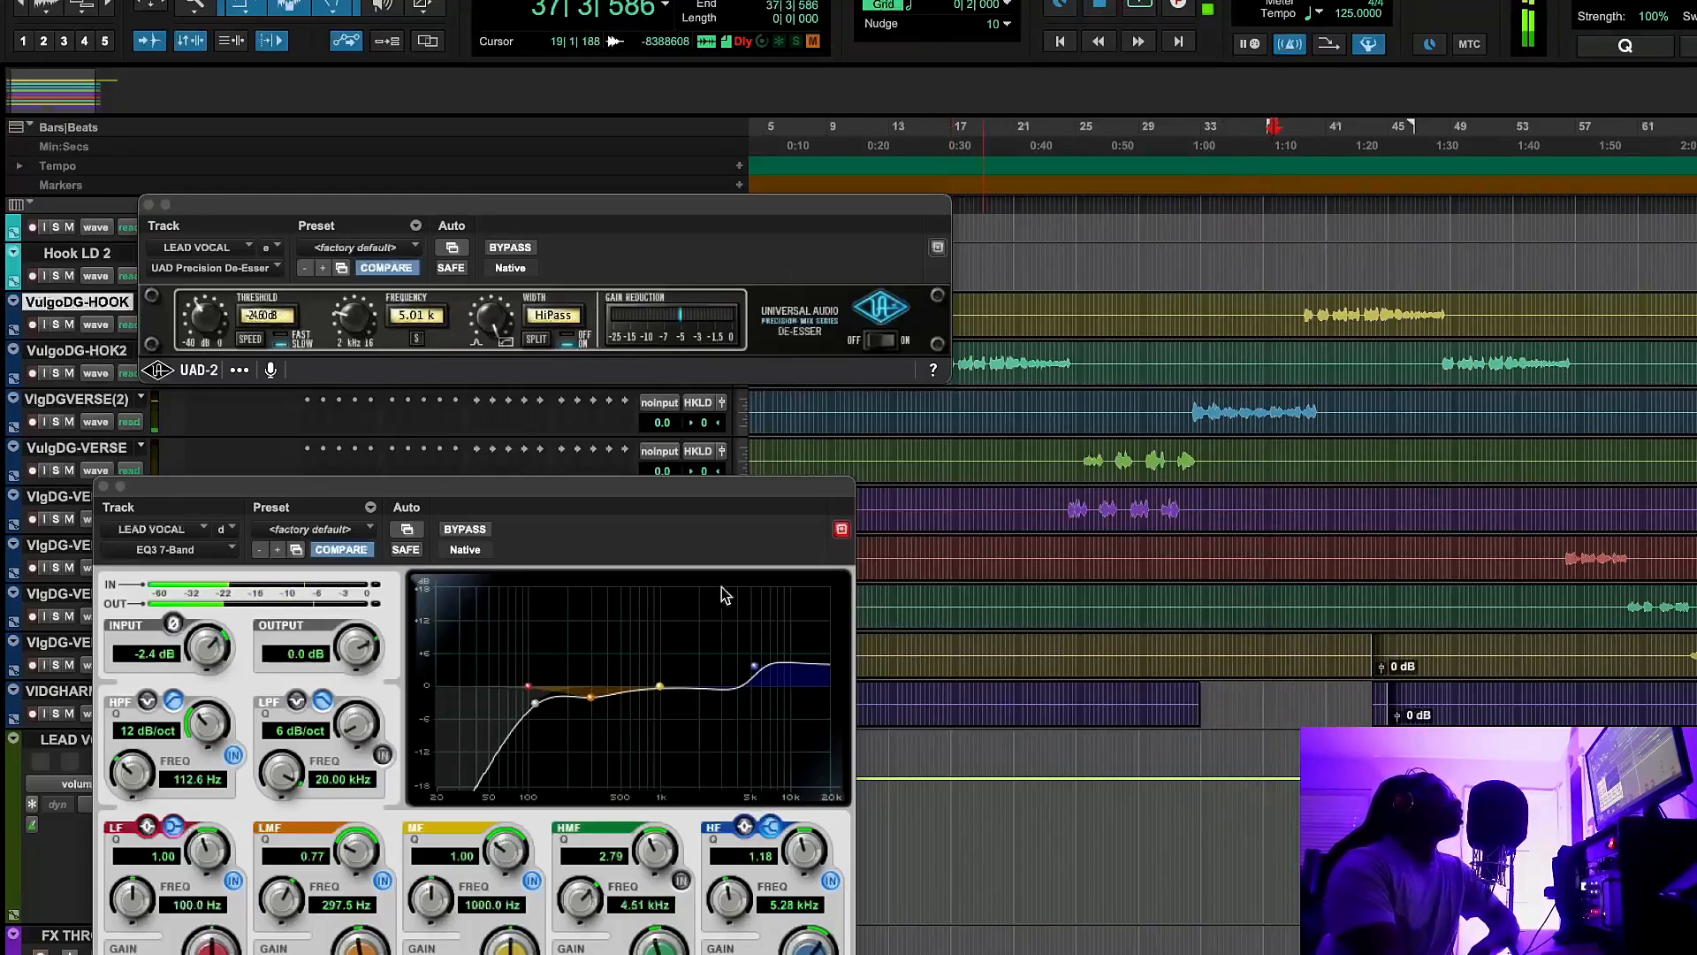
Close the de-esser and EQ windows and open the C4 on the LEAD VOCAL track, placing its window above the track's inserts
left_click(148, 205)
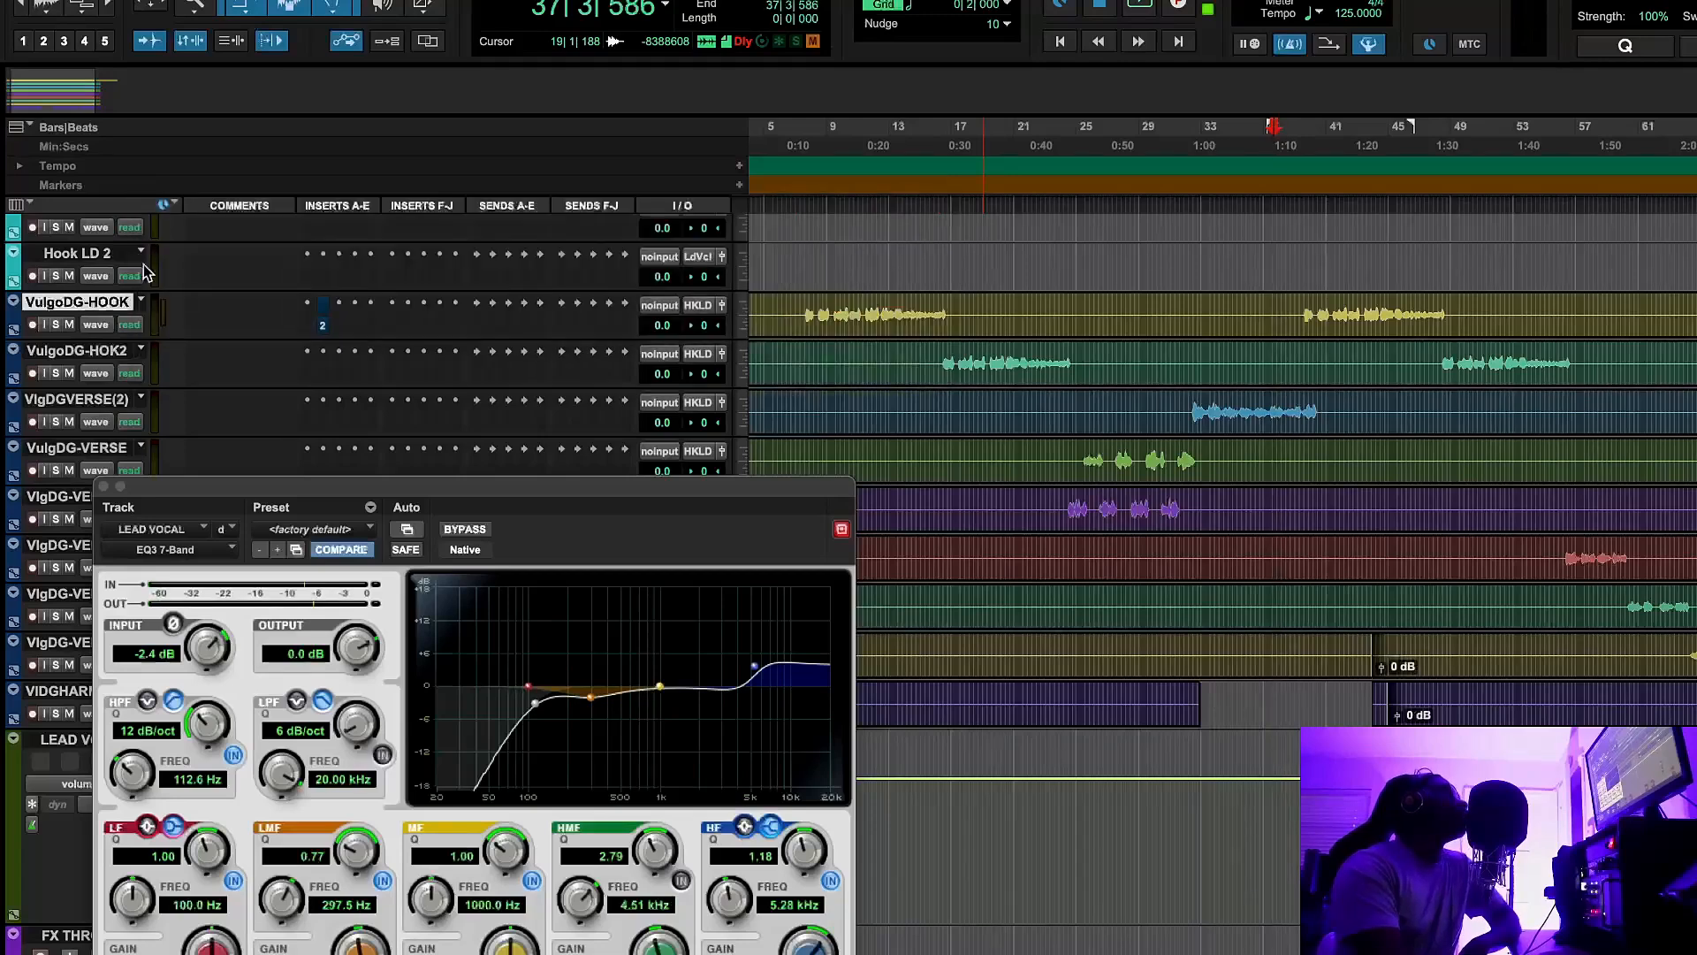
left_click(106, 486)
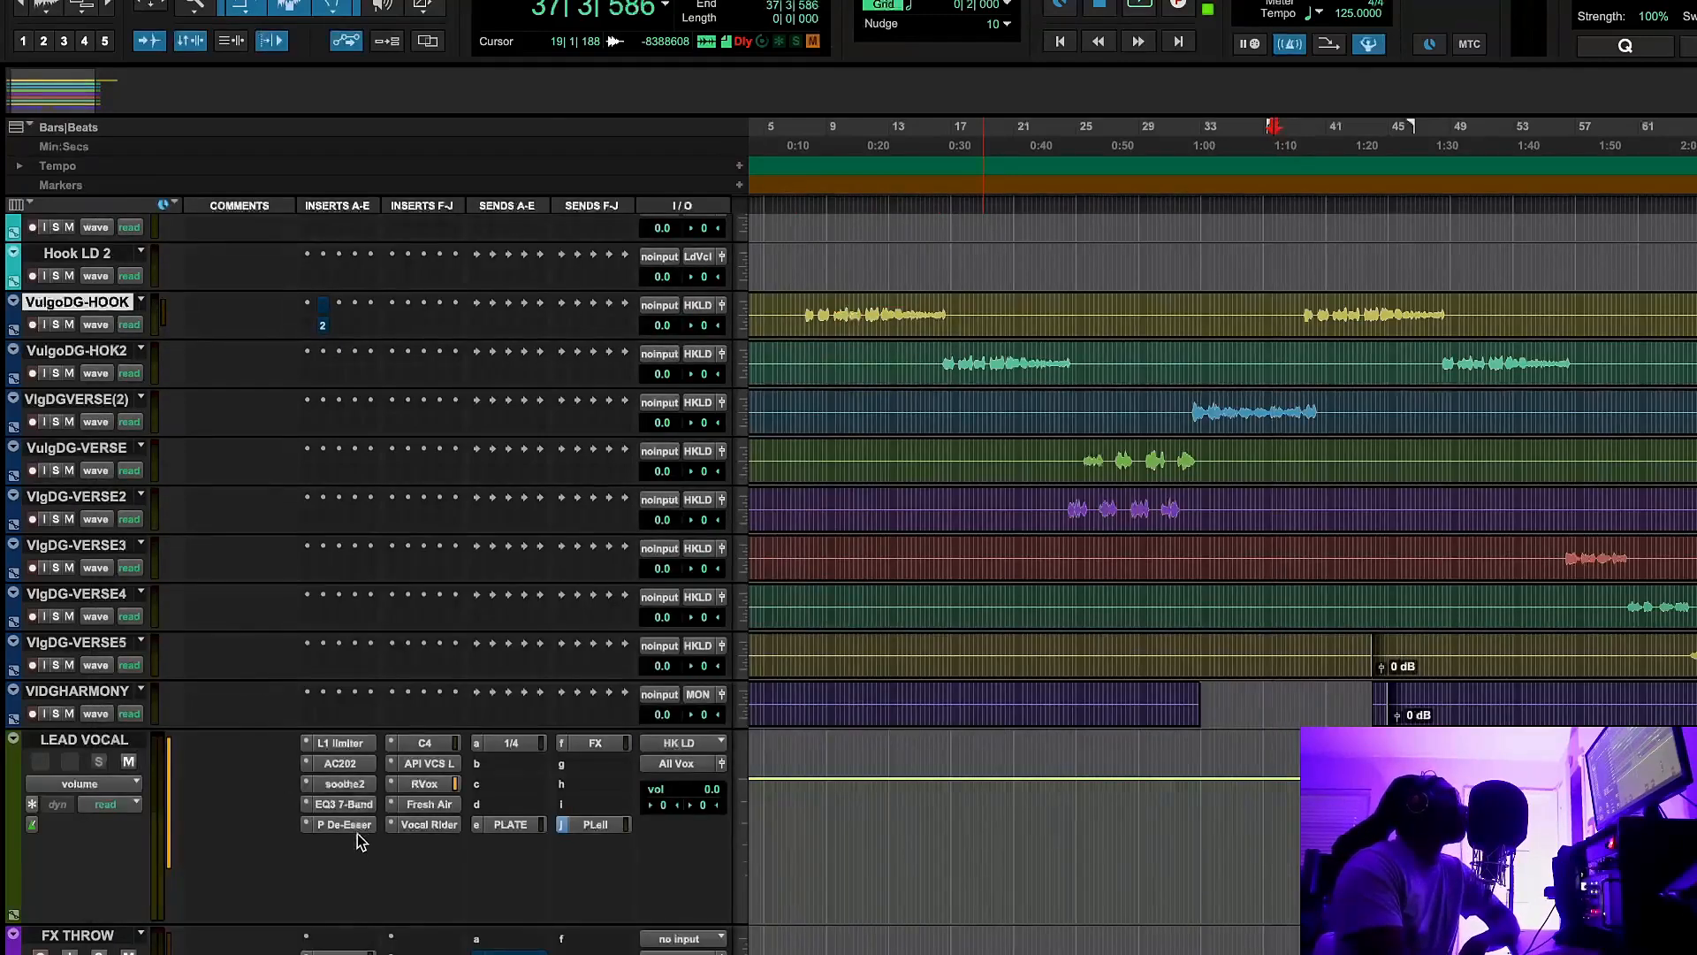
left_click(426, 745)
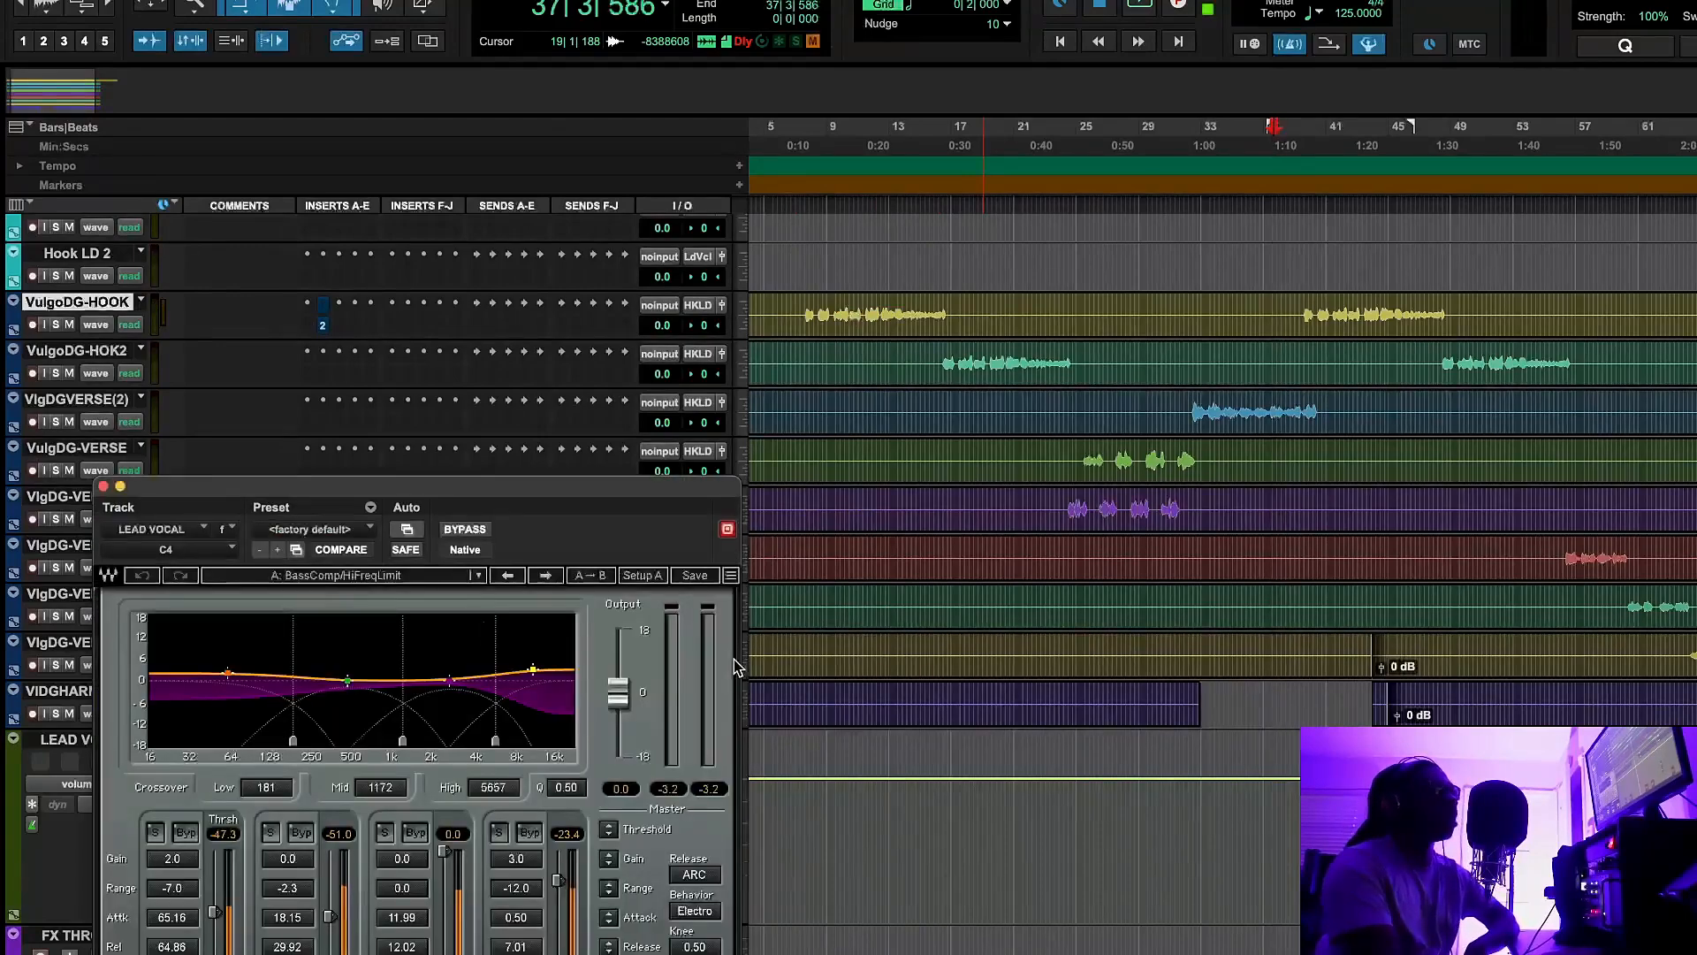
left_click_drag(529, 495, 608, 355)
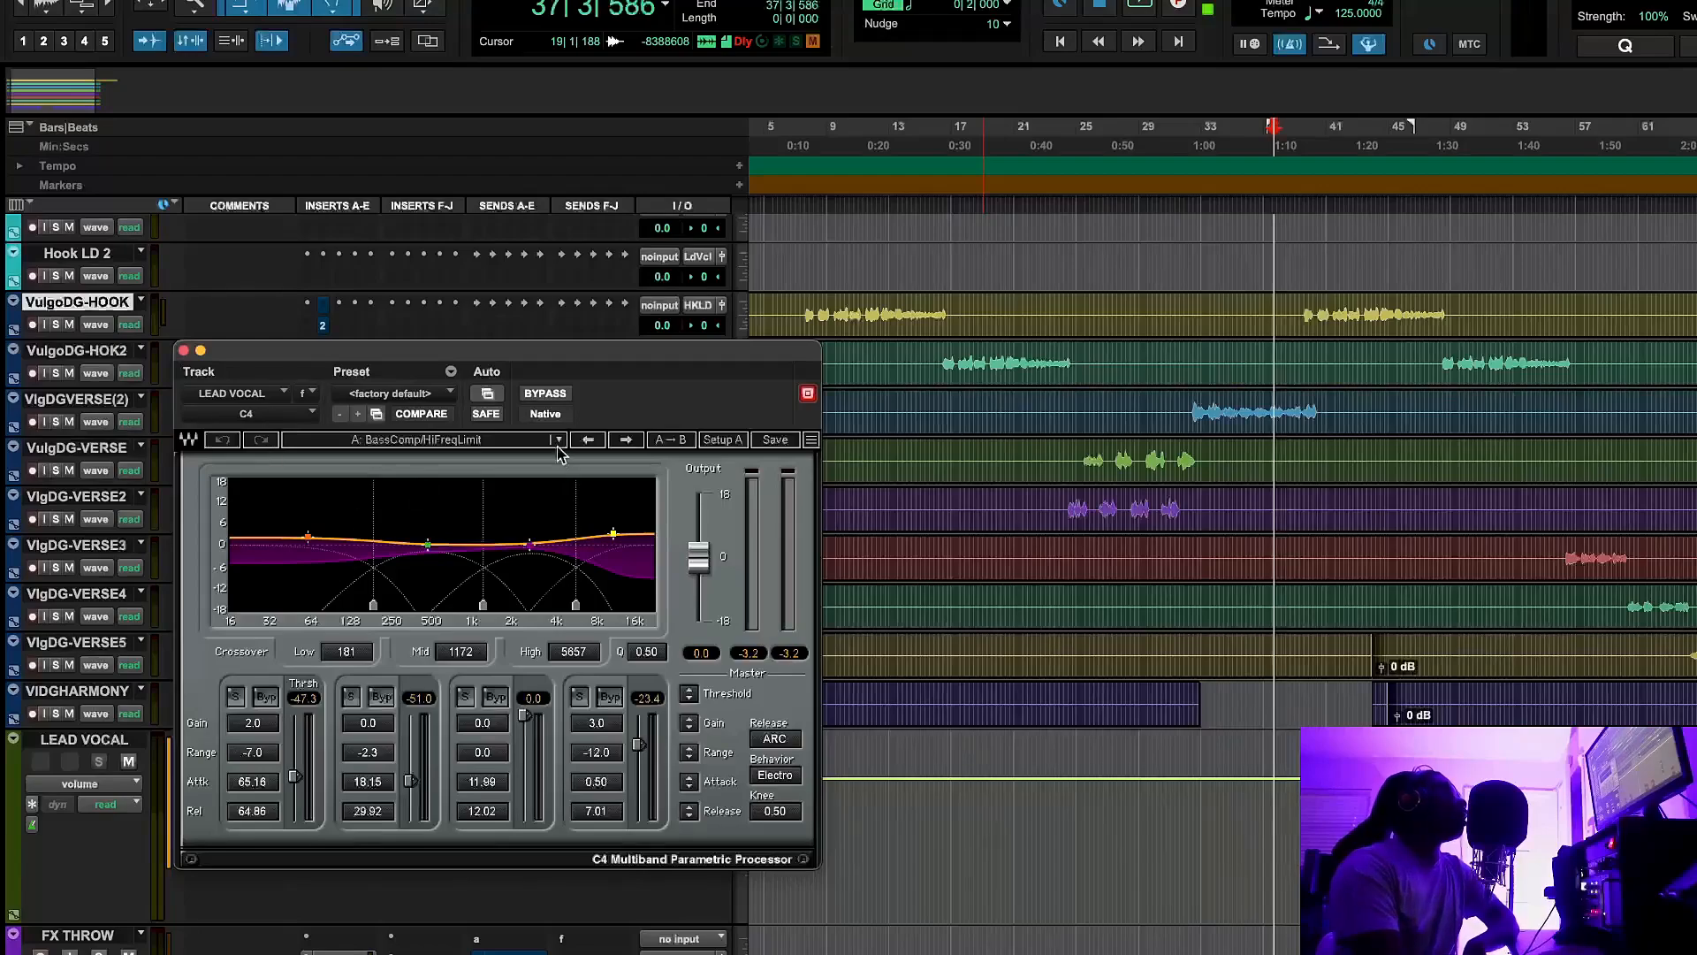
left_click_drag(469, 350, 550, 185)
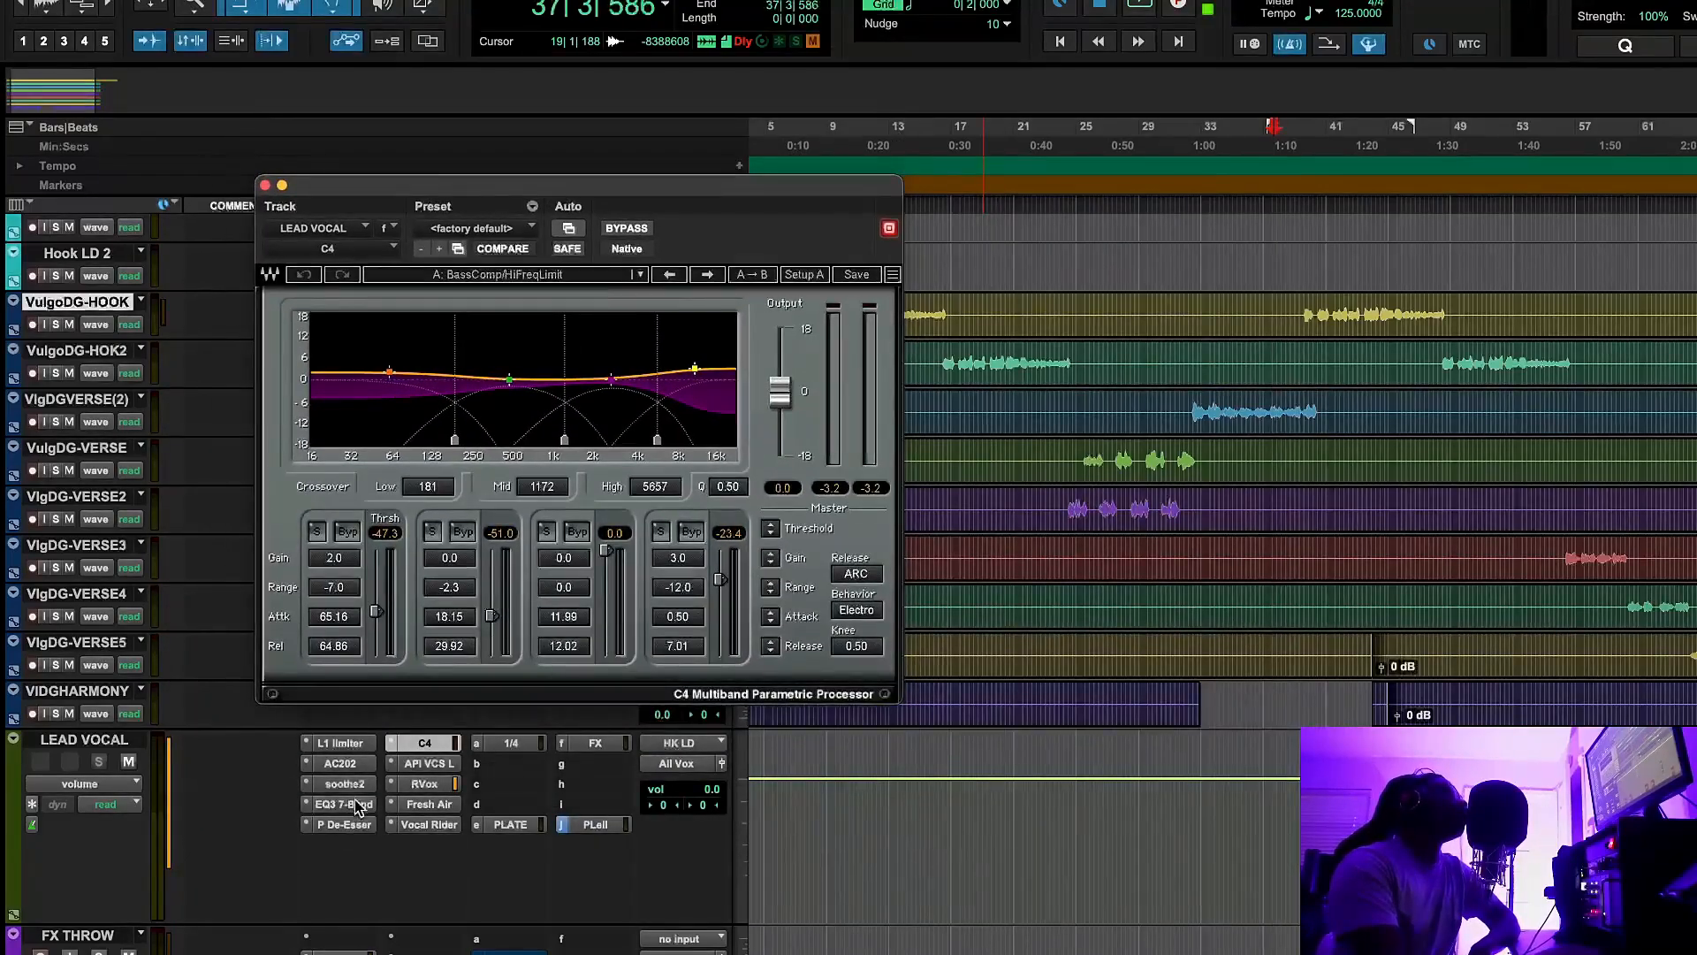
left_click(344, 824)
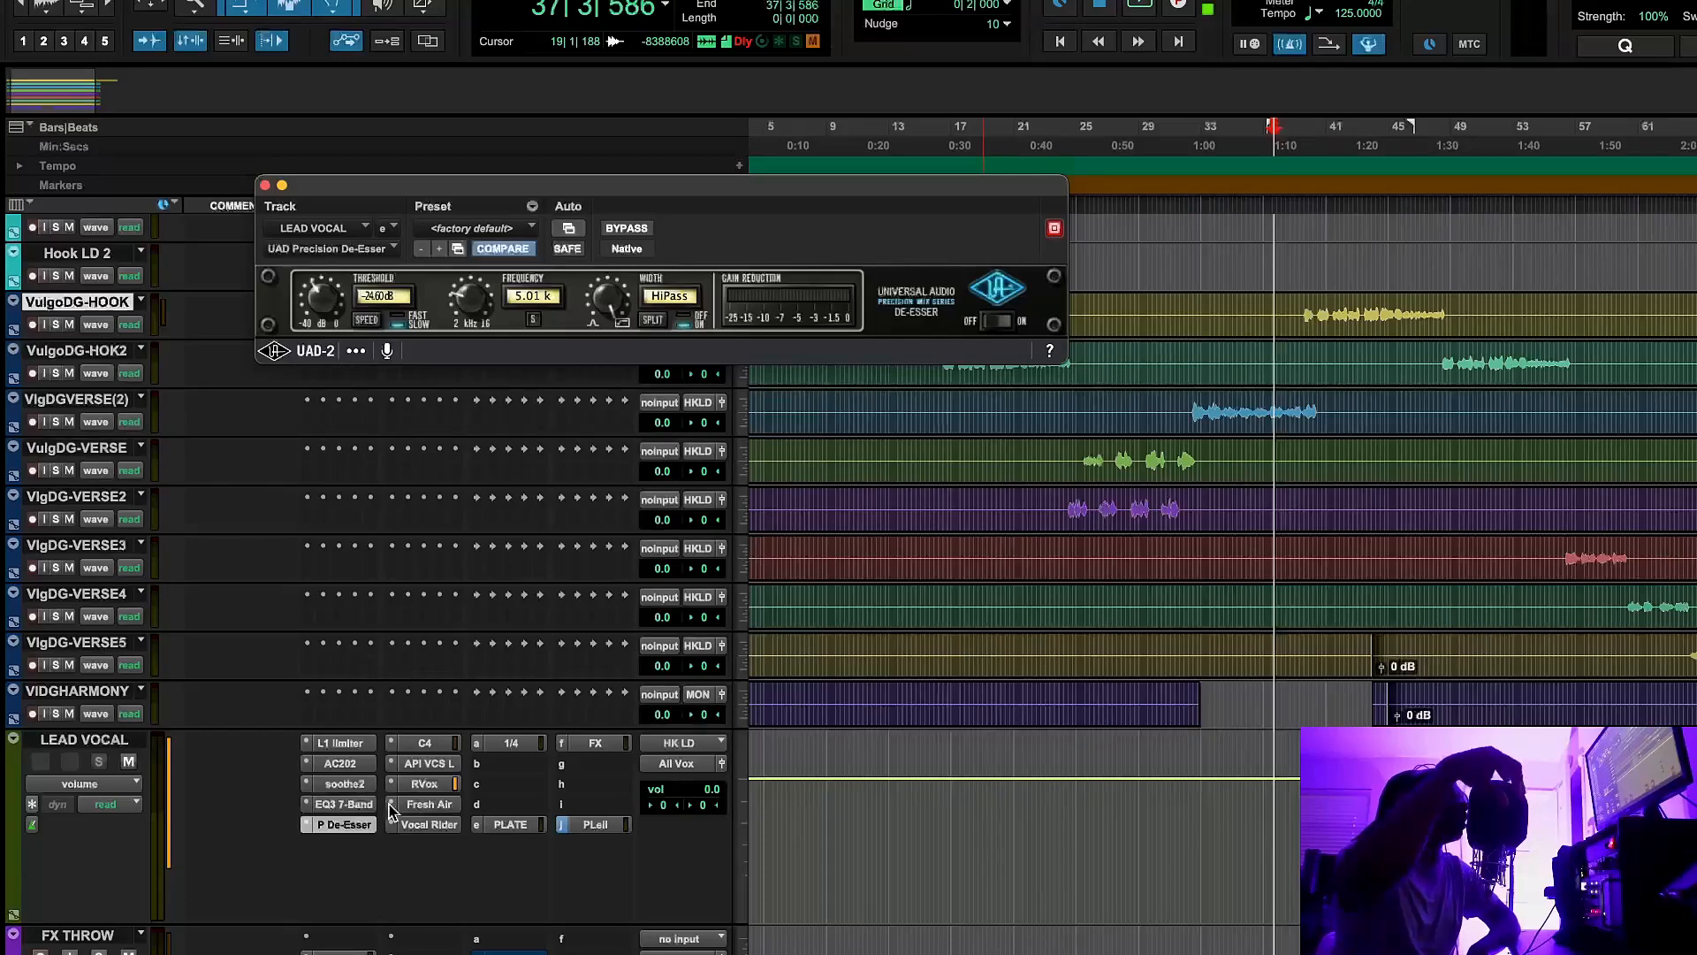
left_click(424, 742)
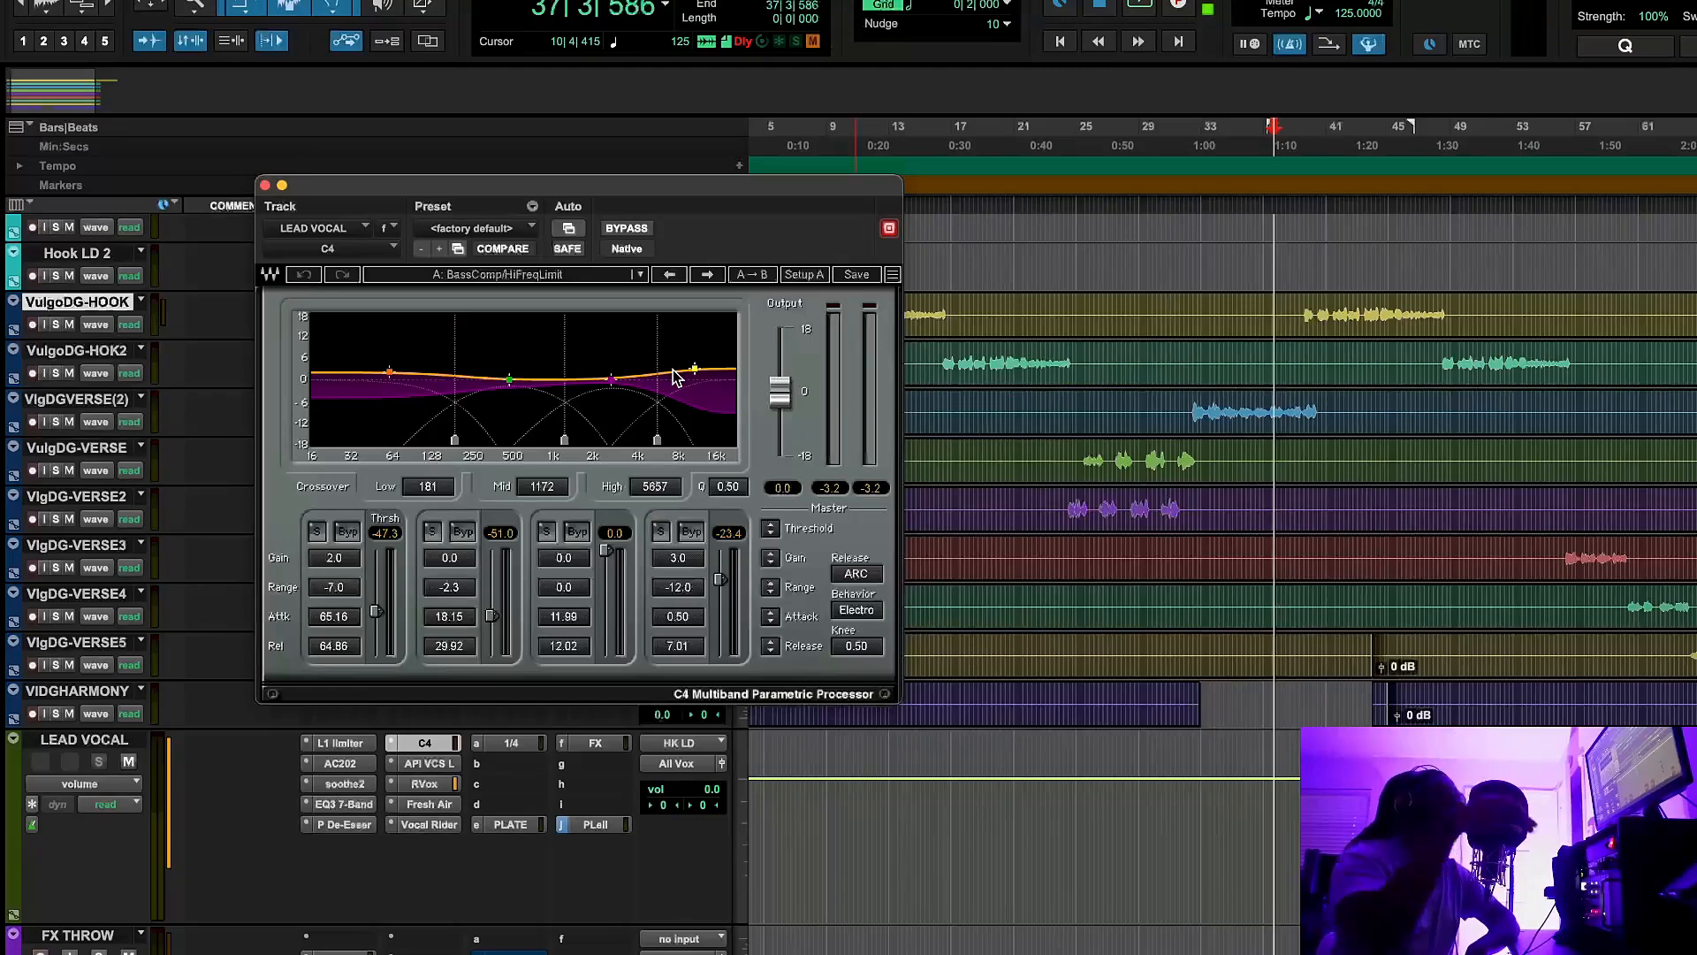
Play the song from bar 16 and bypass the C4's highest frequency band
left_click(935, 183)
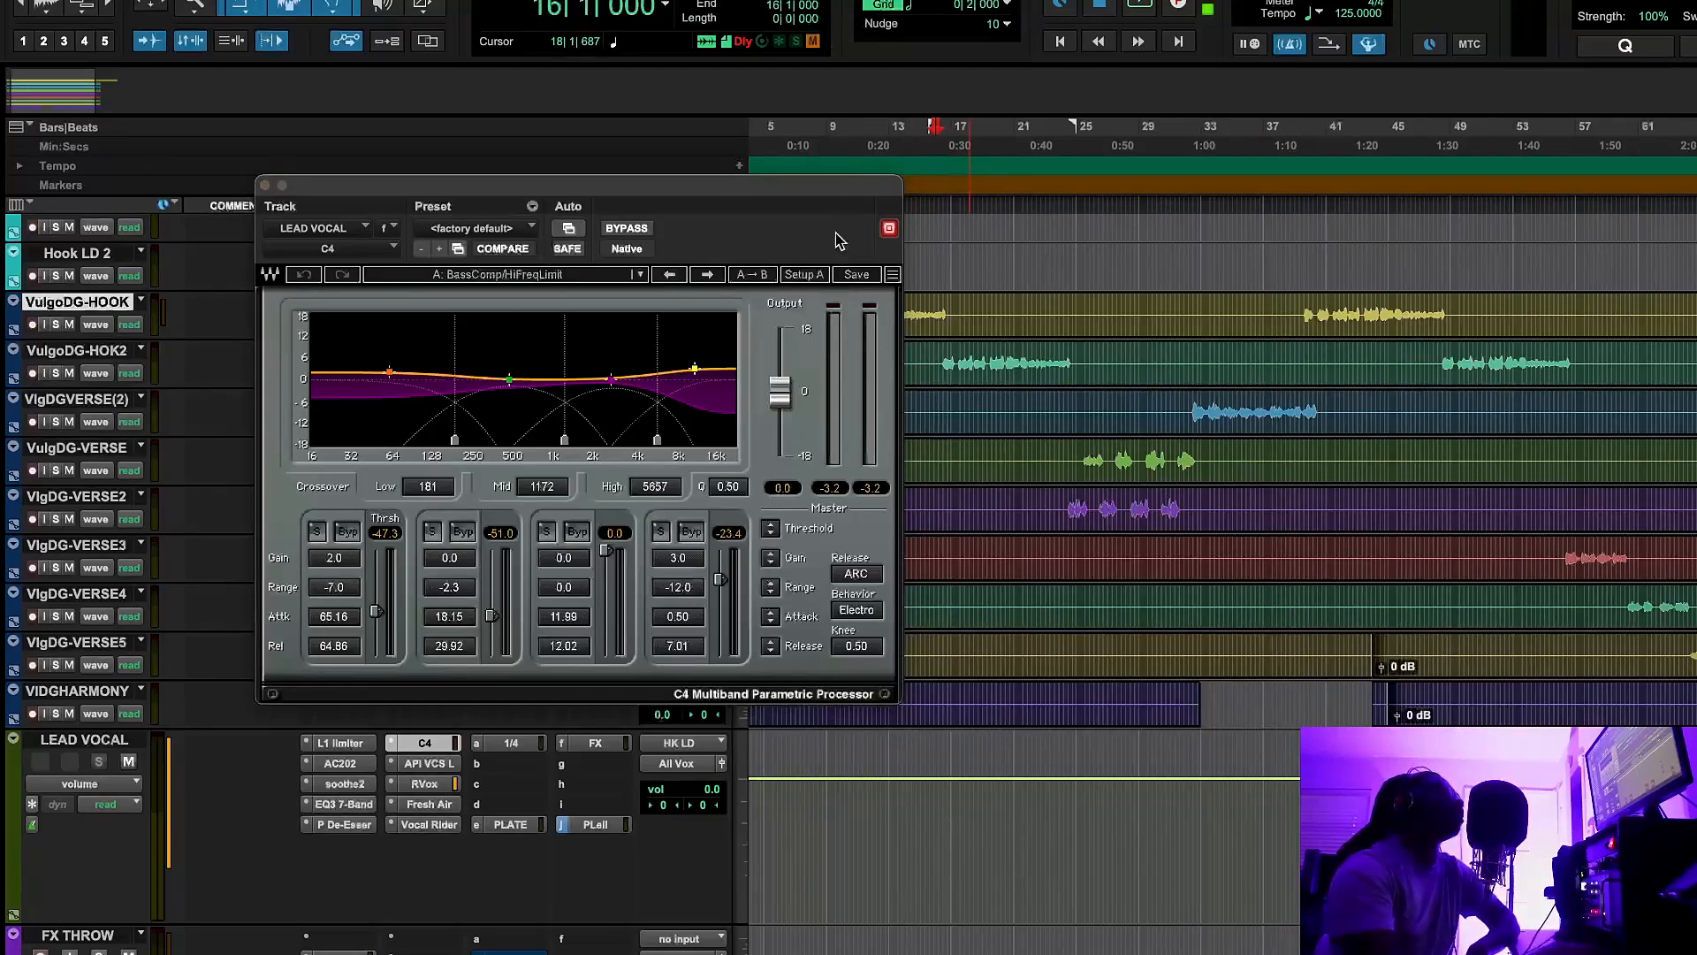
key("space")
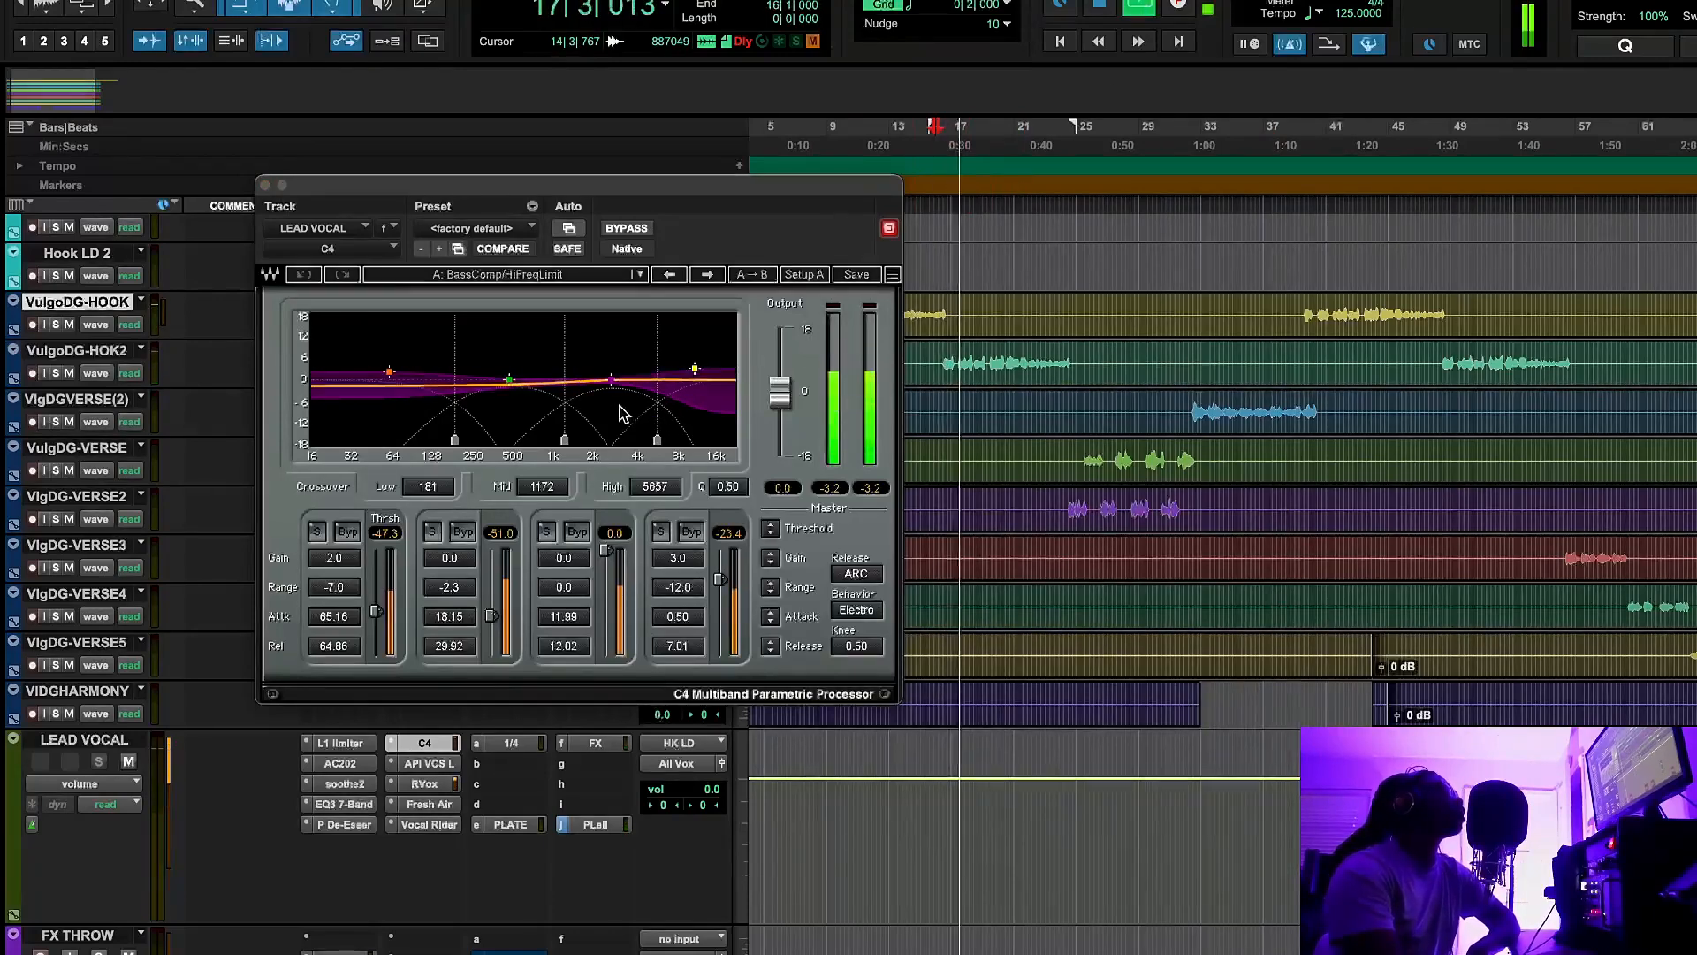
left_click(692, 531)
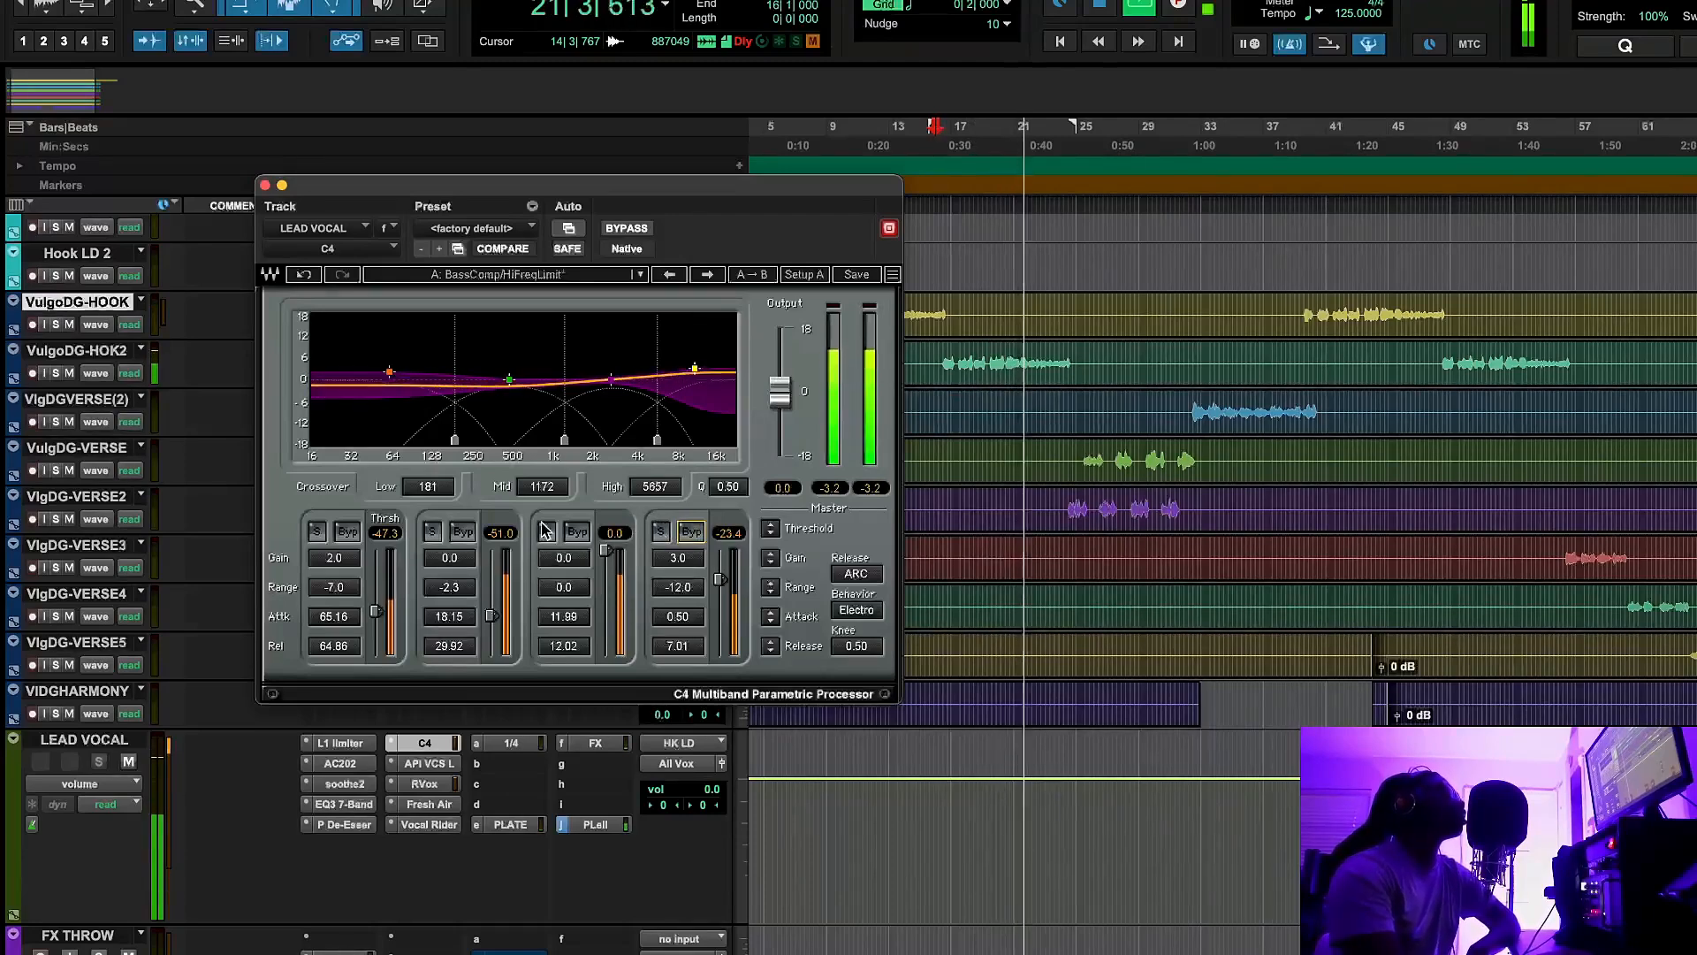
Compare the lead vocal with the whole C4 bypassed and active during playback, and stop the song
left_click(622, 227)
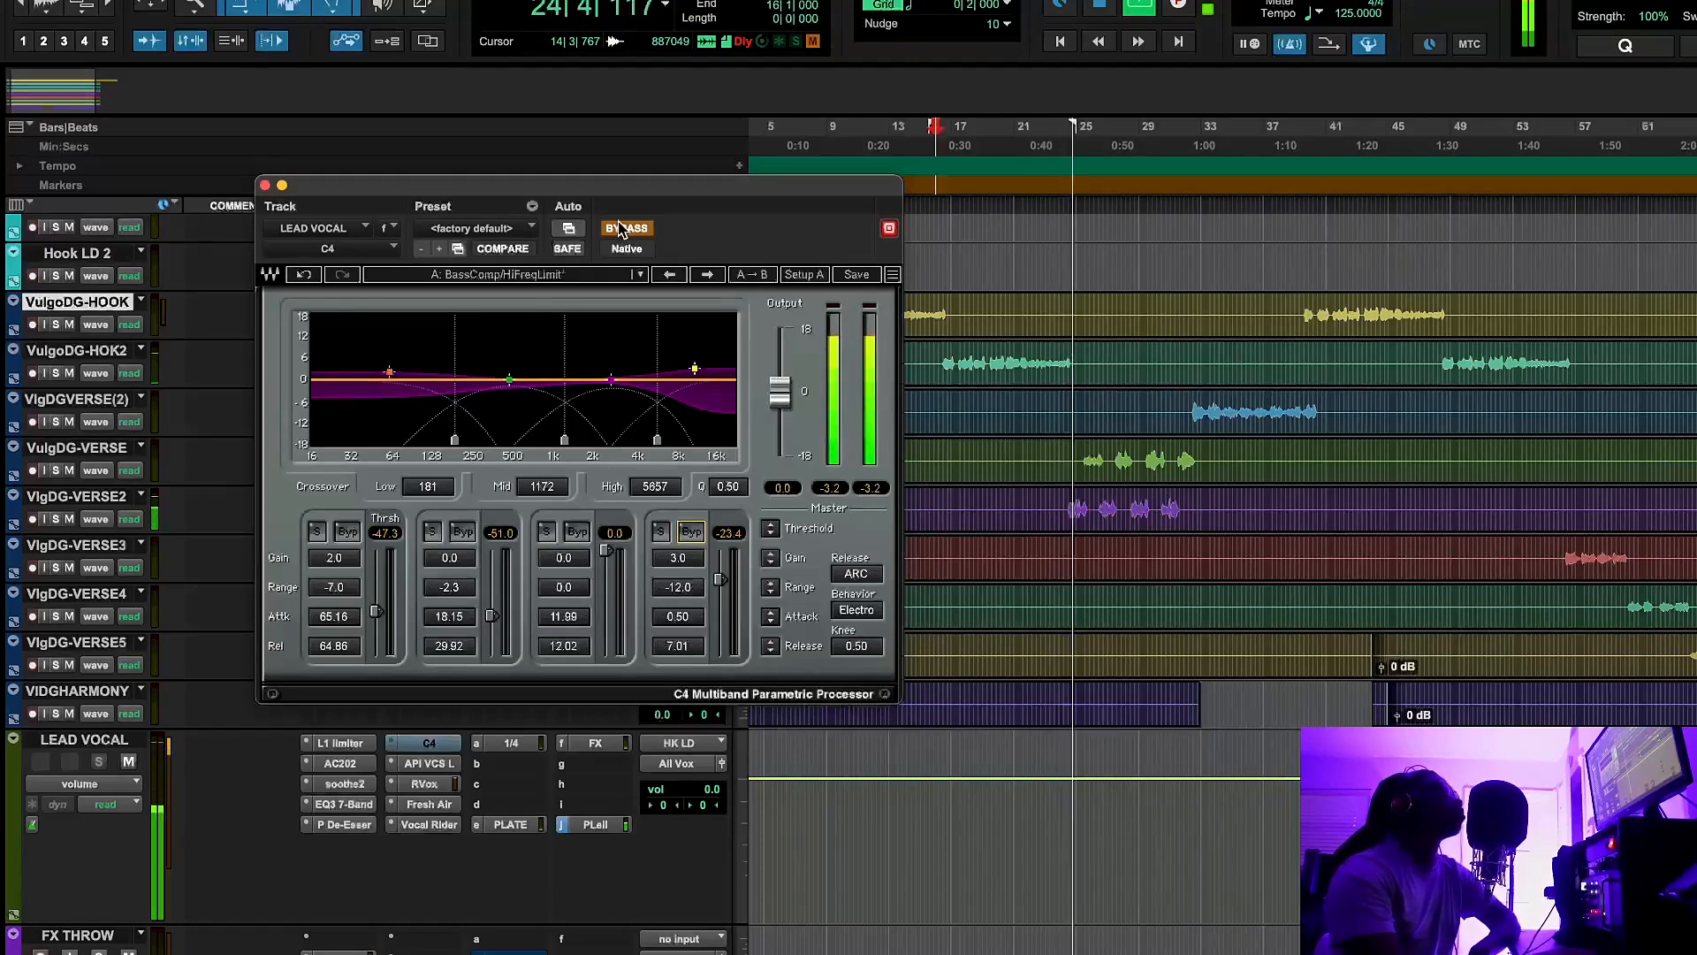
left_click(622, 228)
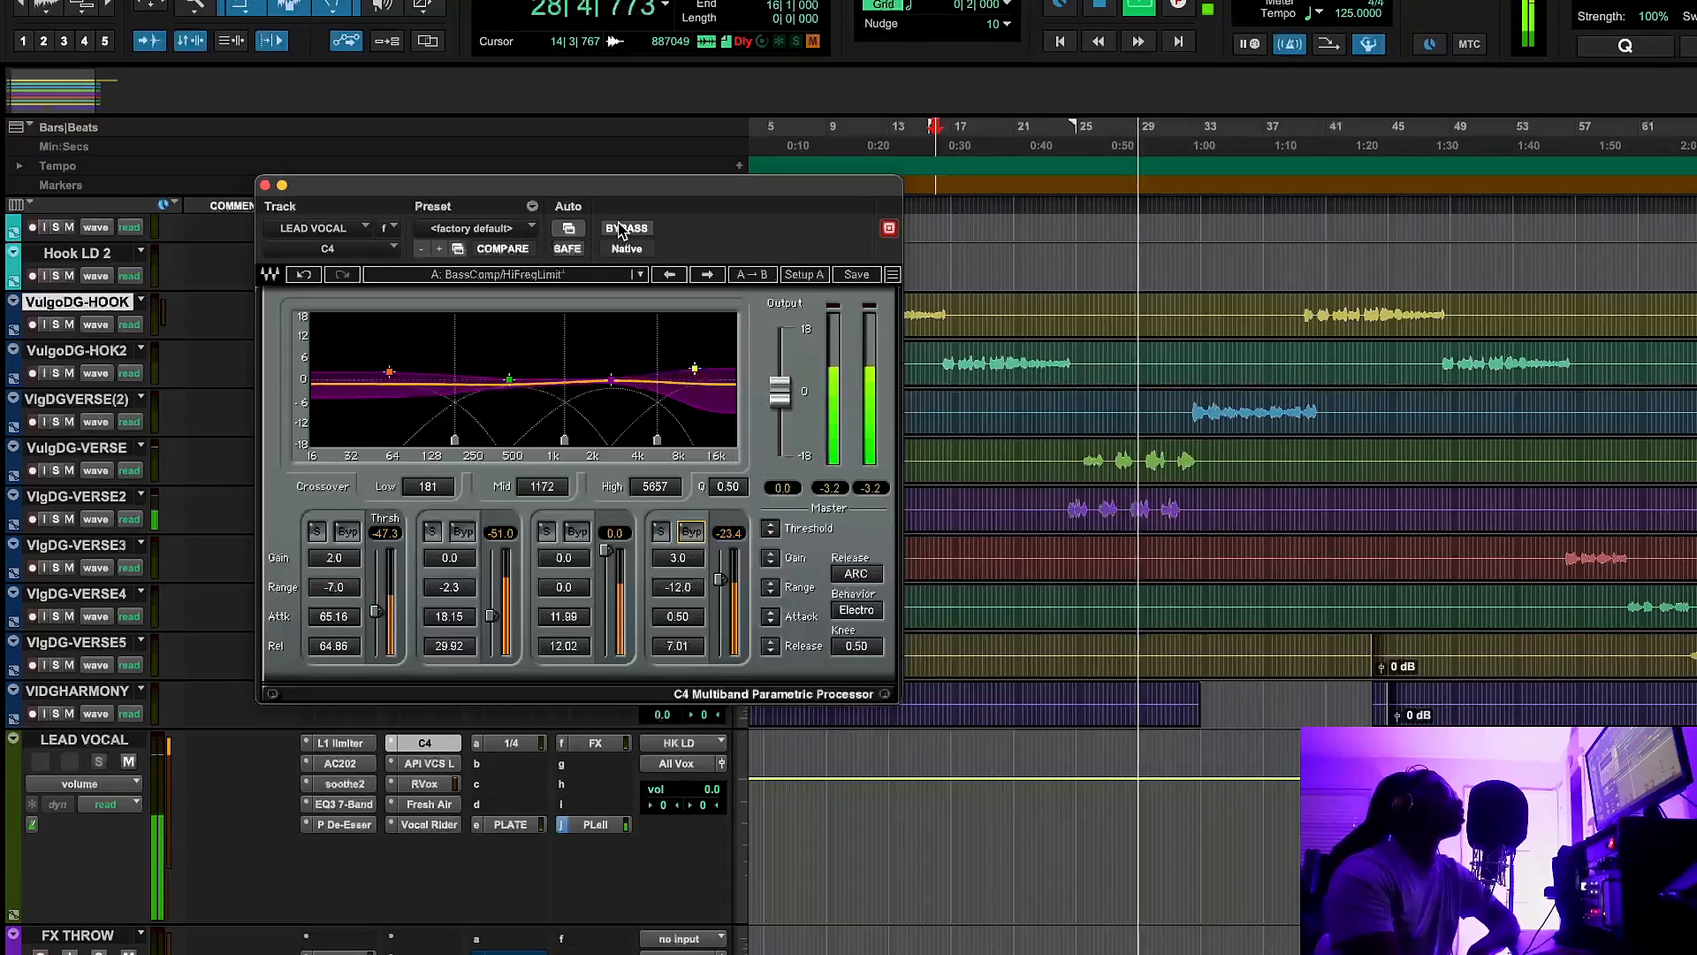
left_click(621, 229)
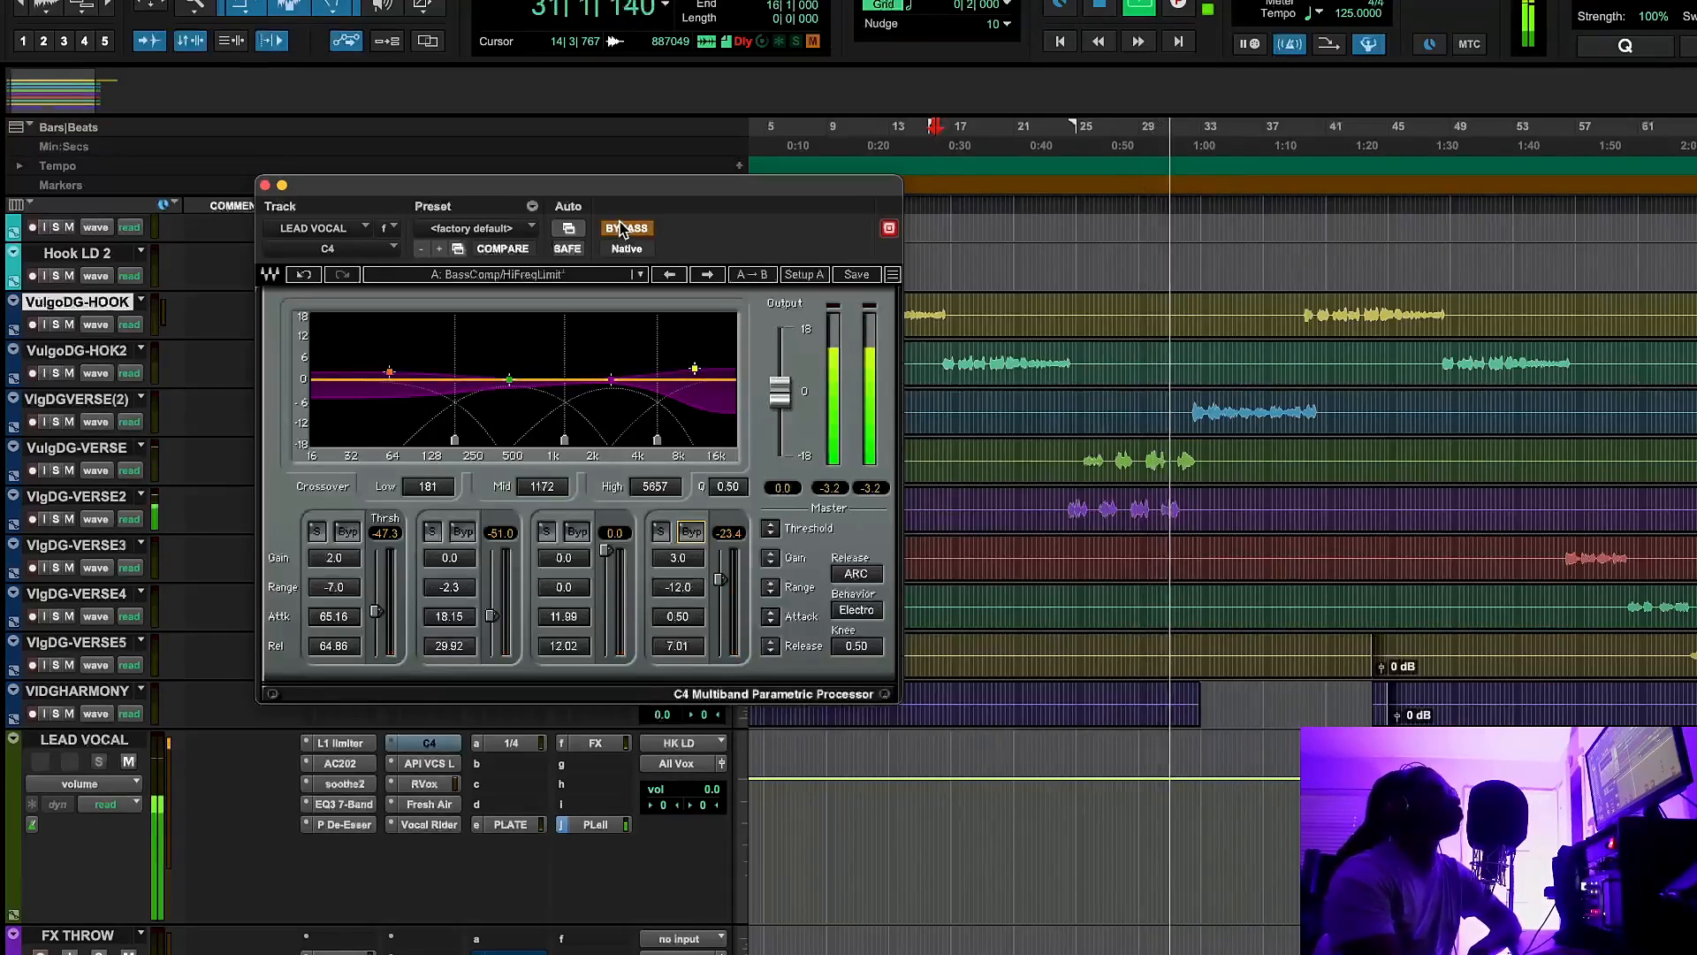
left_click(623, 229)
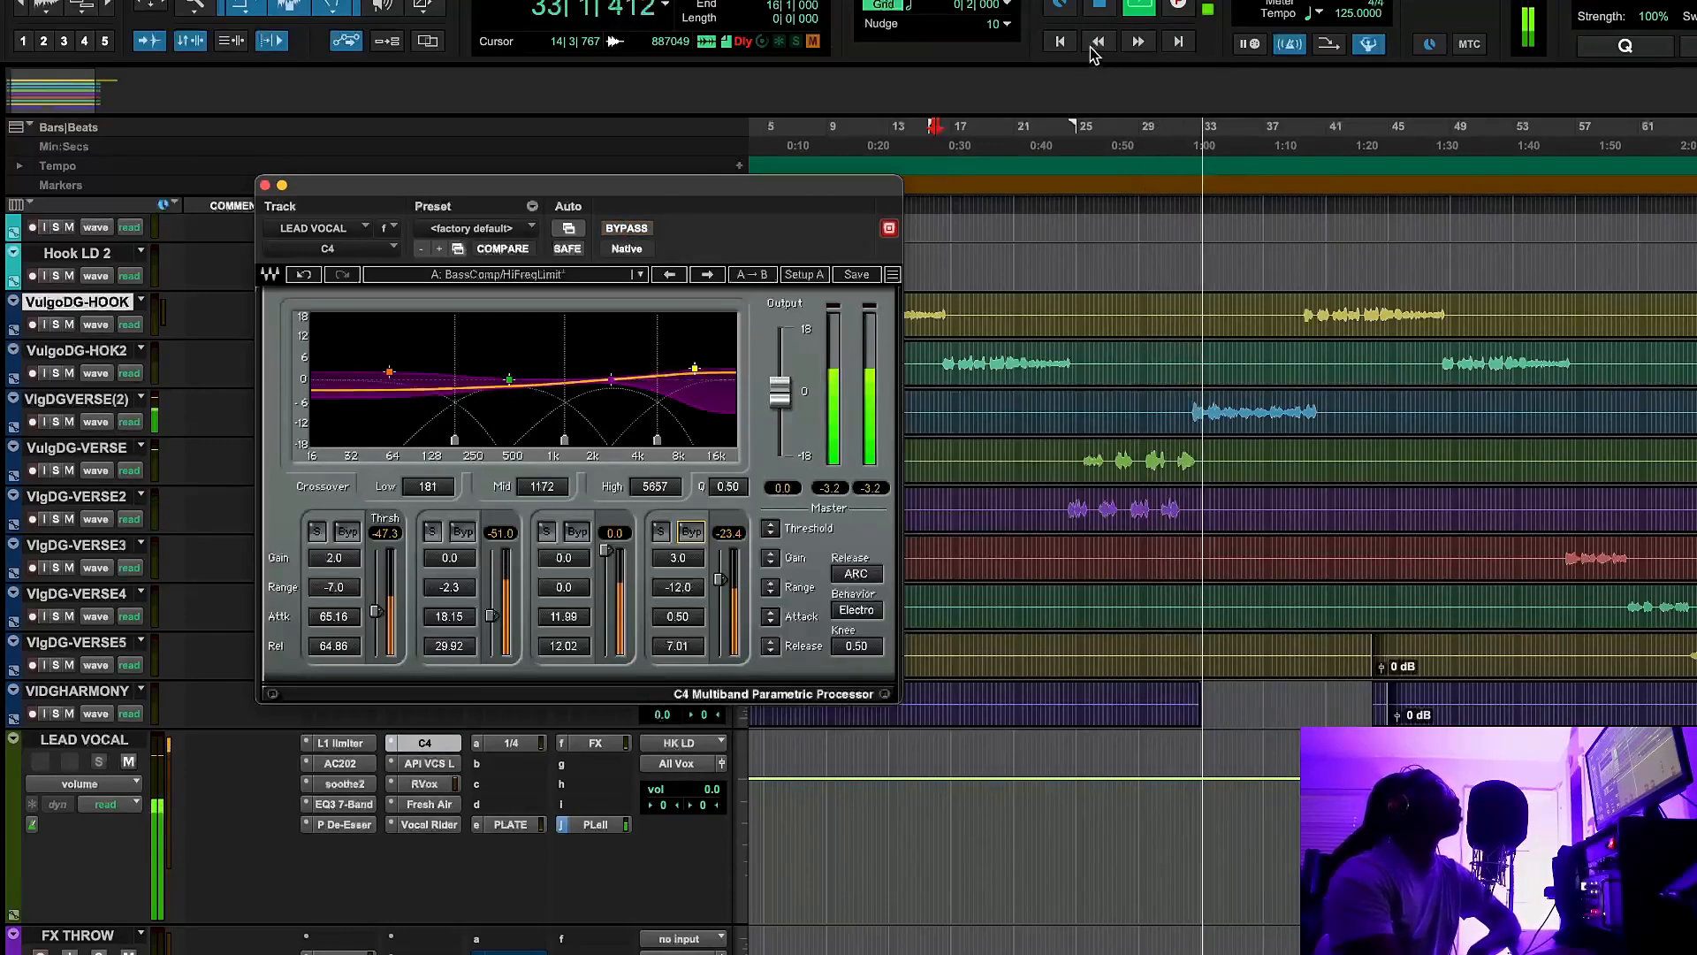
left_click(1097, 7)
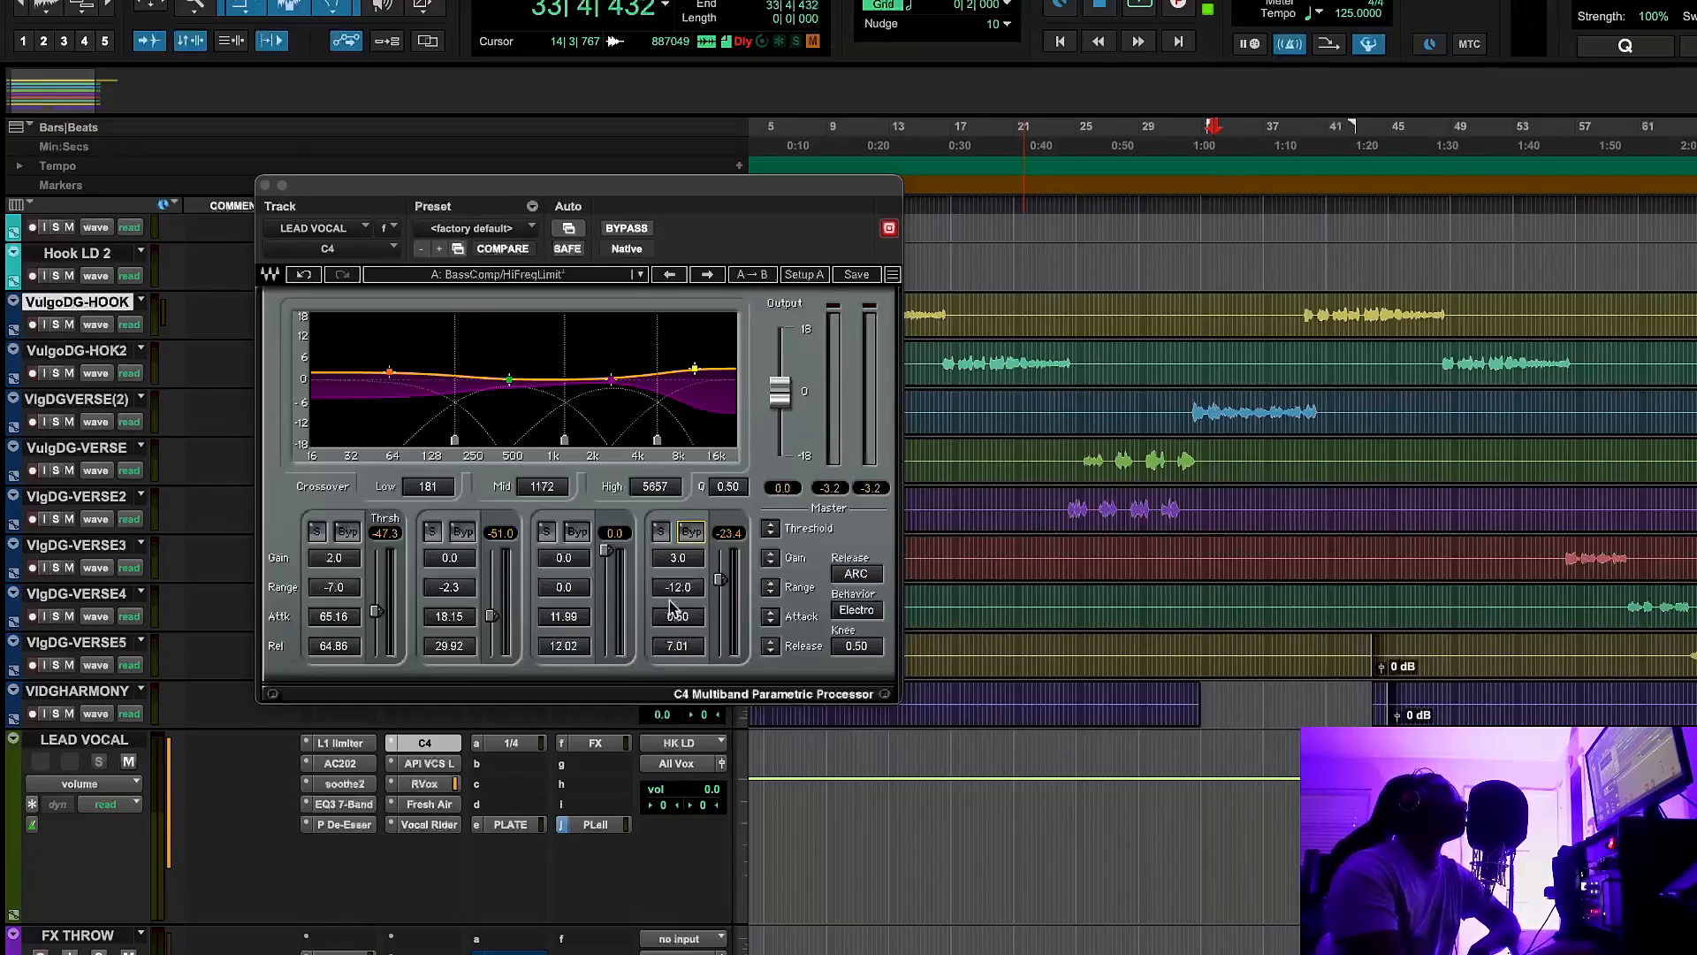
Close the C4 and open the API Vision Channel Strip on LEAD VOCAL, moving its window so all its modules are in view
left_click(265, 186)
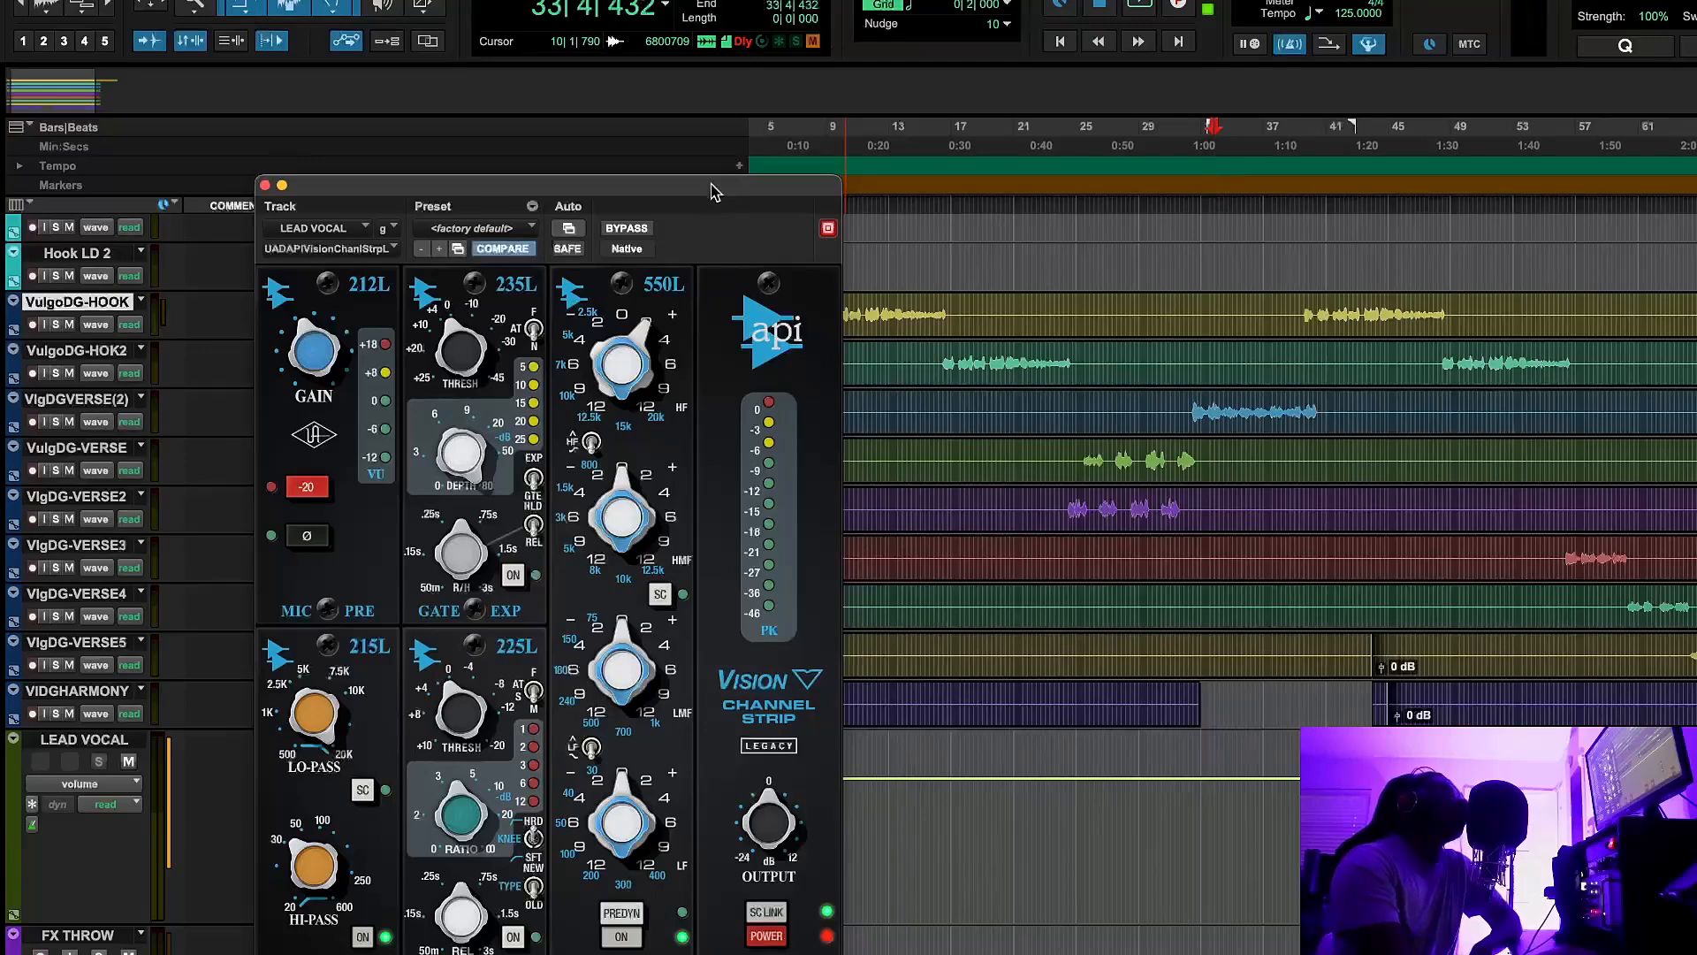
left_click_drag(712, 188, 687, 176)
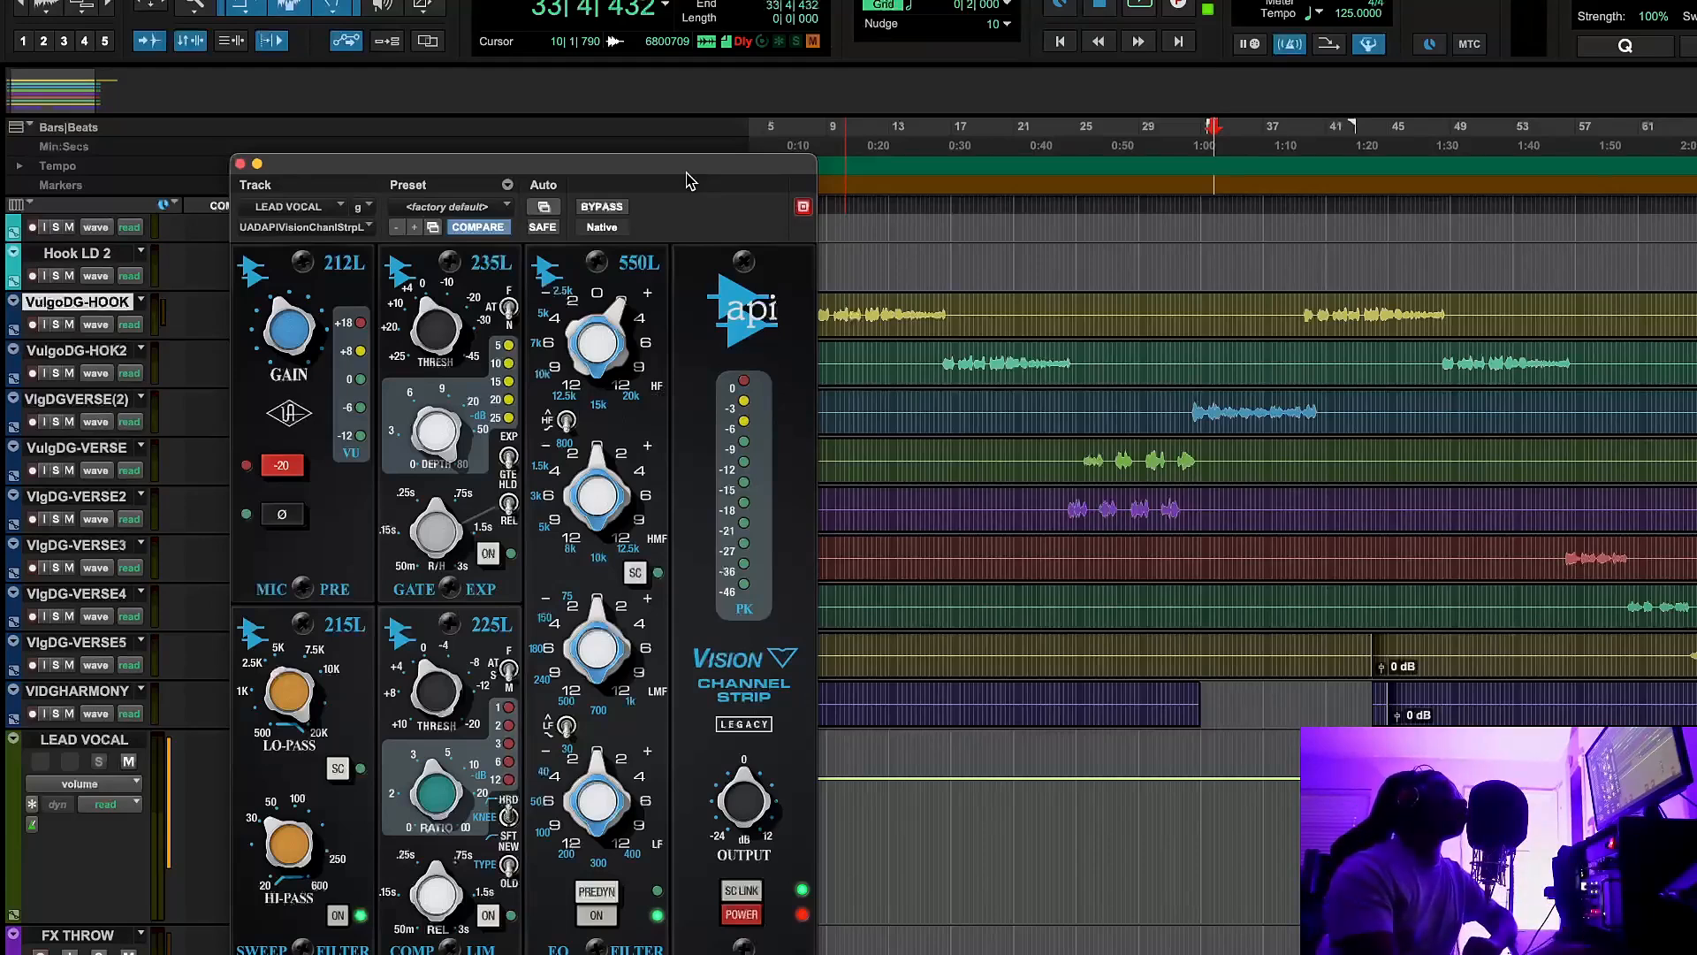
left_click_drag(513, 164, 786, 167)
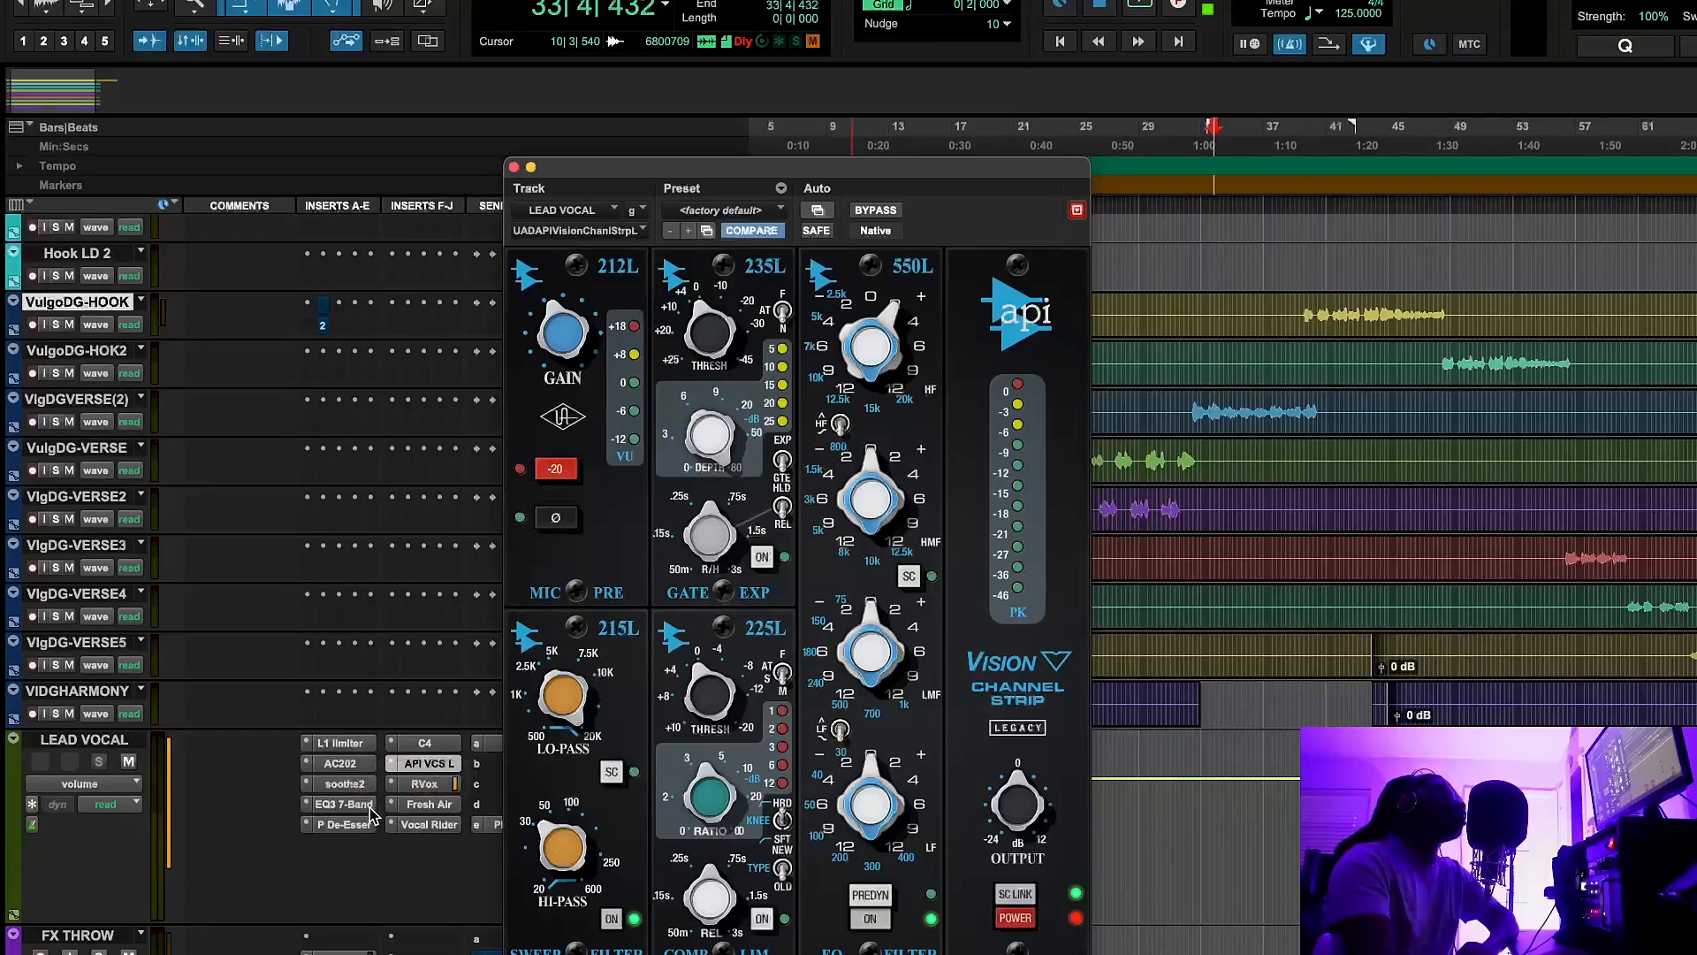
left_click_drag(755, 171, 522, 152)
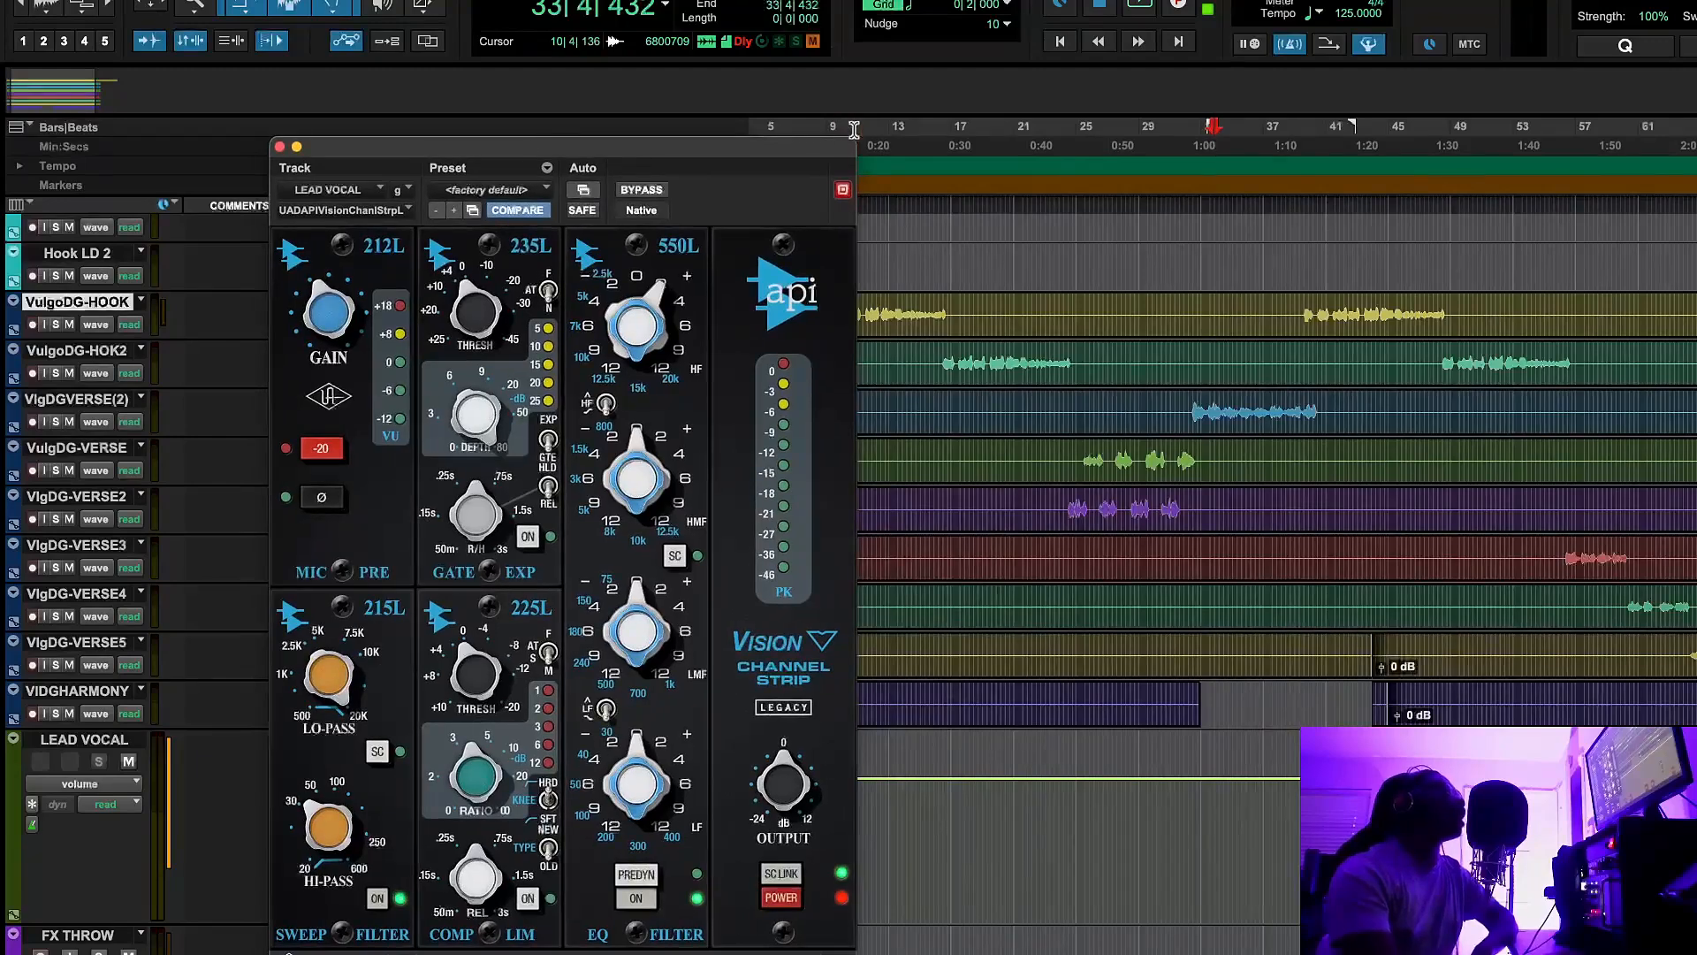
Play from bar 16, beat 3, compare the API Vision Channel Strip bypassed and active, and close it after stopping
left_click(943, 150)
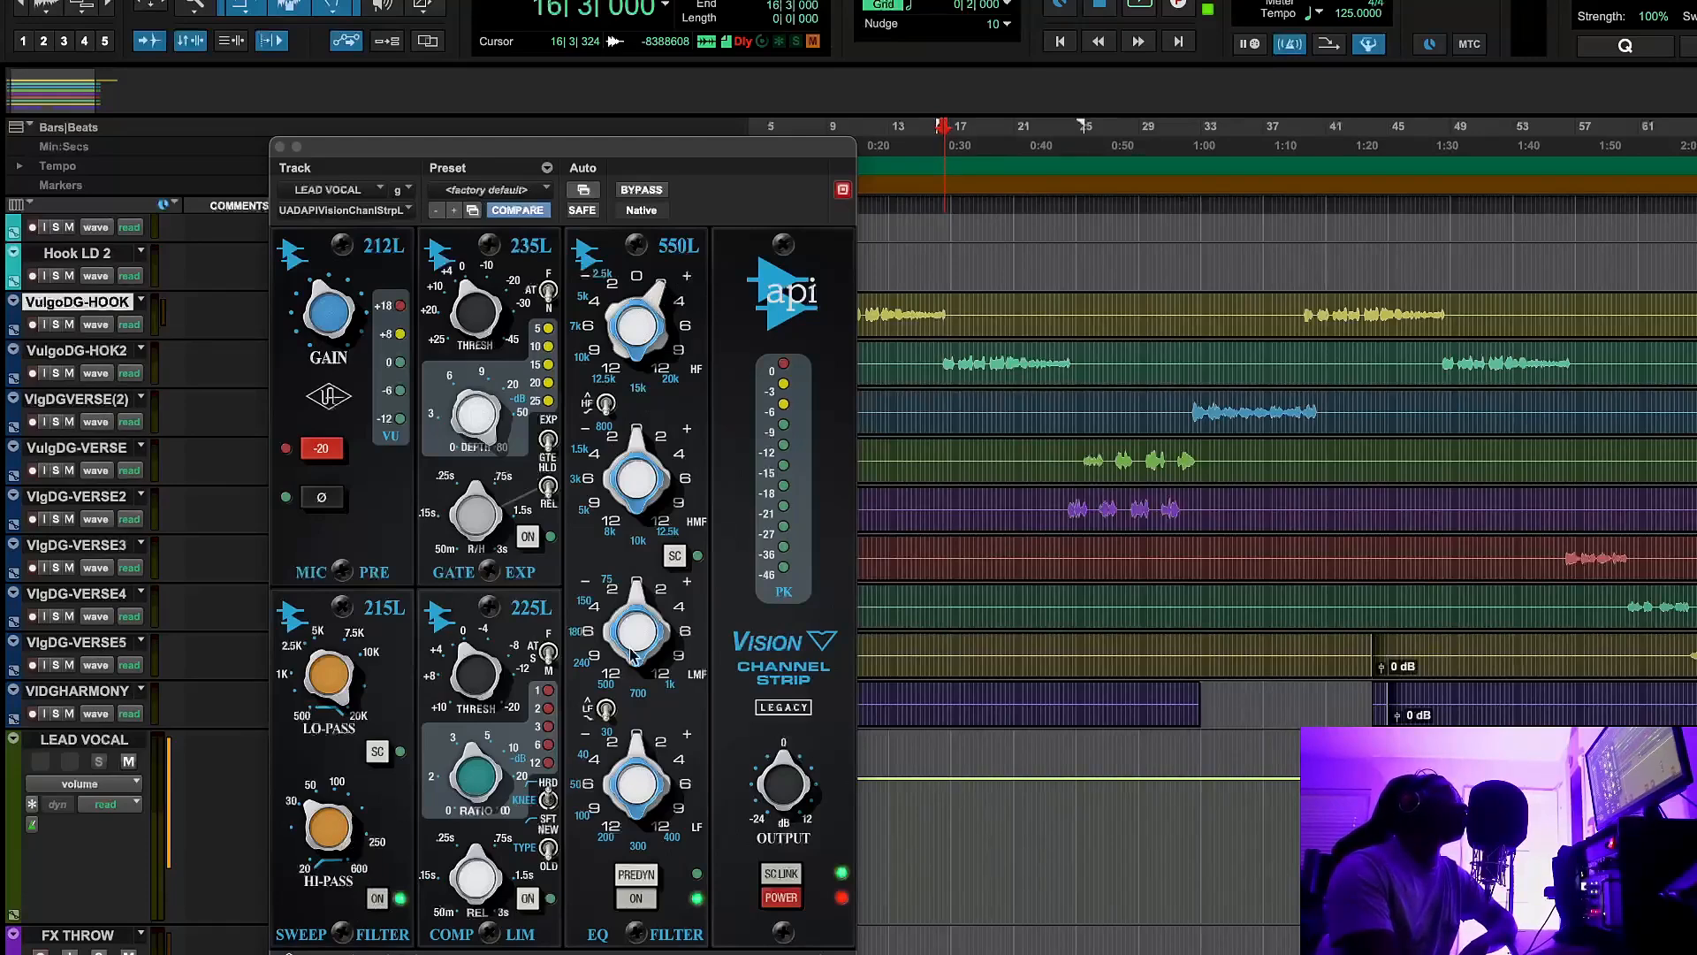
key("space")
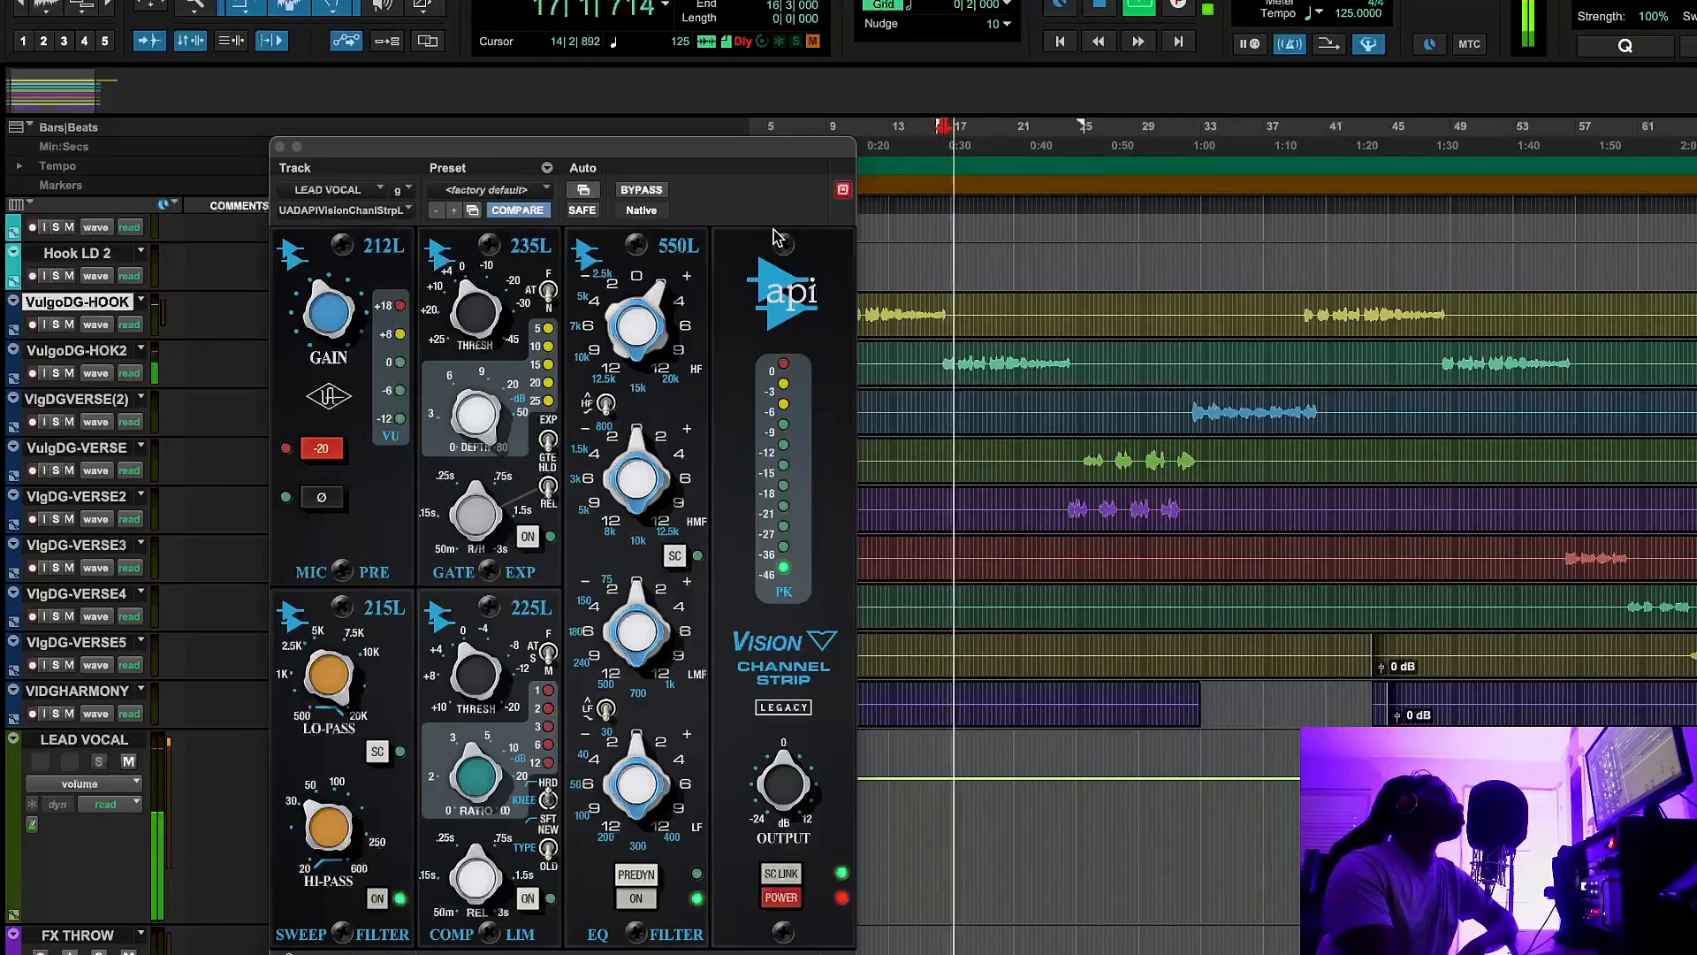
left_click(642, 191)
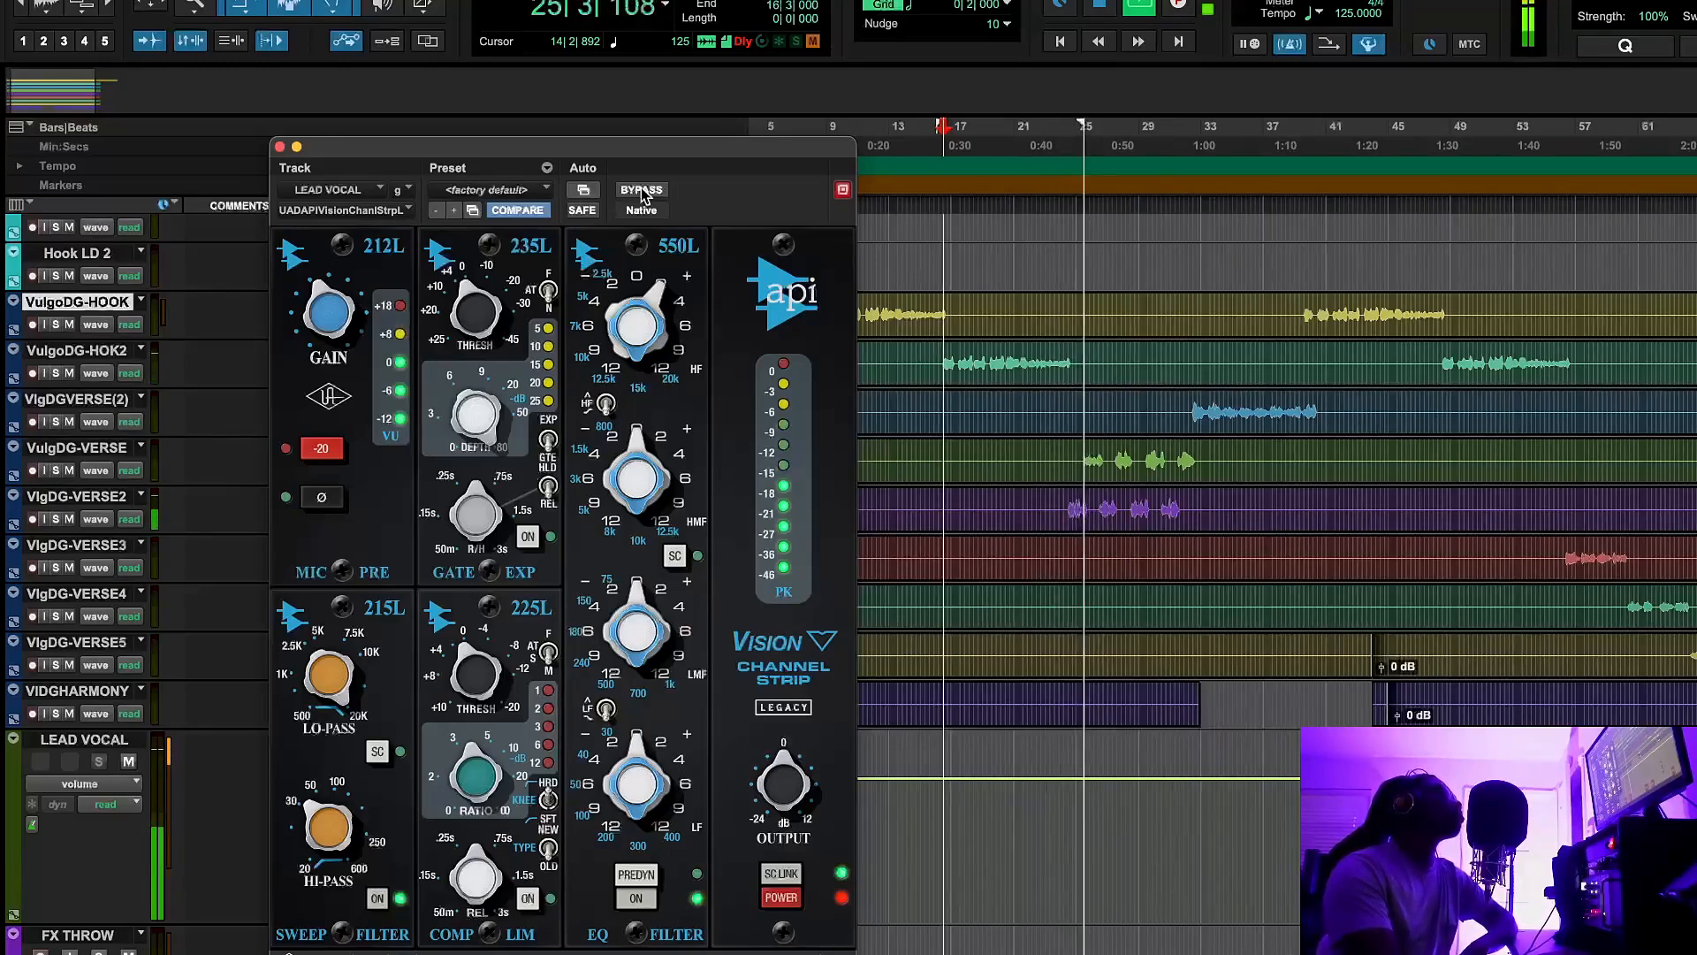
left_click(642, 190)
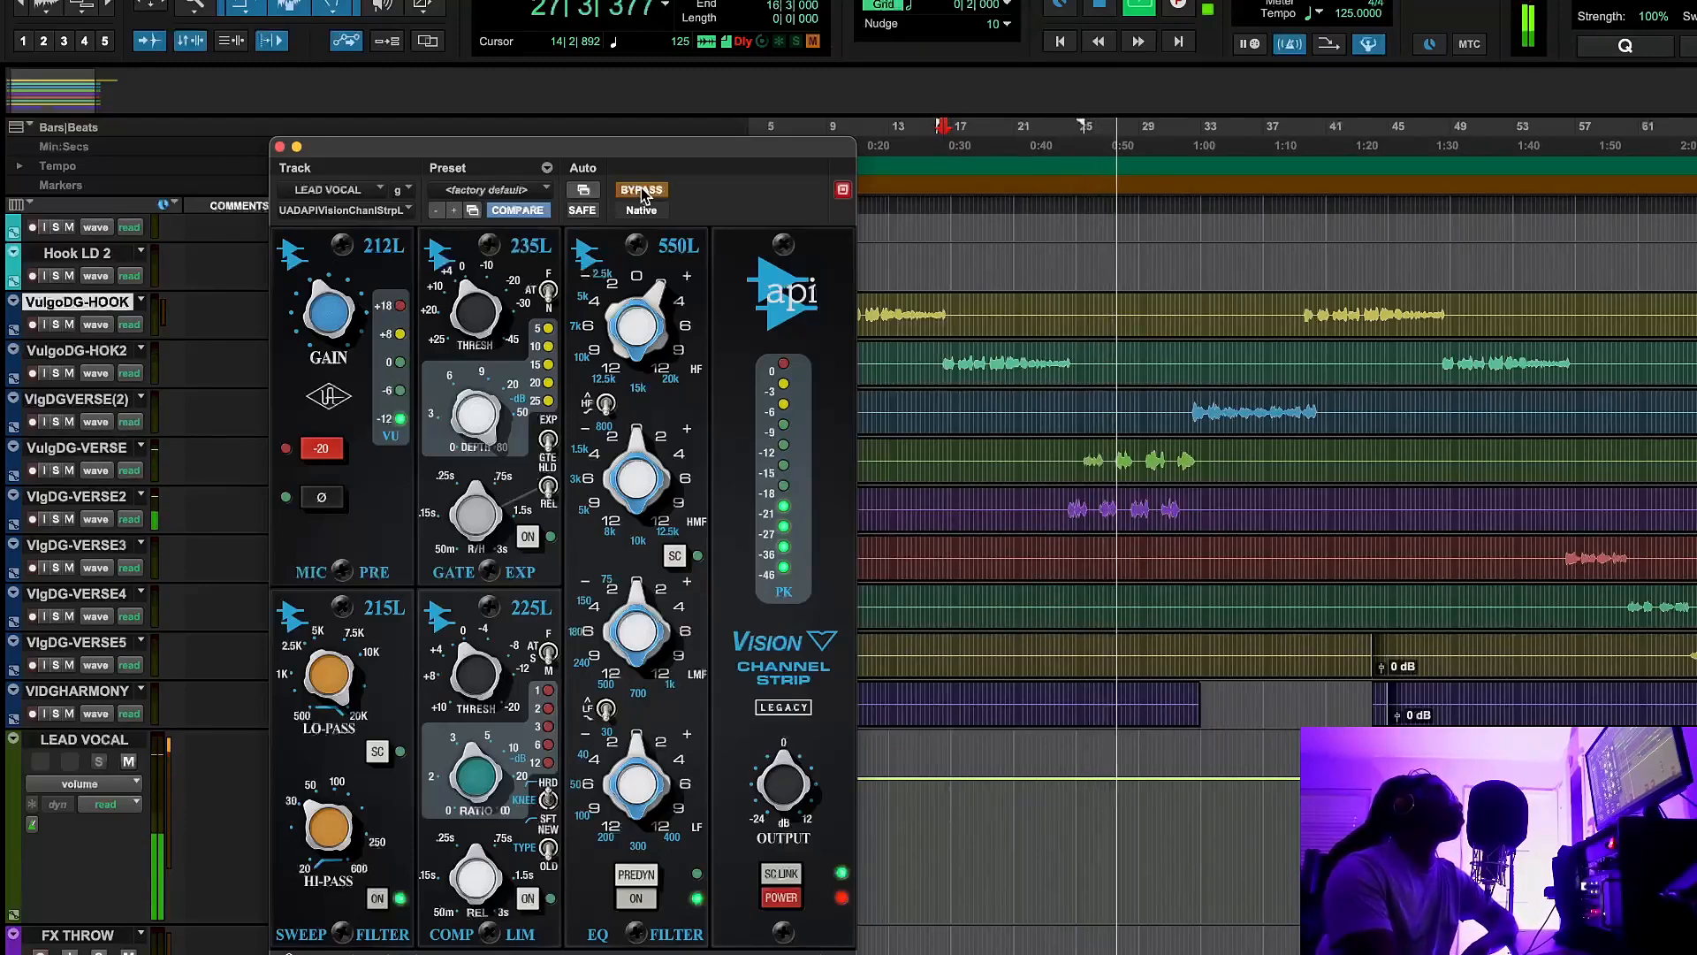
left_click(642, 190)
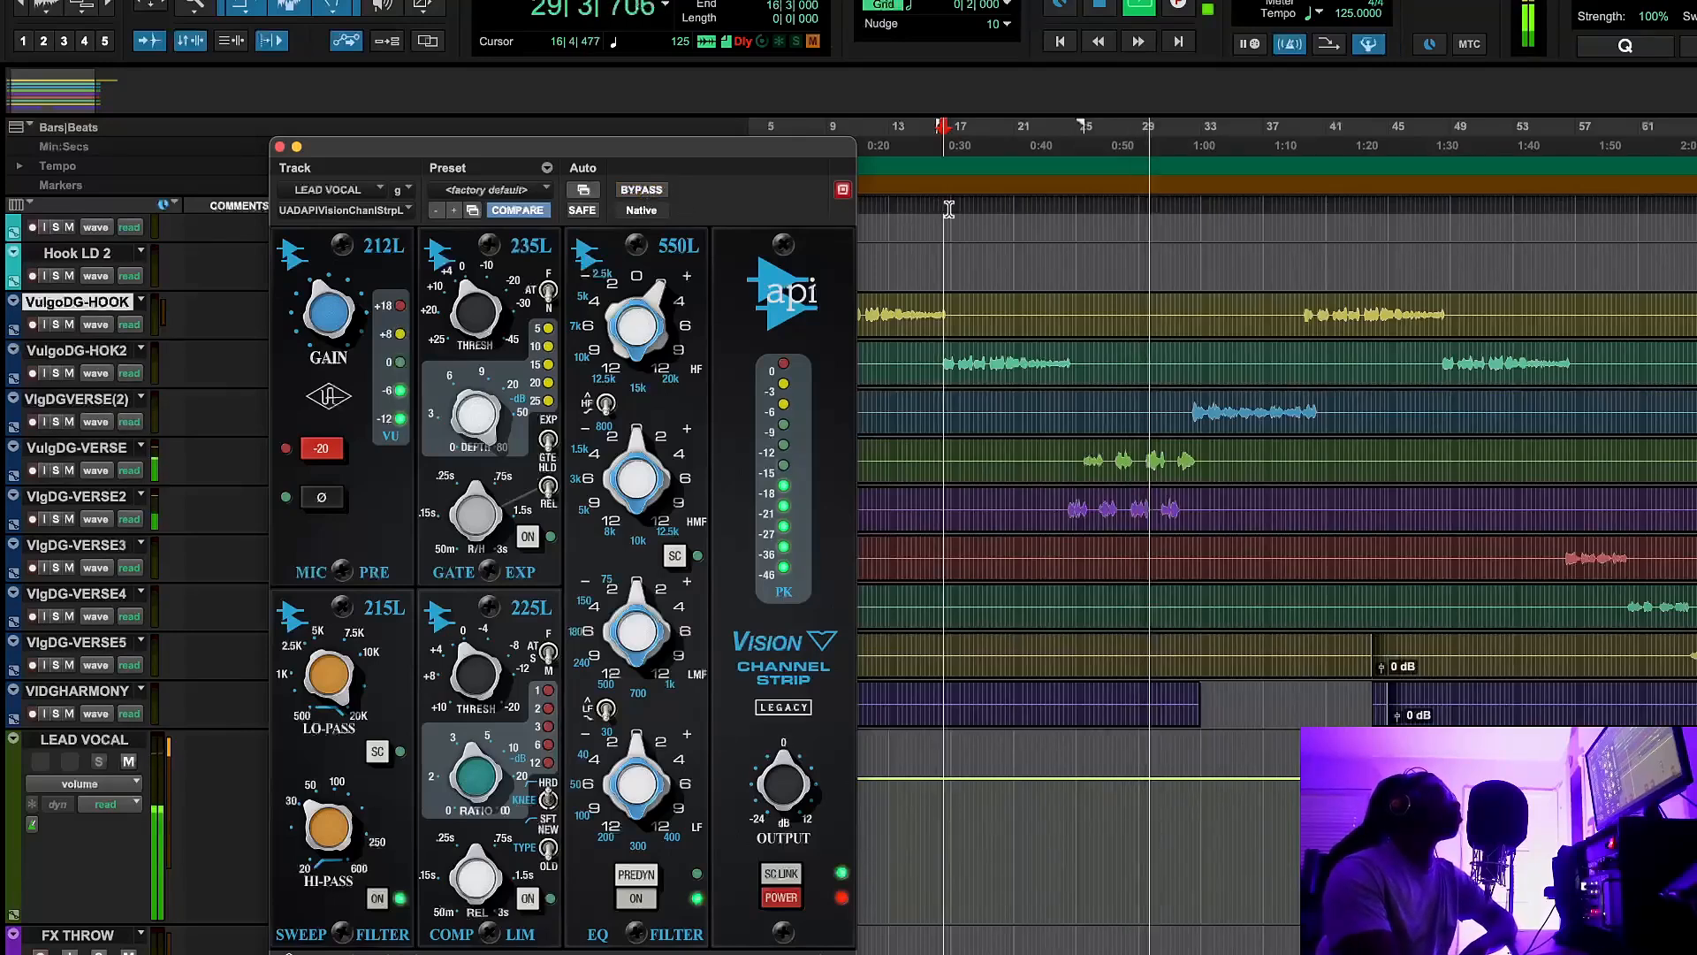
left_click(1097, 10)
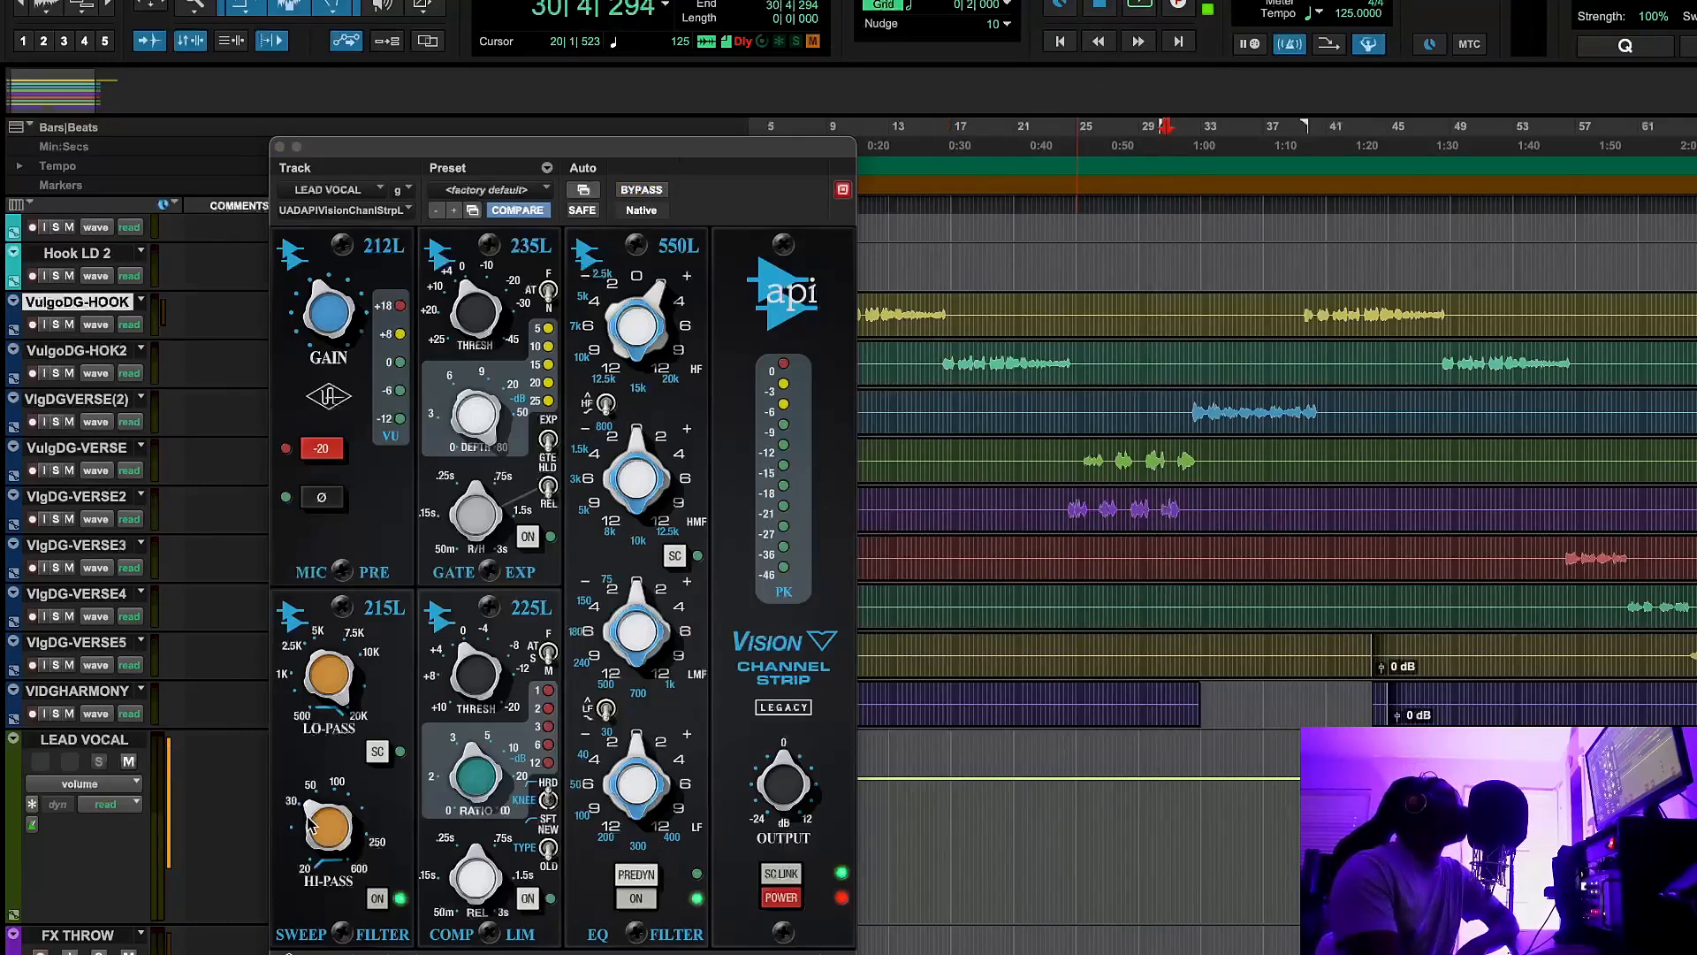
left_click(280, 148)
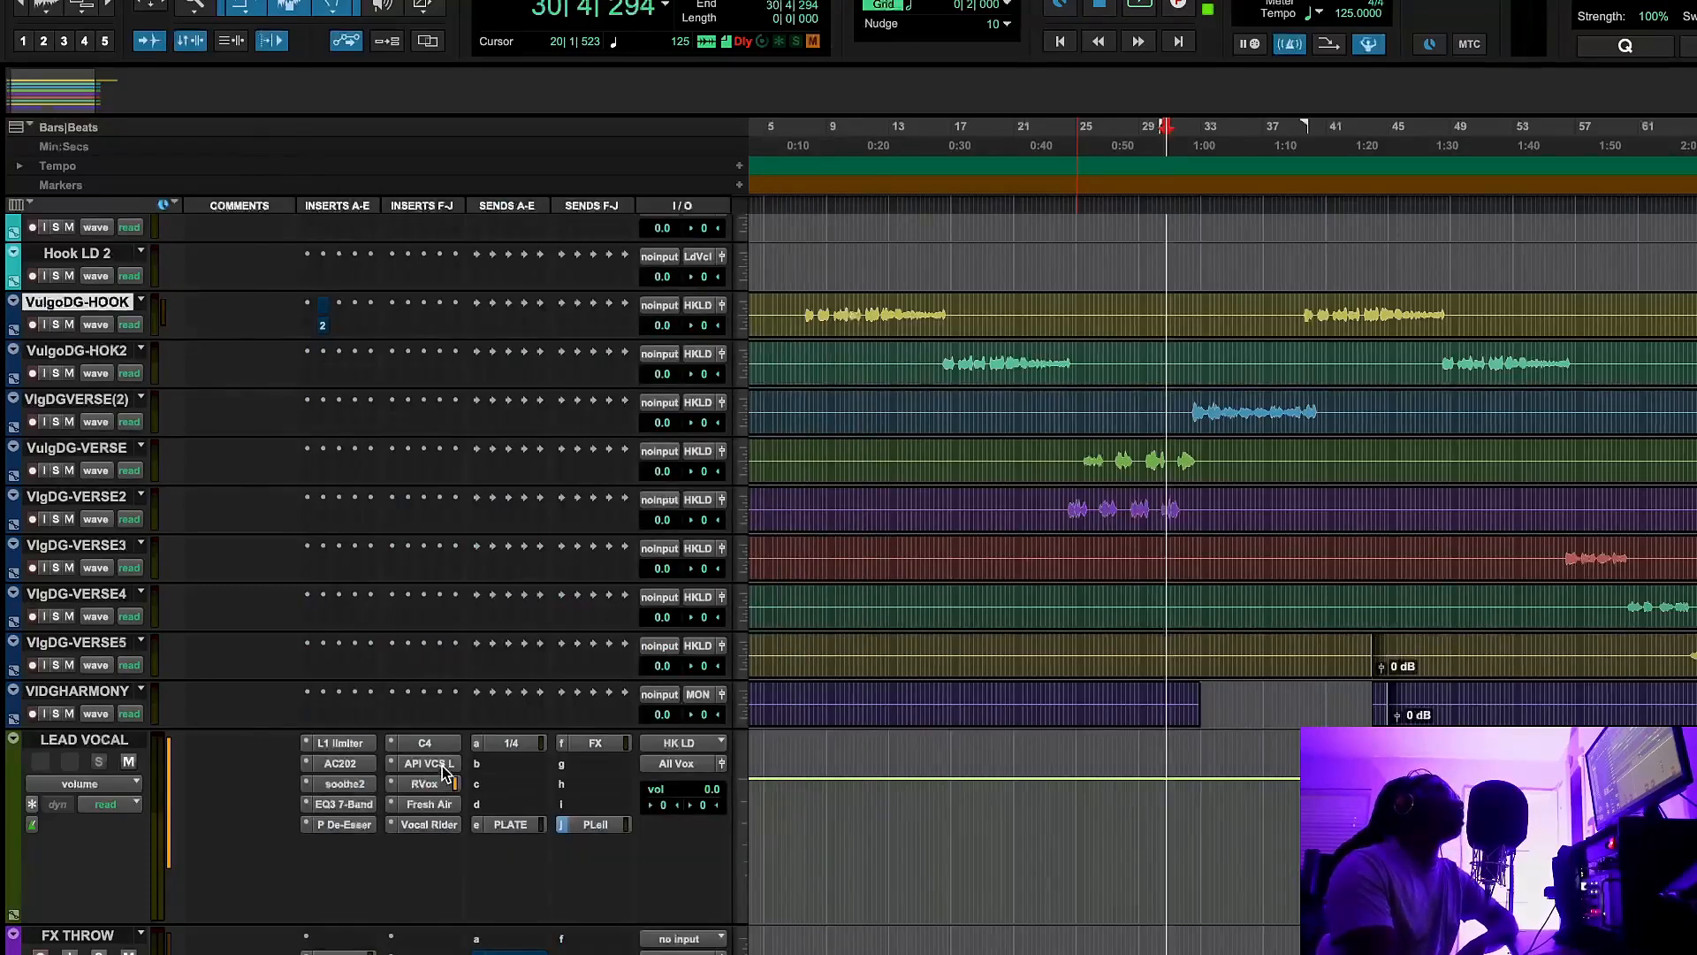
left_click(445, 773)
left_click(280, 147)
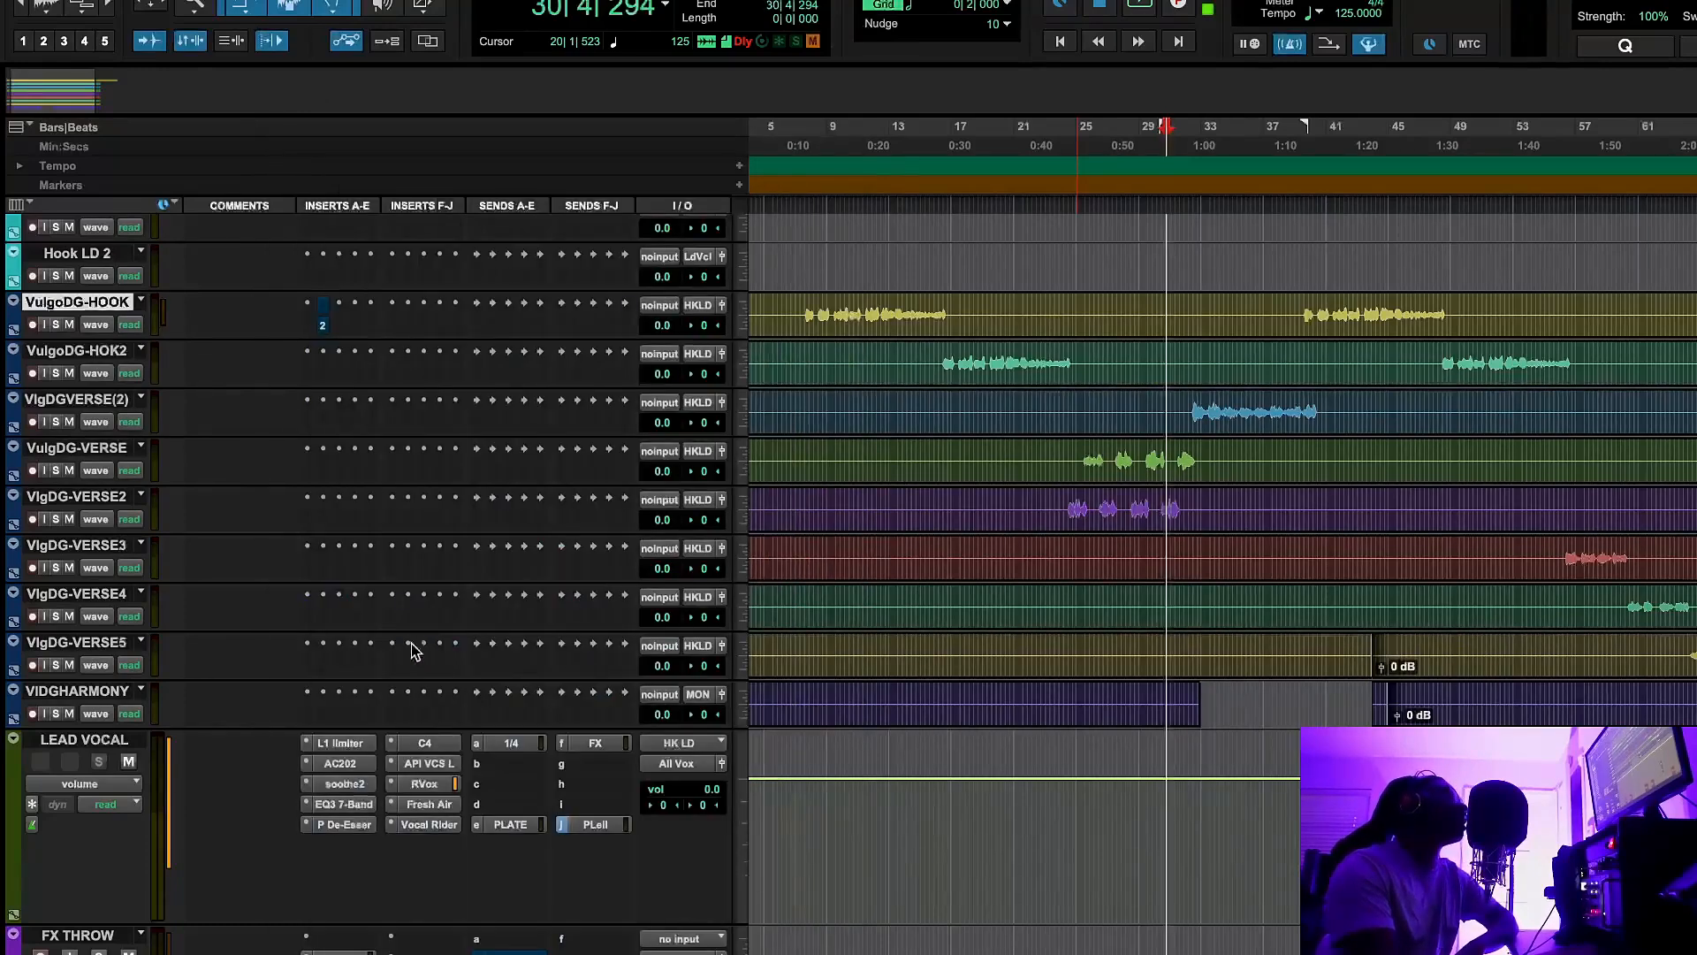
left_click(430, 804)
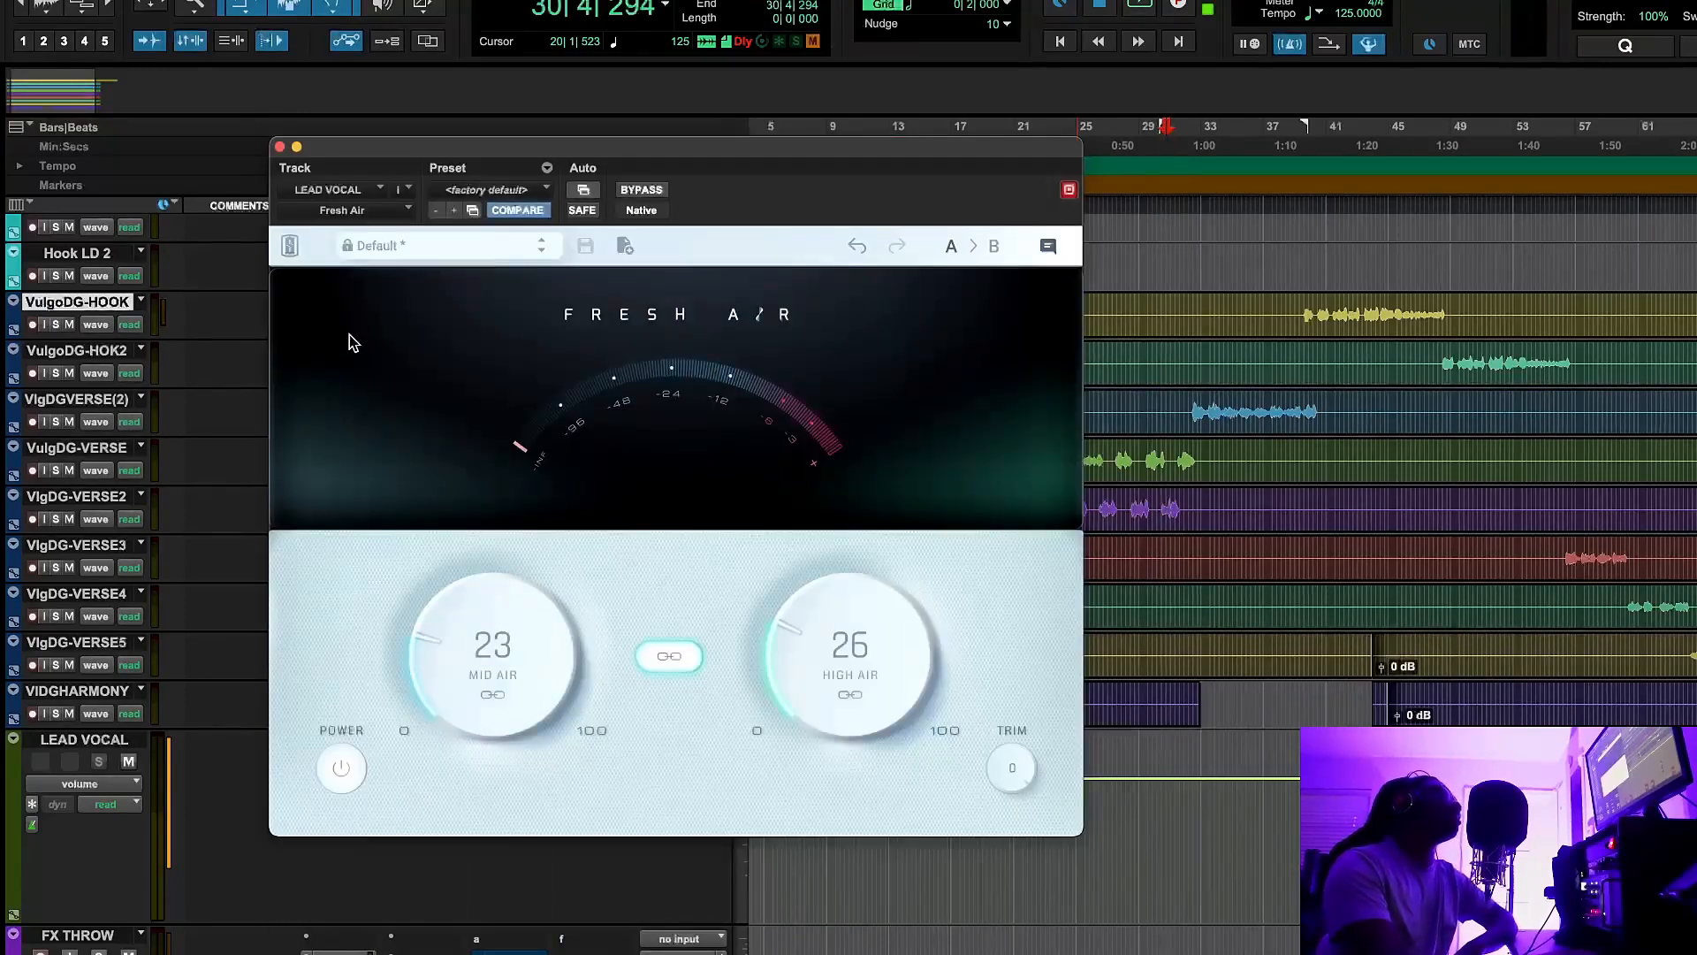
left_click(281, 151)
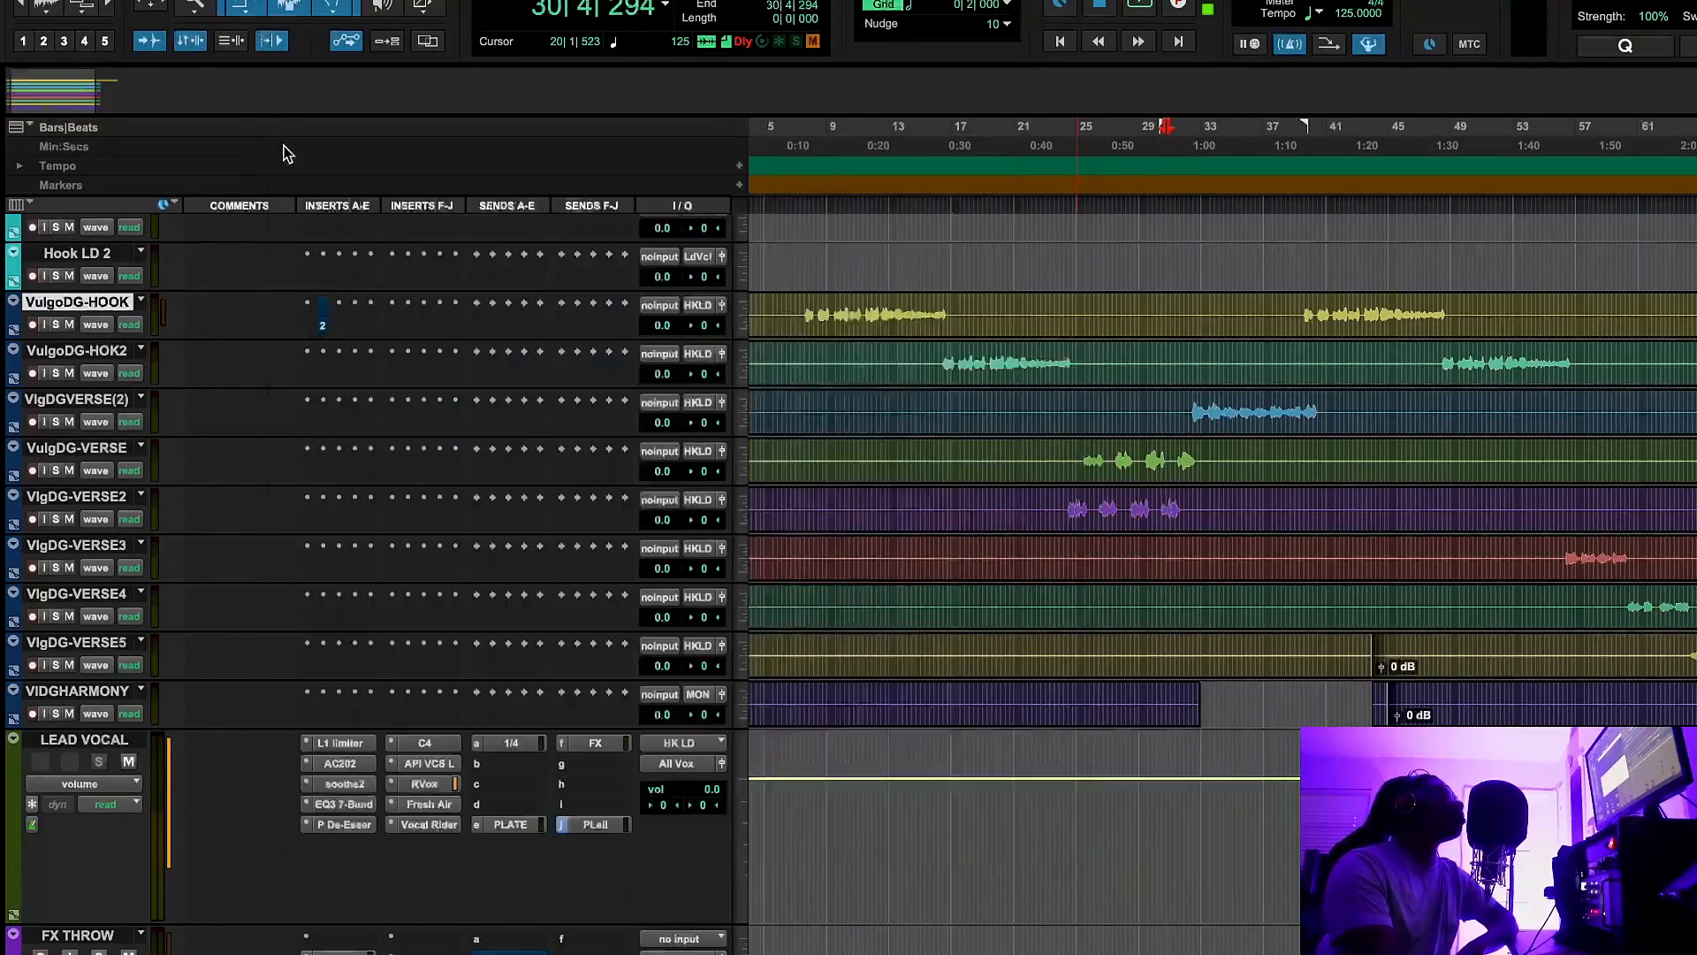
Open the RVox insert on LEAD VOCAL and place the playback start at bar 11, beat 3
left_click(446, 783)
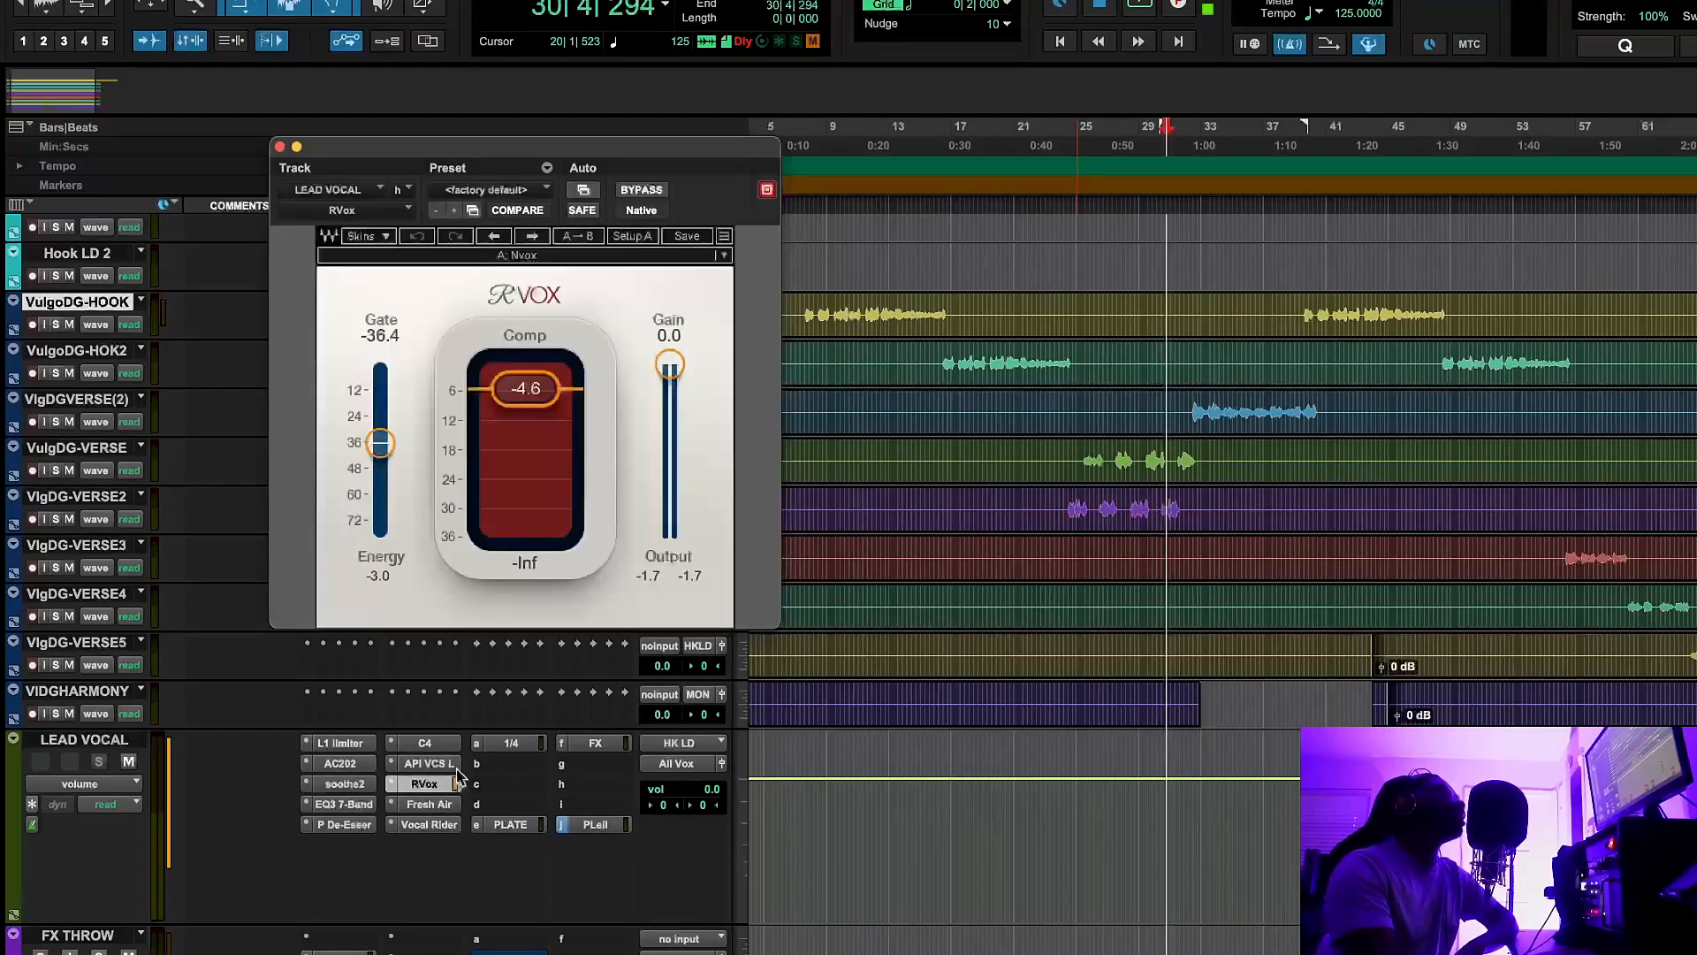
left_click(816, 135)
left_click(797, 139)
left_click(812, 143)
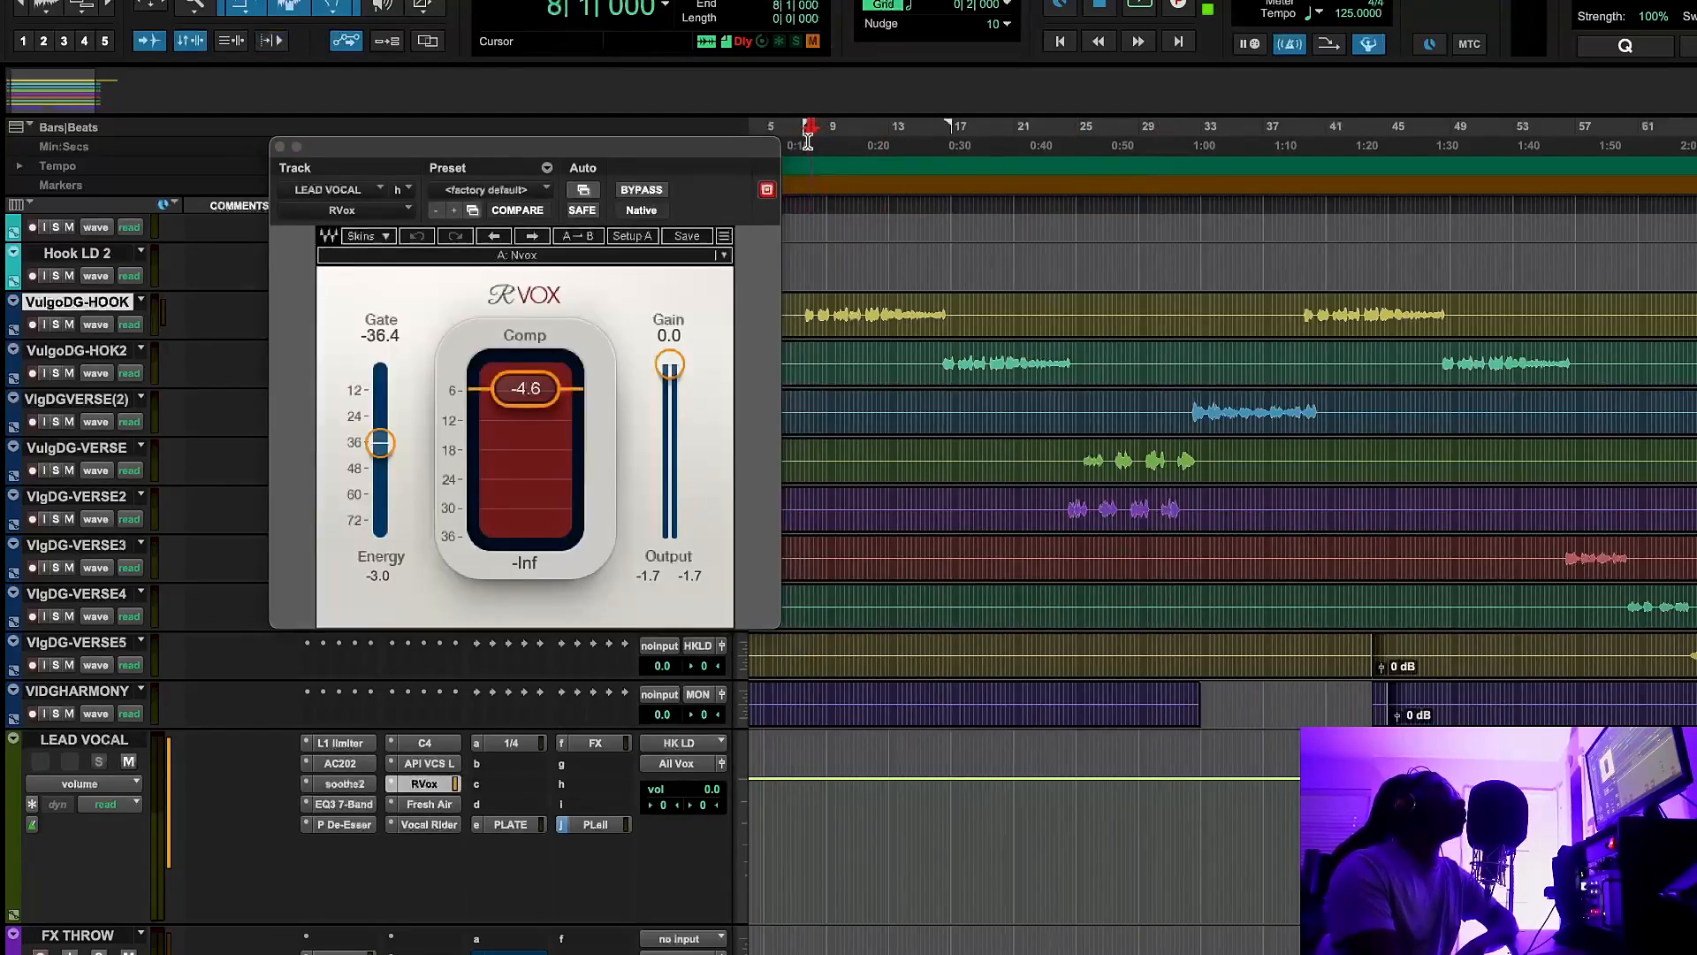
left_click(872, 147)
left_click(856, 143)
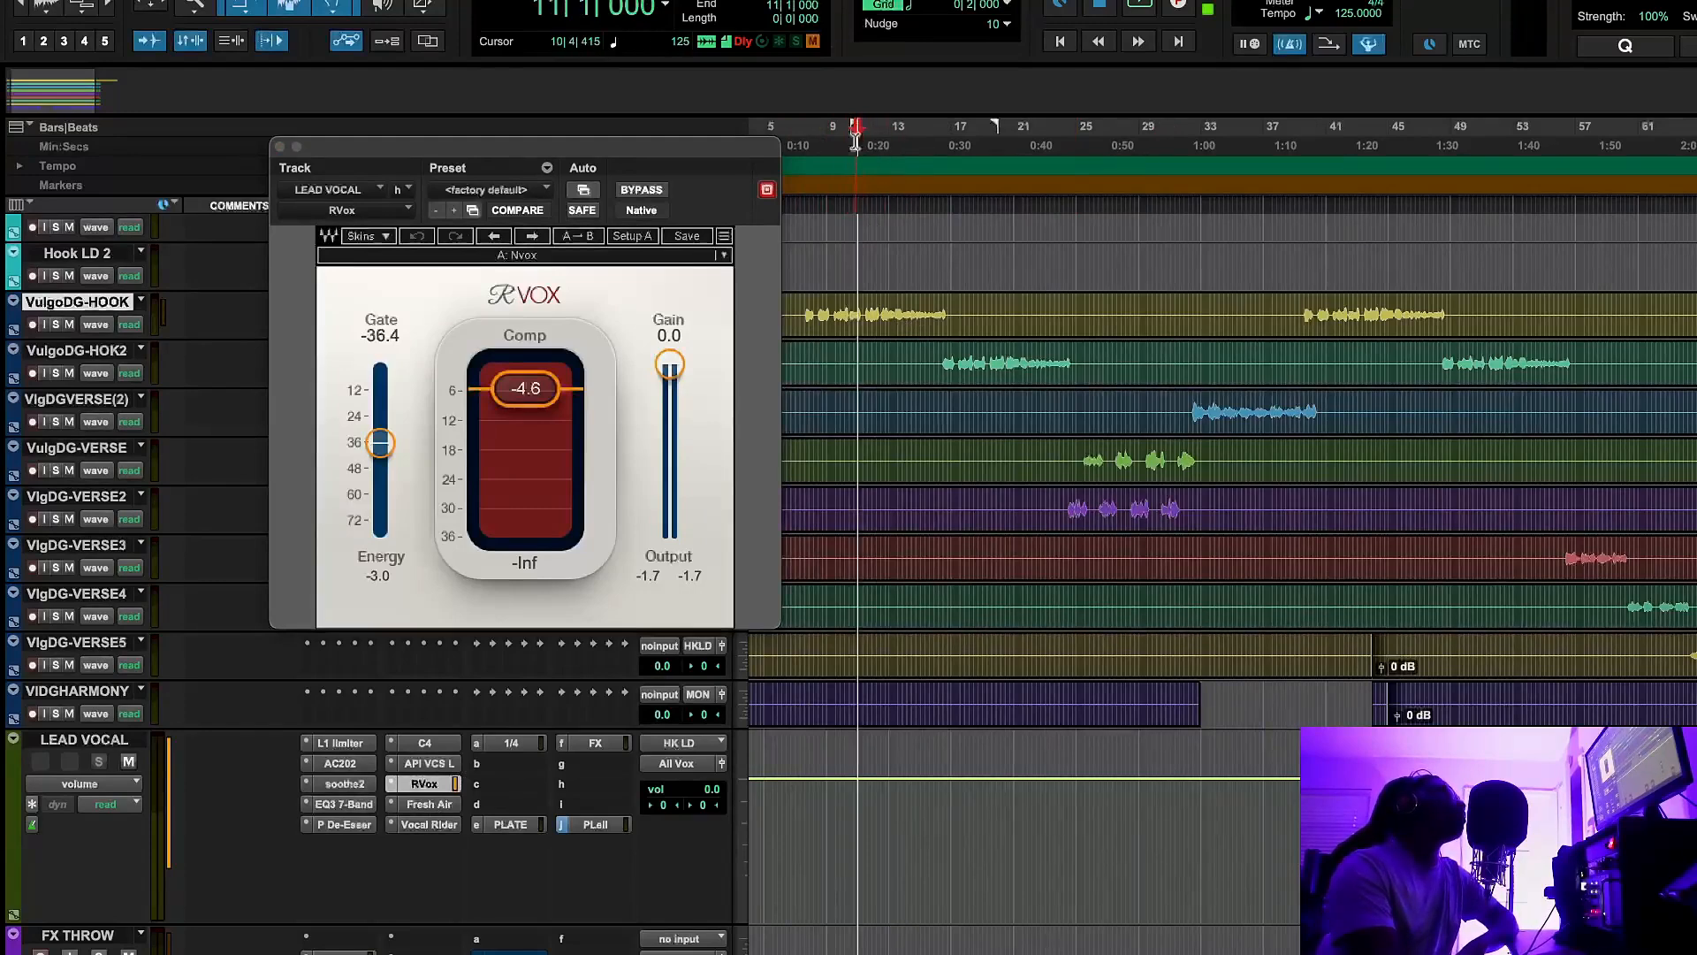
left_click(874, 141)
left_click(861, 140)
left_click(865, 141)
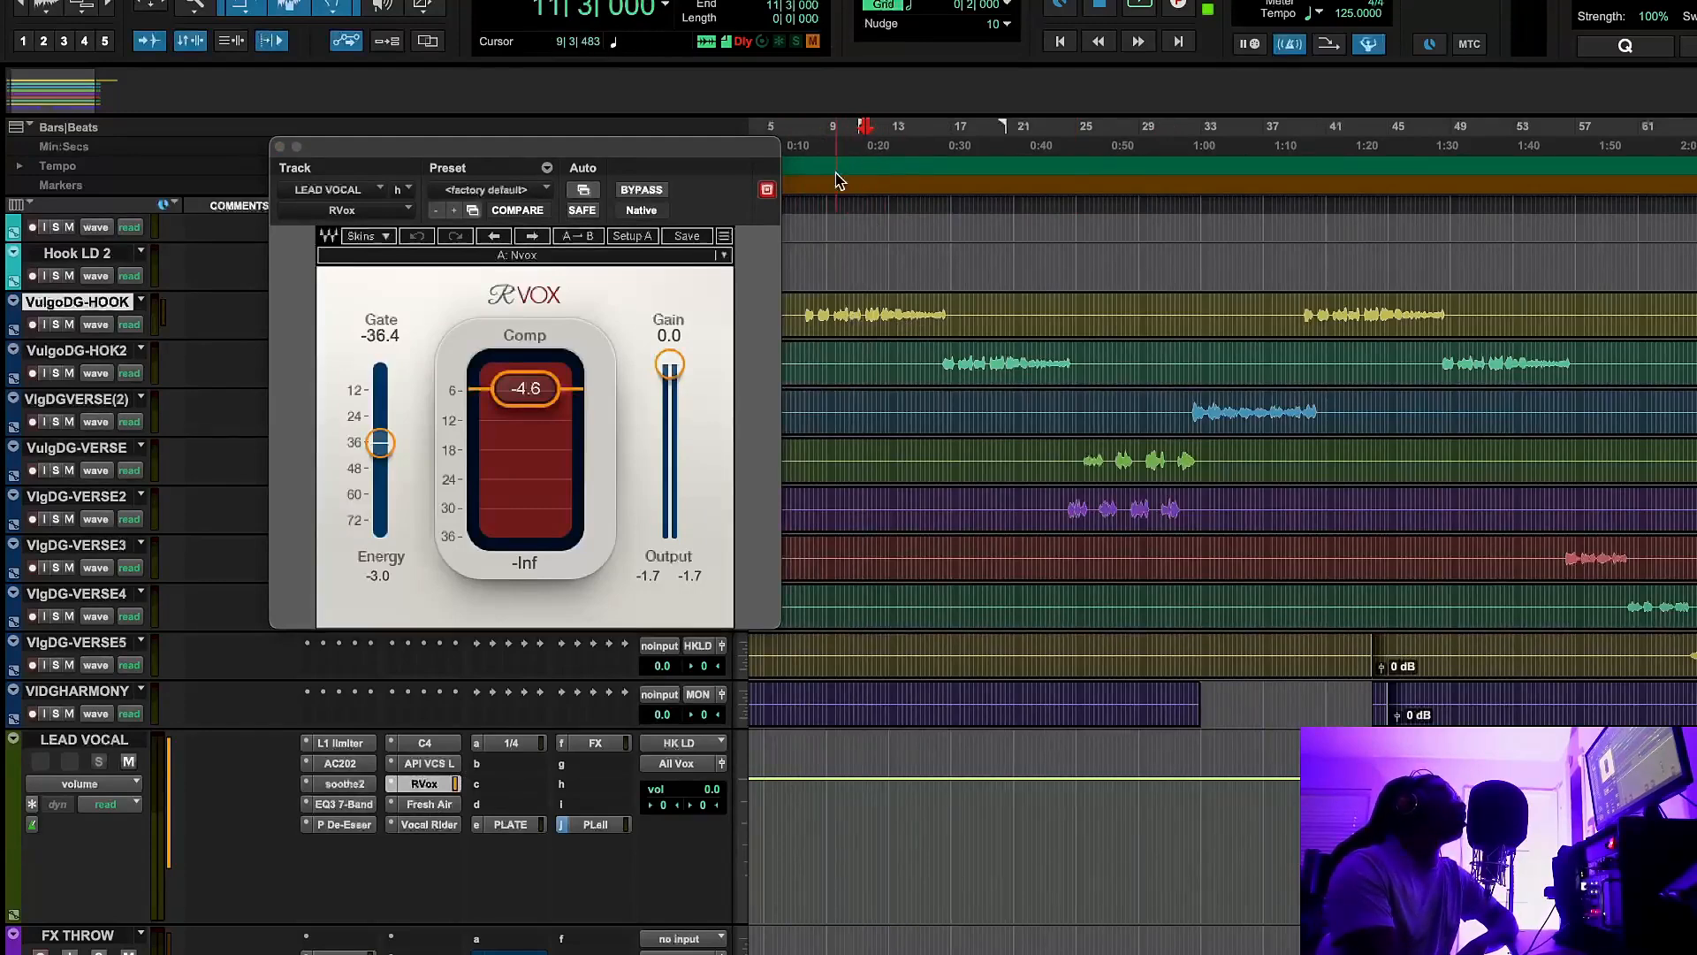
Play the song and compare the lead vocal with RVox bypassed and active, stopping playback when done
left_click(1139, 6)
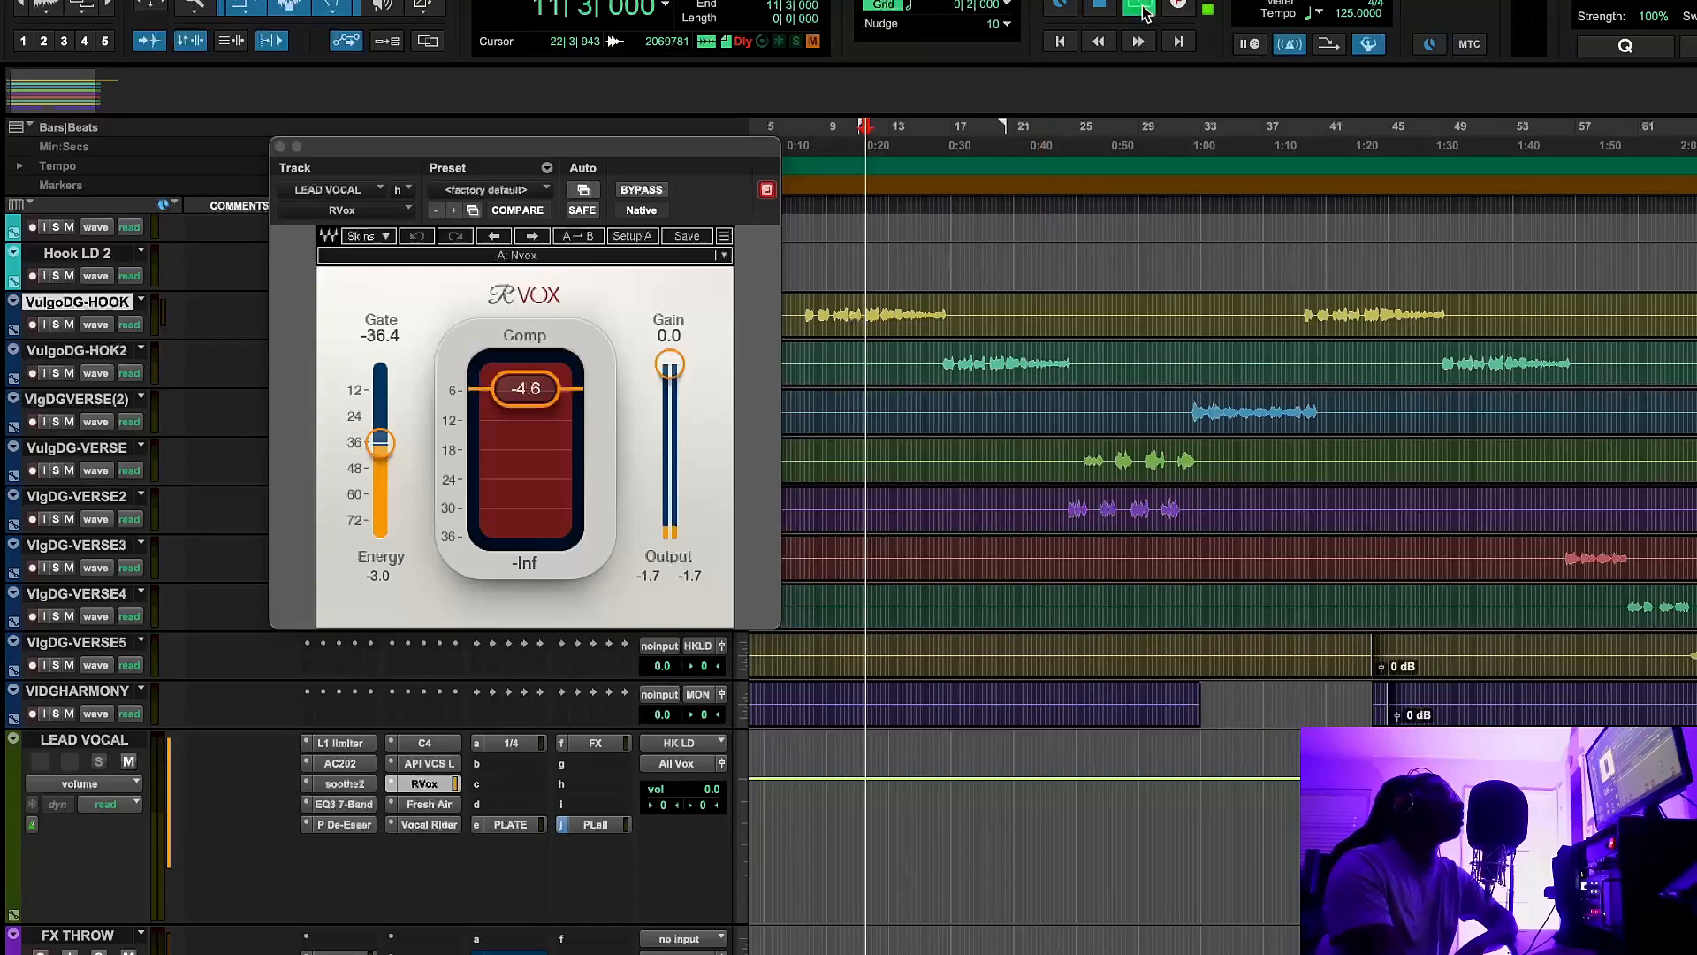
left_click(652, 190)
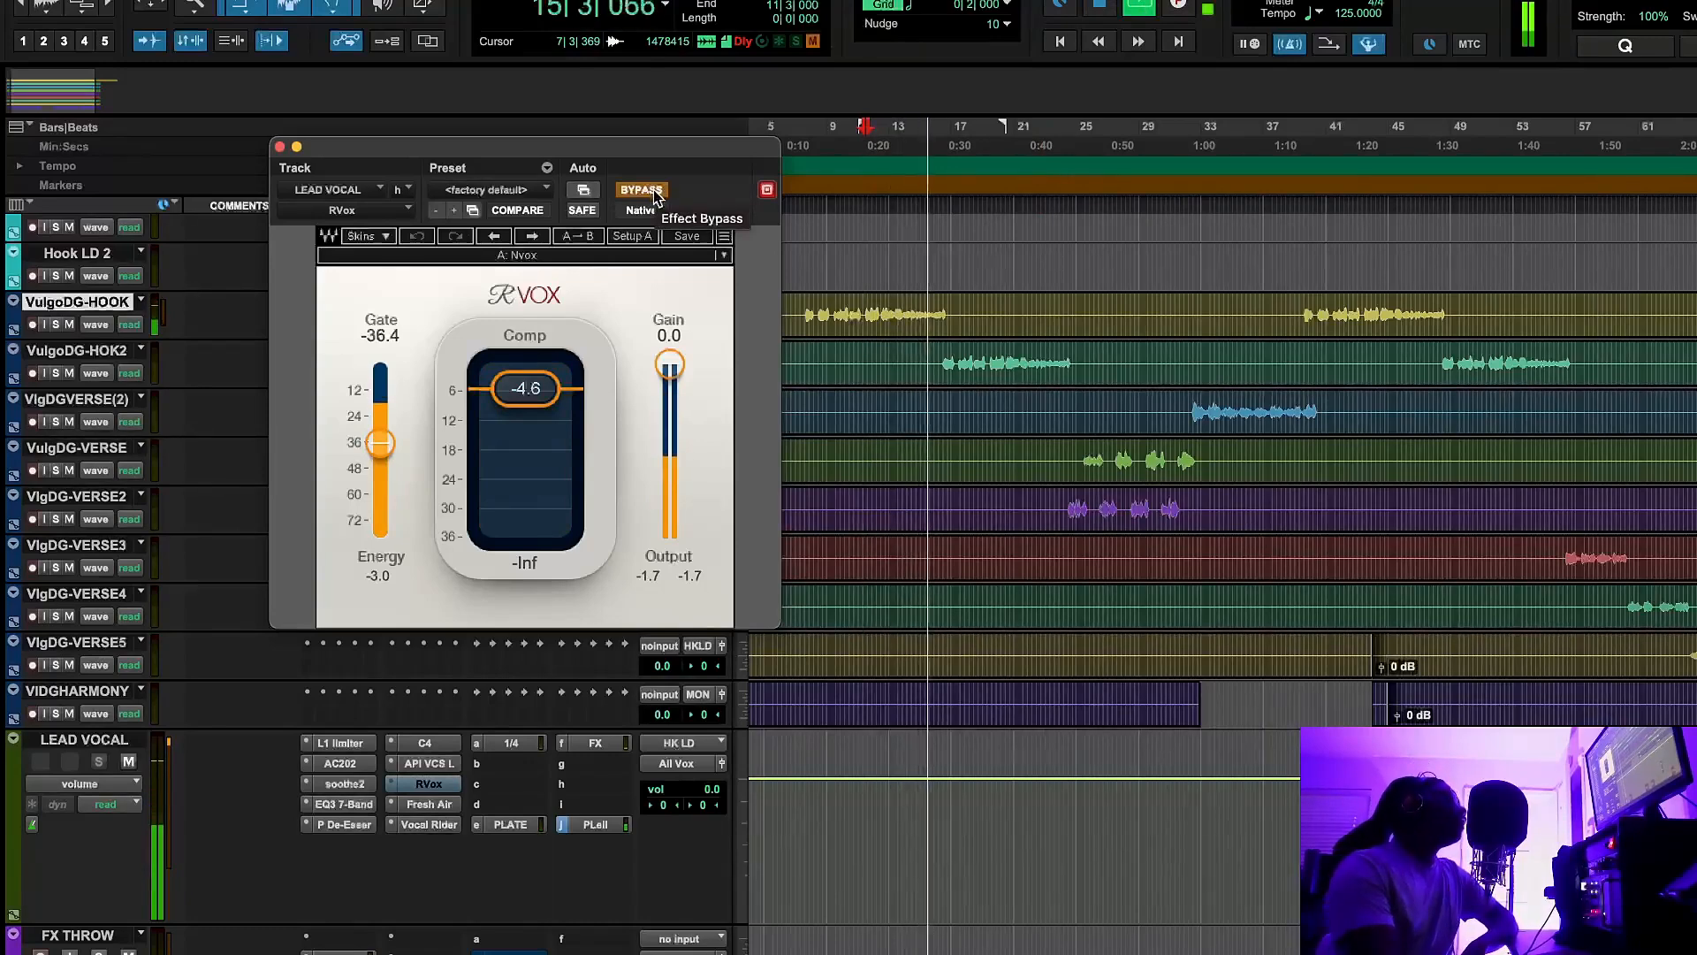
left_click(655, 192)
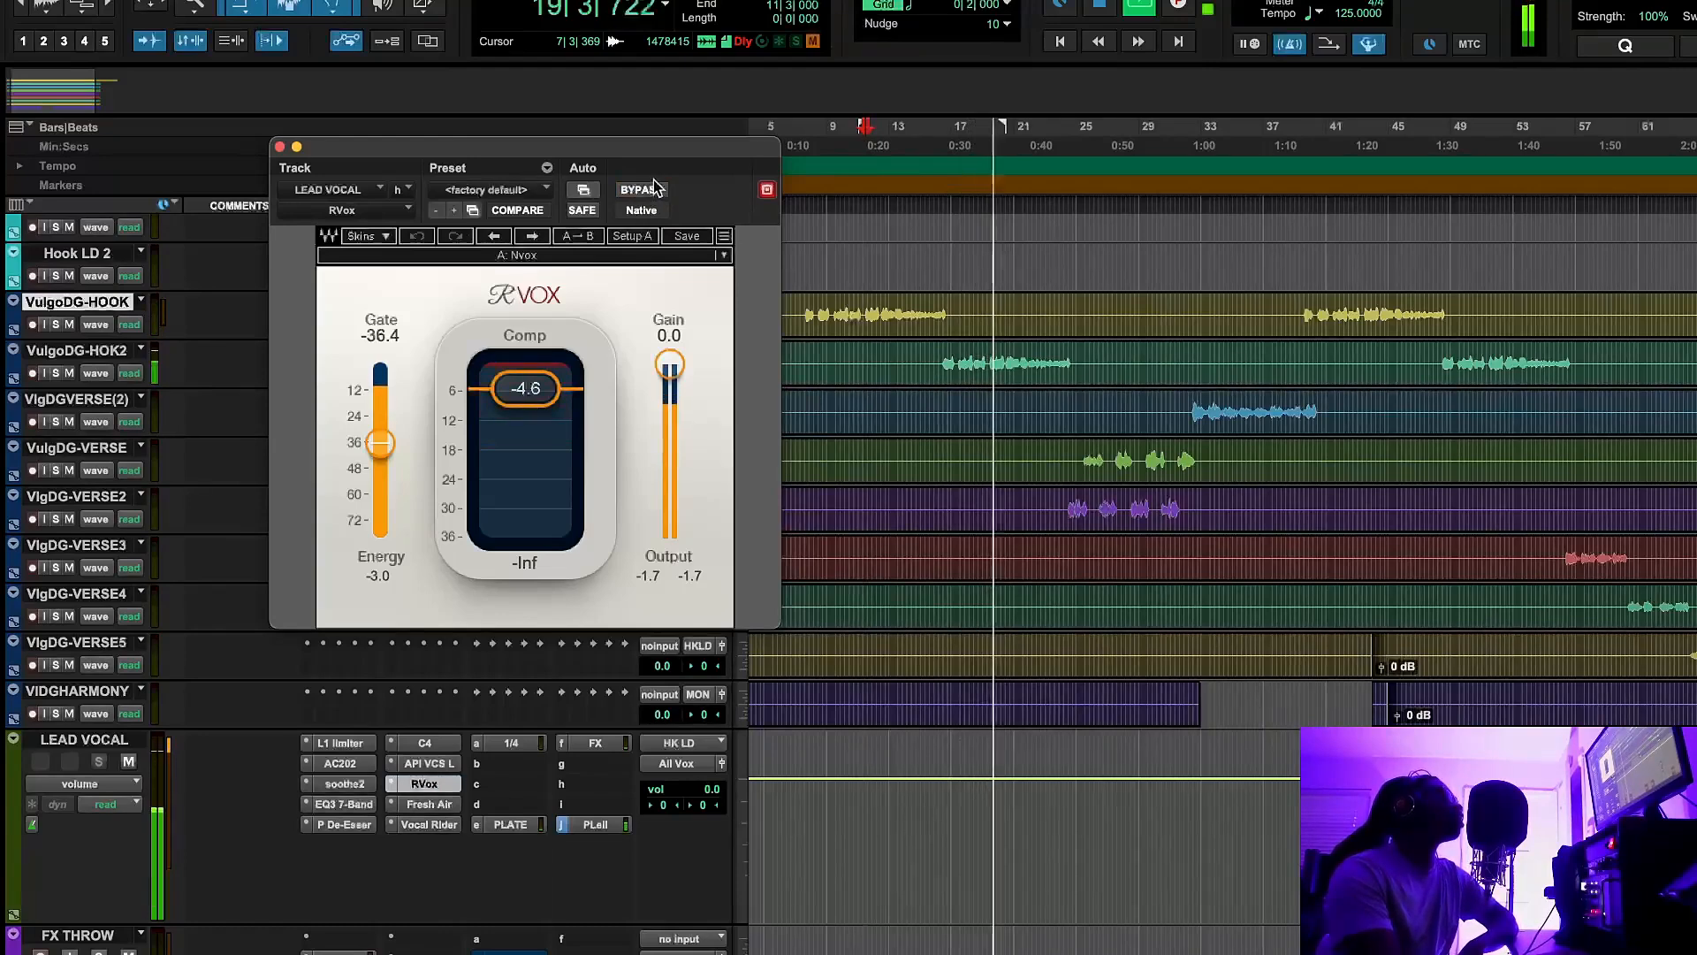
left_click(651, 191)
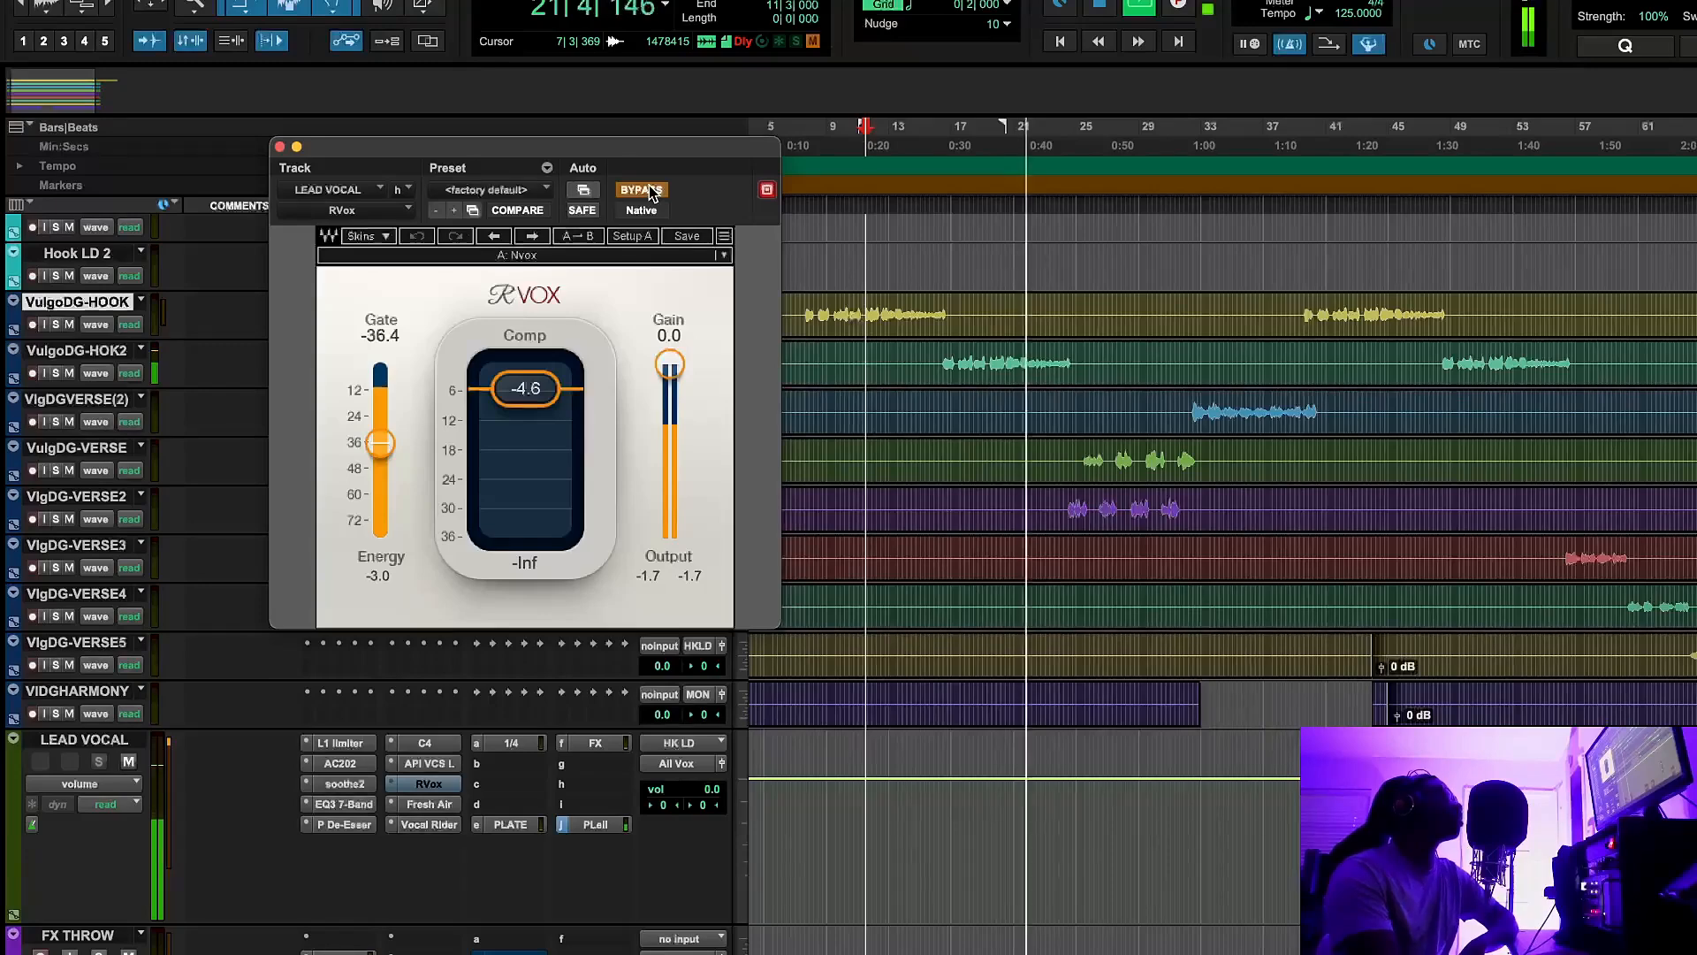
left_click(651, 191)
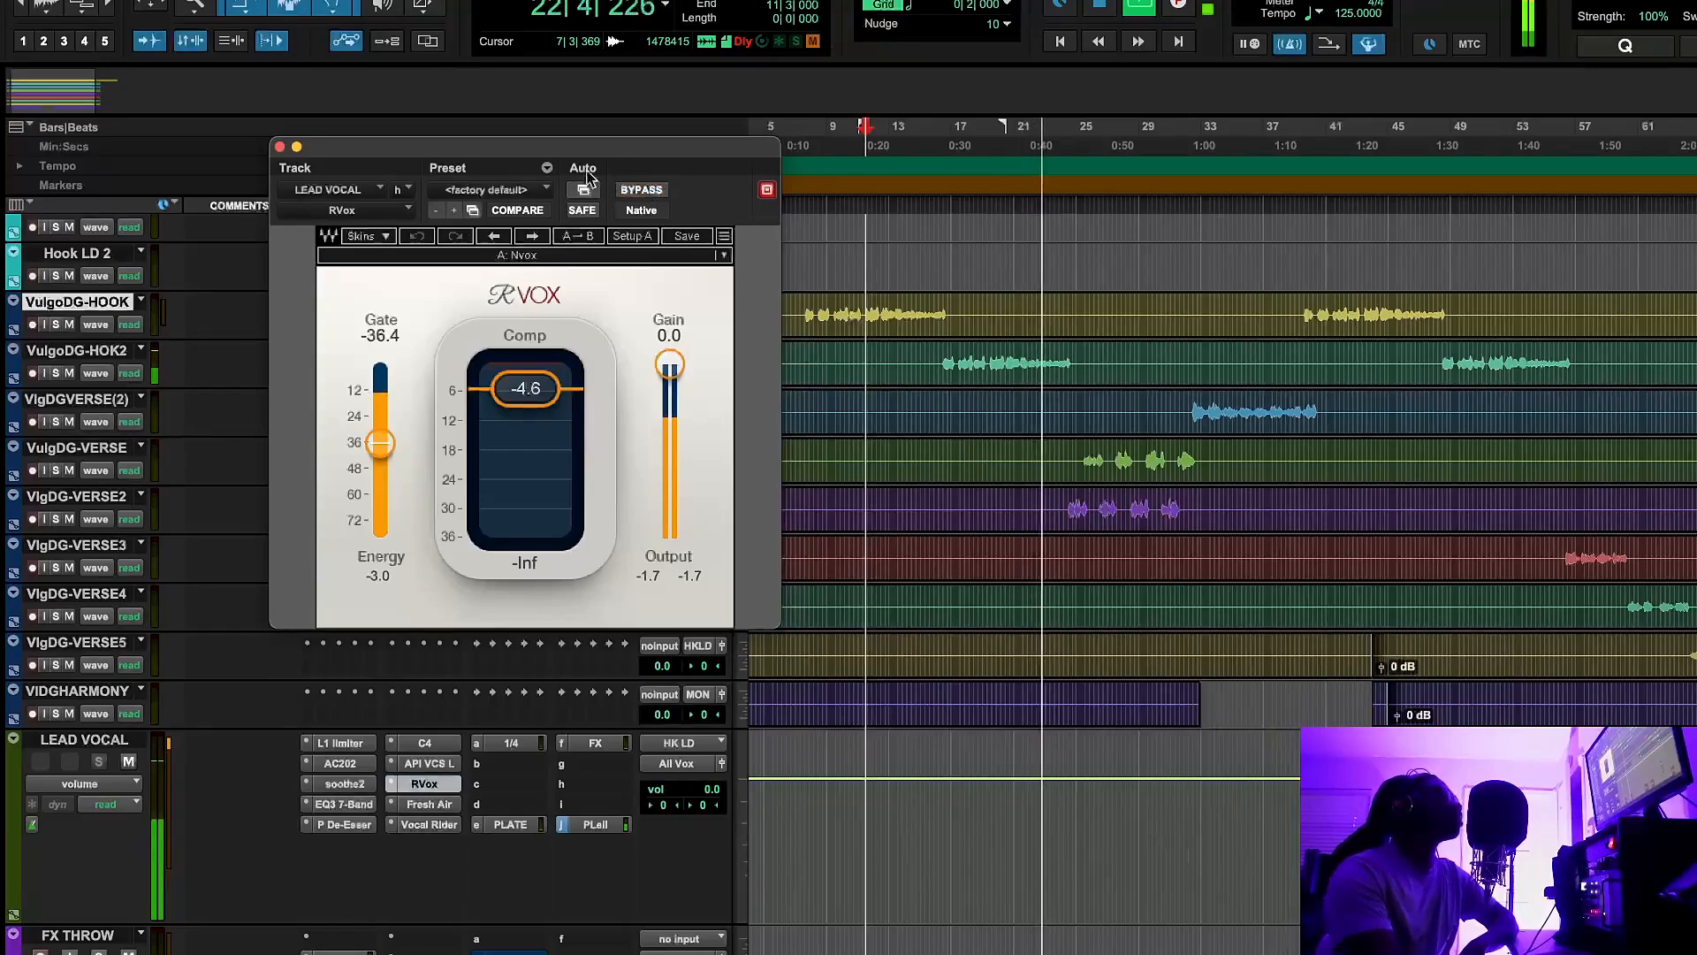
left_click(1099, 9)
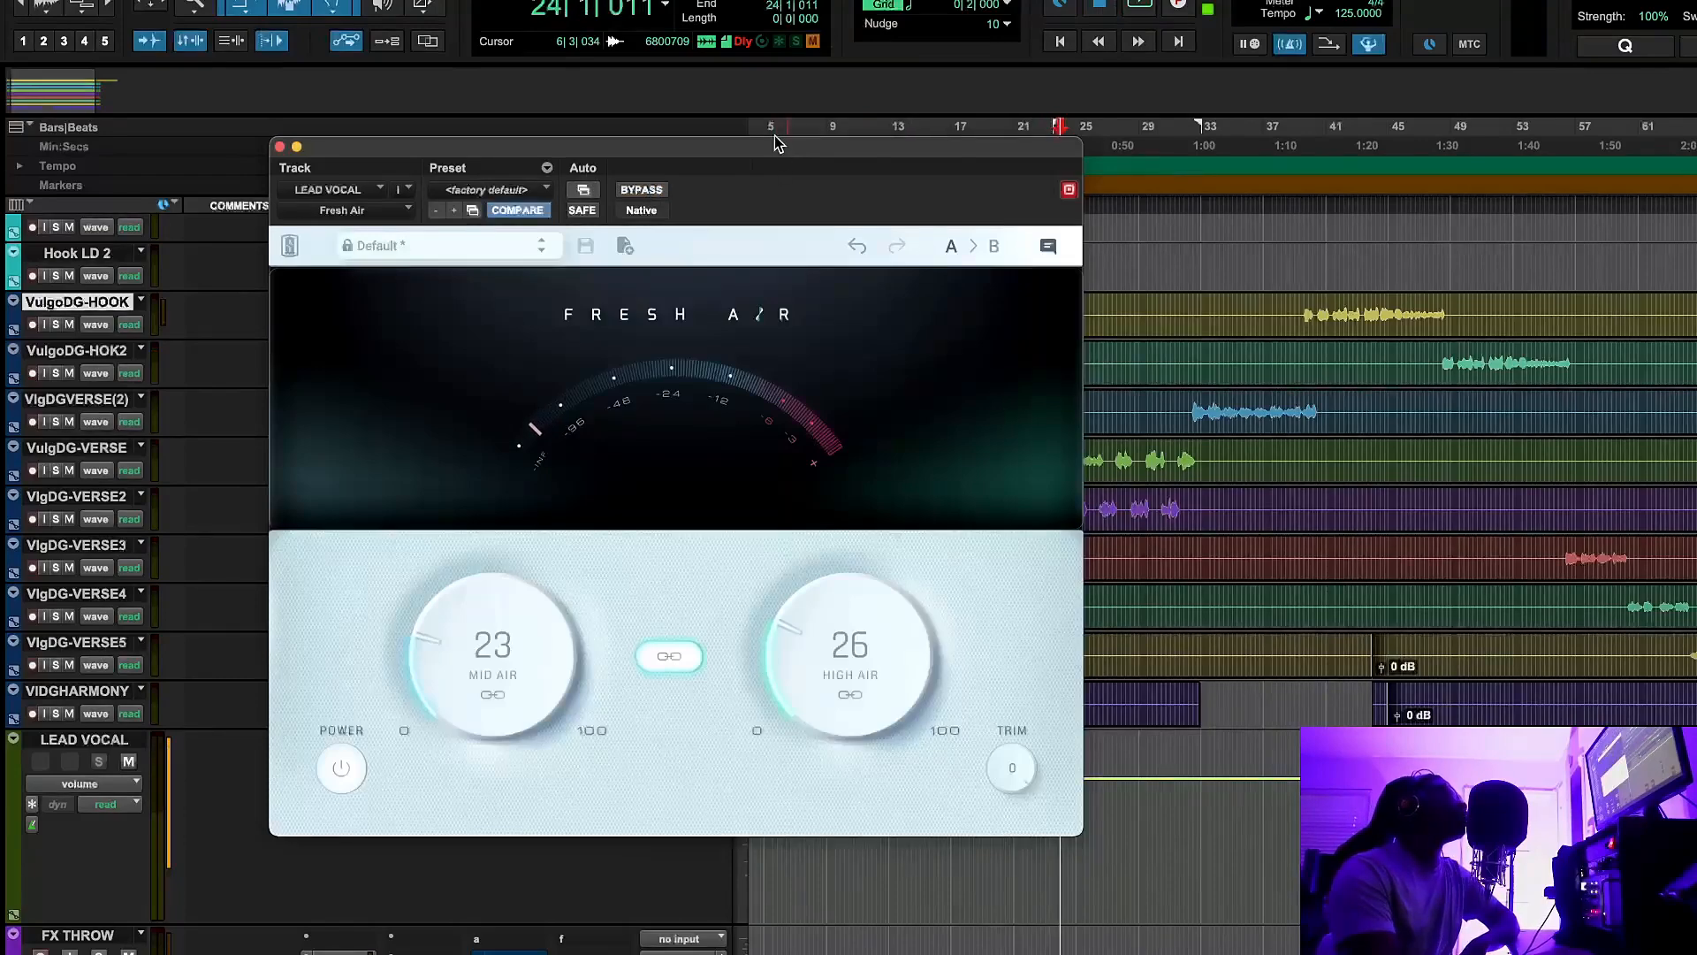
Move the LEAD VOCAL Fresh Air window clear of the timeline and place the playback start at bar 39, beat 3
left_click_drag(777, 143, 649, 181)
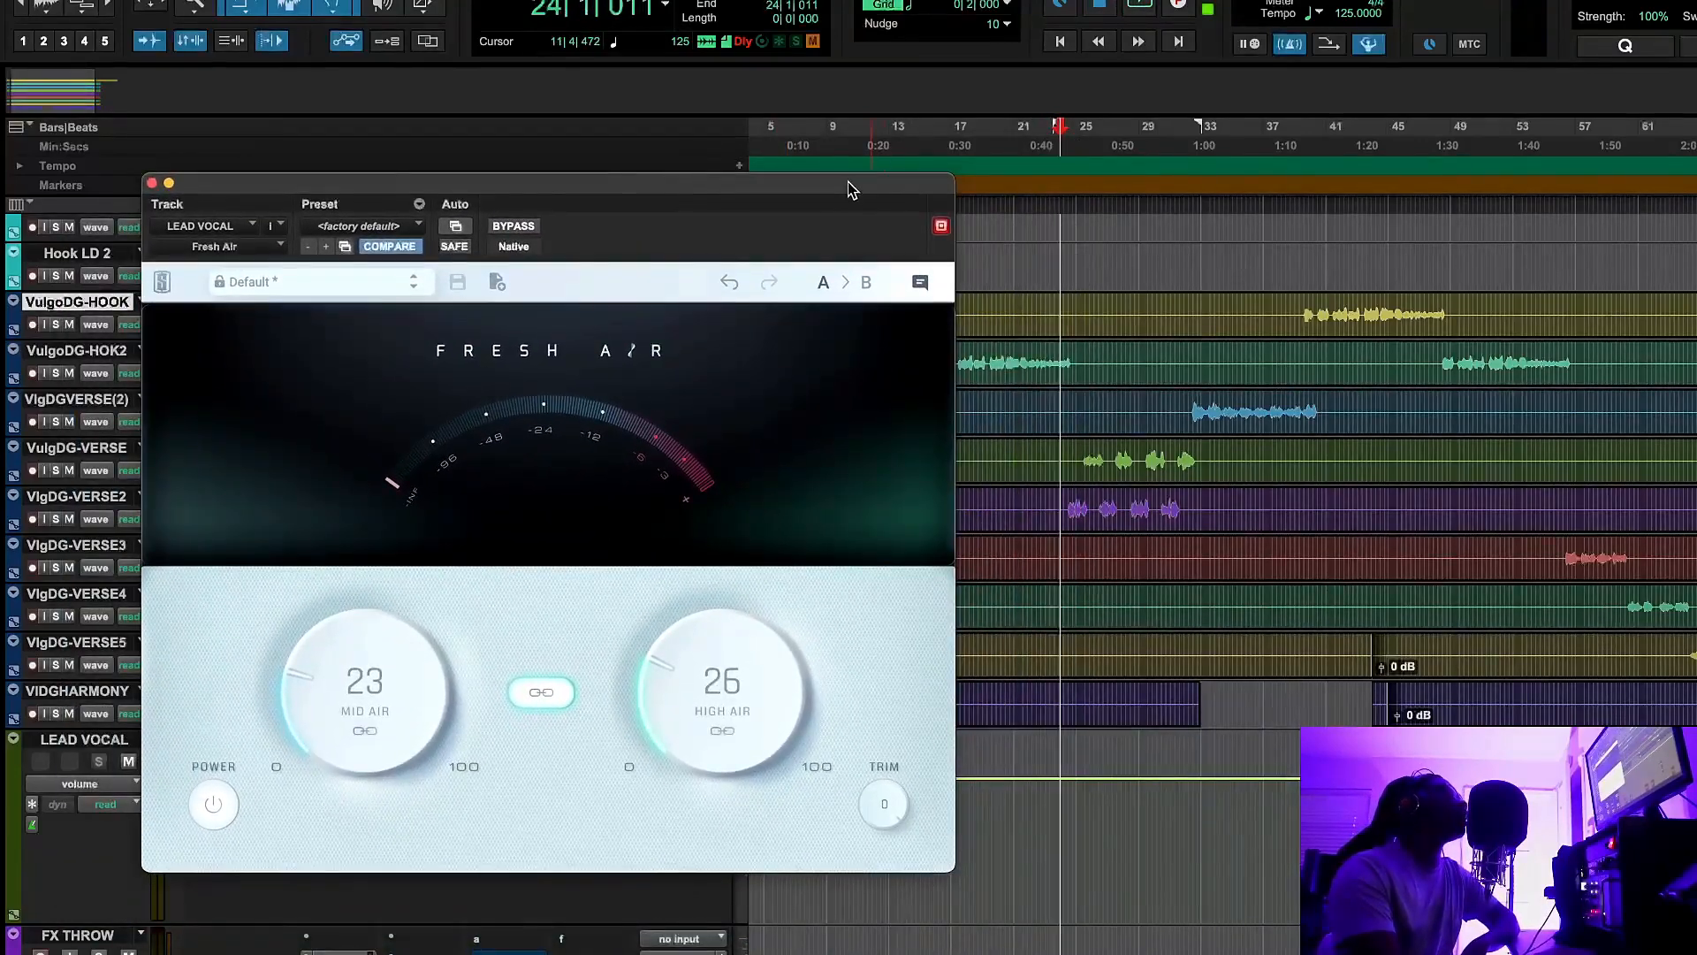
left_click_drag(849, 182, 793, 202)
left_click(950, 146)
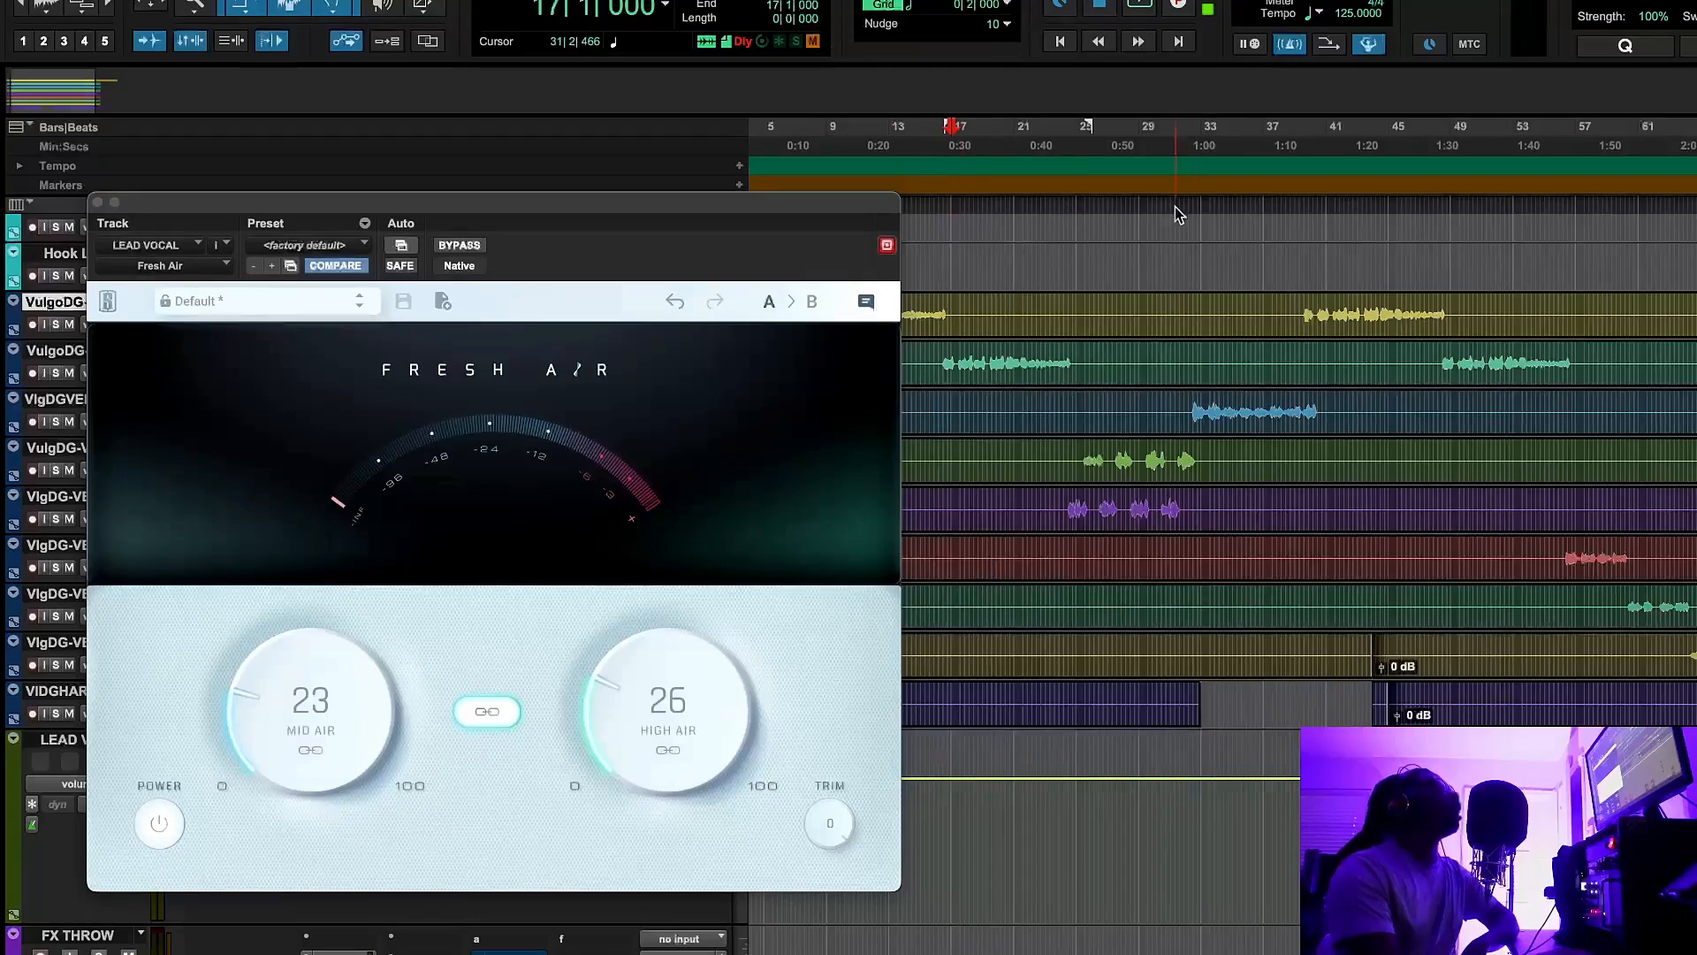
left_click(1303, 172)
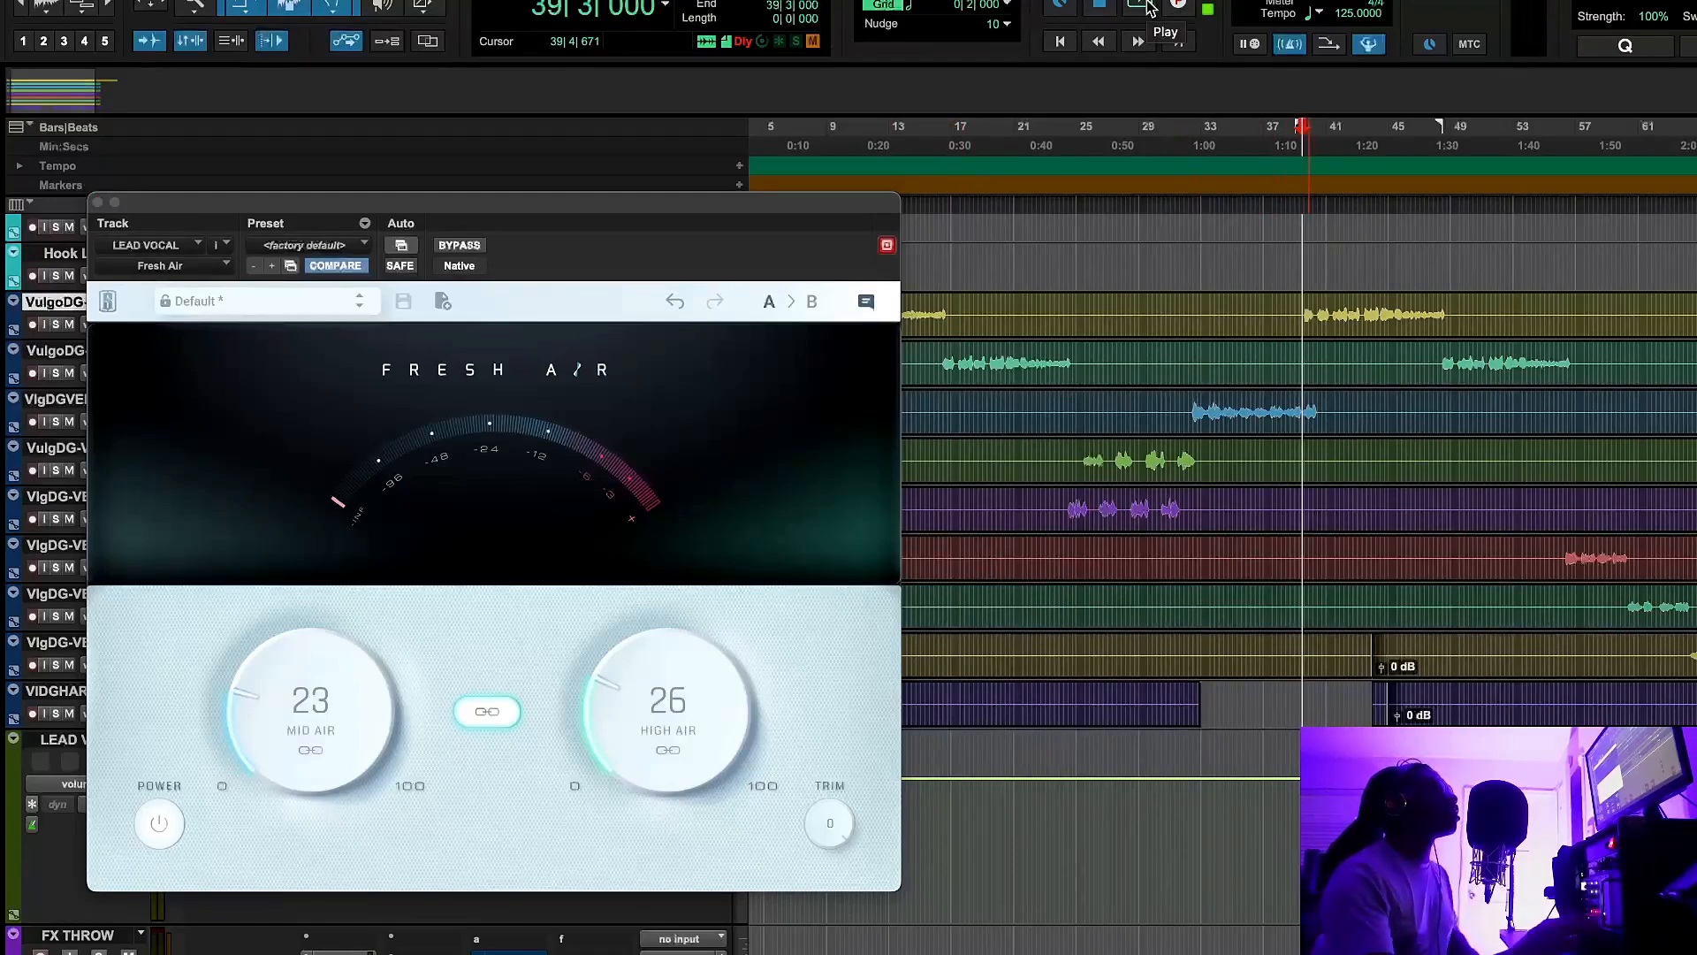
Play the hook, compare the lead vocal with Fresh Air bypassed and active, and close the plug-in
left_click(1146, 9)
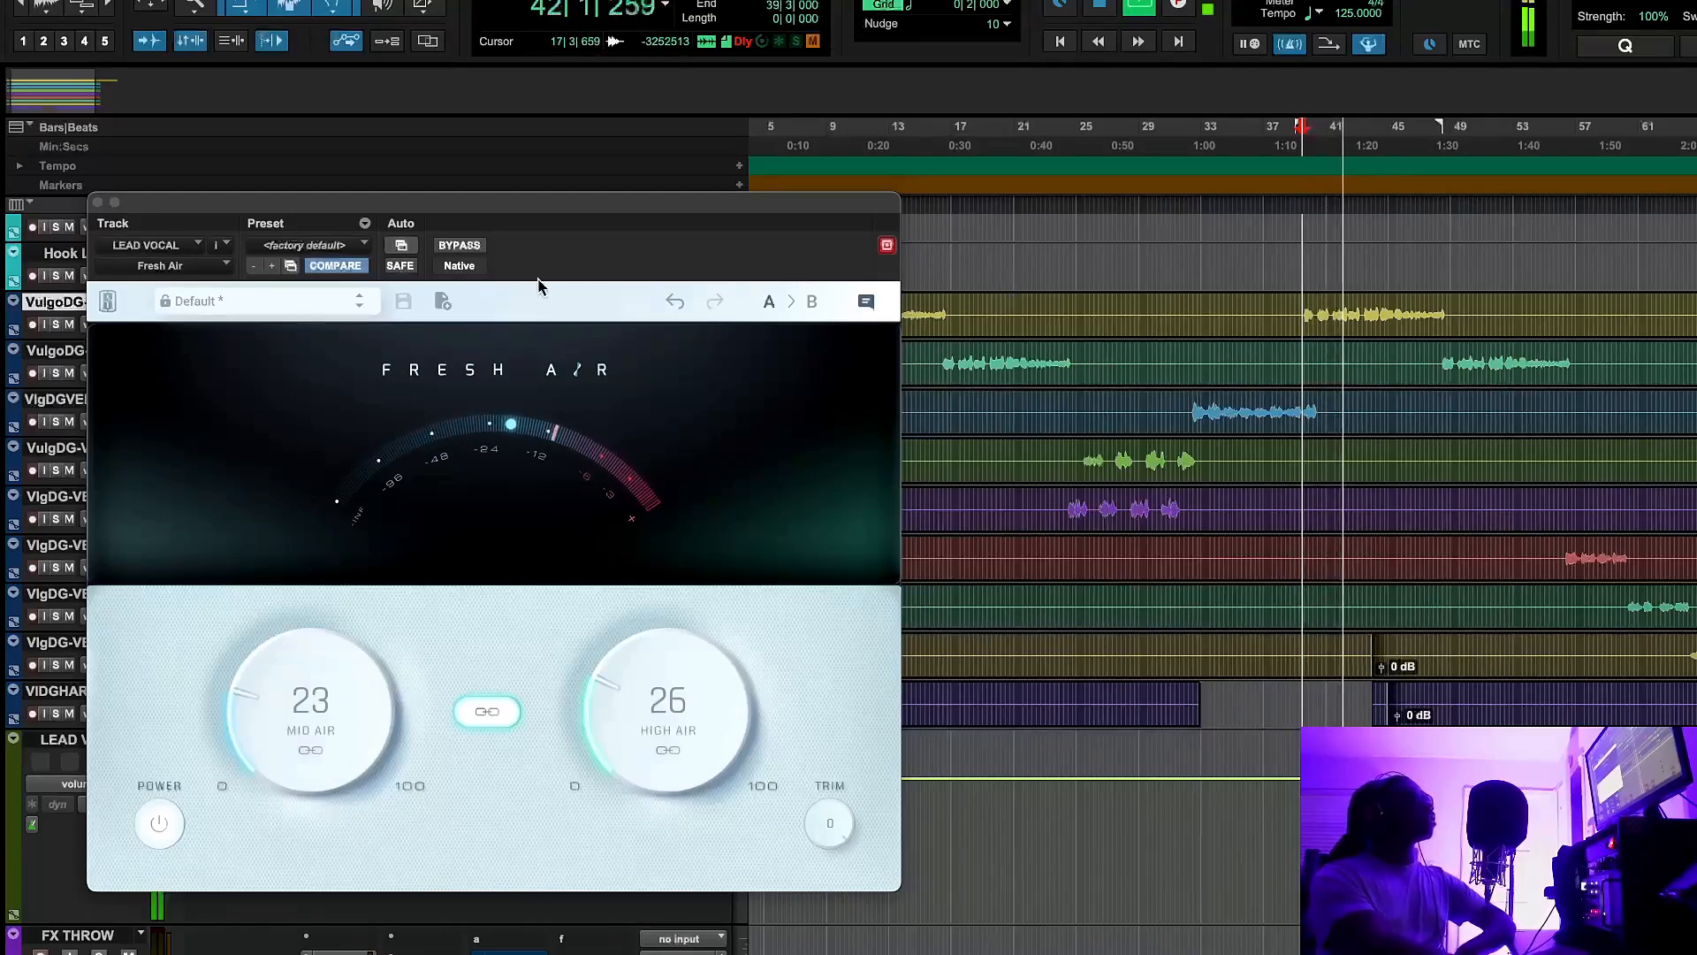
left_click(452, 247)
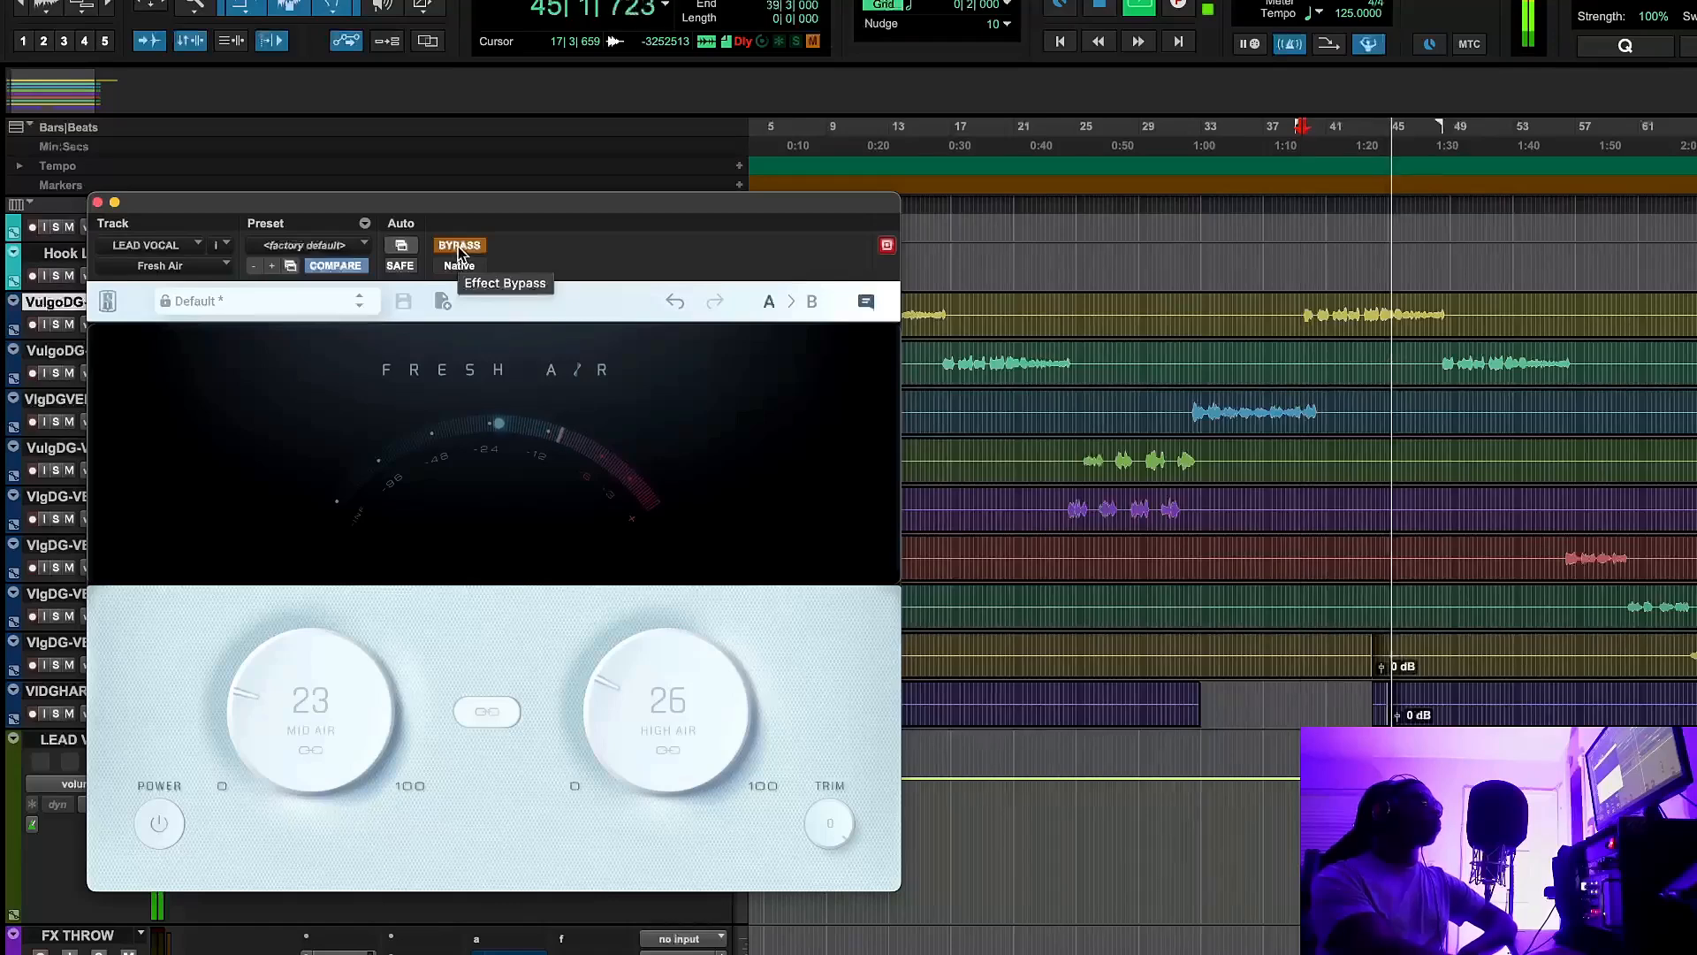
left_click(459, 247)
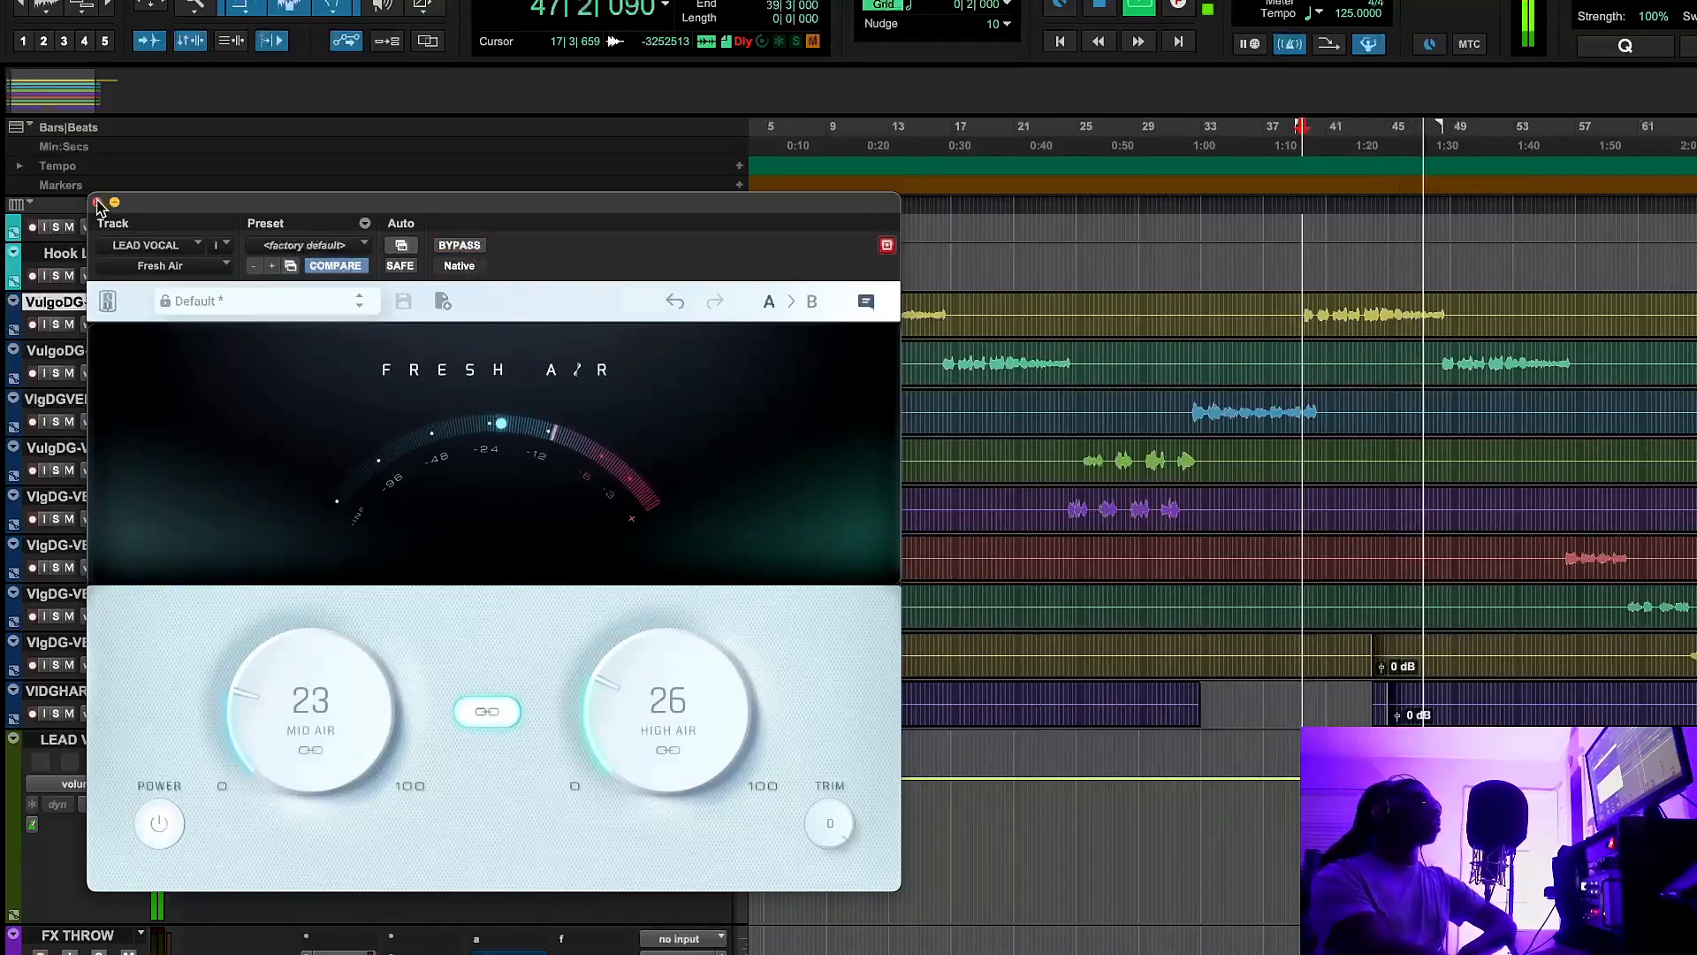
left_click(462, 245)
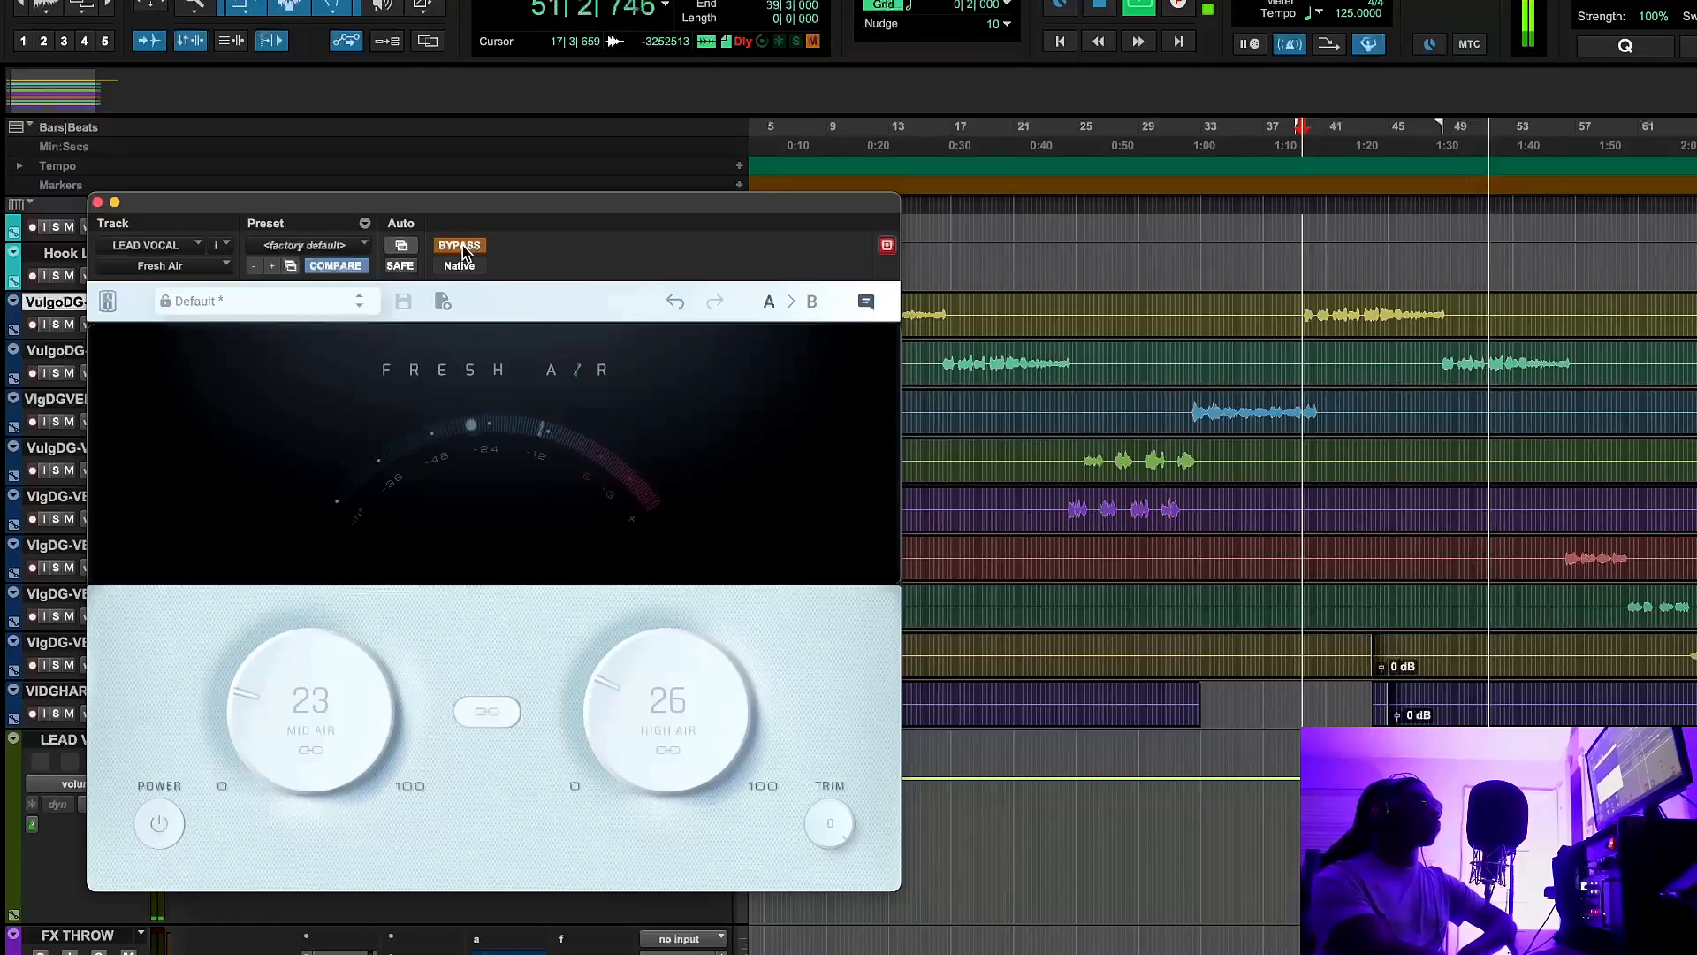
left_click(460, 245)
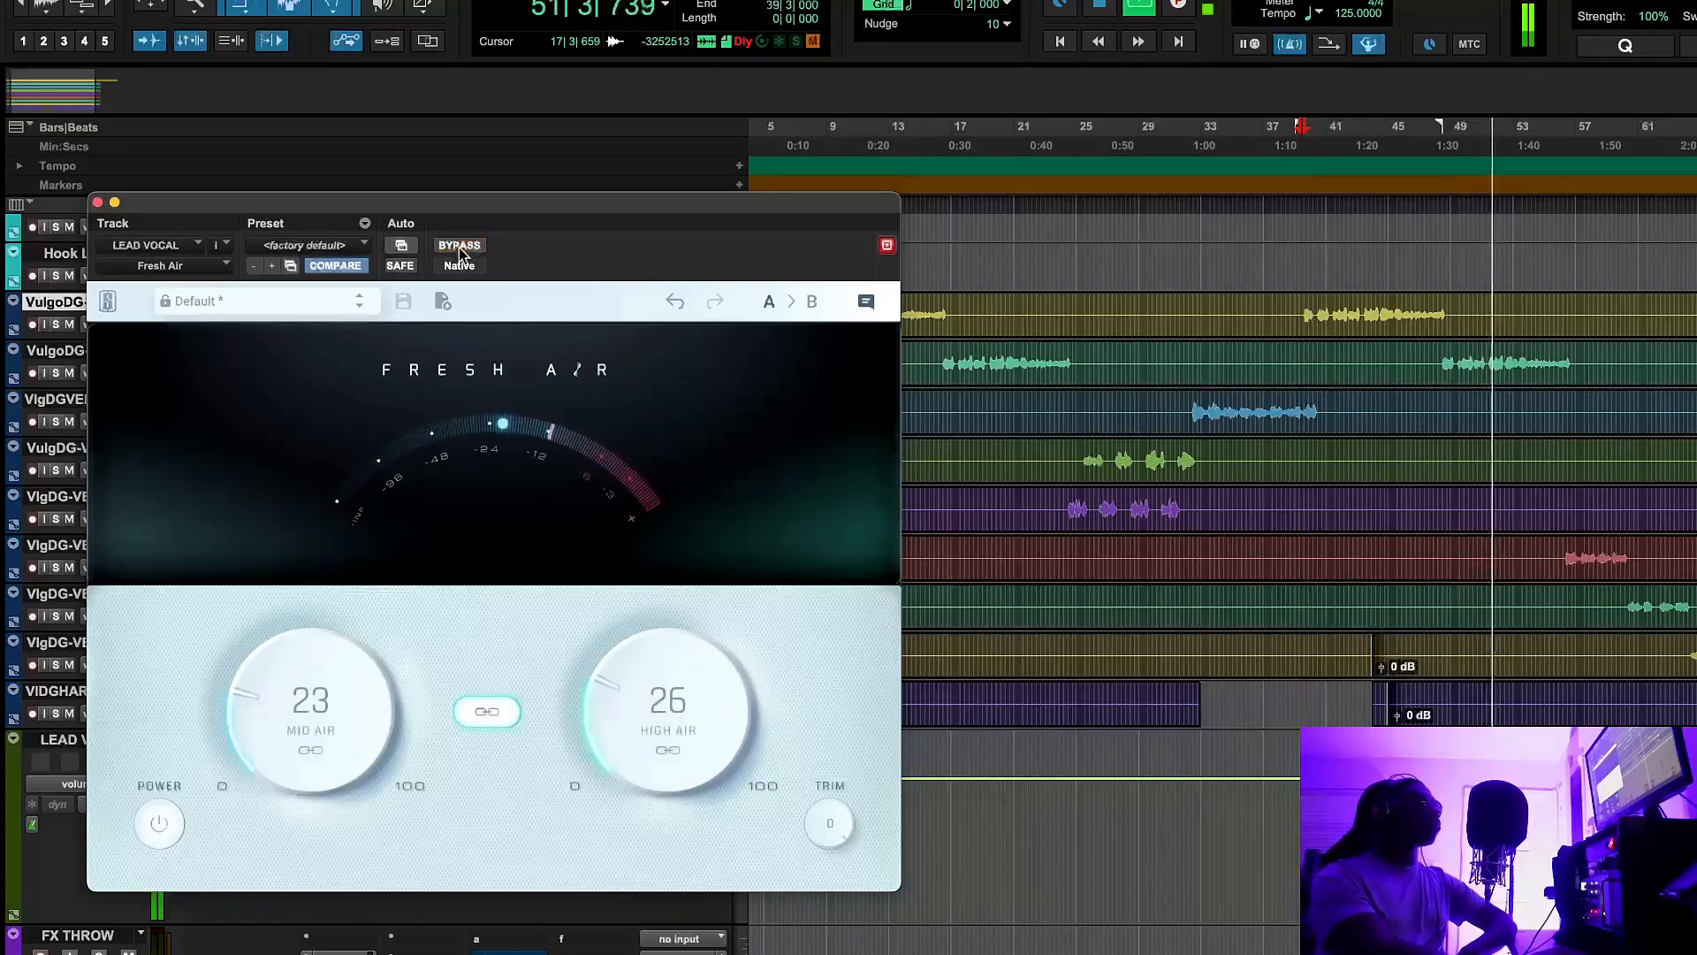
left_click(97, 203)
Inspect the Vocal Rider on LEAD VOCAL and the StudioRack insert on FX THROW, closing each plug-in after viewing
left_click(399, 823)
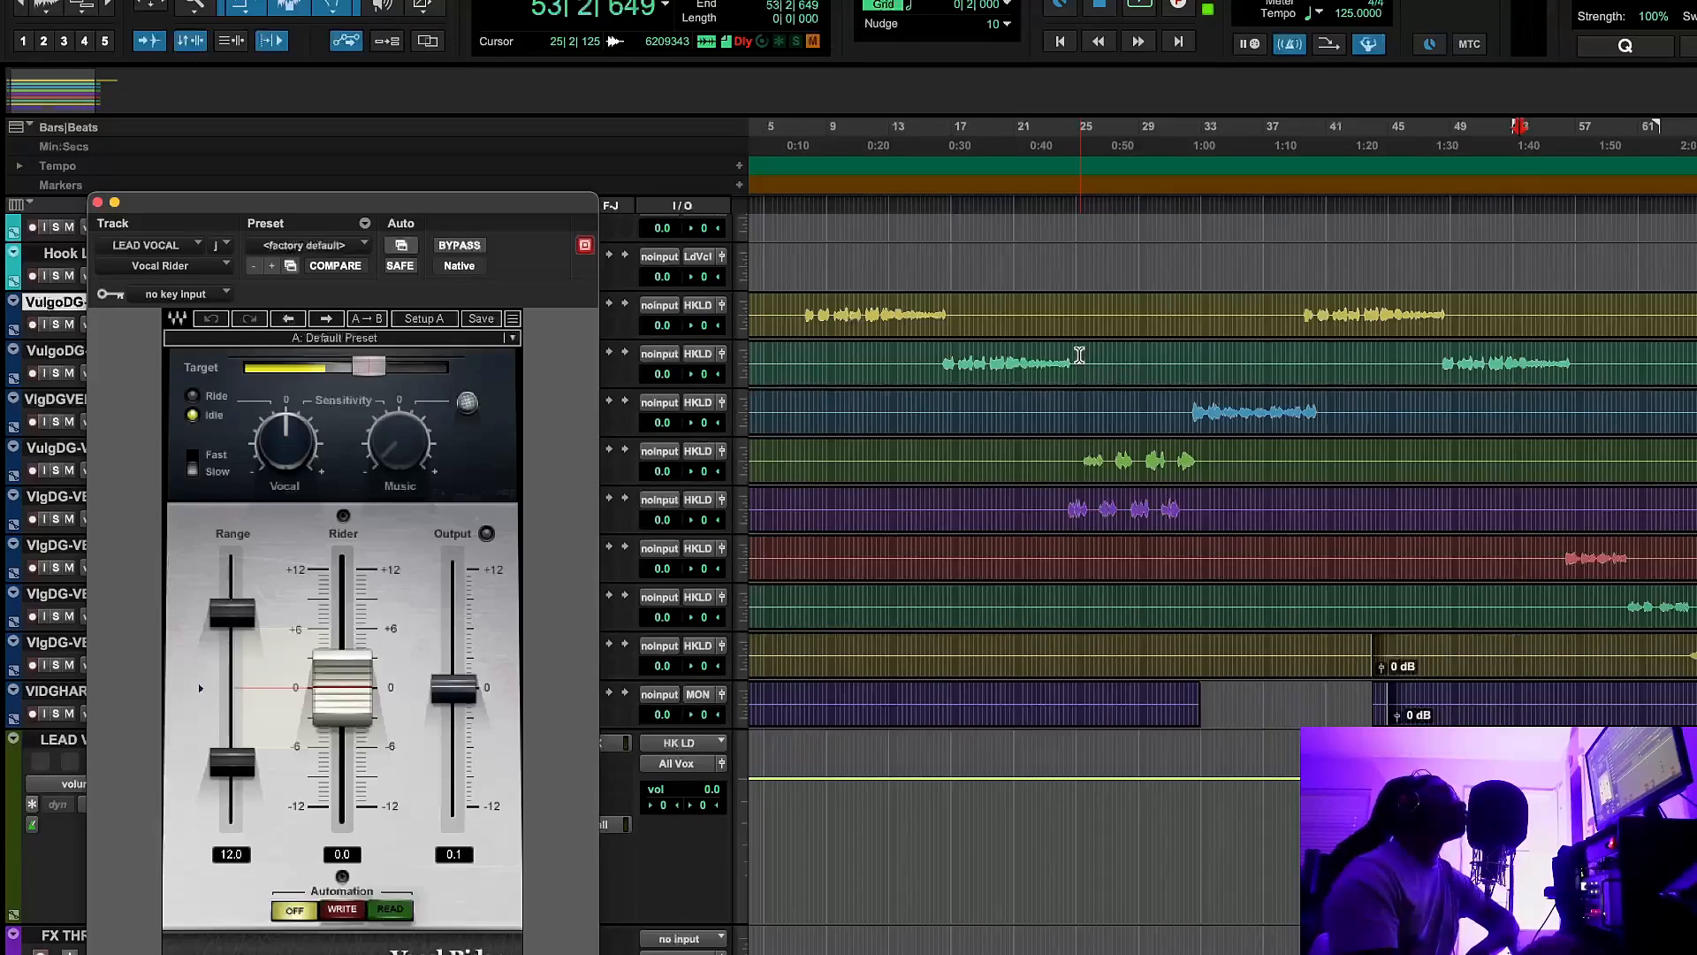
left_click(97, 202)
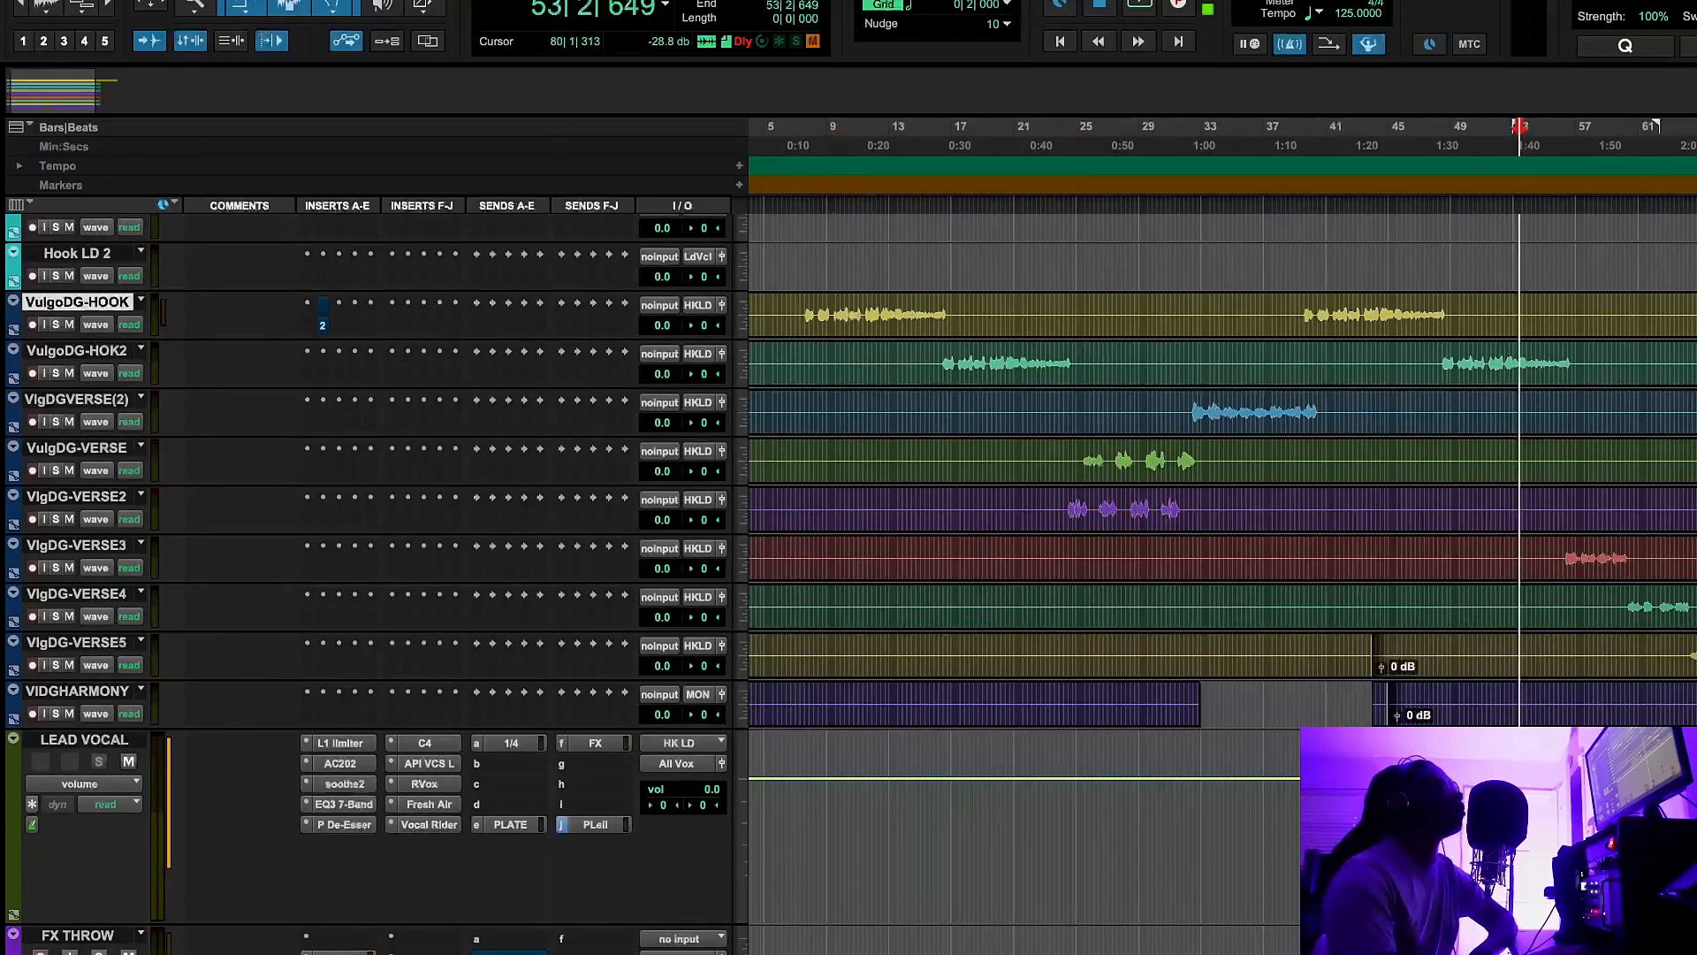
scroll(882, 288, "down", 5)
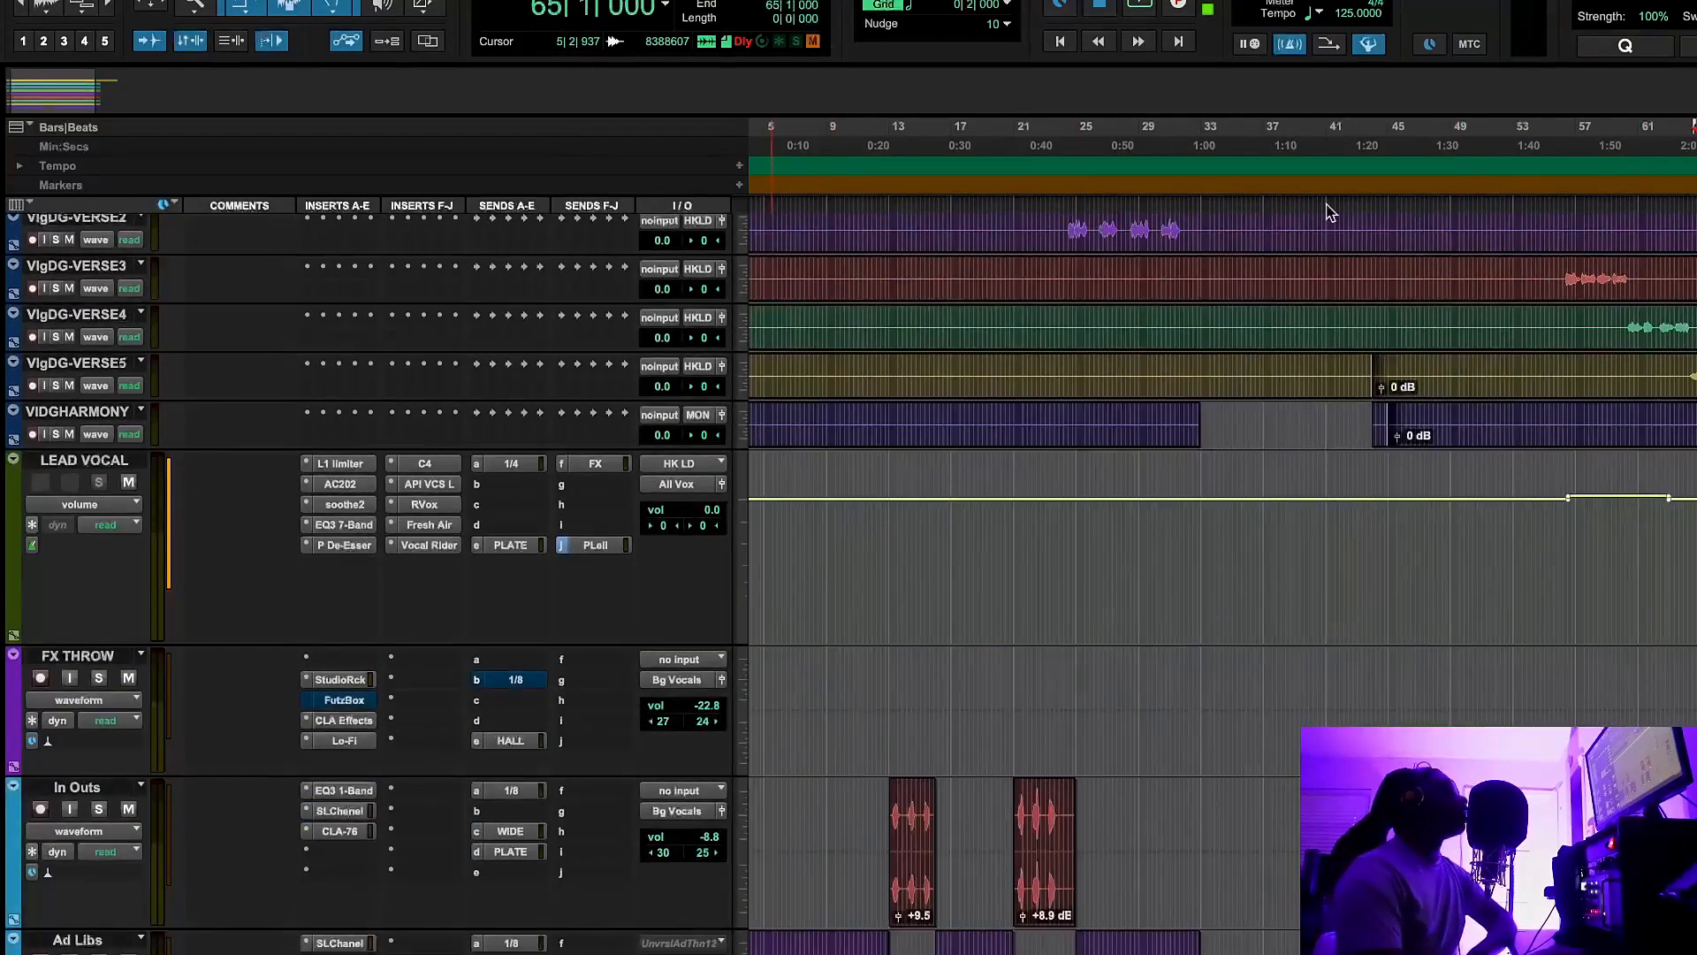
left_click(344, 679)
left_click(98, 204)
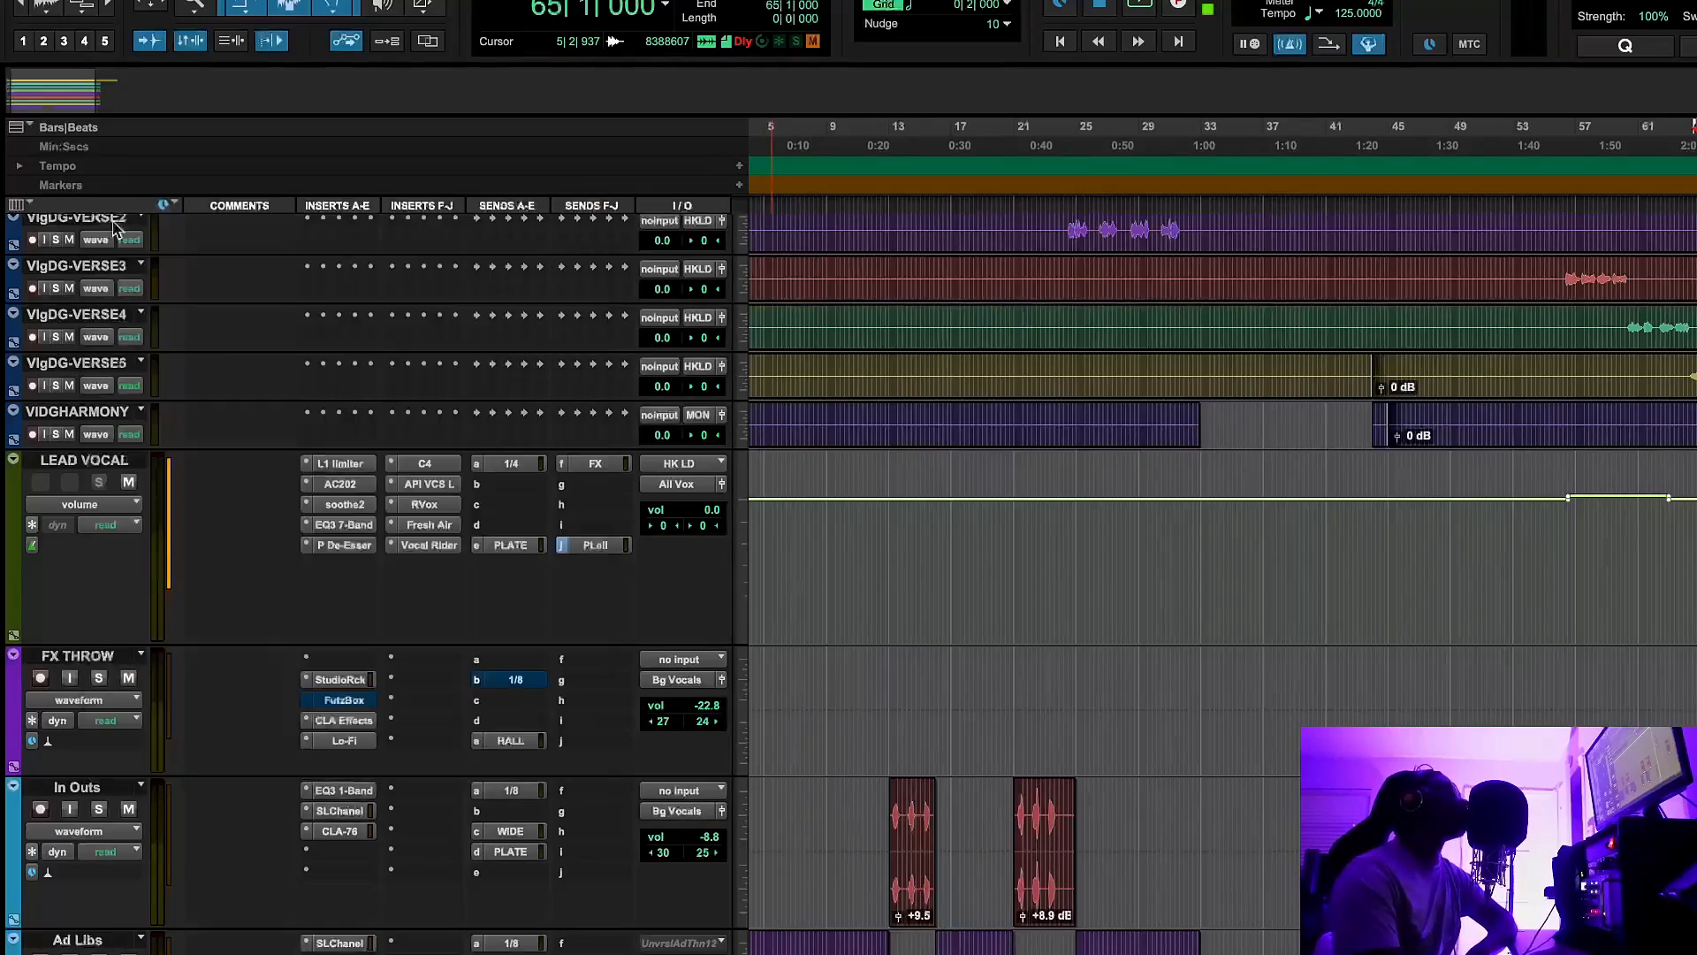
Open CLA Effects on FX THROW, play the throw clip from bar 65, and close the plug-in after stopping
left_click(345, 720)
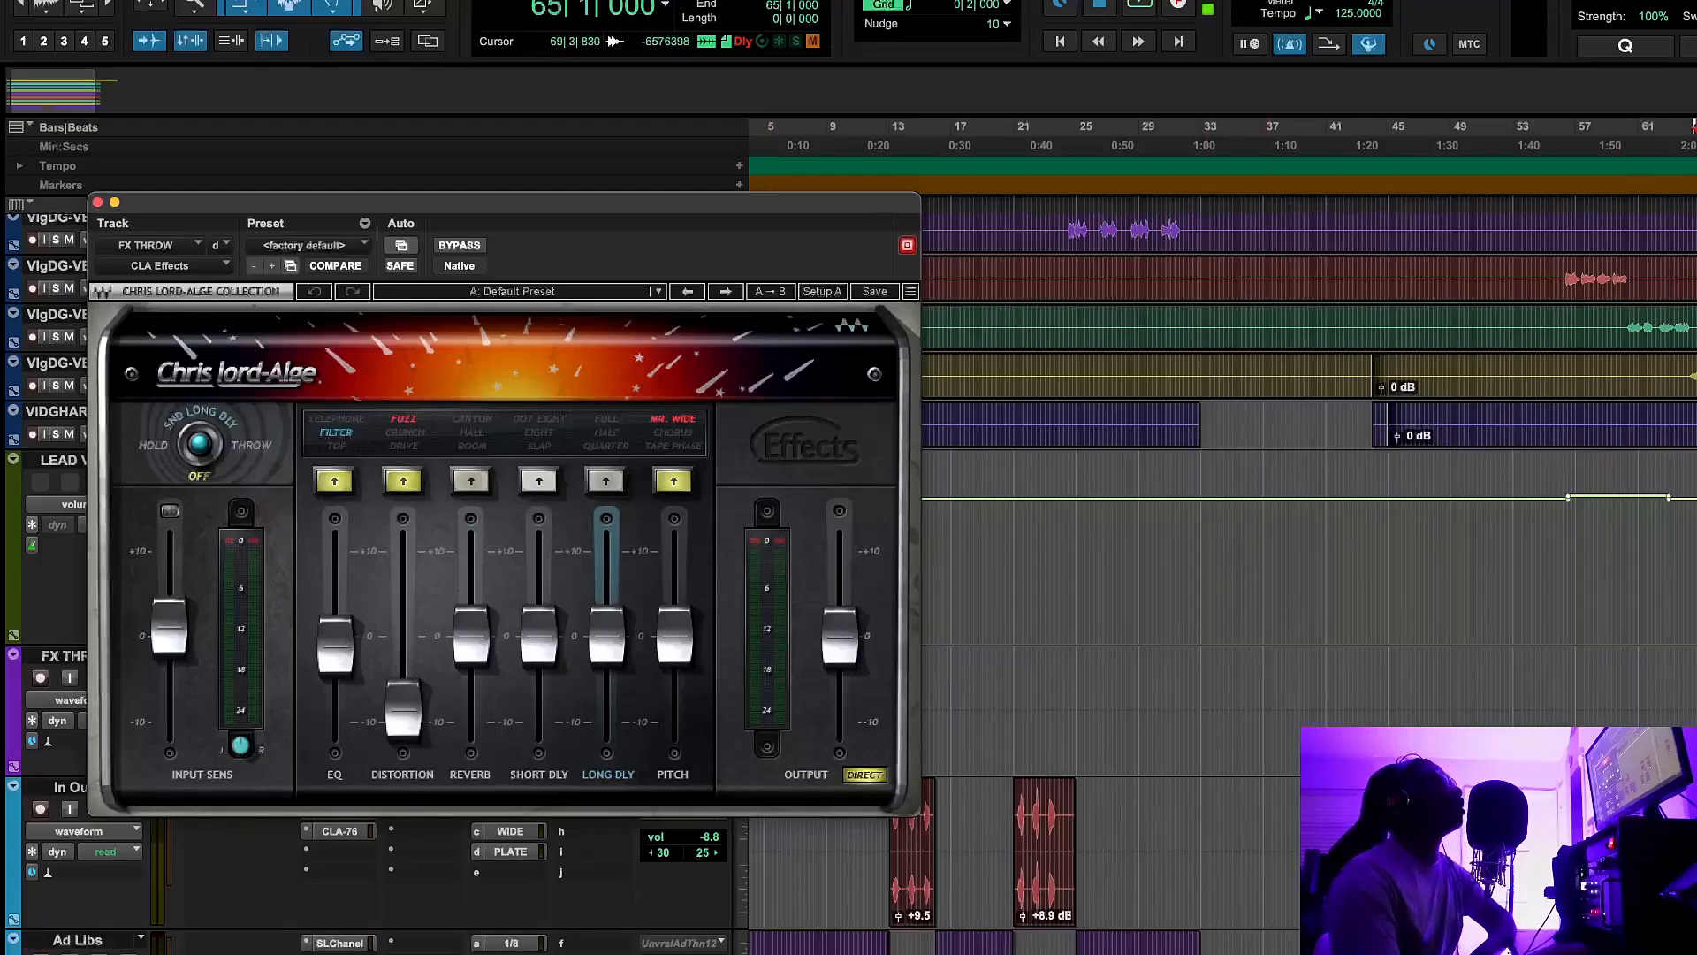
scroll(1308, 575, "right", 8)
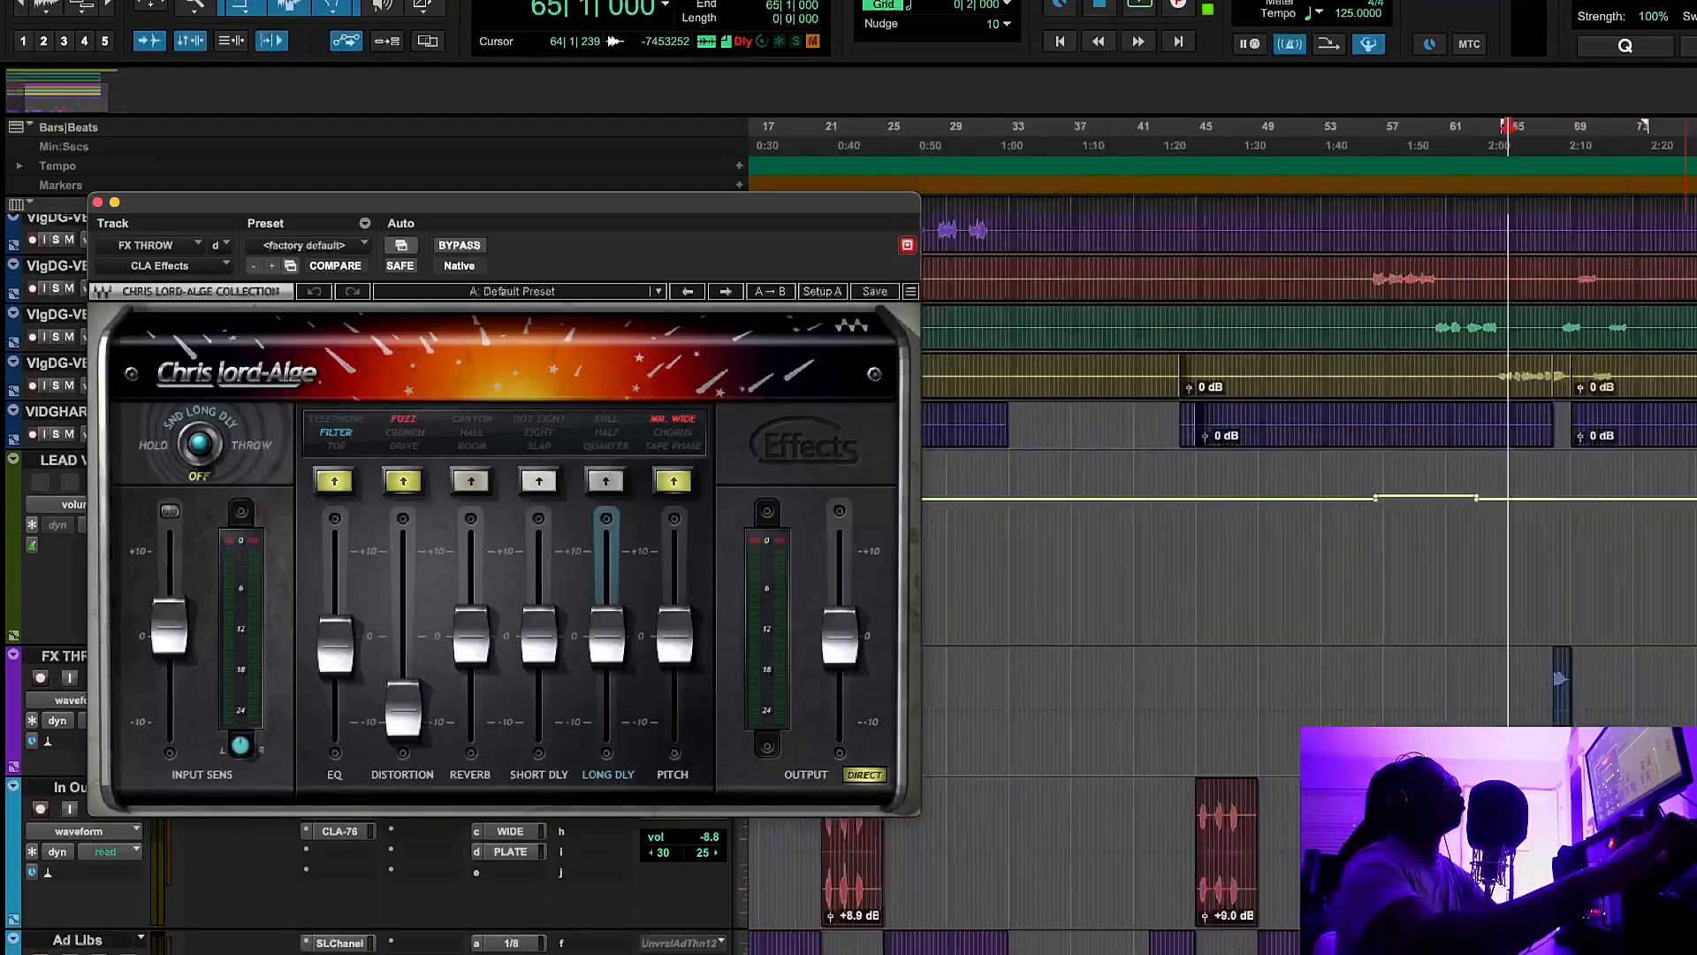
key("r")
key("r")
scroll(1667, 580, "down", 3)
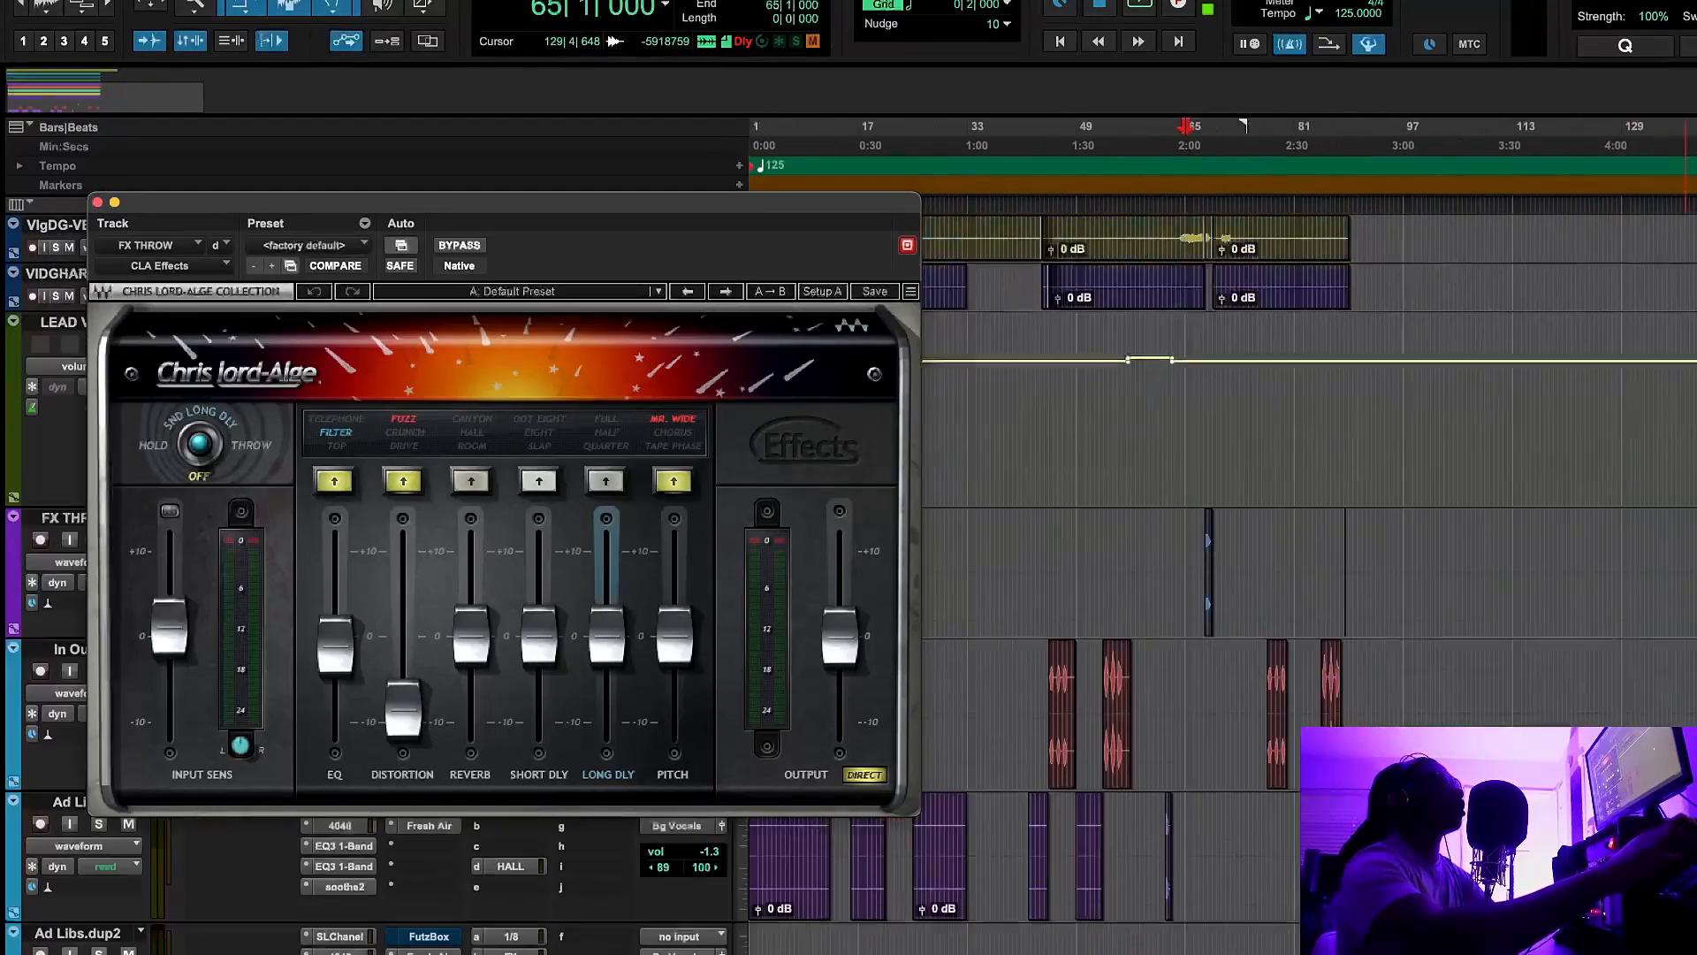
key("space")
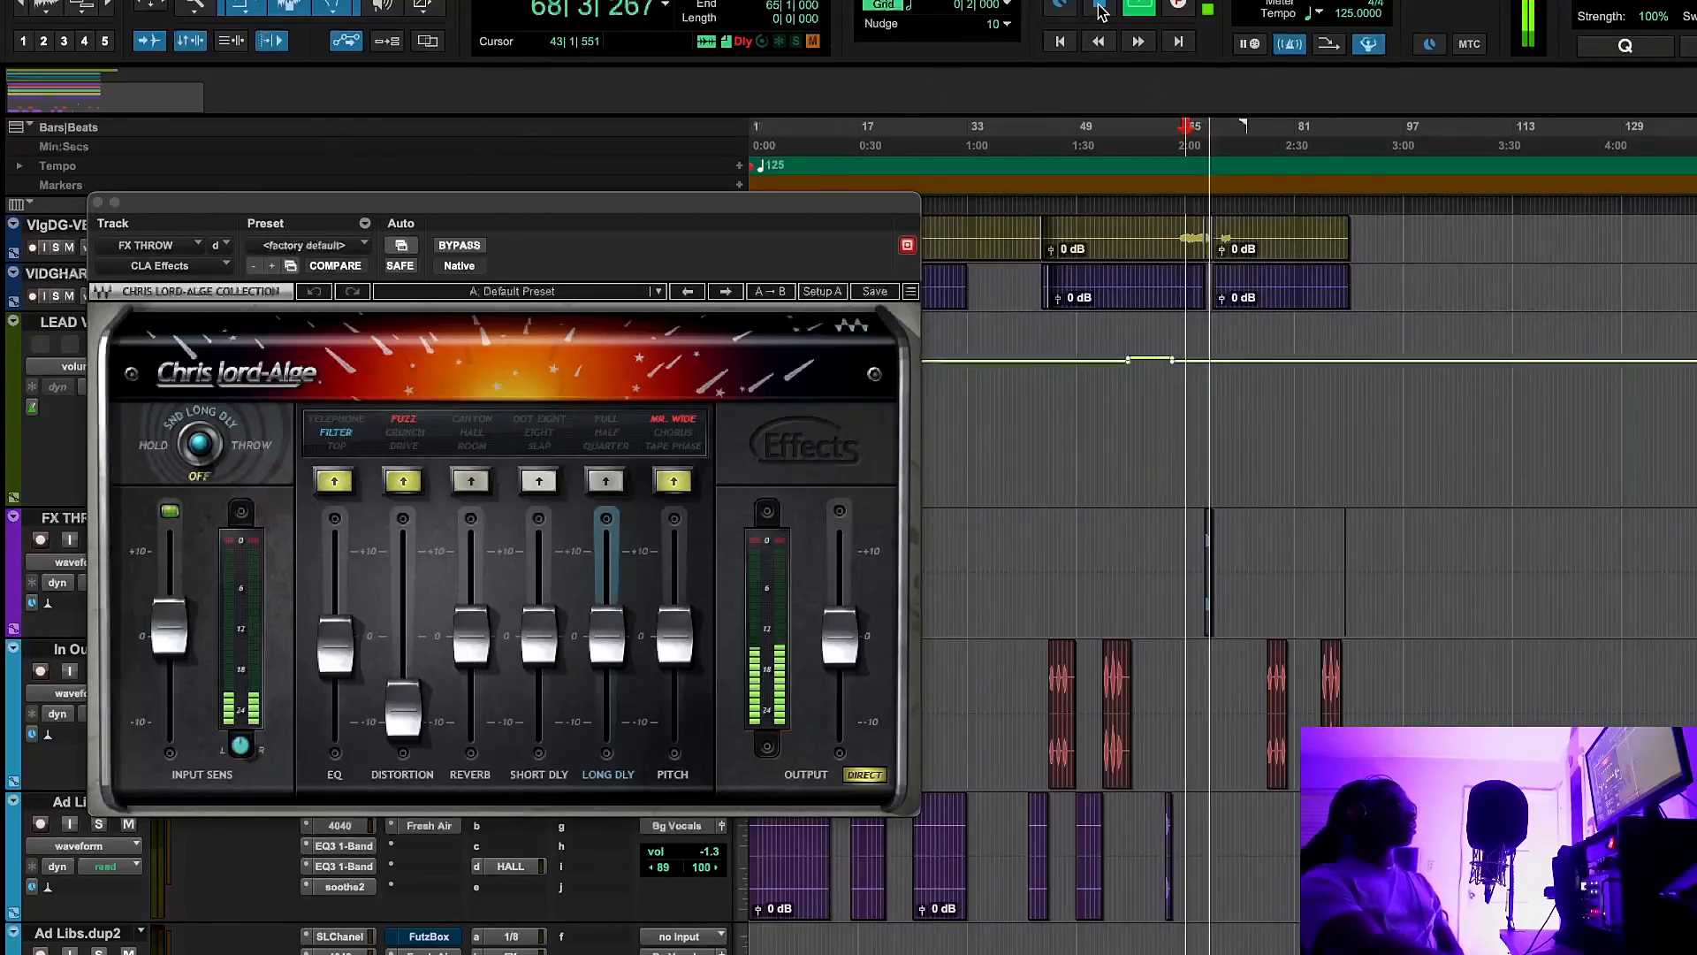
key("space")
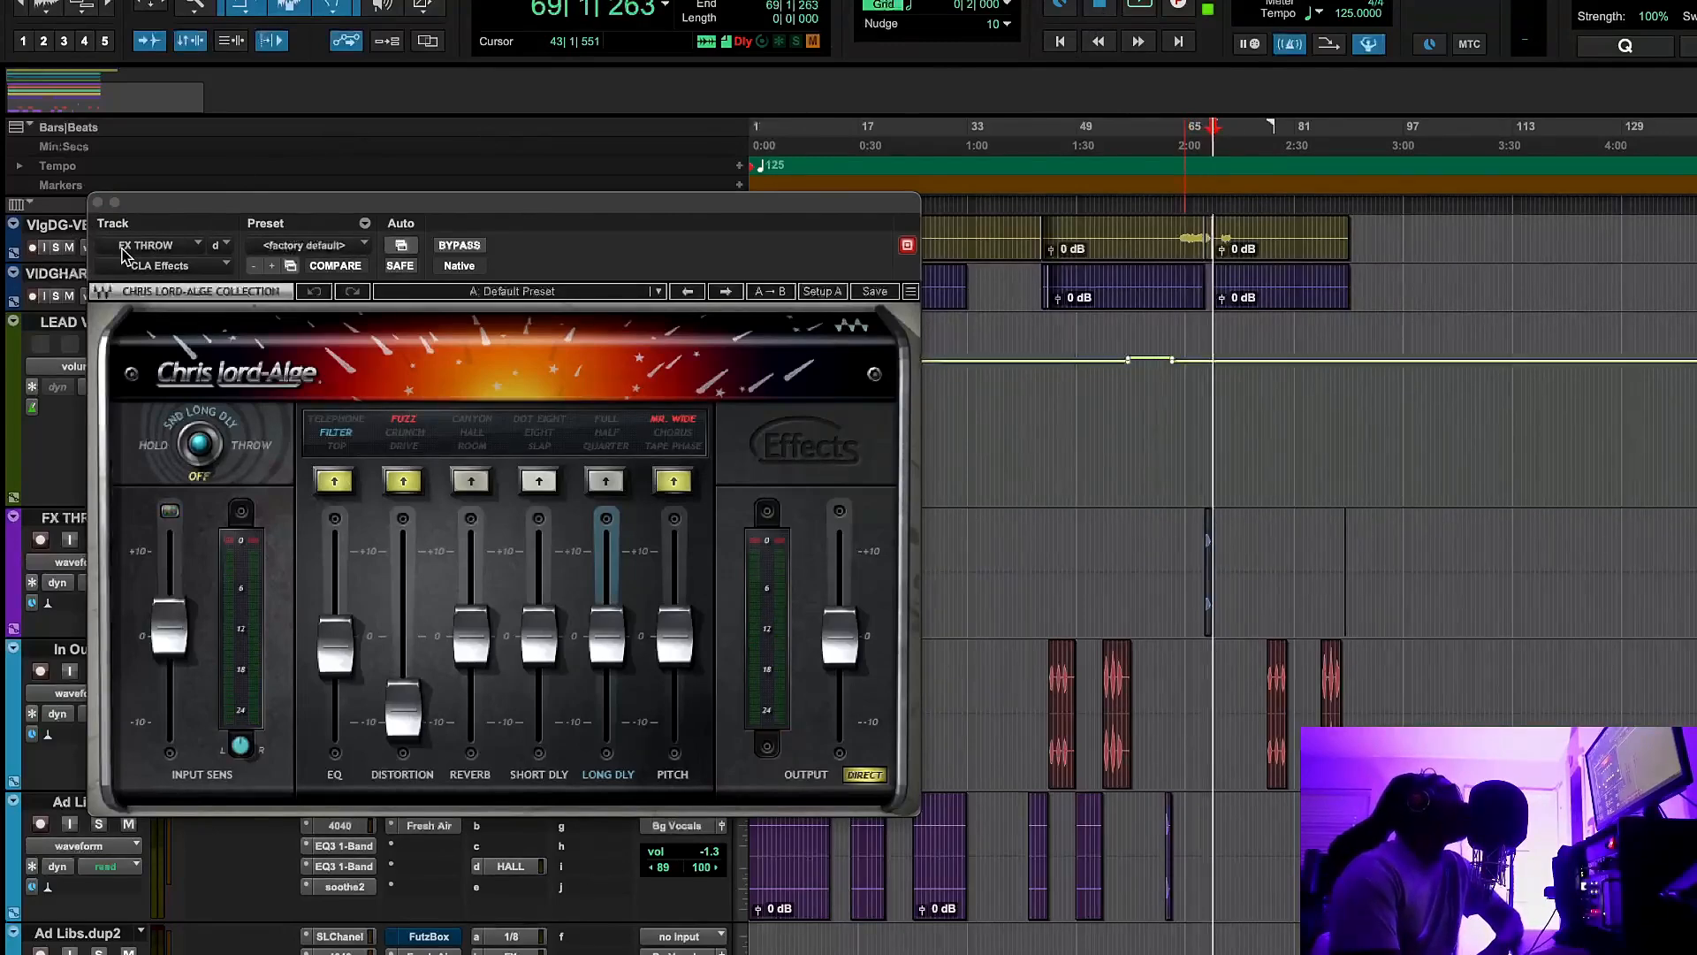
left_click(98, 204)
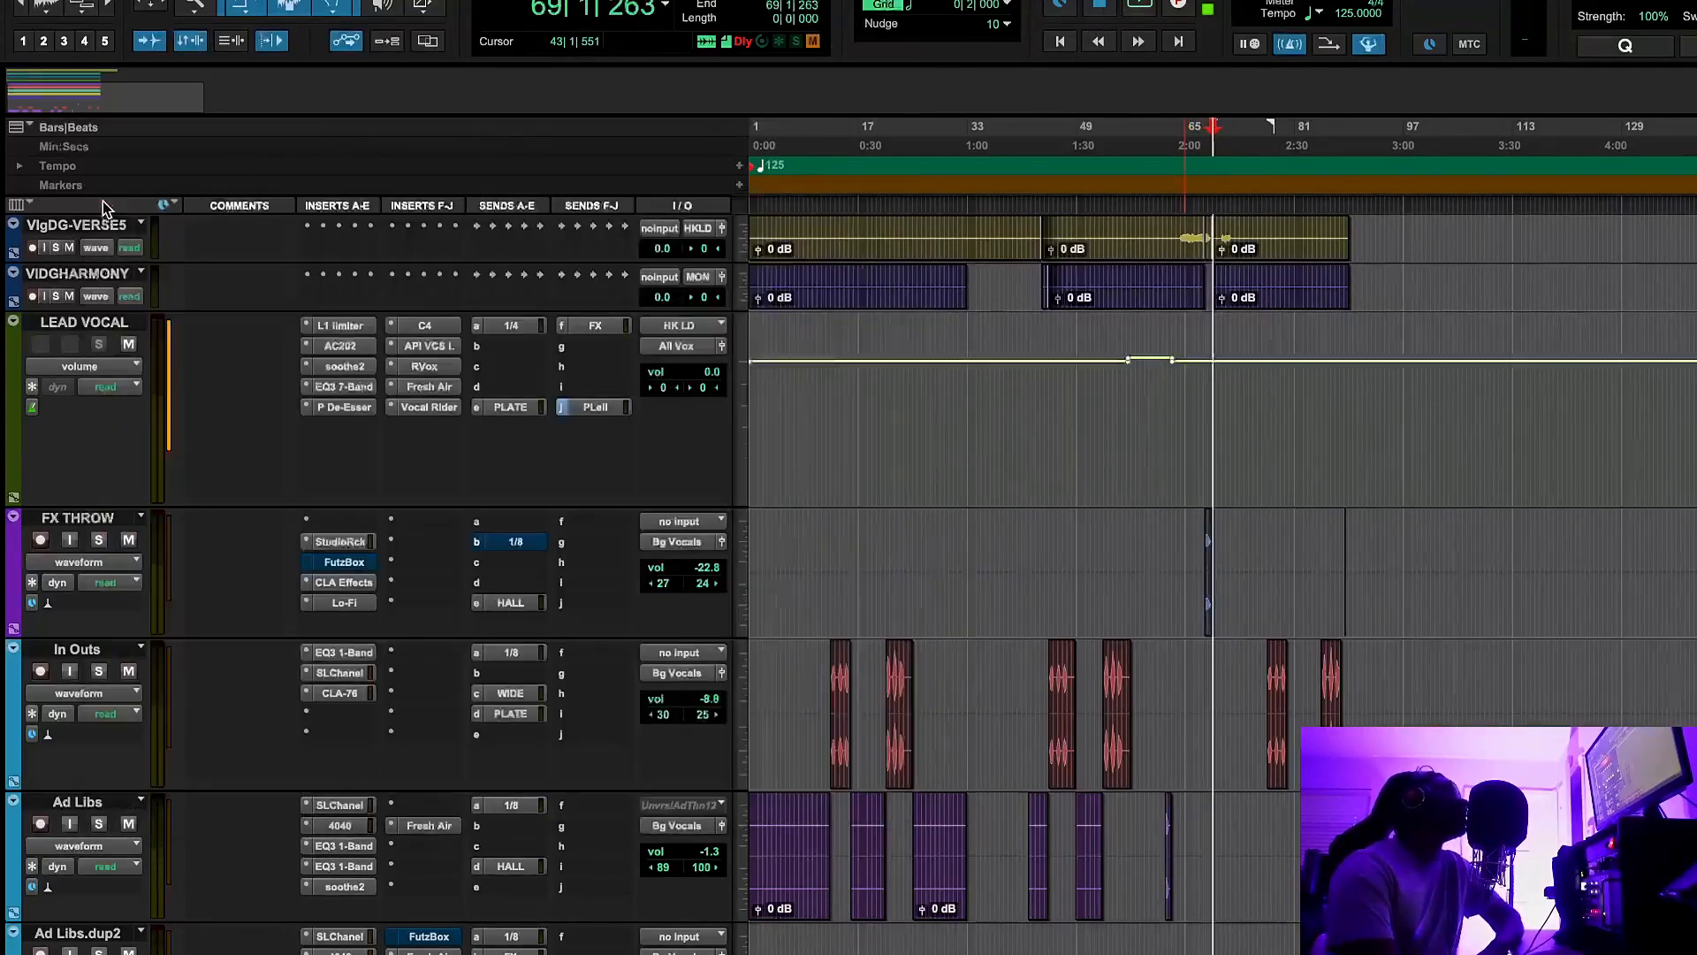
Inspect the Lo-Fi insert's sample conversion settings on FX THROW and close it
left_click(364, 601)
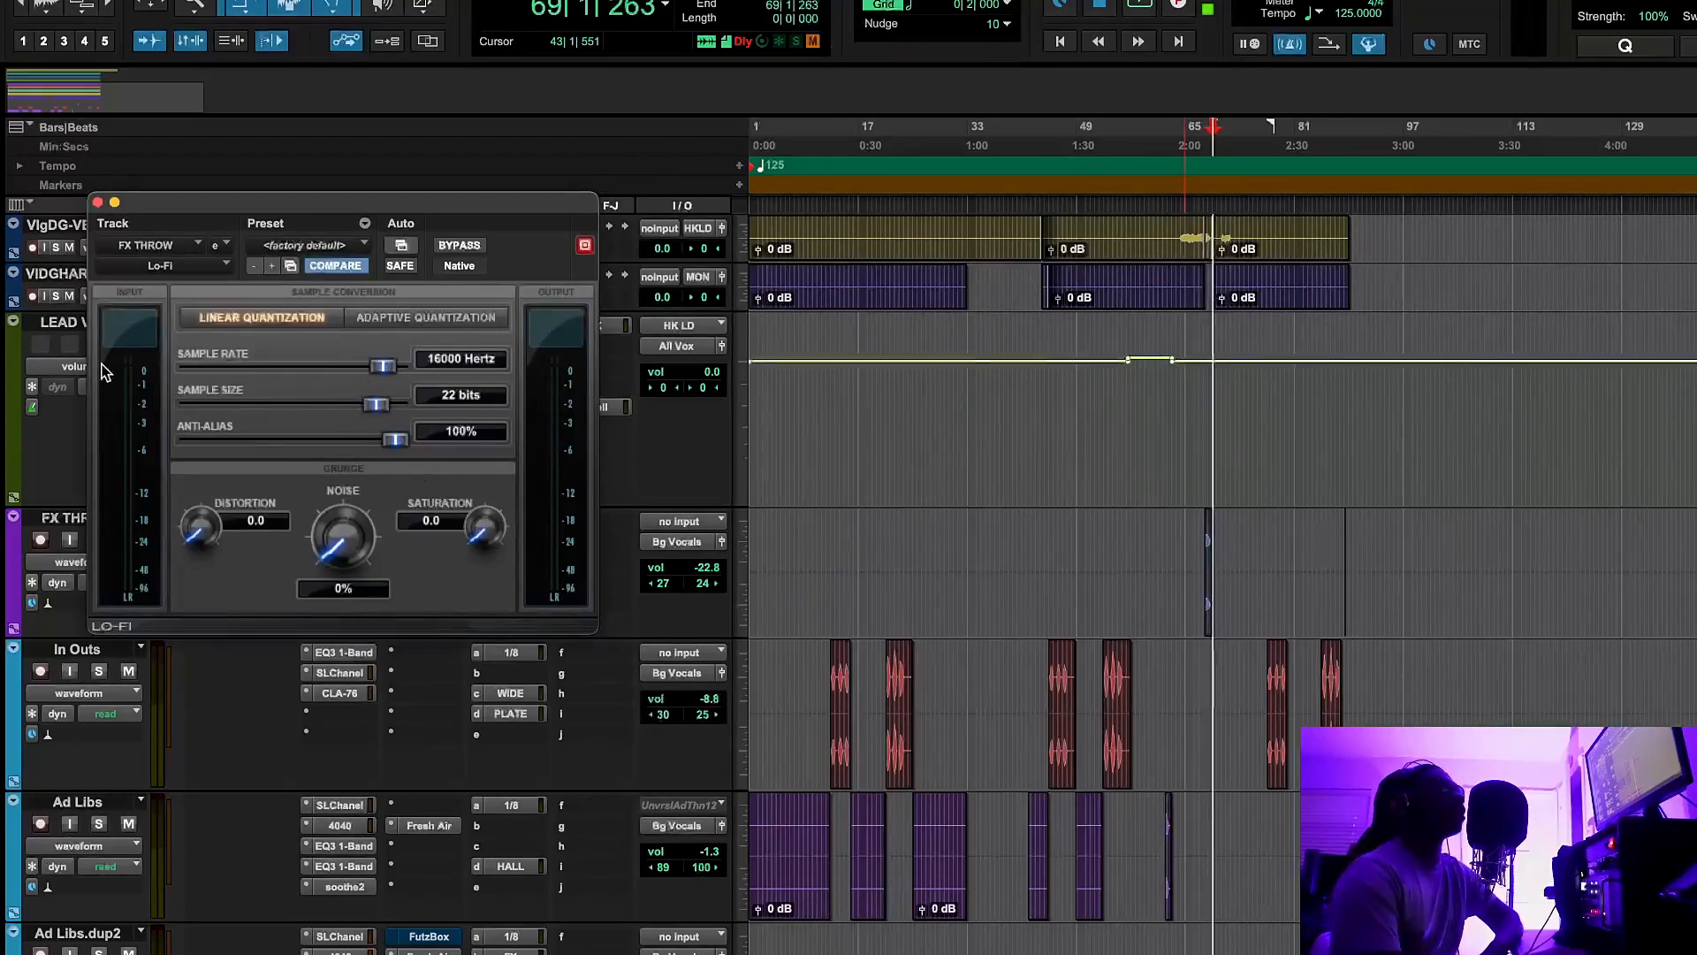
left_click(98, 202)
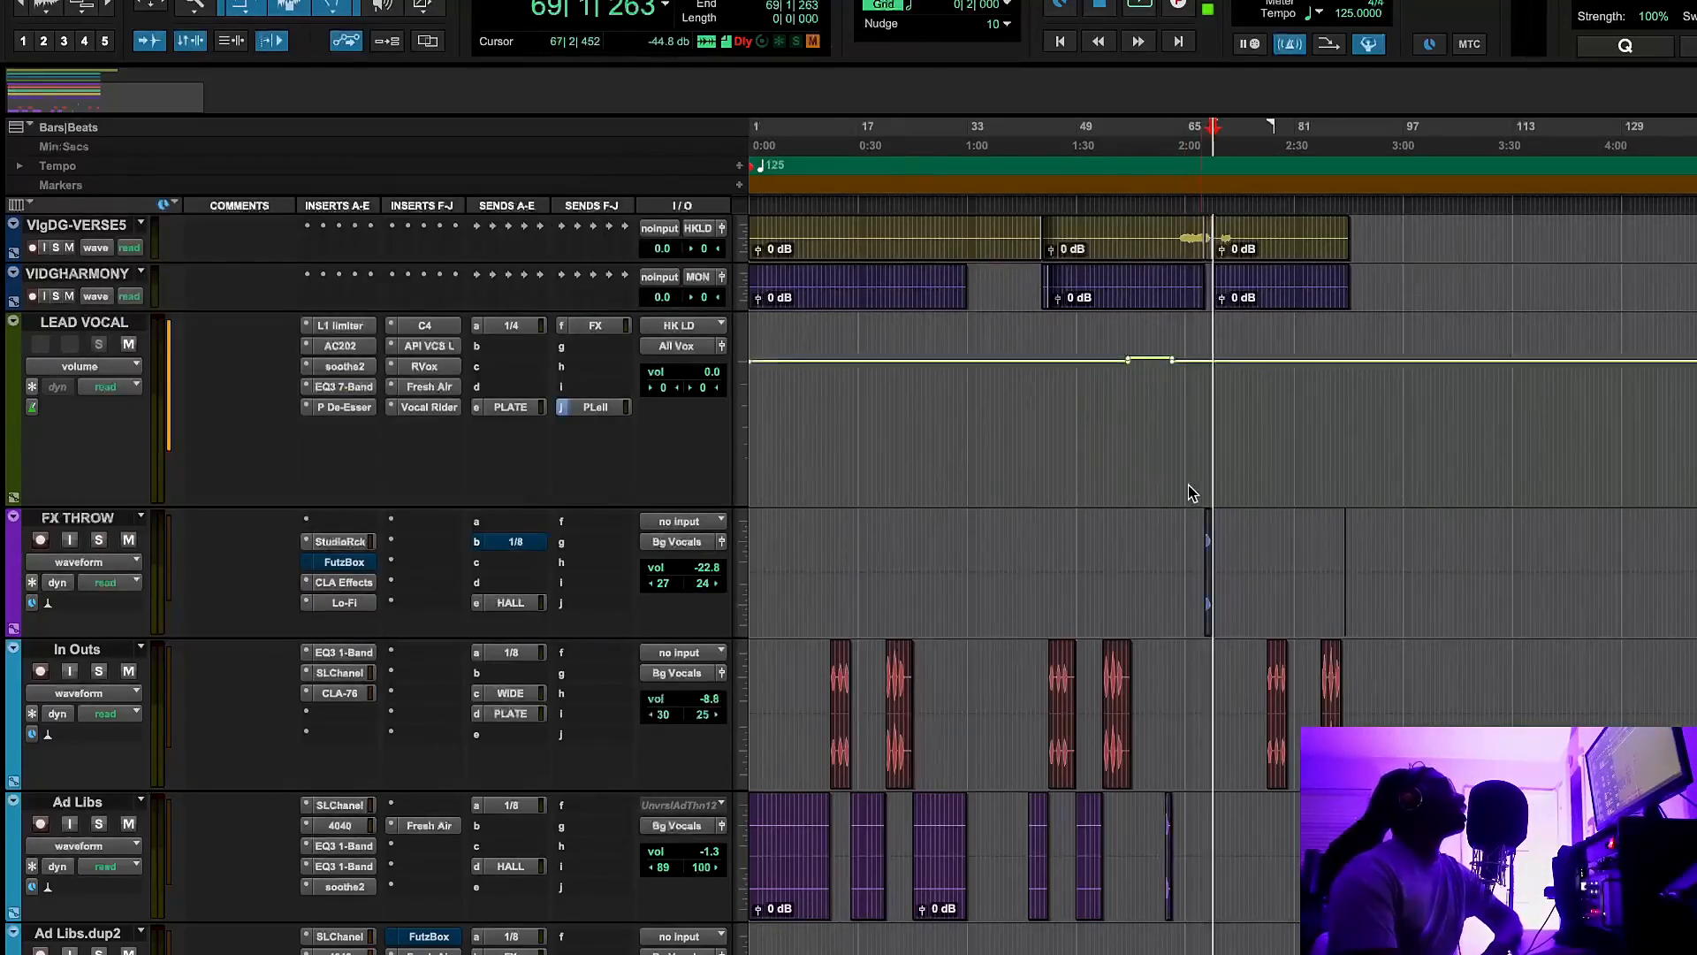
Inspect the EQ3 1-Band and SSLChannel inserts on In Outs, placing the playback start at bar 10, beat 3
left_click(344, 651)
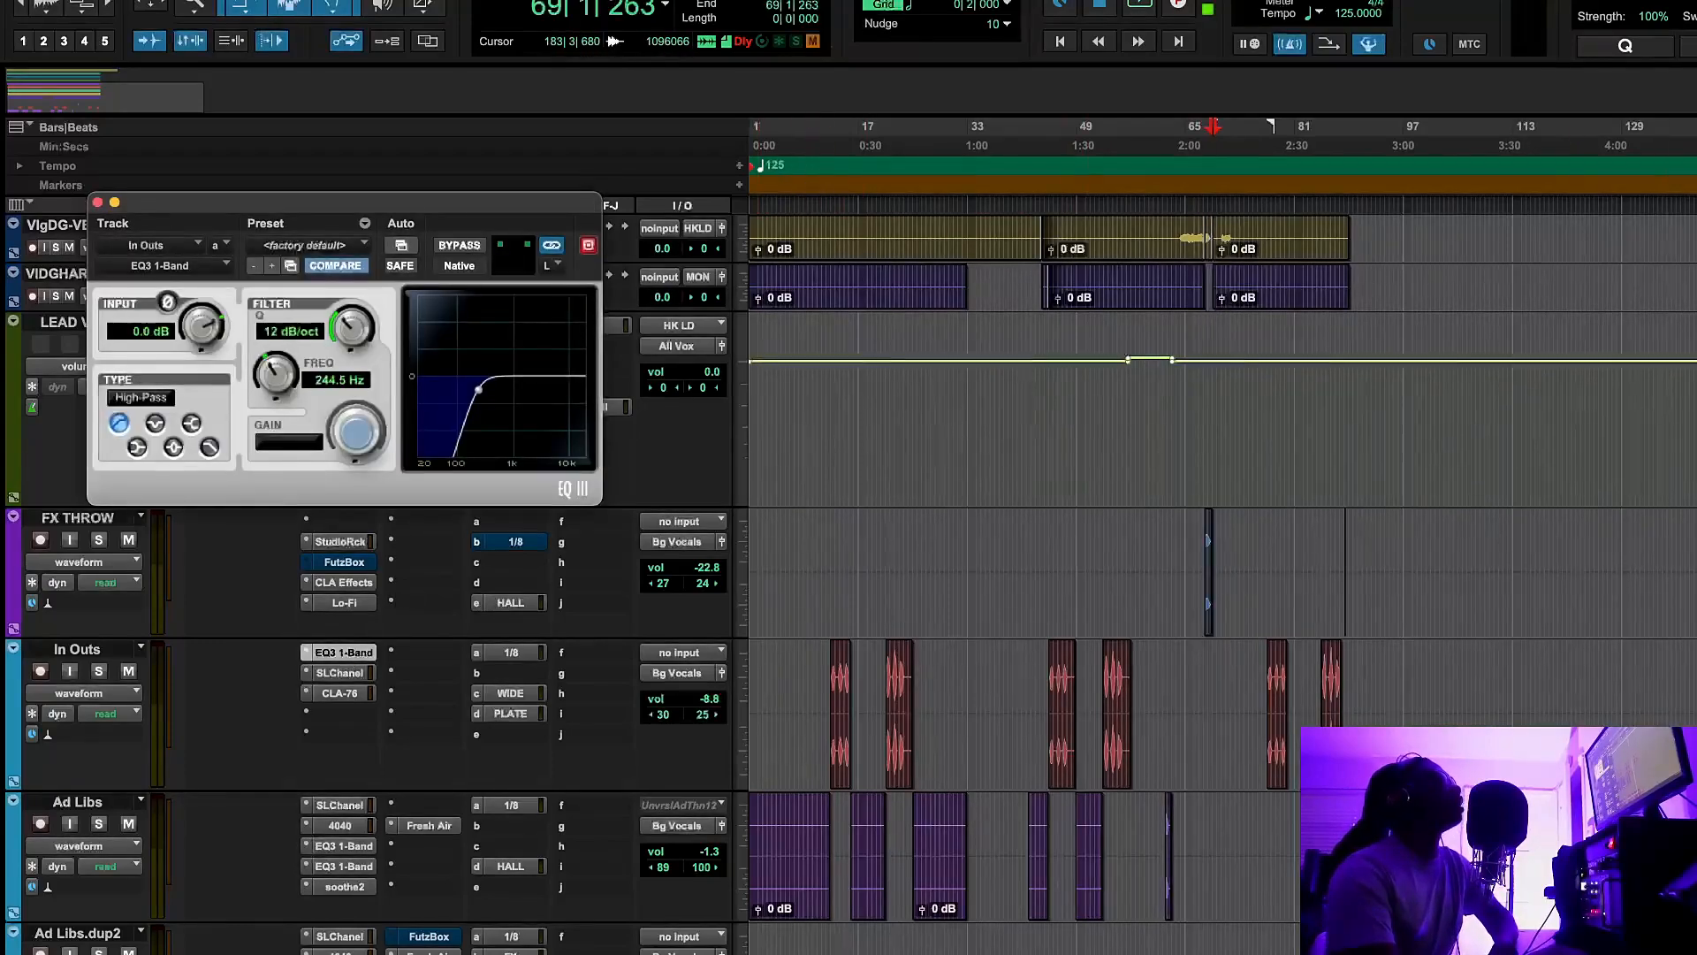
scroll(1173, 639, "down", 4)
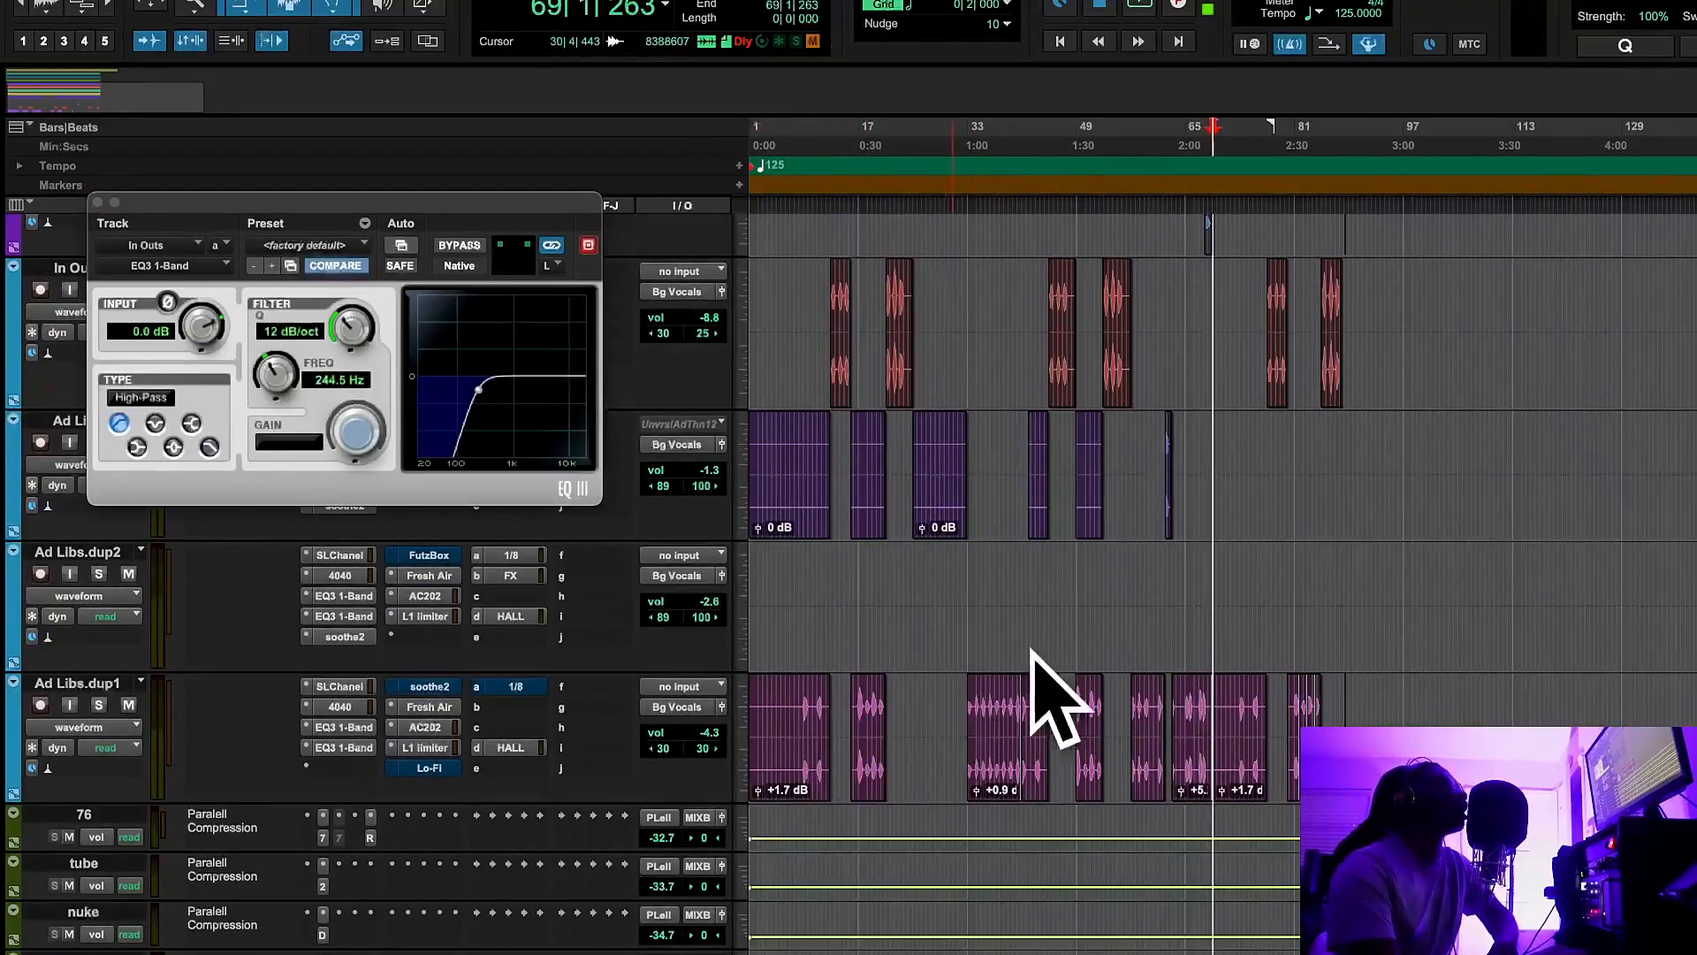
left_click(822, 168)
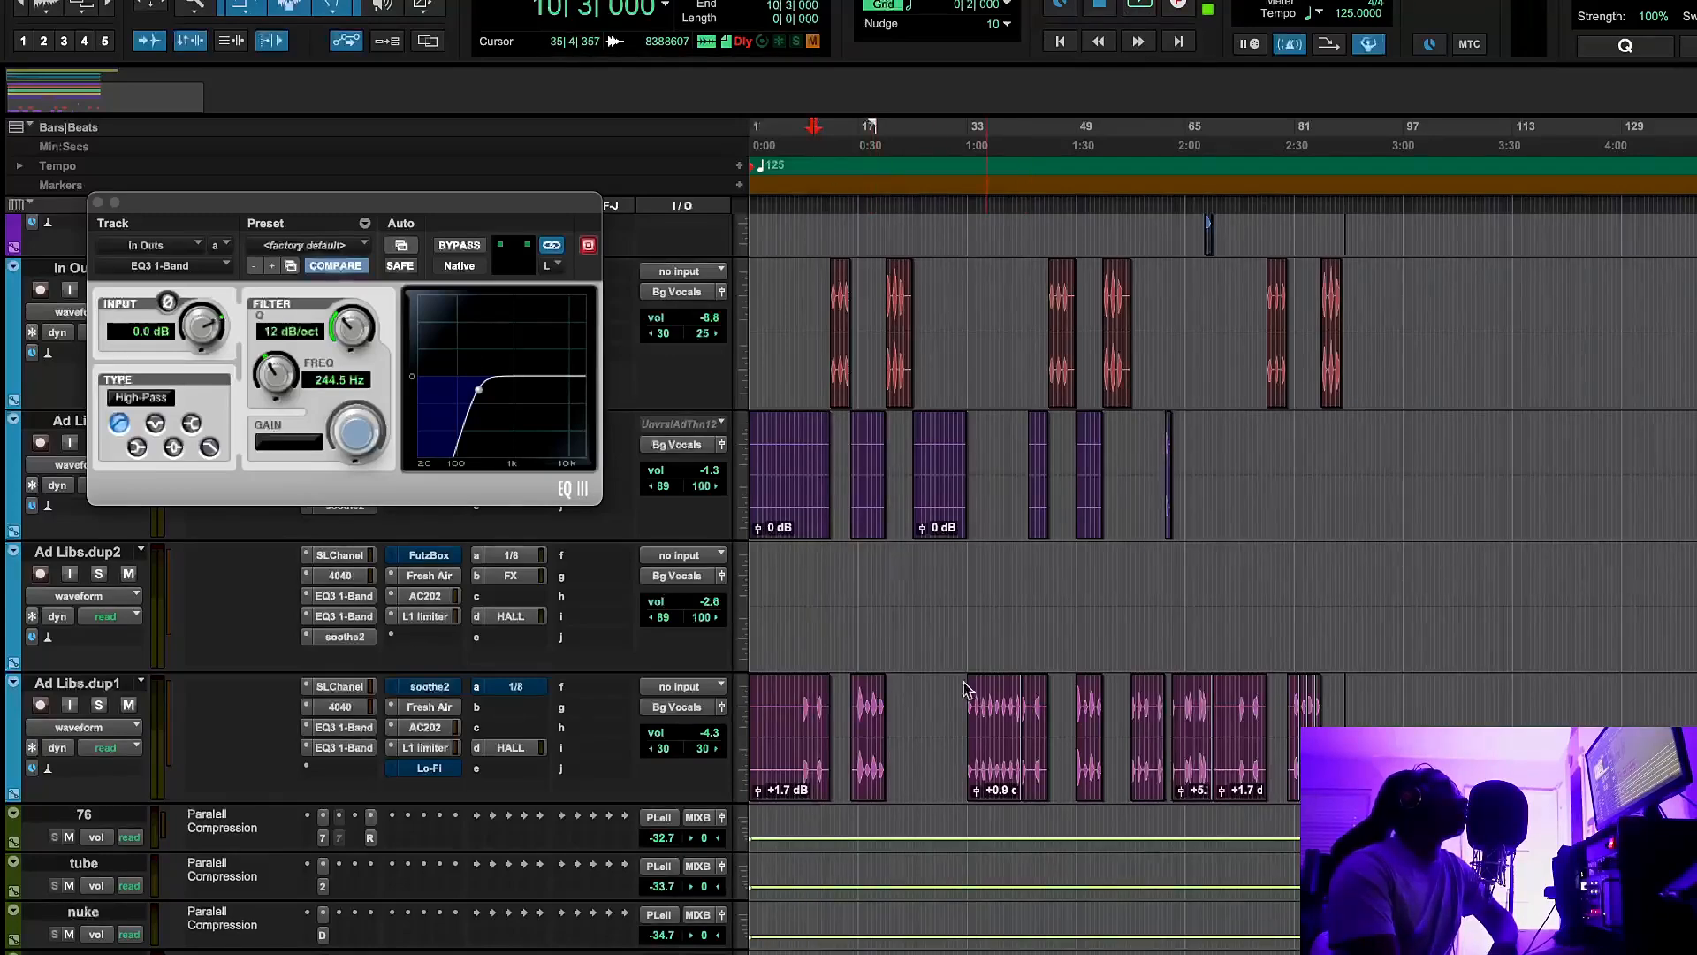
scroll(933, 677, "up", 4)
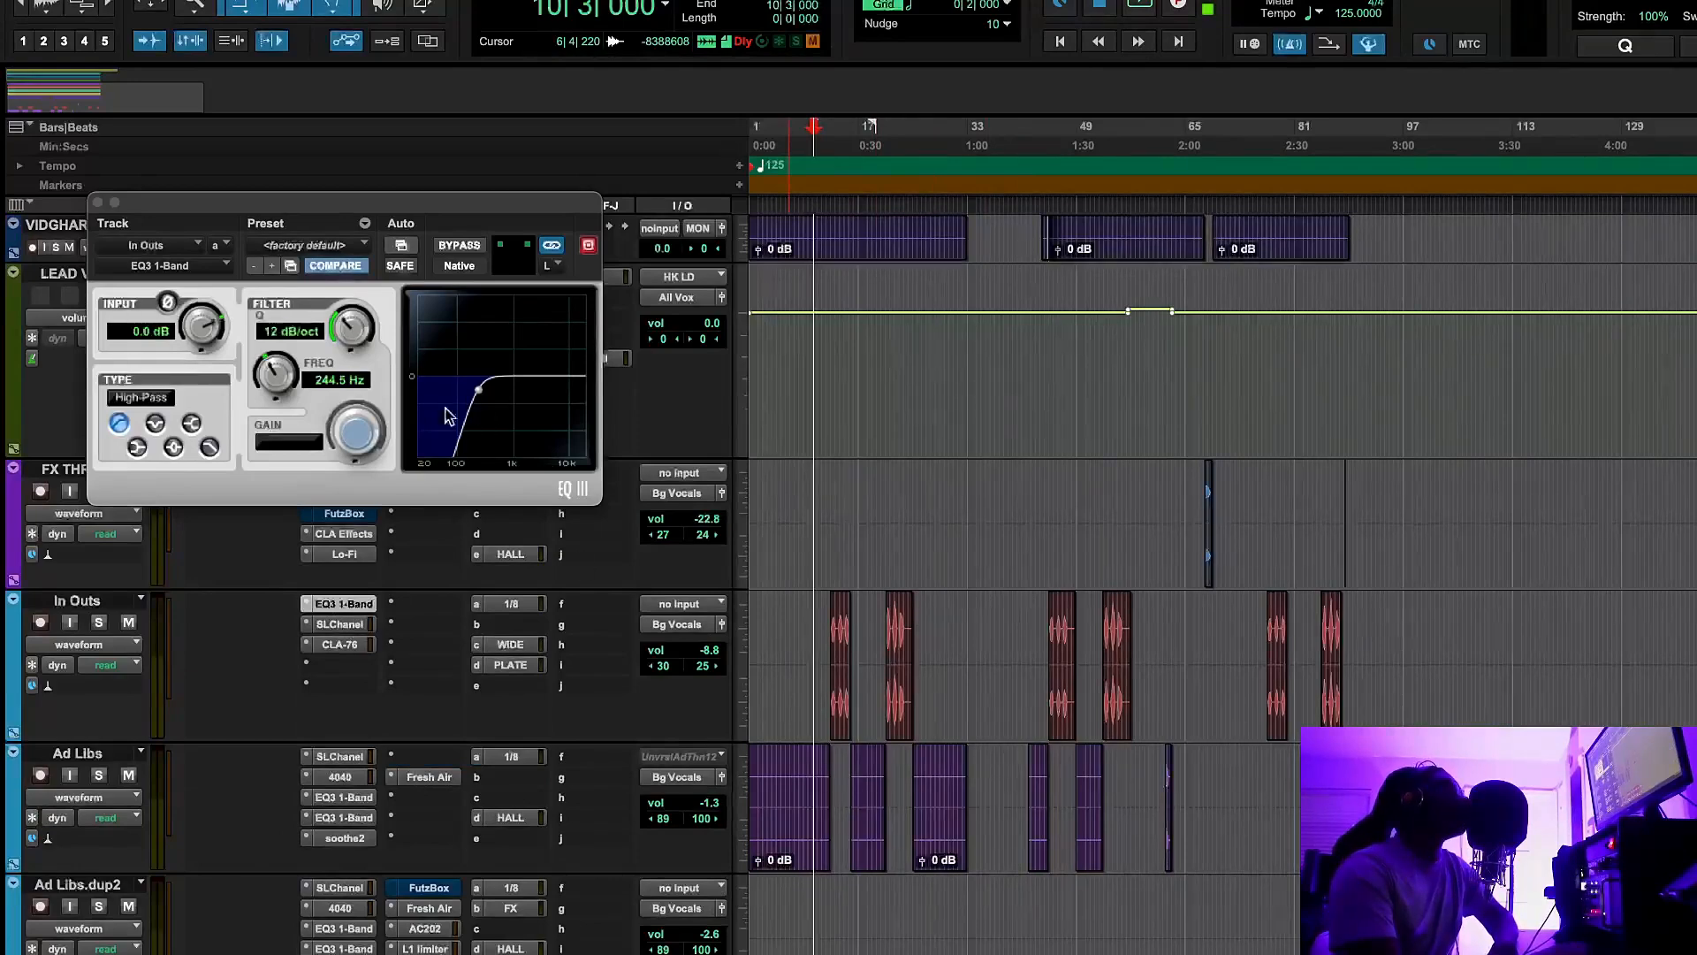
left_click(345, 624)
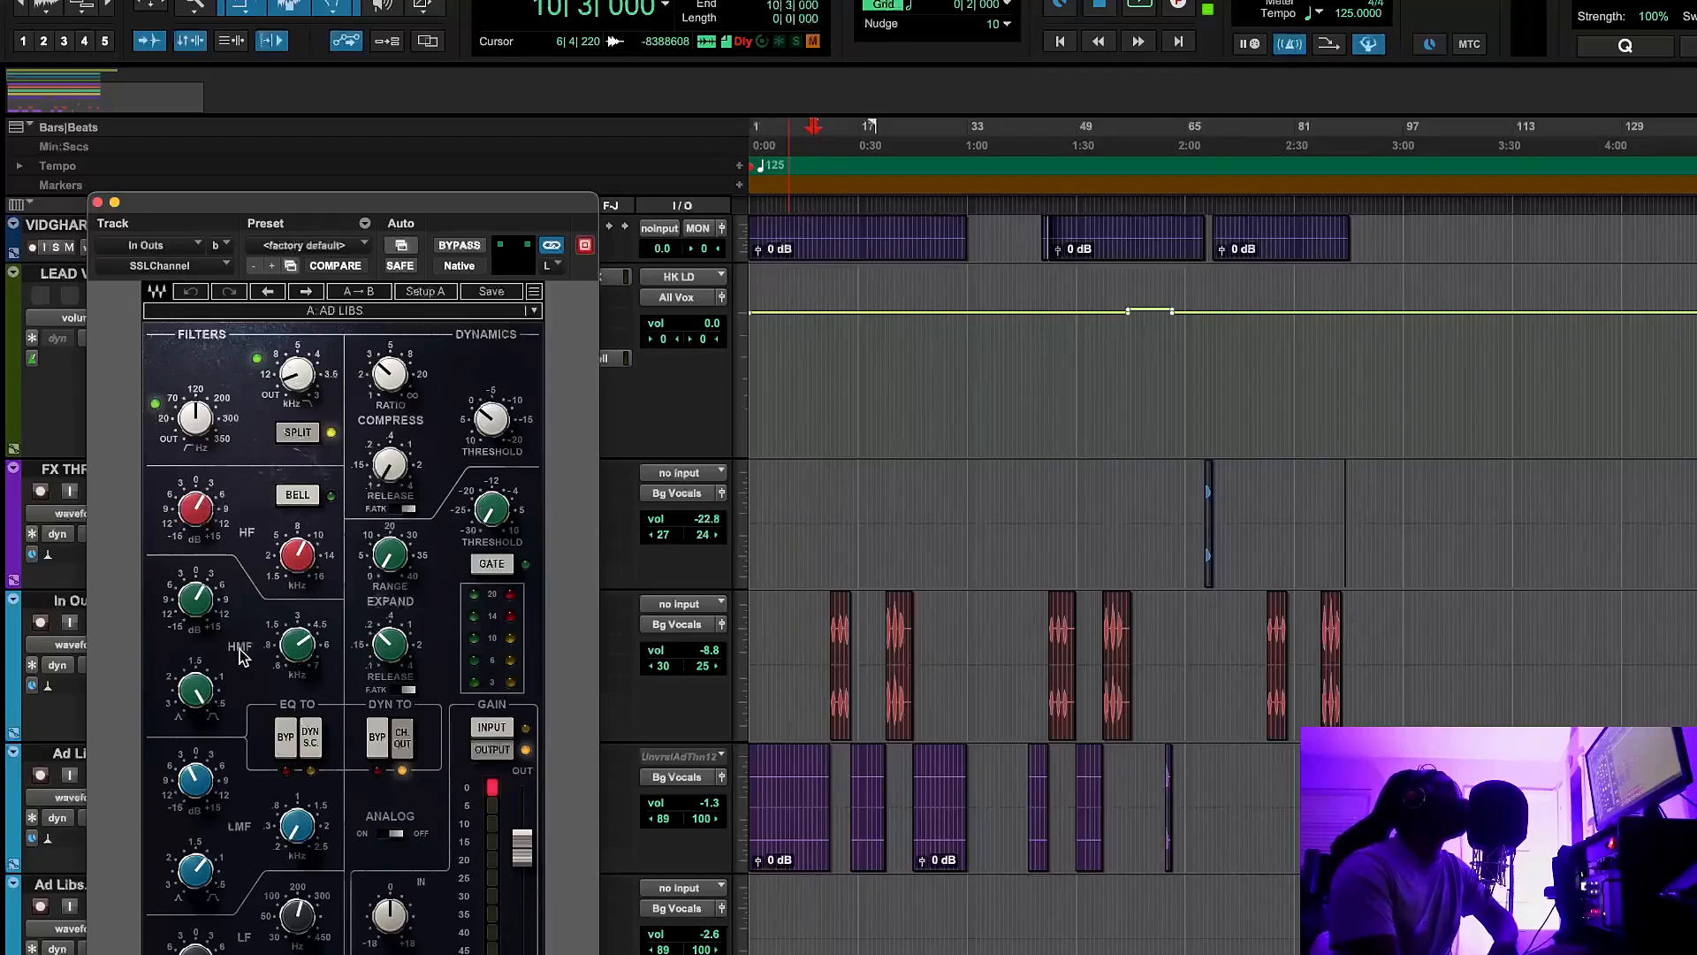
Examine the SSLChannel filters and HMF on In Outs, playing from bar 10, beat 3, while toggling its bypass on and off
mouse_move(197, 411)
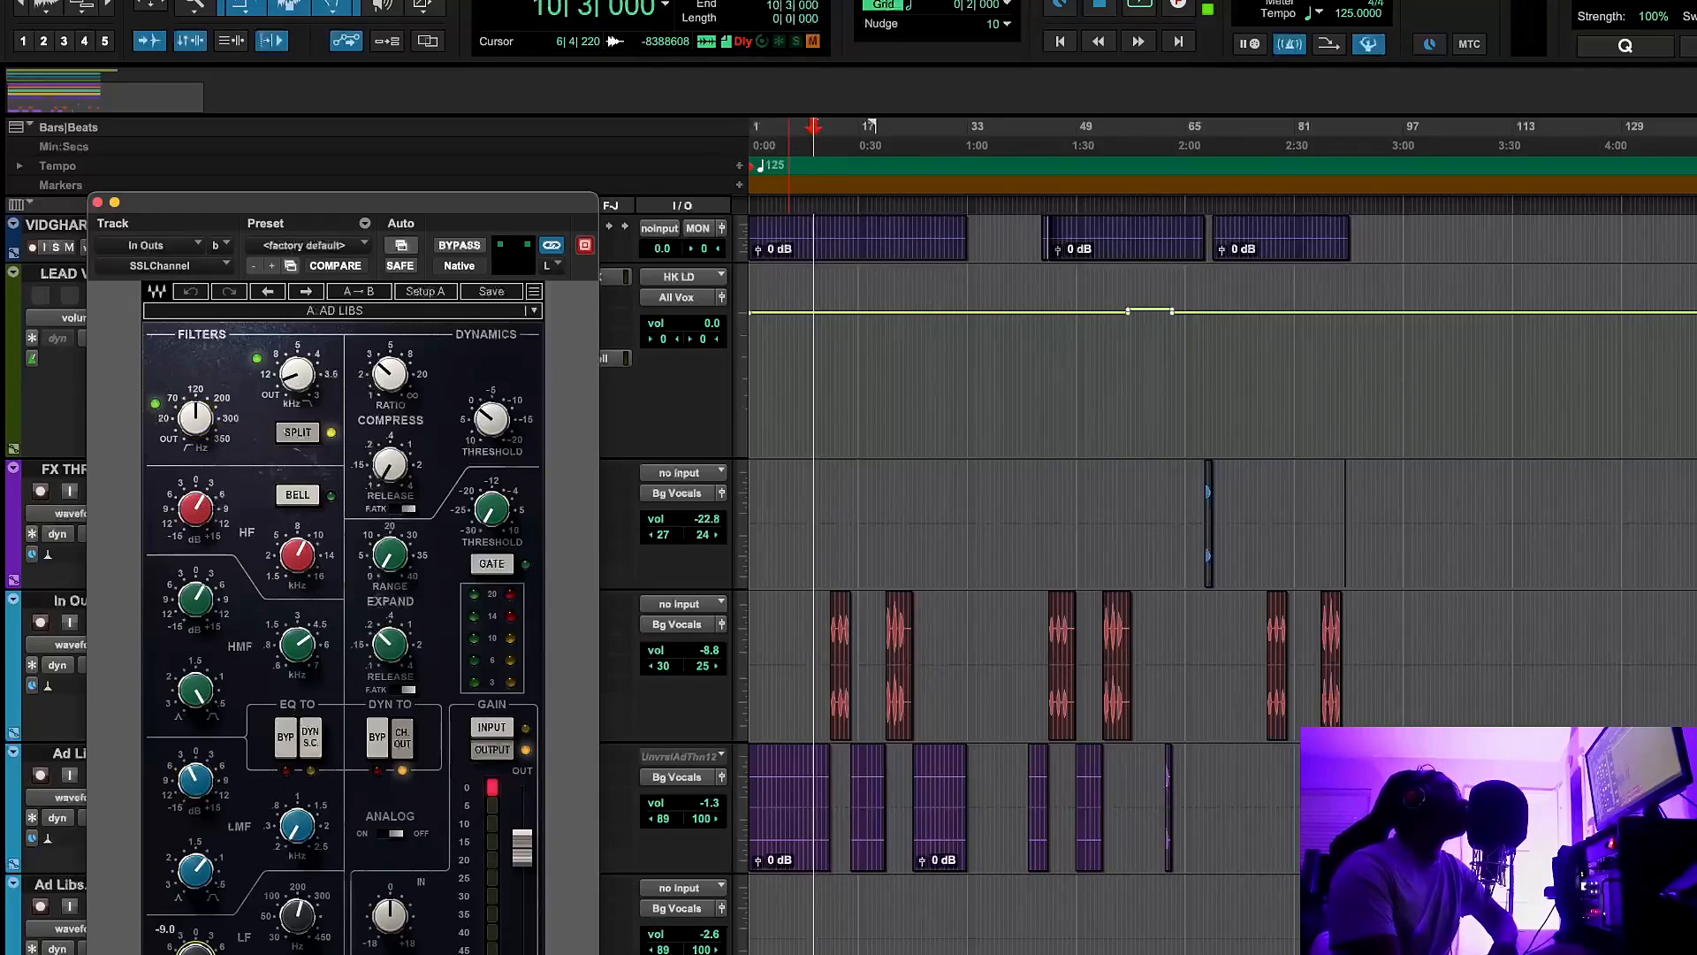
mouse_move(202, 608)
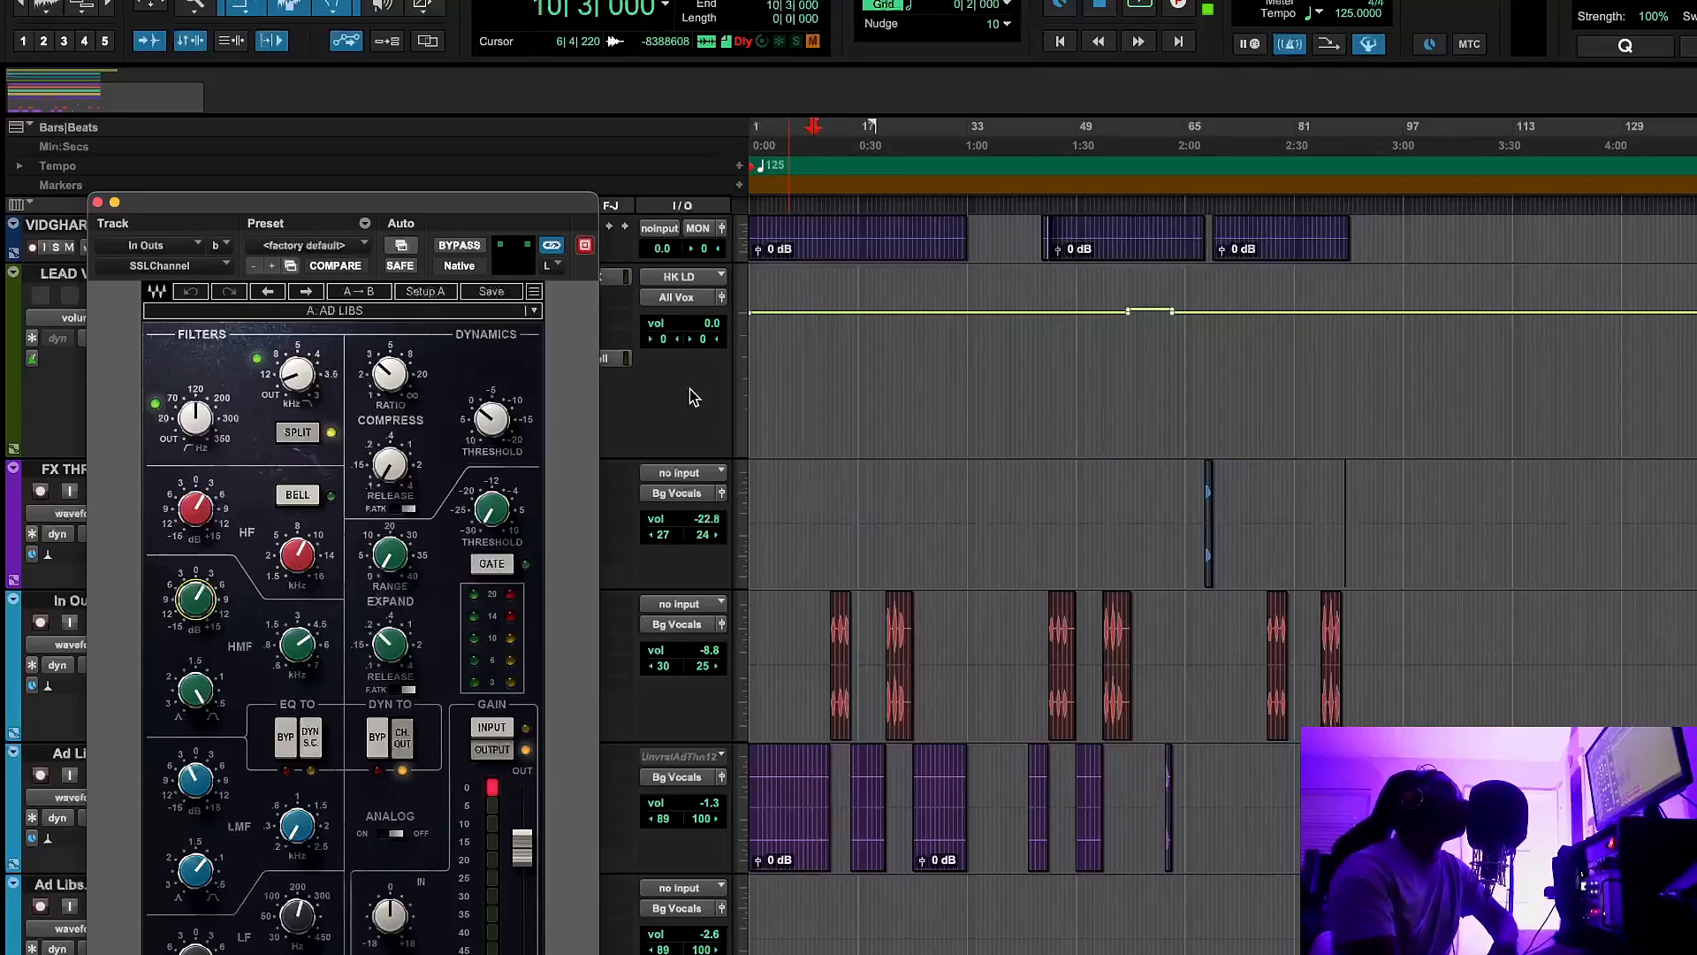
key("space")
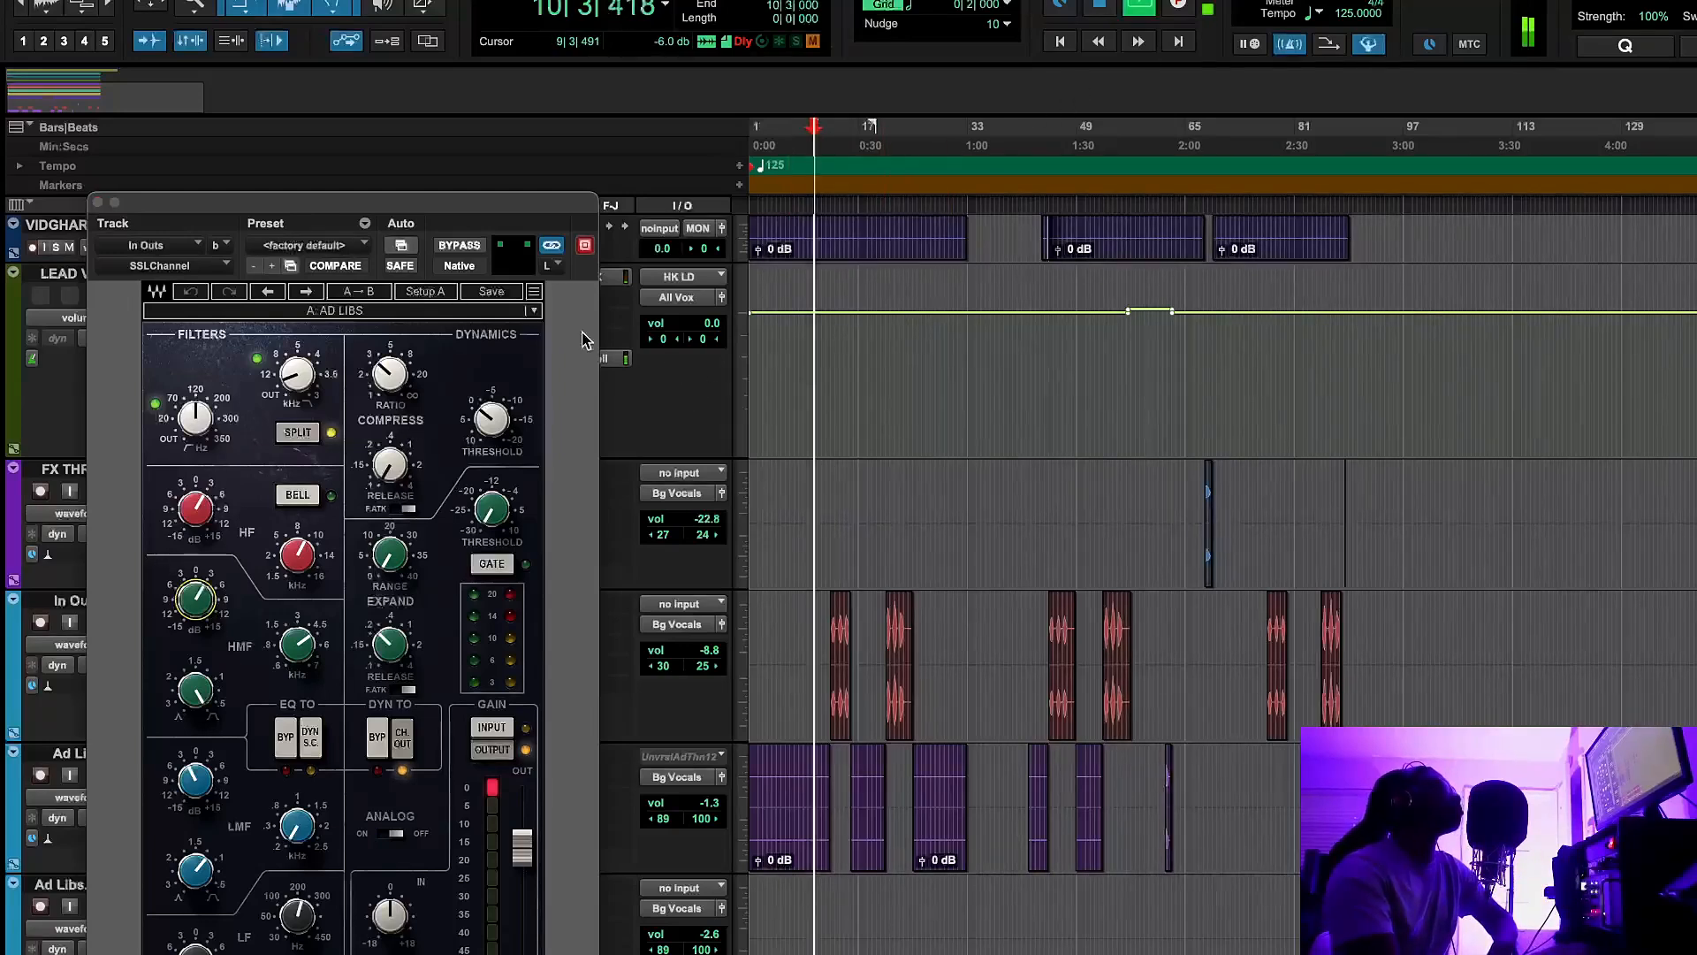
left_click(459, 246)
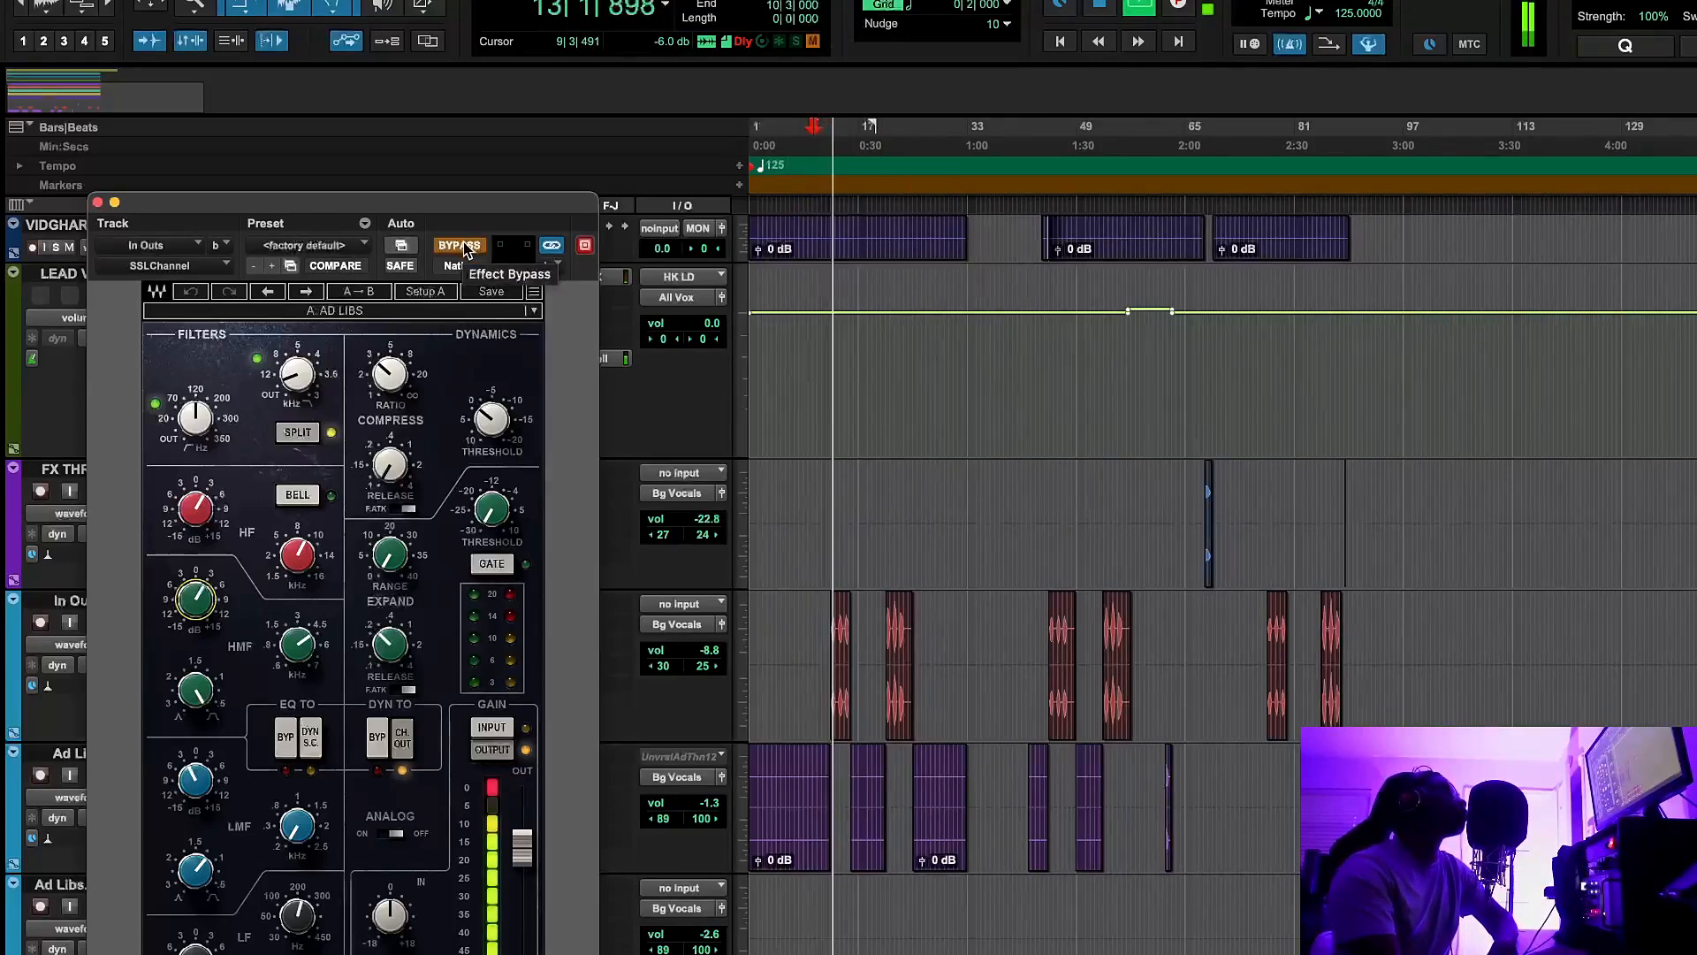
left_click(464, 245)
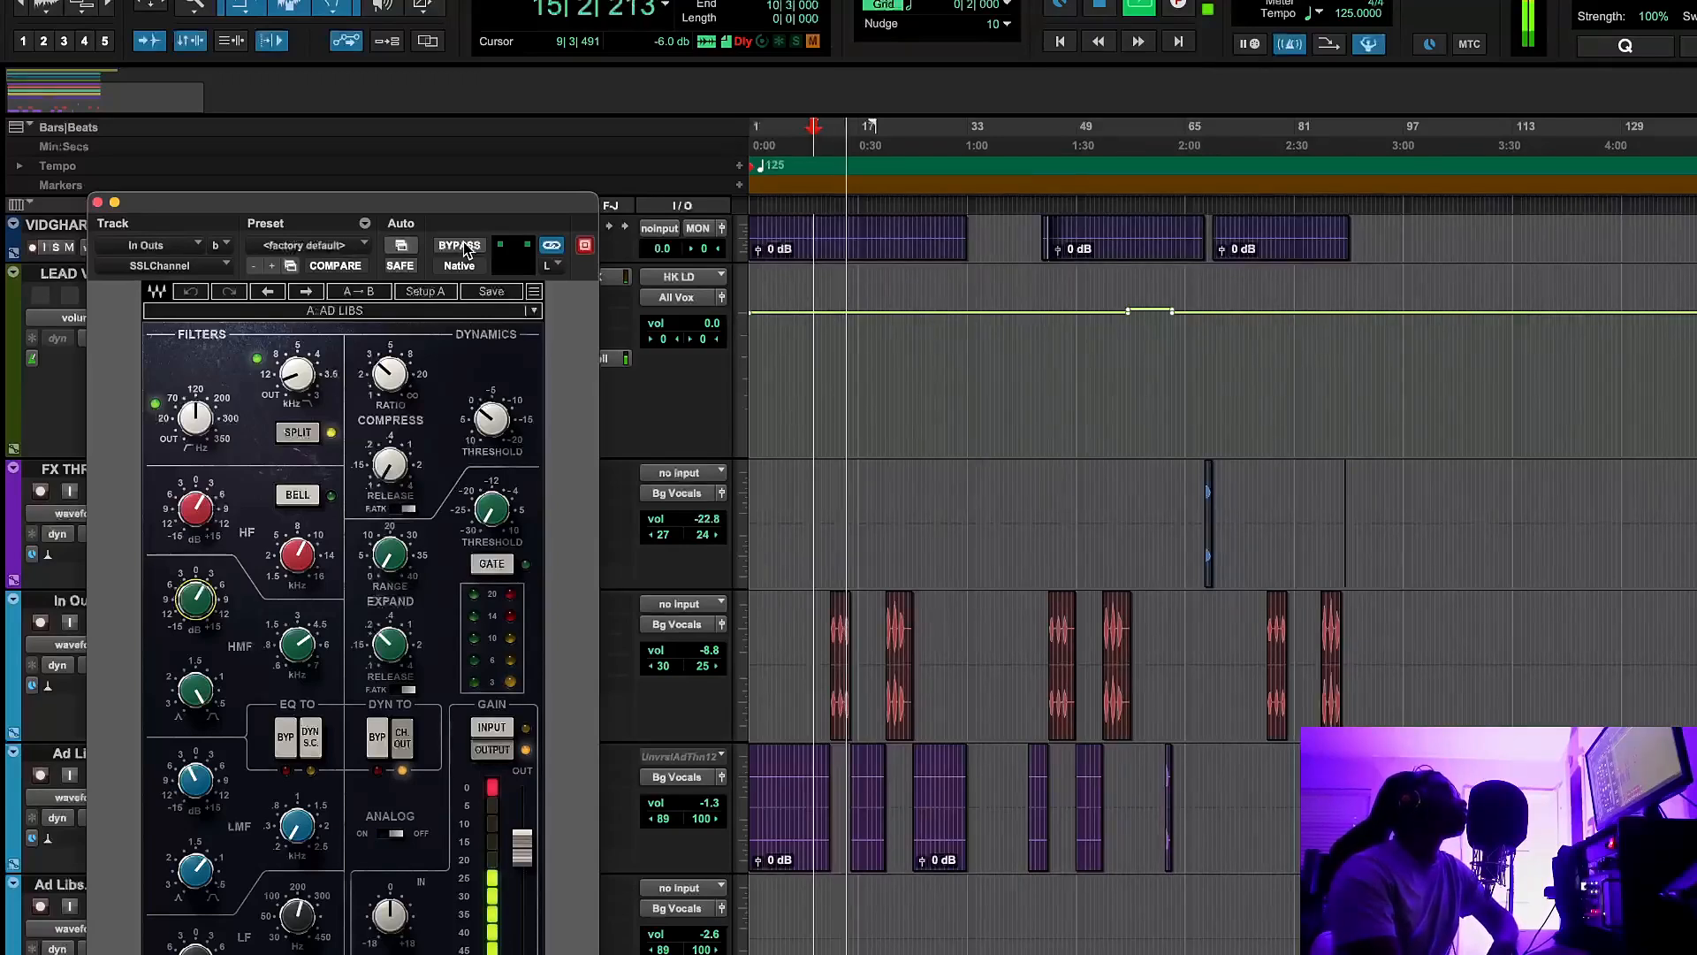
Compare the In Outs SSLChannel bypassed and active during replays from bar 12, stopping playback and closing the plug-in
left_click(827, 140)
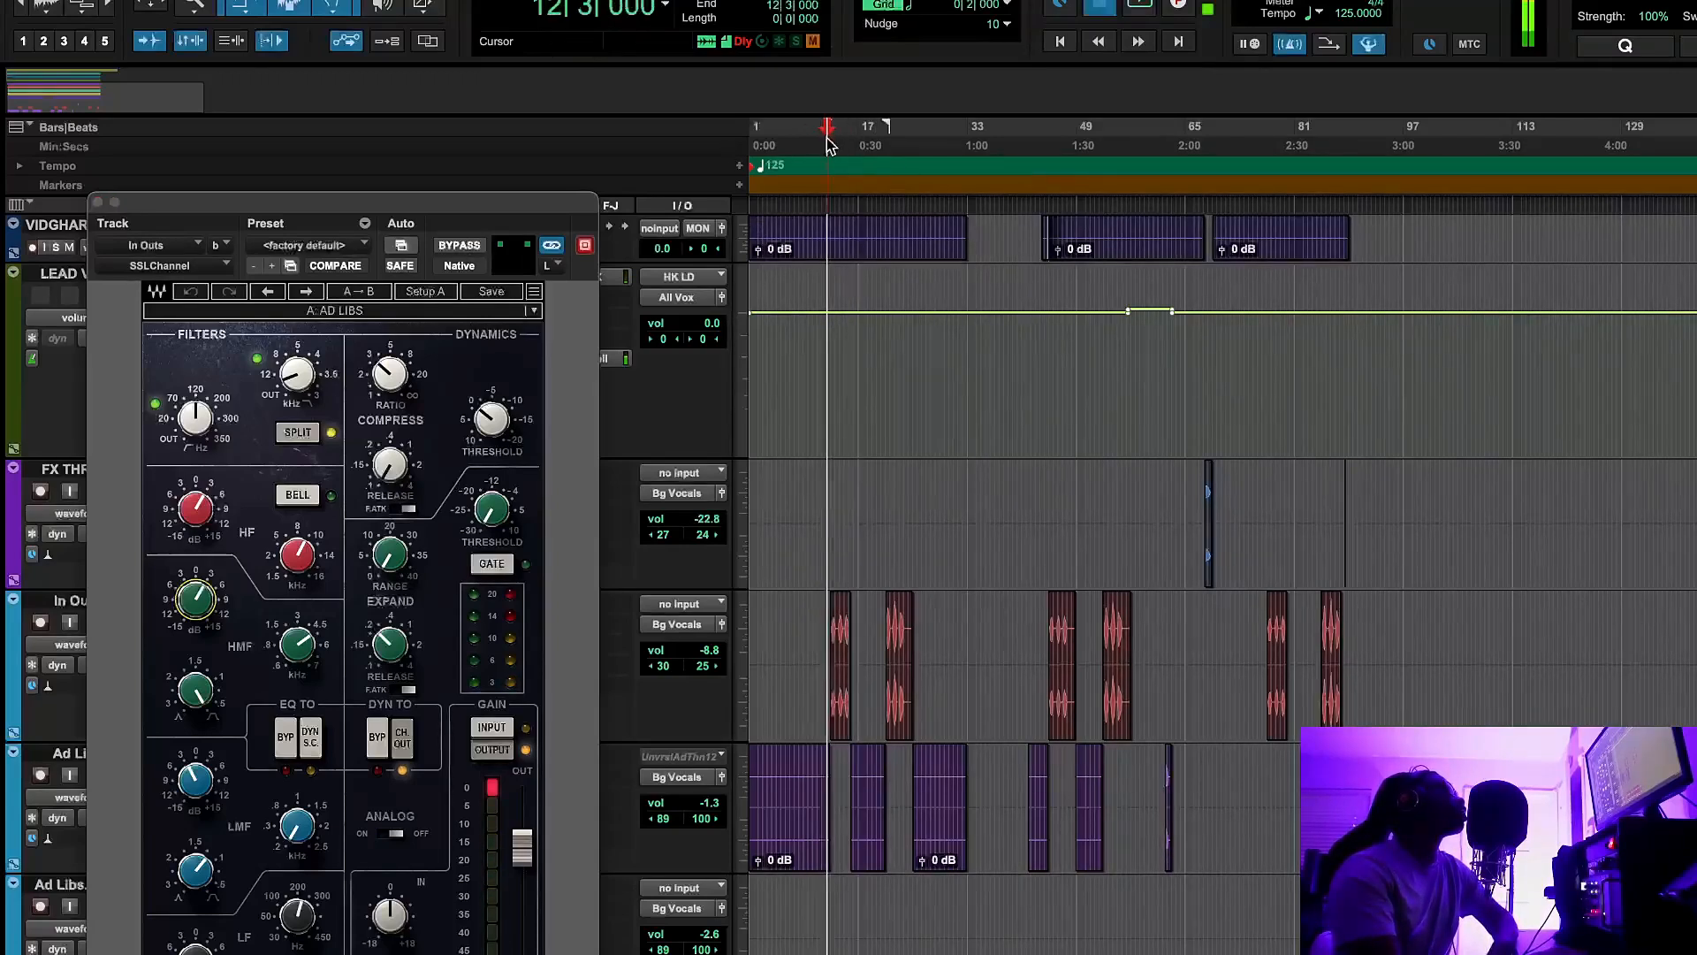
left_click(448, 246)
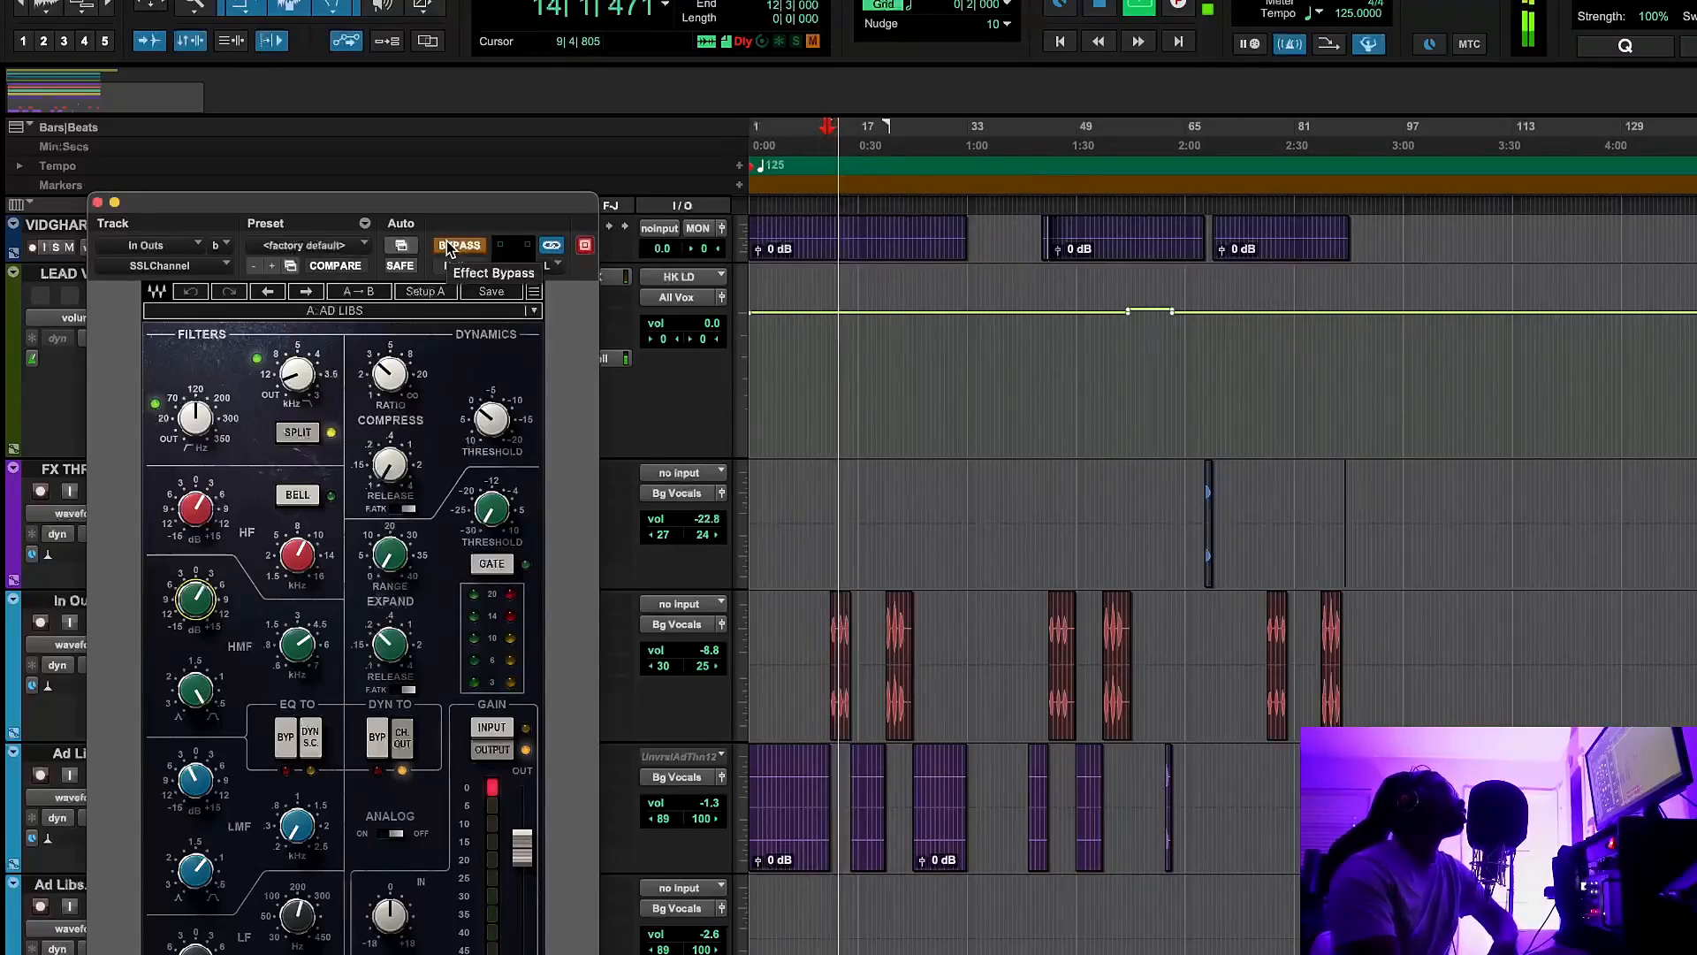
left_click(823, 143)
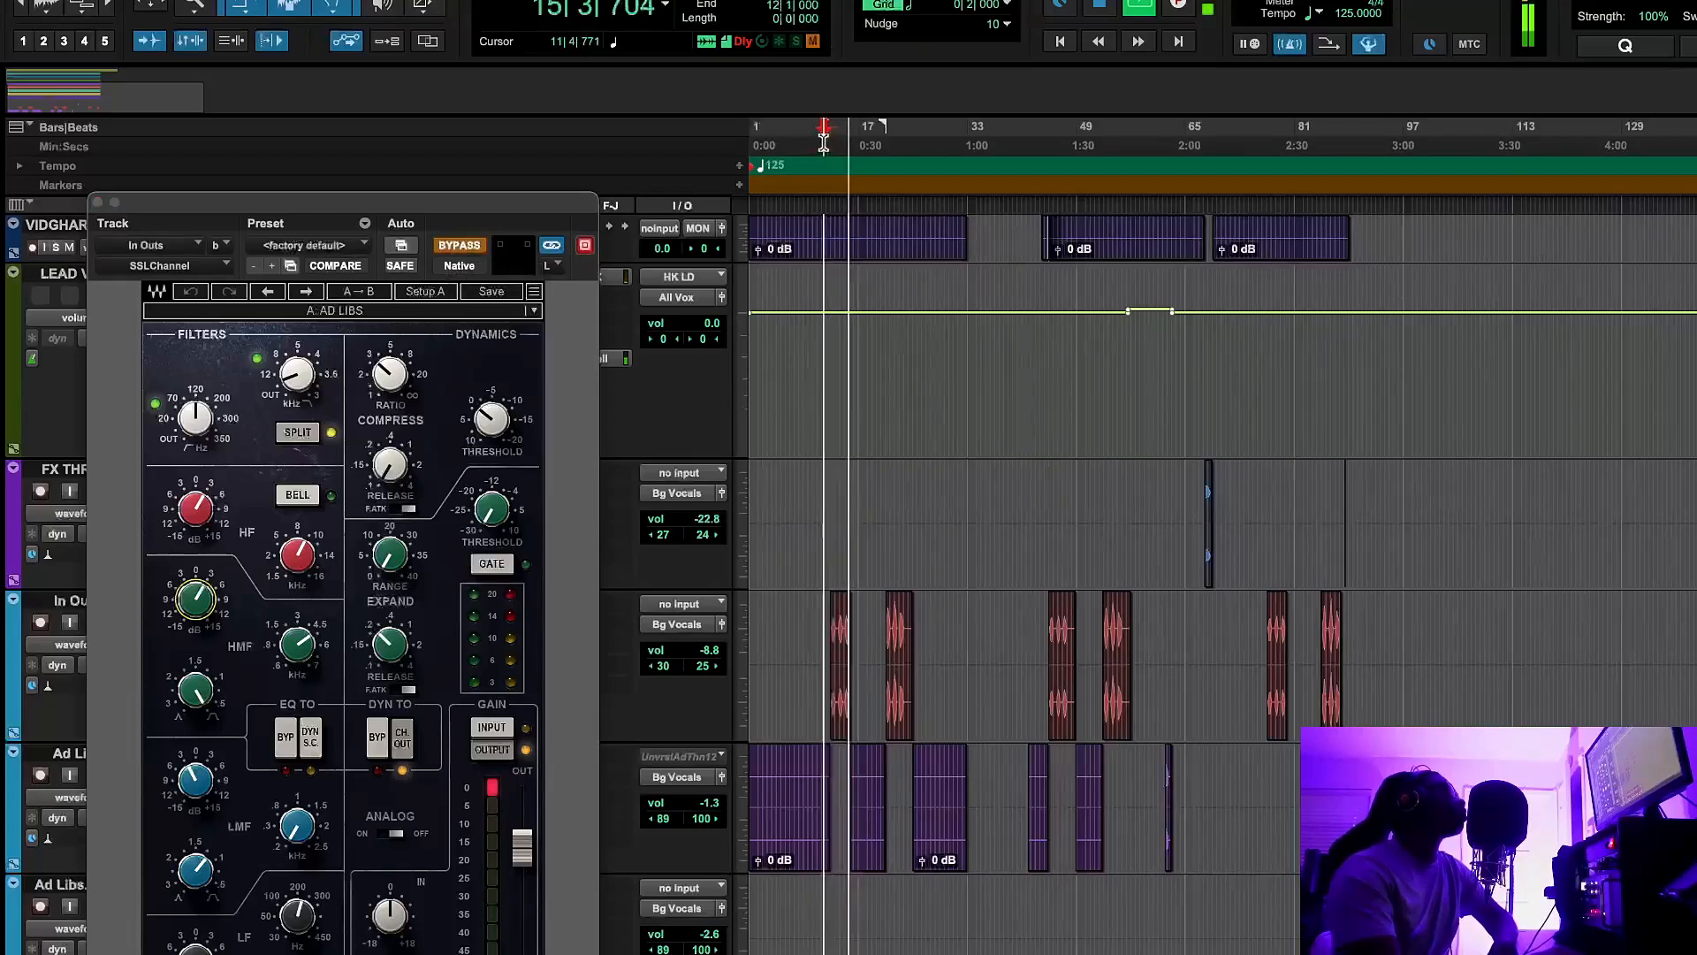
left_click(458, 247)
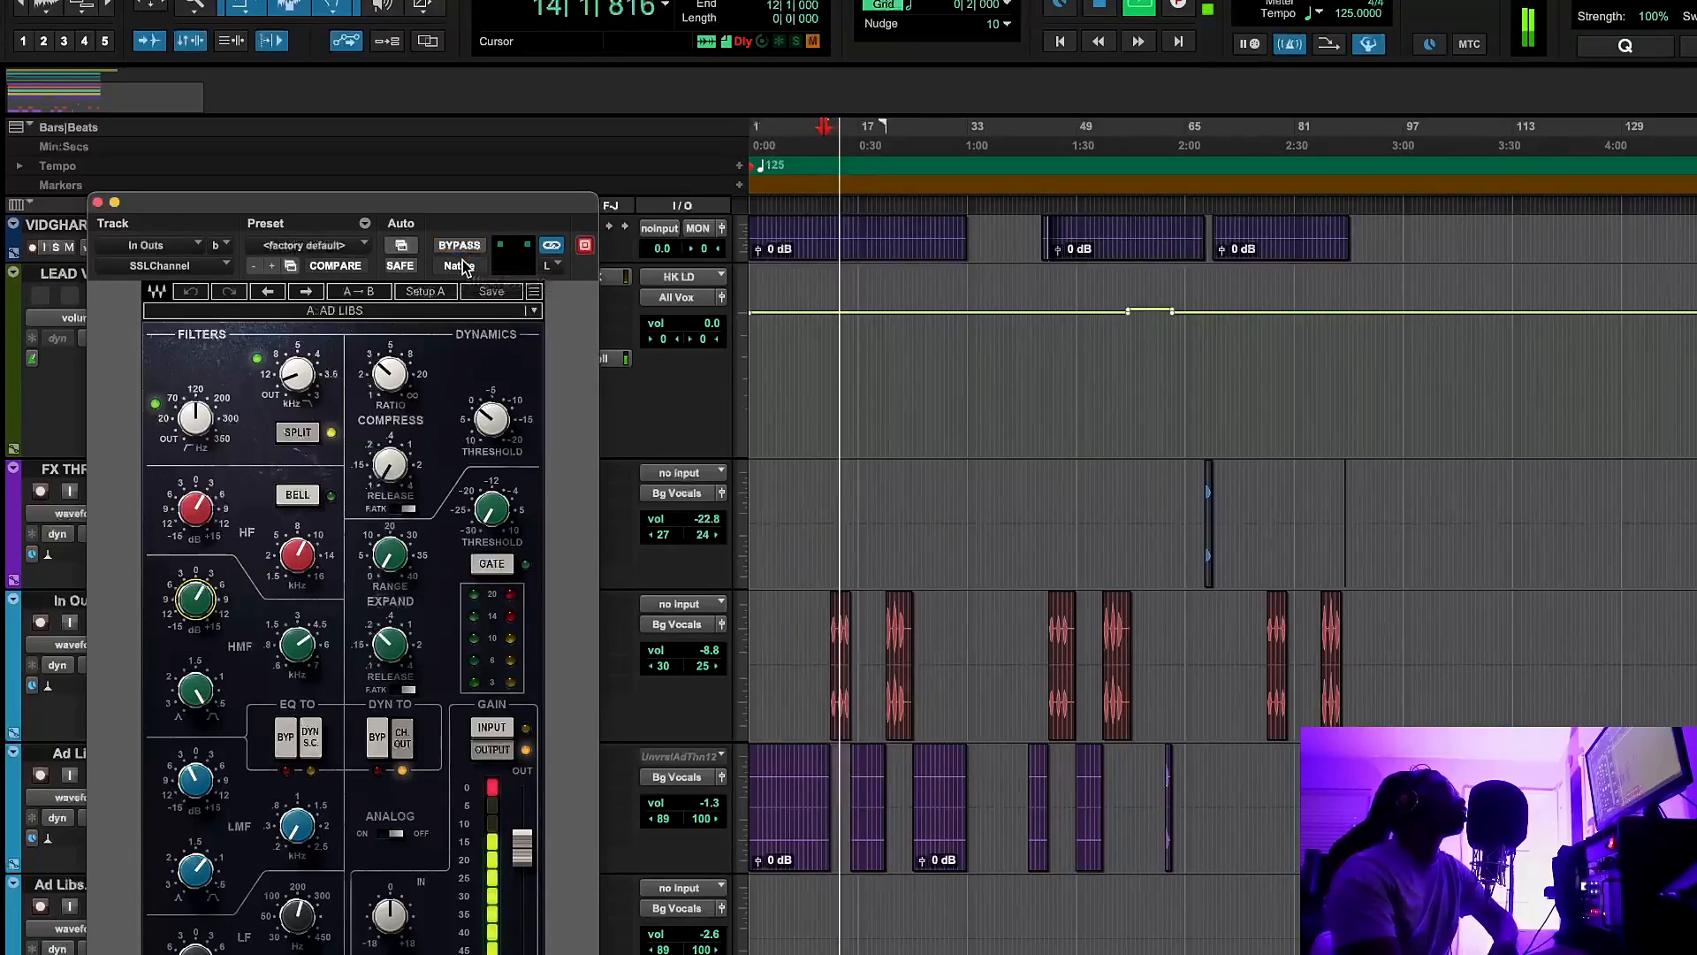
left_click(1116, 4)
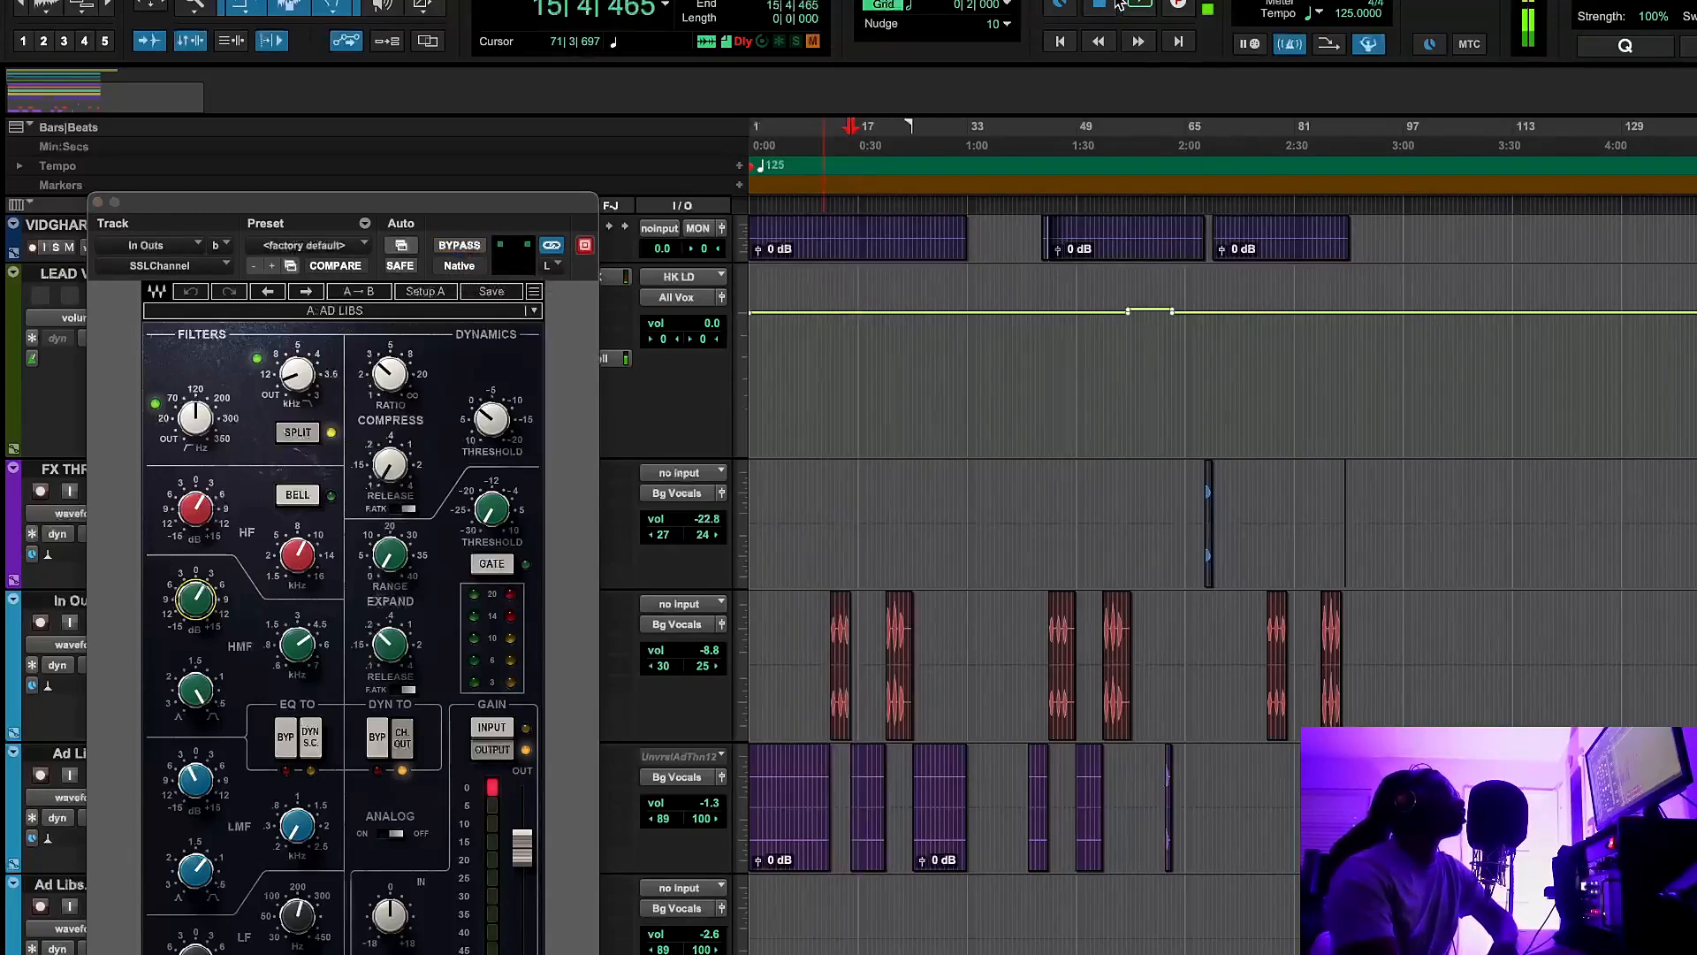
left_click(99, 203)
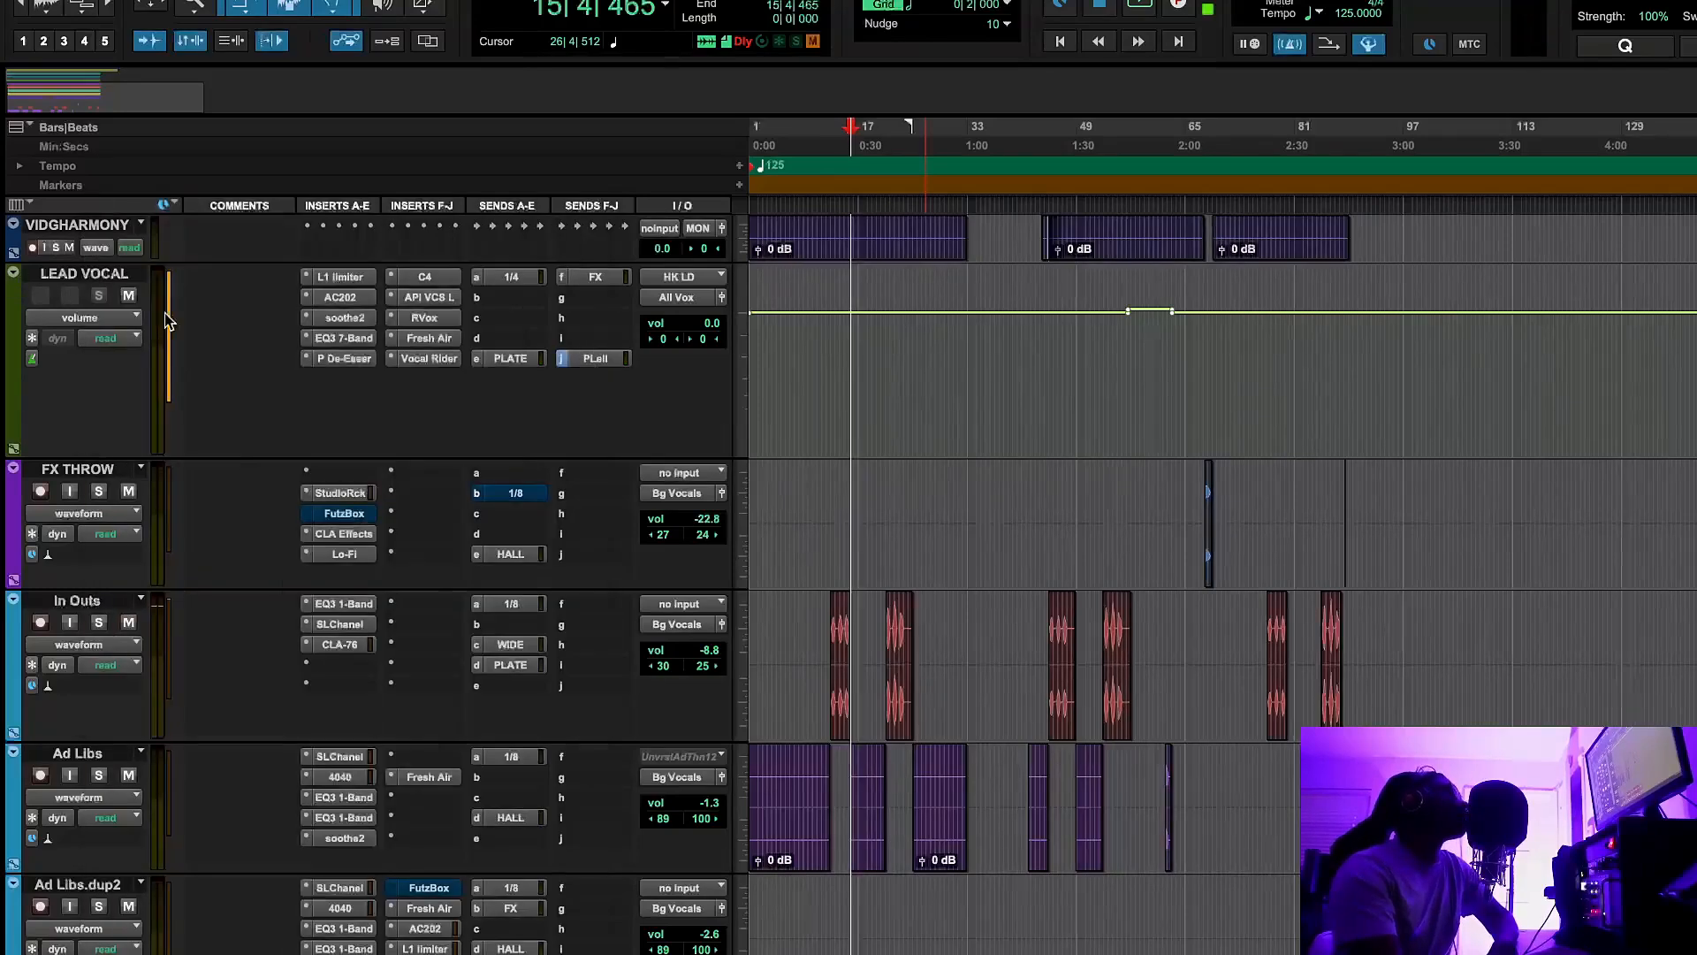
Inspect the CLA-76 release and attack controls on In Outs, placing the playback start at bar 12, beat 3
left_click(345, 644)
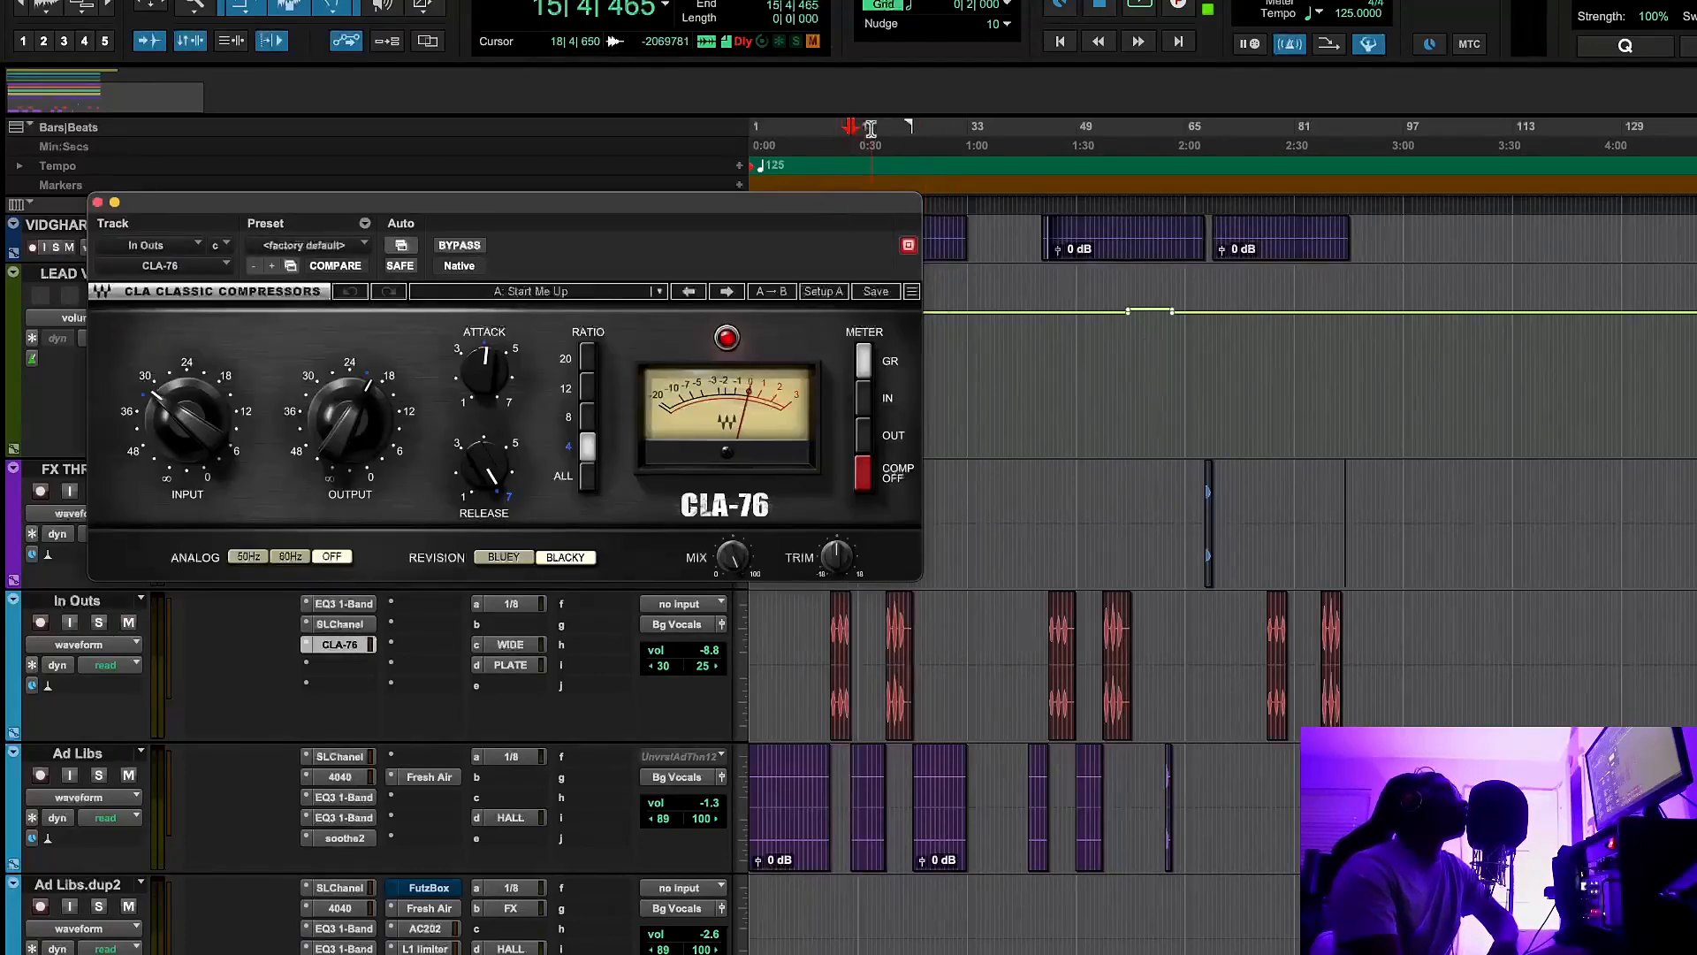
left_click(827, 141)
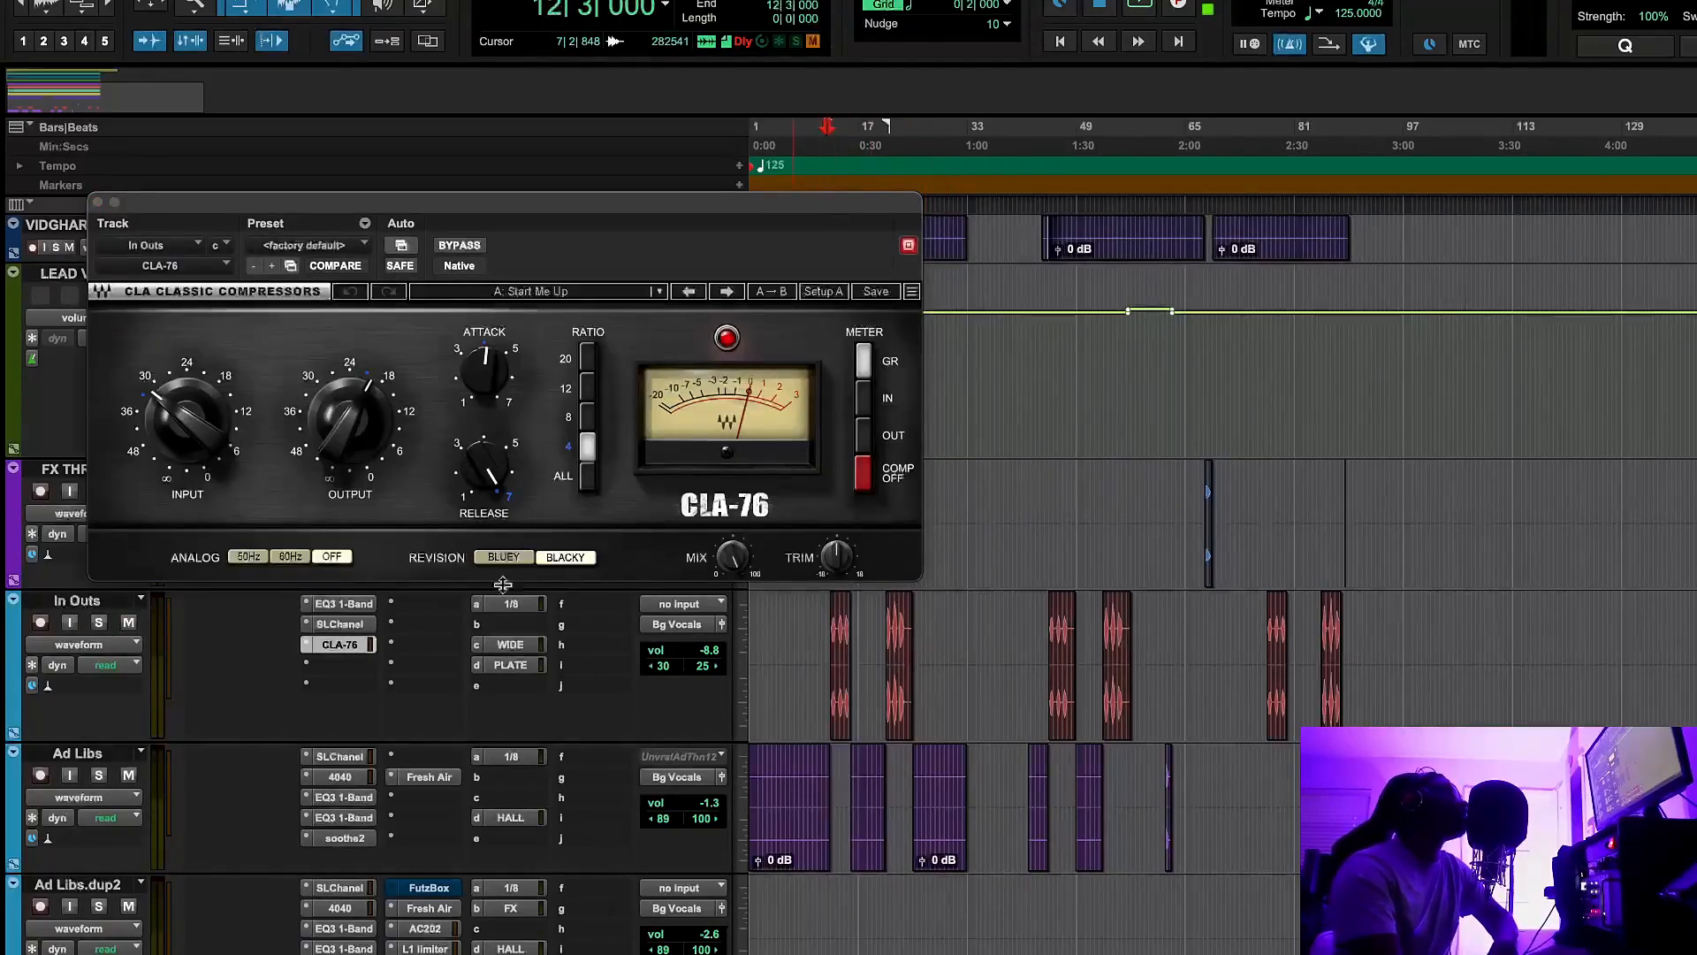
mouse_move(497, 467)
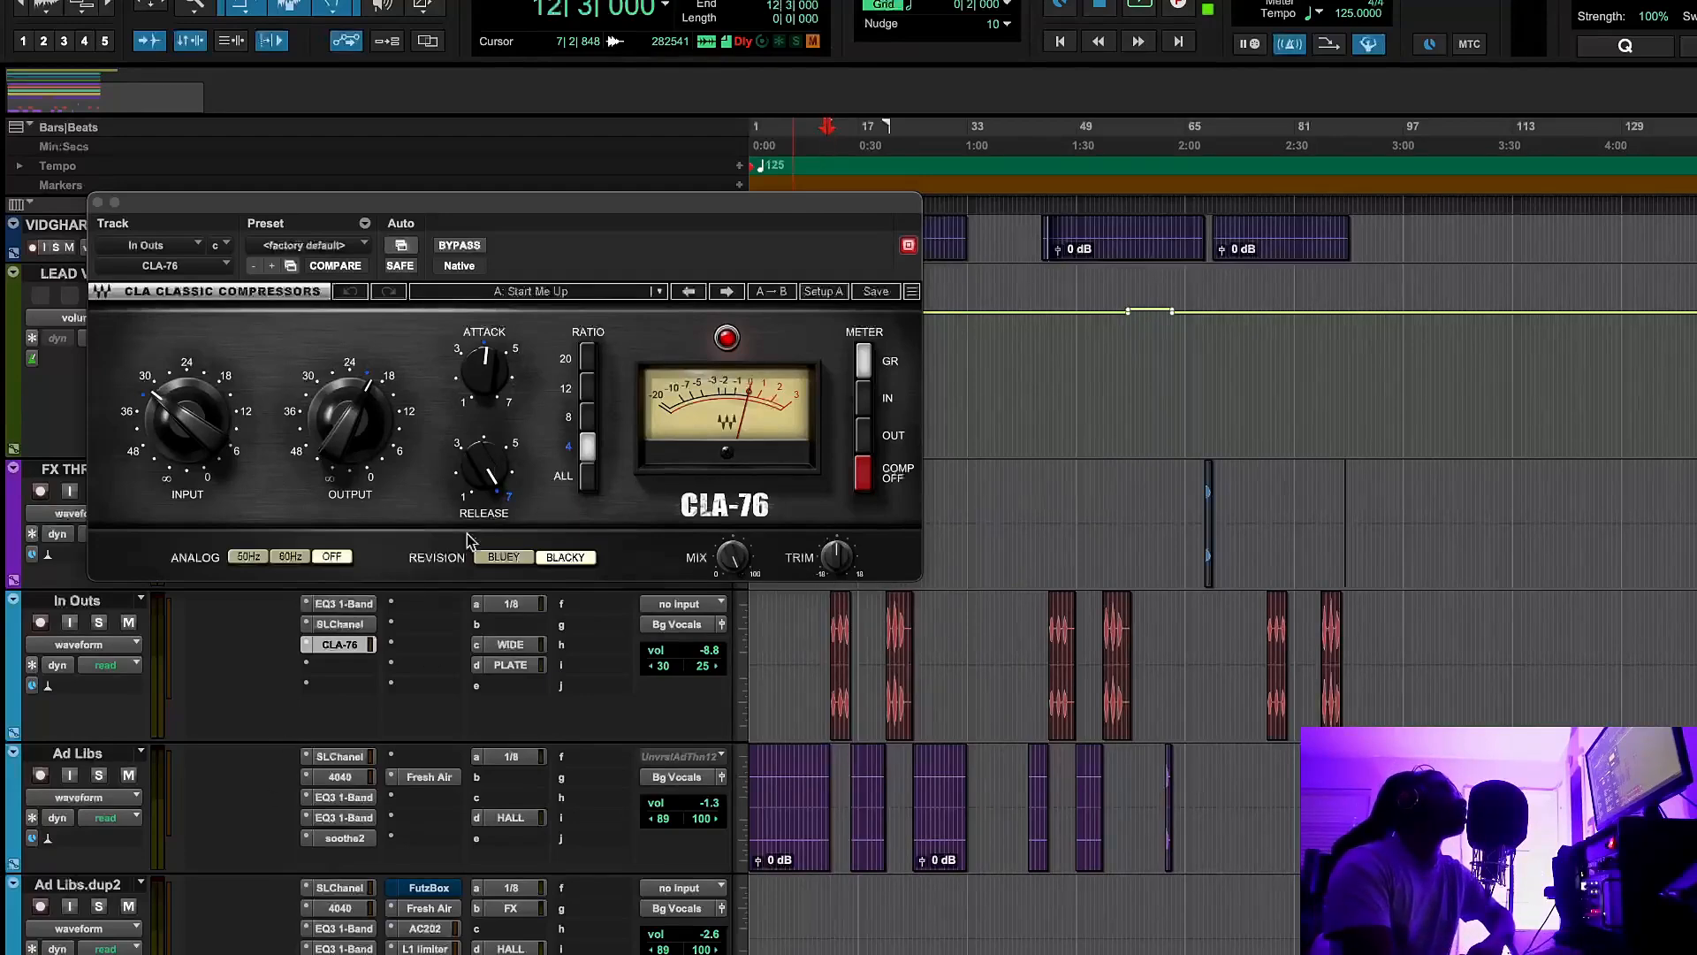
left_click(488, 470)
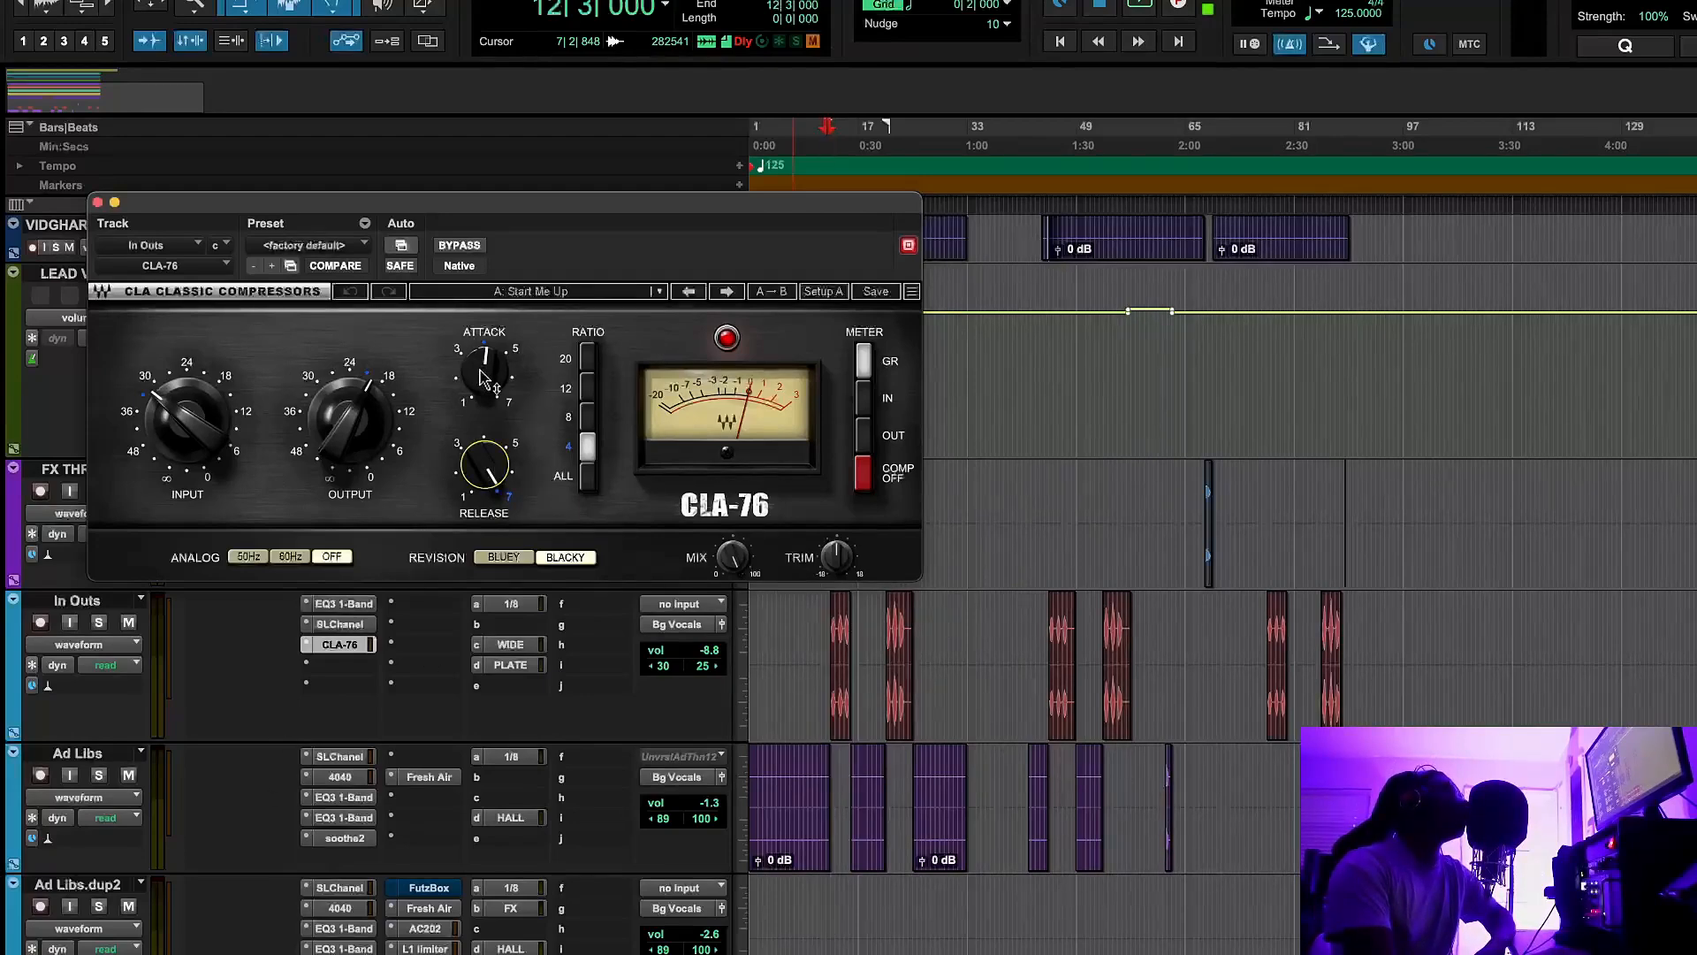
left_click(484, 378)
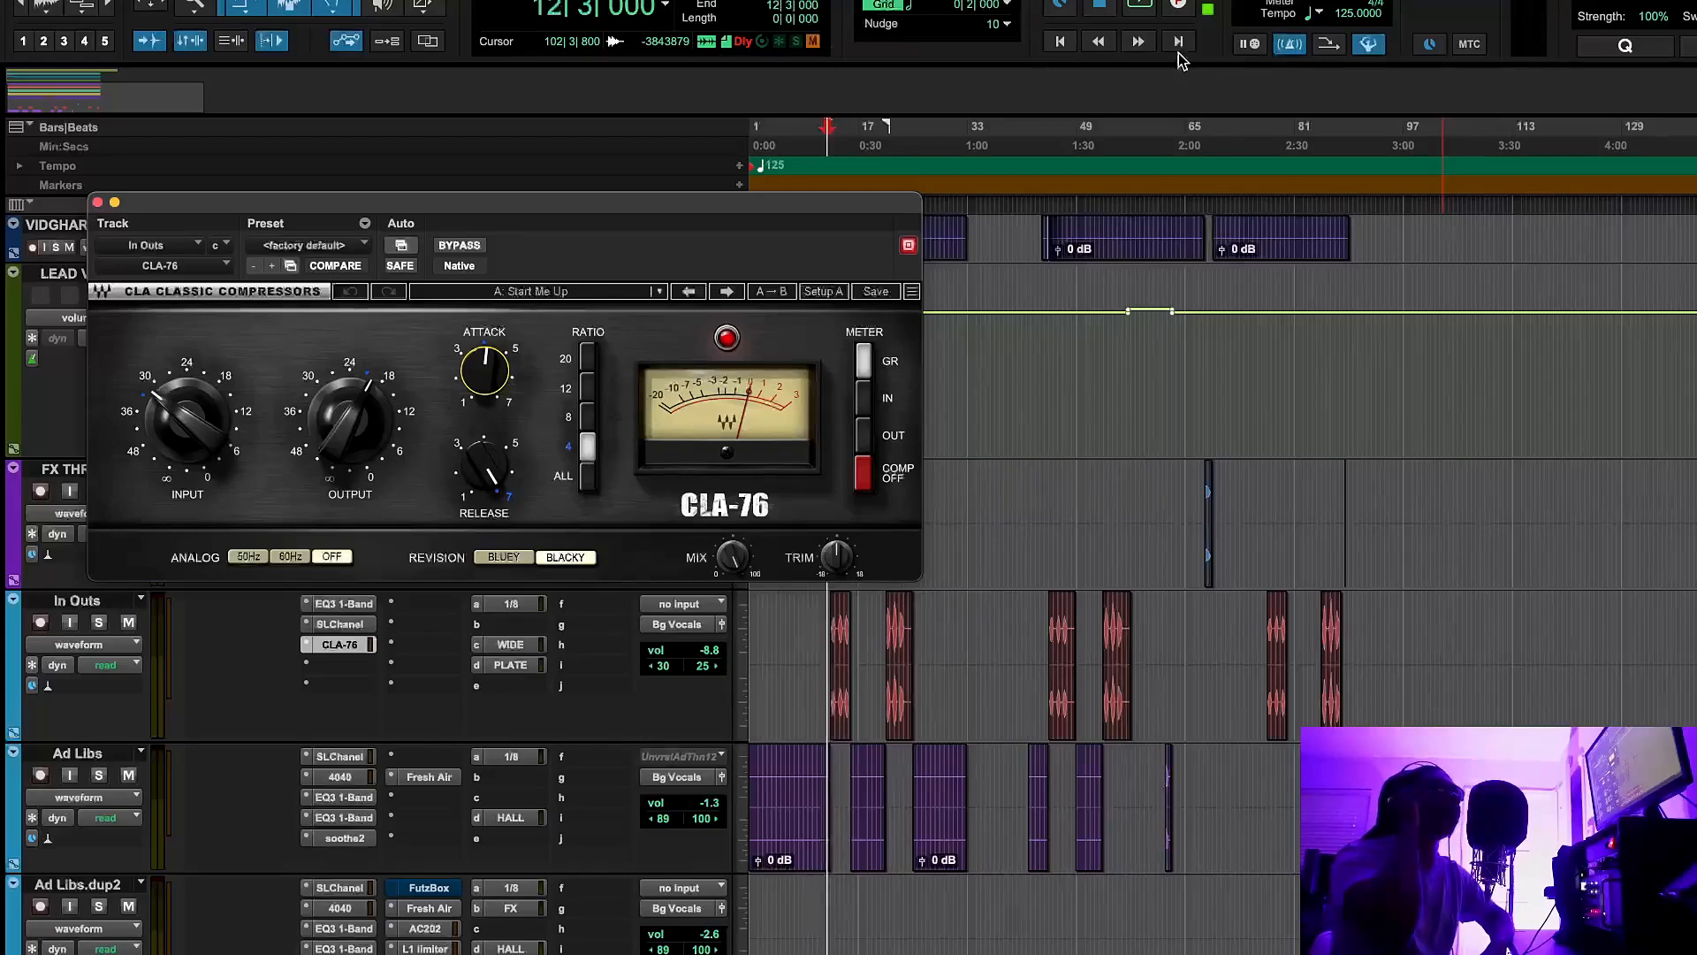
Play the song from bar 12, beat 3, with the CLA-76 open, stop playback, and close the compressor
left_click(1140, 7)
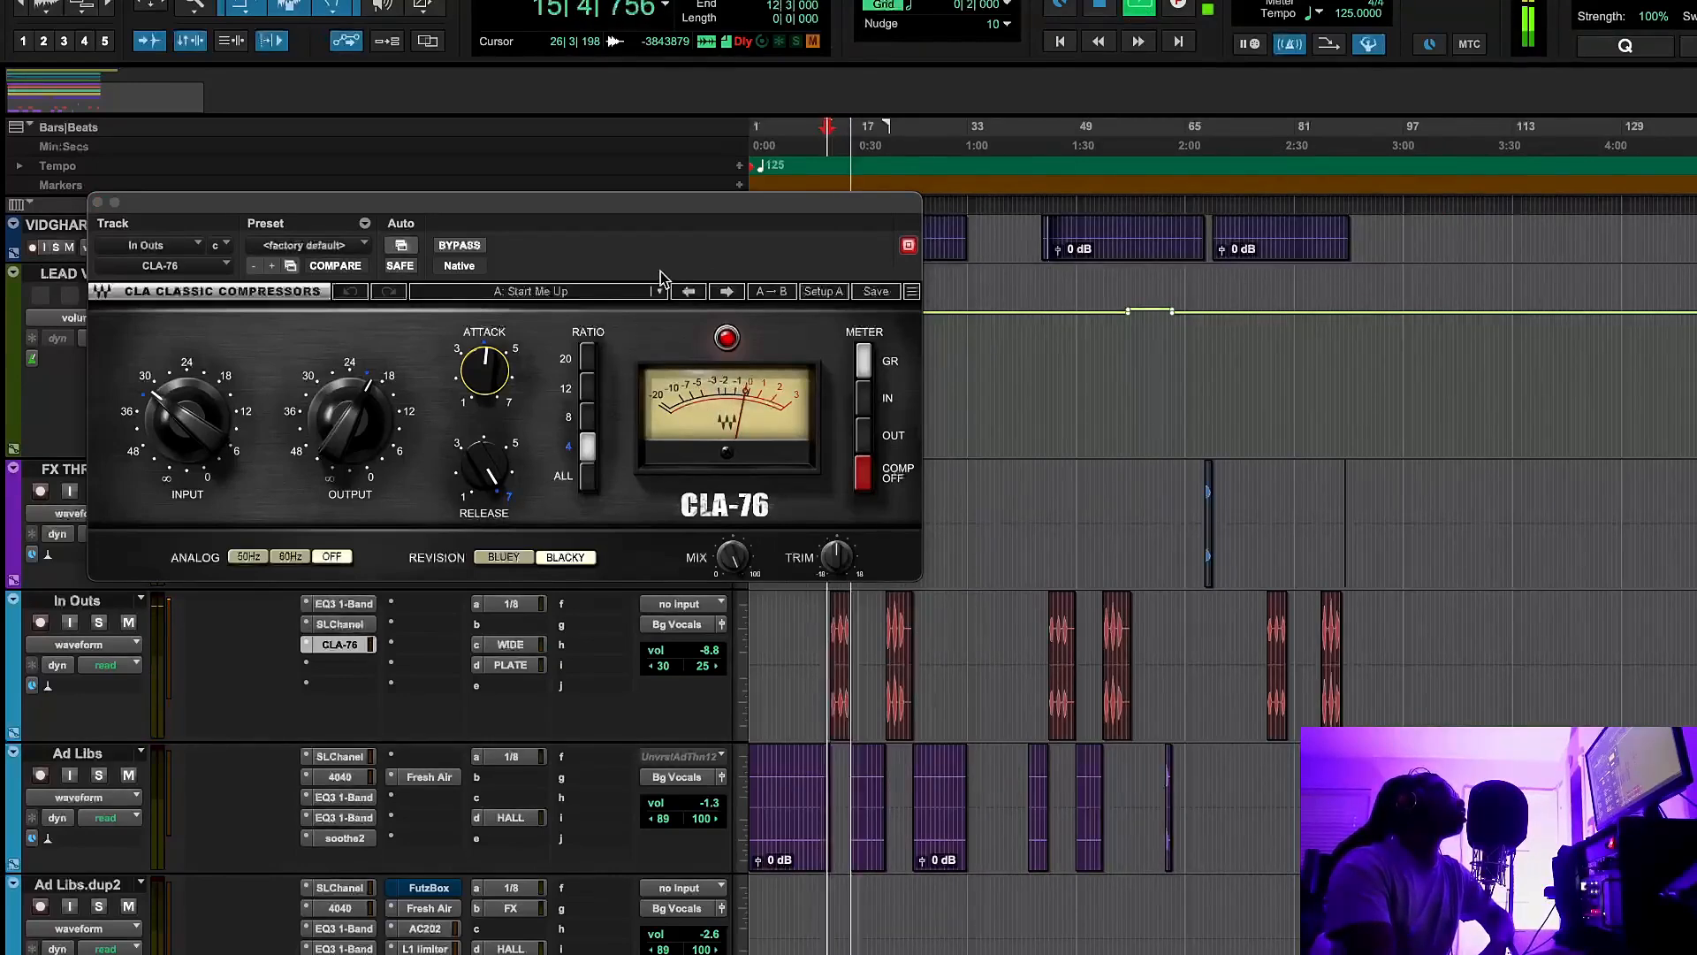
left_click_drag(841, 205, 803, 205)
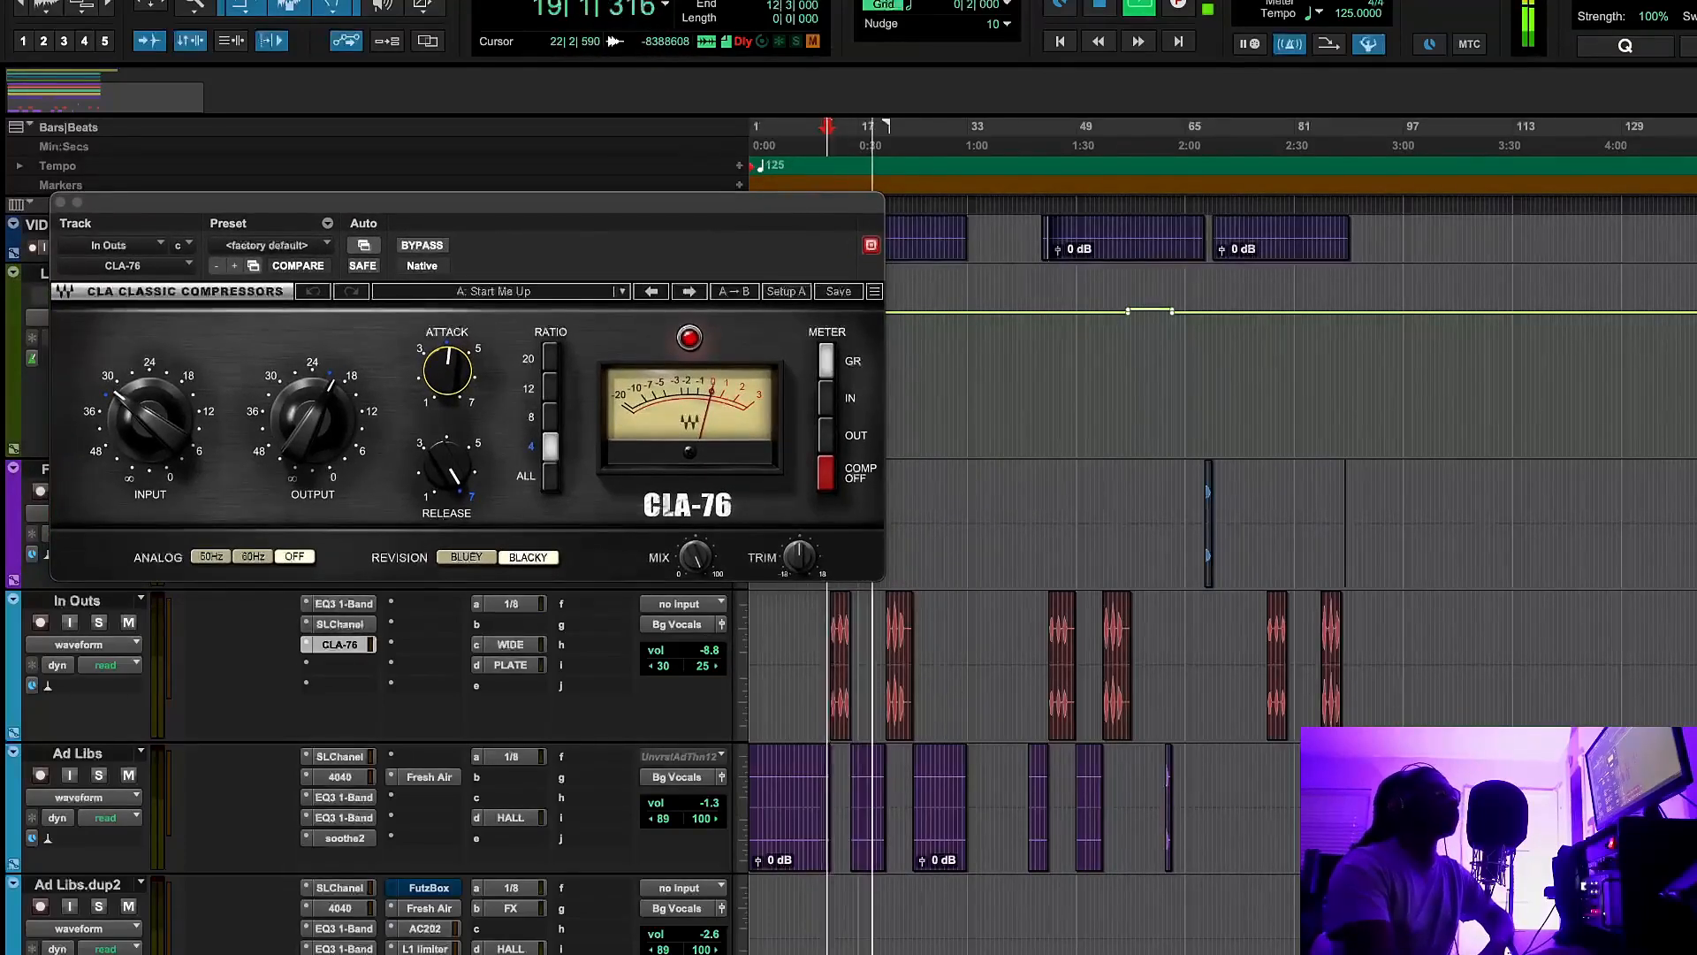
scroll(795, 707, "down", 5)
scroll(796, 707, "up", 2)
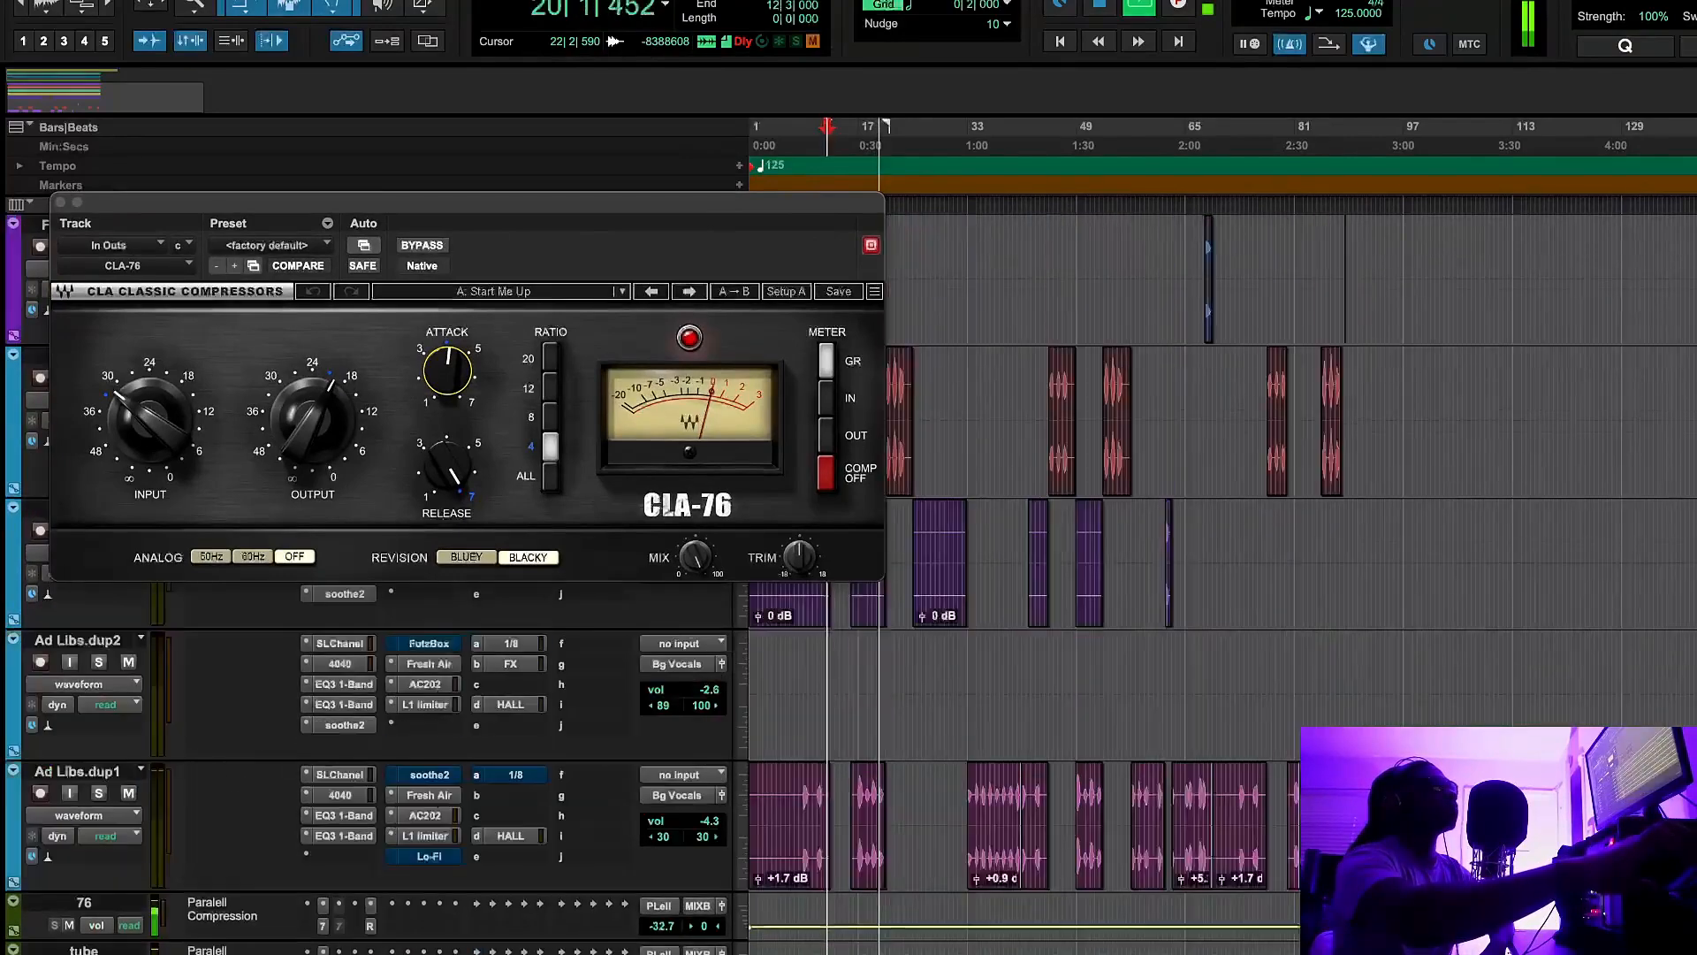
key("r")
key("r")
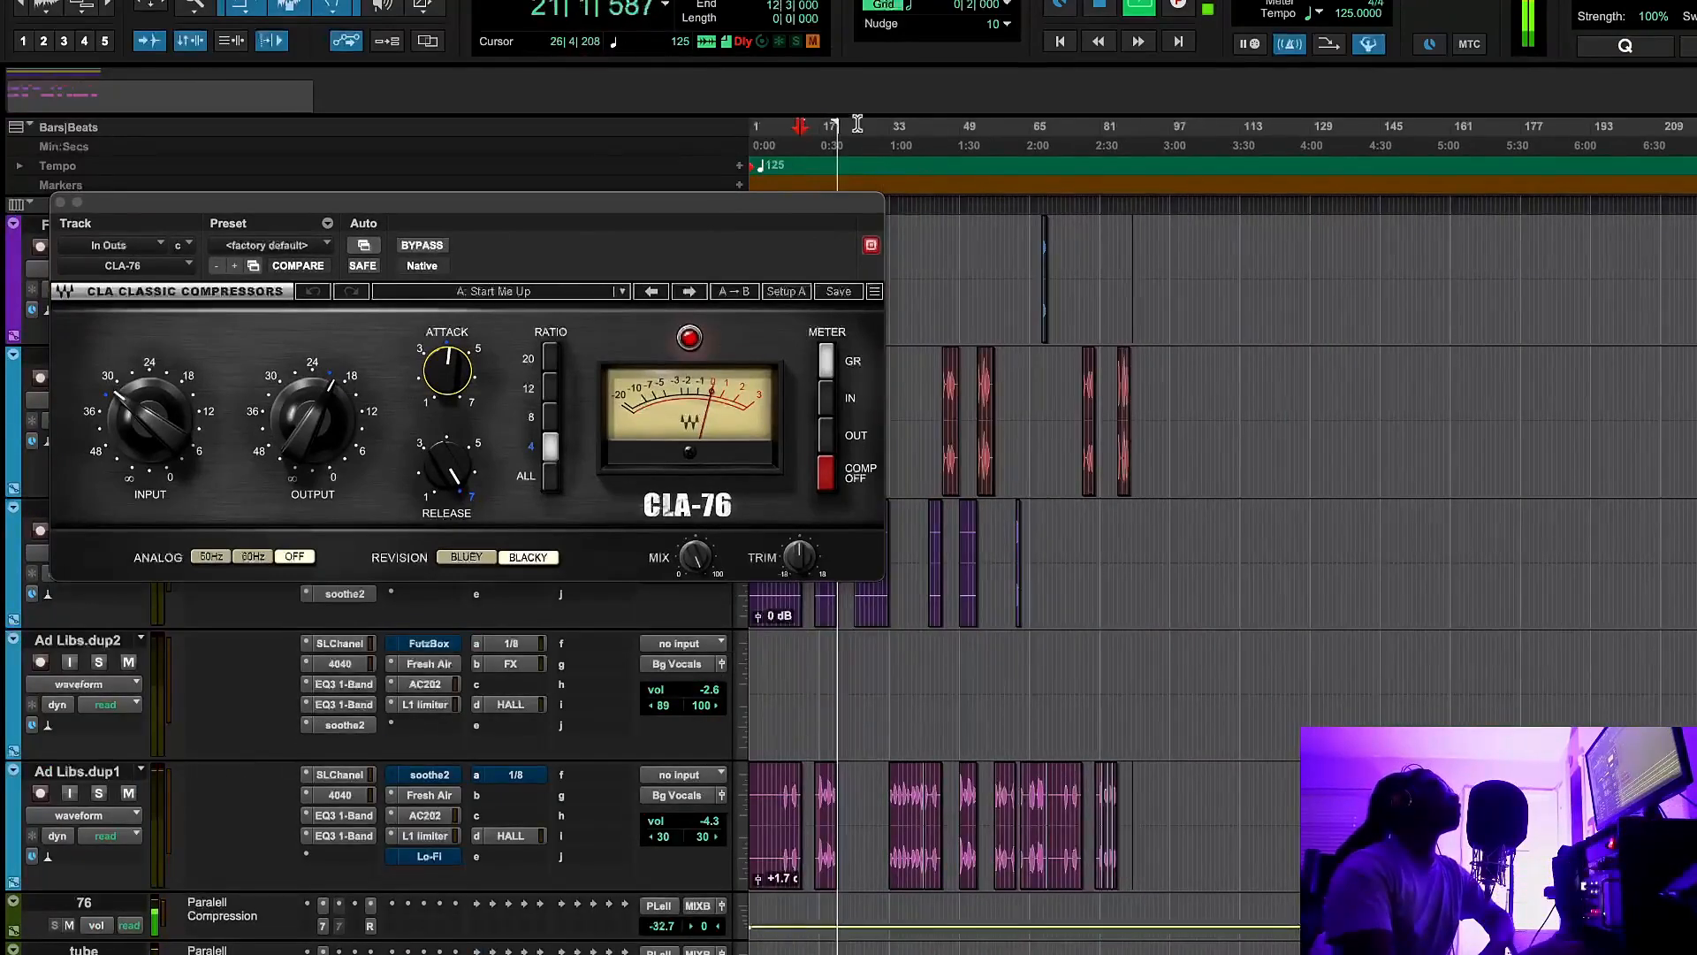
left_click_drag(795, 203, 894, 232)
left_click(1104, 10)
left_click(163, 225)
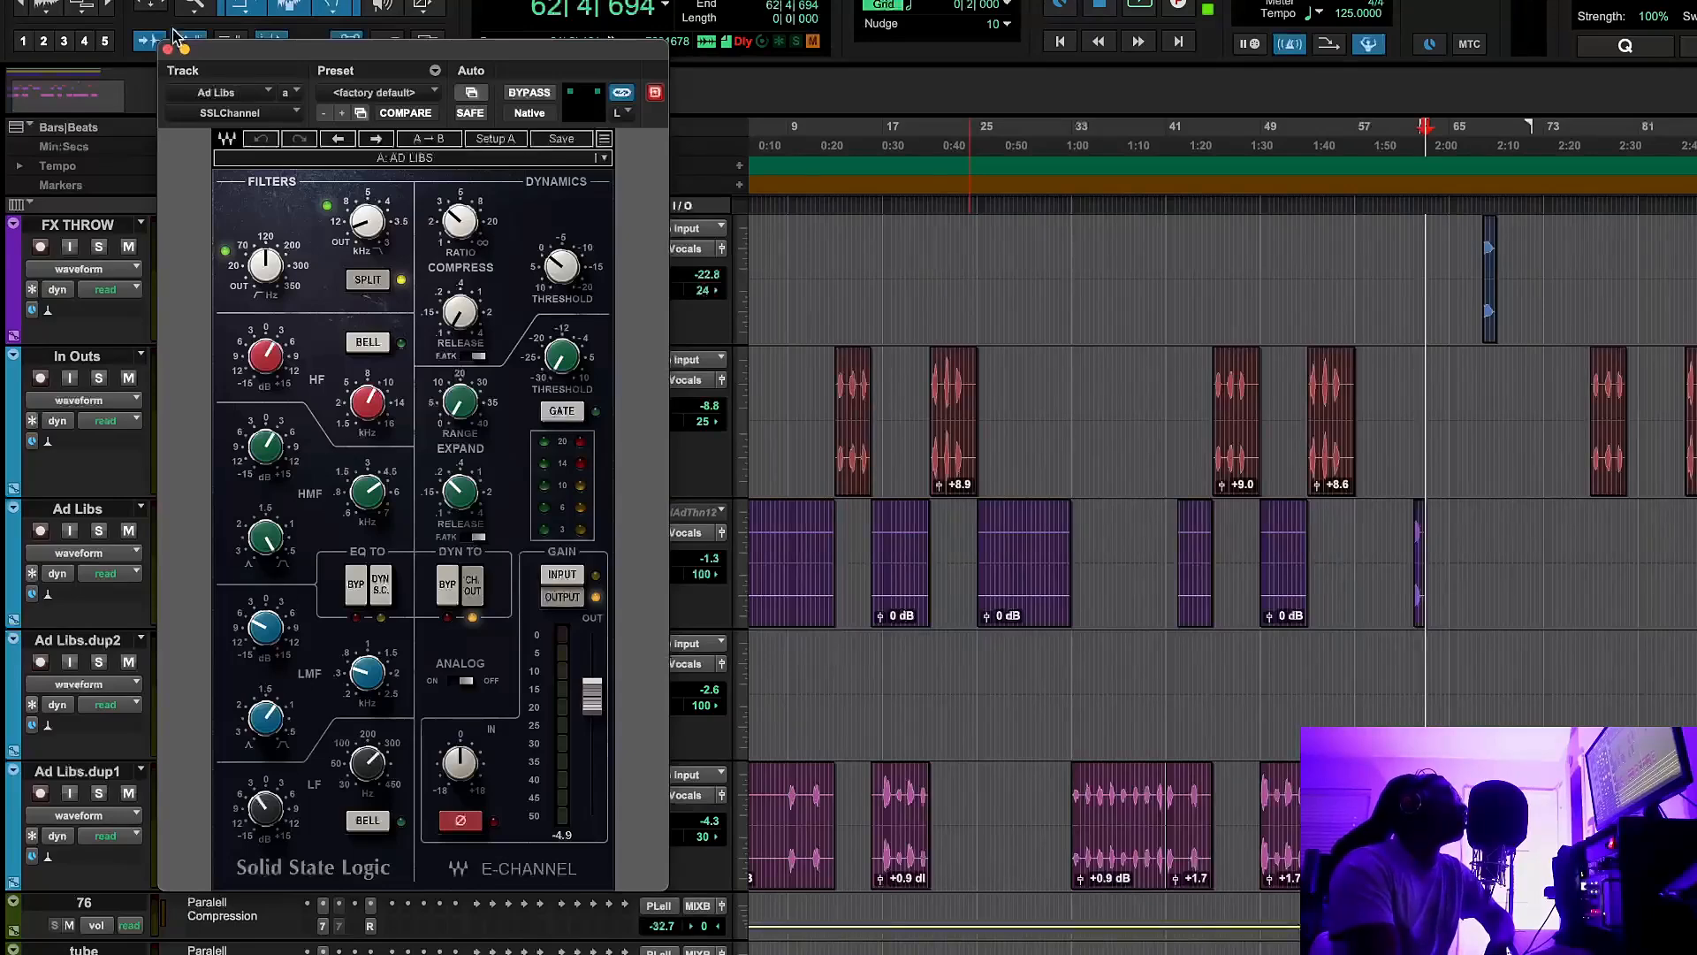
Close the SSLChannel on Ad Libs and inspect its 4040 Retro Limiter, placing the playback start at bar 61 before closing it
left_click(167, 49)
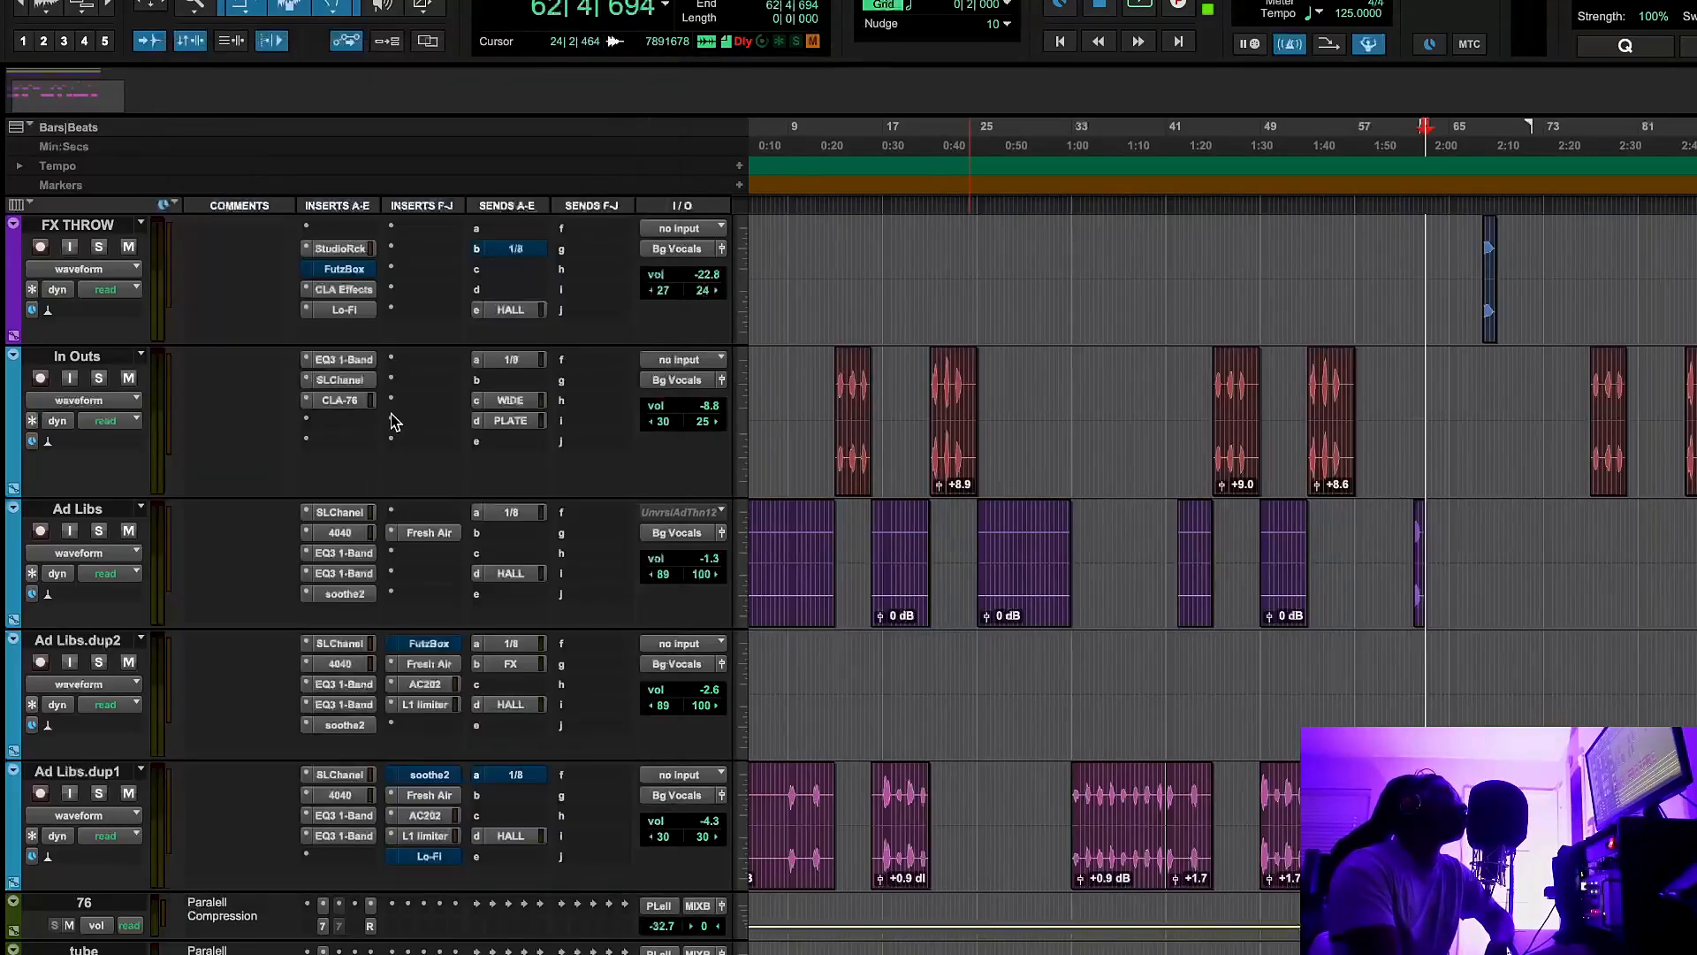
left_click(380, 530)
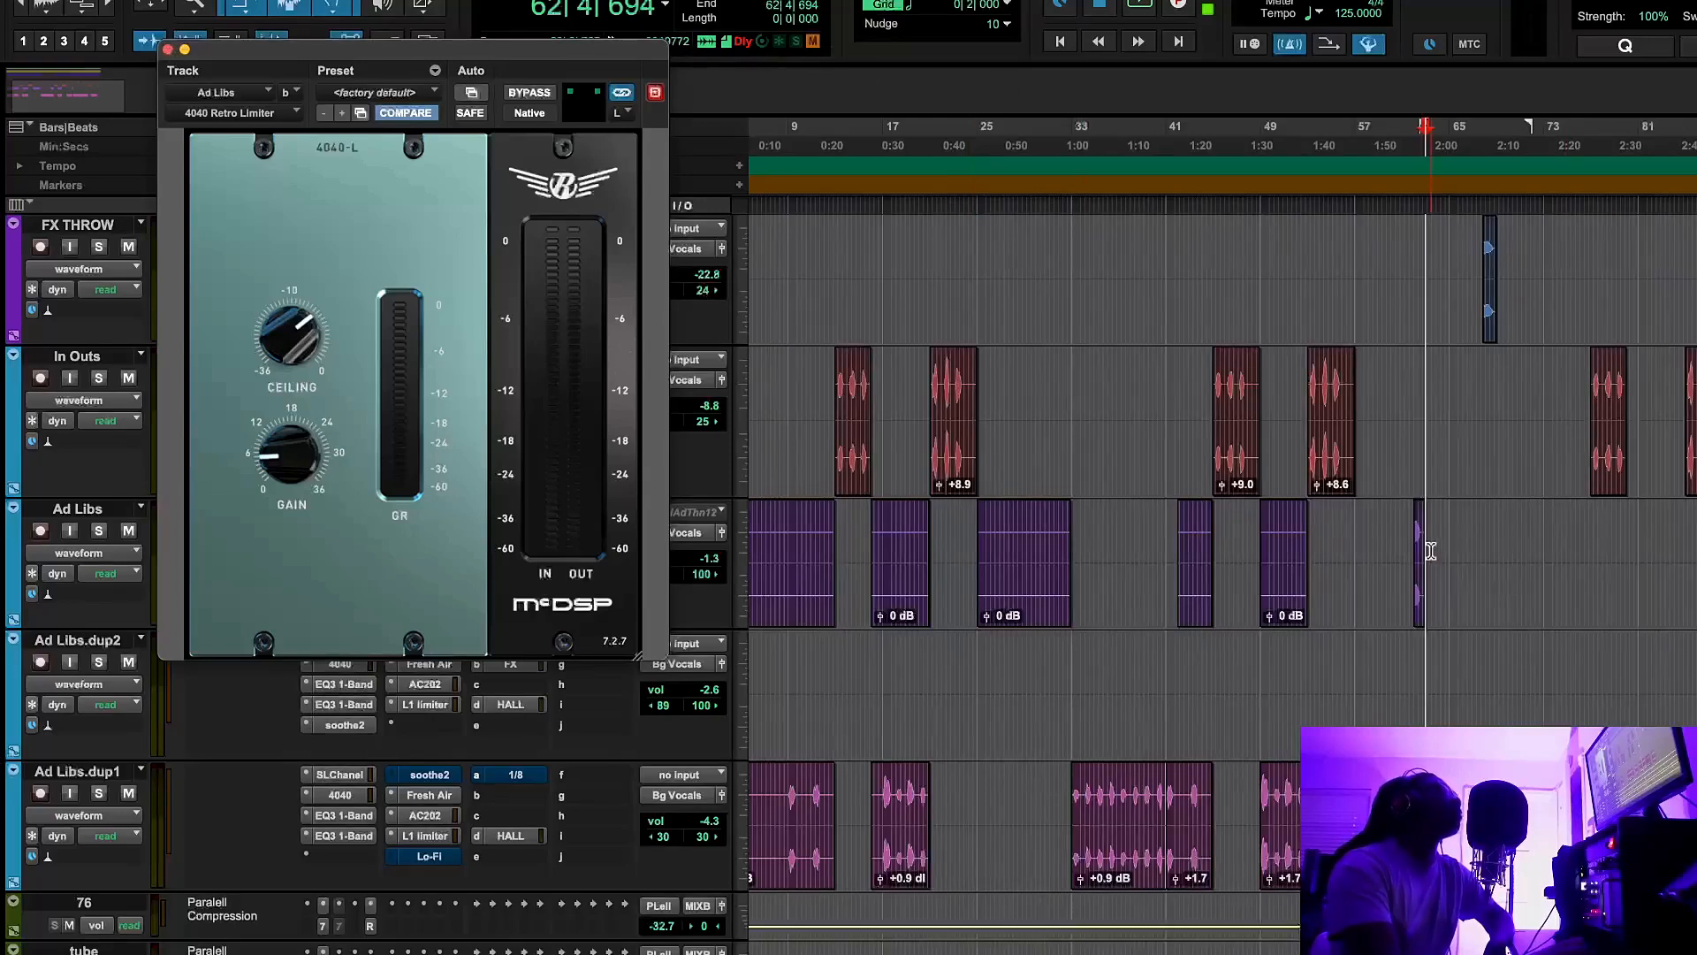
left_click(1401, 555)
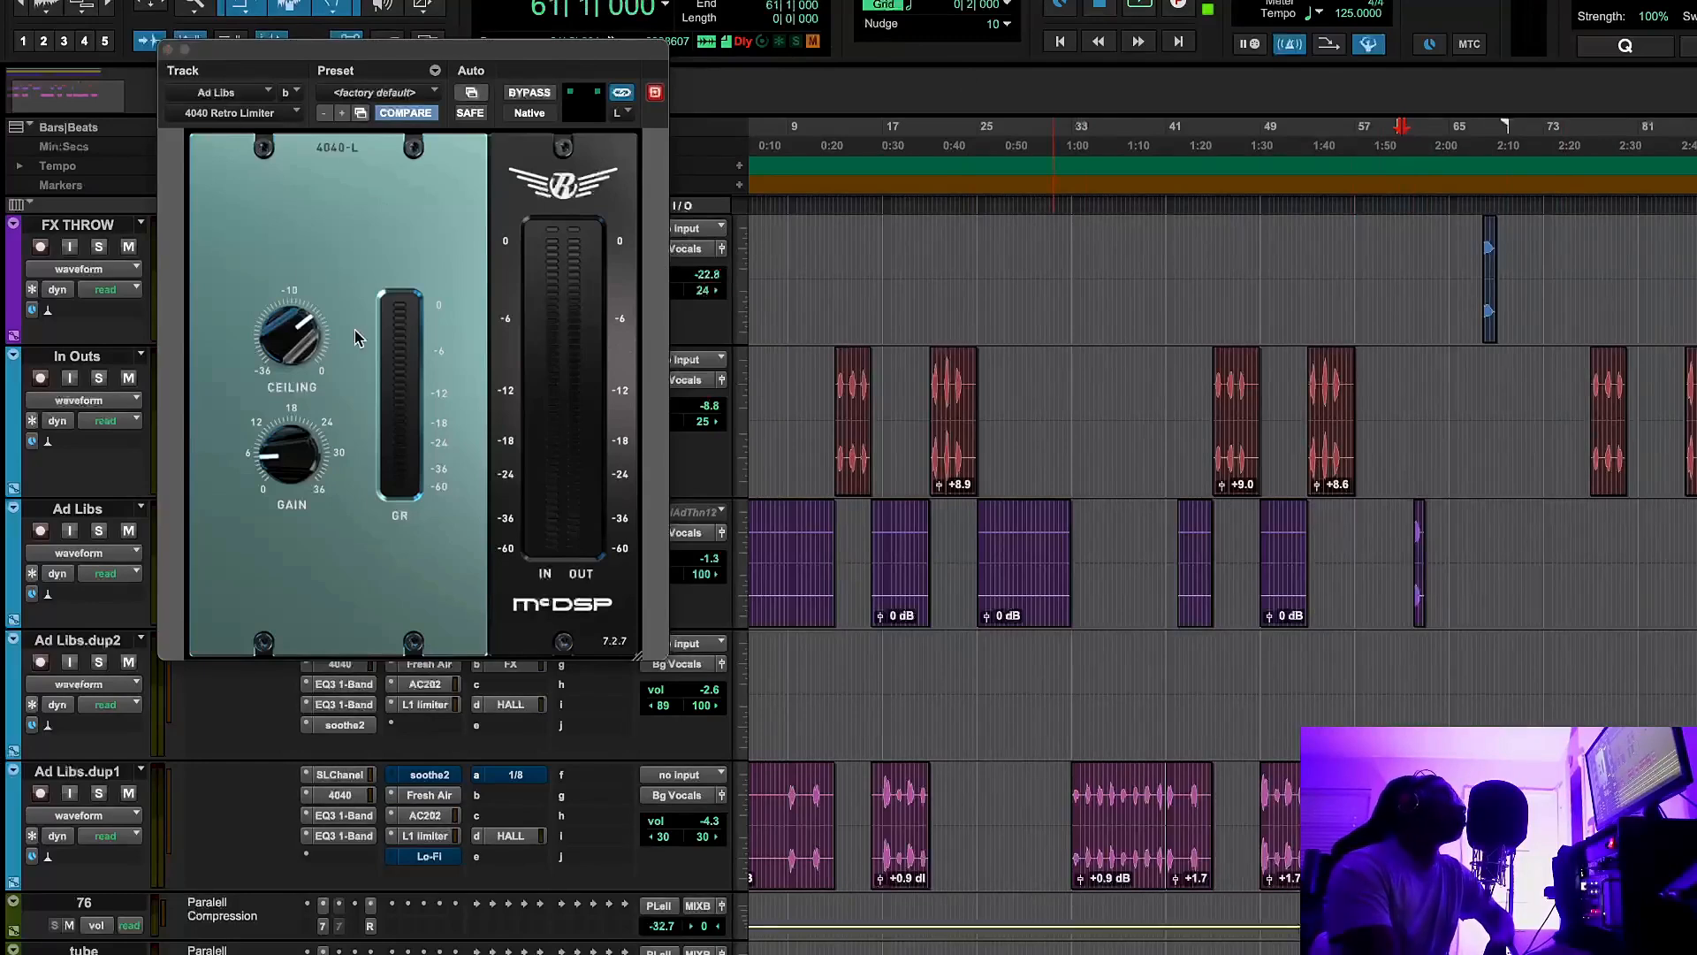
left_click(168, 51)
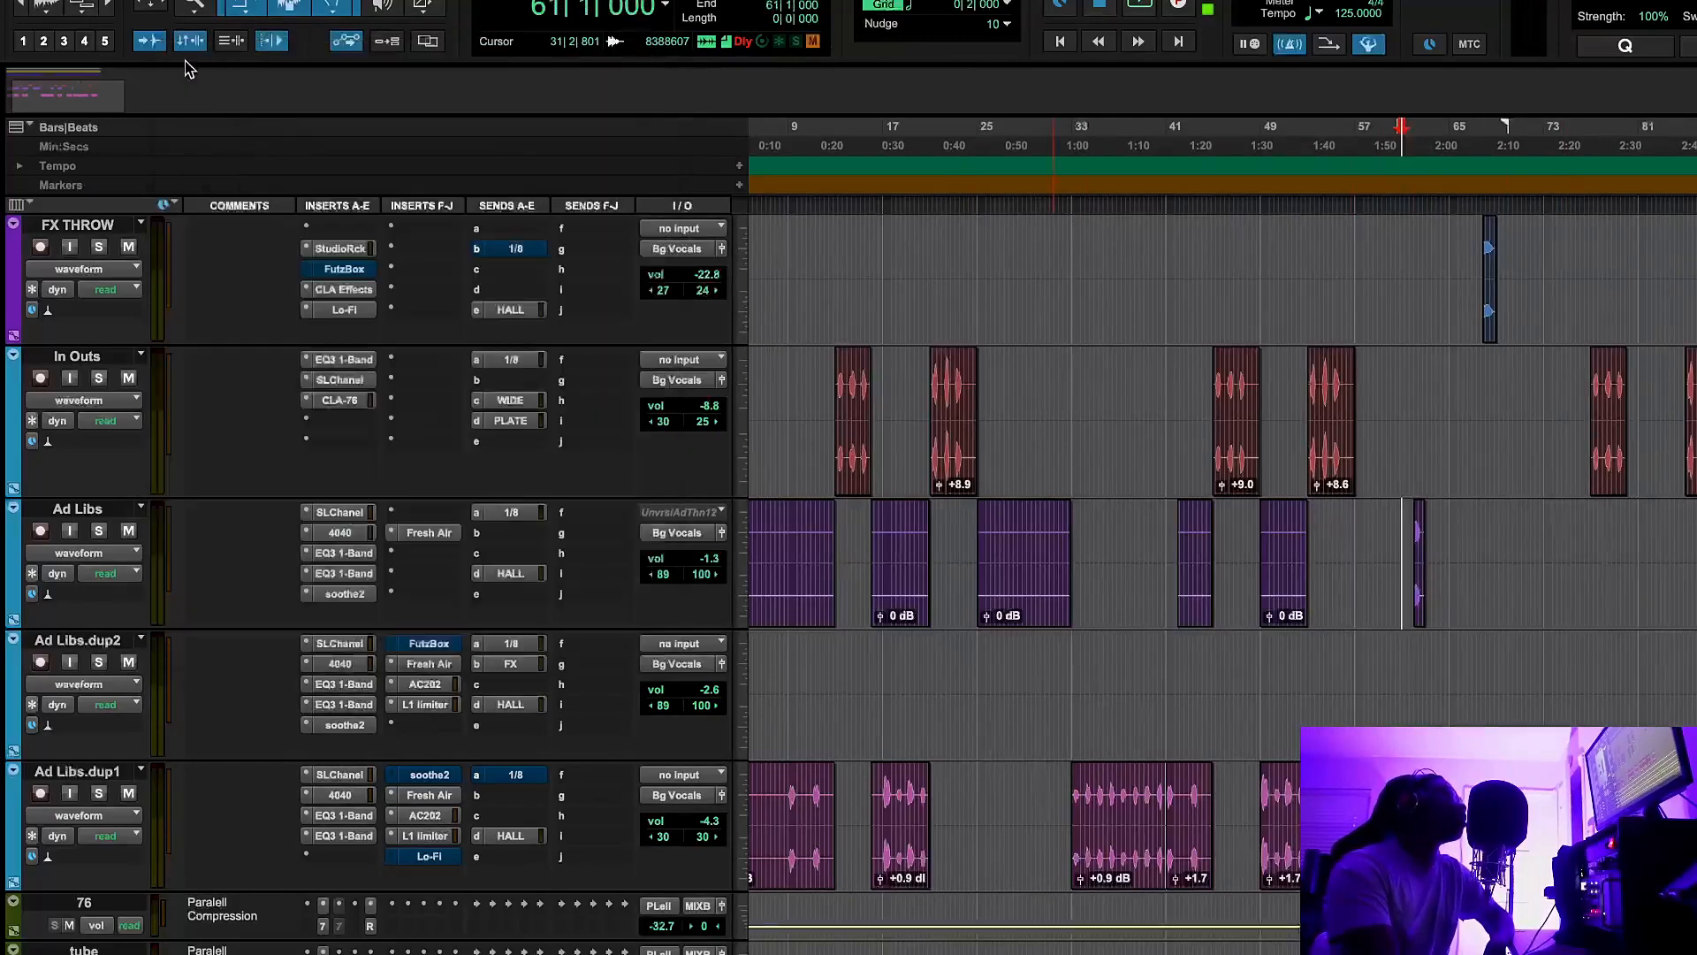
Inspect the high-pass and low-pass EQ3 1-Band inserts and soothe2 on Ad Libs, placing playback just before the track's last clip
left_click(362, 553)
left_click(355, 570)
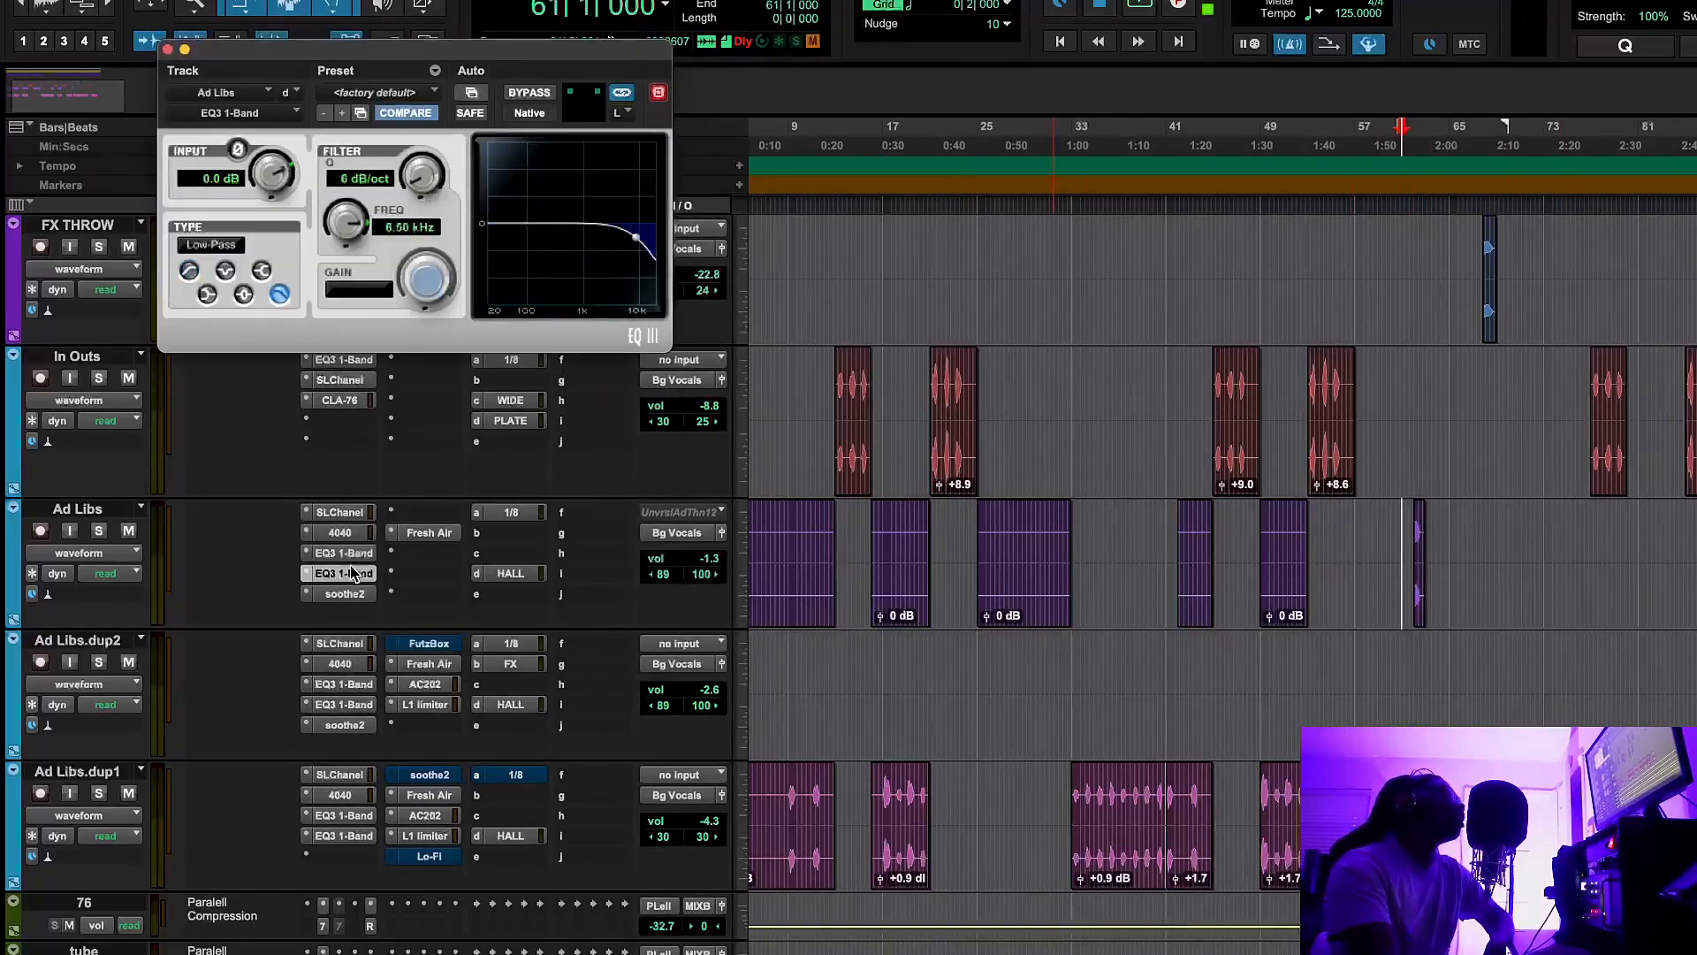
left_click(354, 557)
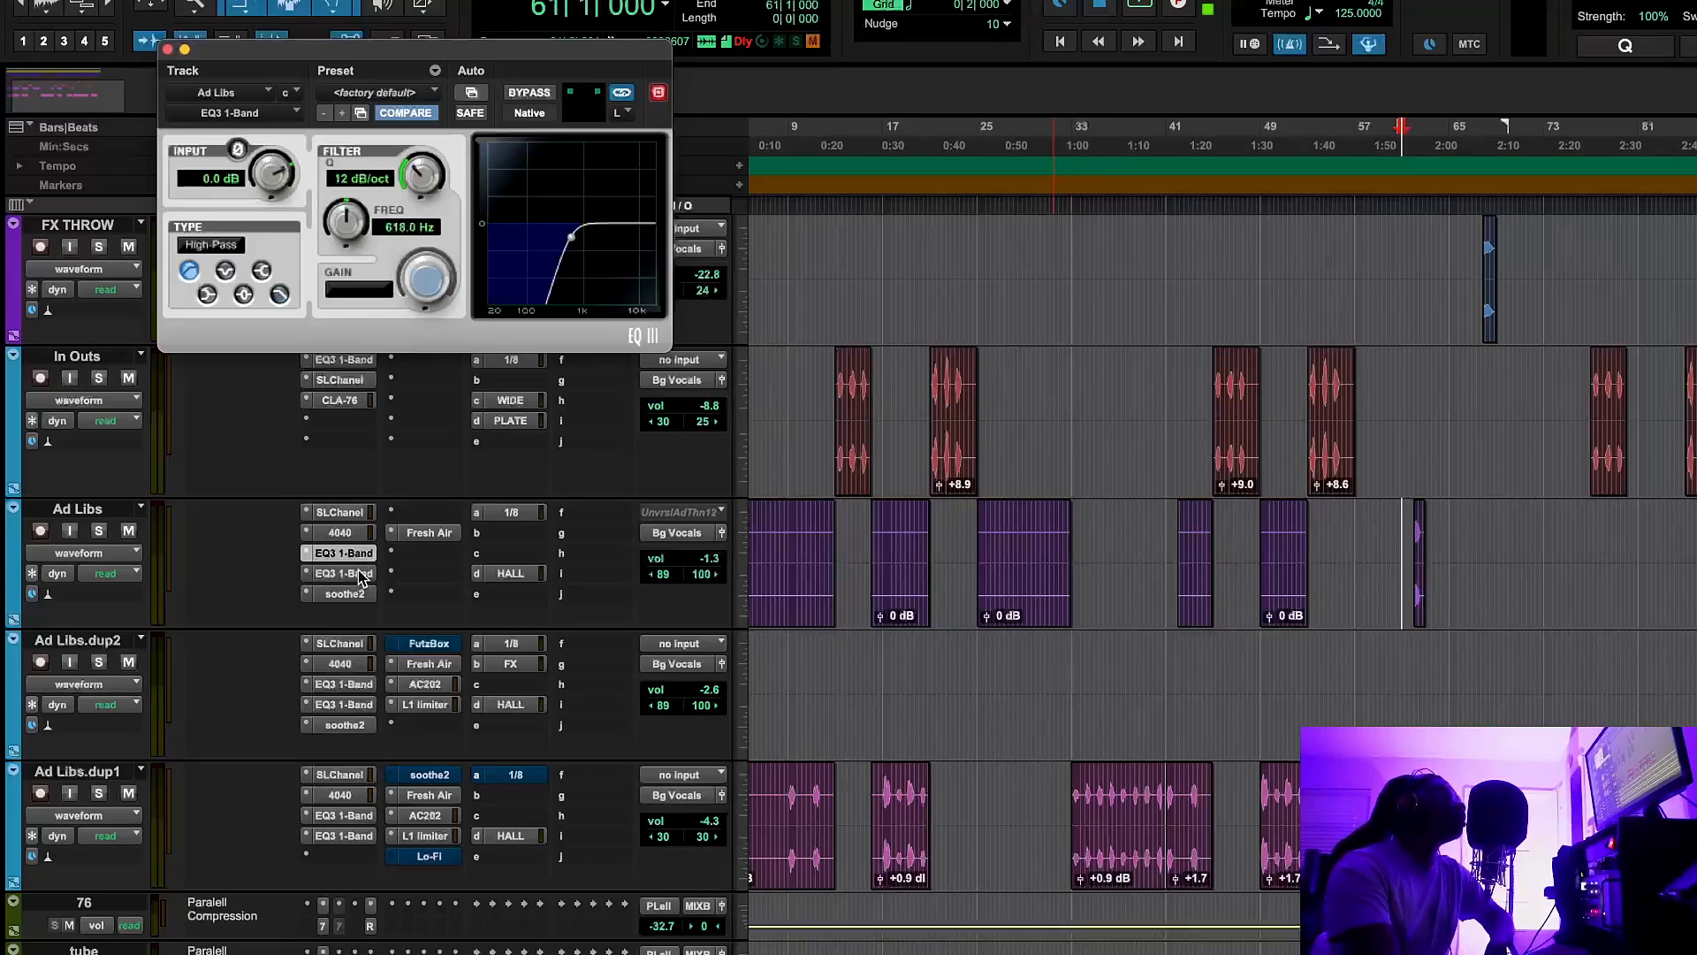
left_click(358, 572)
left_click(355, 555)
left_click(365, 596)
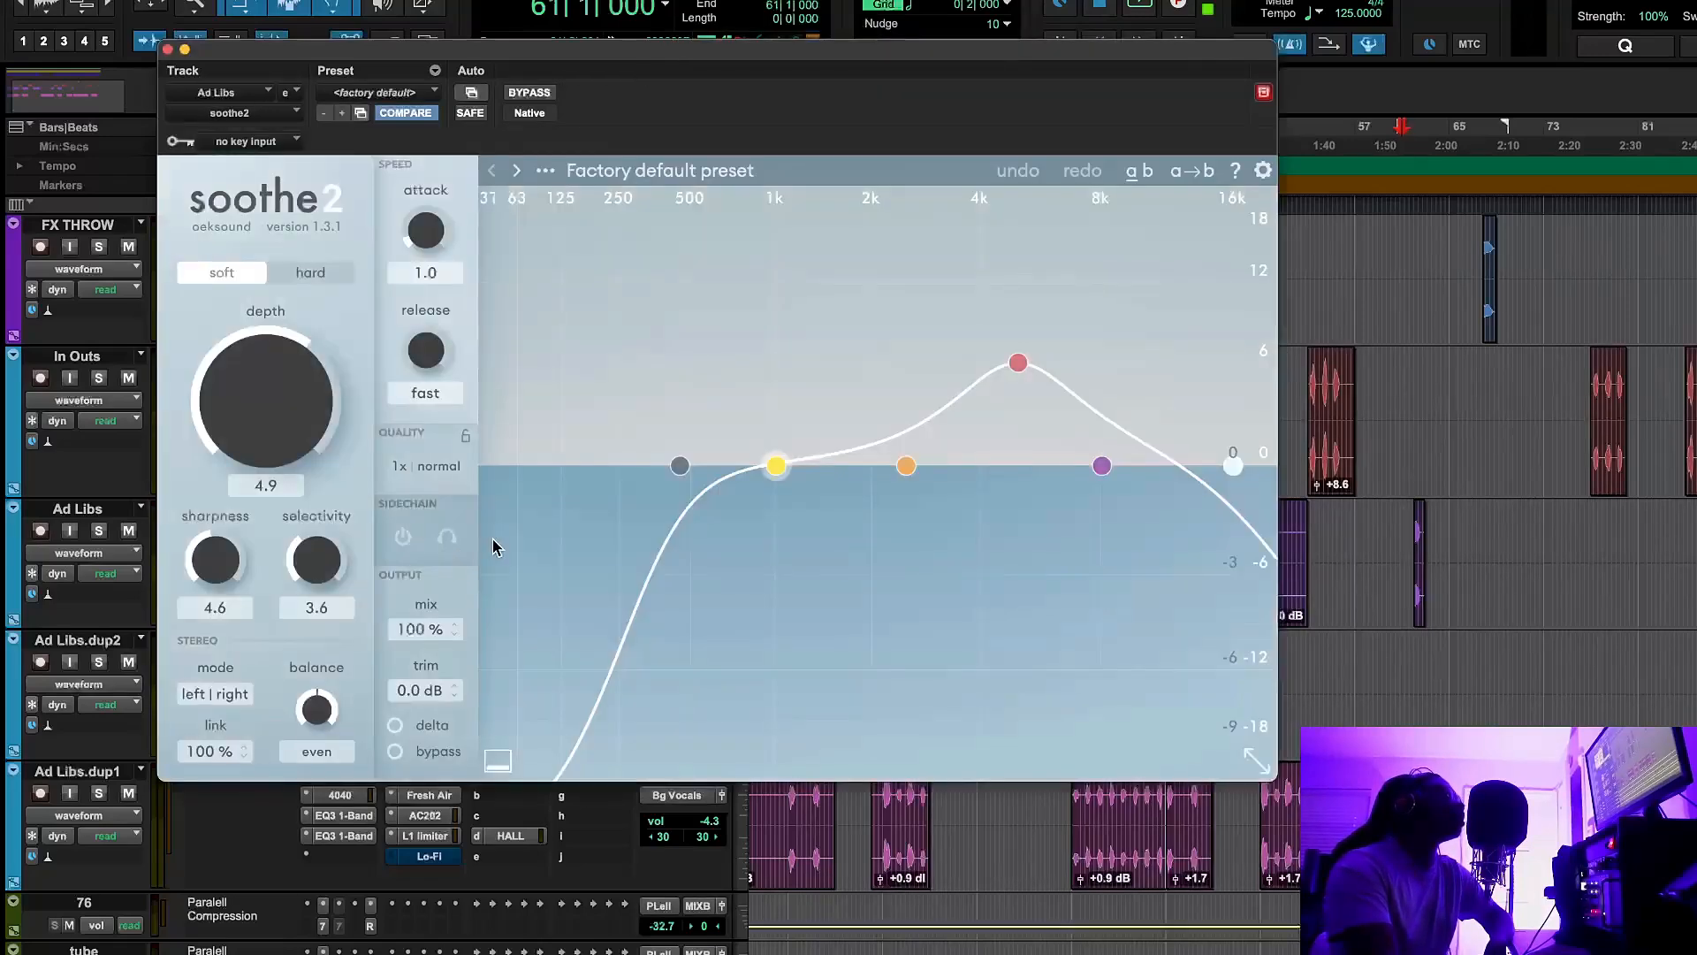
left_click_drag(929, 75, 914, 95)
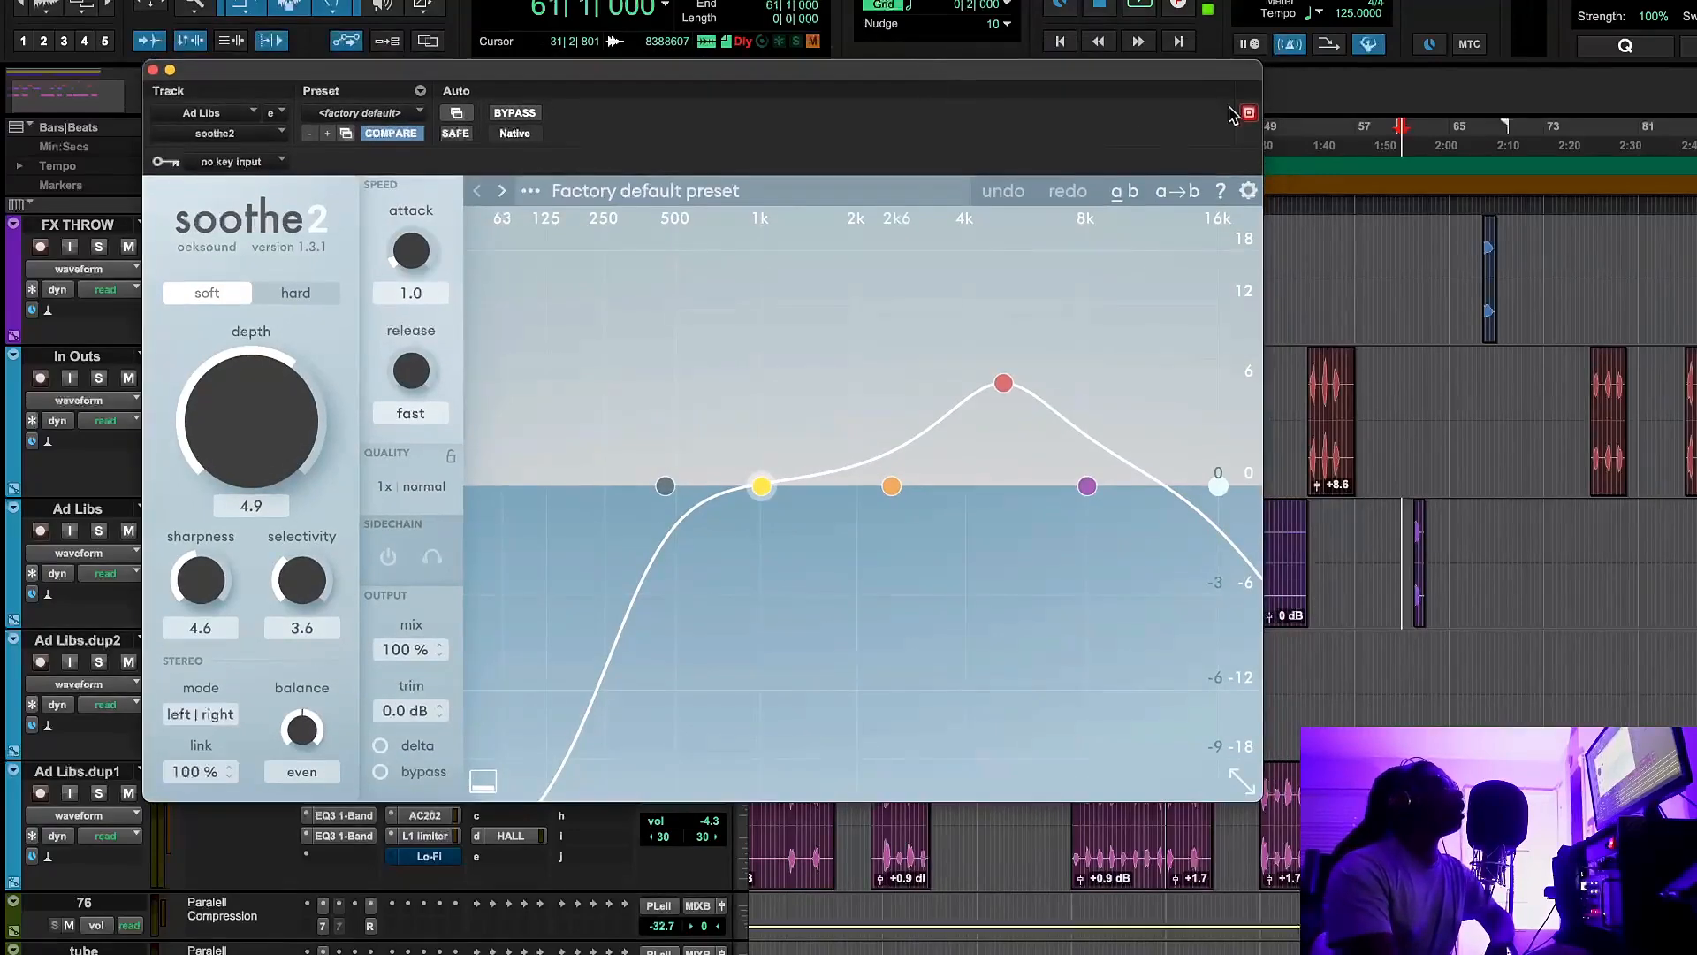
left_click(1391, 143)
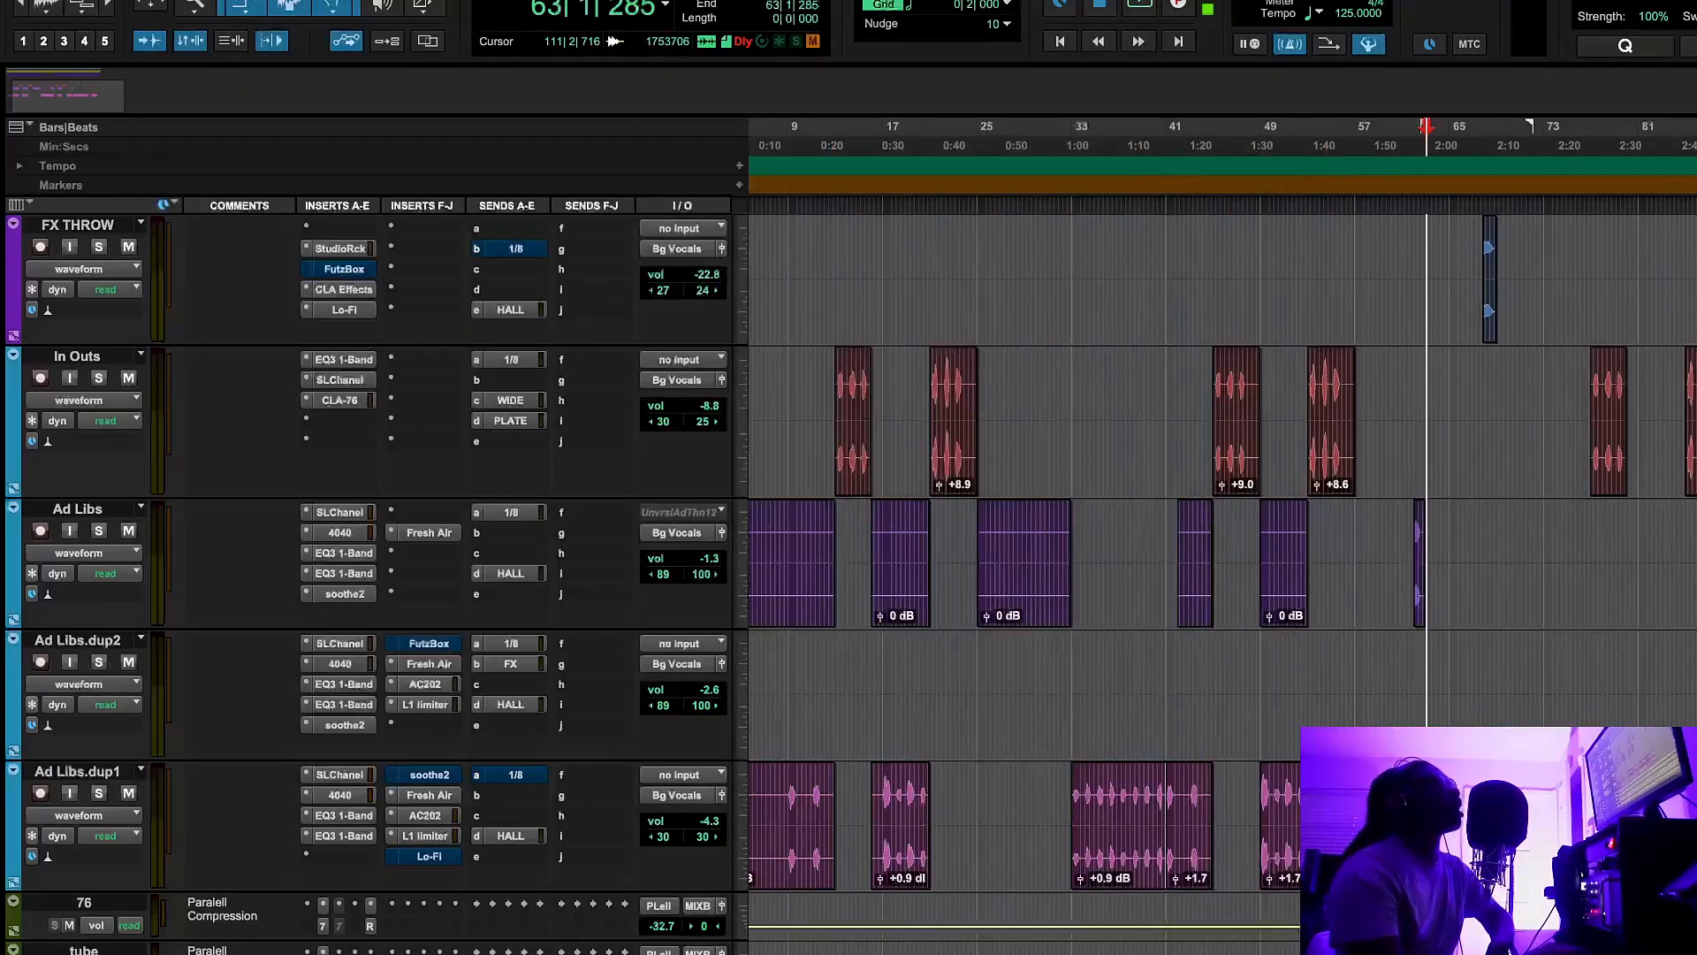
Open the OneKnob Filter on BEAT and play its filter automation from bar 53, beat 3
scroll(1223, 530, "up", 15)
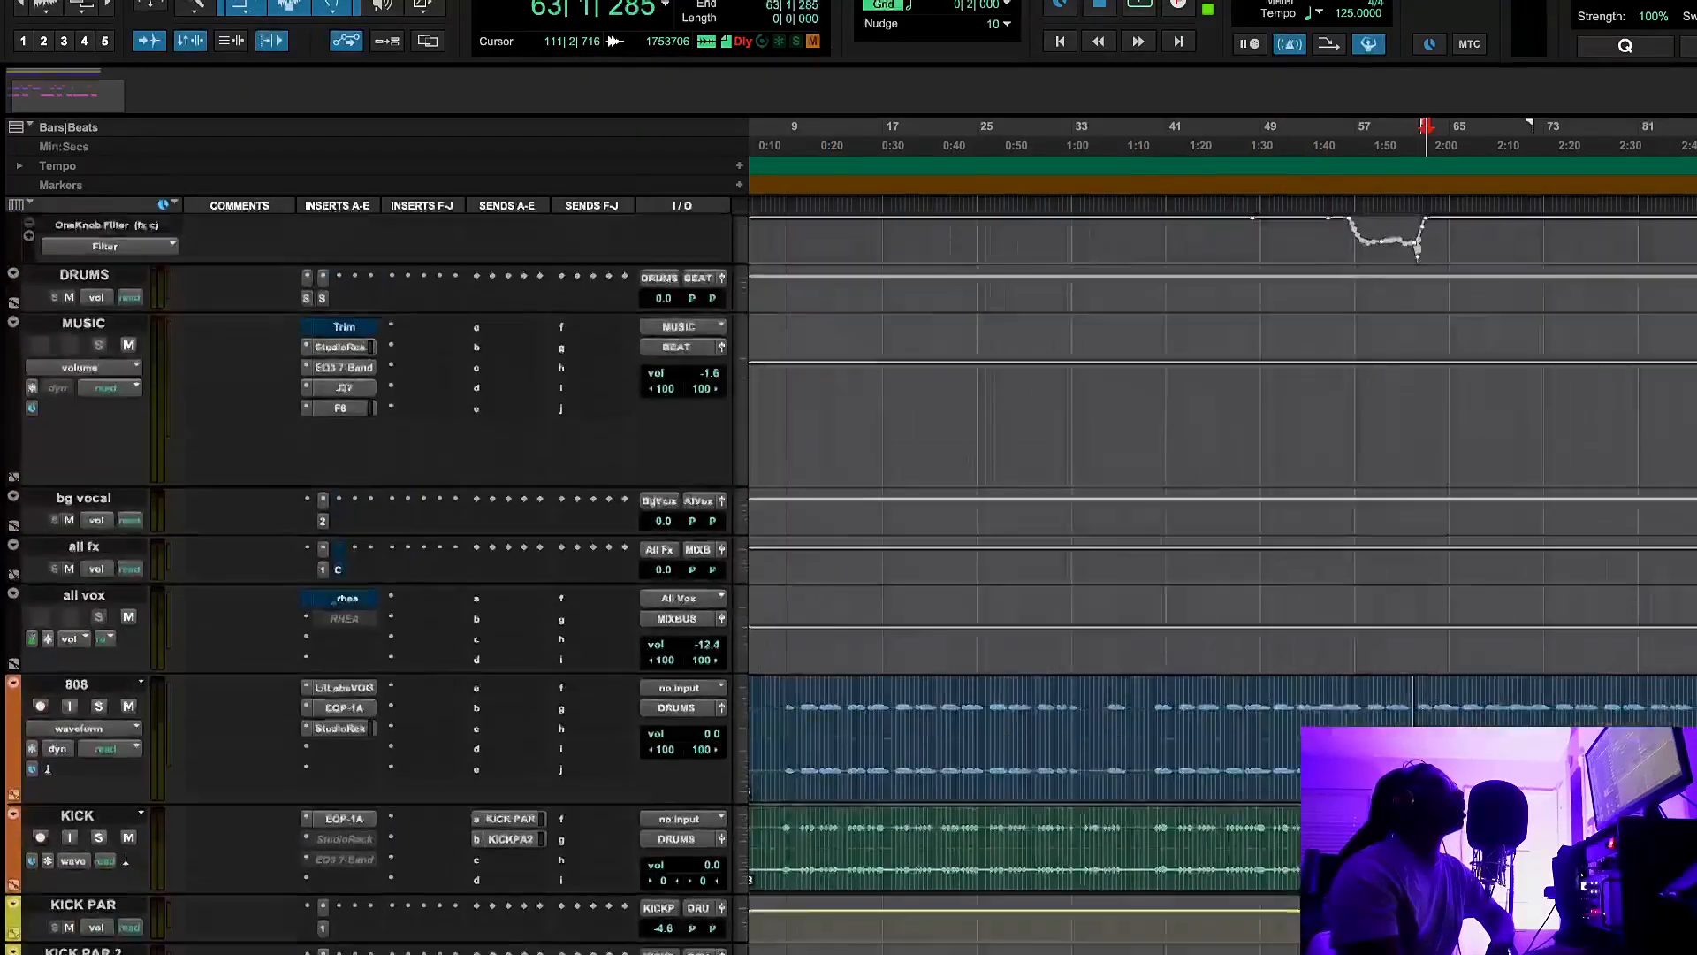
scroll(1222, 530, "up", 10)
left_click(1297, 147)
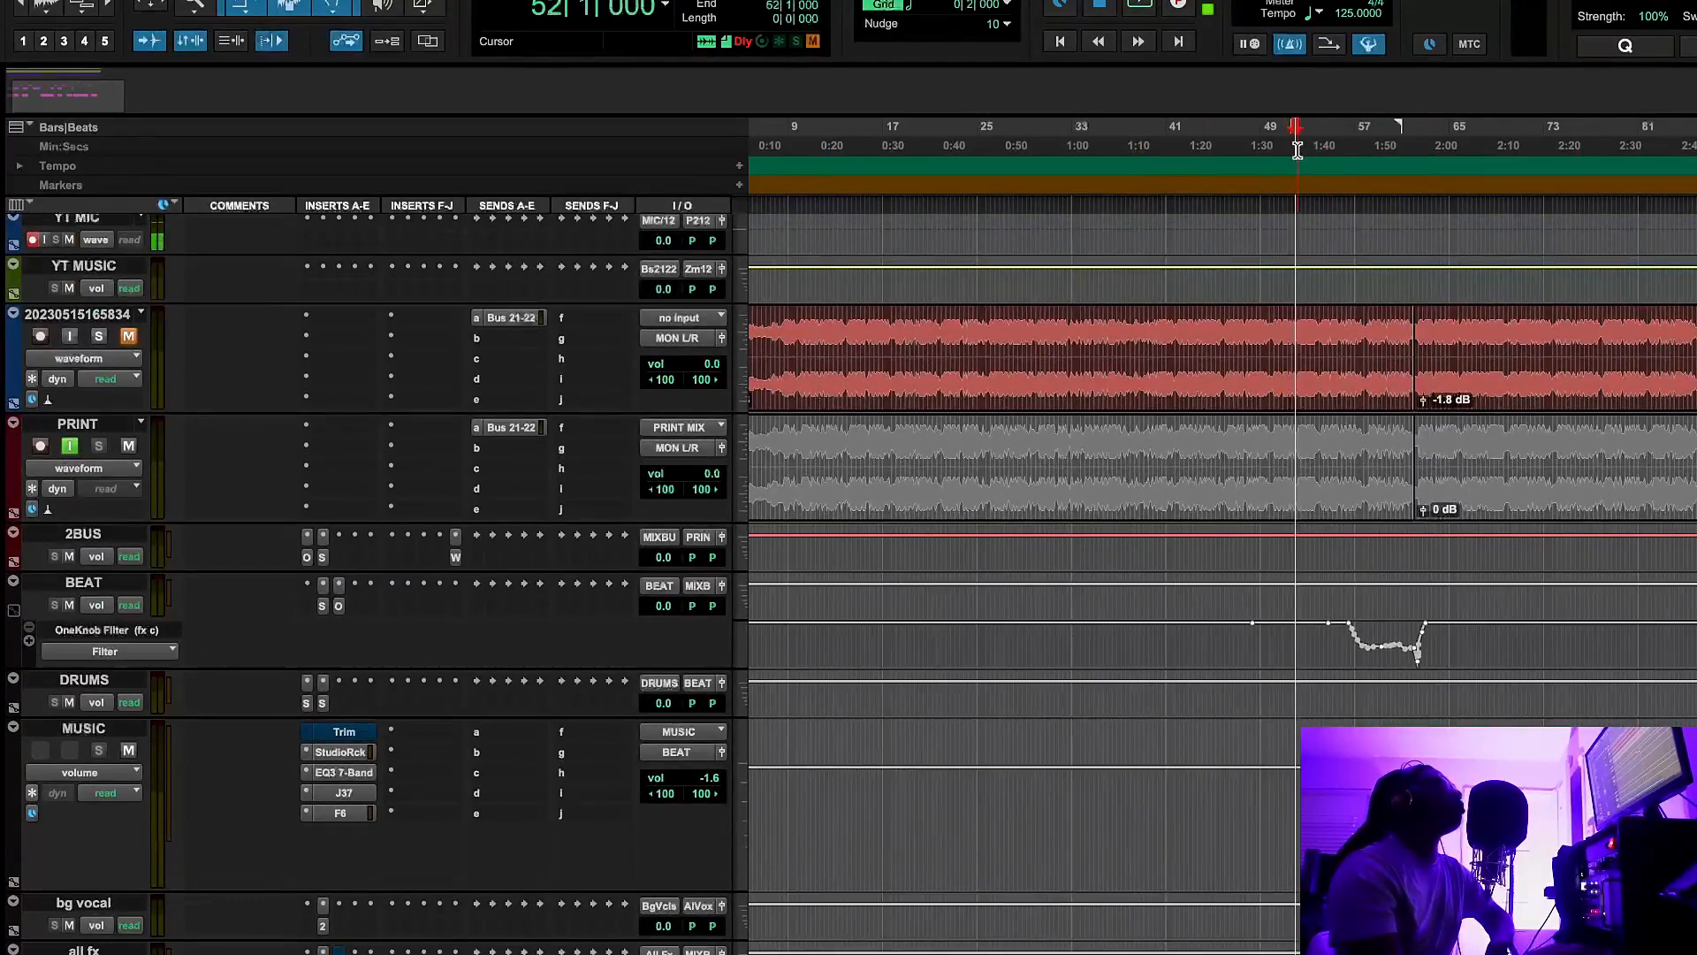
left_click(339, 584)
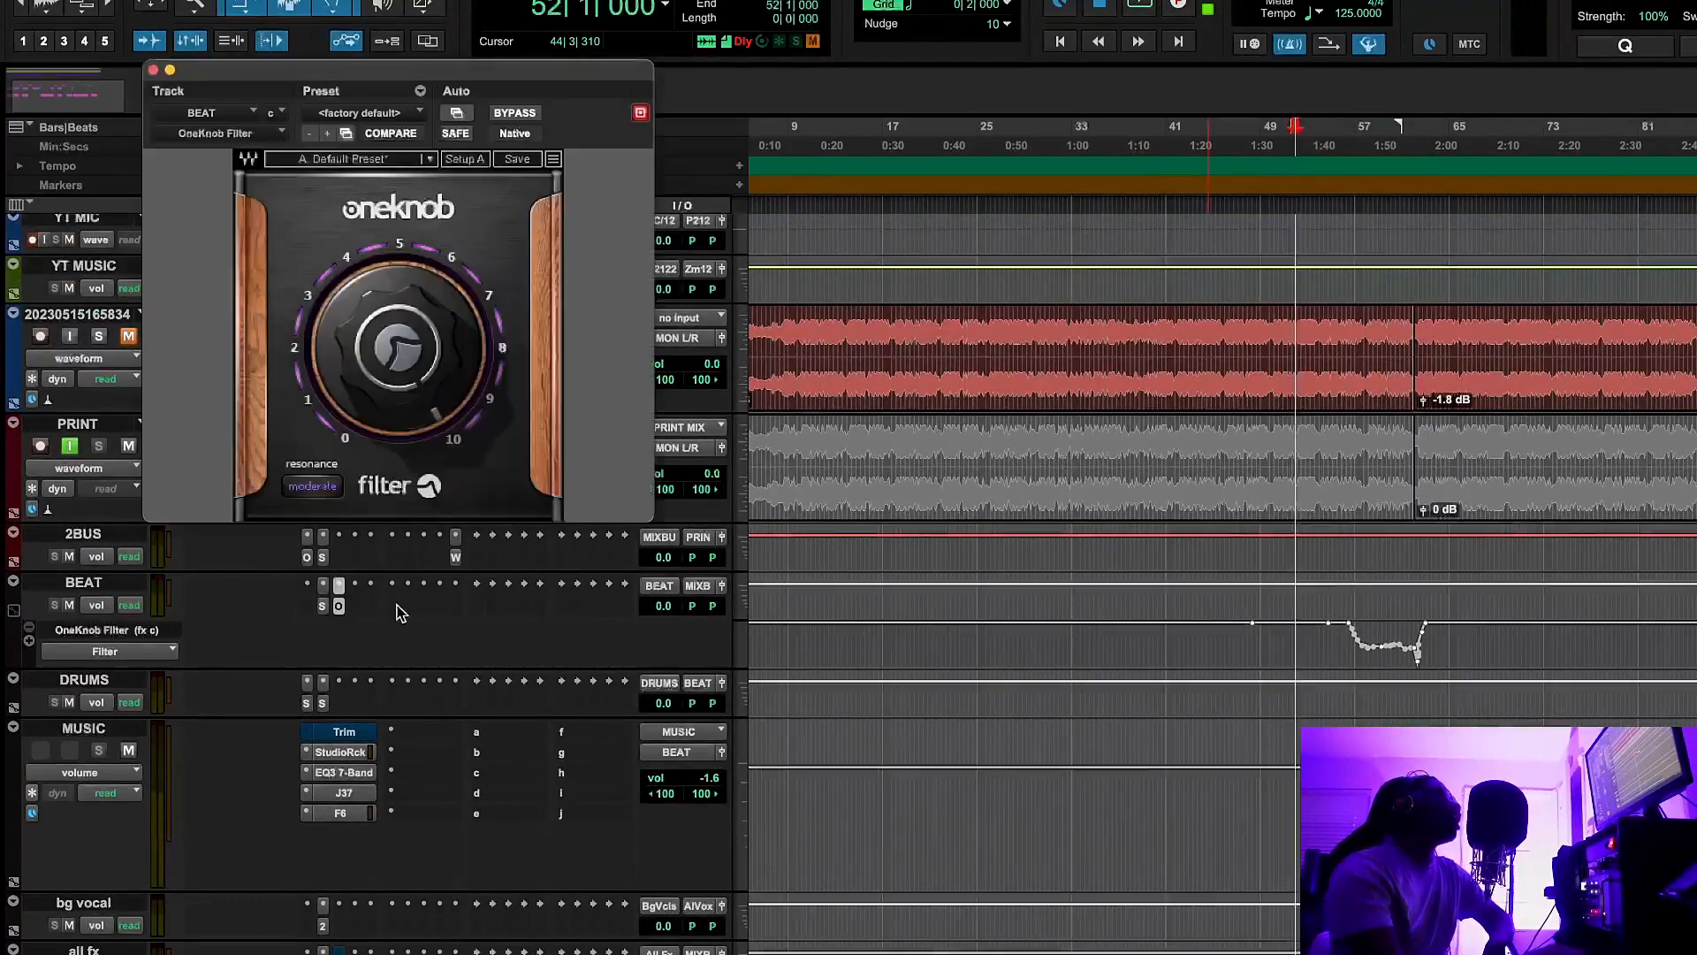
left_click(1312, 156)
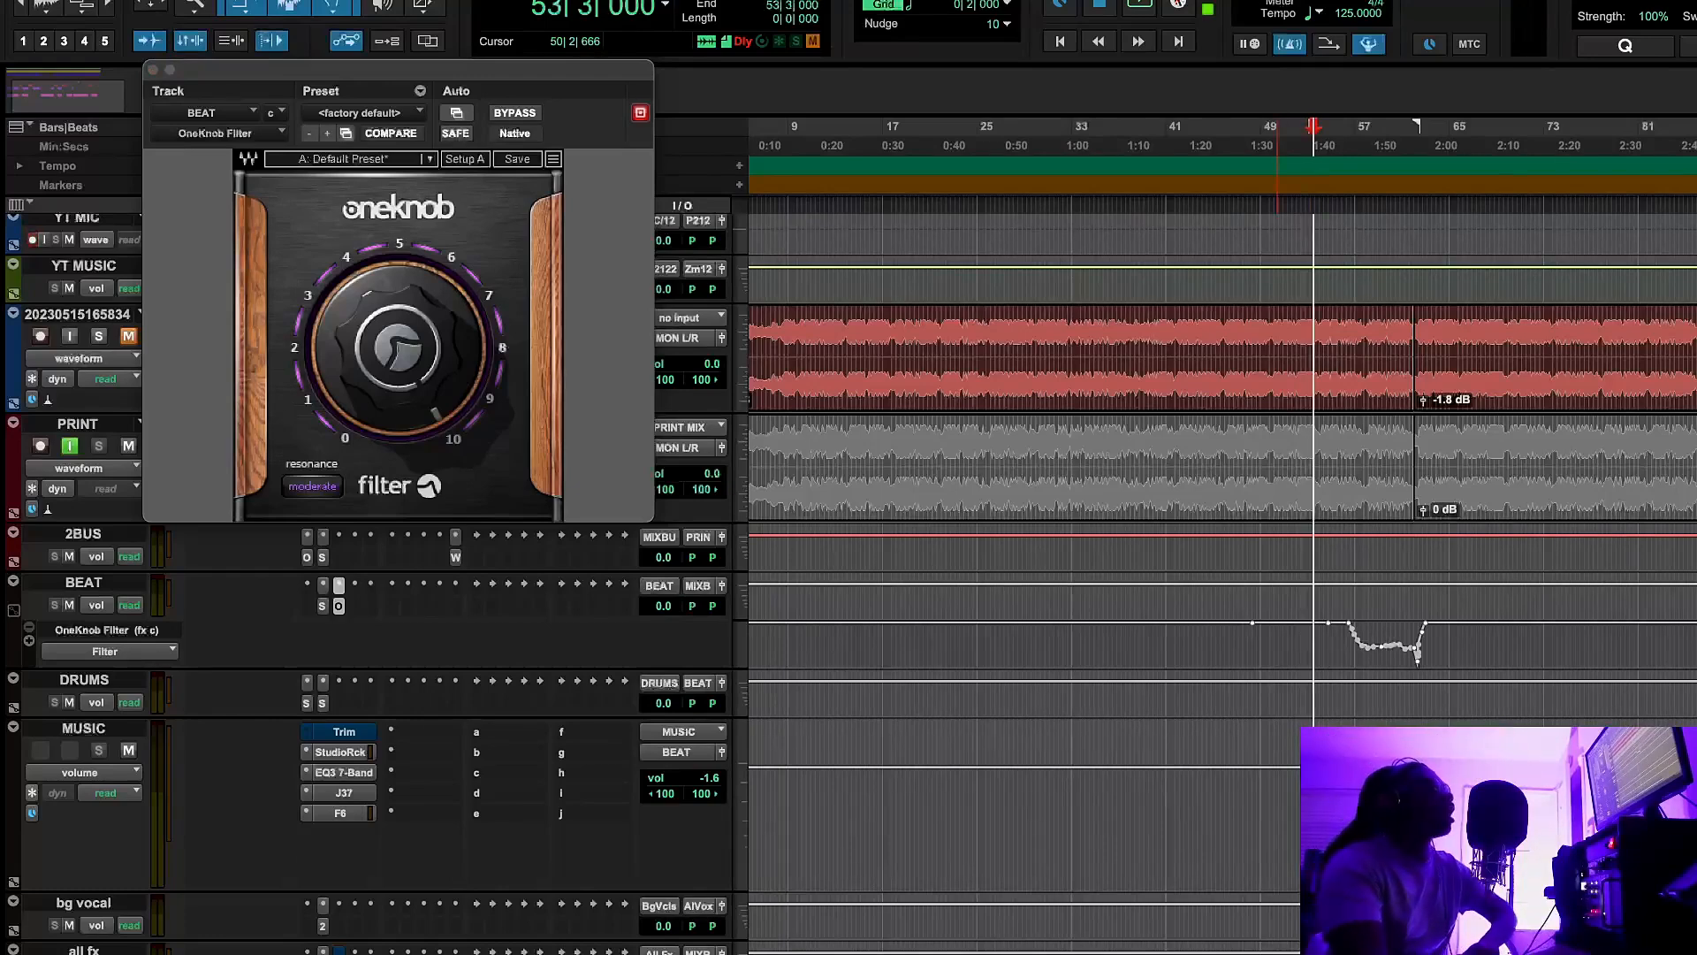
left_click(1131, 11)
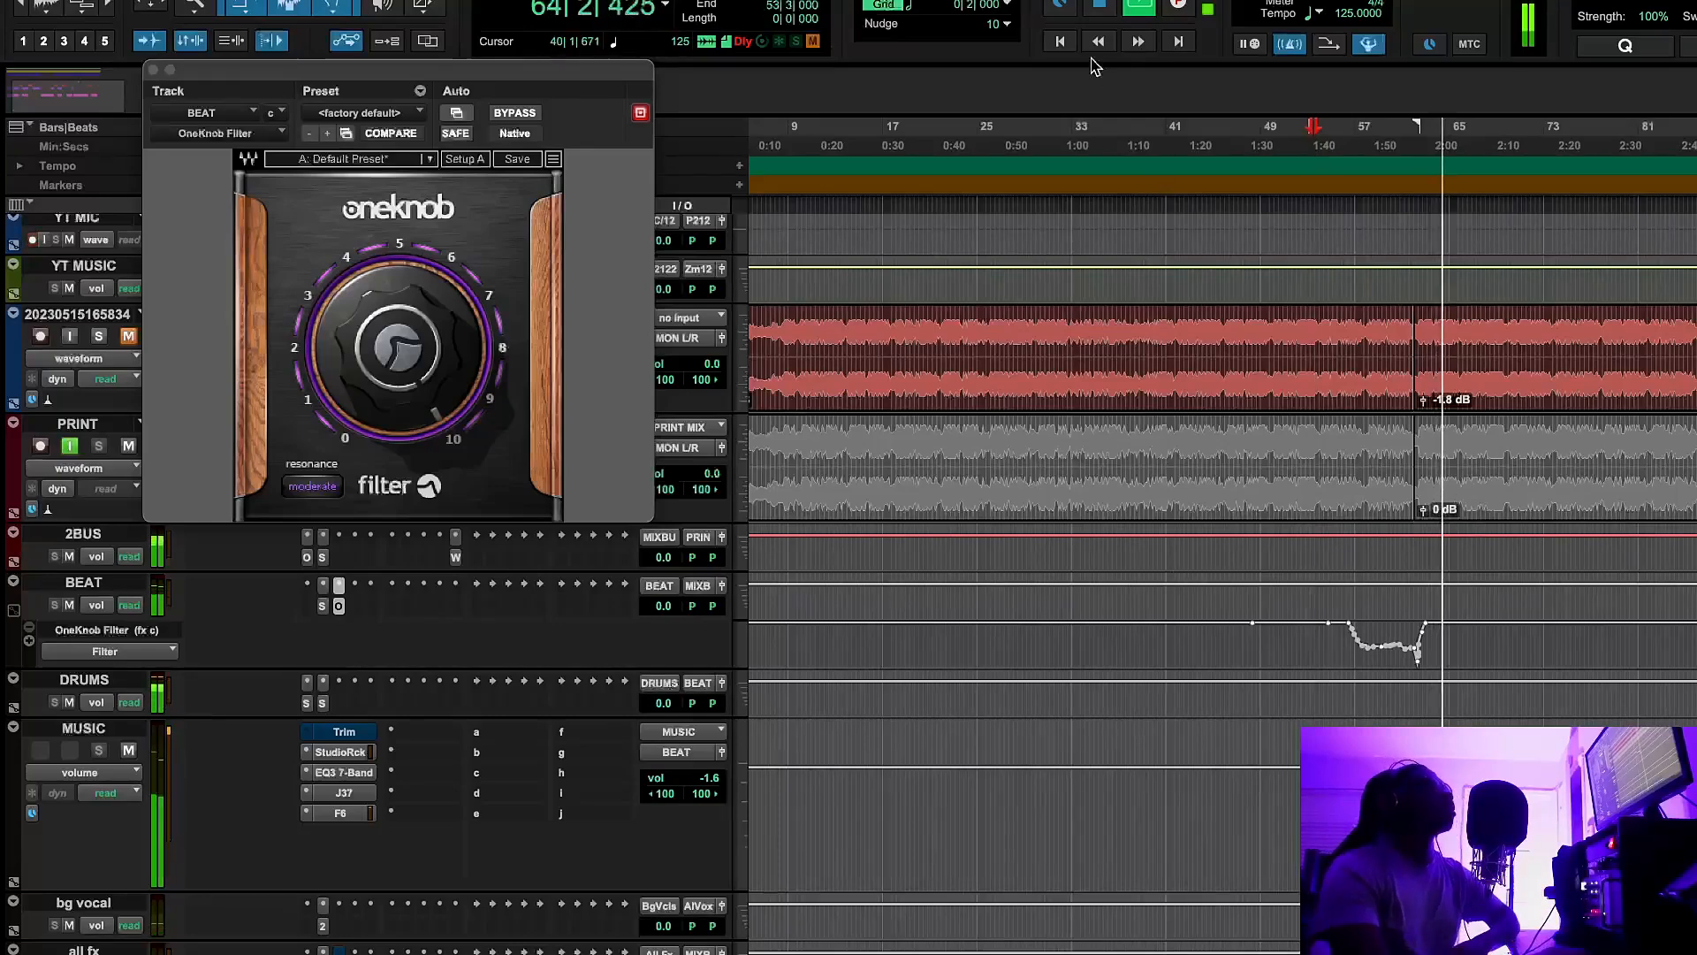
Stop playback and close the OneKnob Filter on BEAT
key("space")
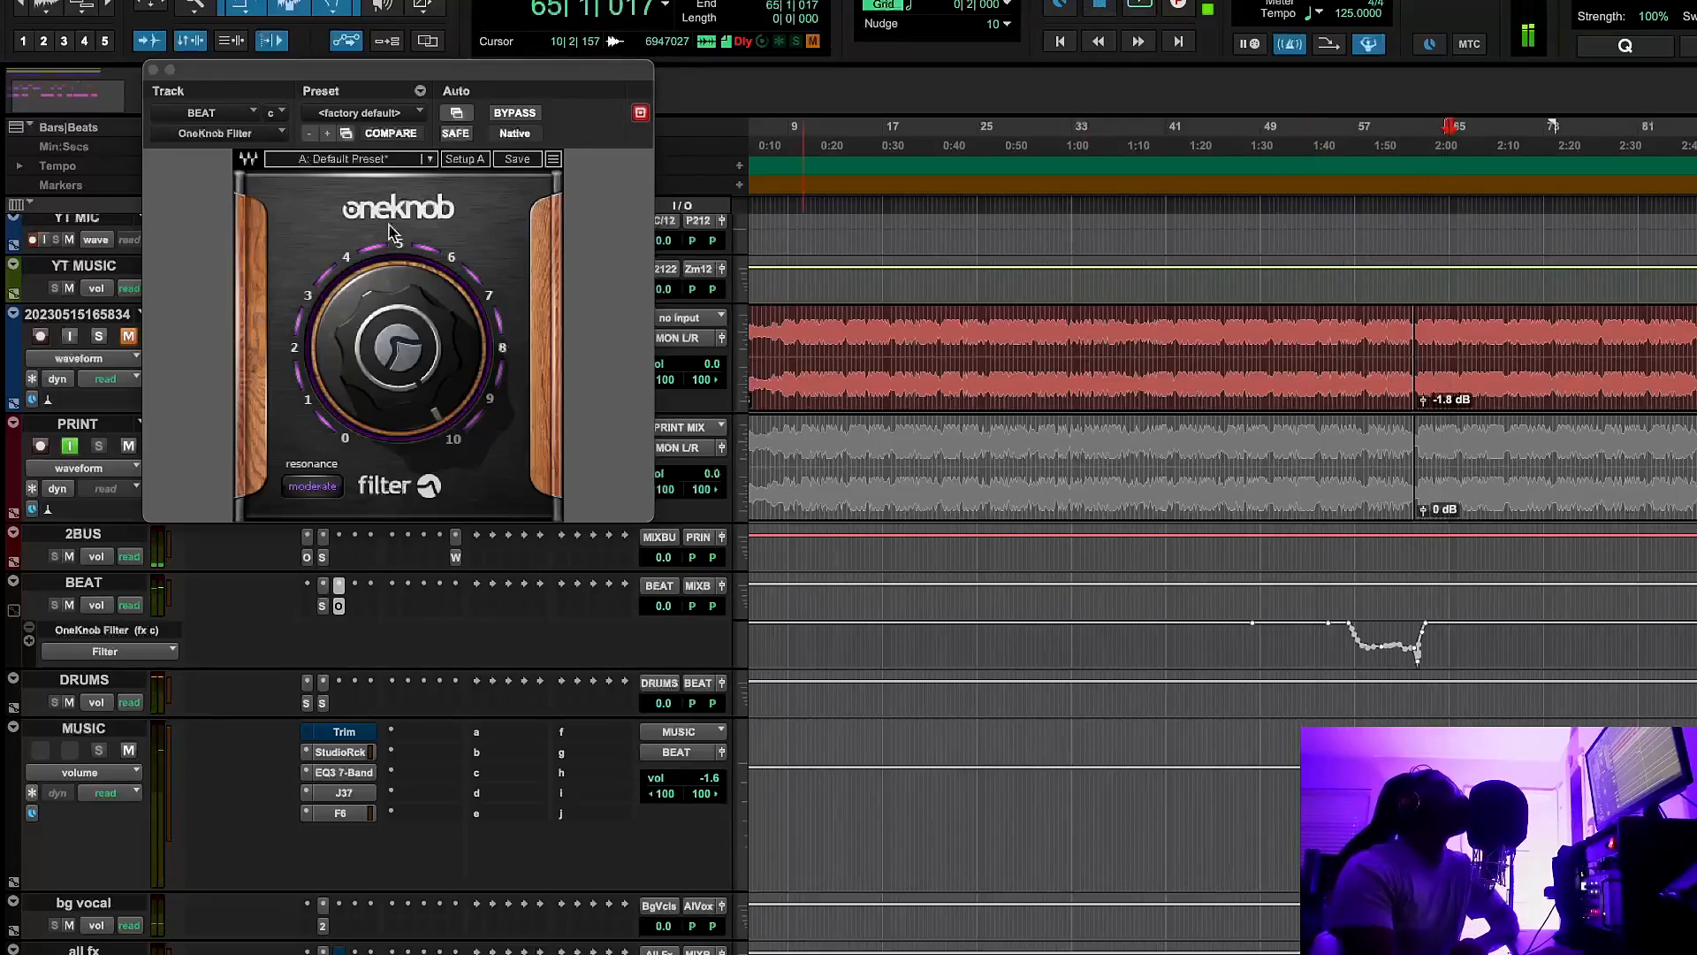
left_click(153, 70)
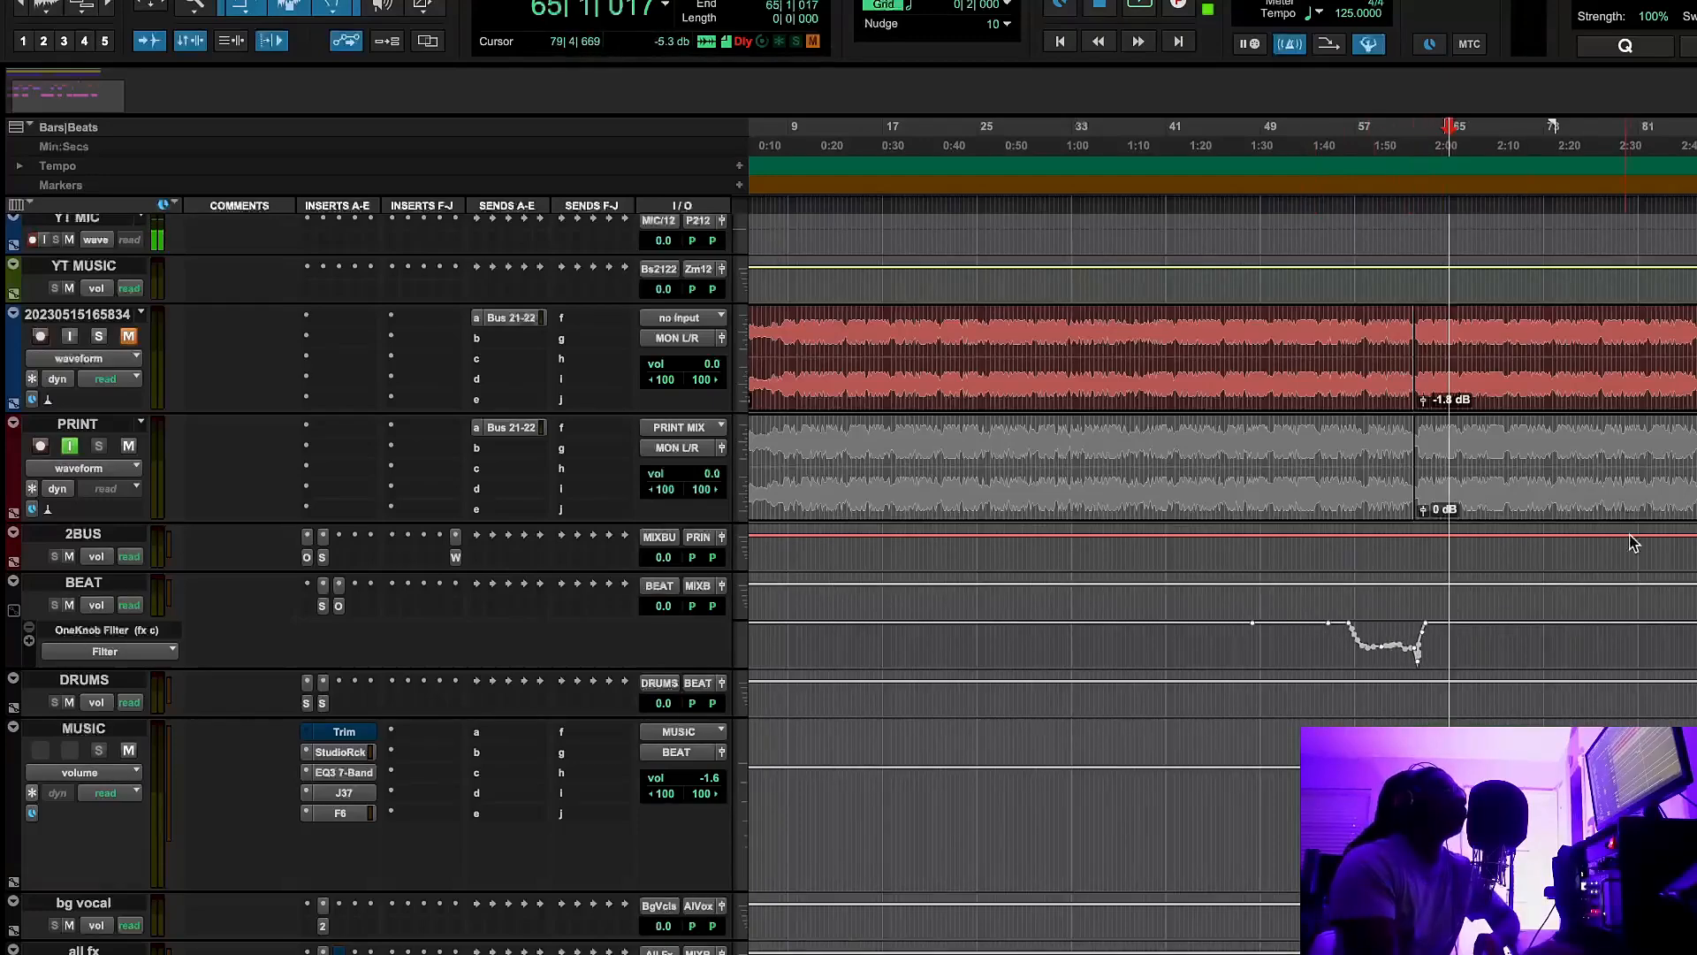
Inspect the SSLChannel insert on the Ad Libs.dup1 track, then close it
scroll(1417, 633, "down", 5)
scroll(1417, 218, "down", 20)
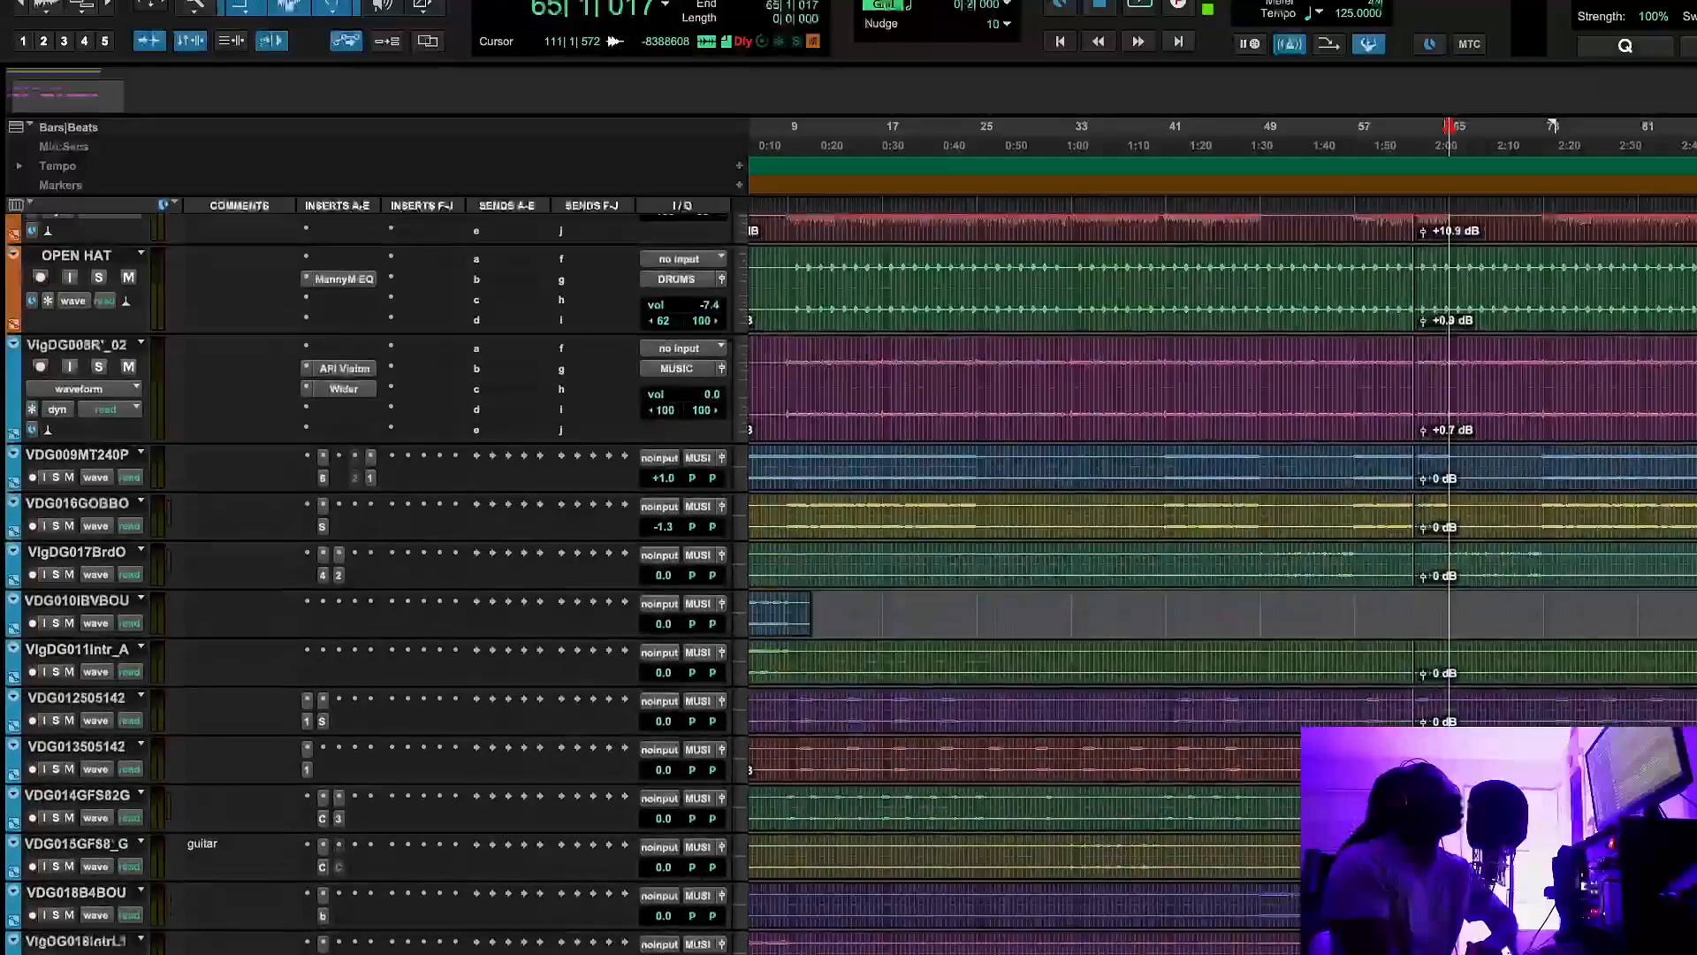
scroll(395, 752, "up", 3)
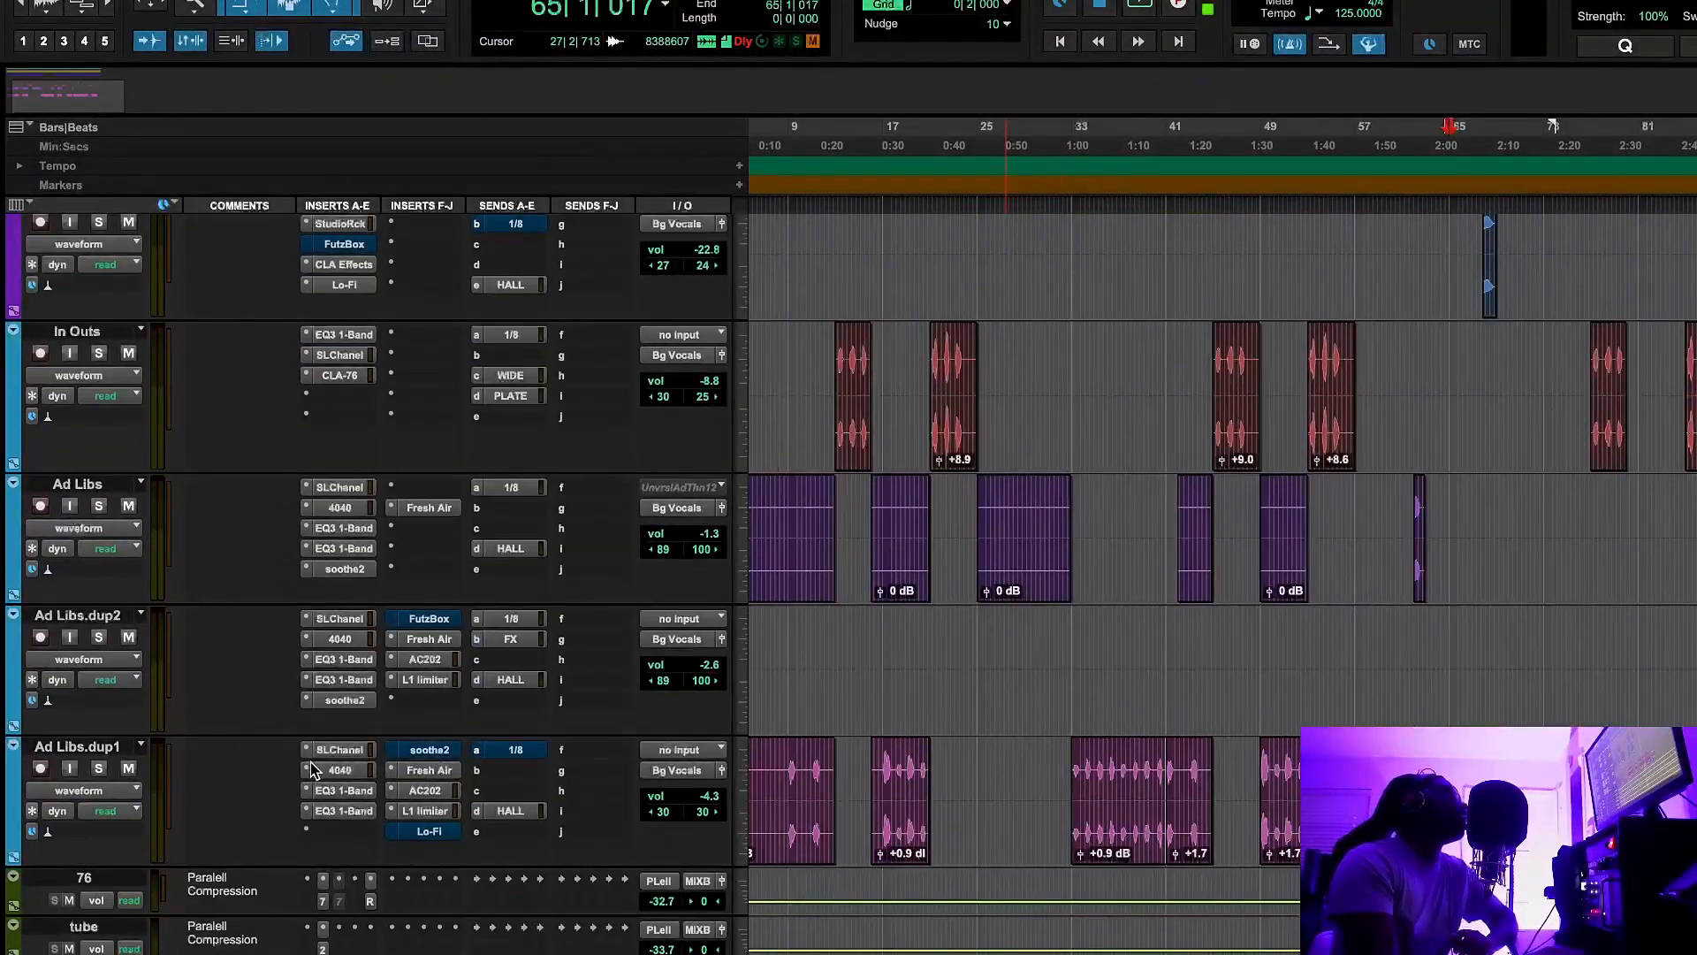
left_click(352, 751)
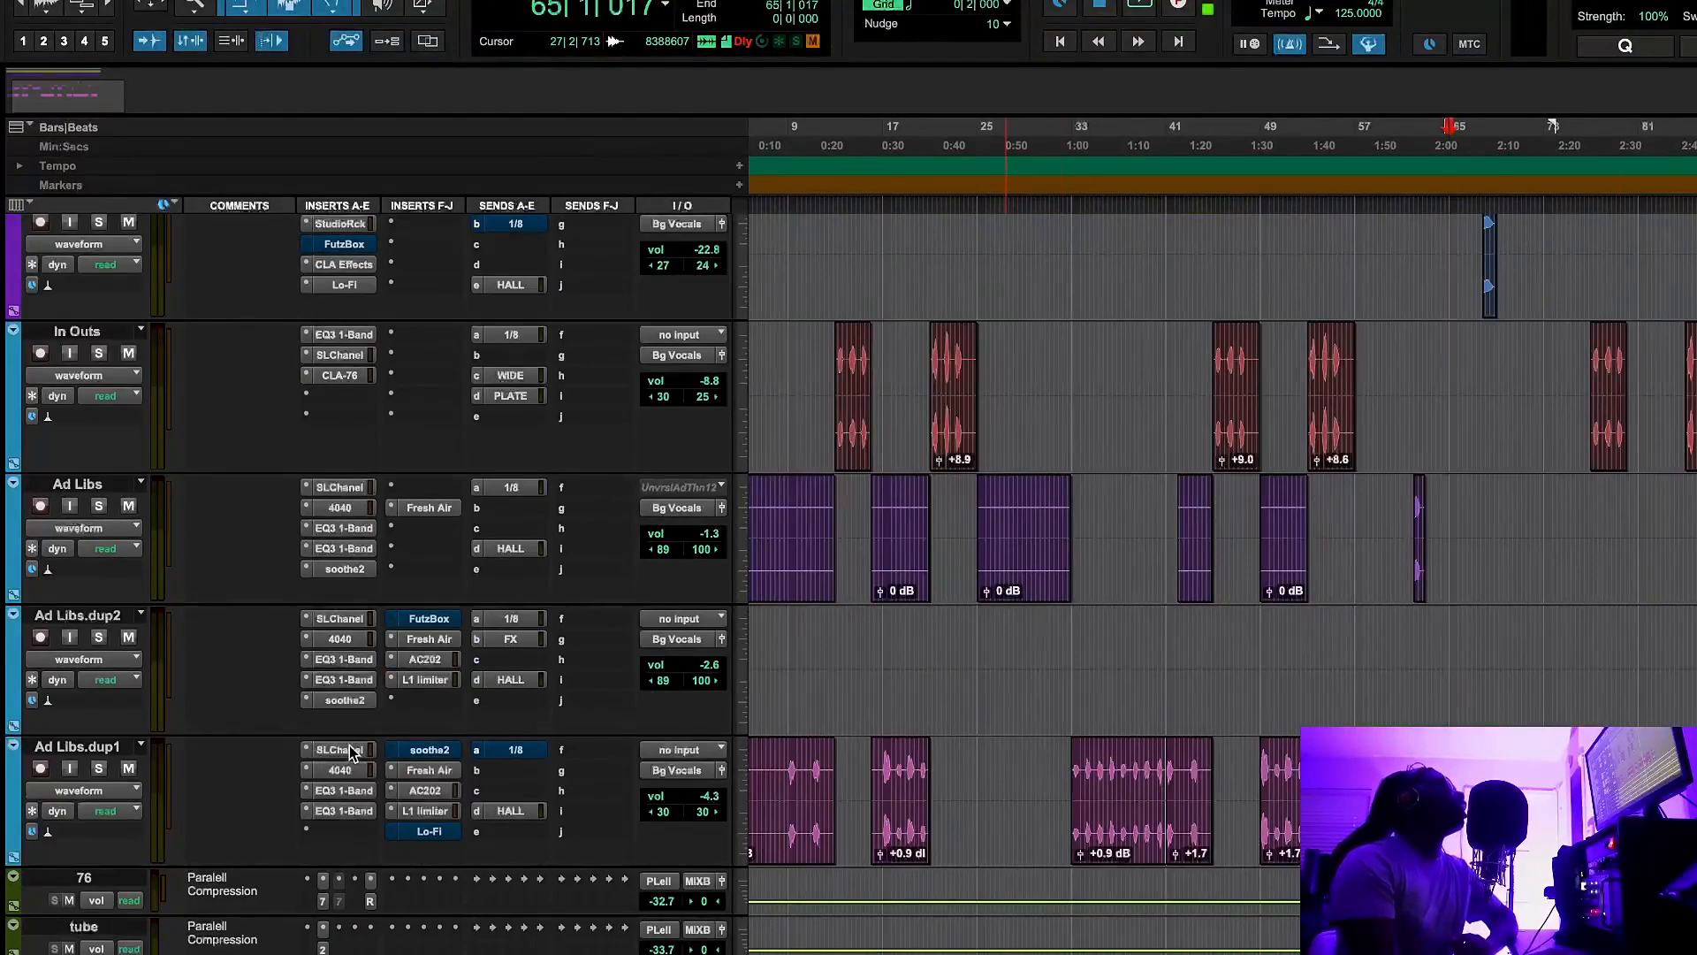
left_click_drag(423, 84, 774, 96)
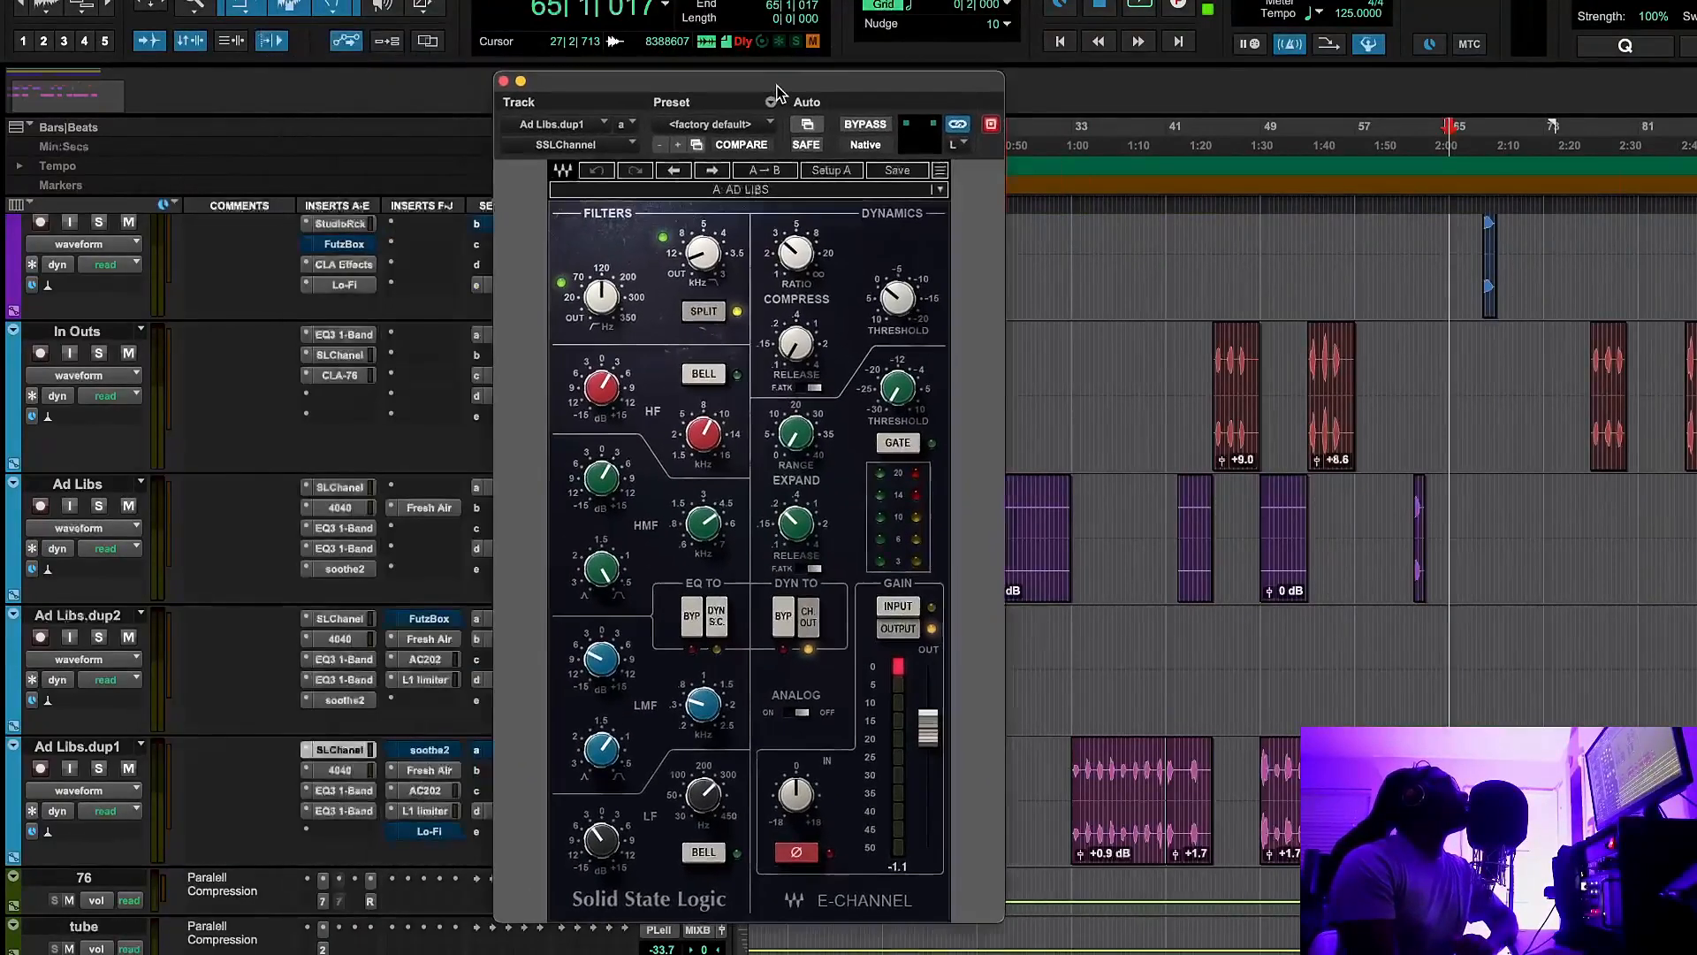
left_click(341, 774)
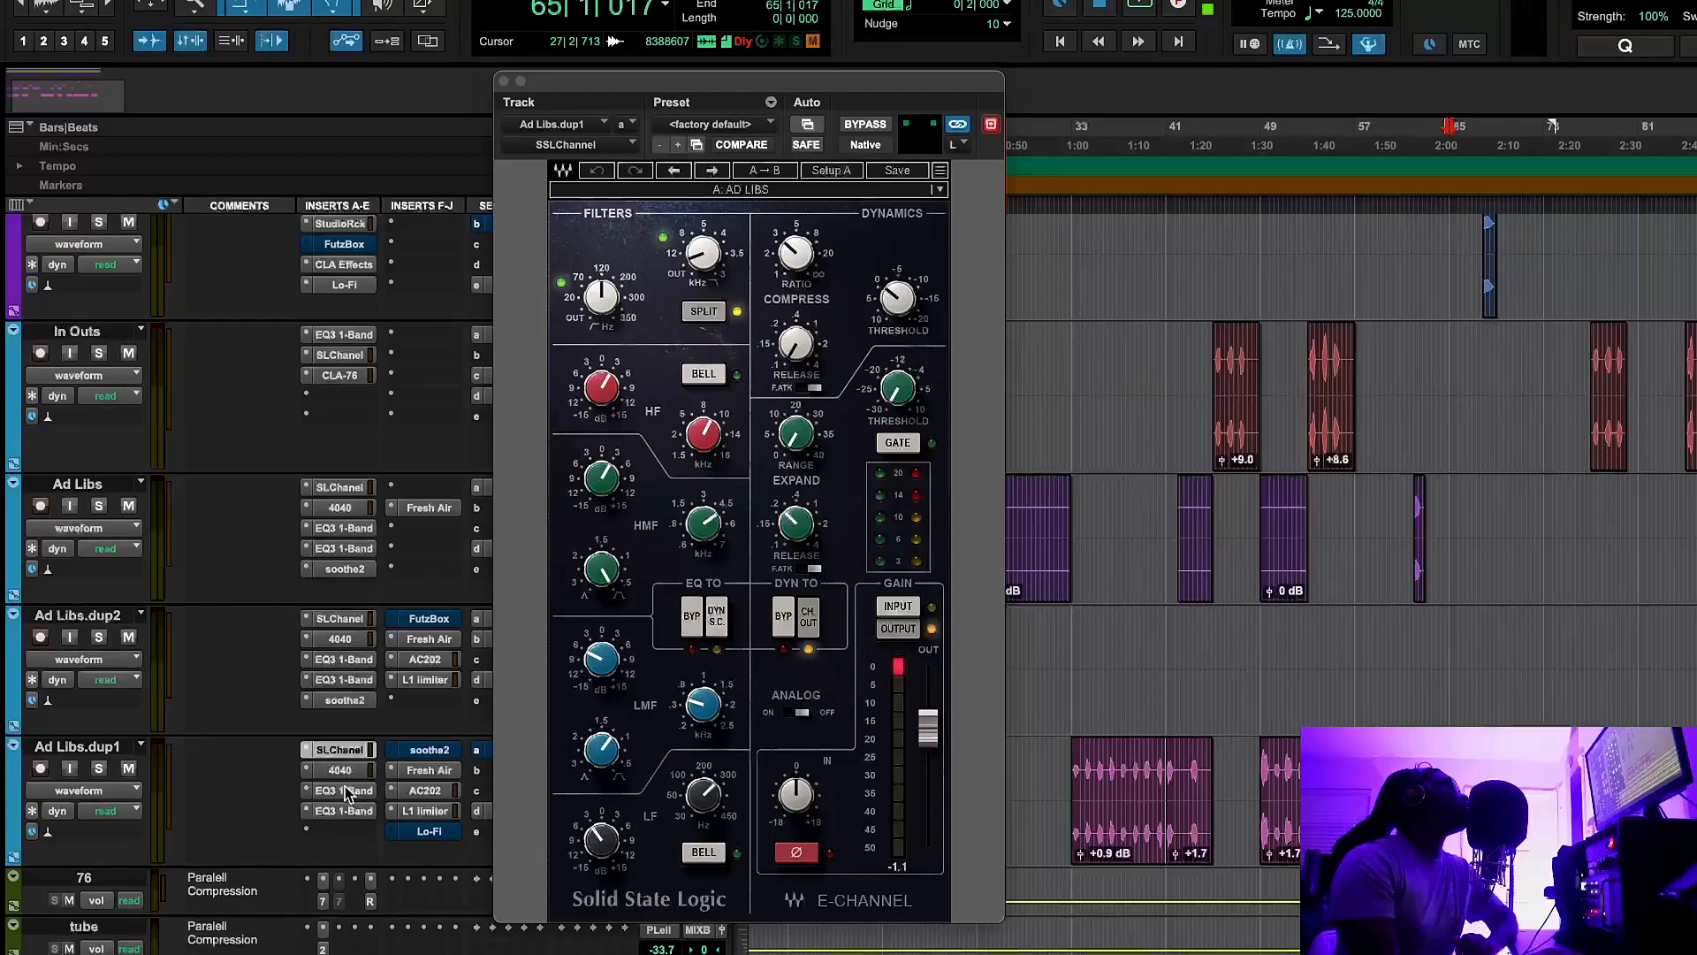
left_click(504, 81)
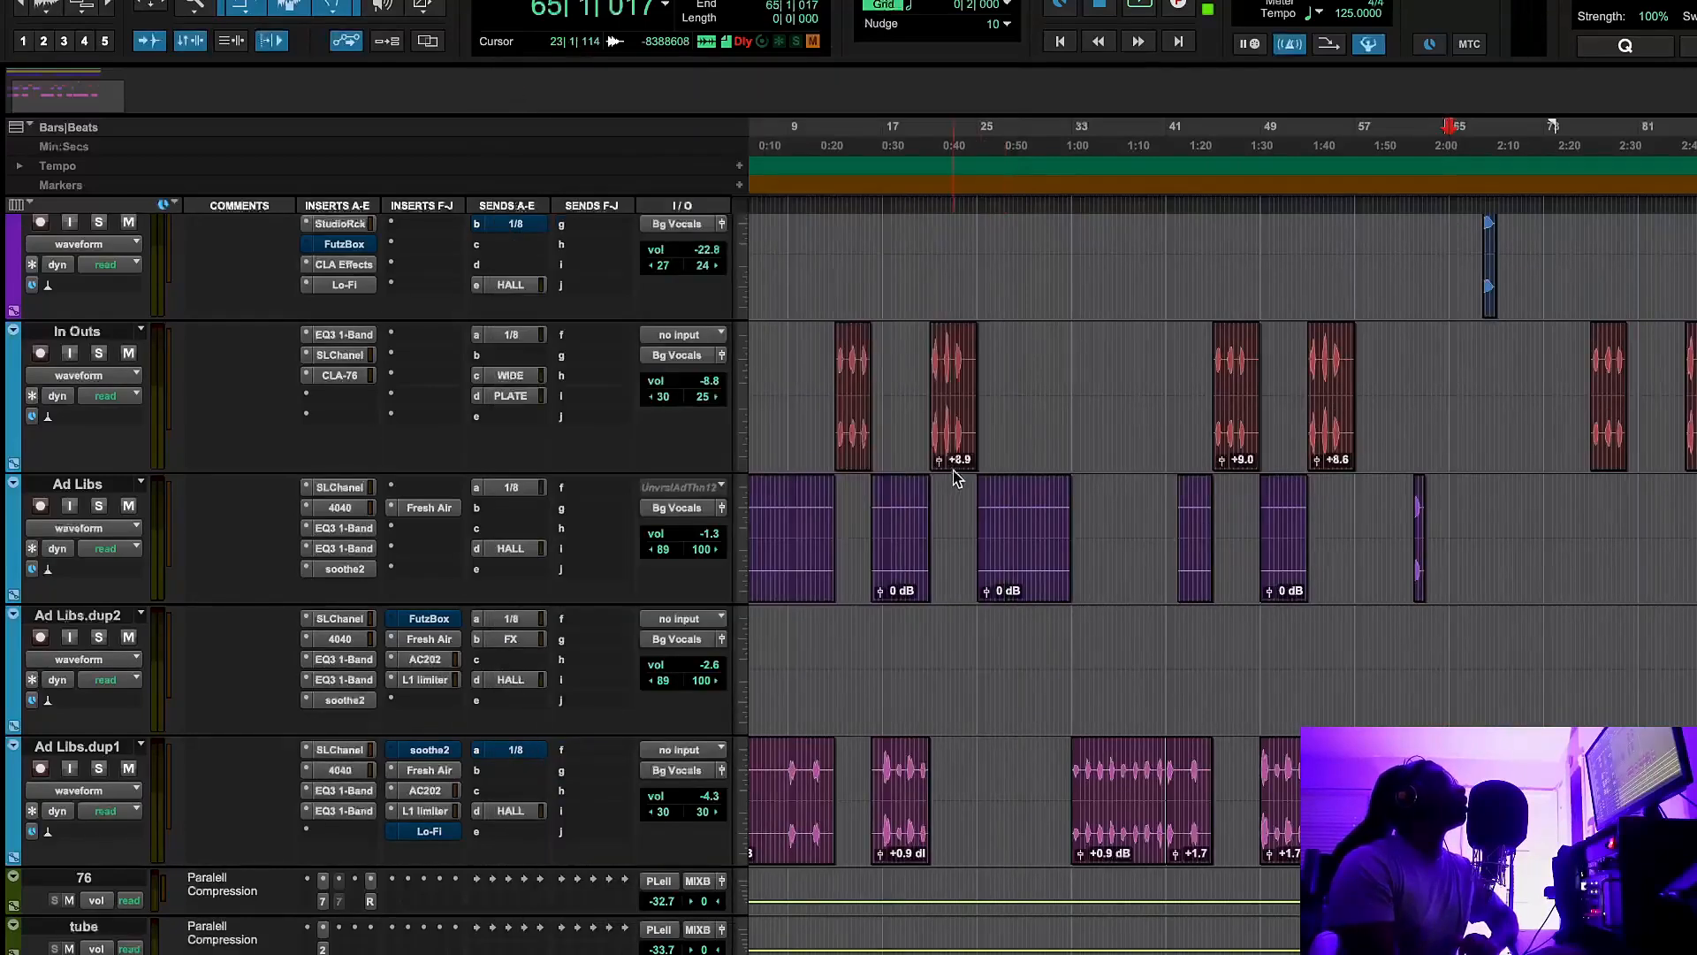
Inspect the Analog Channel AC202 on Ad Libs.dup1 while playing from bar 33, stop playback, and close it
left_click(1076, 134)
left_click(426, 790)
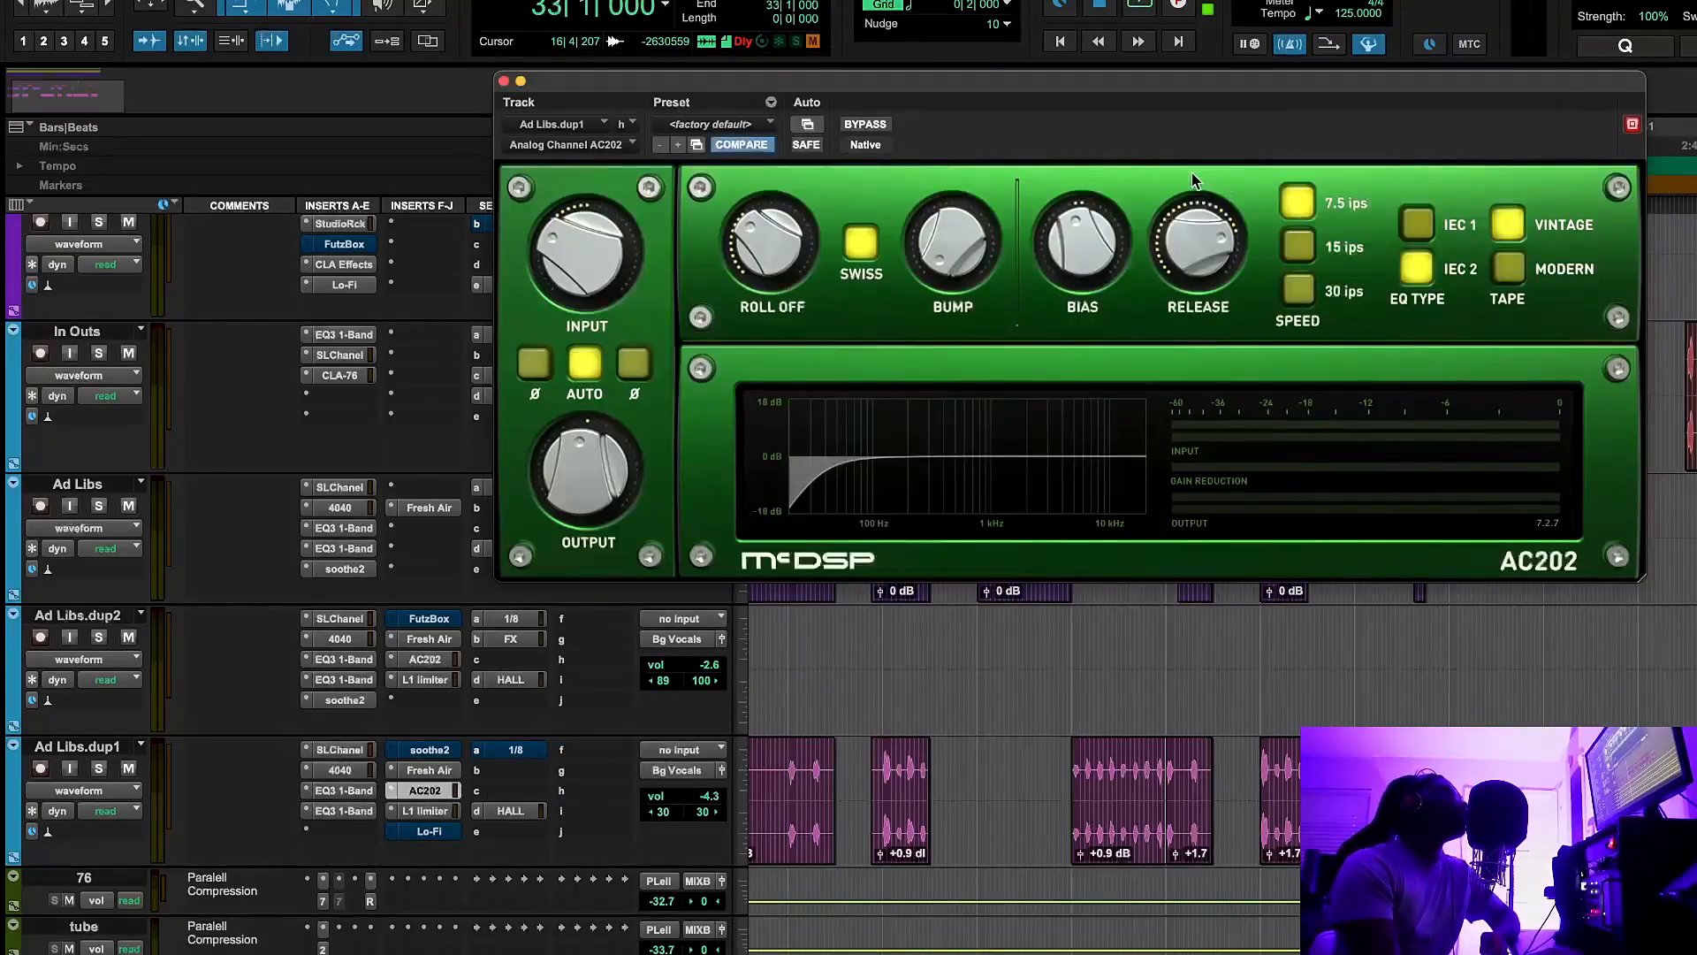
left_click_drag(1164, 83, 1014, 250)
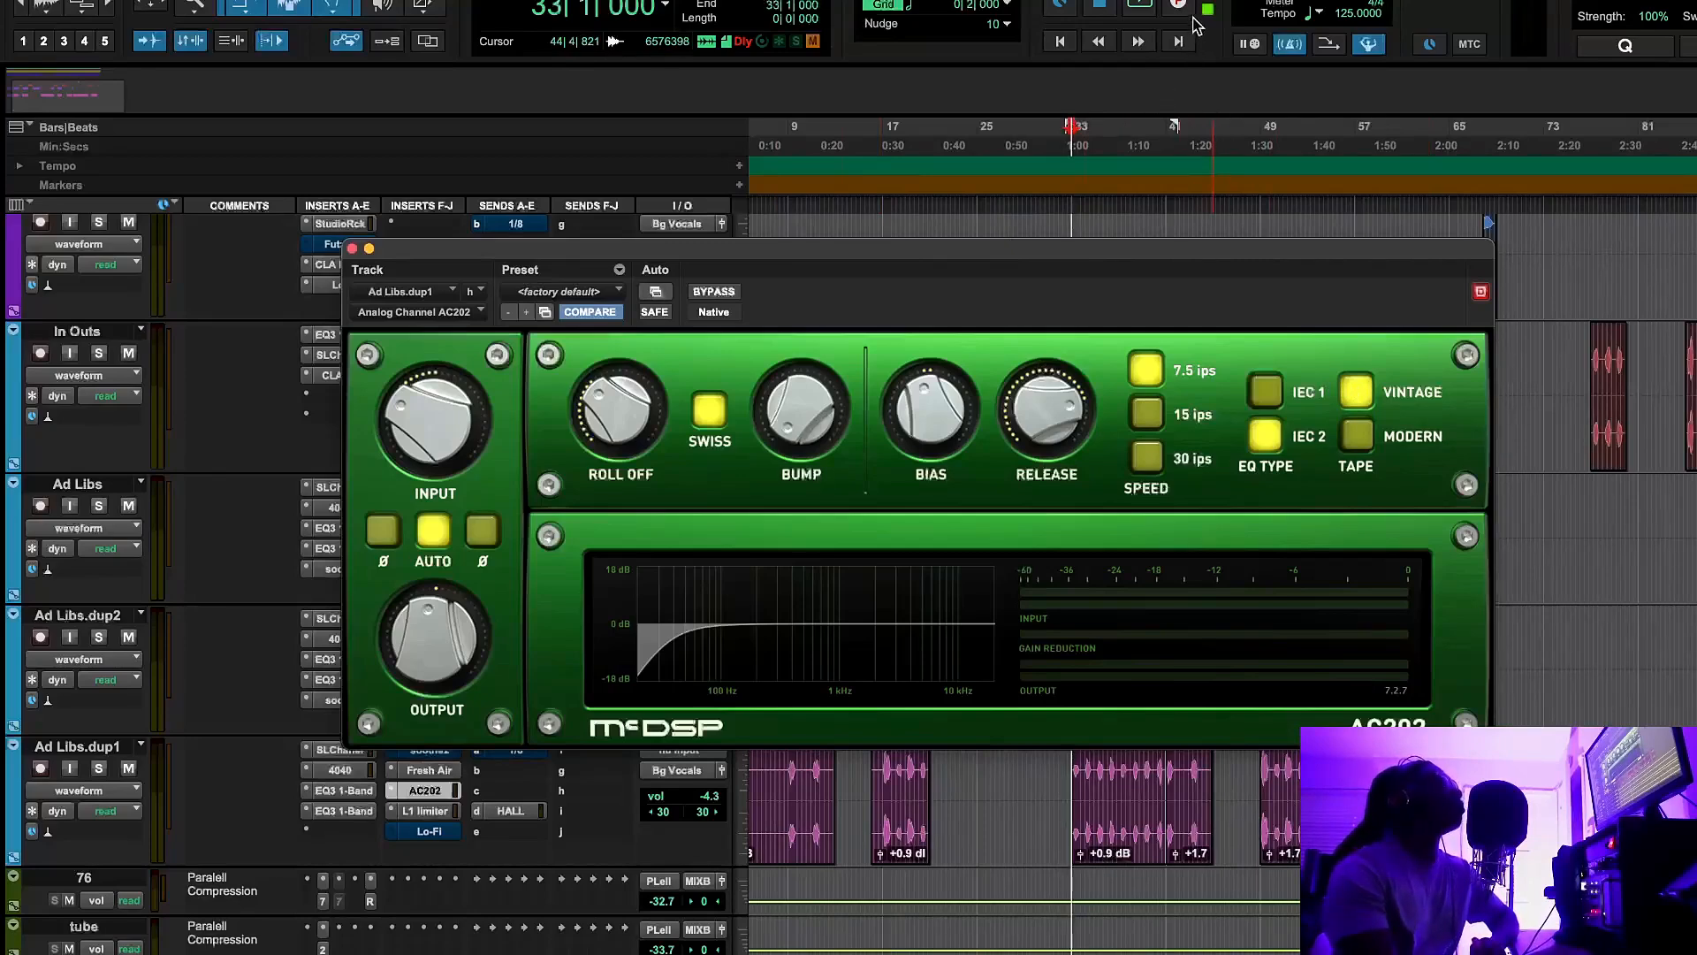
left_click(1143, 8)
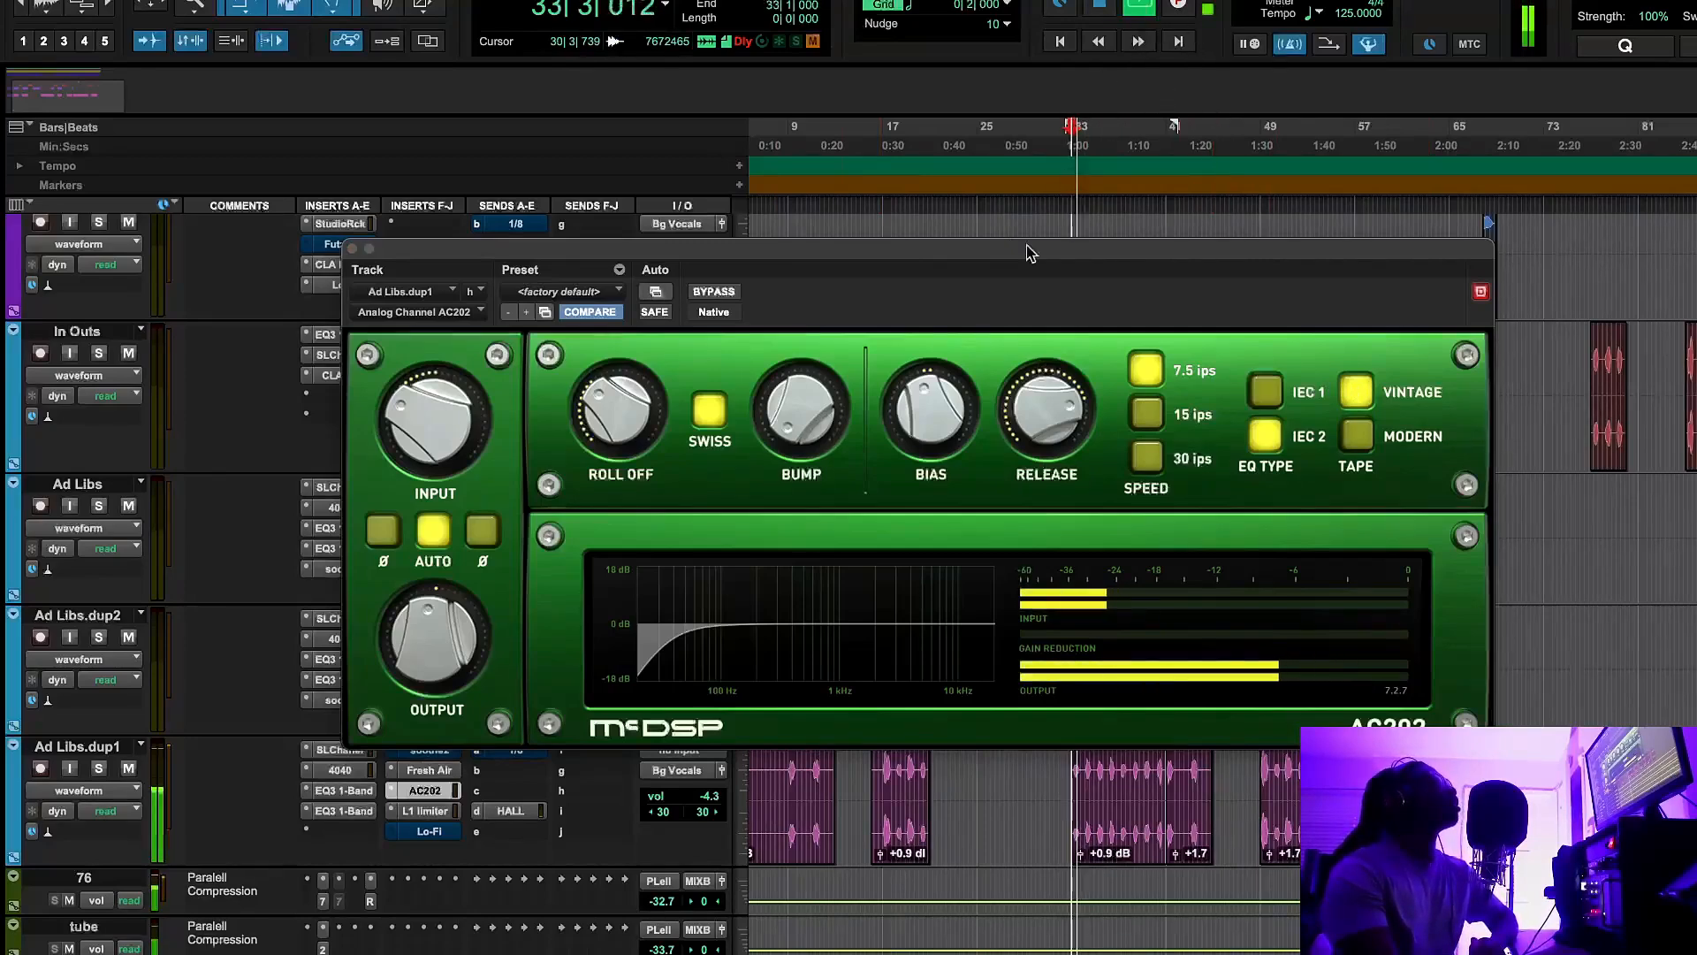
mouse_move(1005, 376)
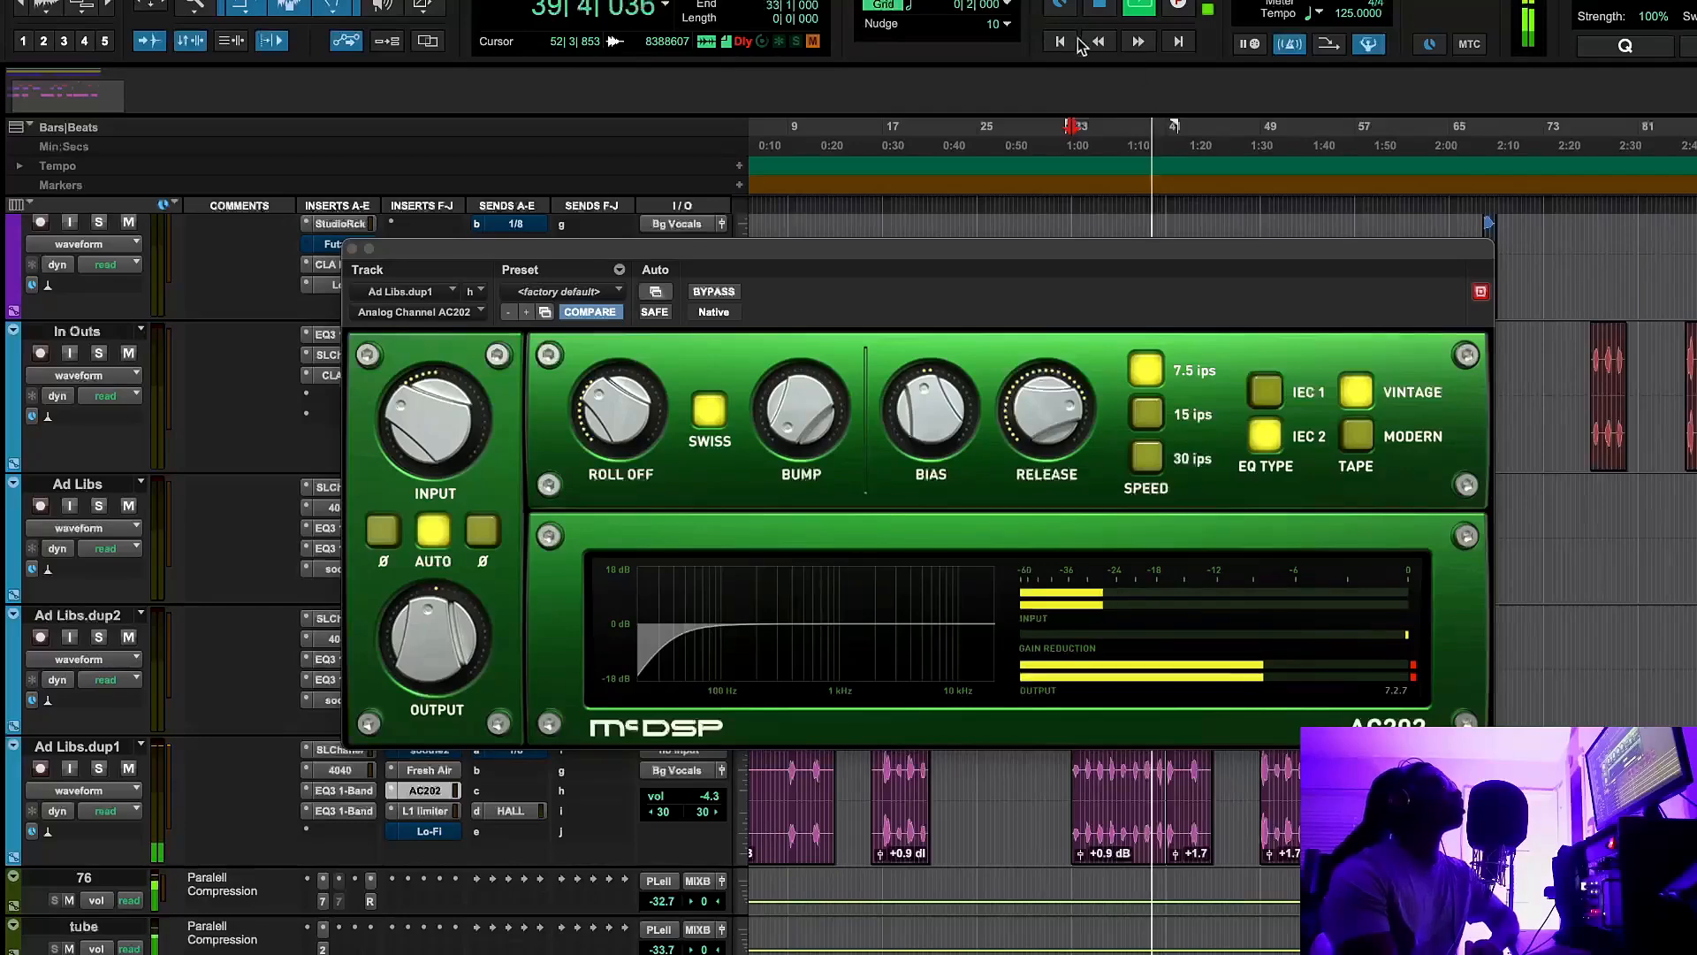
left_click(1093, 11)
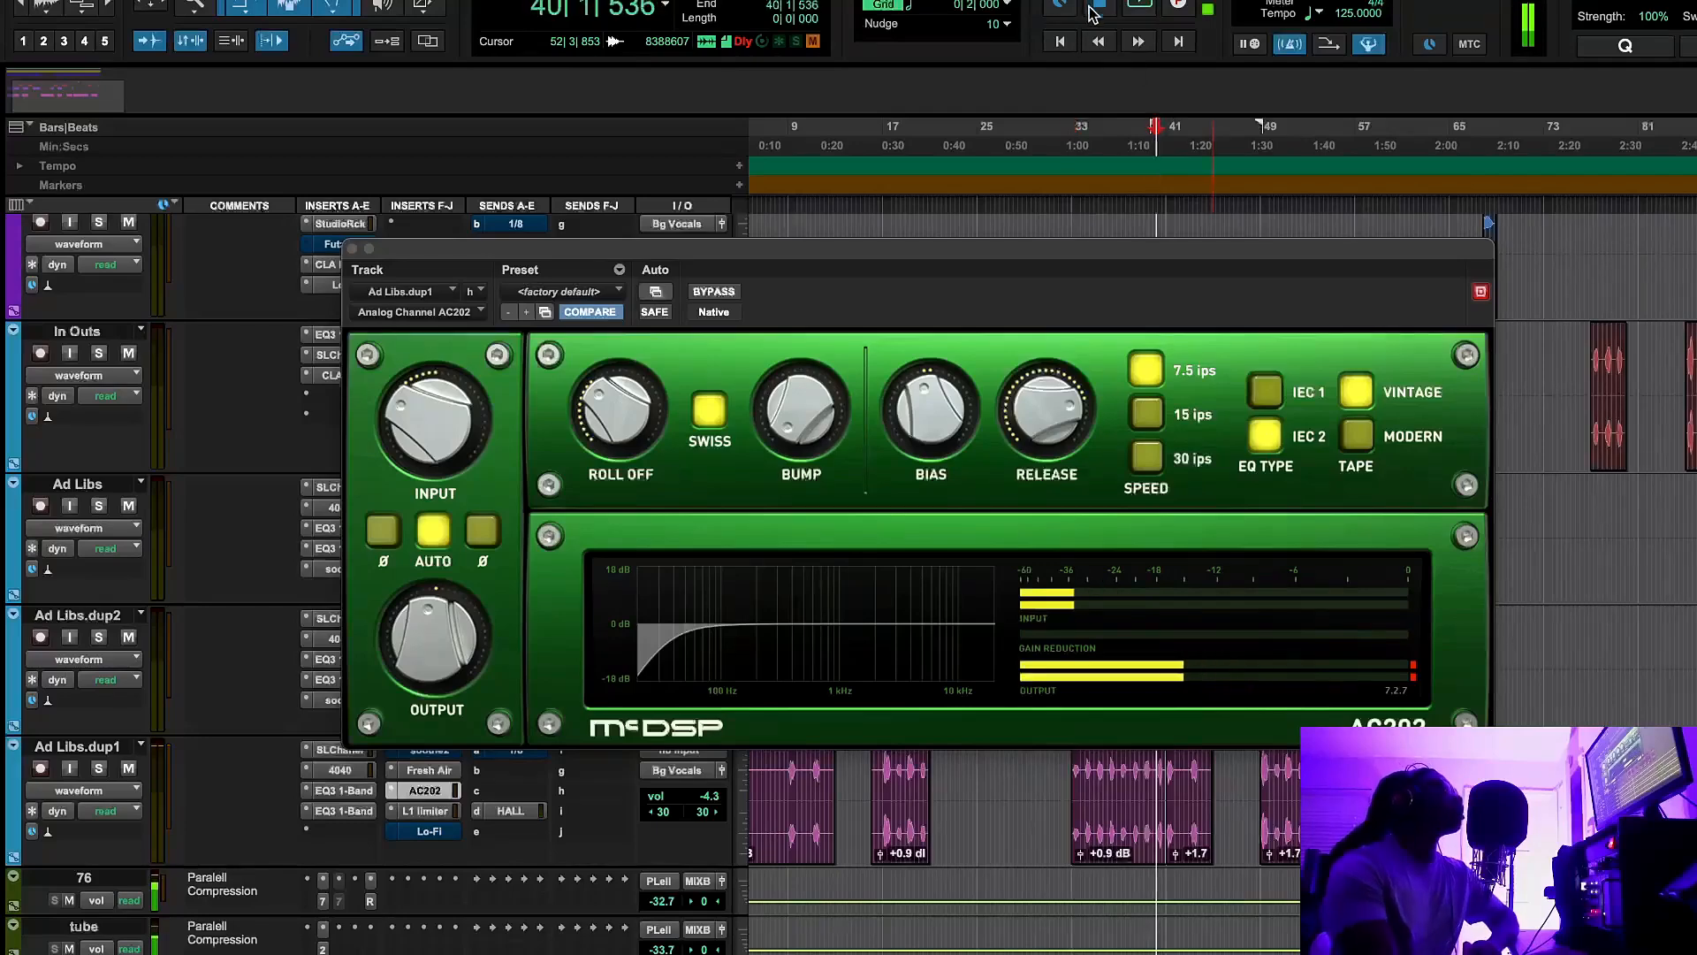
left_click(352, 248)
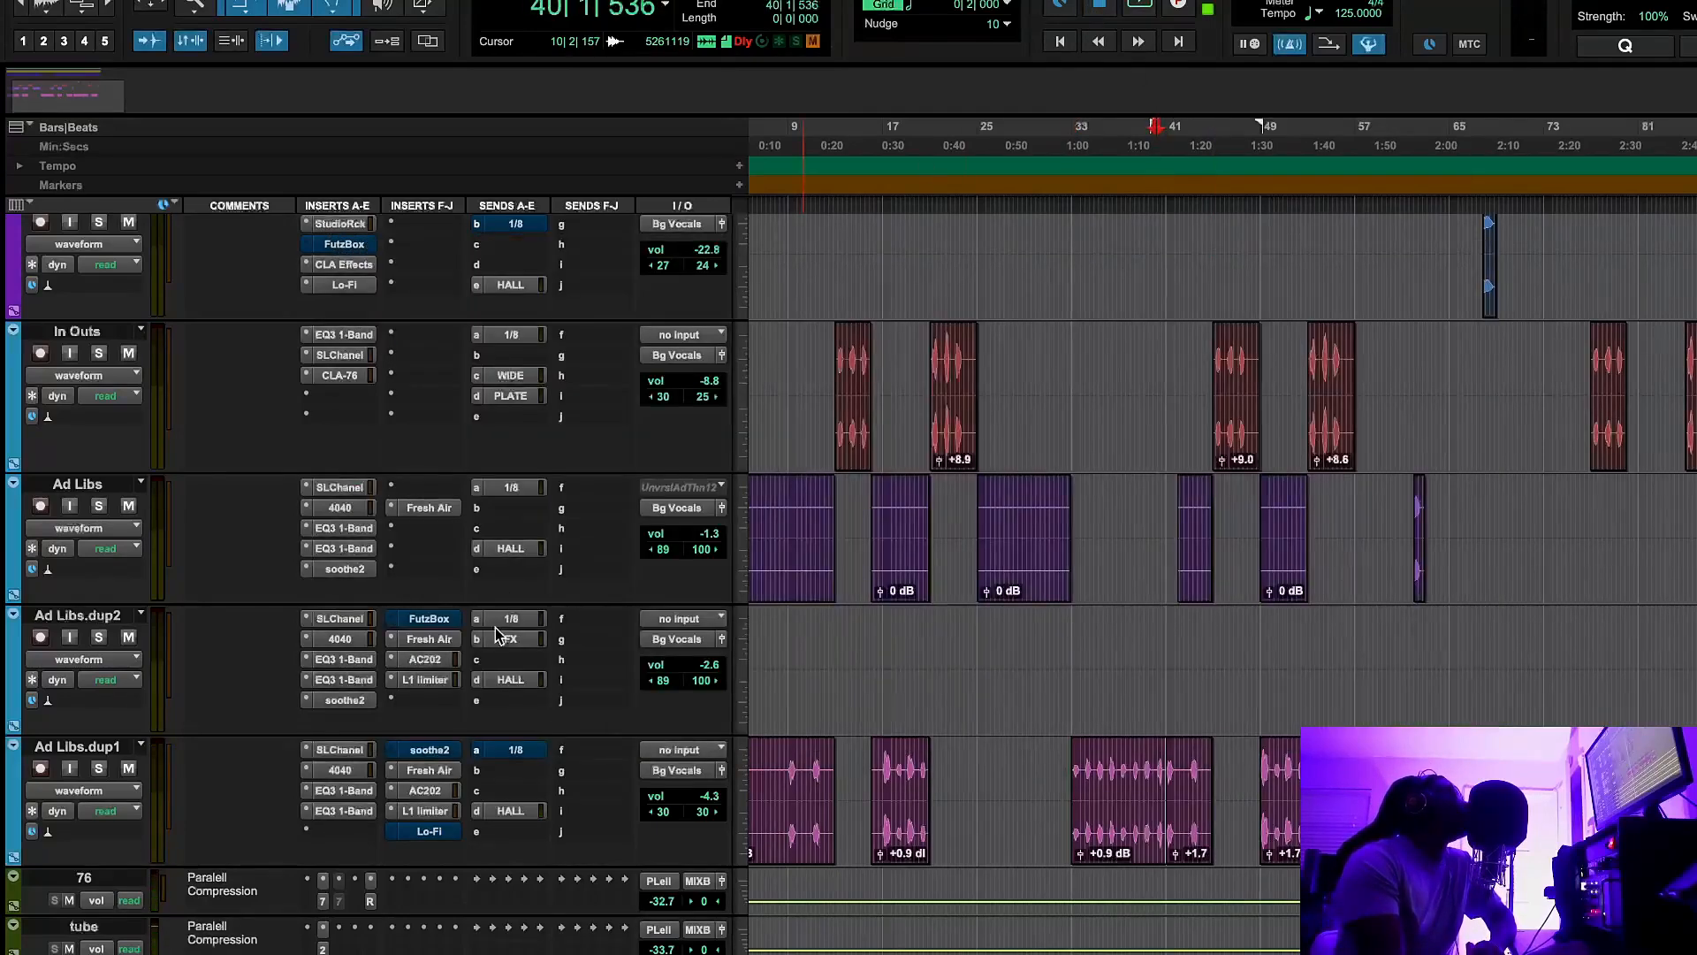
Inspect the L1 limiter on Ad Libs.dup1 while playing from bar 33, stop playback, and close it
left_click(425, 811)
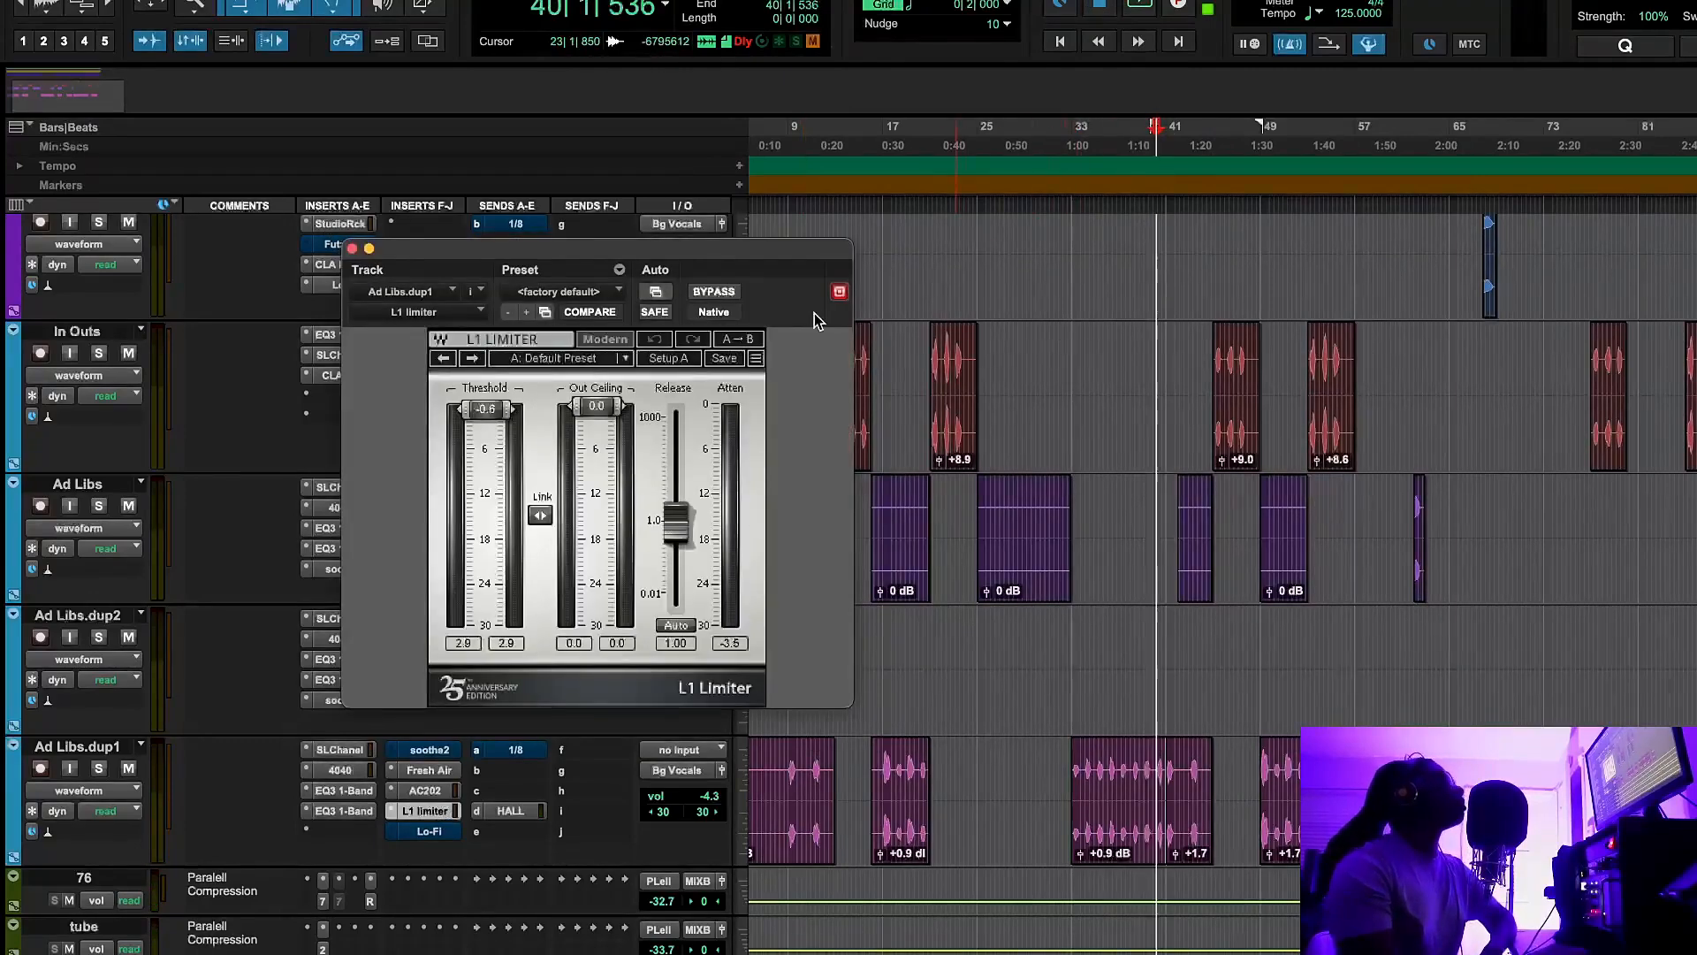
left_click(1067, 152)
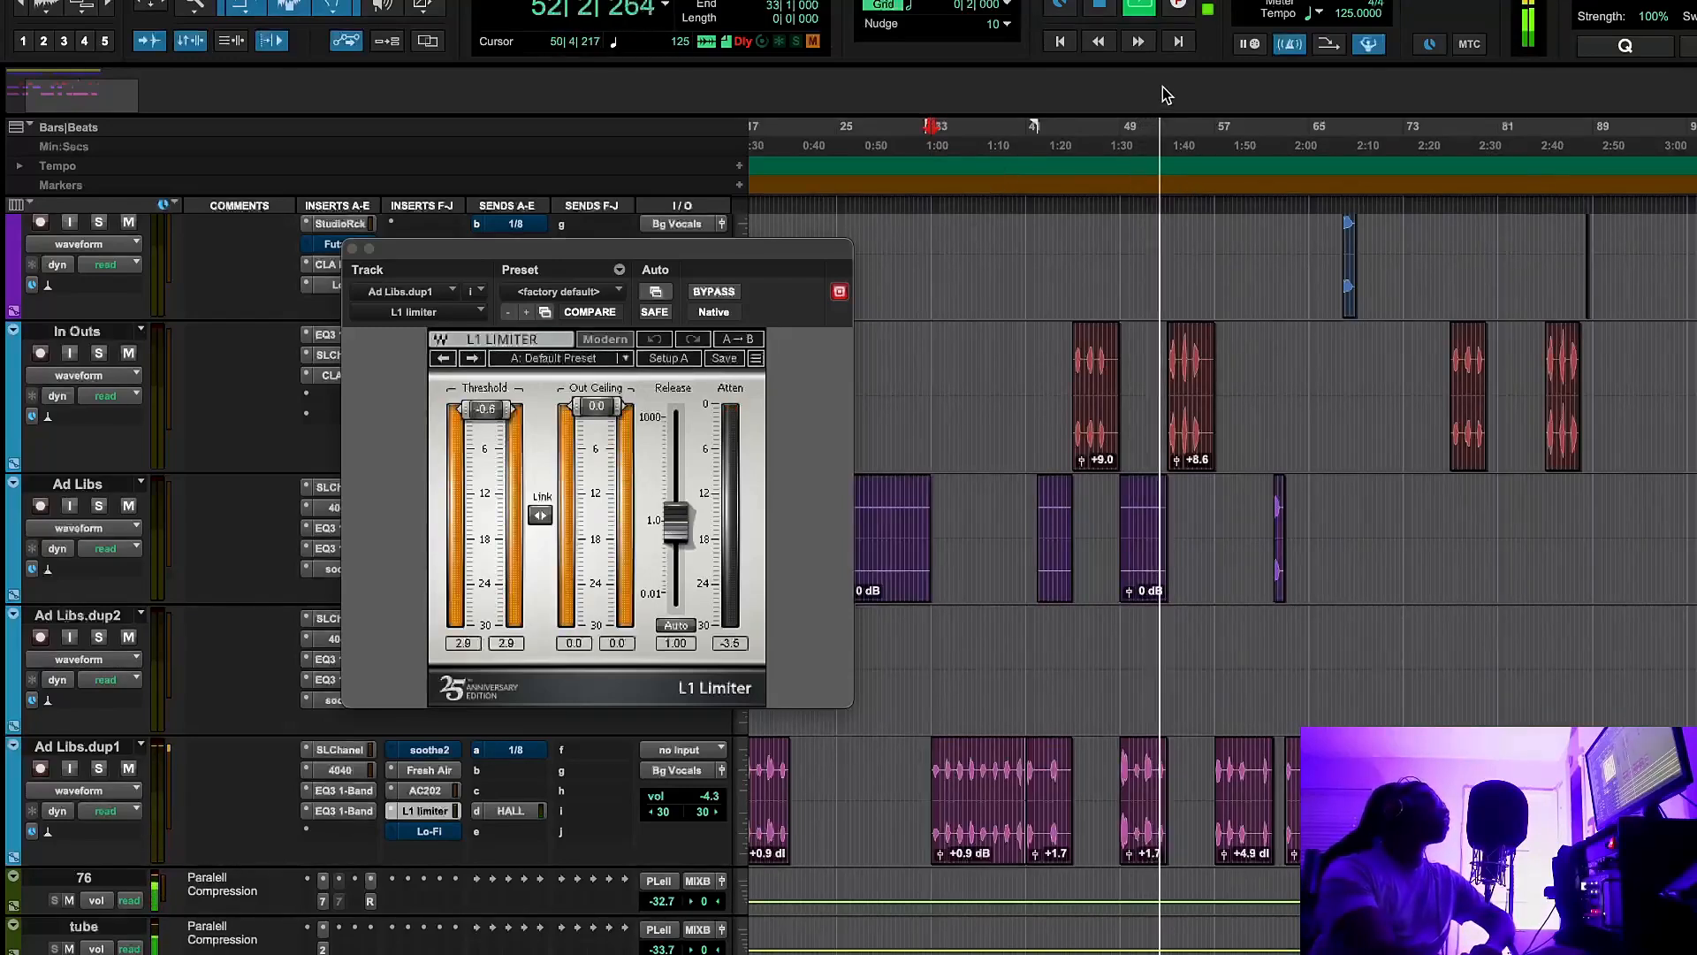
key("space")
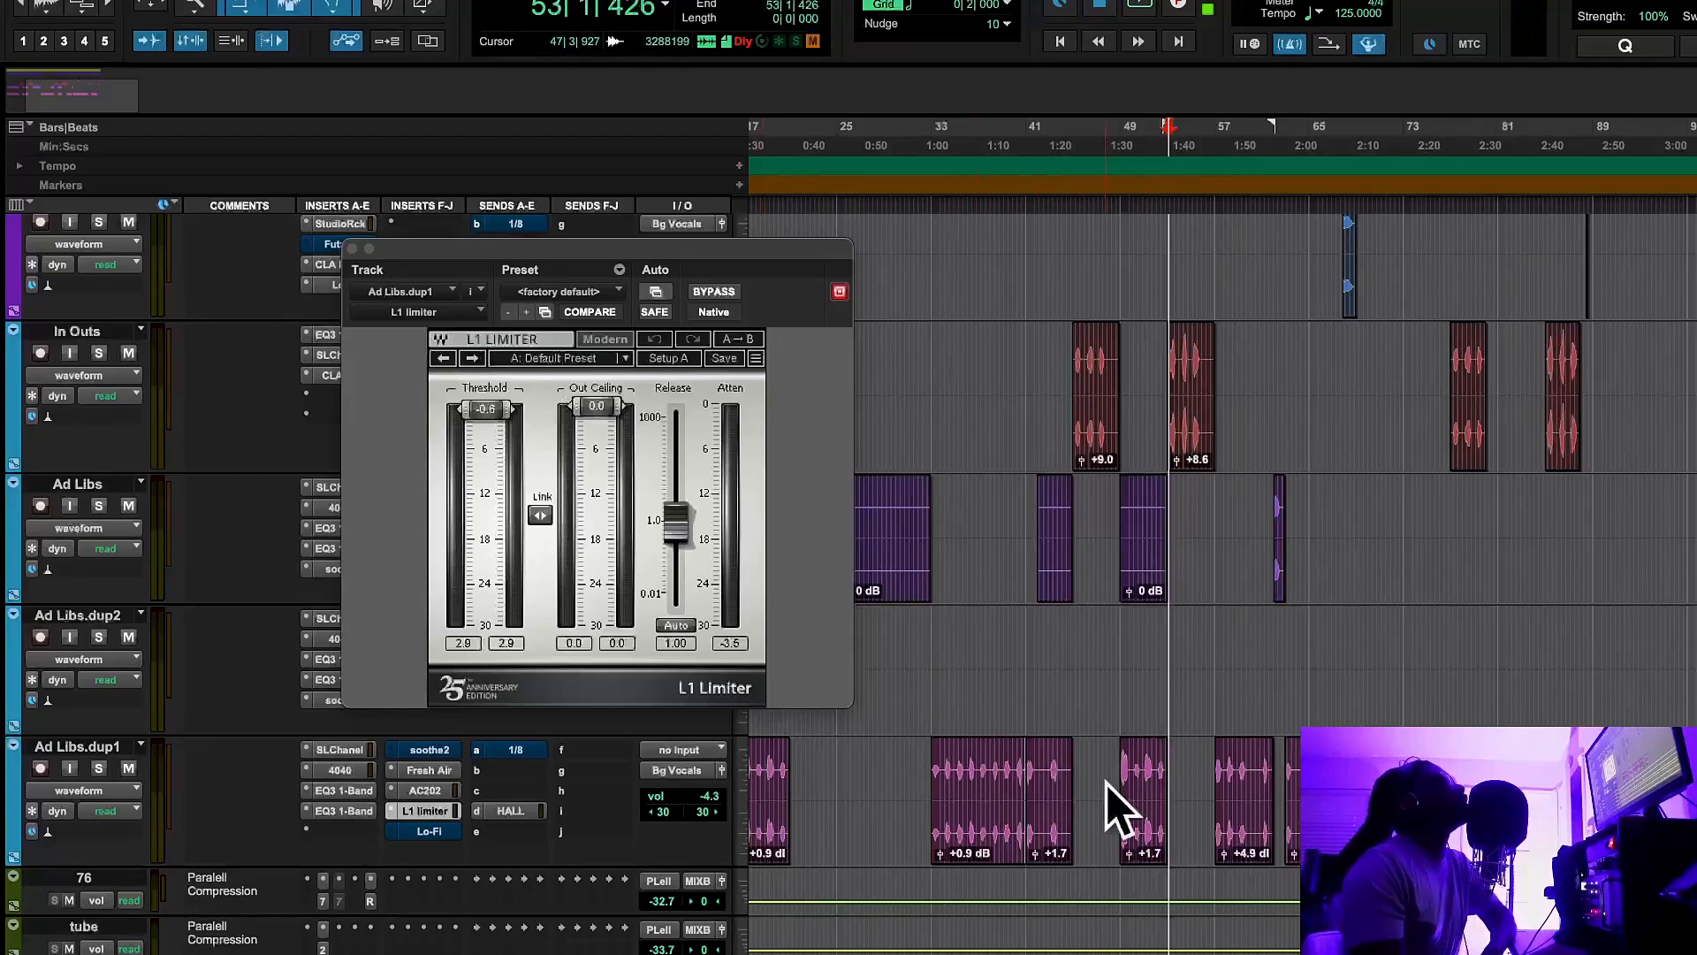
left_click(351, 249)
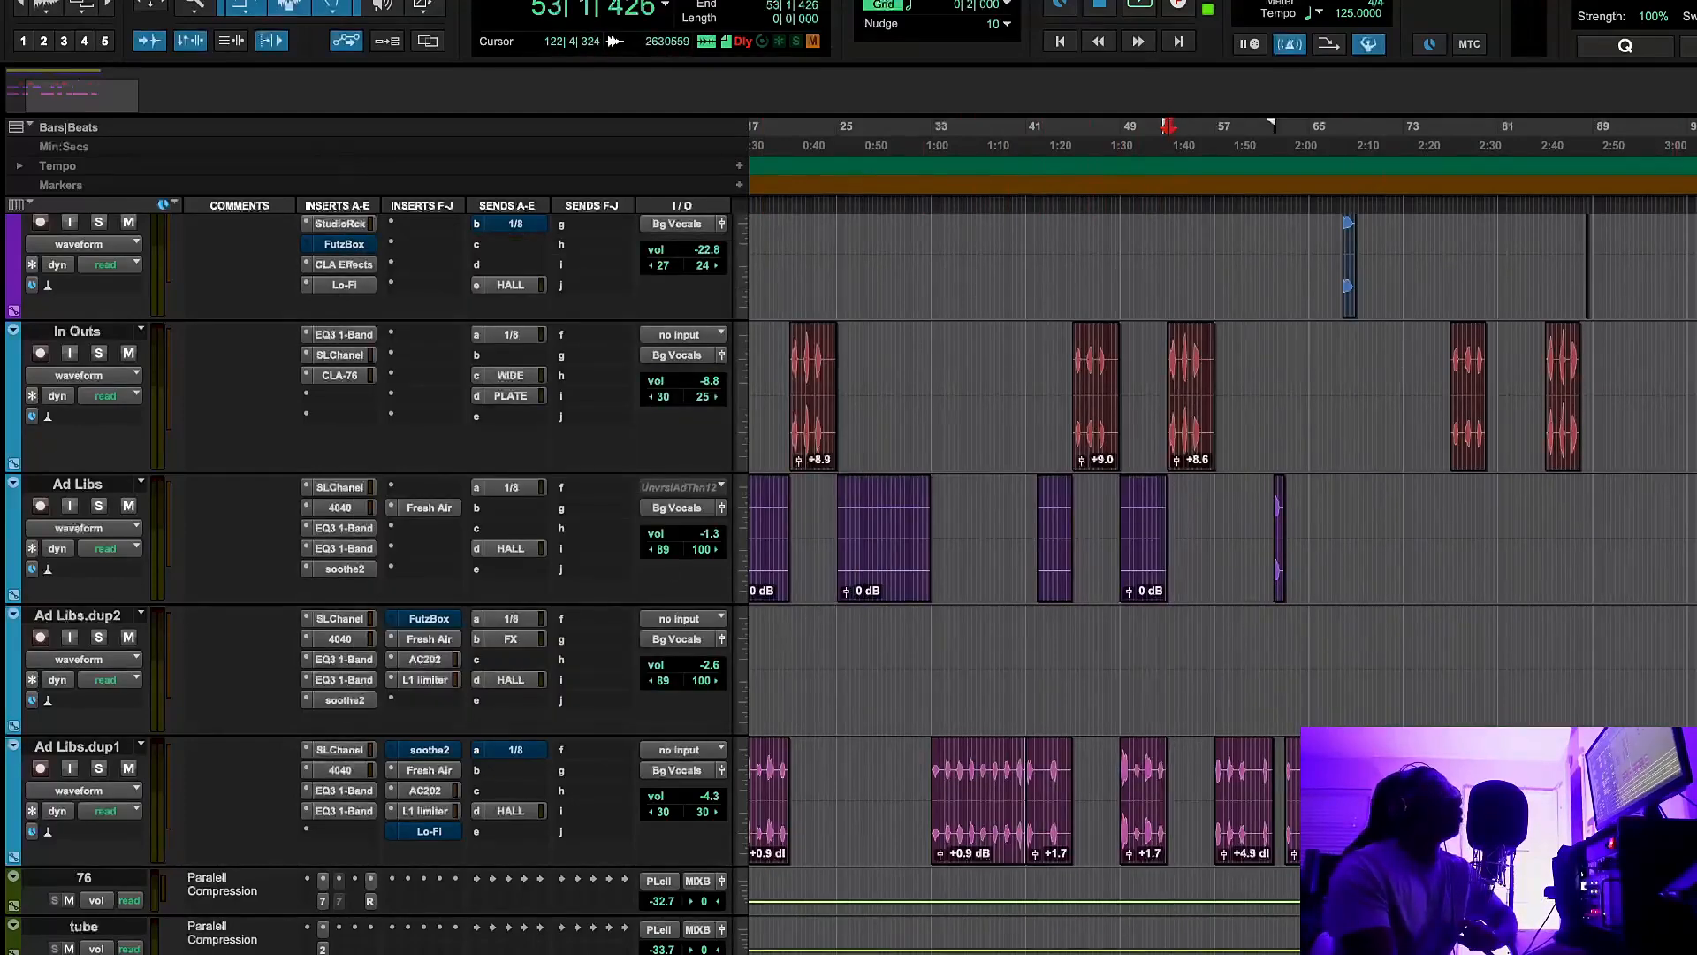
Open the UA 1176SE Legacy on the 76 track and the Tube-Tech CL 1B on the tube track, keeping both windows open
scroll(699, 766, "down", 5)
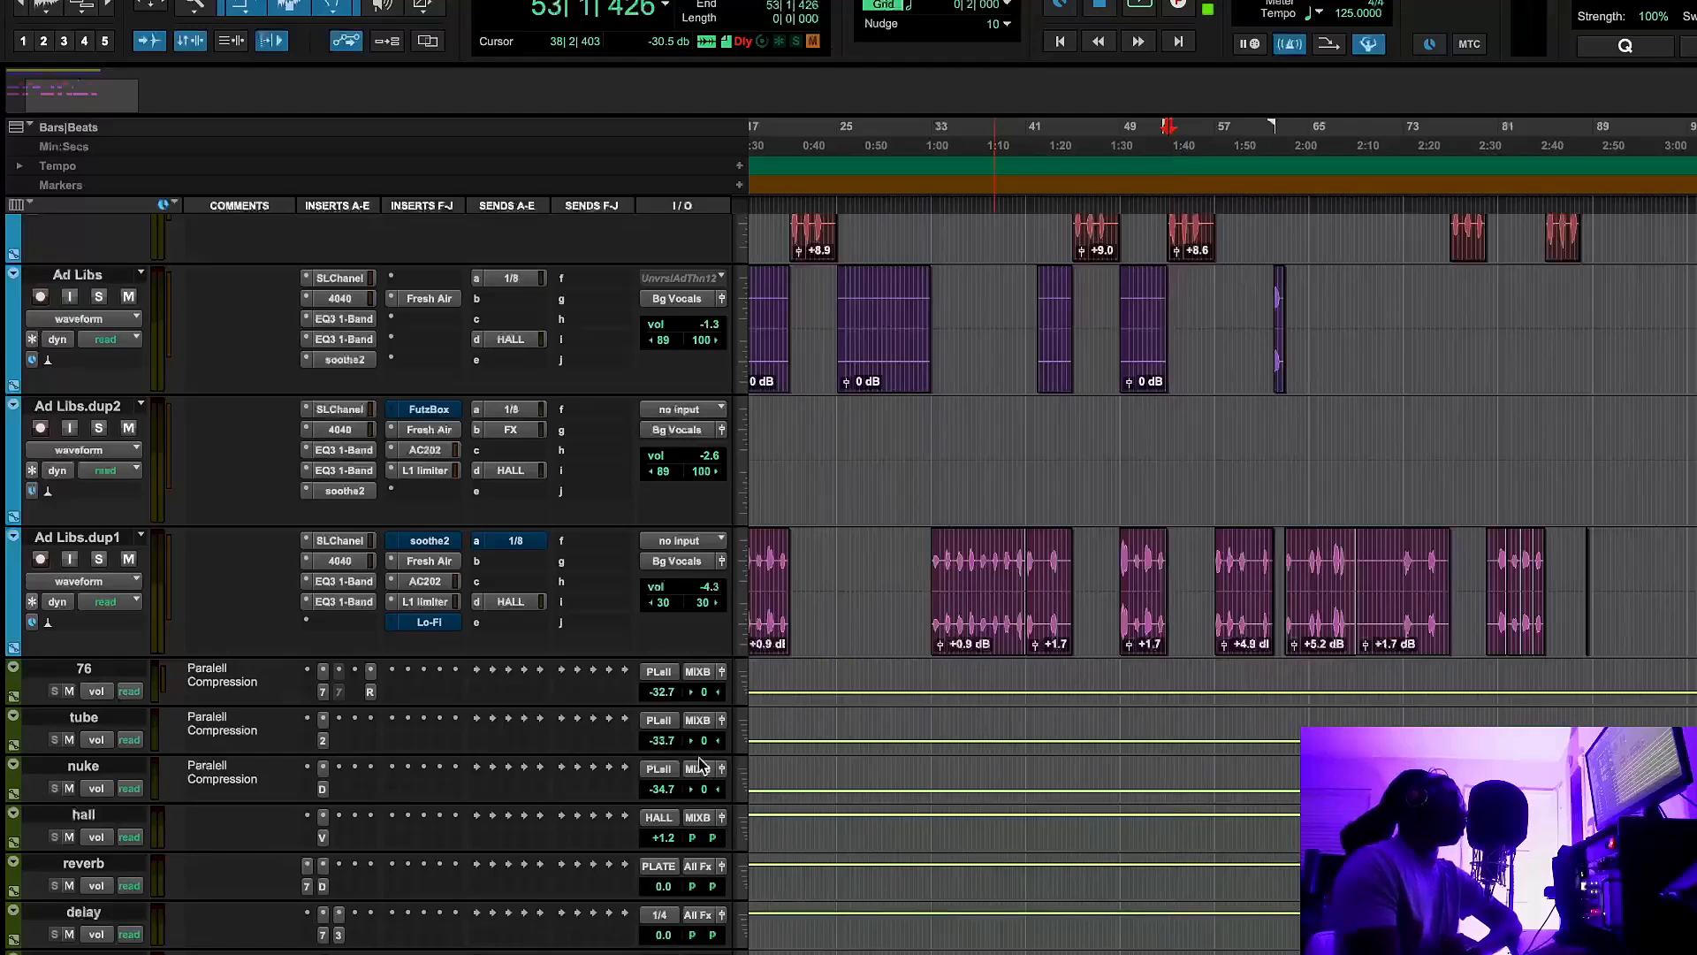
left_click(323, 692)
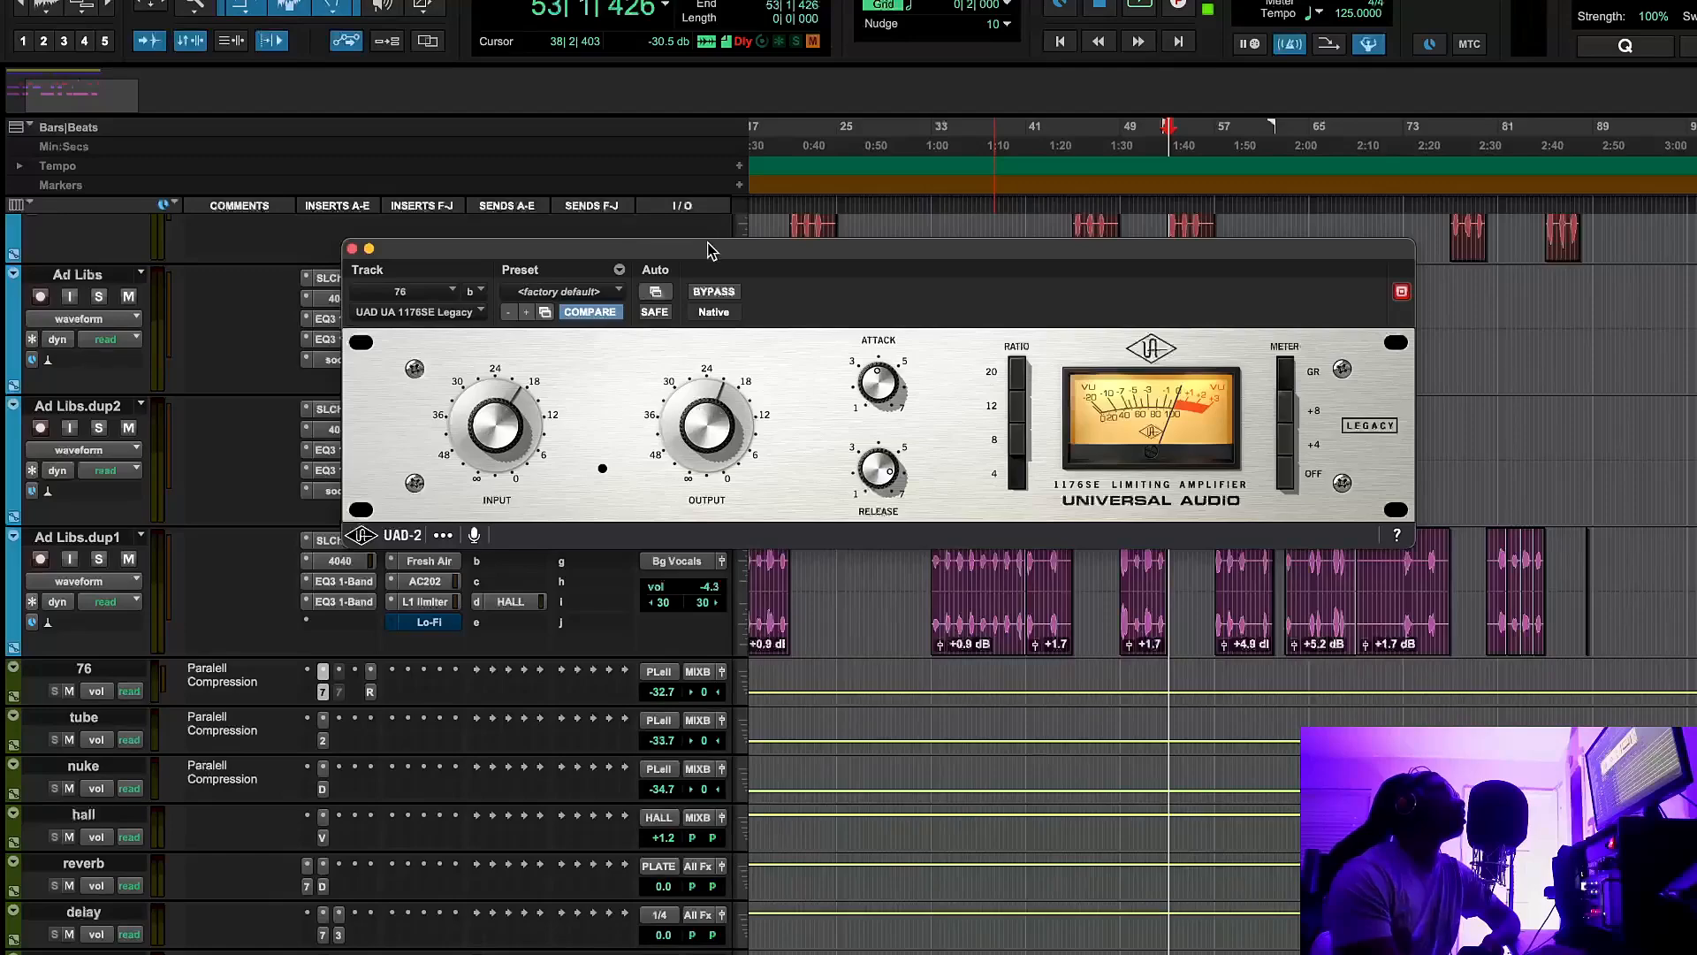
left_click_drag(716, 252, 355, 49)
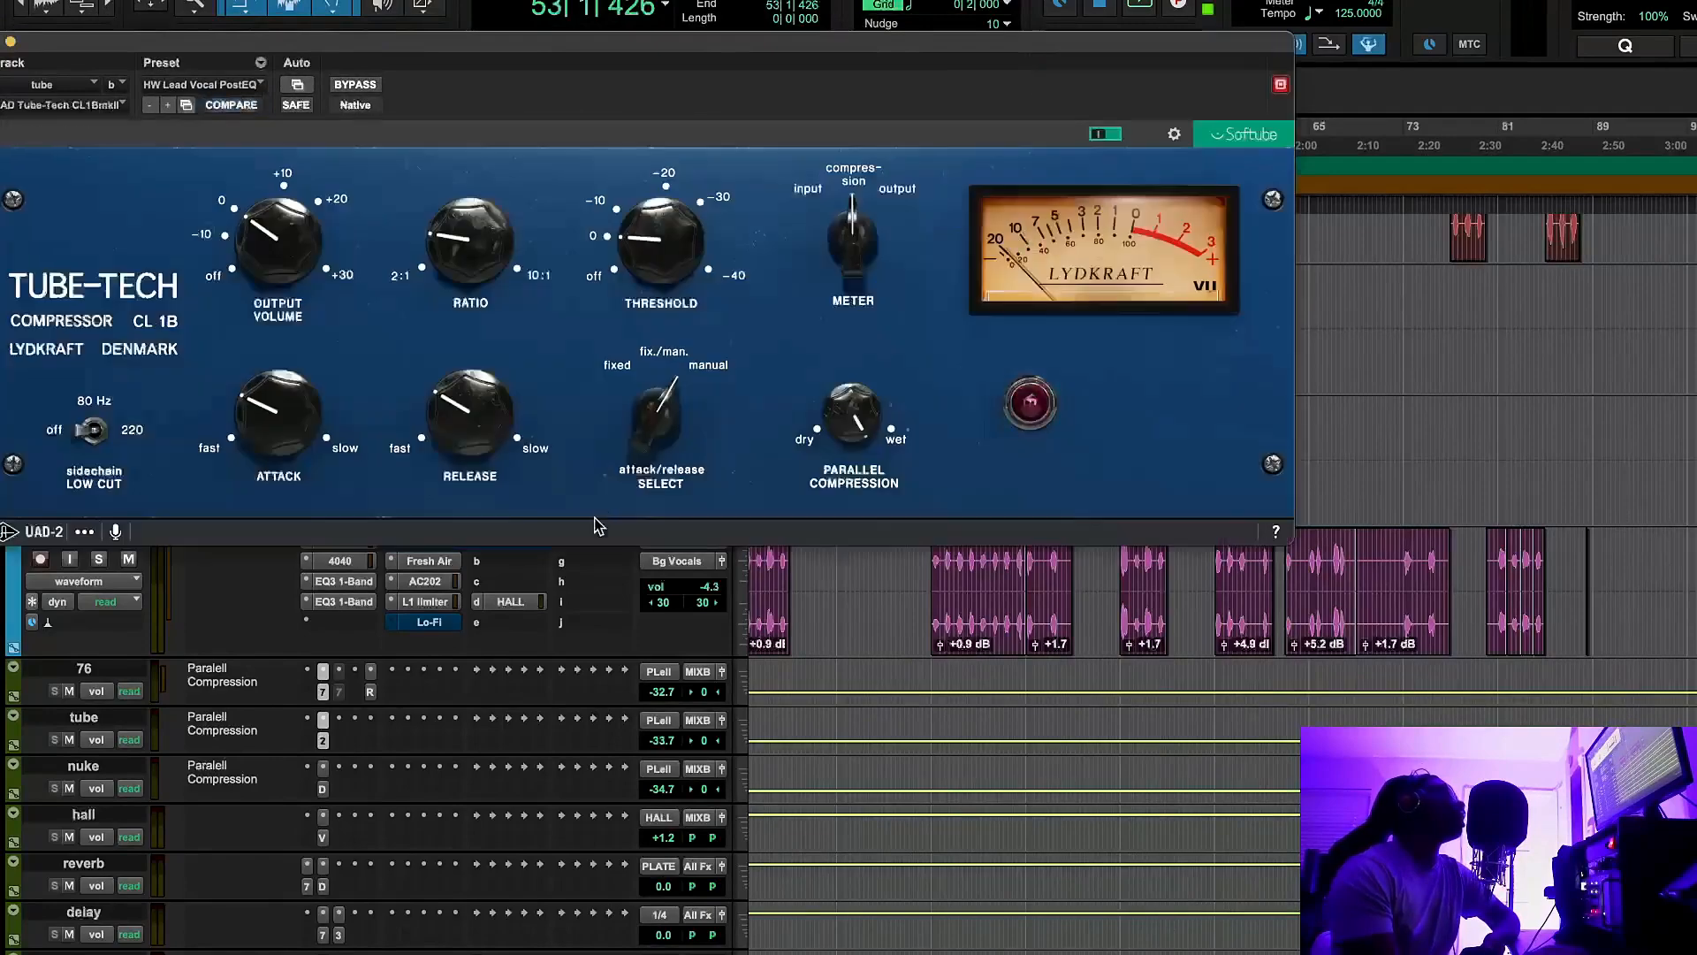
left_click(322, 740)
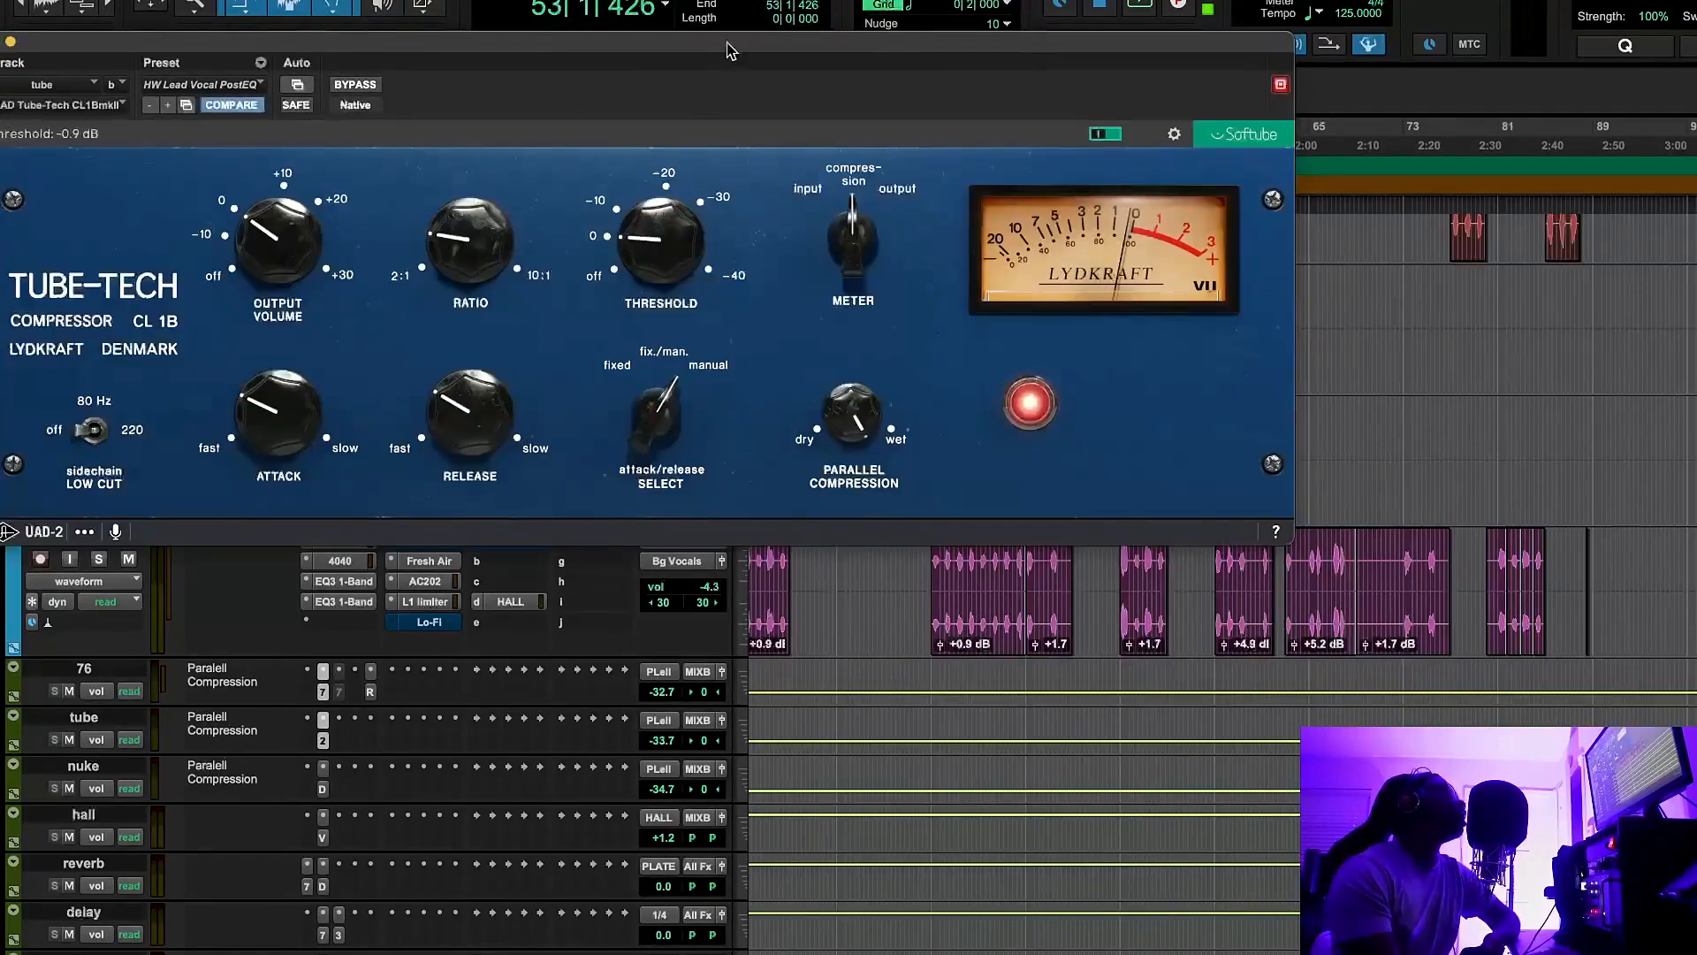
left_click_drag(727, 50, 708, 329)
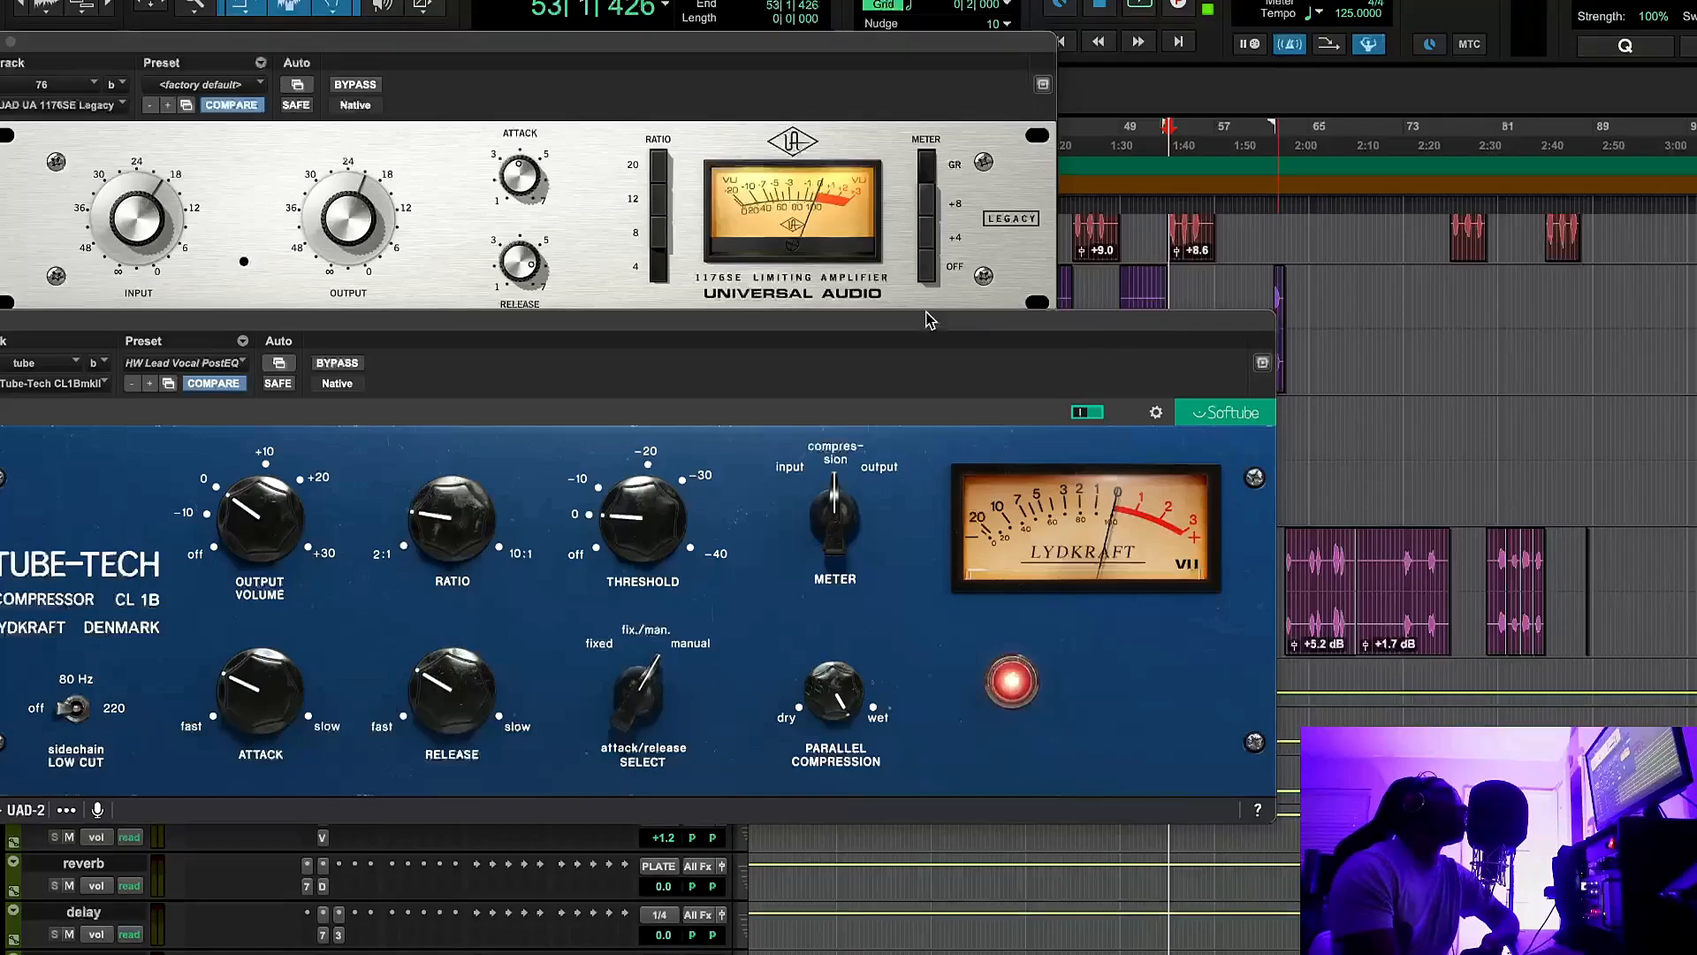
left_click_drag(928, 320, 940, 179)
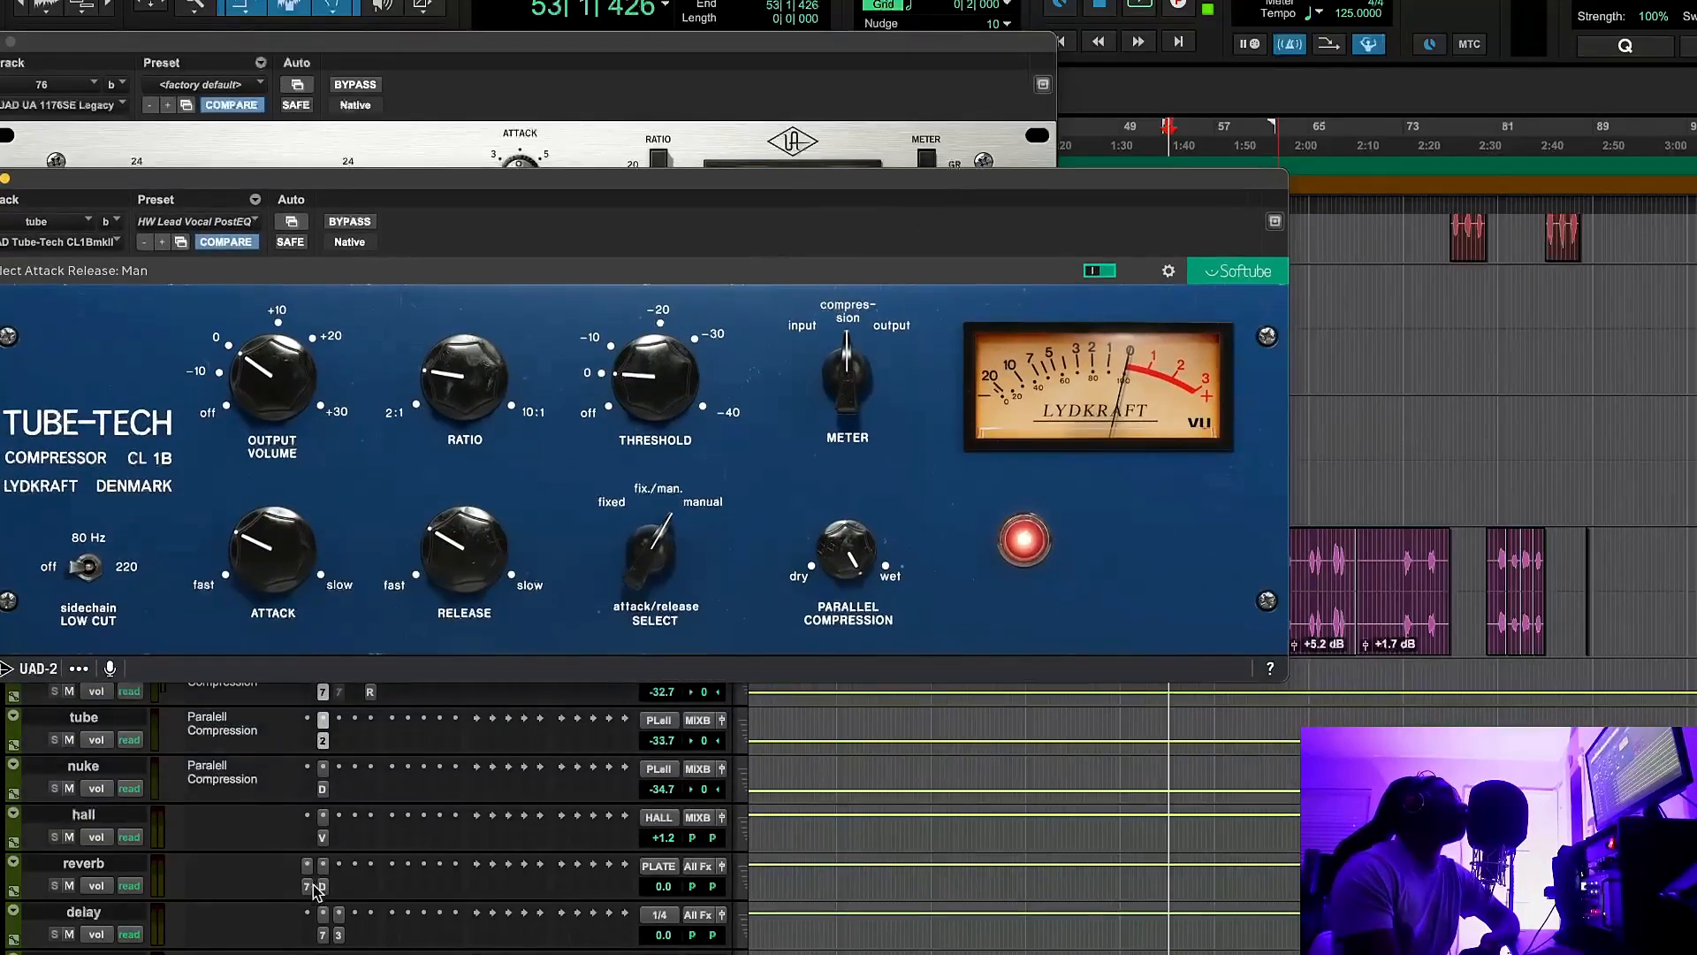
Open the Distressor on the nuke track and arrange it below the 1176SE and Tube-Tech so all three are visible
left_click(323, 789)
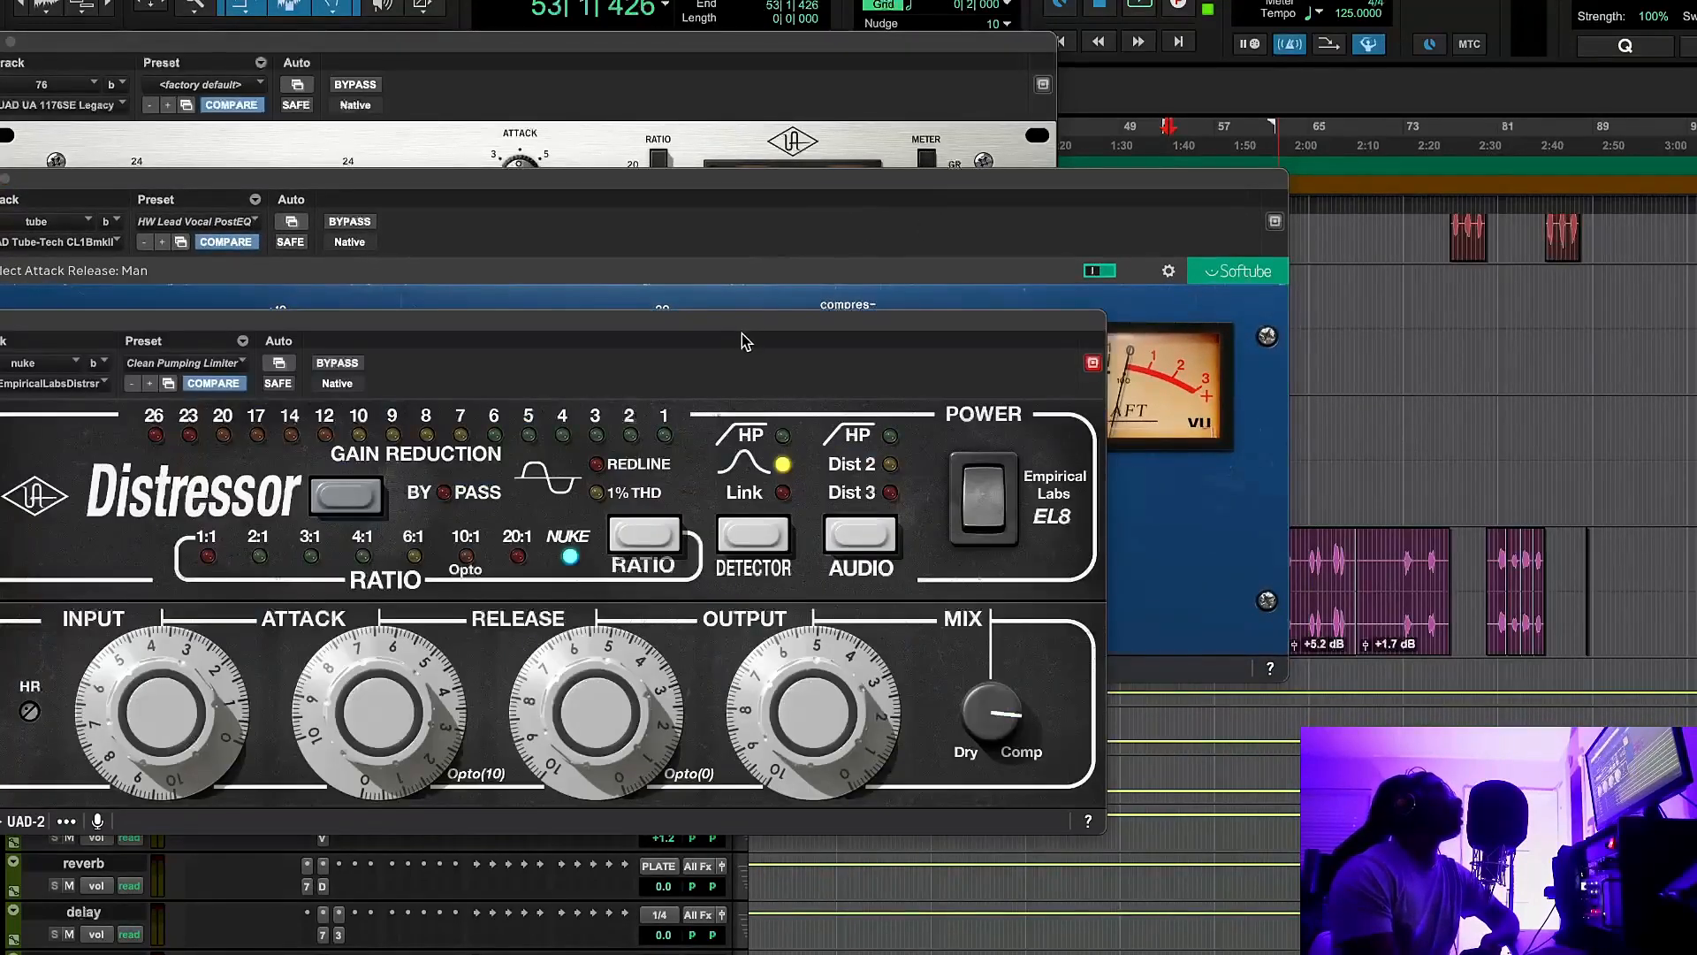
left_click_drag(743, 337, 779, 579)
left_click_drag(811, 189, 809, 210)
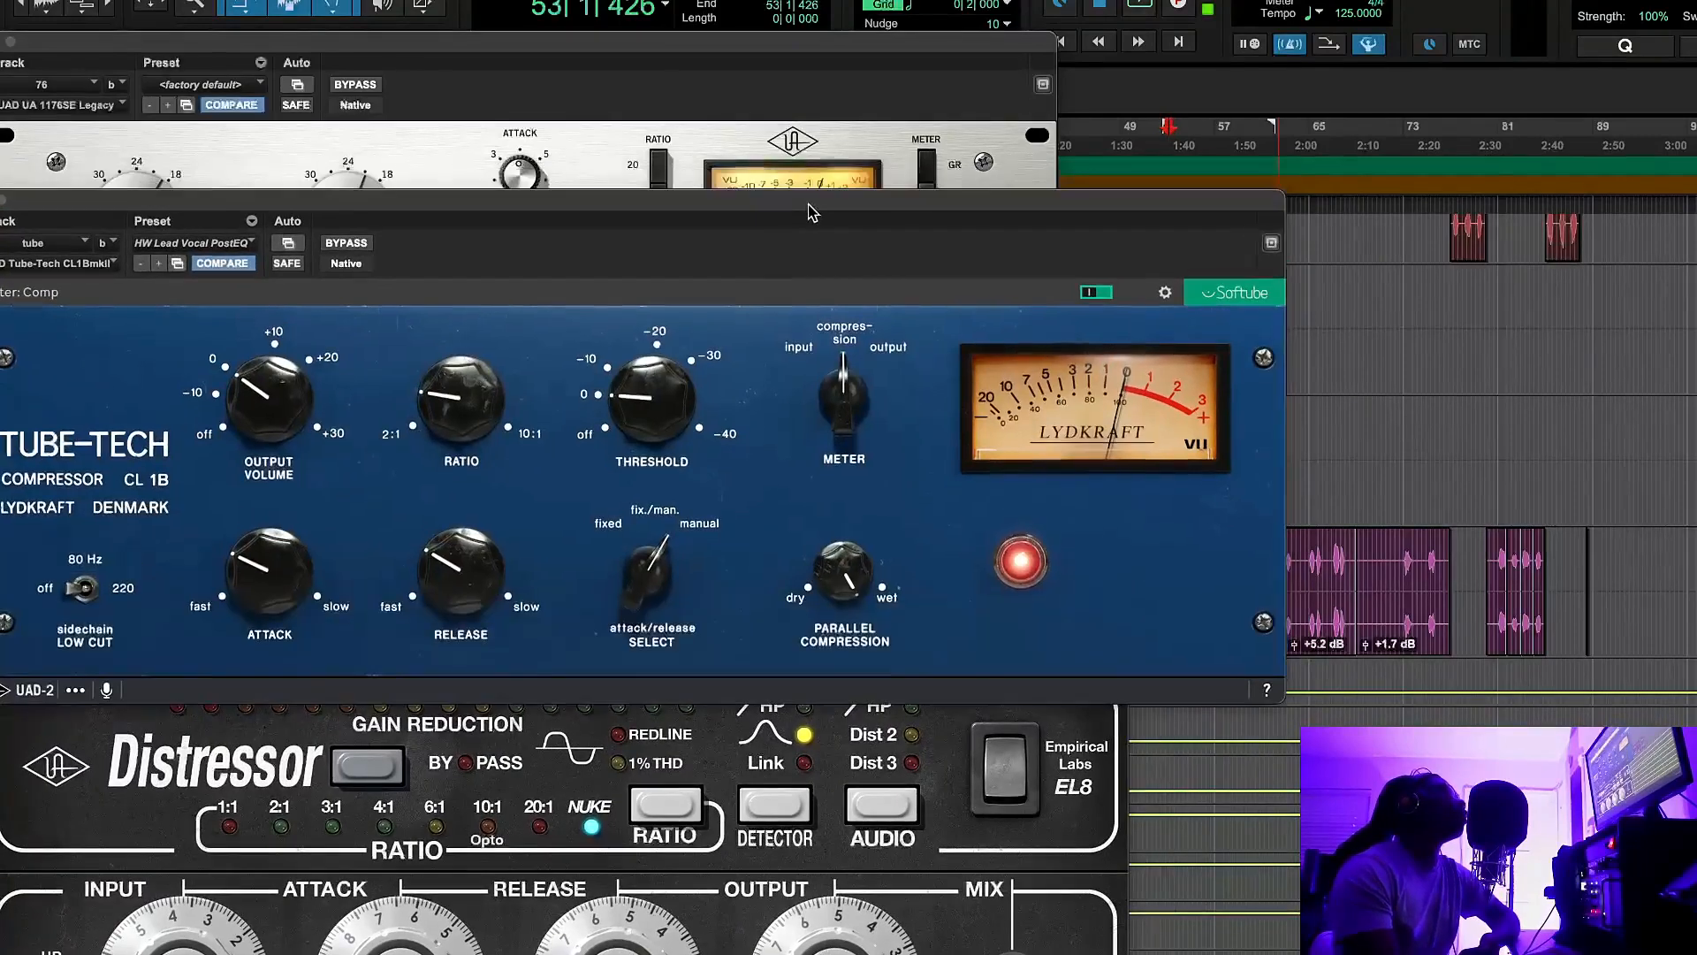
left_click(775, 41)
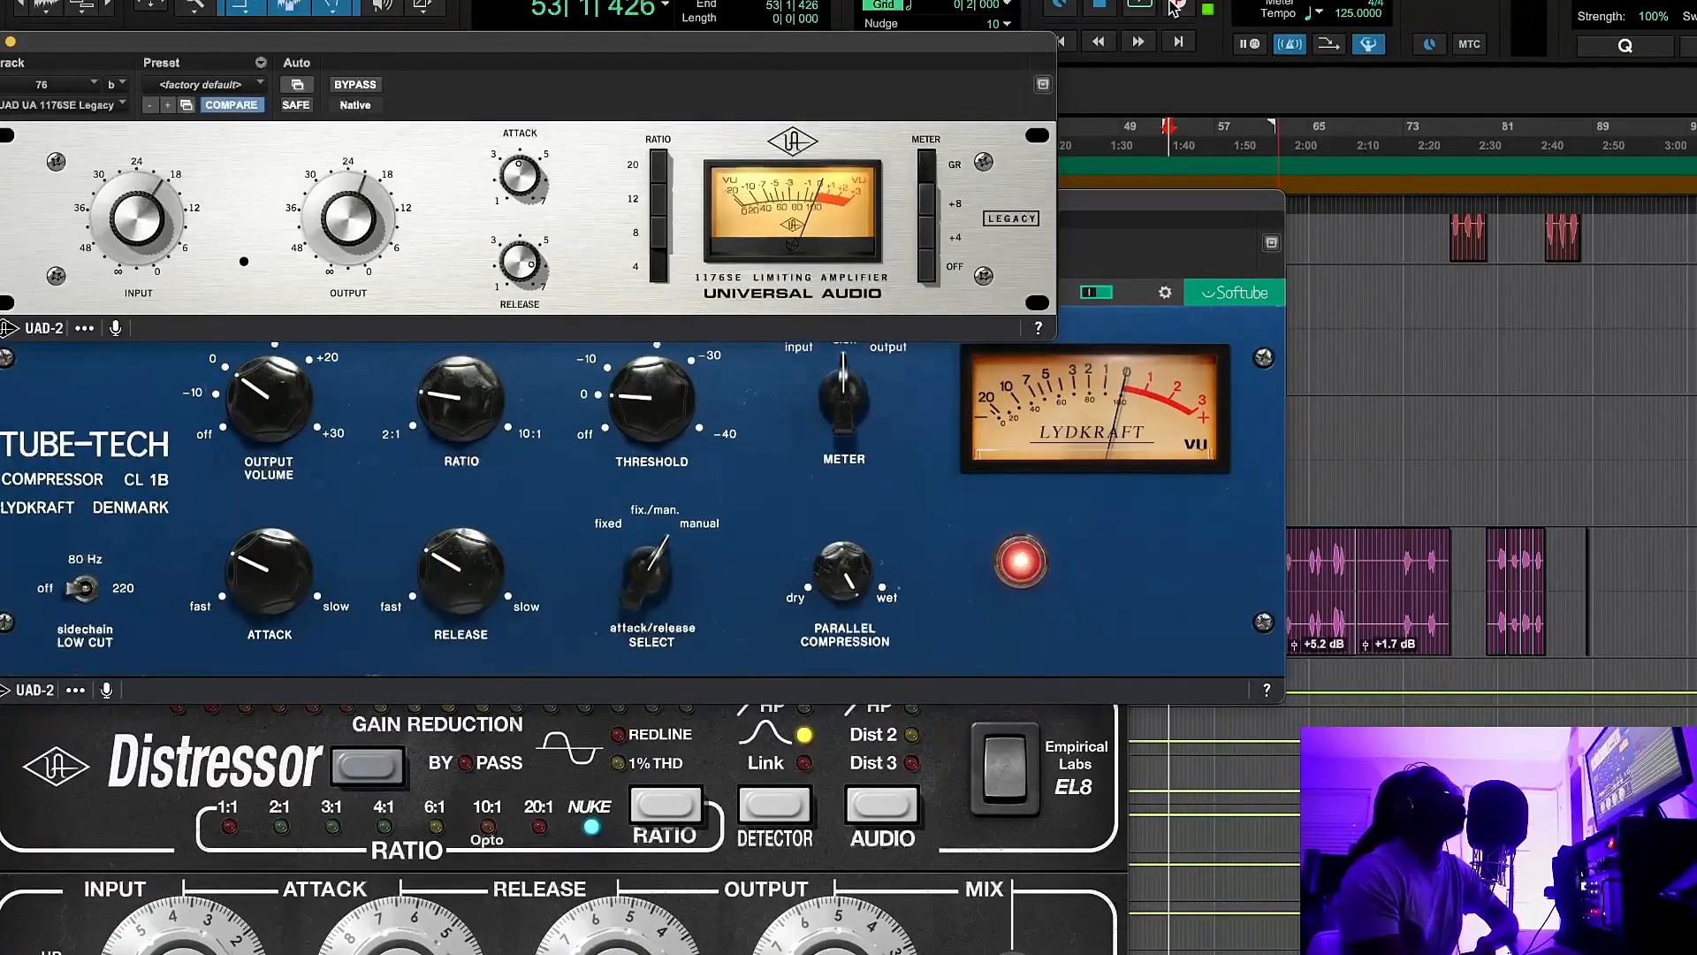
Play from bar 53 and bypass the 1176SE, Tube-Tech CL 1B and Distressor parallel compressors in turn
left_click(1142, 7)
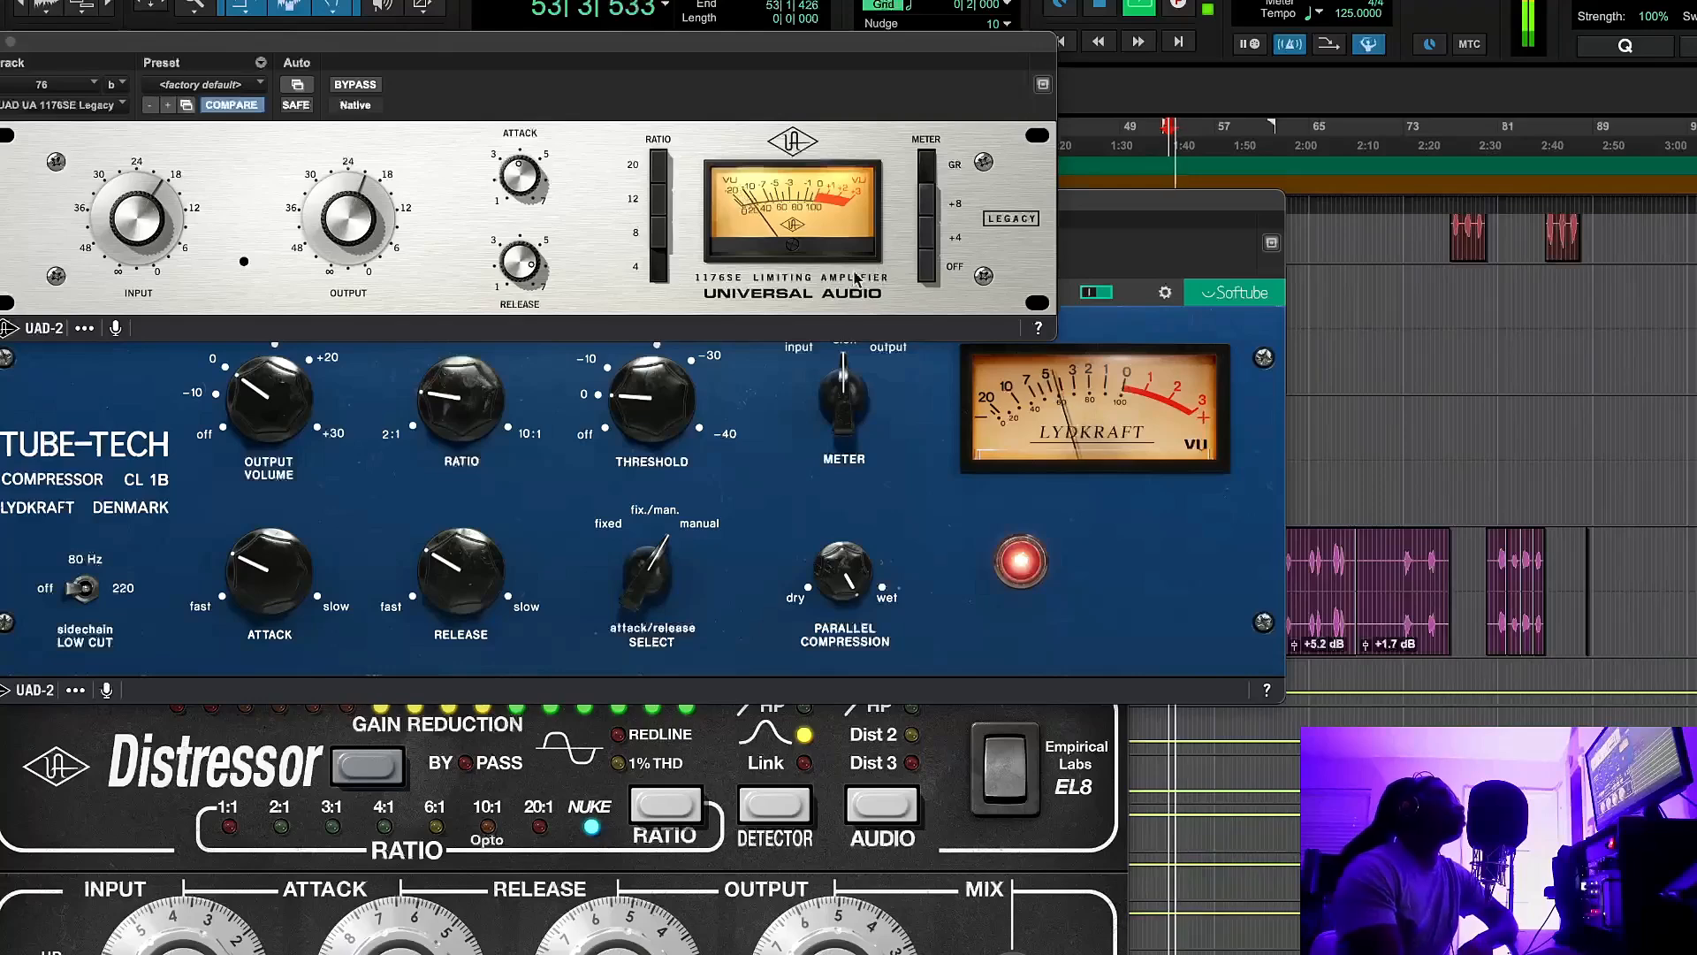
left_click(964, 913)
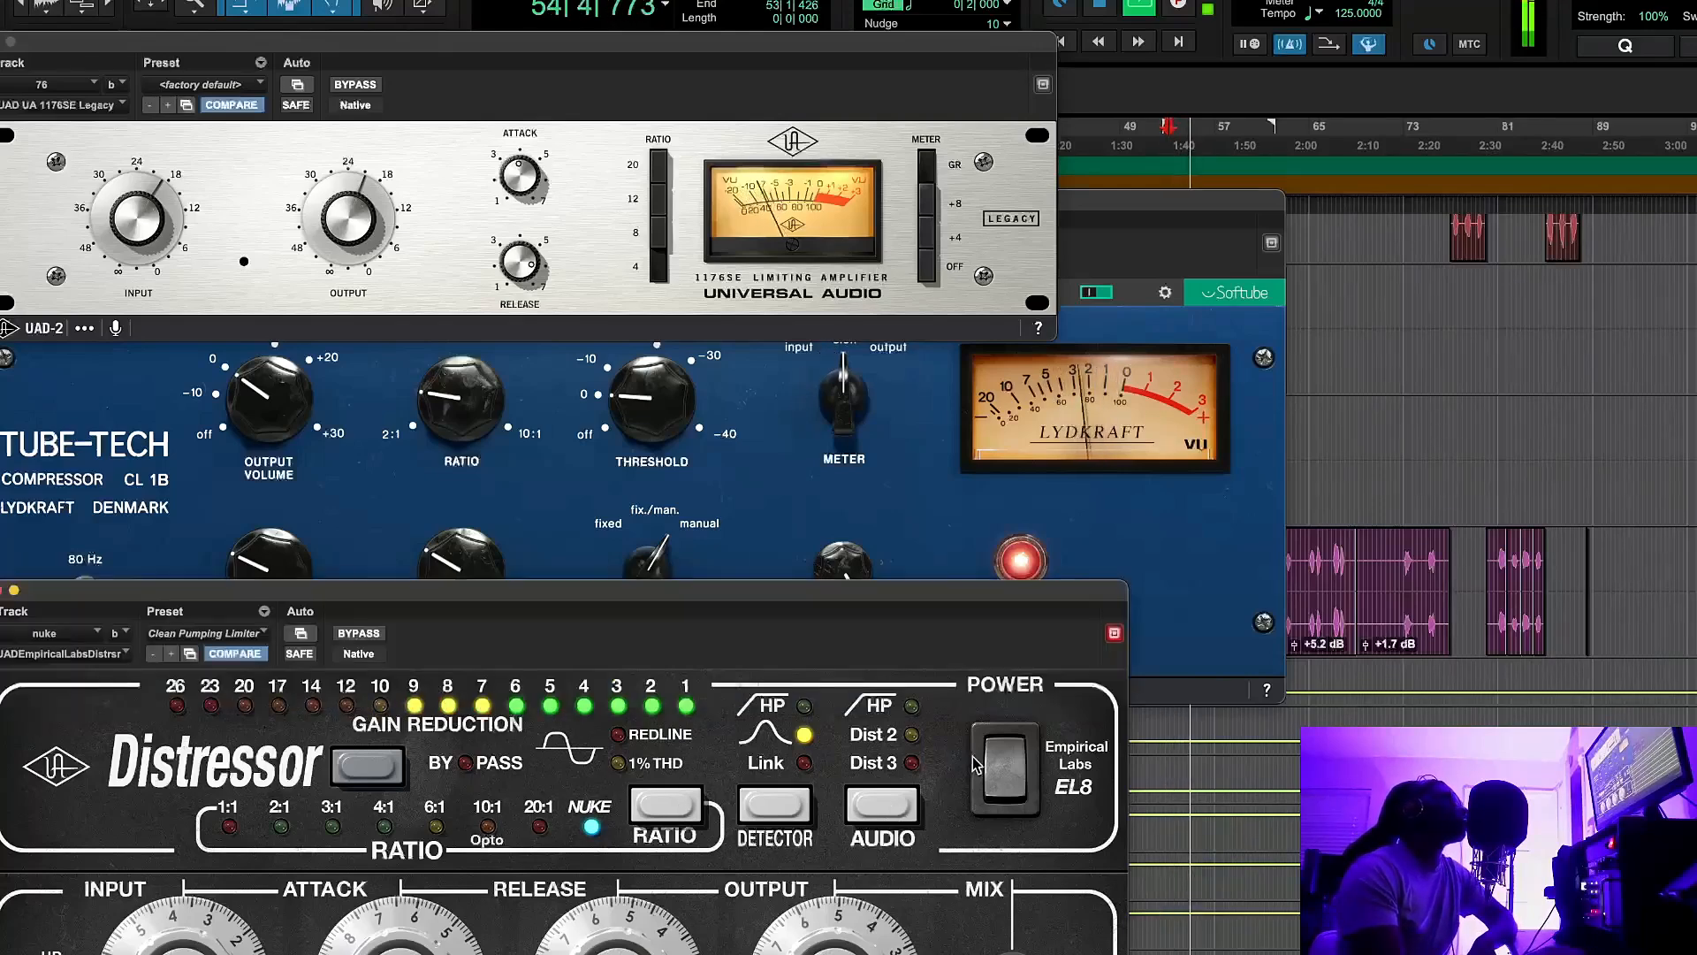
left_click(375, 86)
left_click(809, 429)
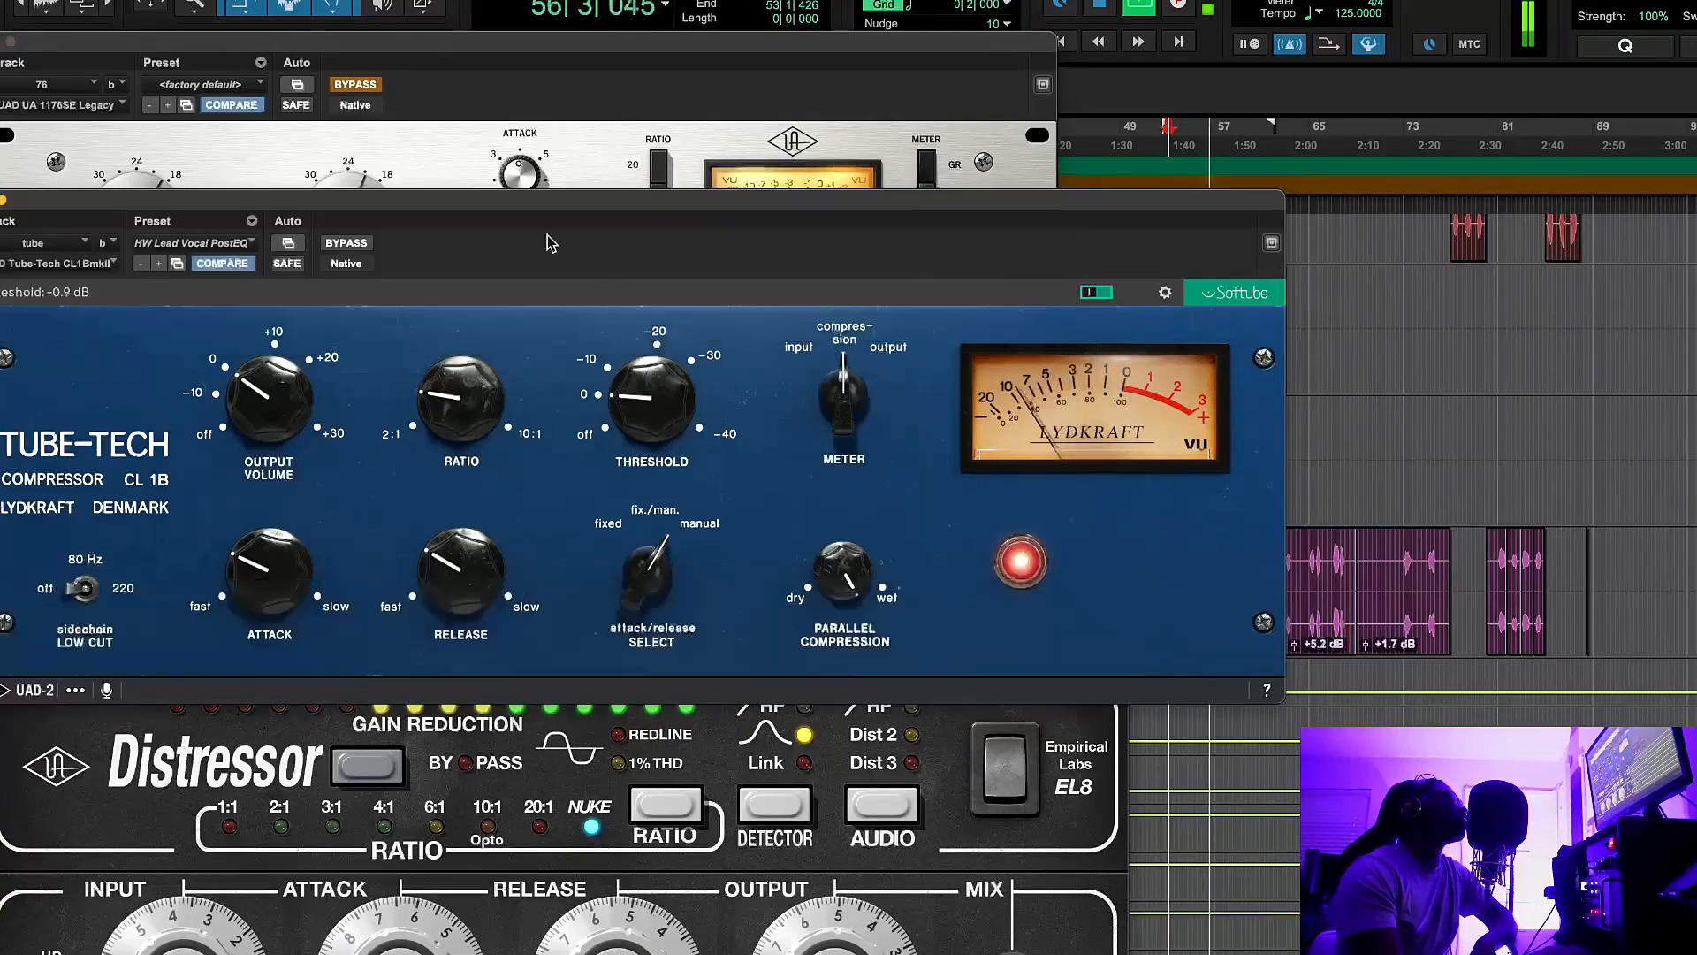
left_click(343, 244)
left_click(404, 711)
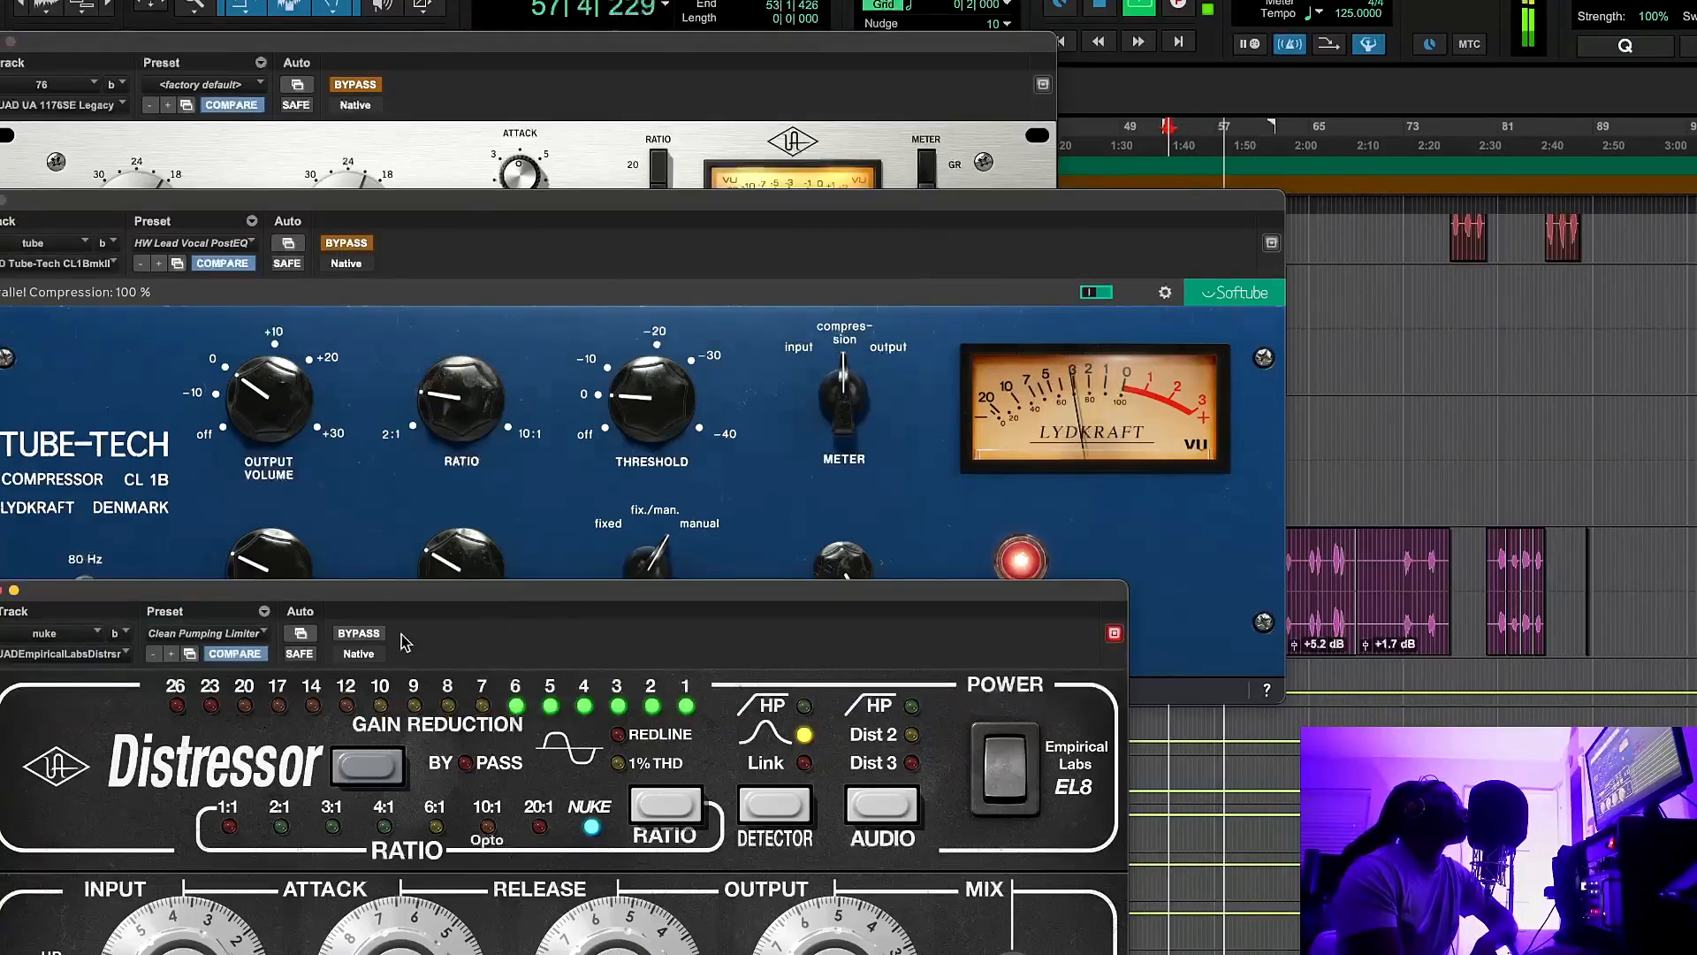
left_click(359, 632)
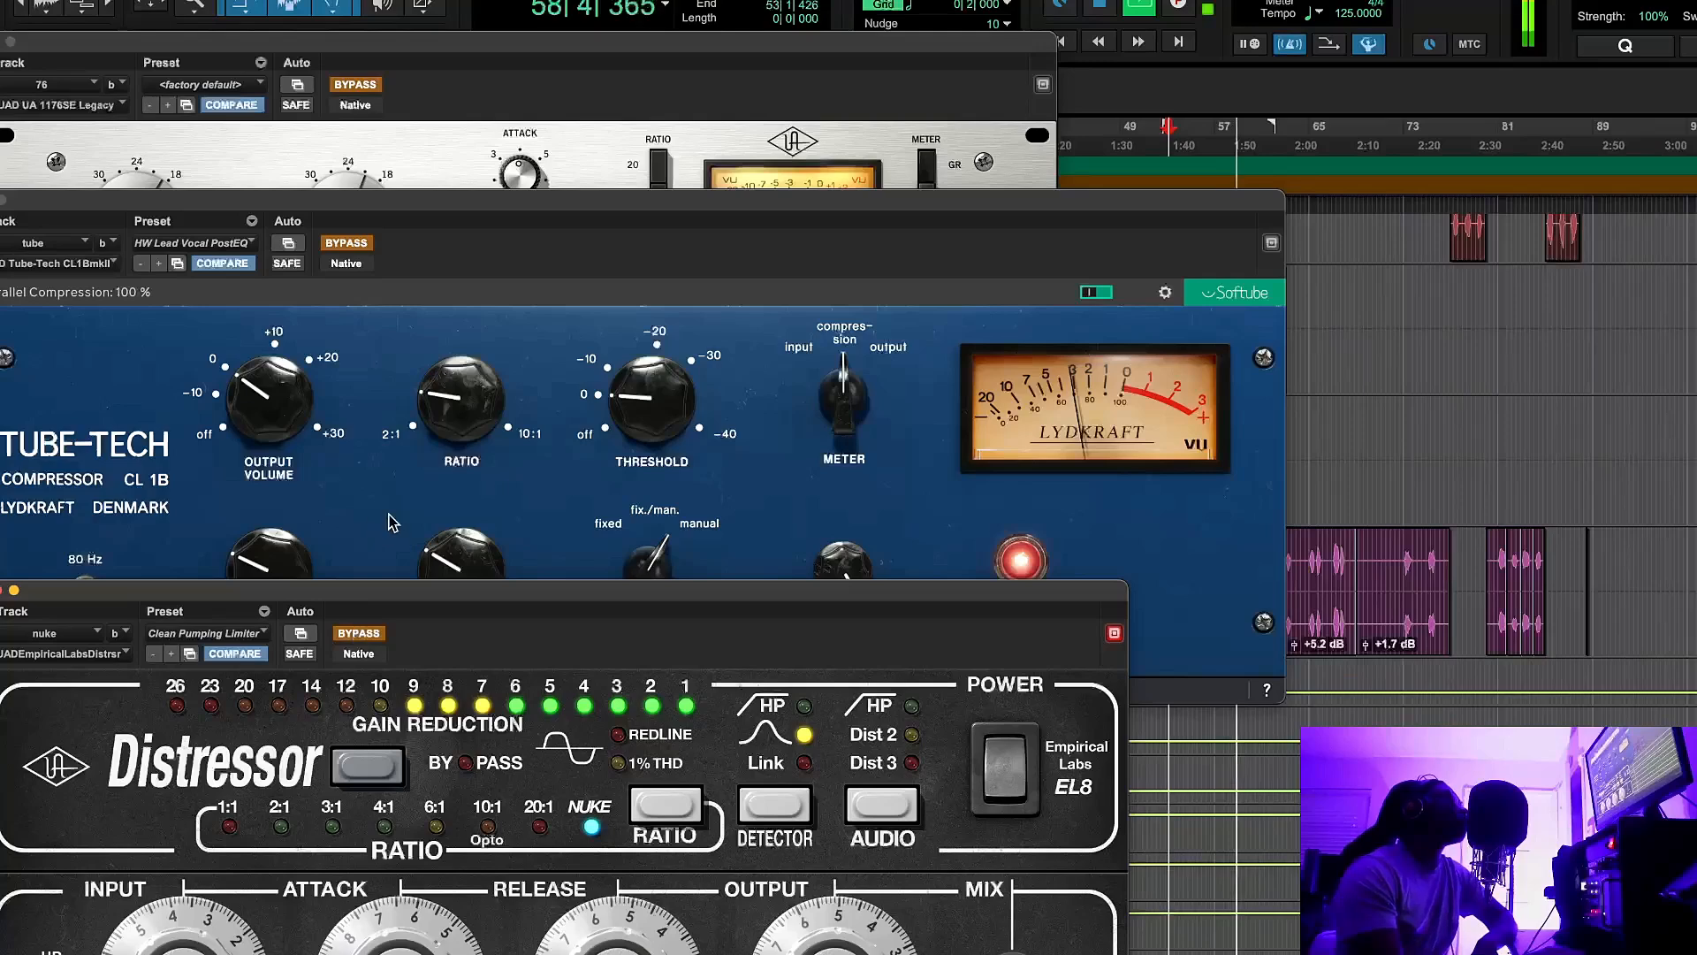
Re-enable the Distressor, Tube-Tech CL 1B and 1176SE in turn during playback to compare the parallel compression
left_click(354, 637)
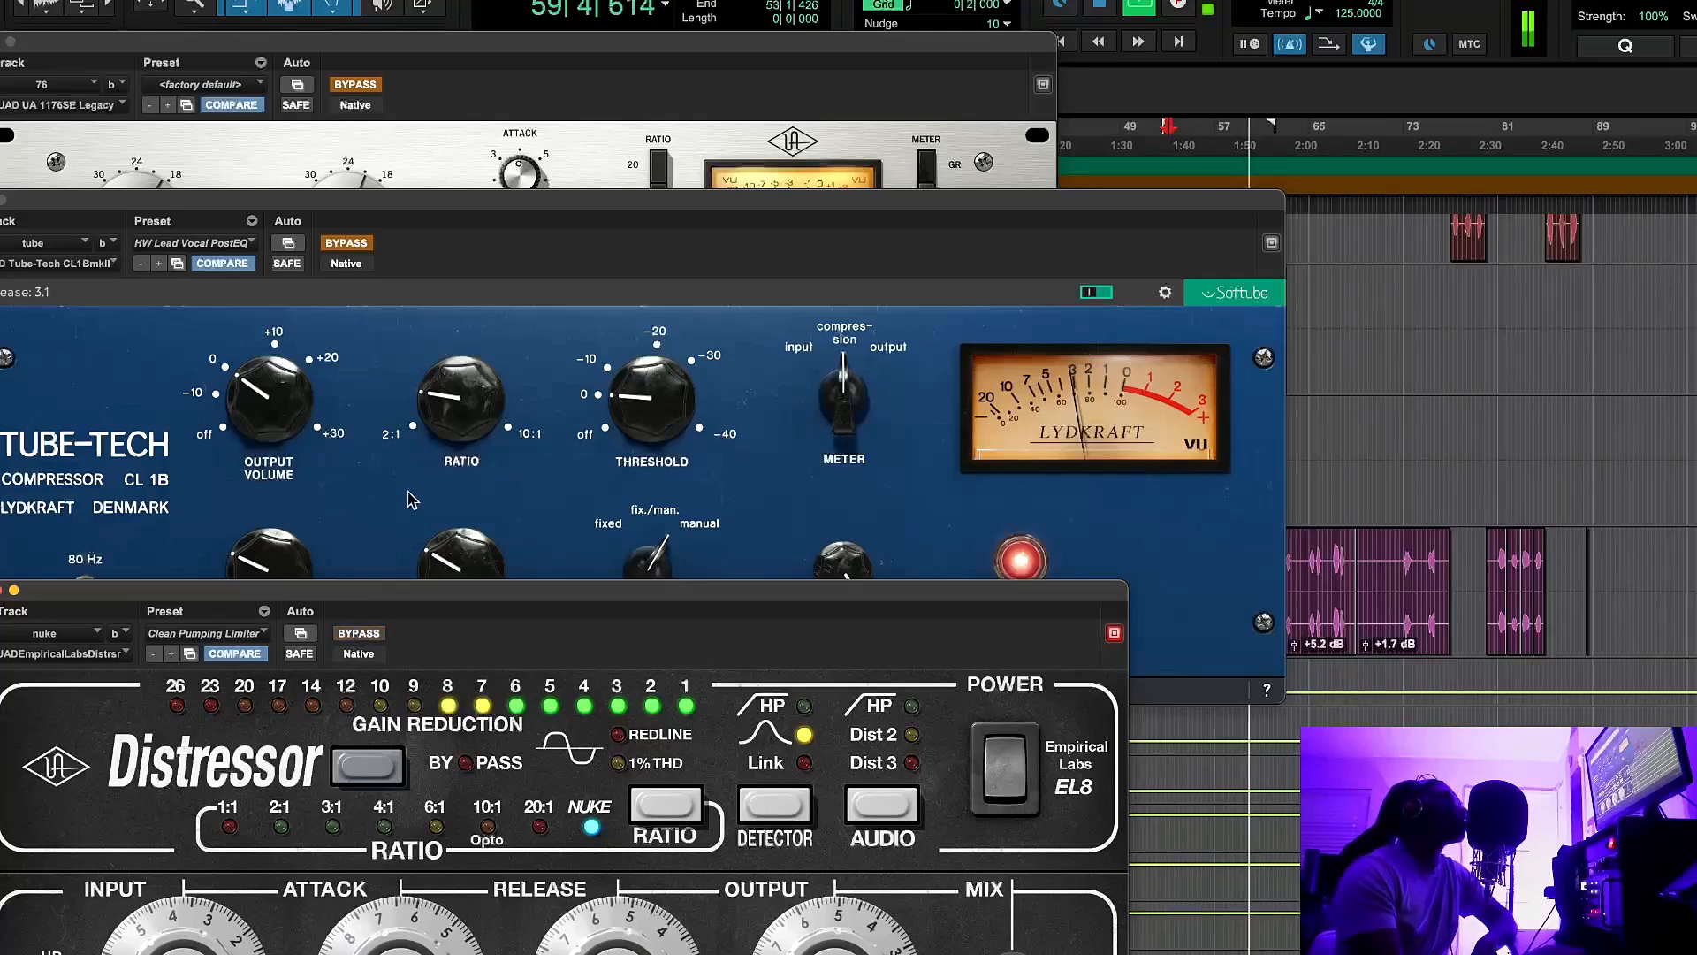
left_click(360, 247)
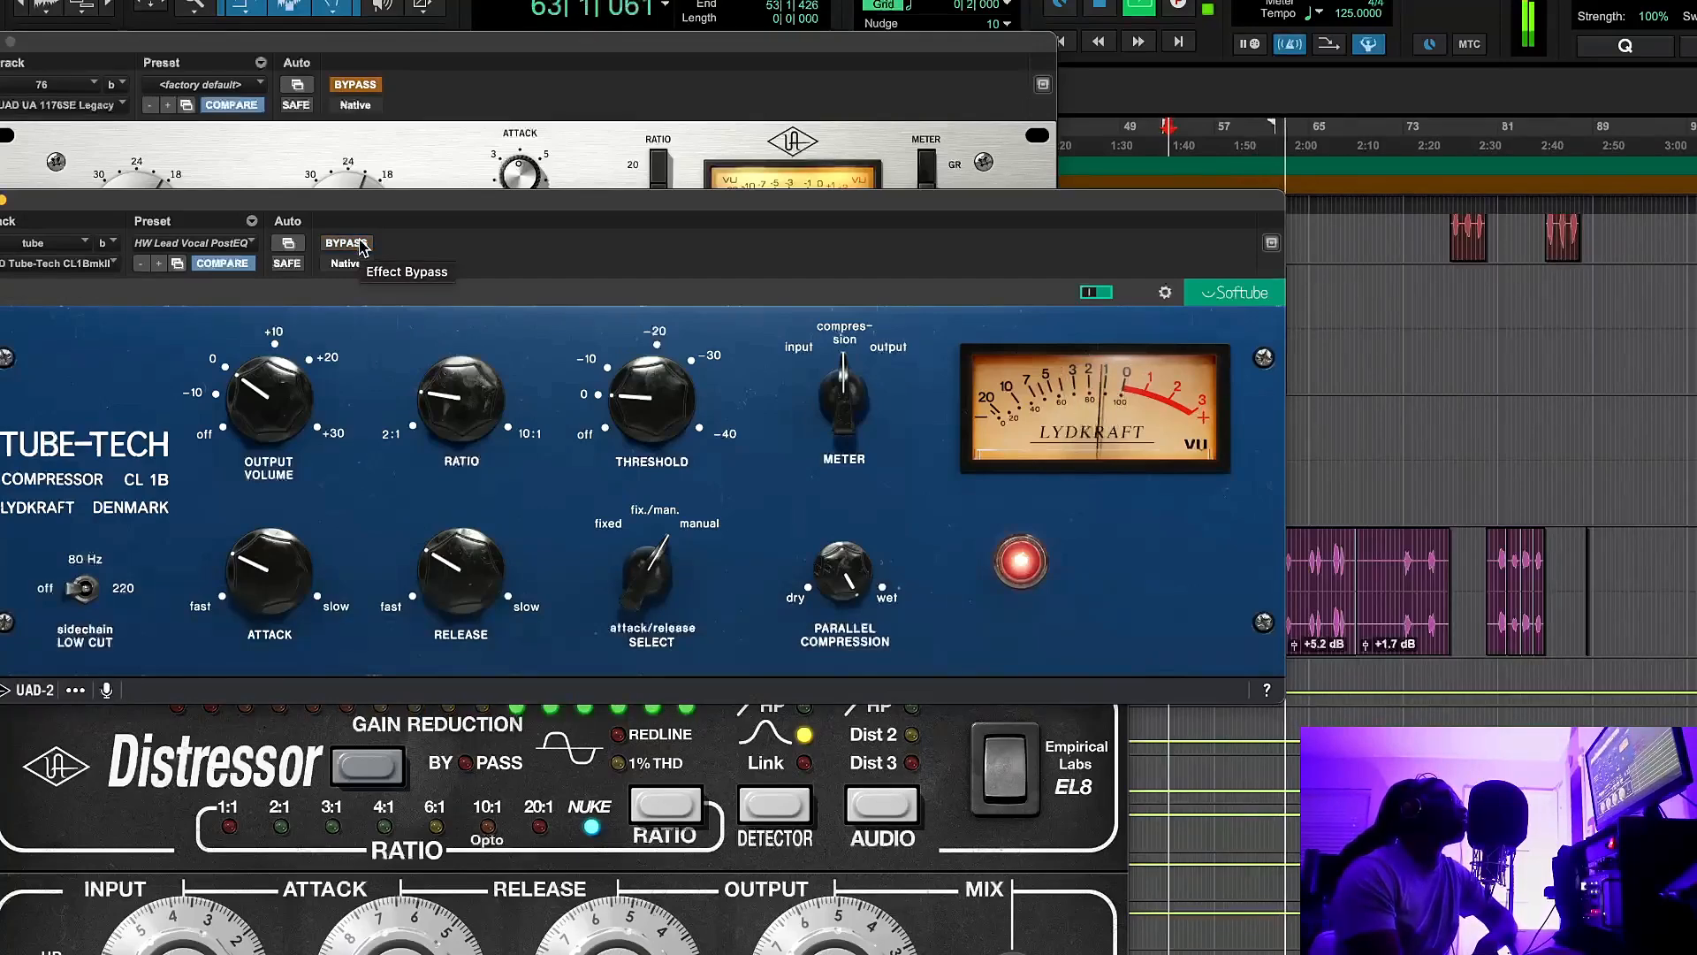
left_click(458, 112)
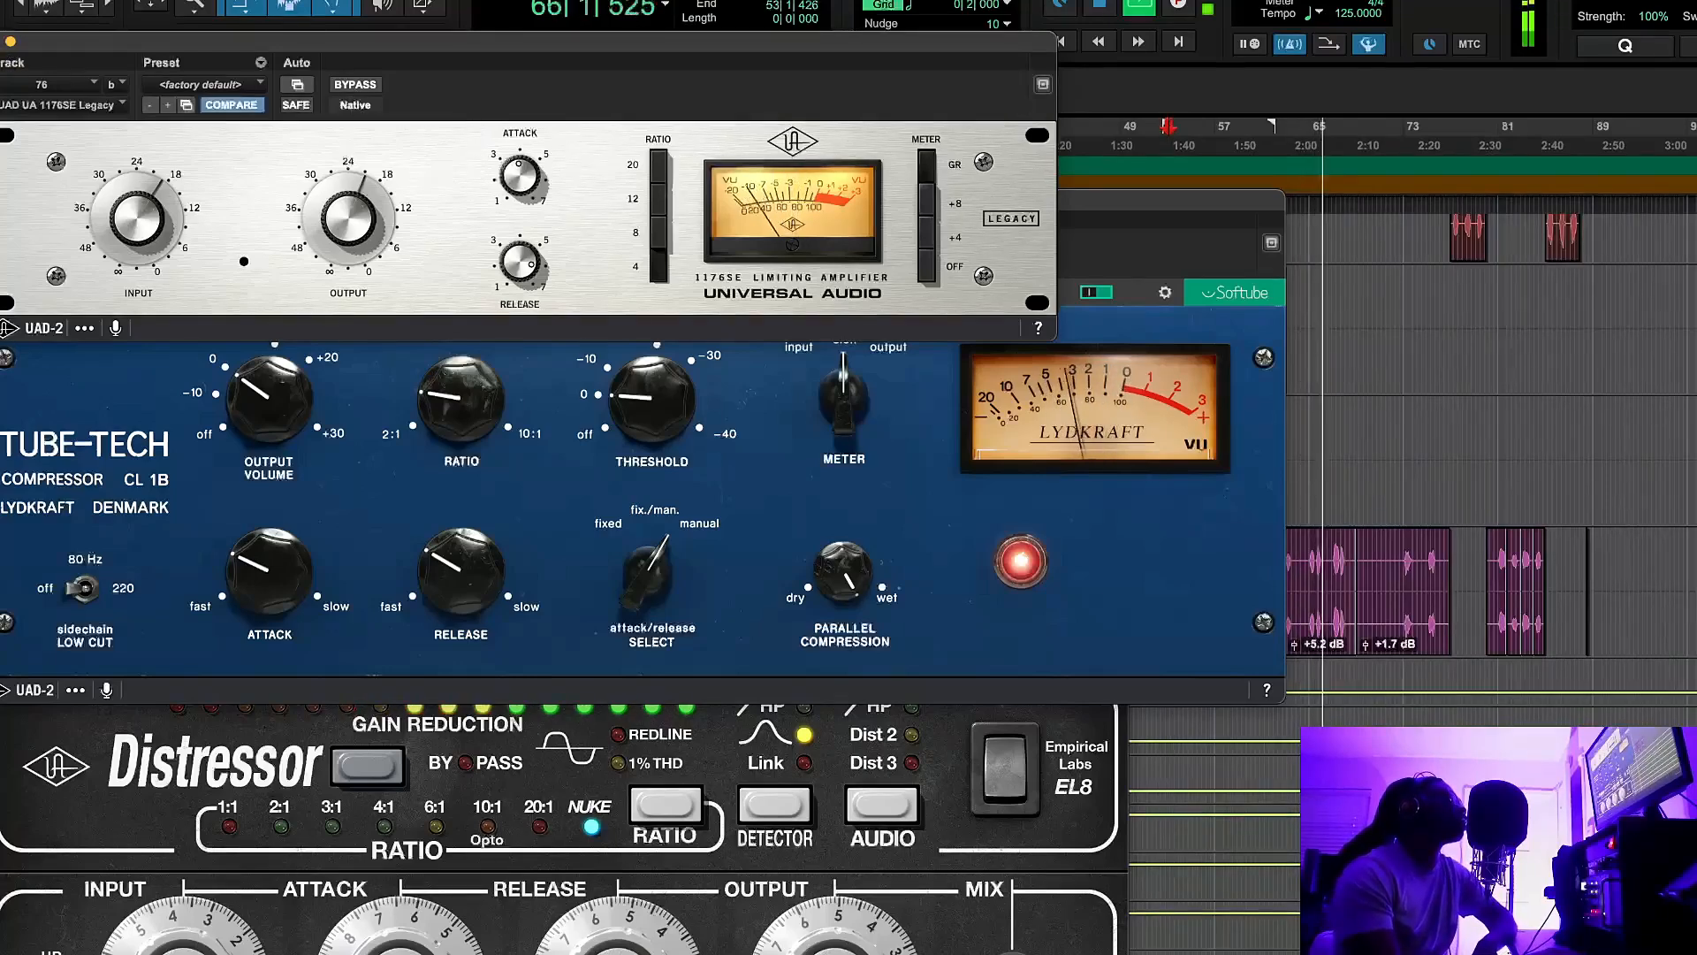
Close the 1176SE, Tube-Tech CL 1B and Distressor windows and stop playback
left_click(2, 42)
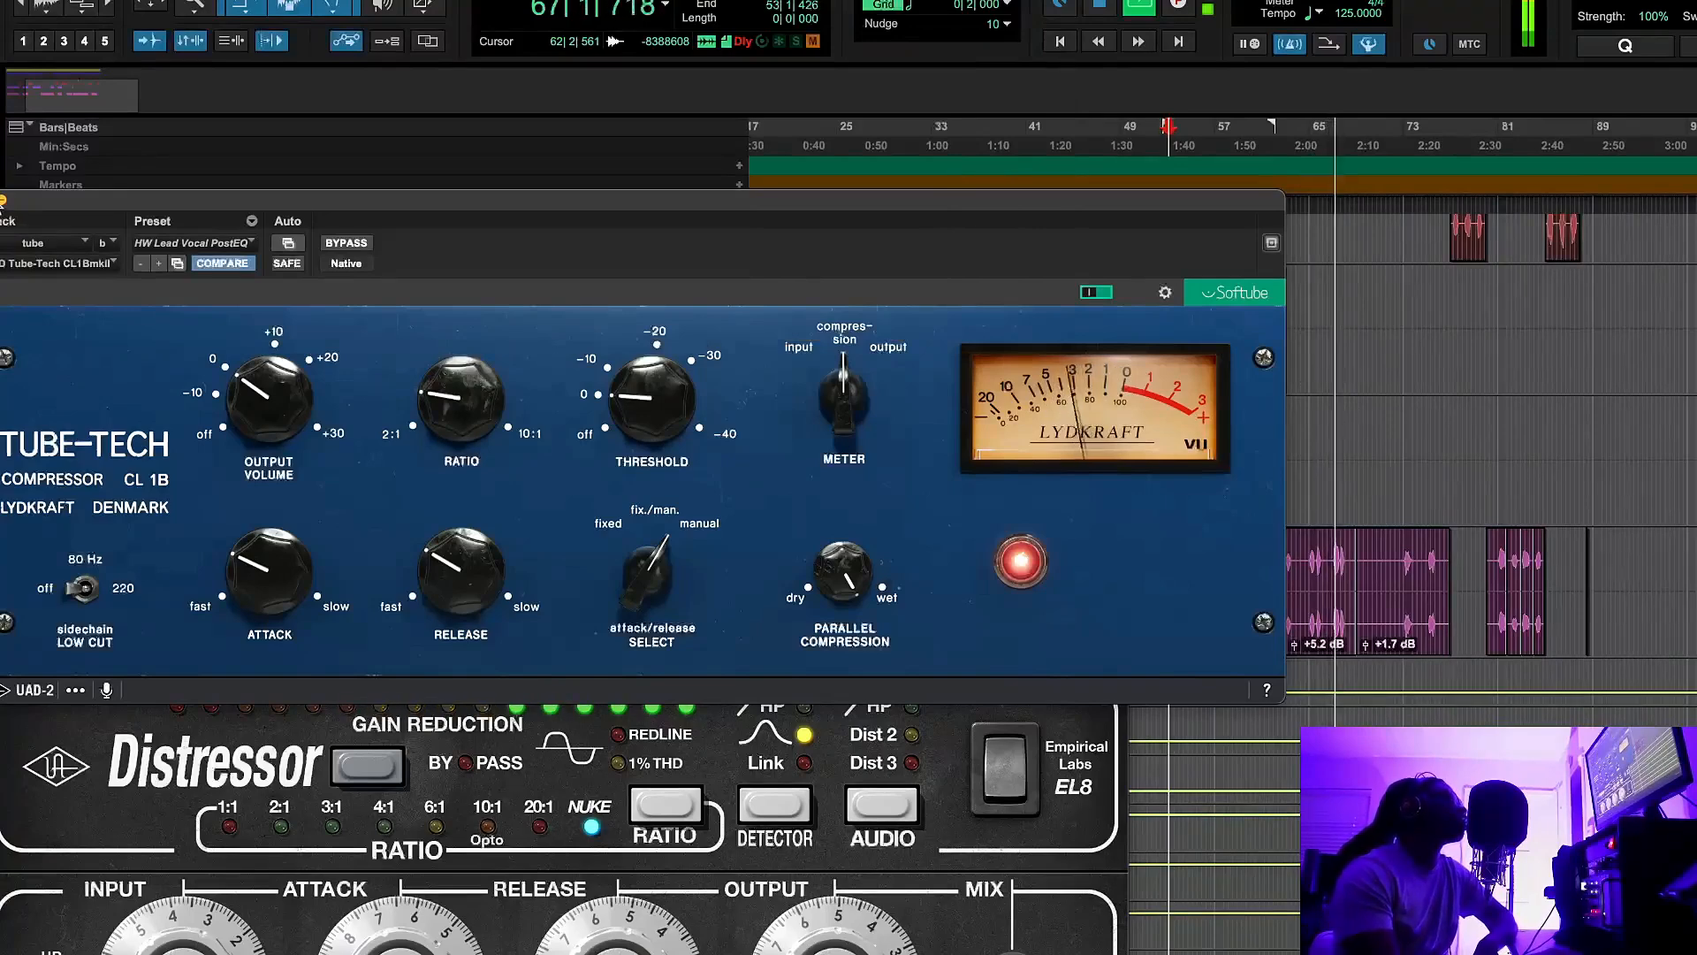
left_click(0, 202)
left_click(3, 585)
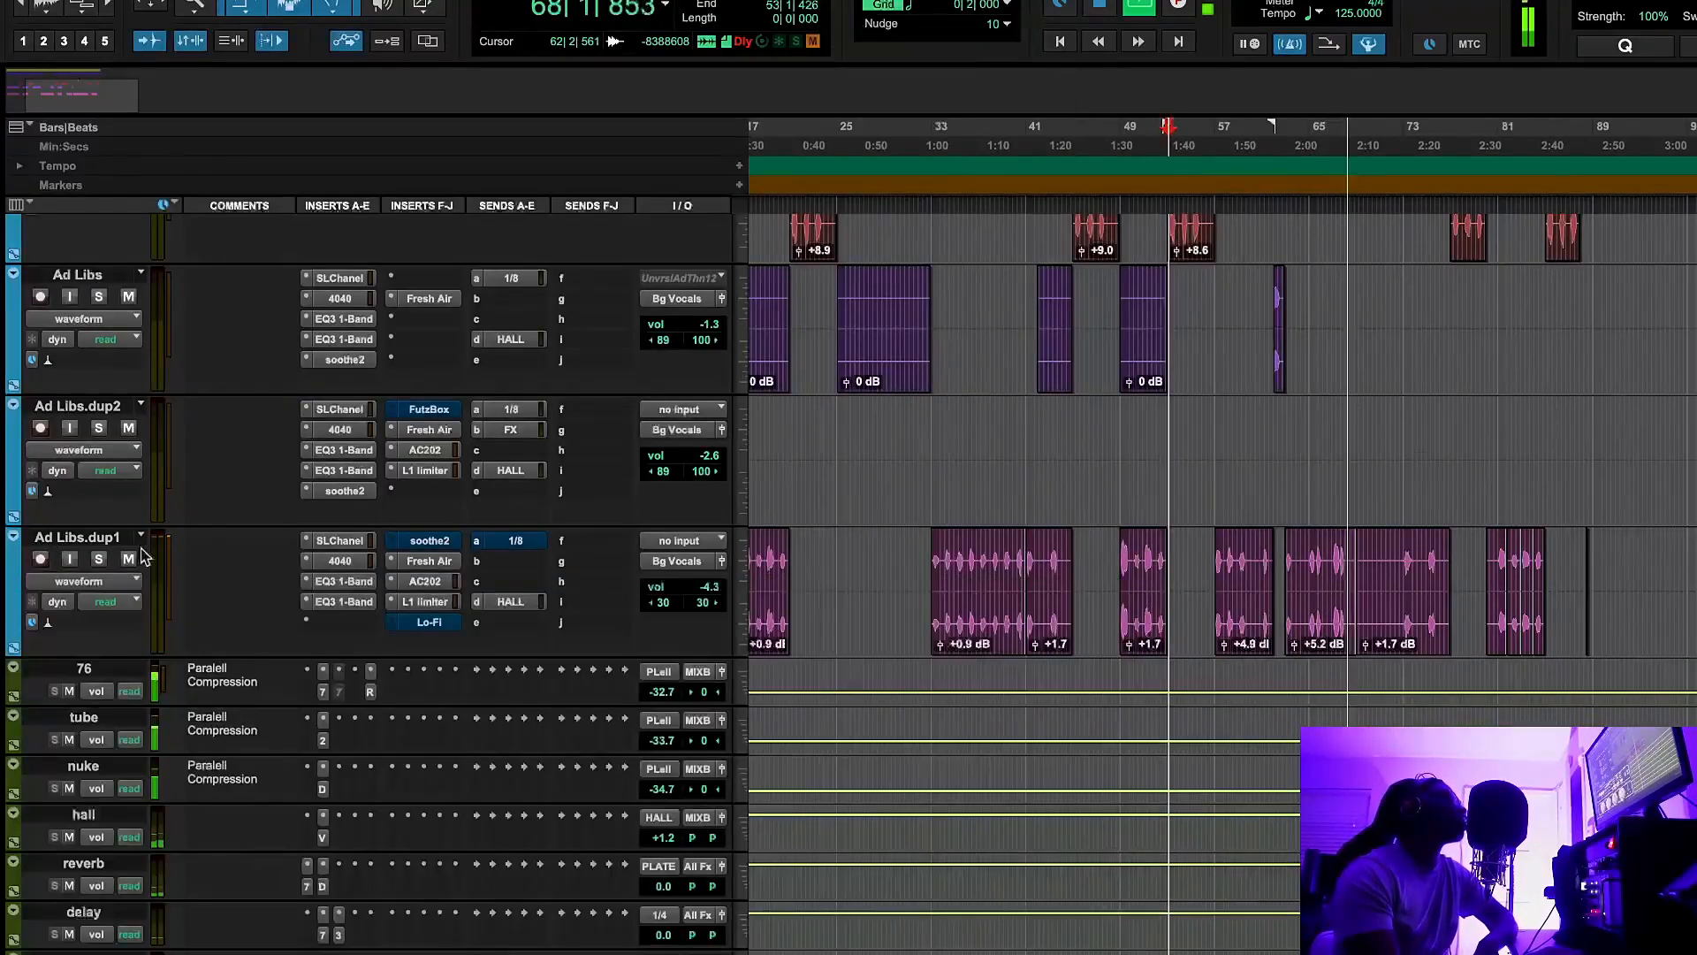
left_click(1099, 8)
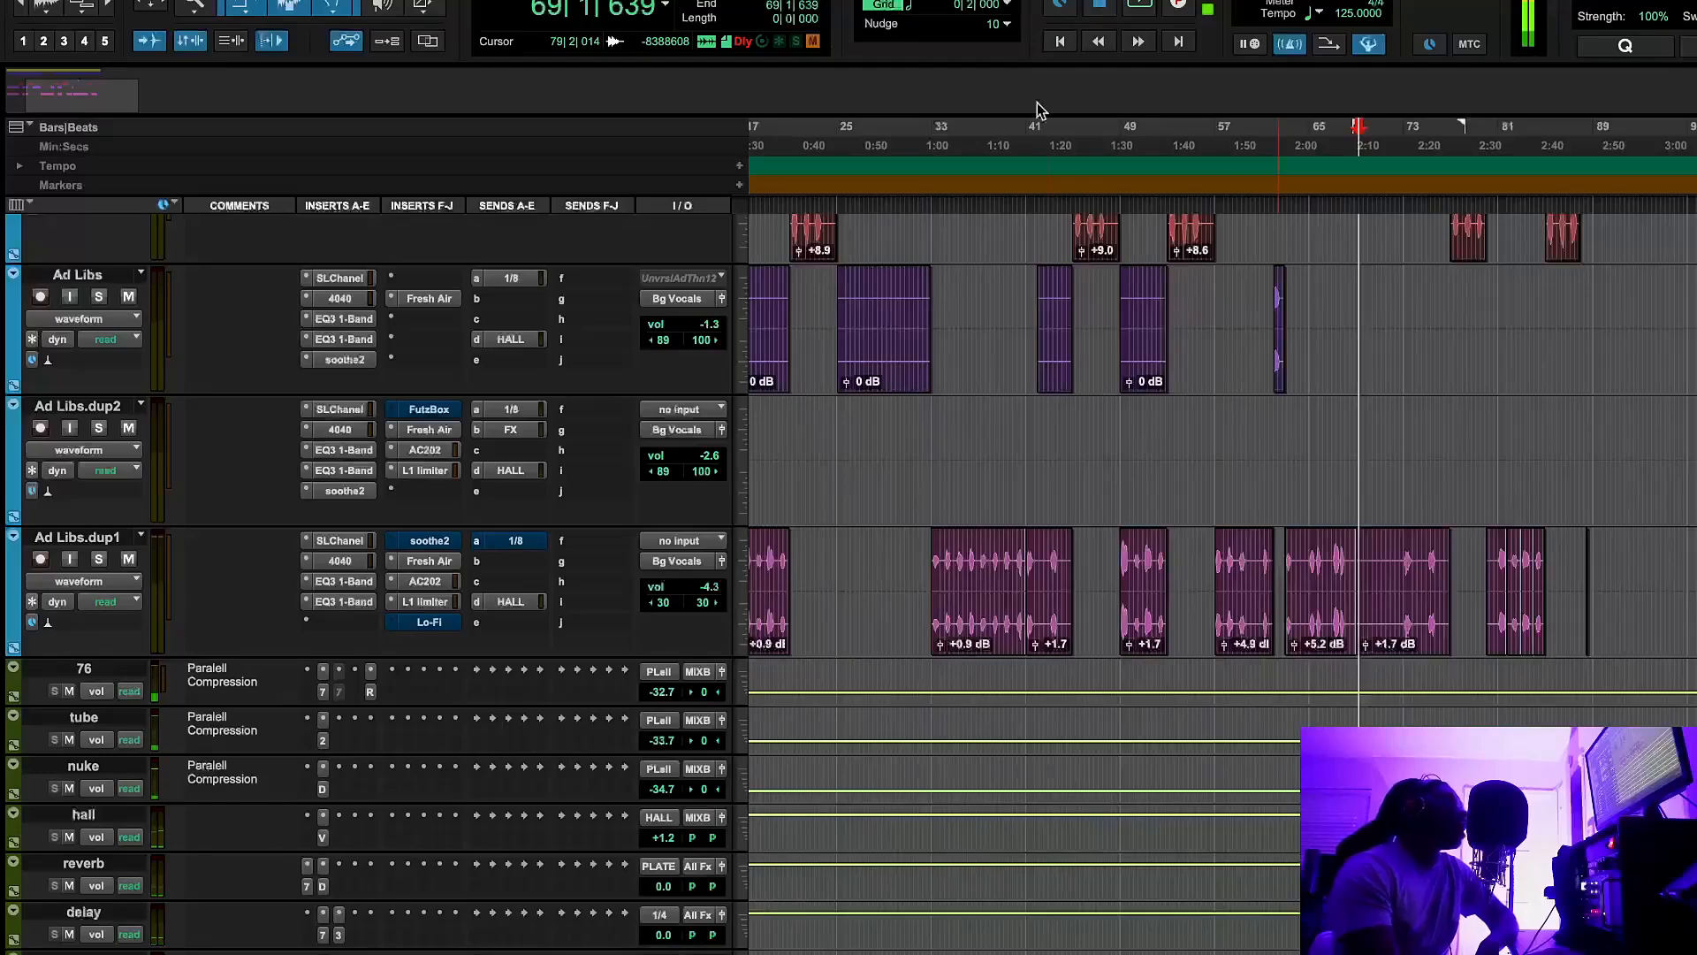
Open ValhallaVintageVerb on the hall track, bring its window fully into view to review the settings, and close it
left_click(323, 836)
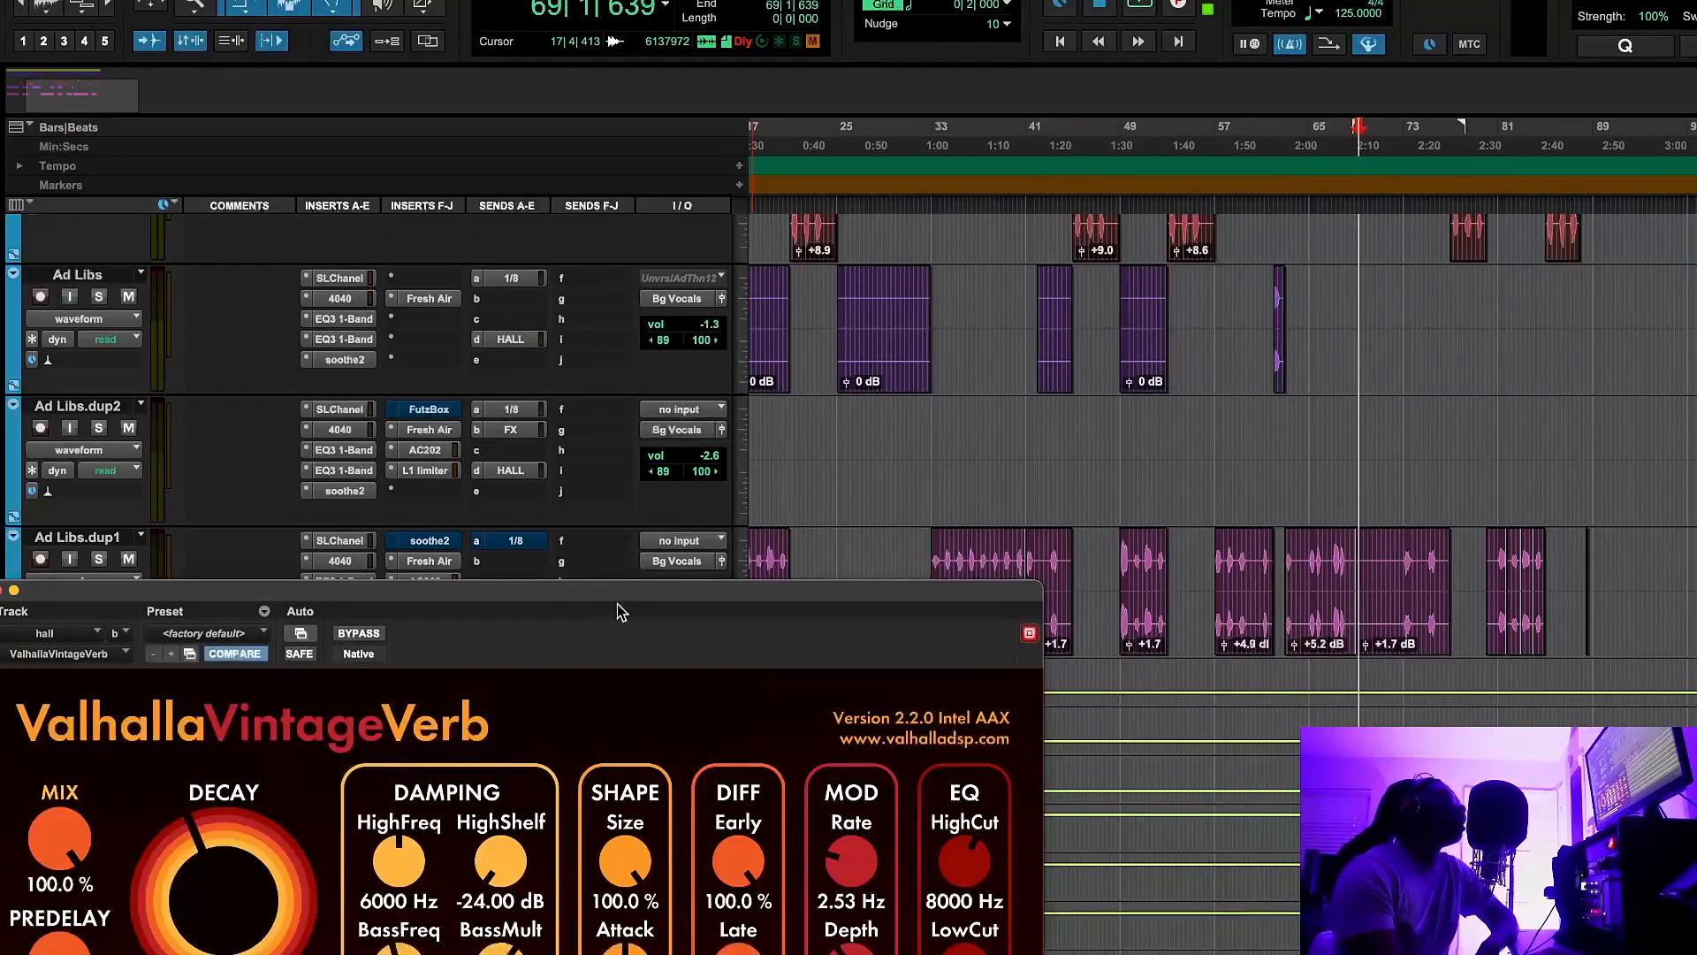
left_click_drag(637, 603, 758, 190)
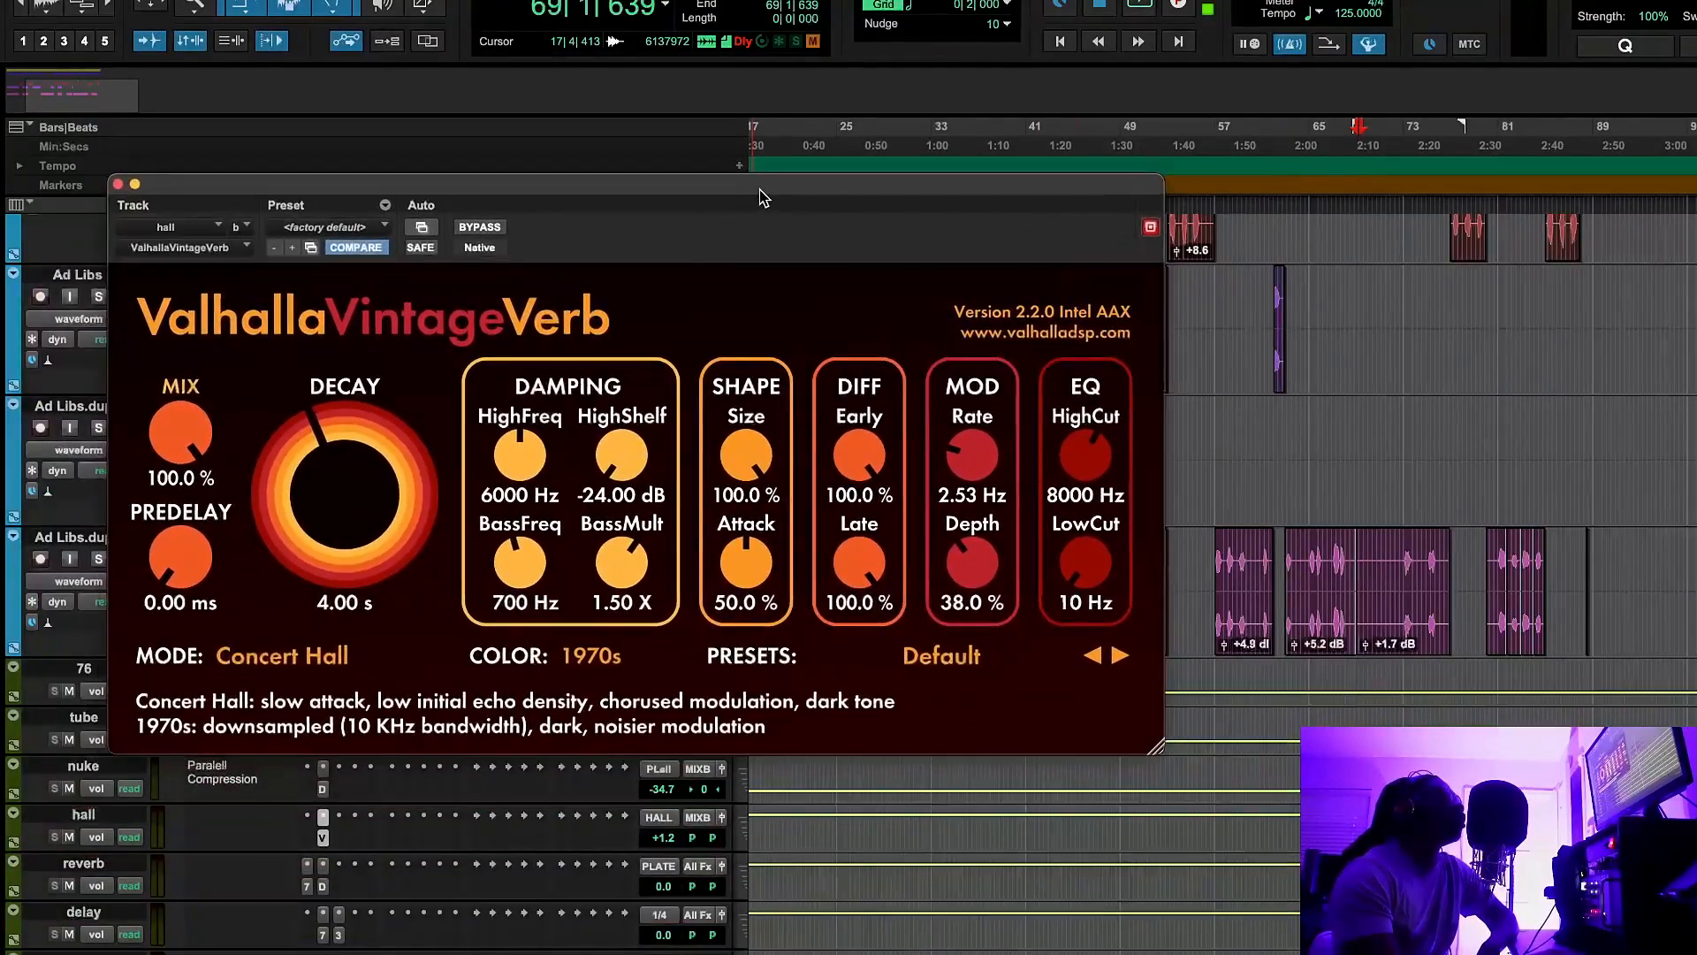
left_click(120, 185)
Inspect the HALL send levels on the Ad Libs.dup1 and Ad Libs tracks, closing each send window
left_click(510, 602)
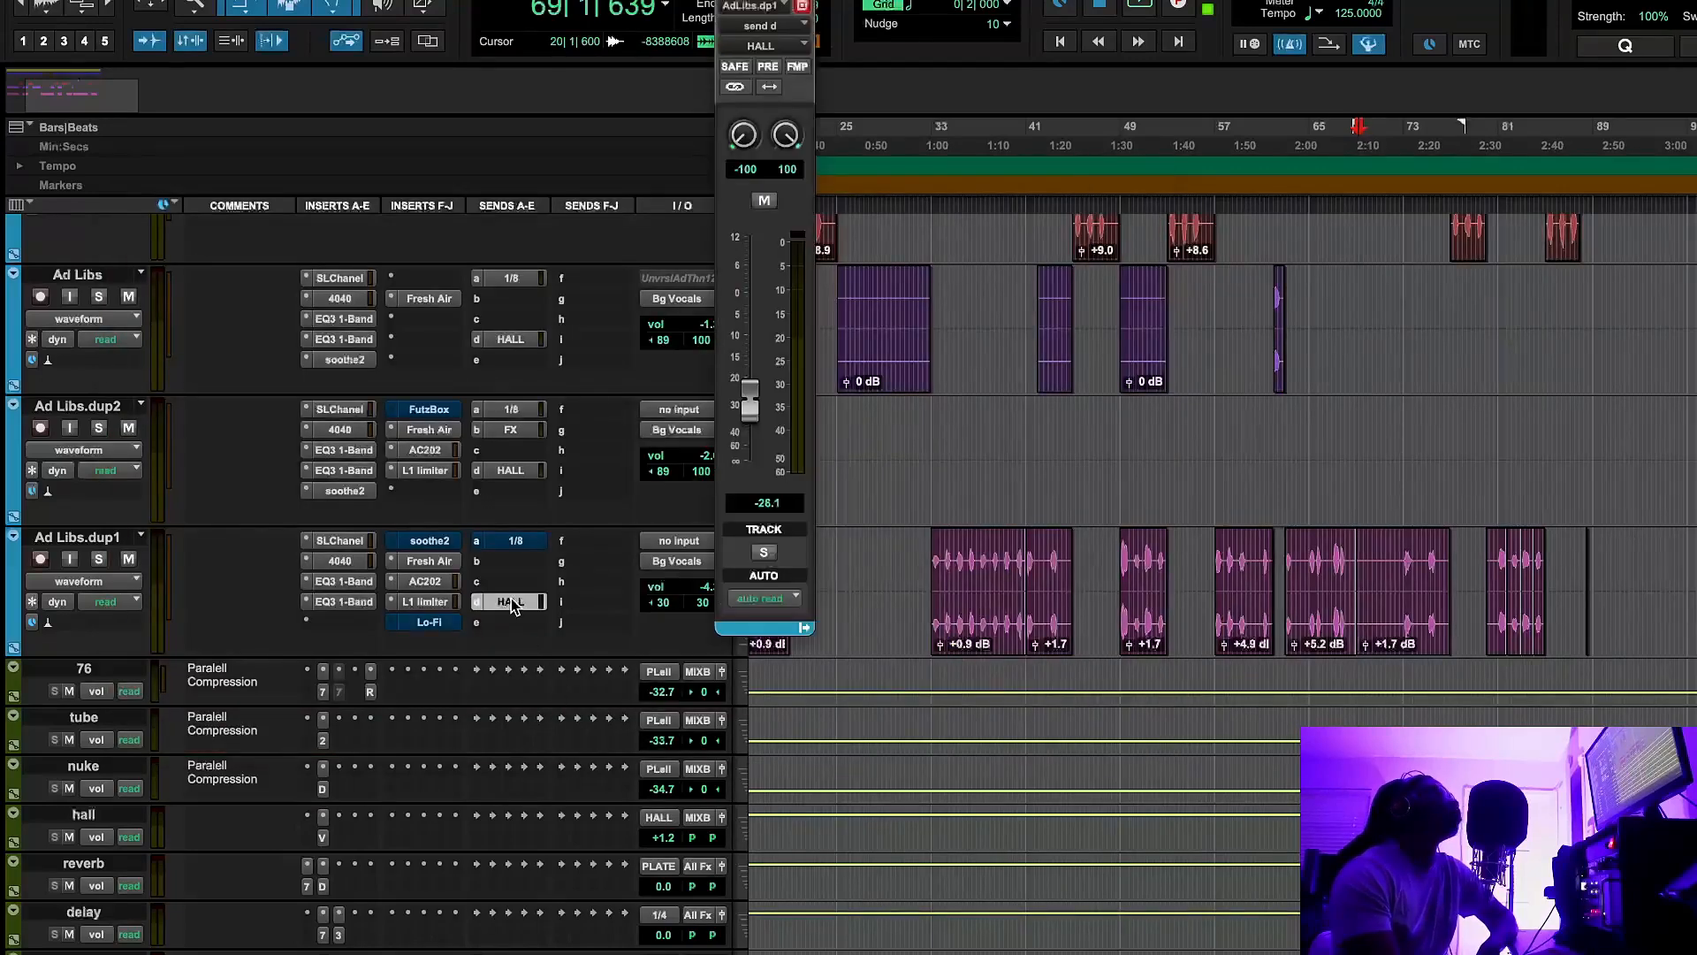
left_click(511, 602)
scroll(588, 631, "up", 10)
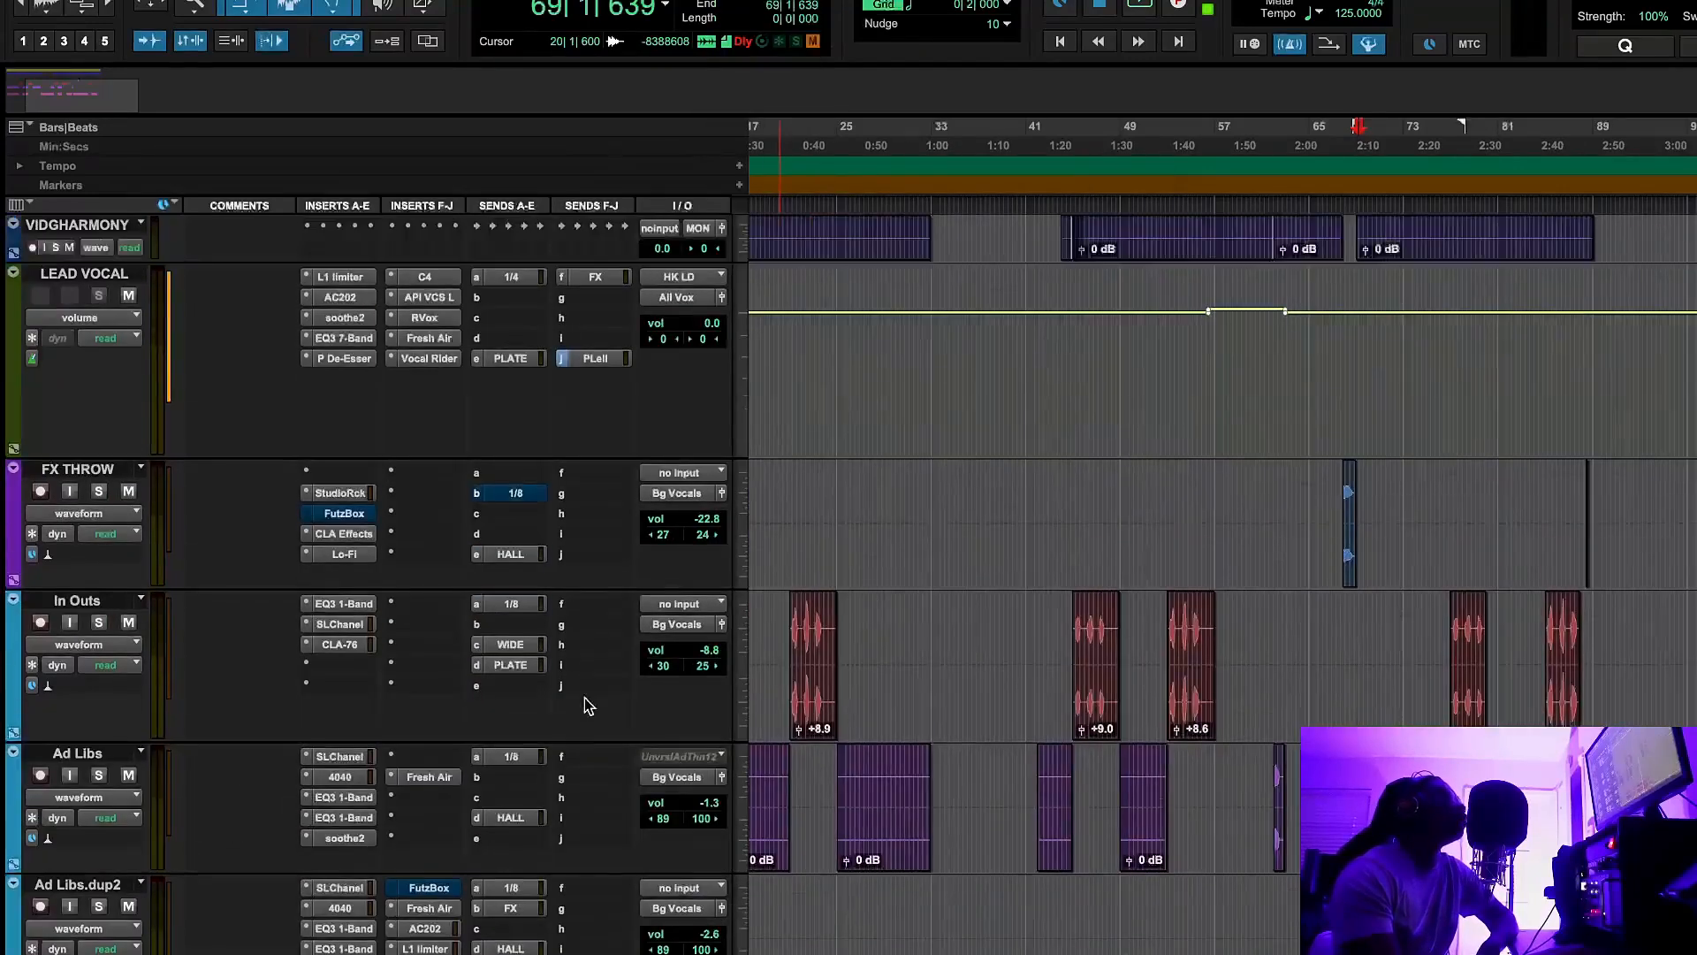
scroll(601, 718, "down", 8)
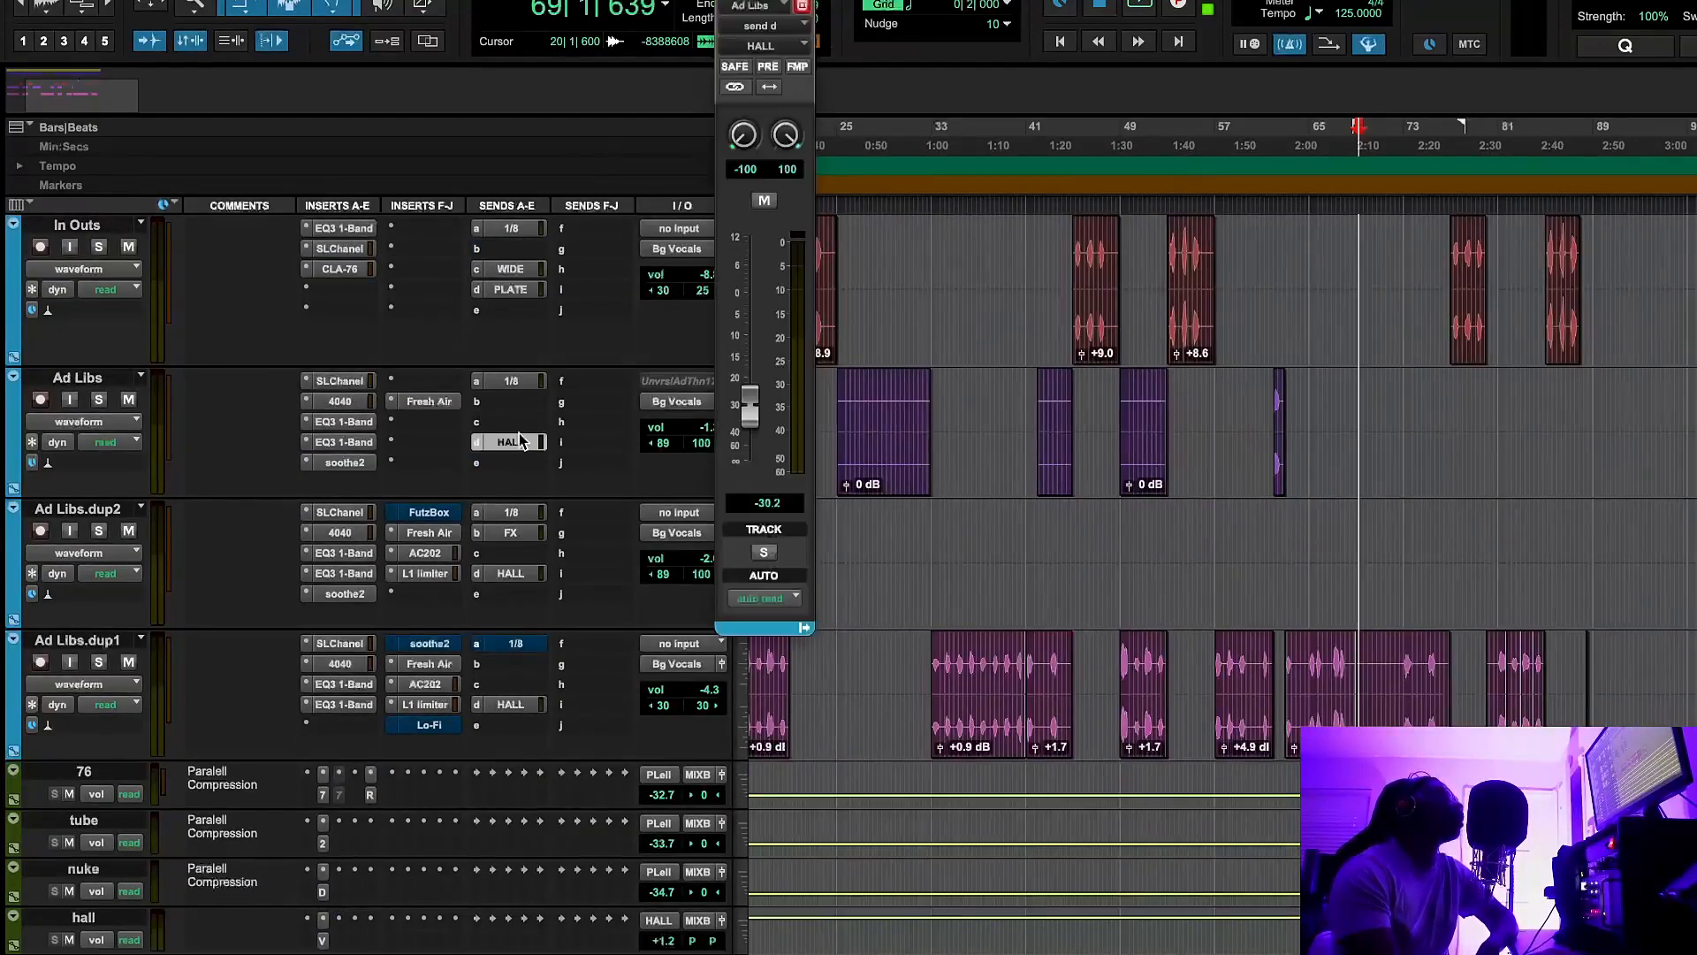
left_click(516, 442)
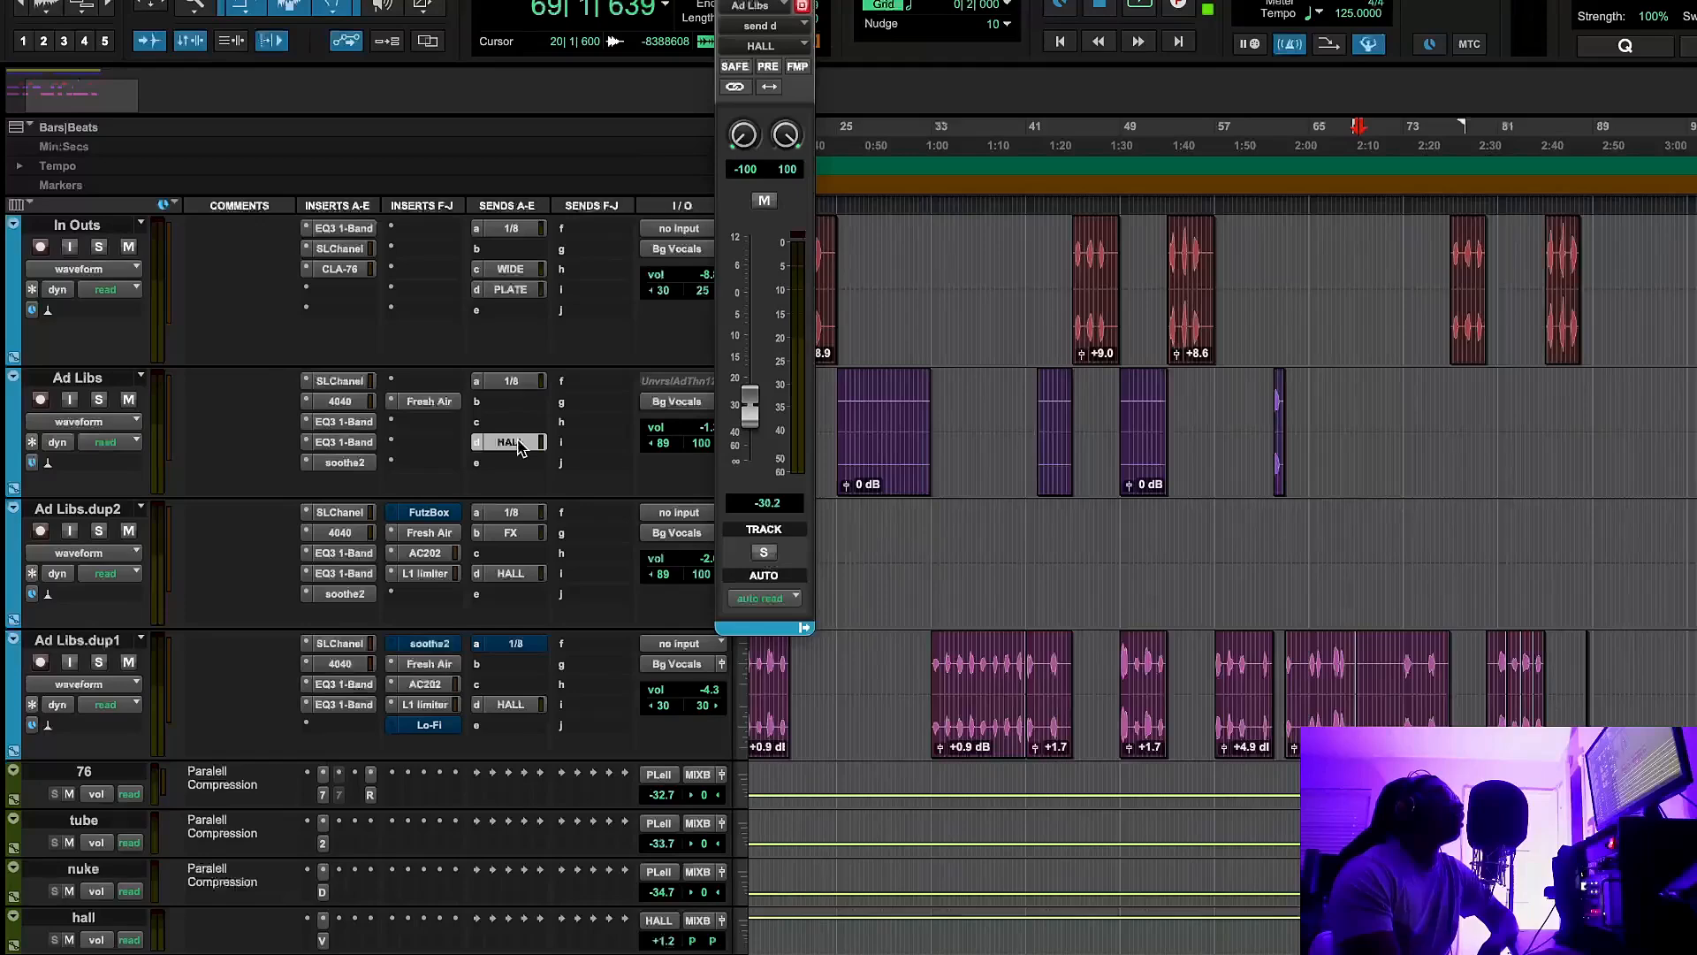
left_click(516, 442)
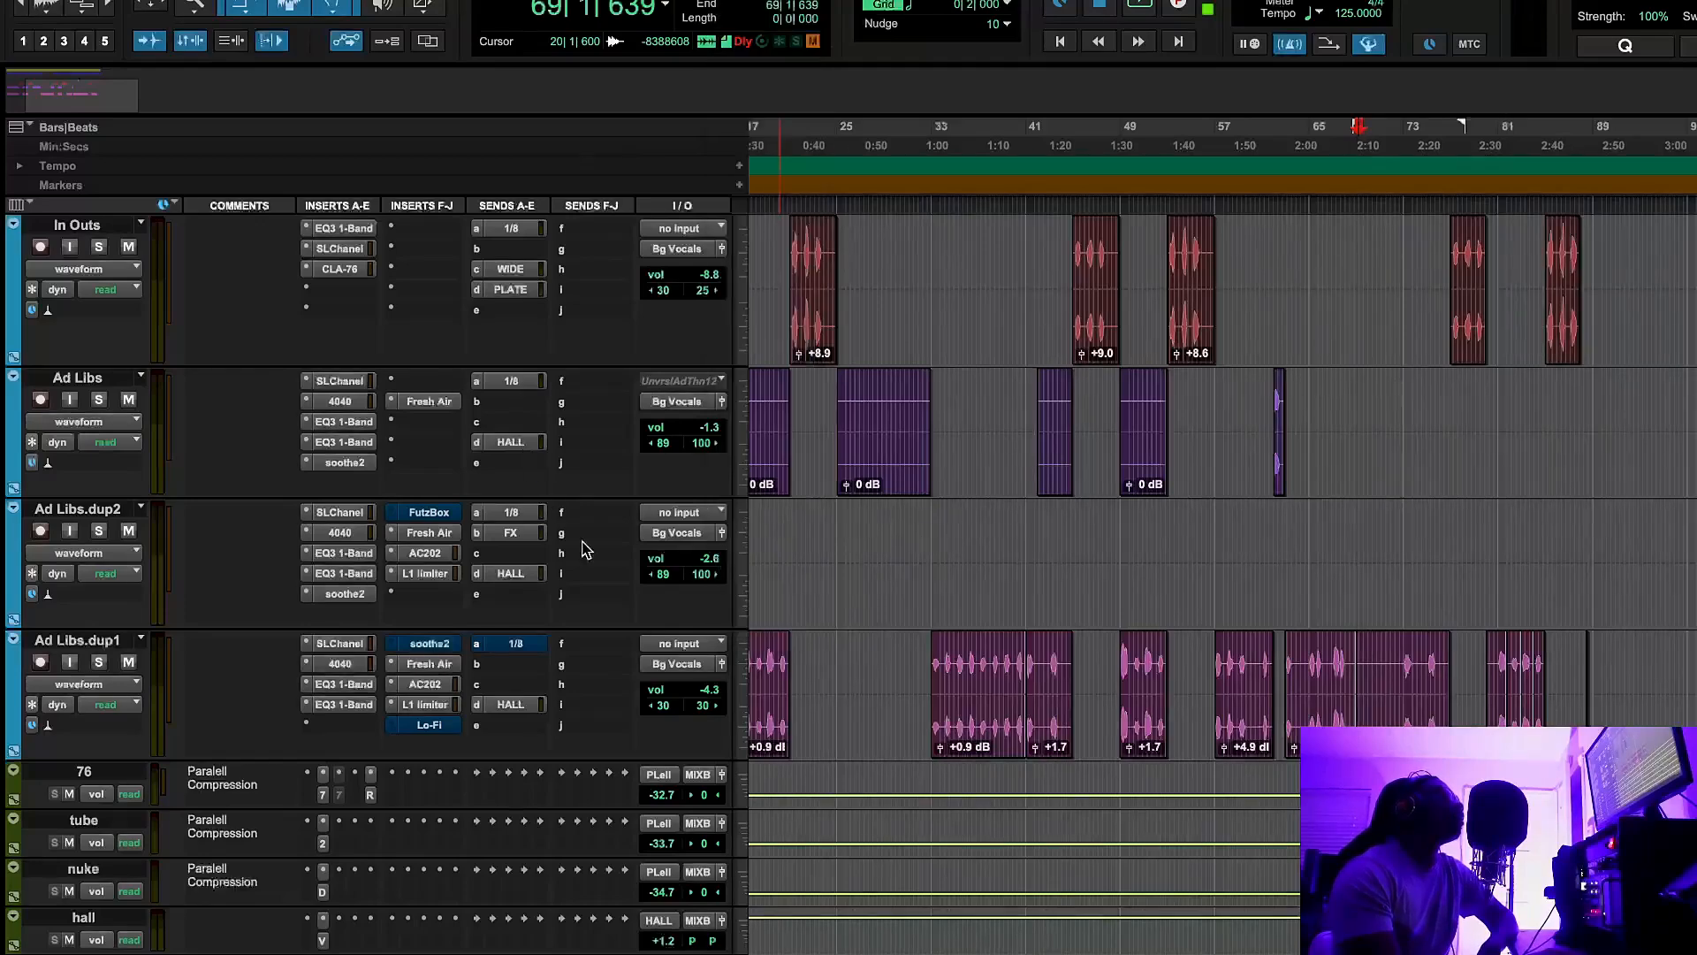
Inspect the PLATE send level and panning on the In Outs track and close the send window
scroll(565, 424, "up", 2)
scroll(597, 510, "up", 2)
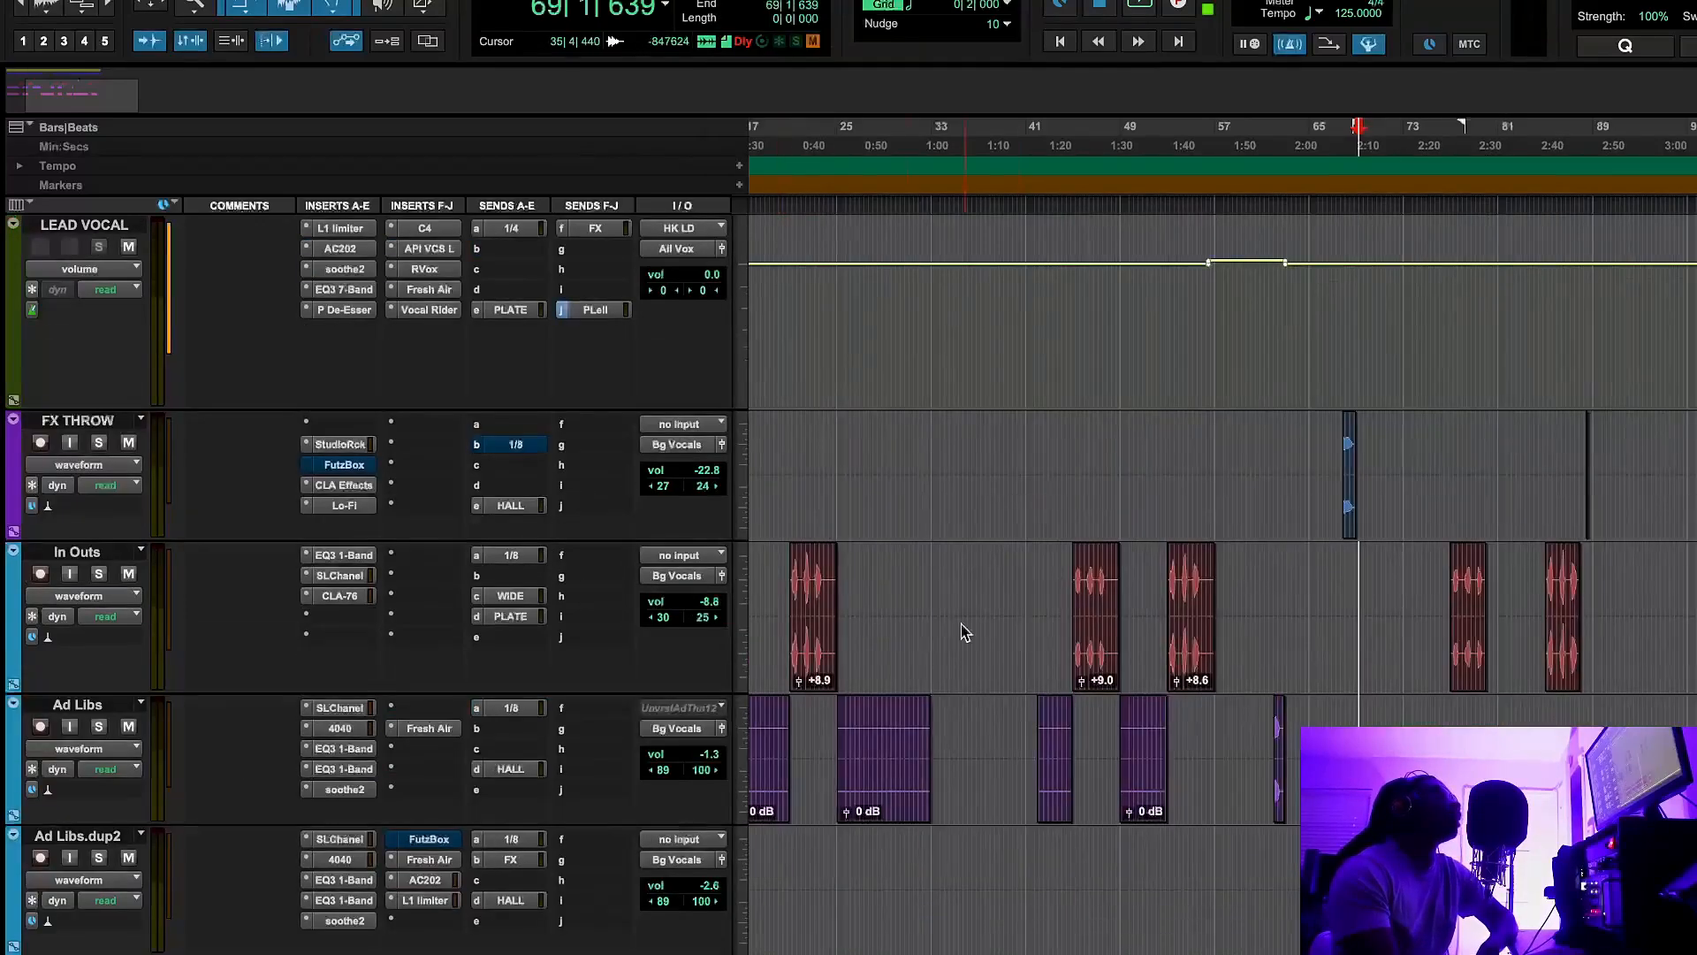
left_click(503, 617)
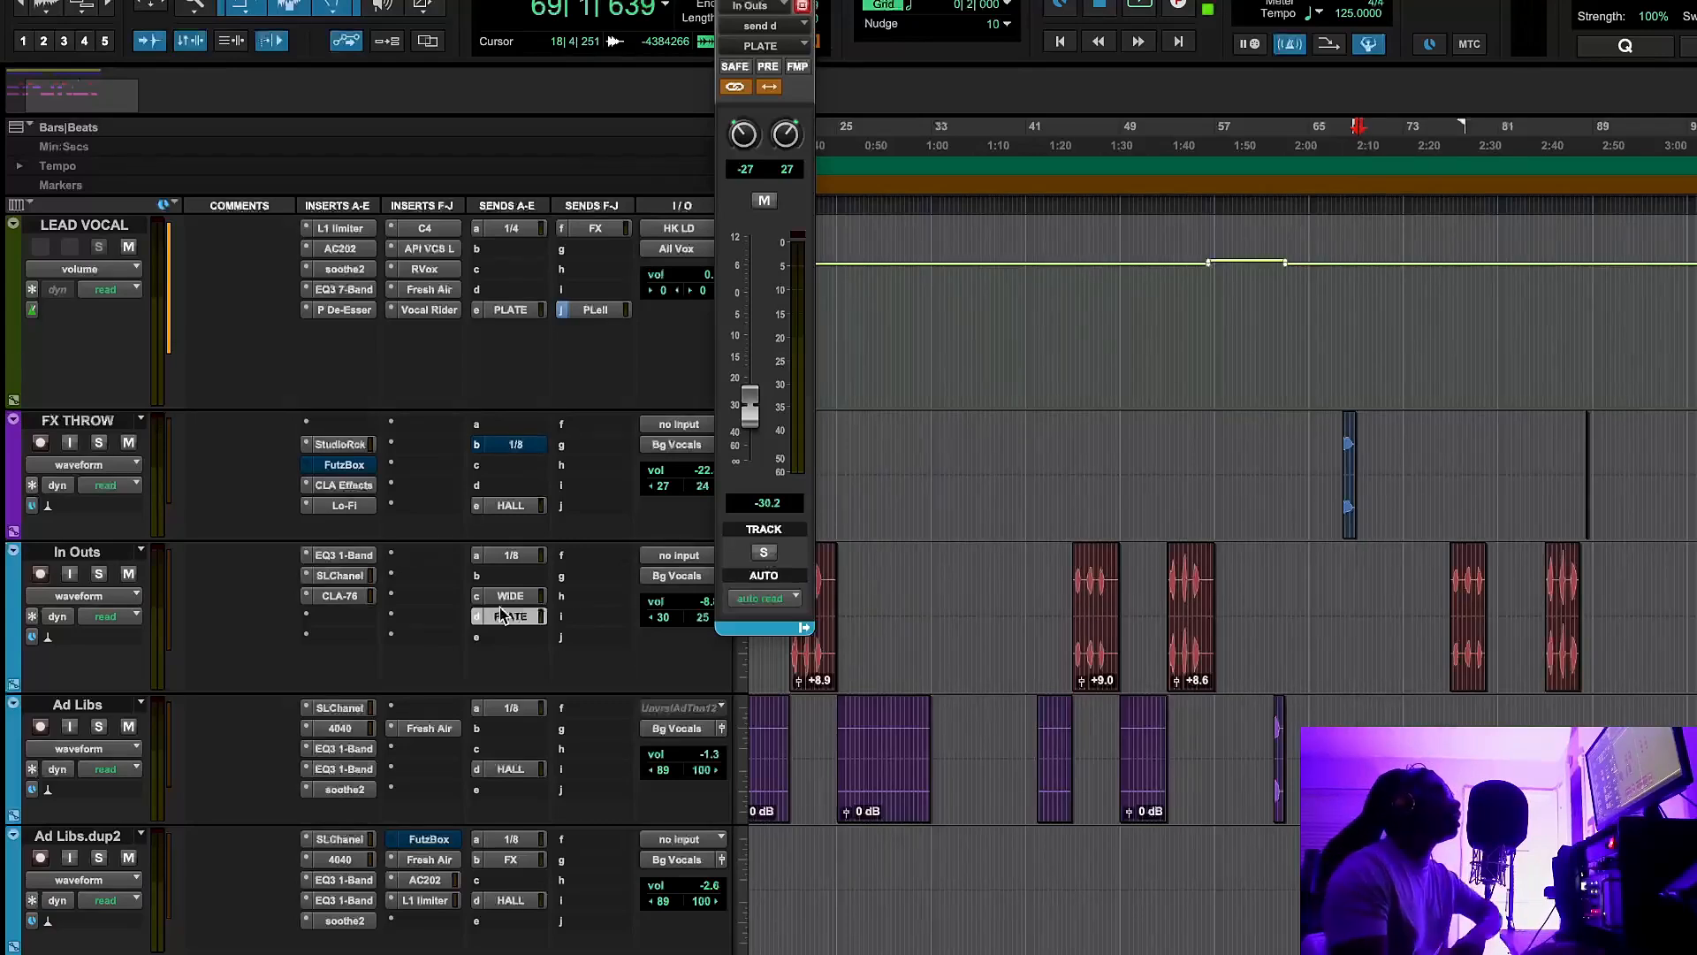
left_click(507, 623)
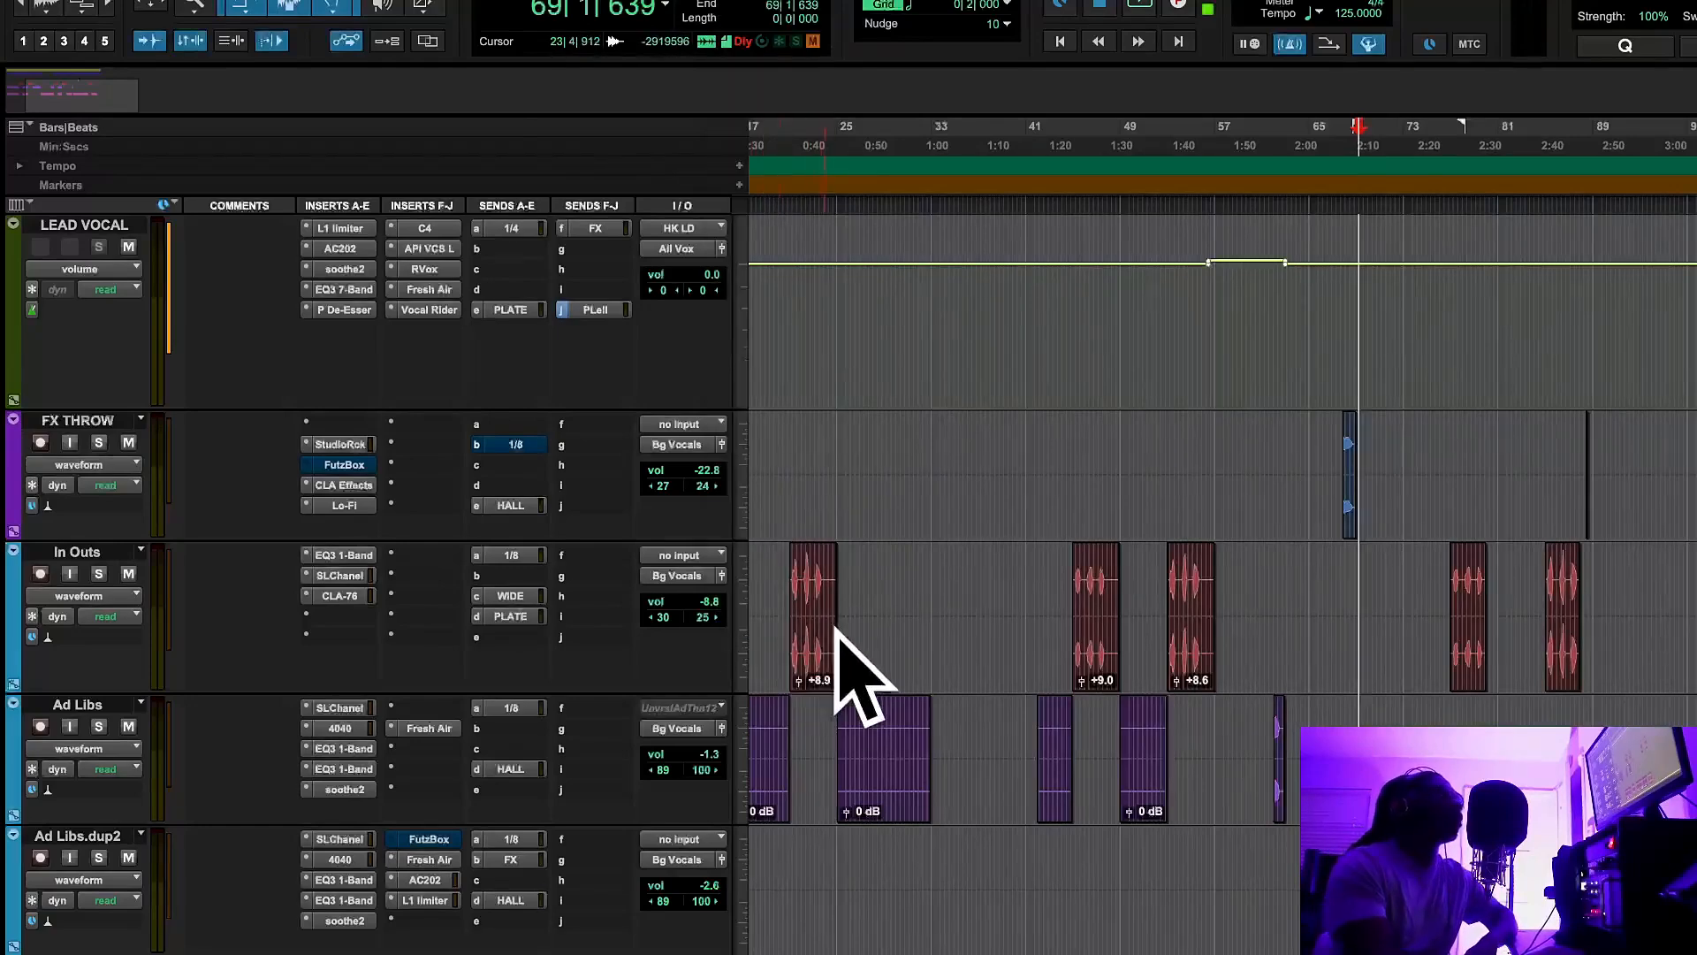
Place the playback cursor at bar 9, near the start of the song
scroll(1286, 720, "down", 5)
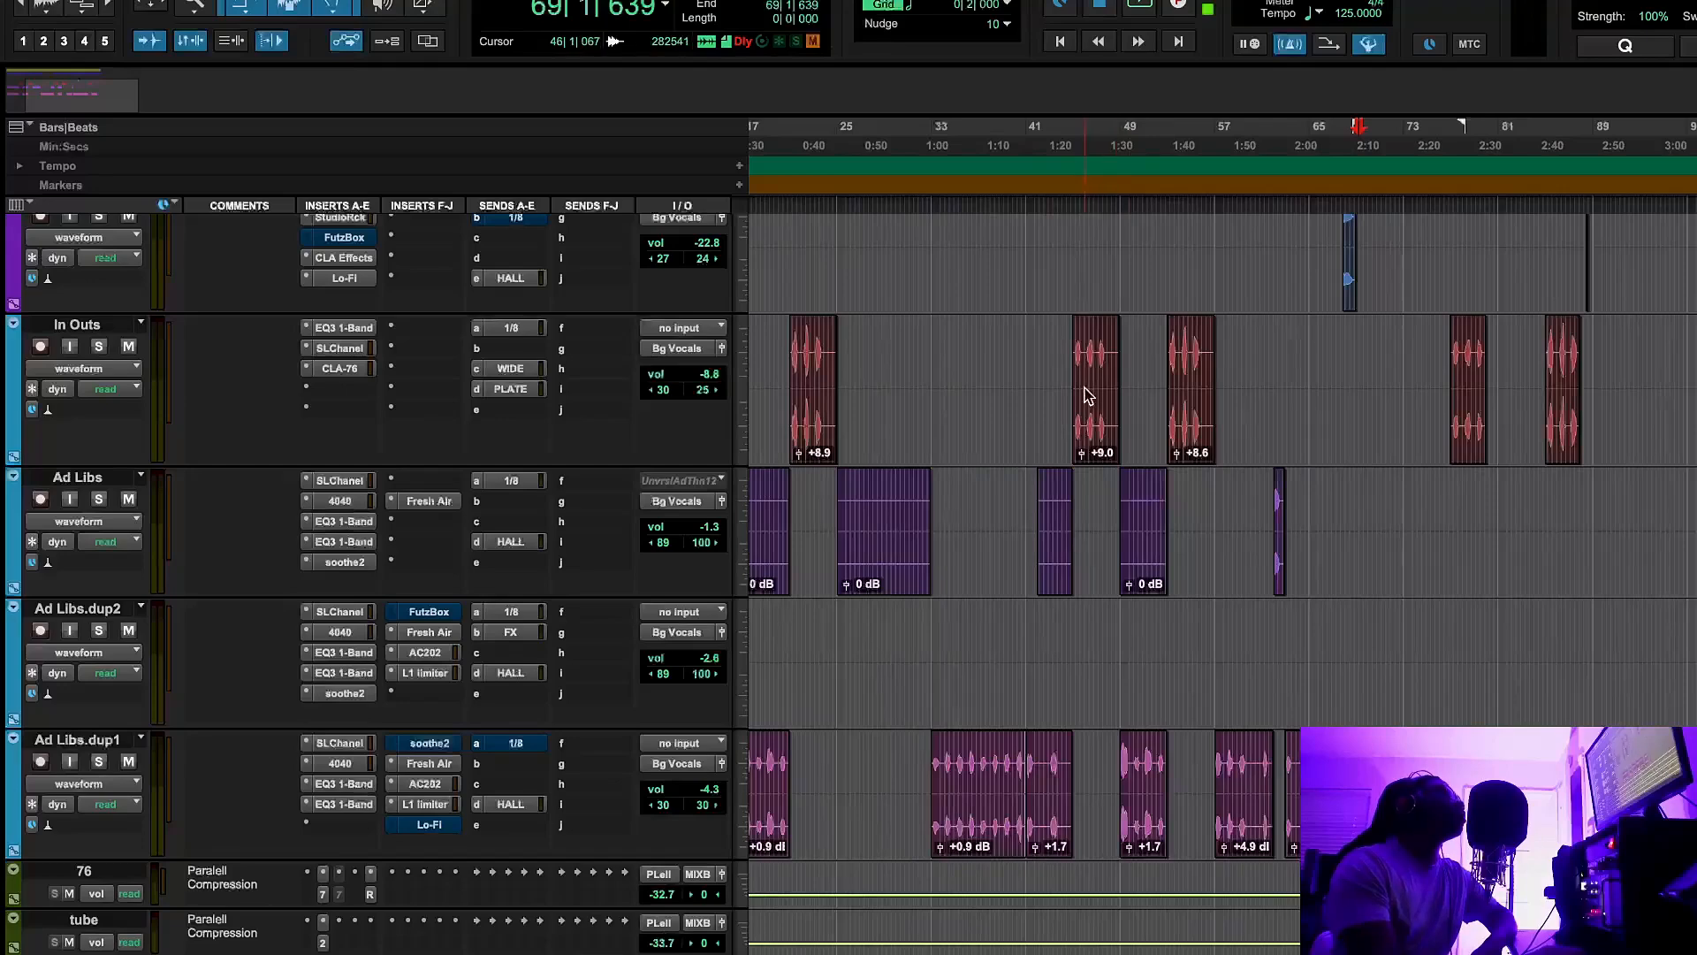
scroll(1150, 442, "left", 3)
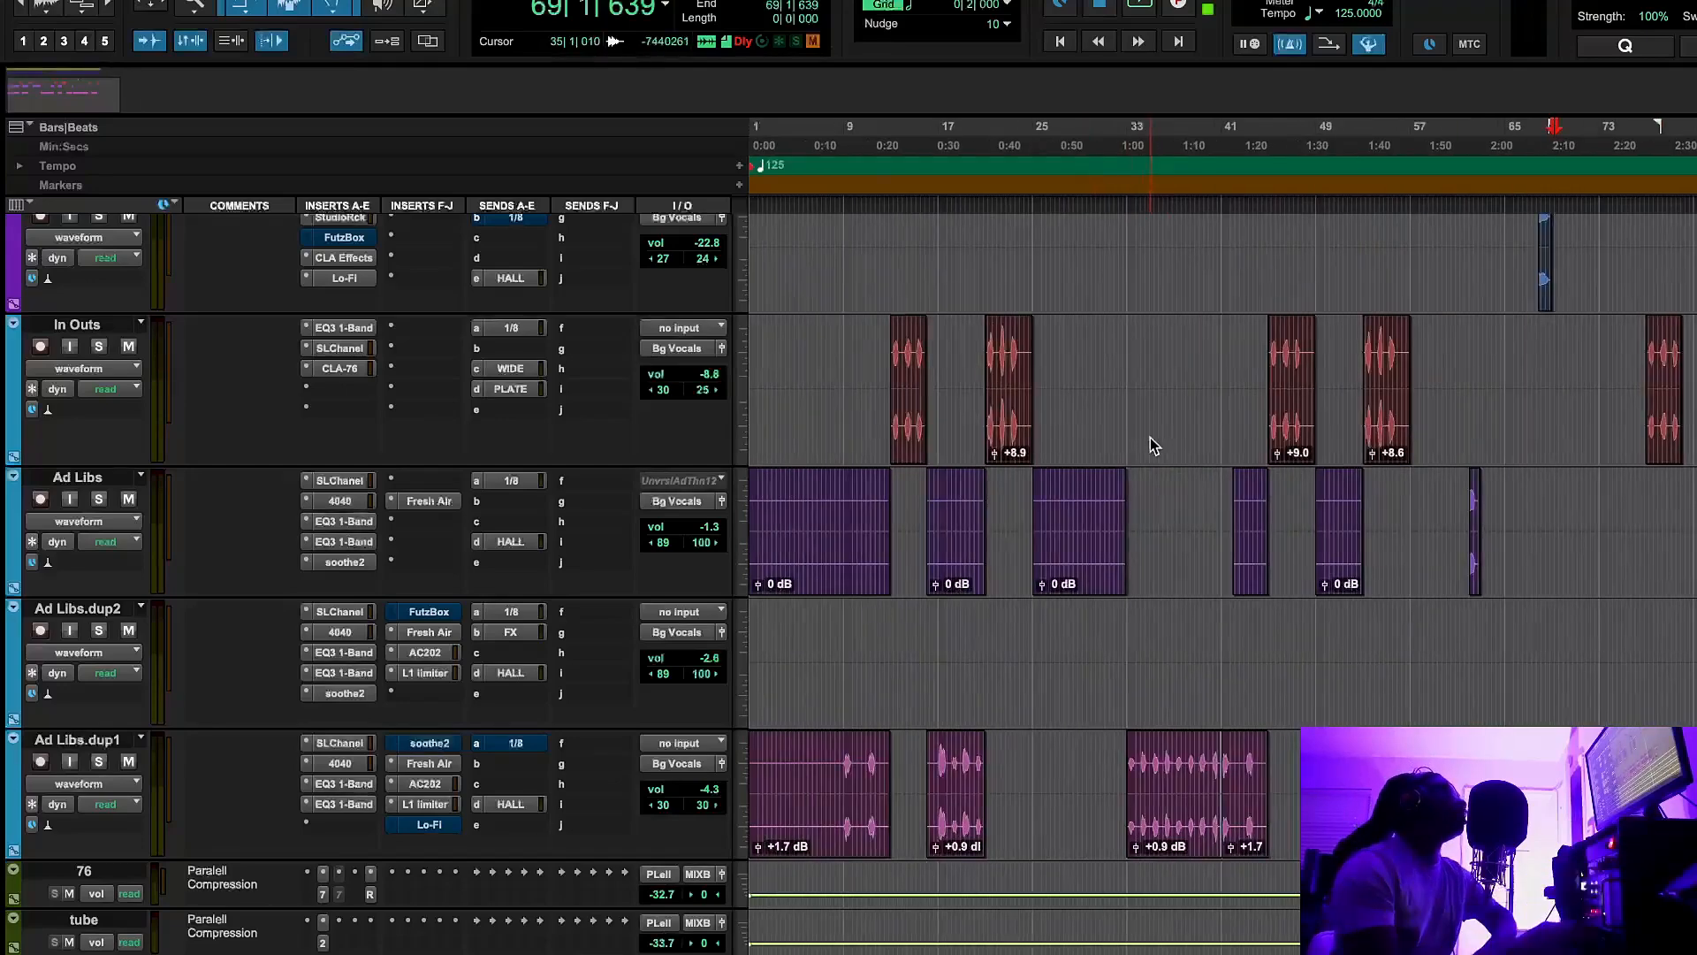
left_click(846, 168)
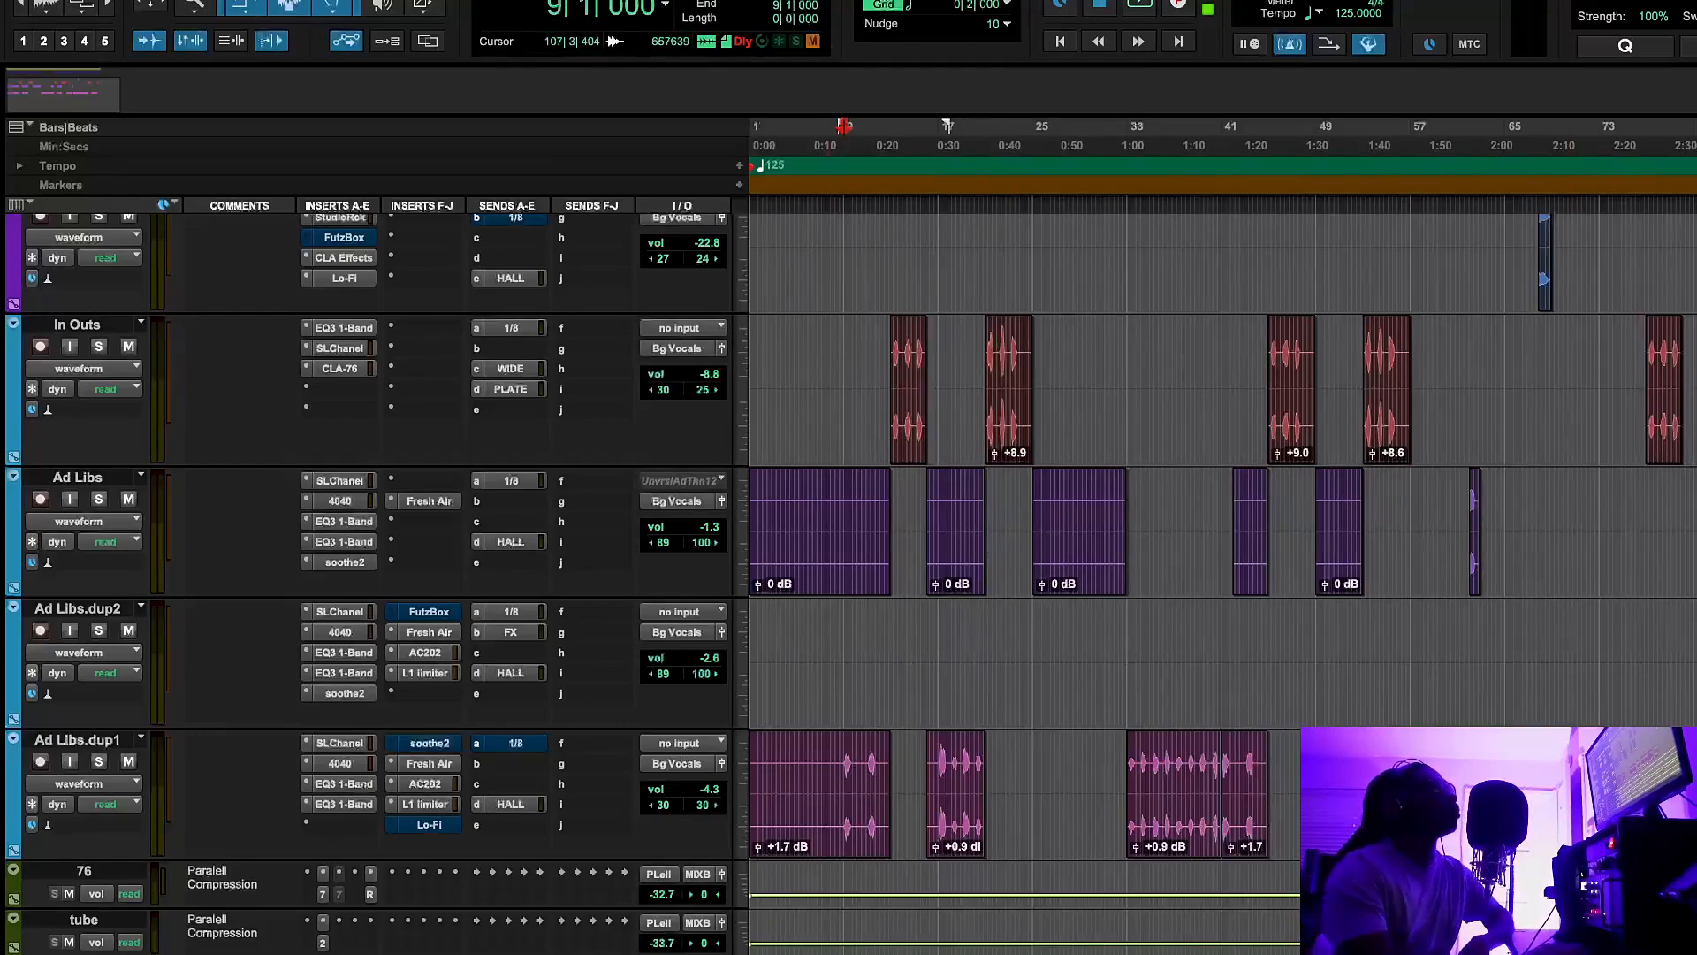
Review the D-Verb settings and the first insert on the reverb track, closing the plug-in window
scroll(328, 791, "down", 5)
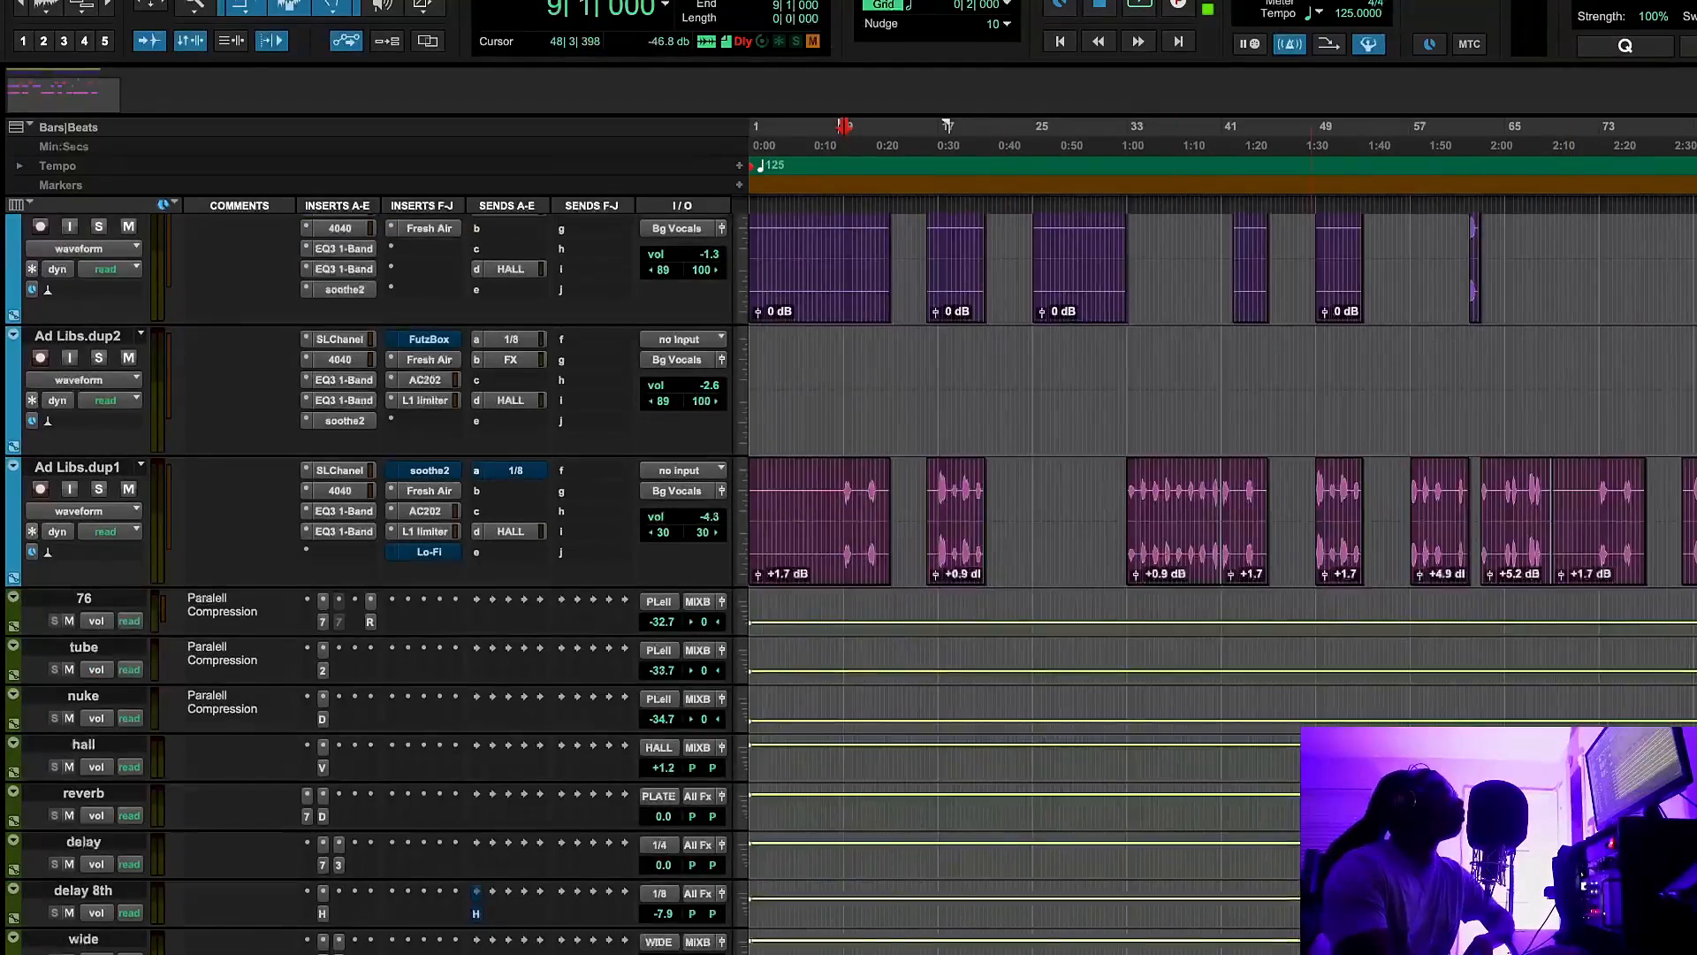
left_click(323, 816)
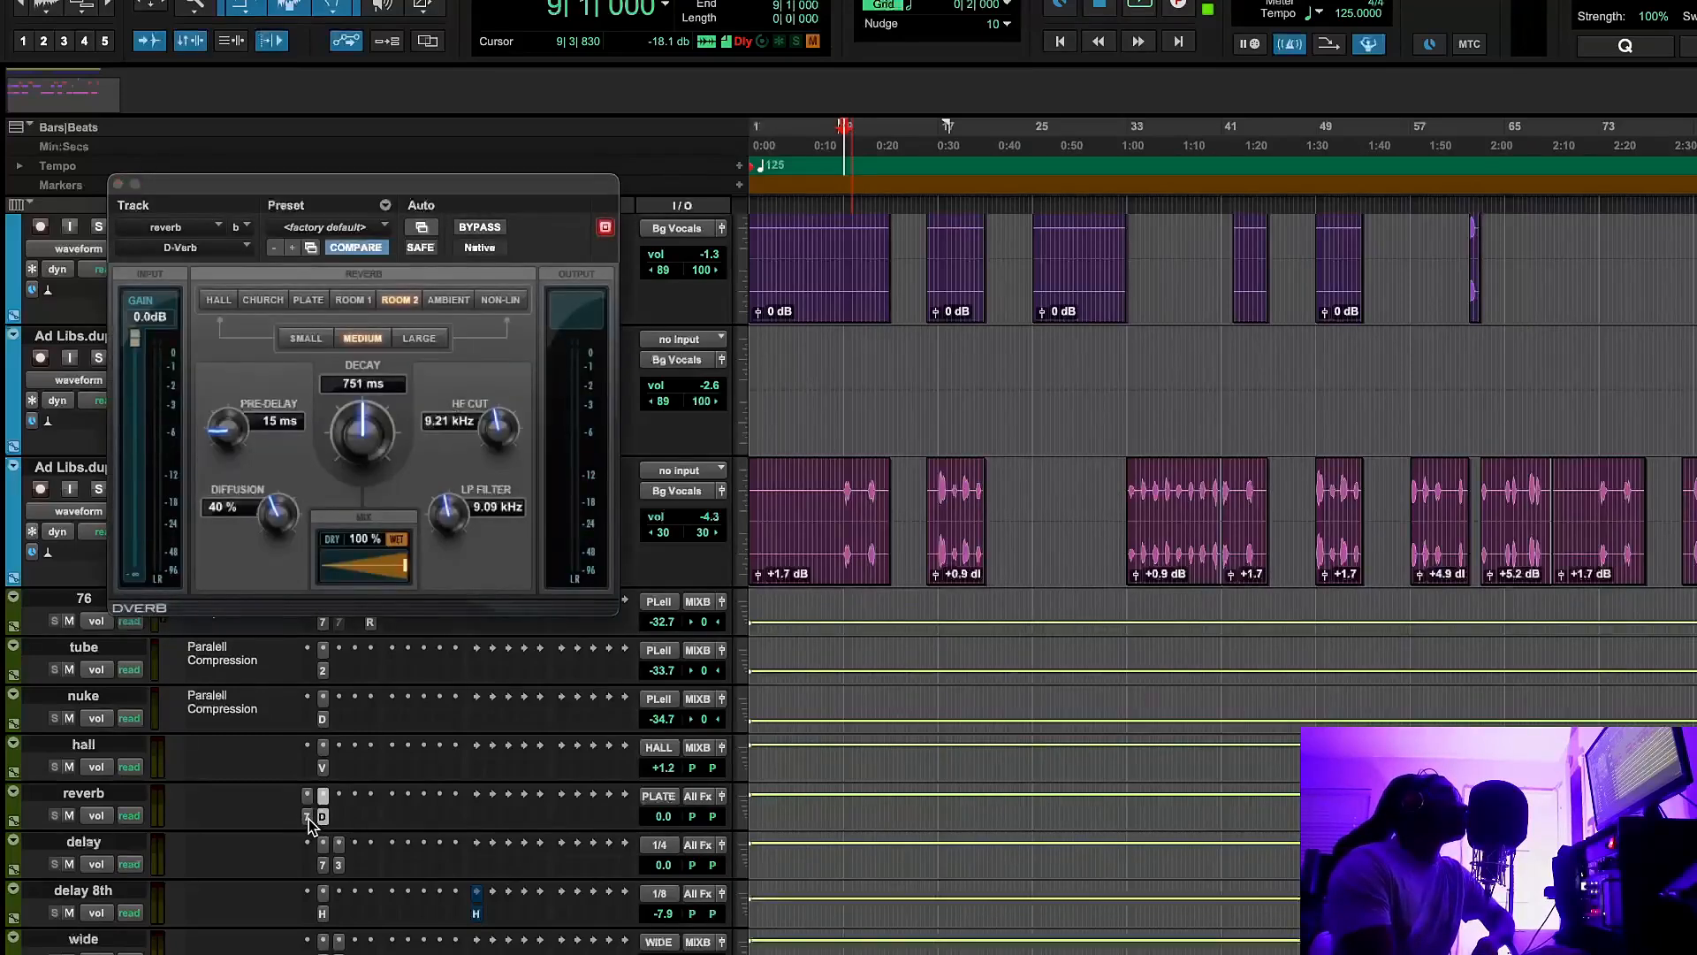
left_click(308, 817)
left_click(308, 818)
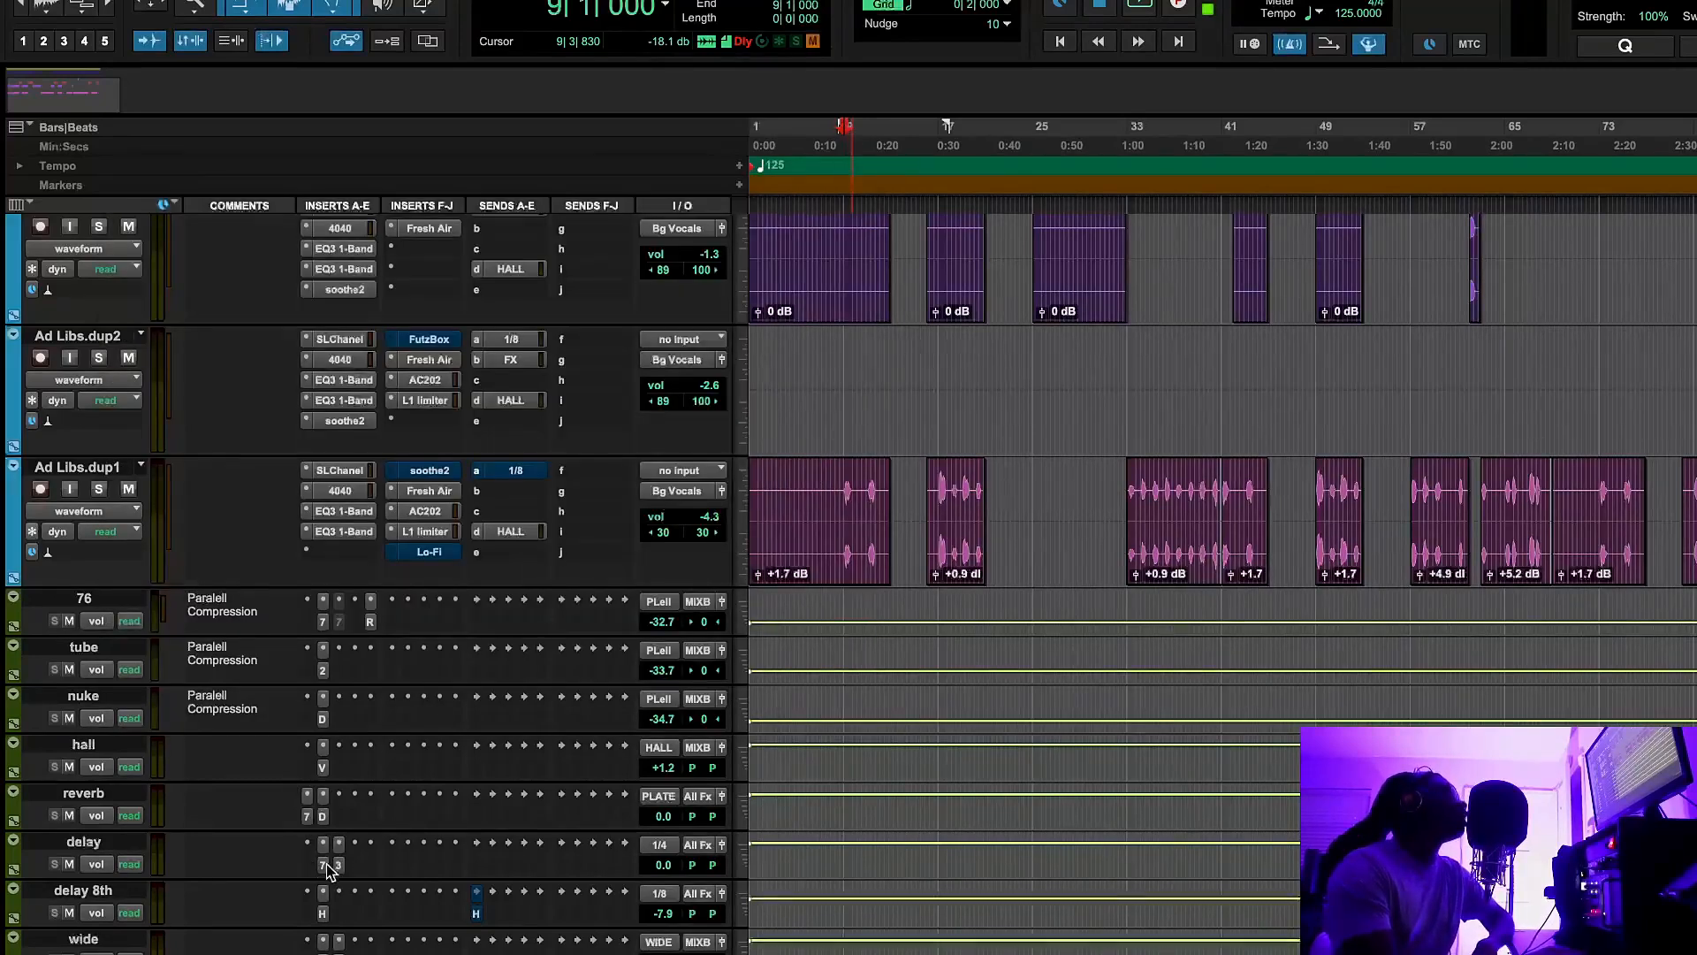
Check the first insert on the delay track and open its Mod Delay III
left_click(324, 865)
left_click(323, 865)
left_click(339, 865)
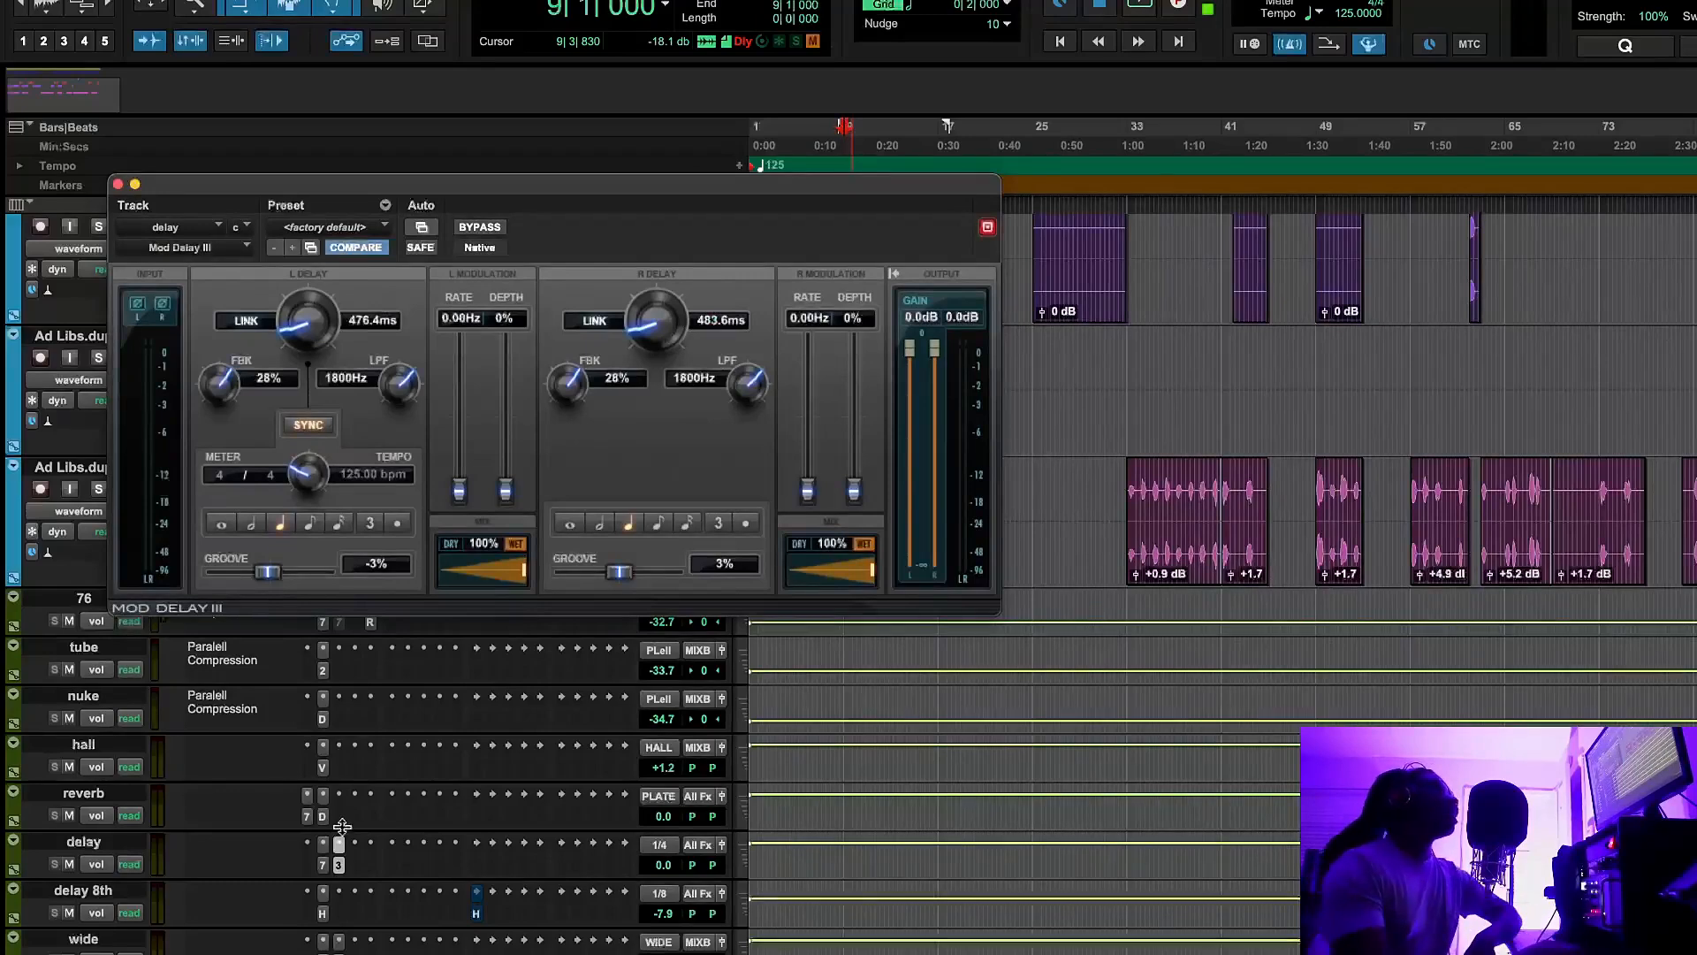
Play from bar 9, bypass and re-enable Mod Delay III to compare, stop playback and close the plug-in
left_click(1139, 16)
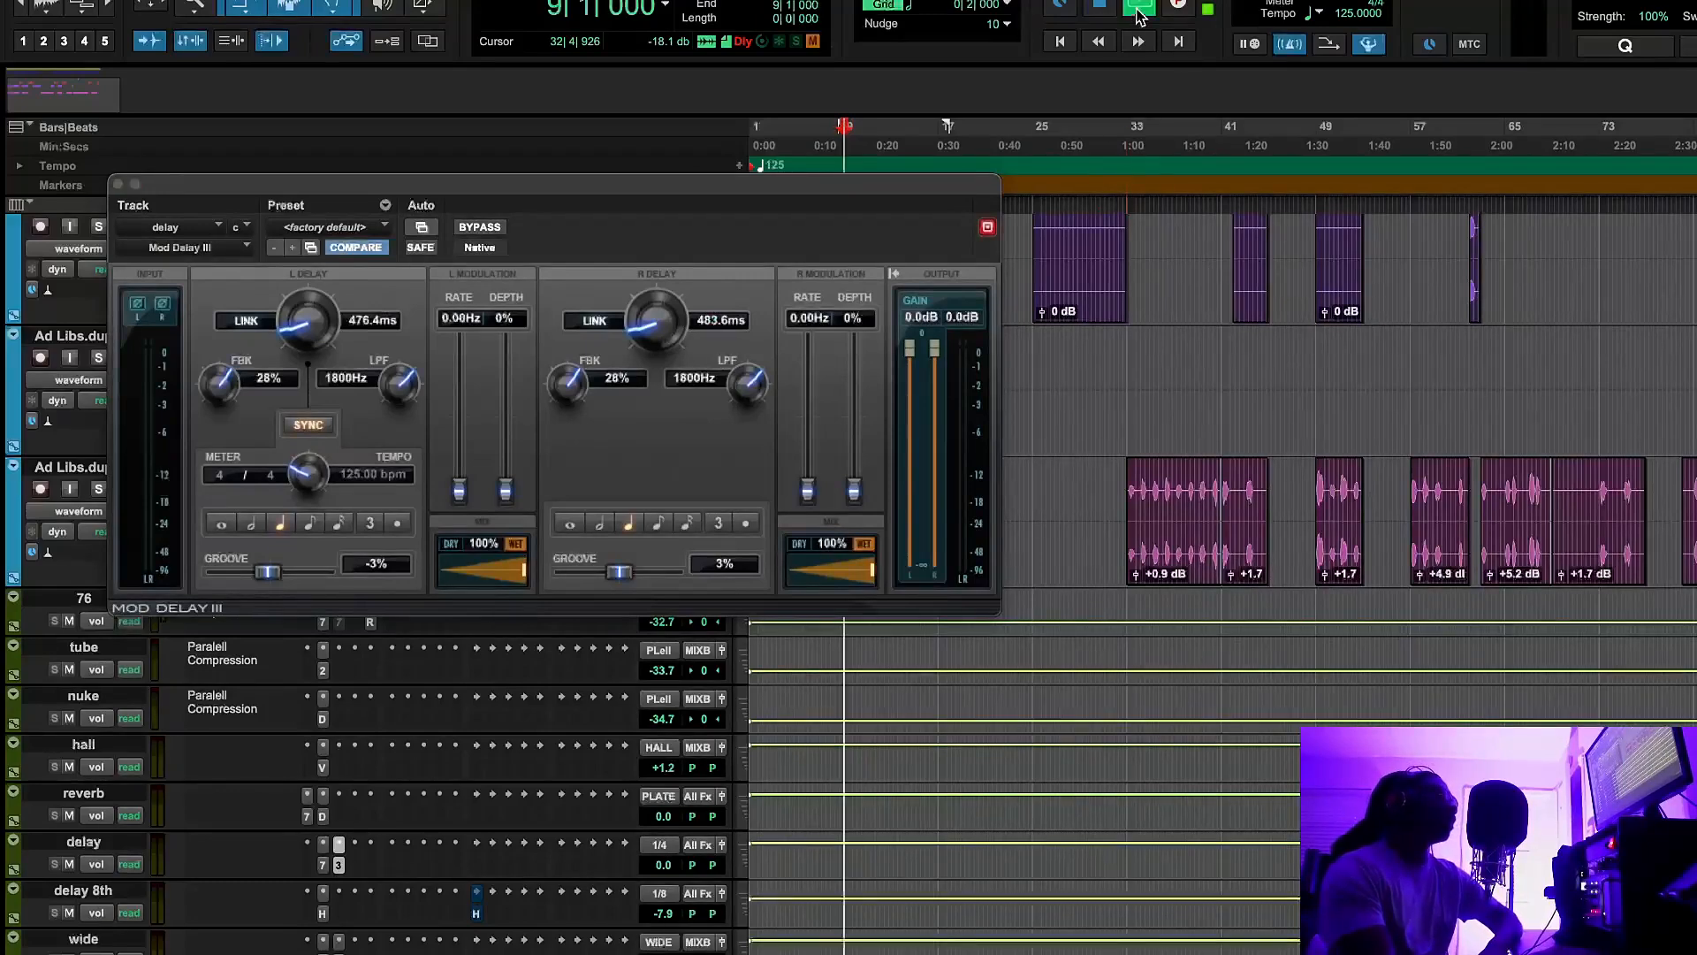
left_click(470, 228)
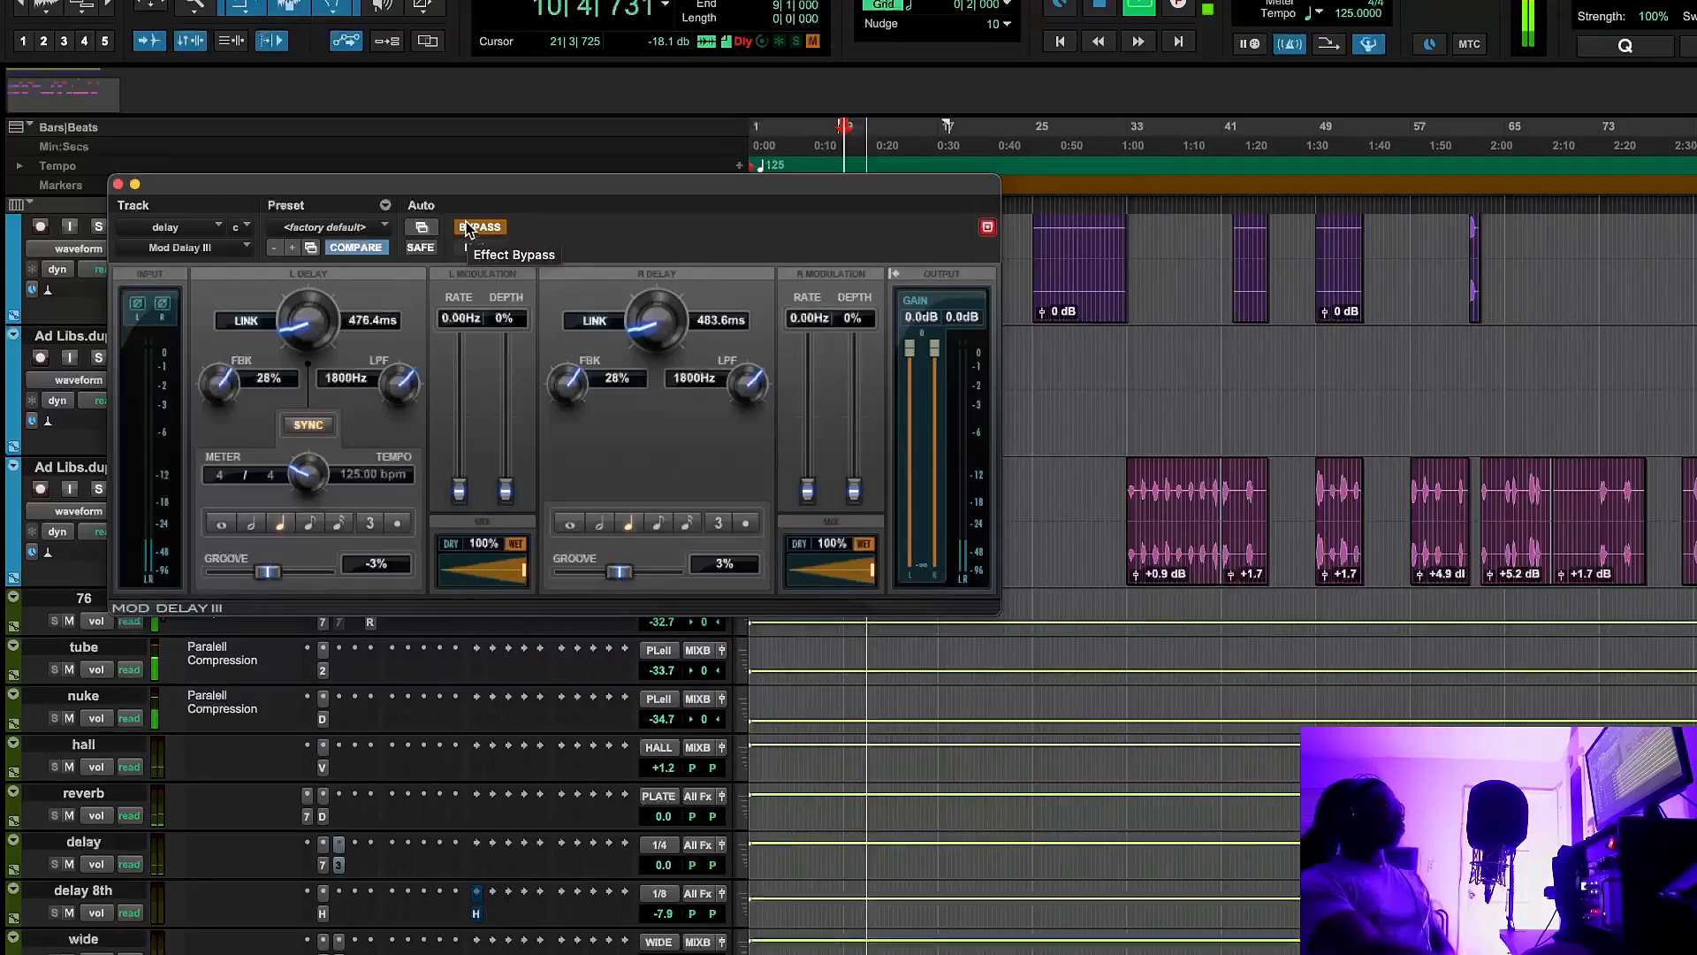
left_click(470, 229)
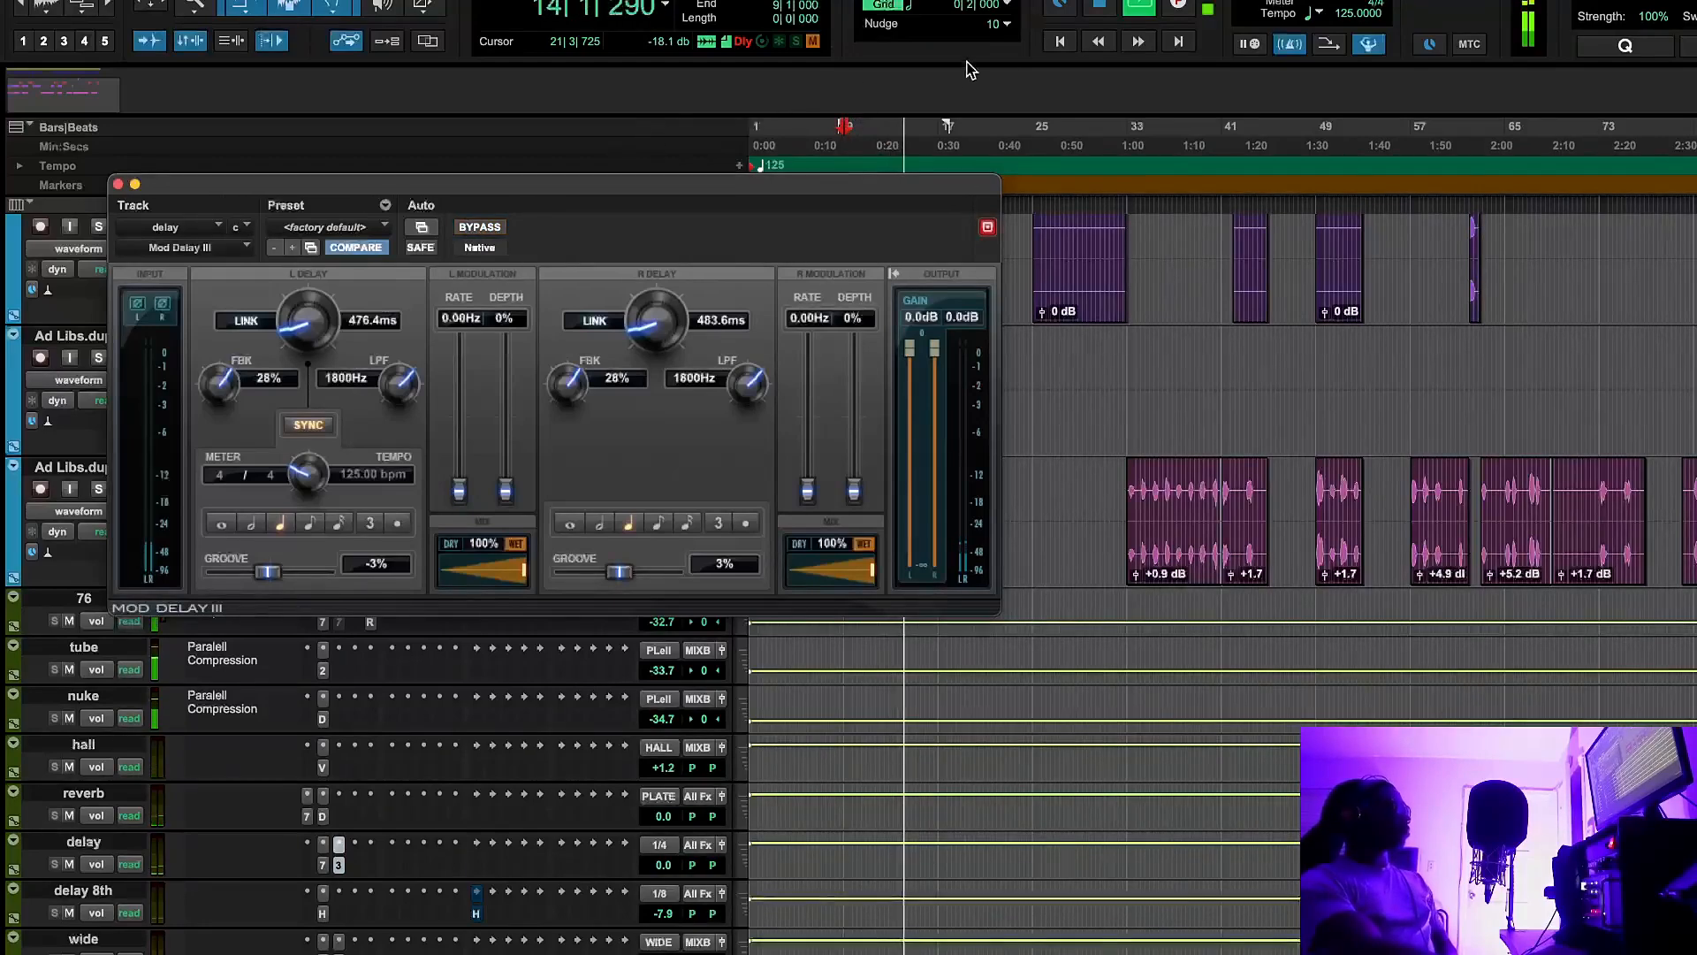
left_click(1100, 7)
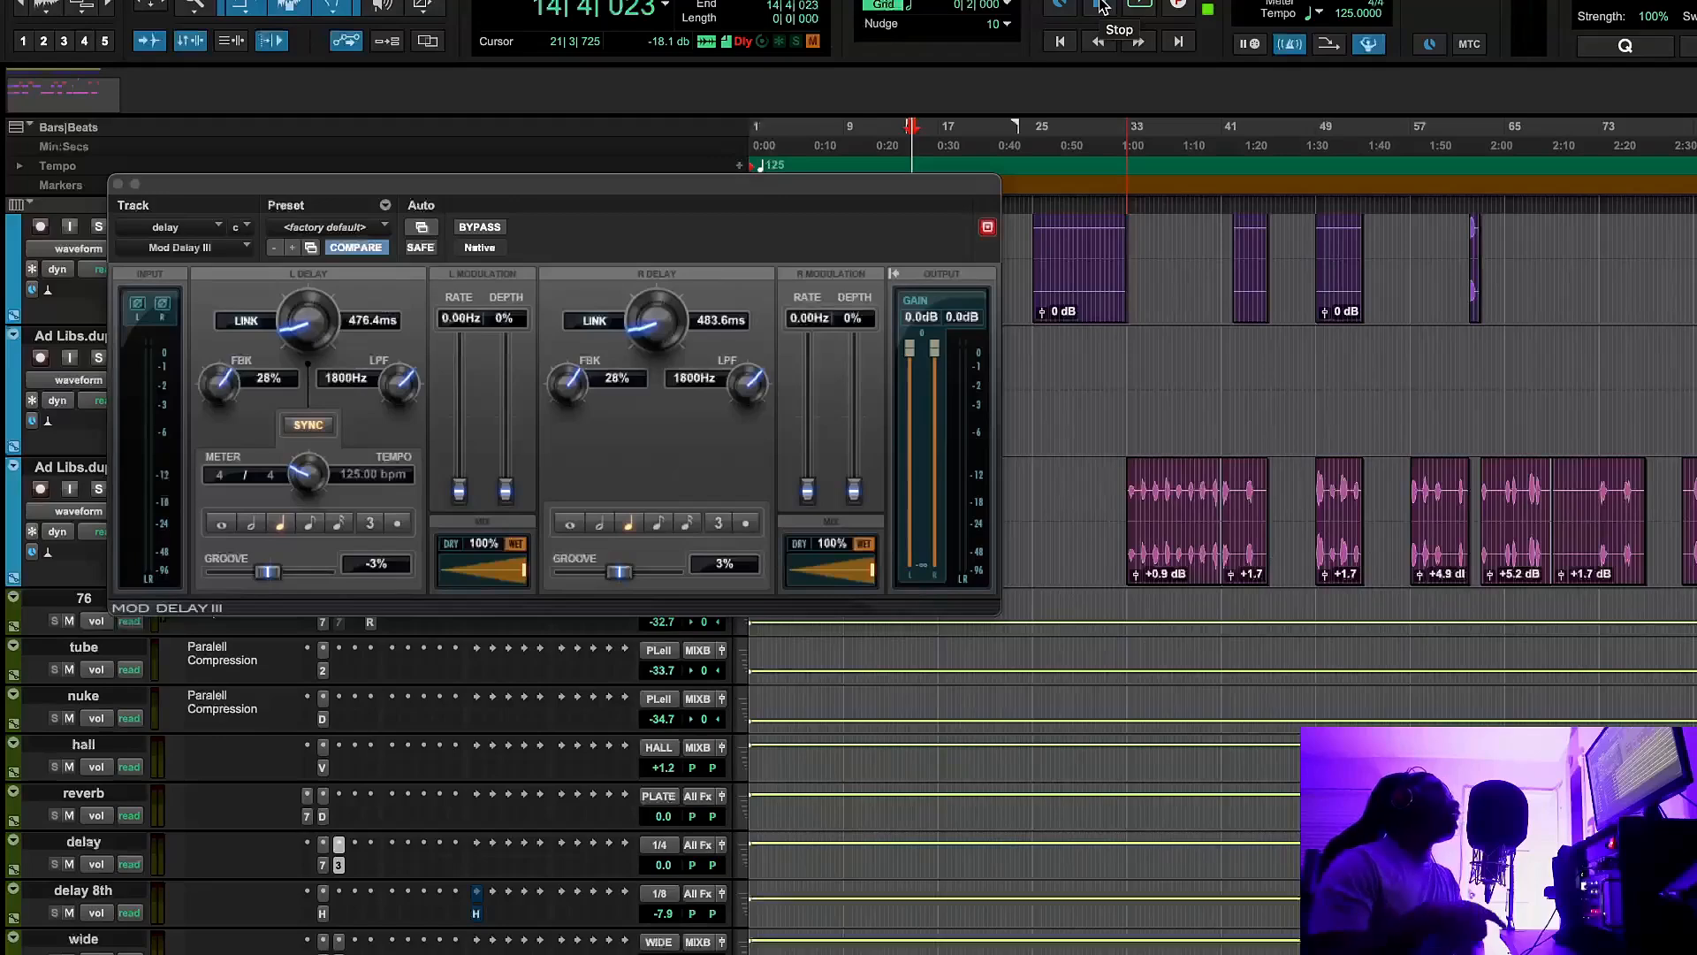
left_click(118, 185)
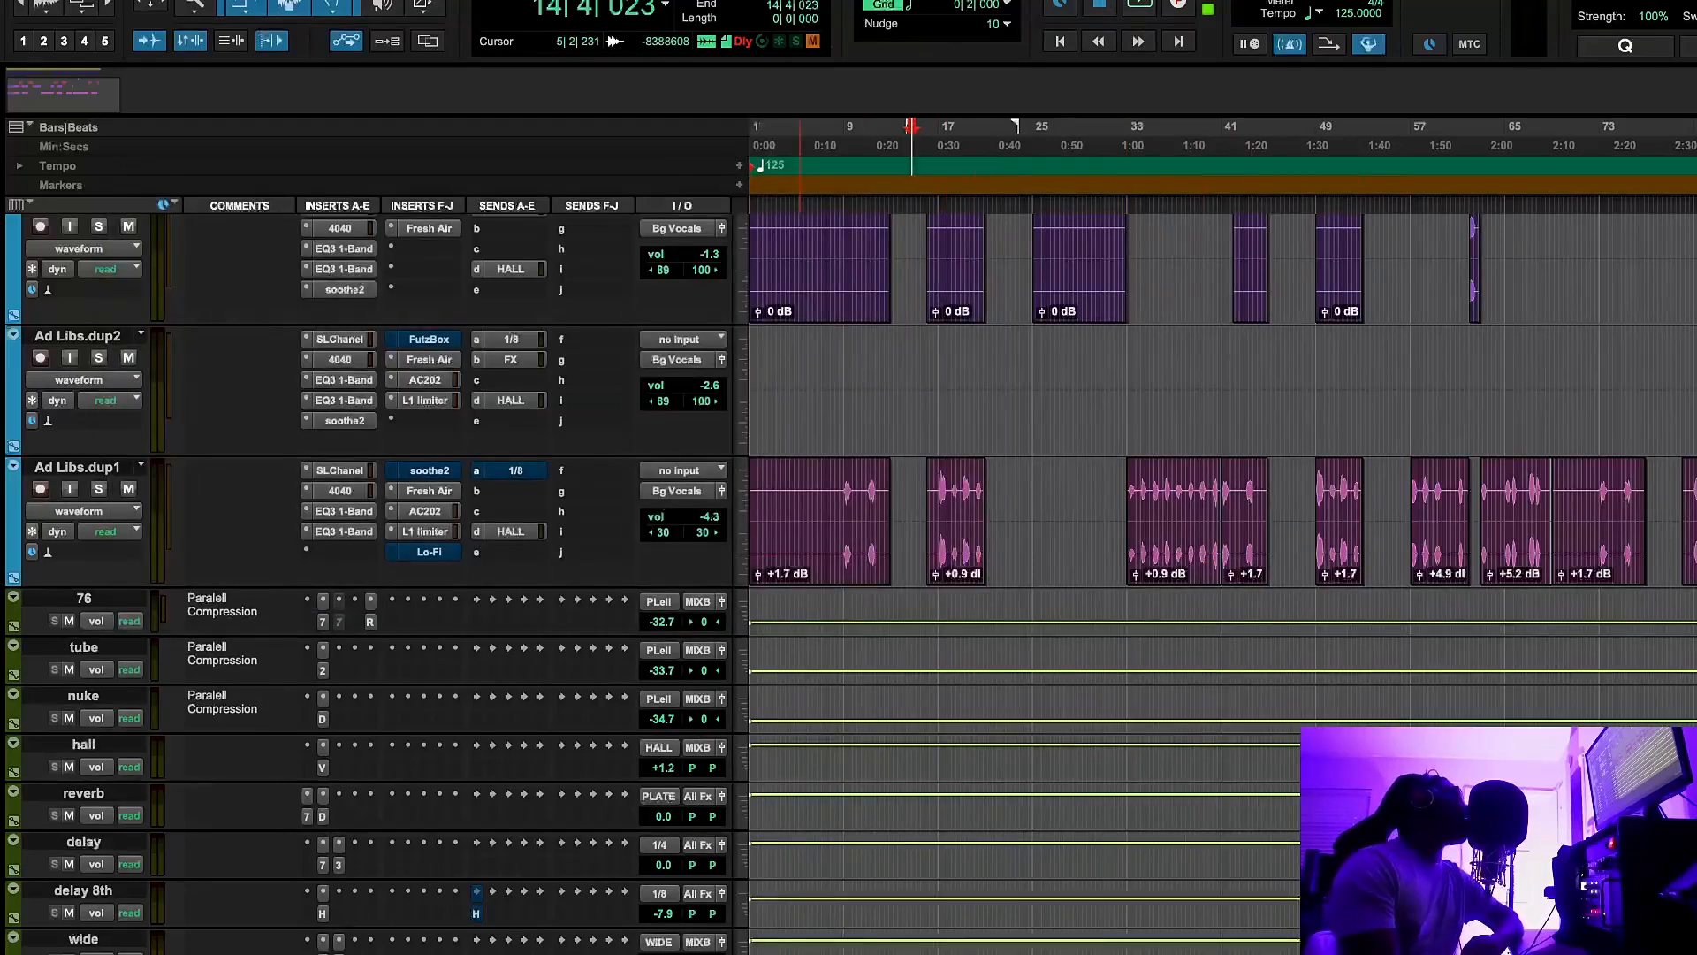
Open Little MicroShift on the wide track and start playback from bar 8
left_click(323, 940)
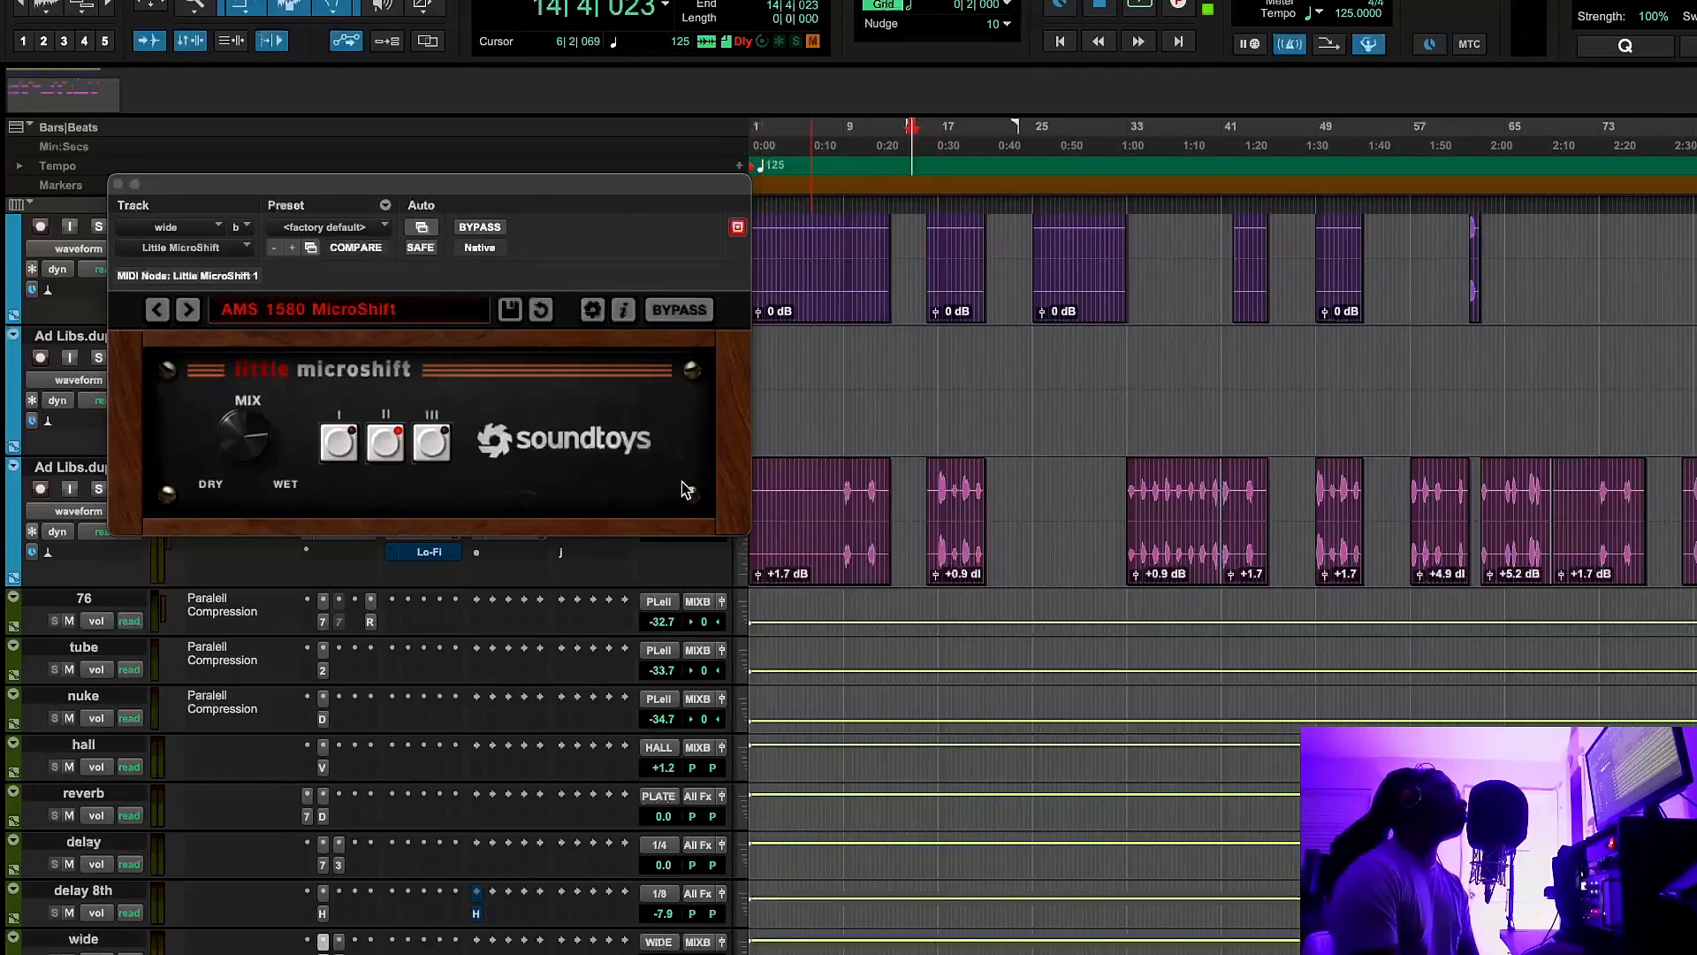
left_click(835, 145)
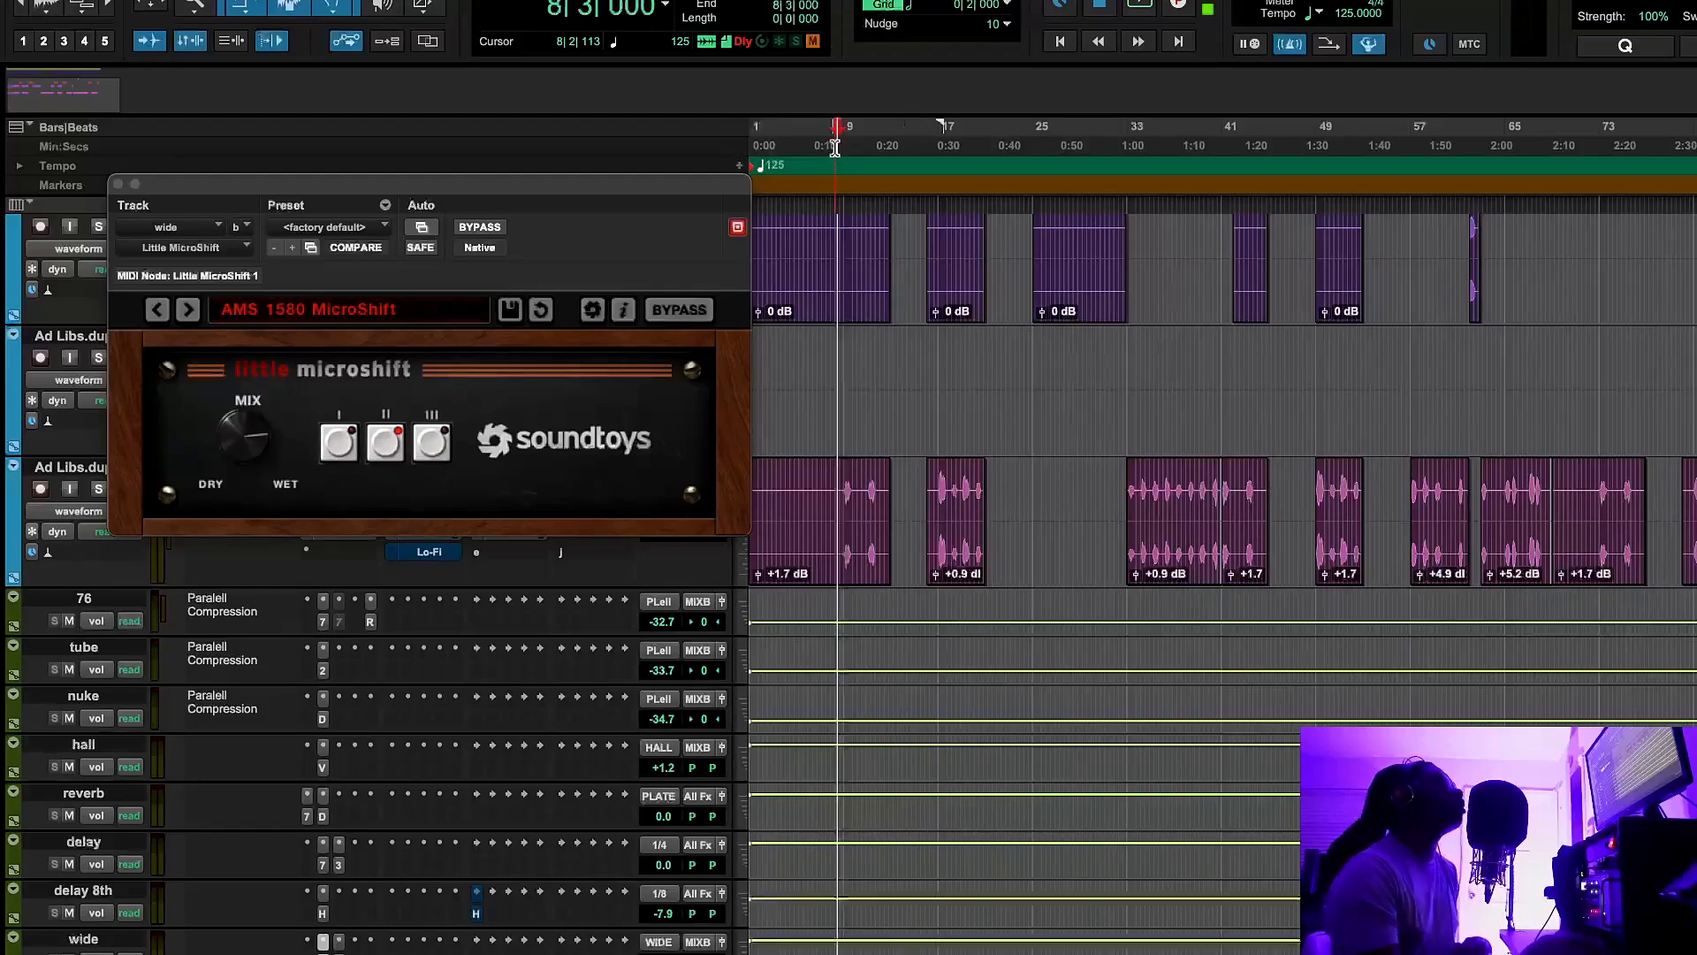
left_click(1134, 6)
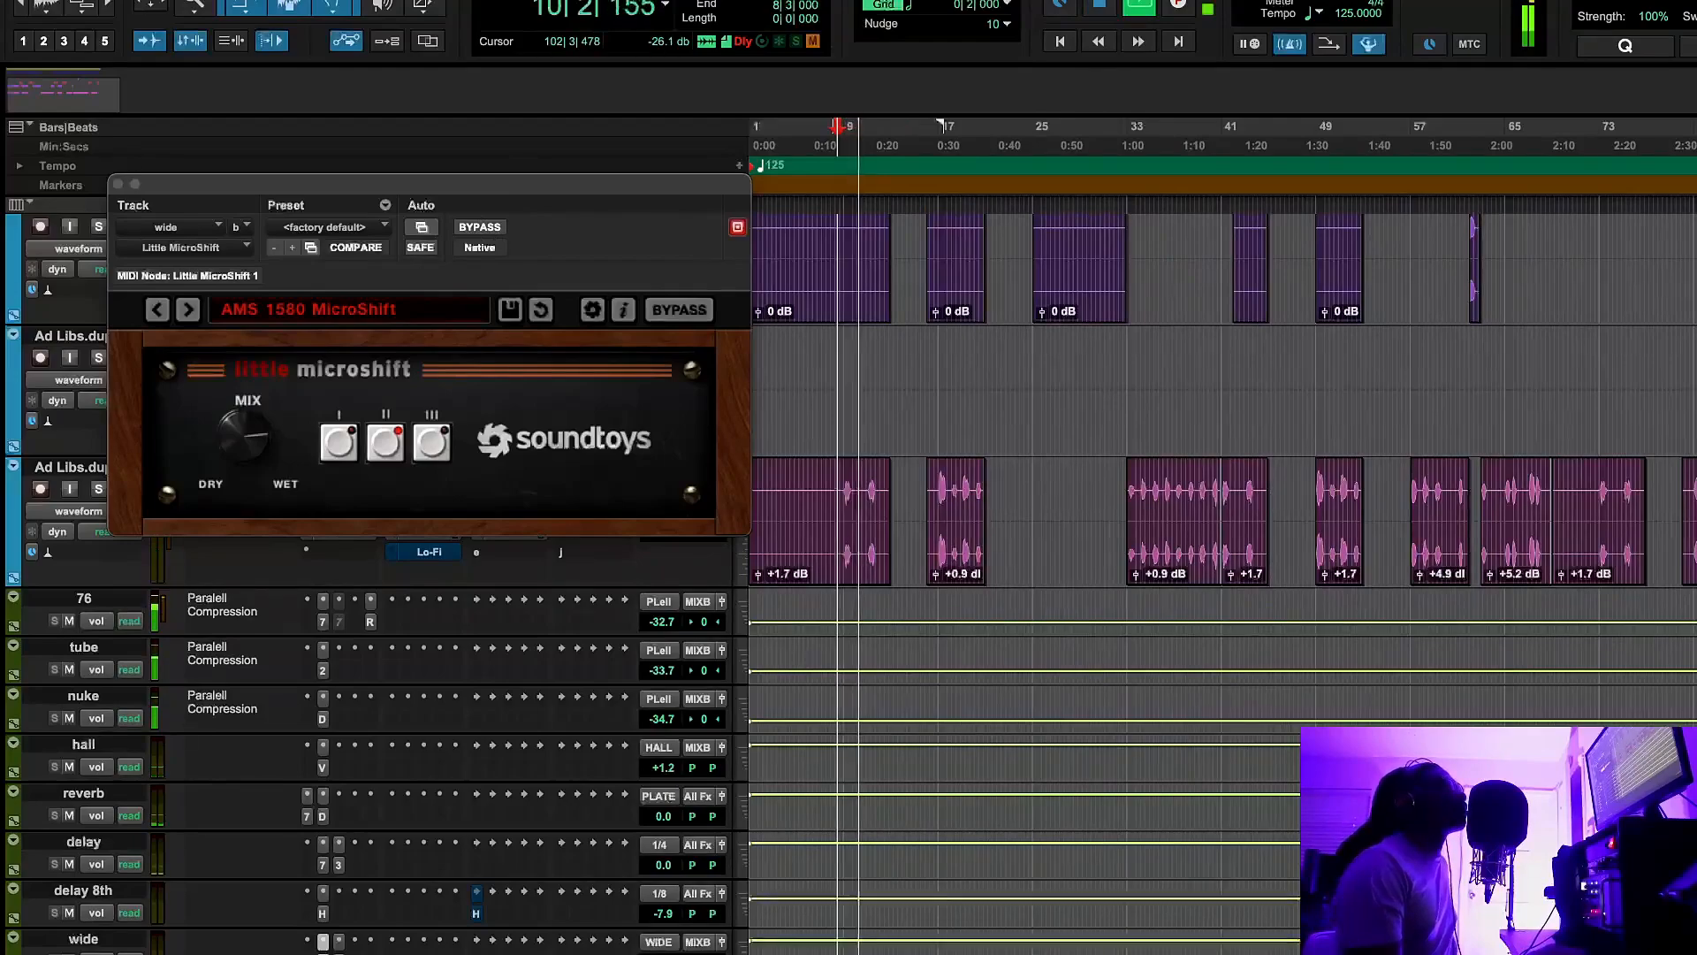
Bypass and re-enable Little MicroShift twice during playback to compare its widening effect on the vocals
scroll(972, 530, "up", 15)
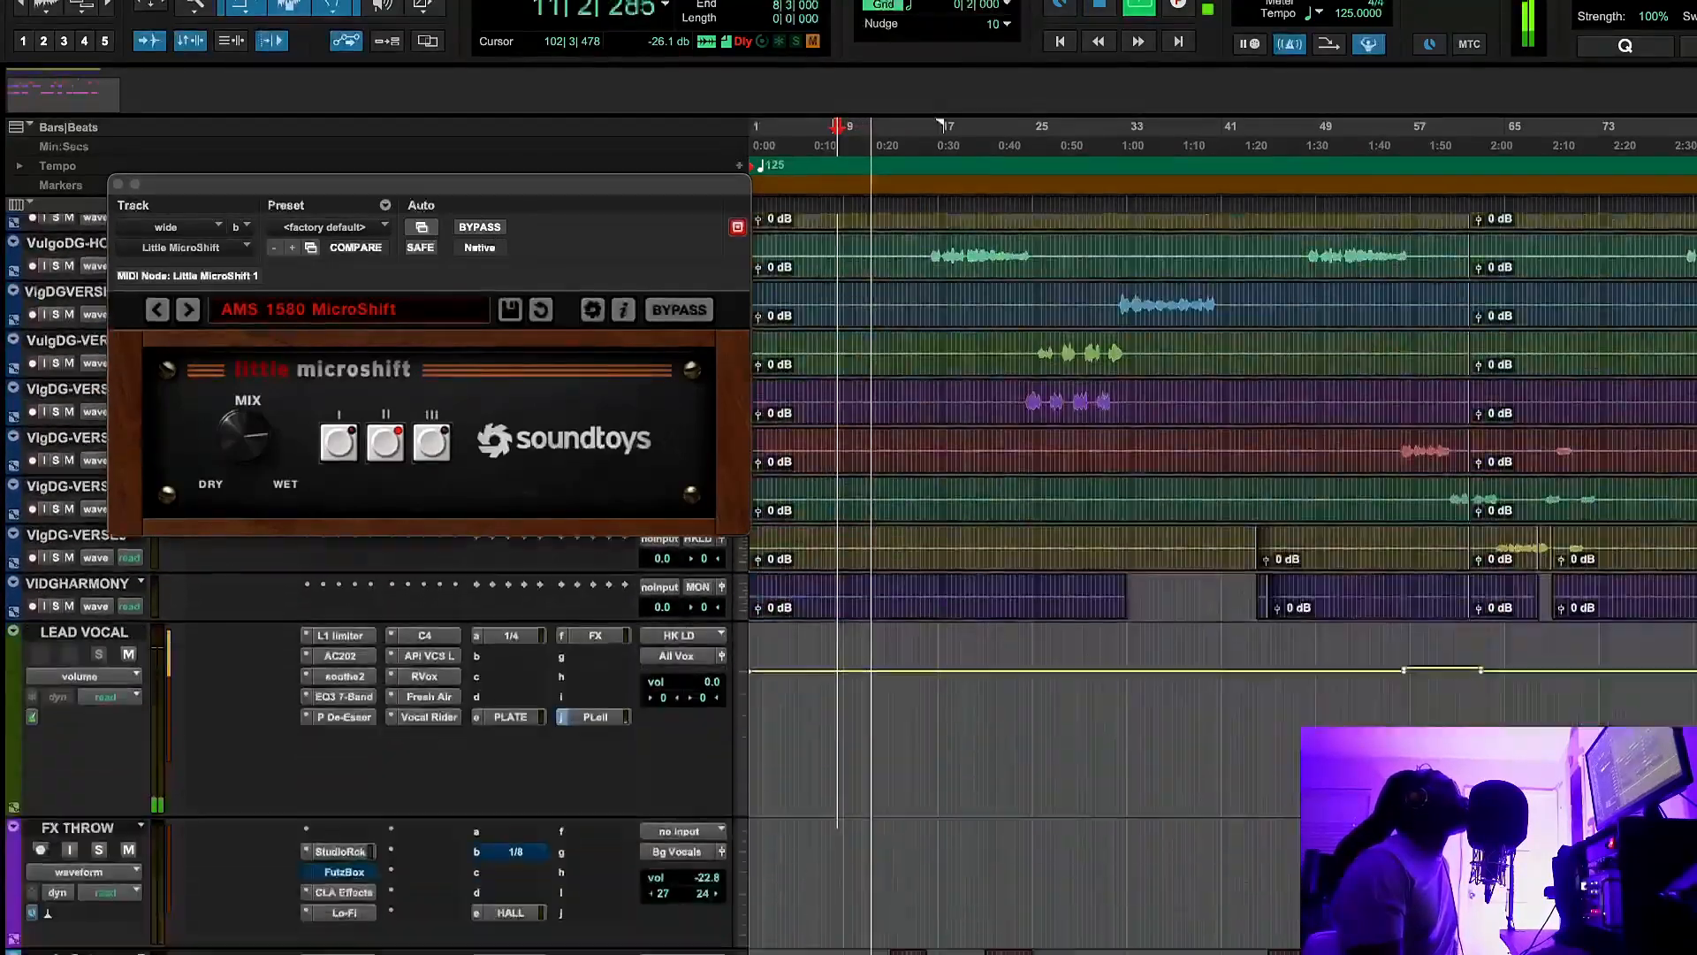
scroll(972, 531, "down", 2)
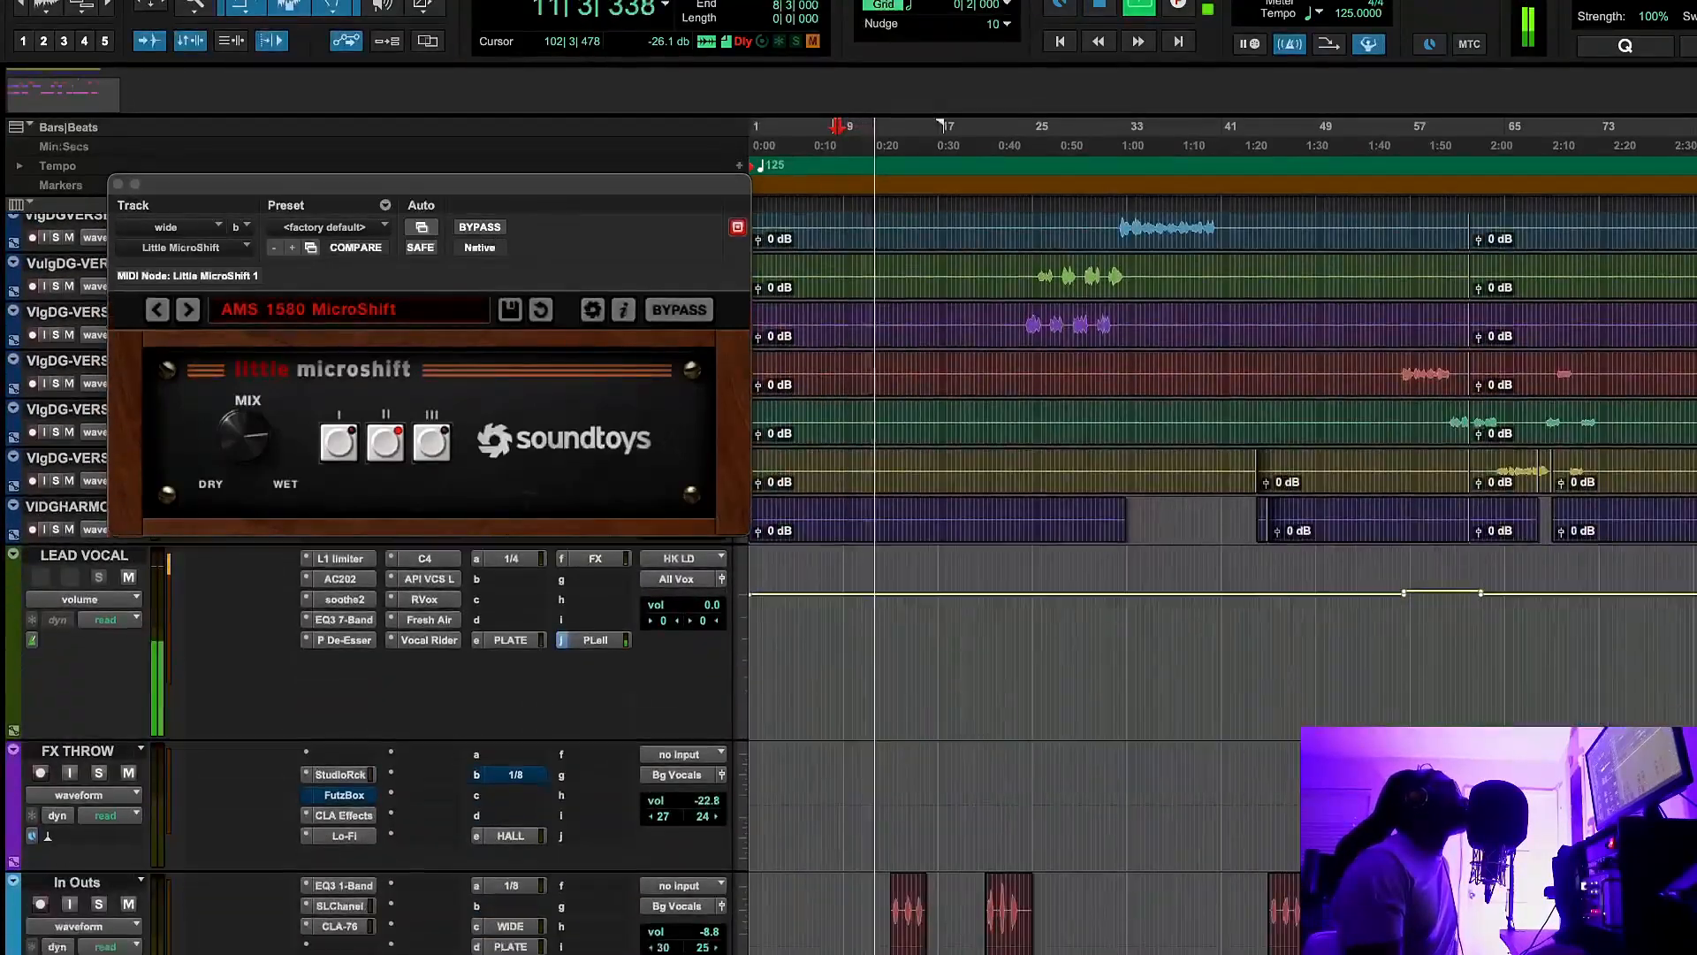
left_click(478, 227)
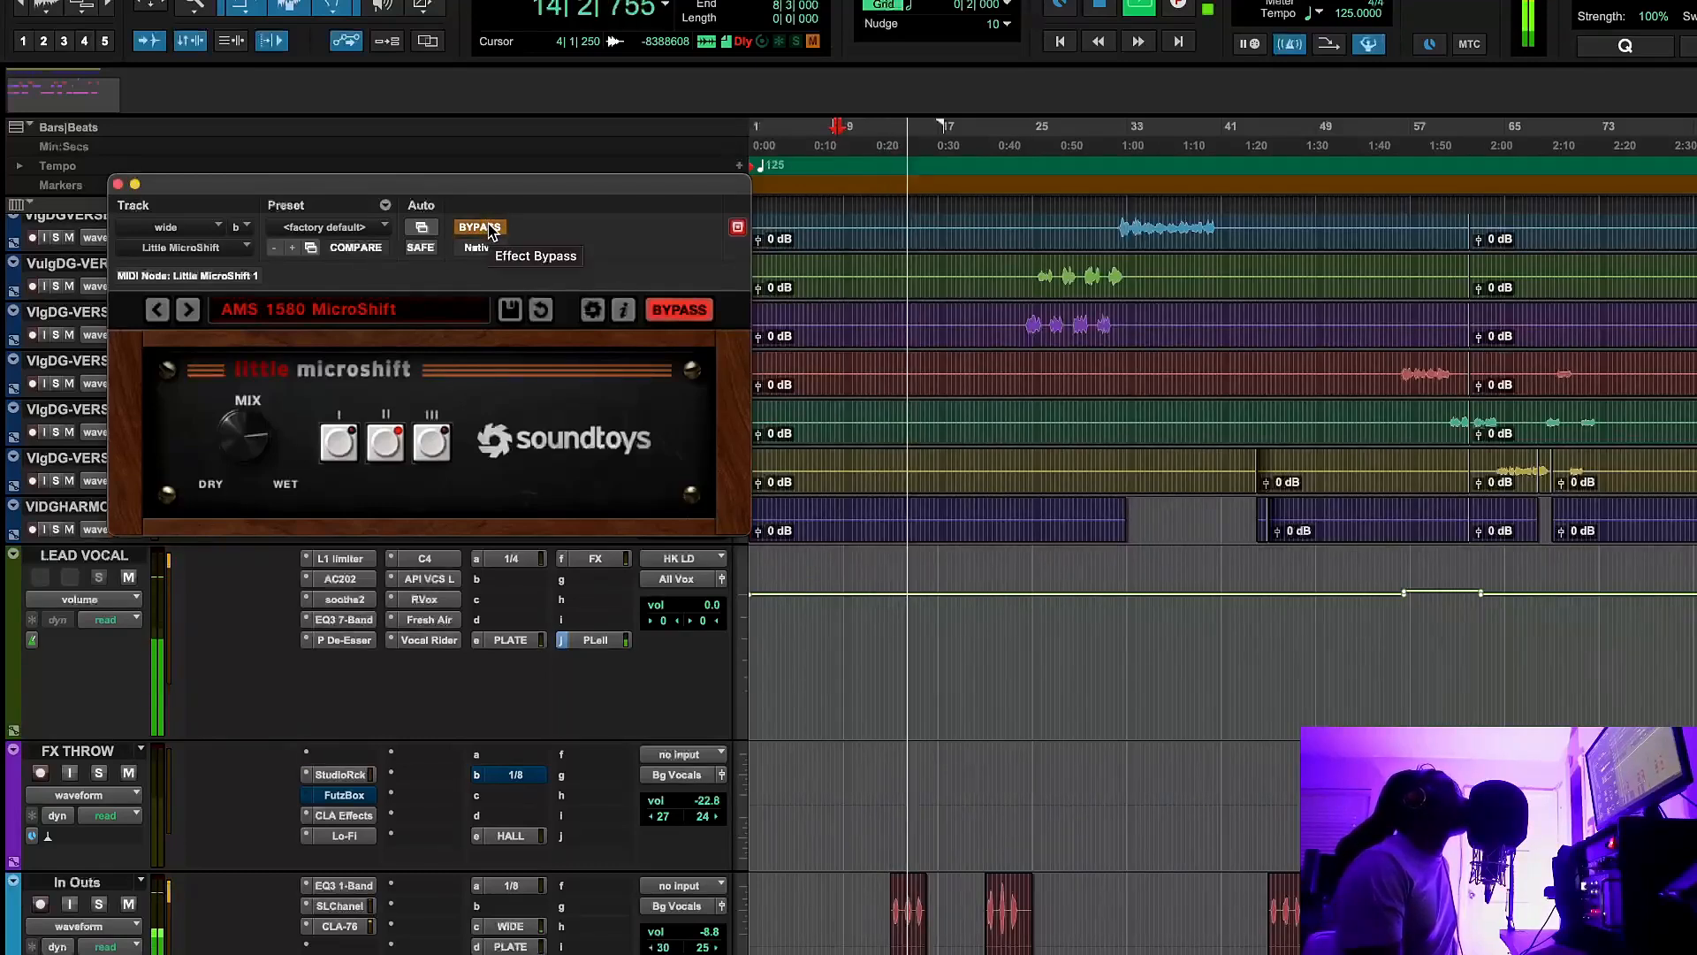
left_click(488, 229)
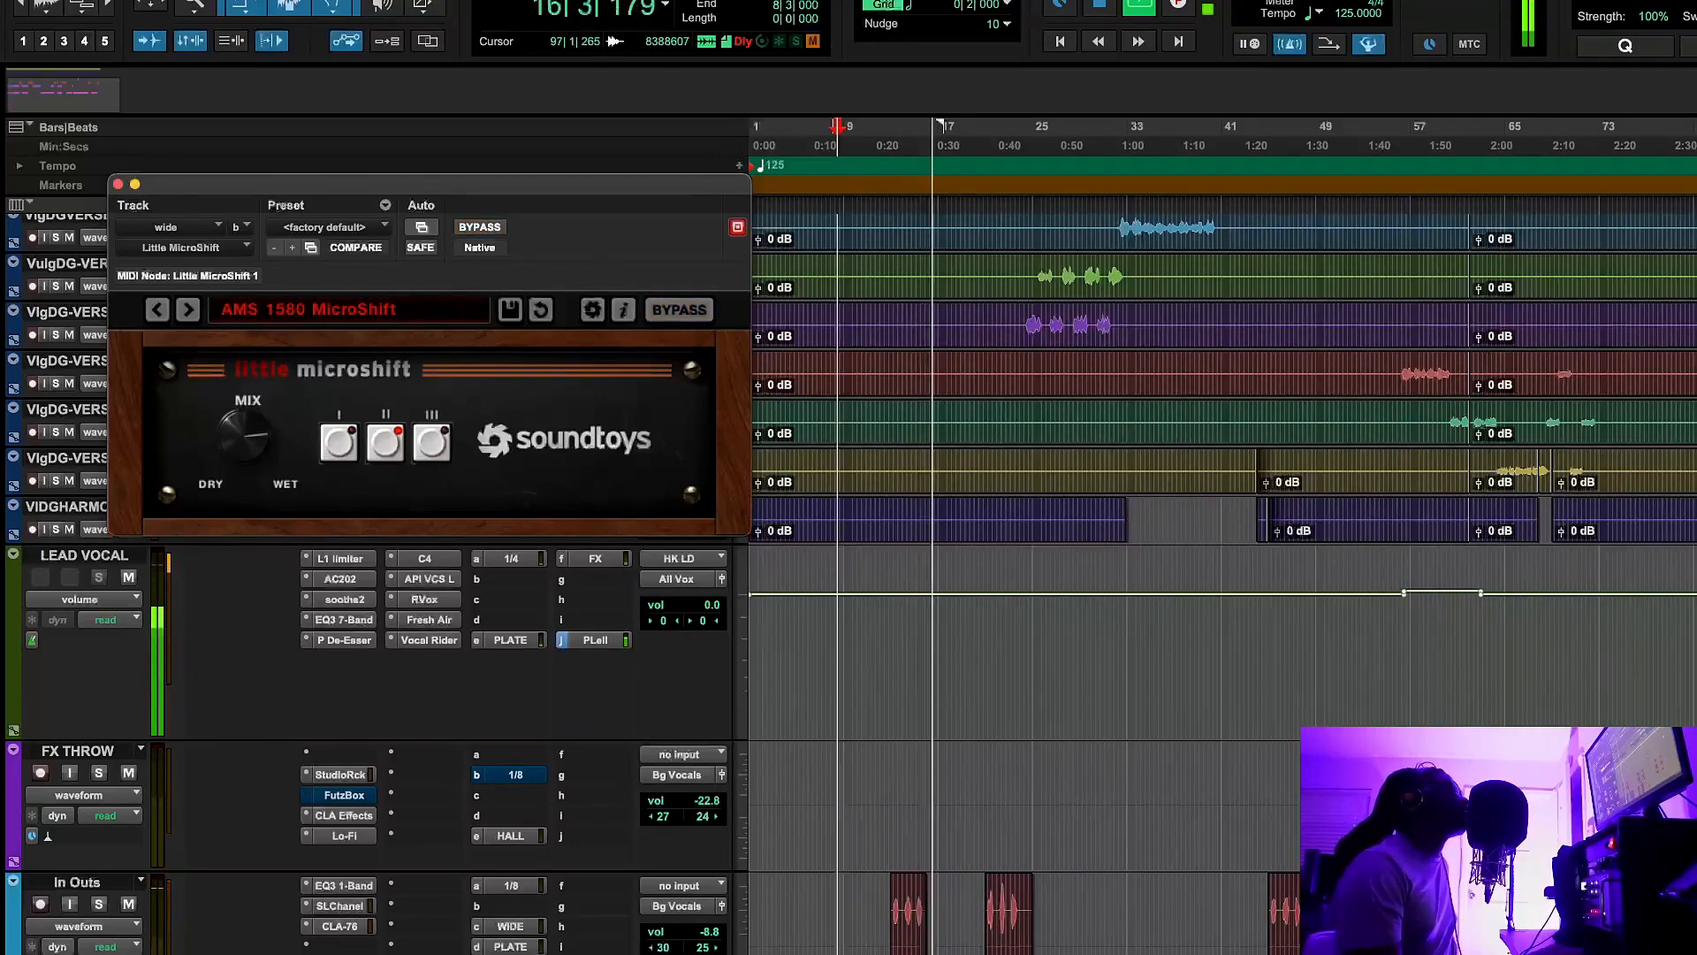
scroll(1219, 531, "down", 10)
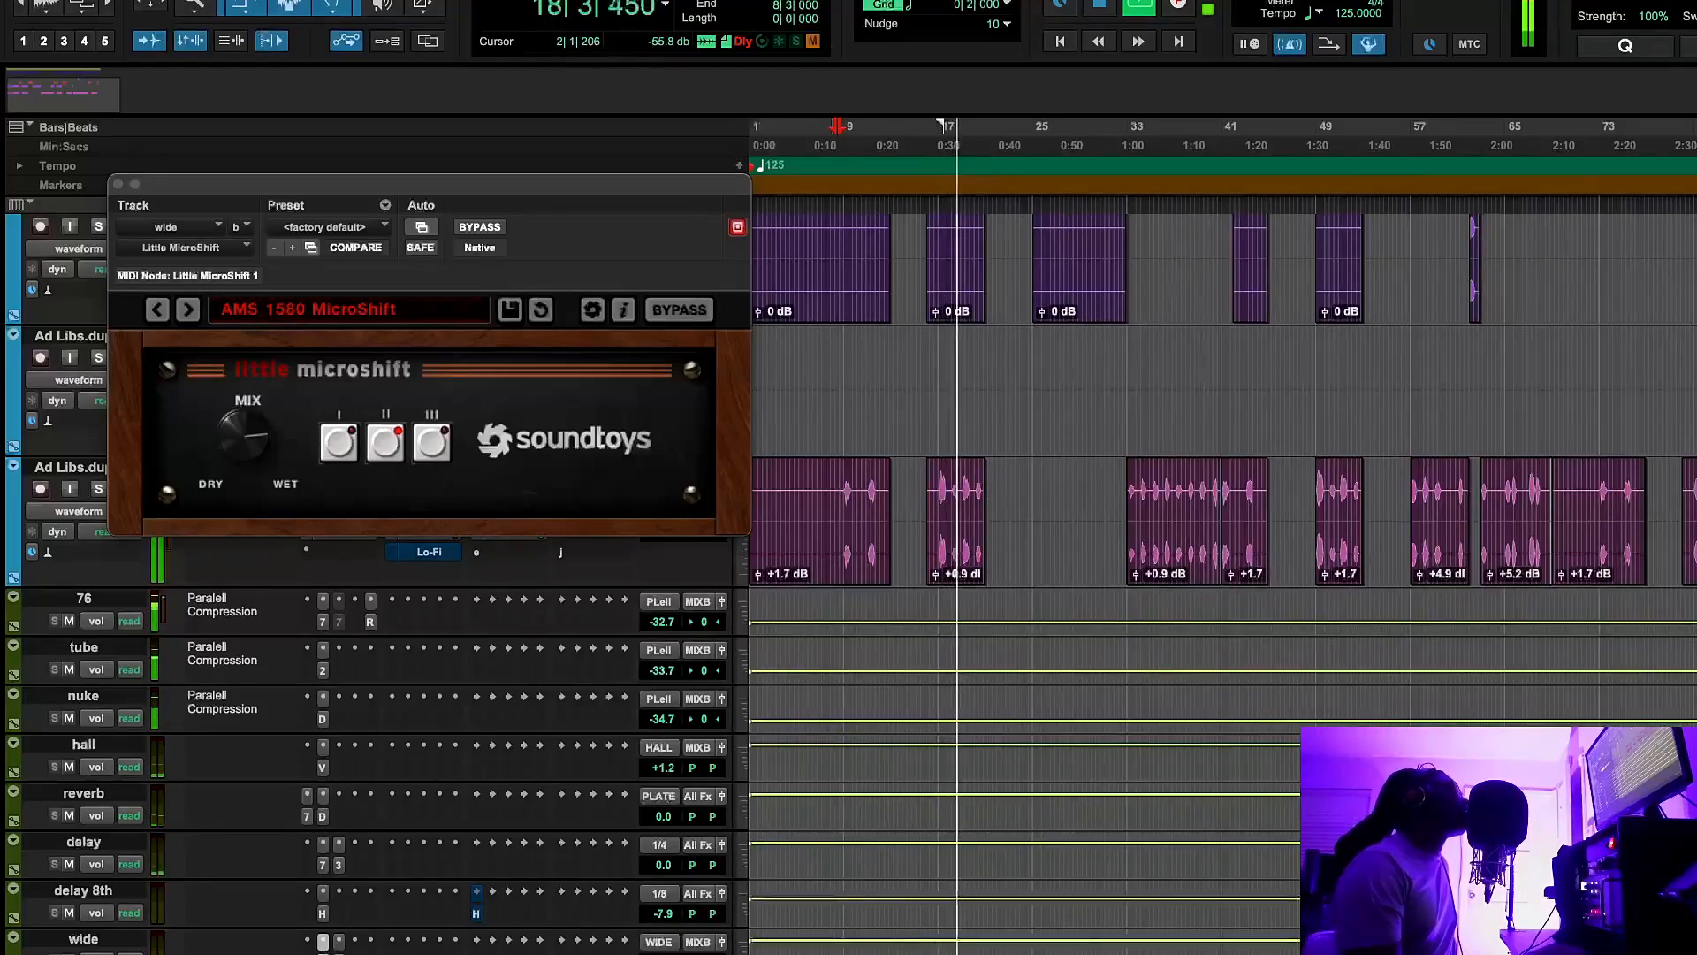
left_click(475, 227)
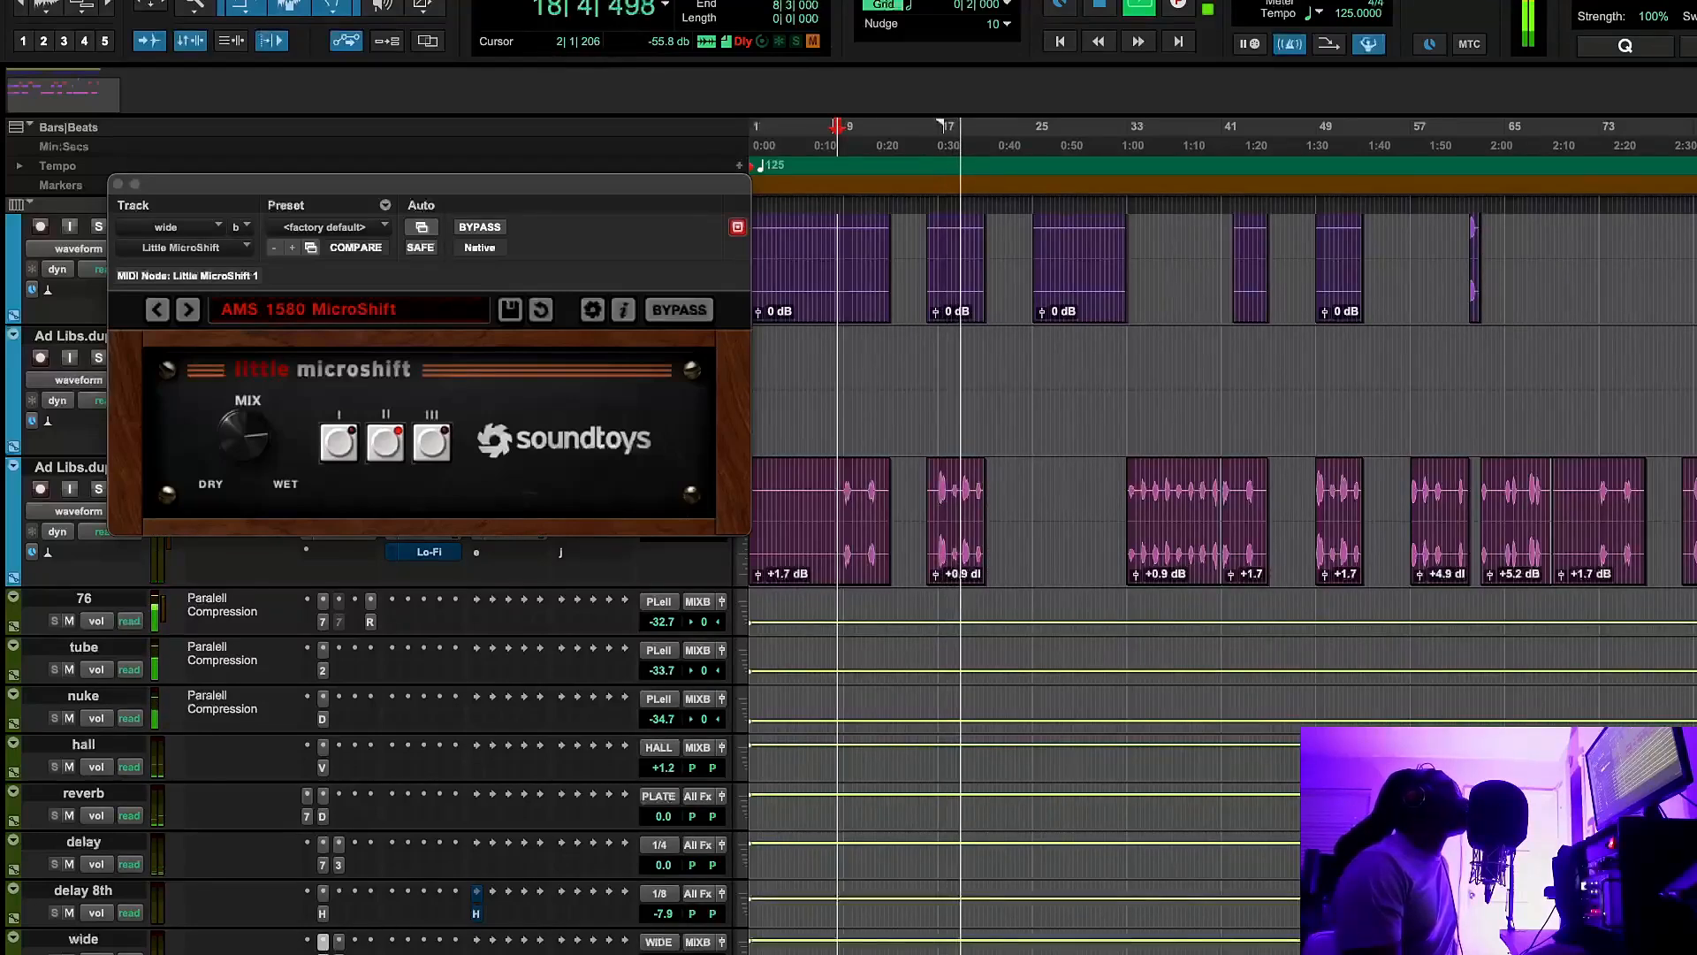
left_click(474, 227)
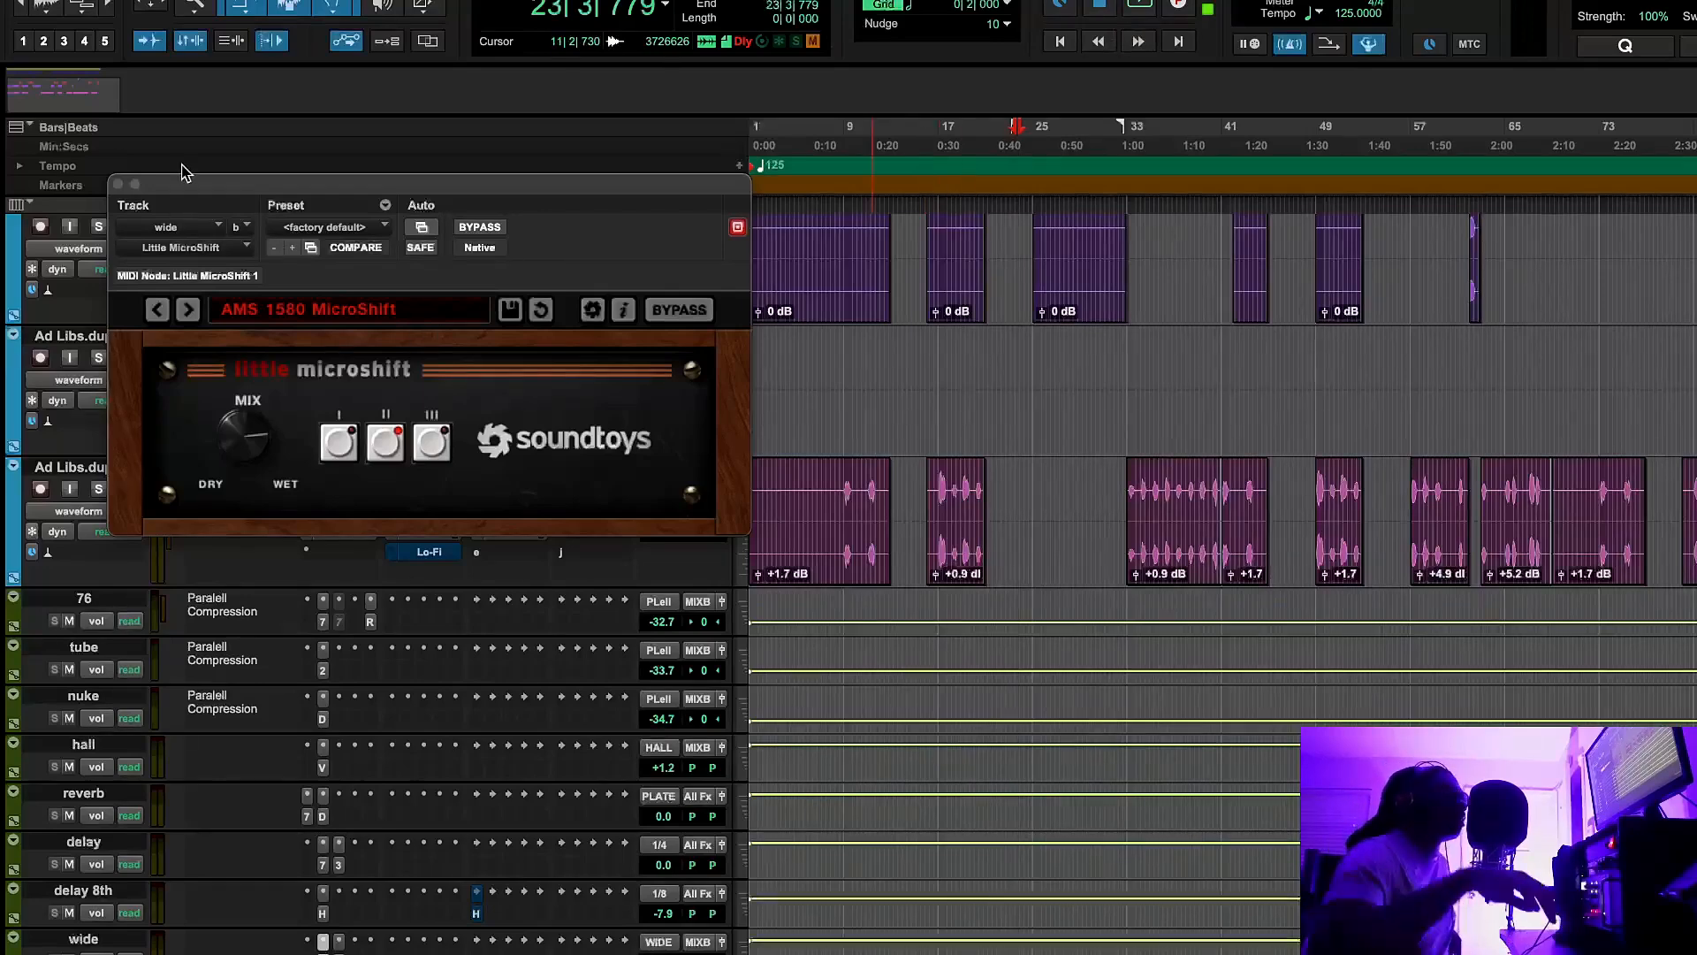
Close Little MicroShift, open the F6 on the MUSIC track and reposition its window to show the dynamic EQ settings
left_click(118, 183)
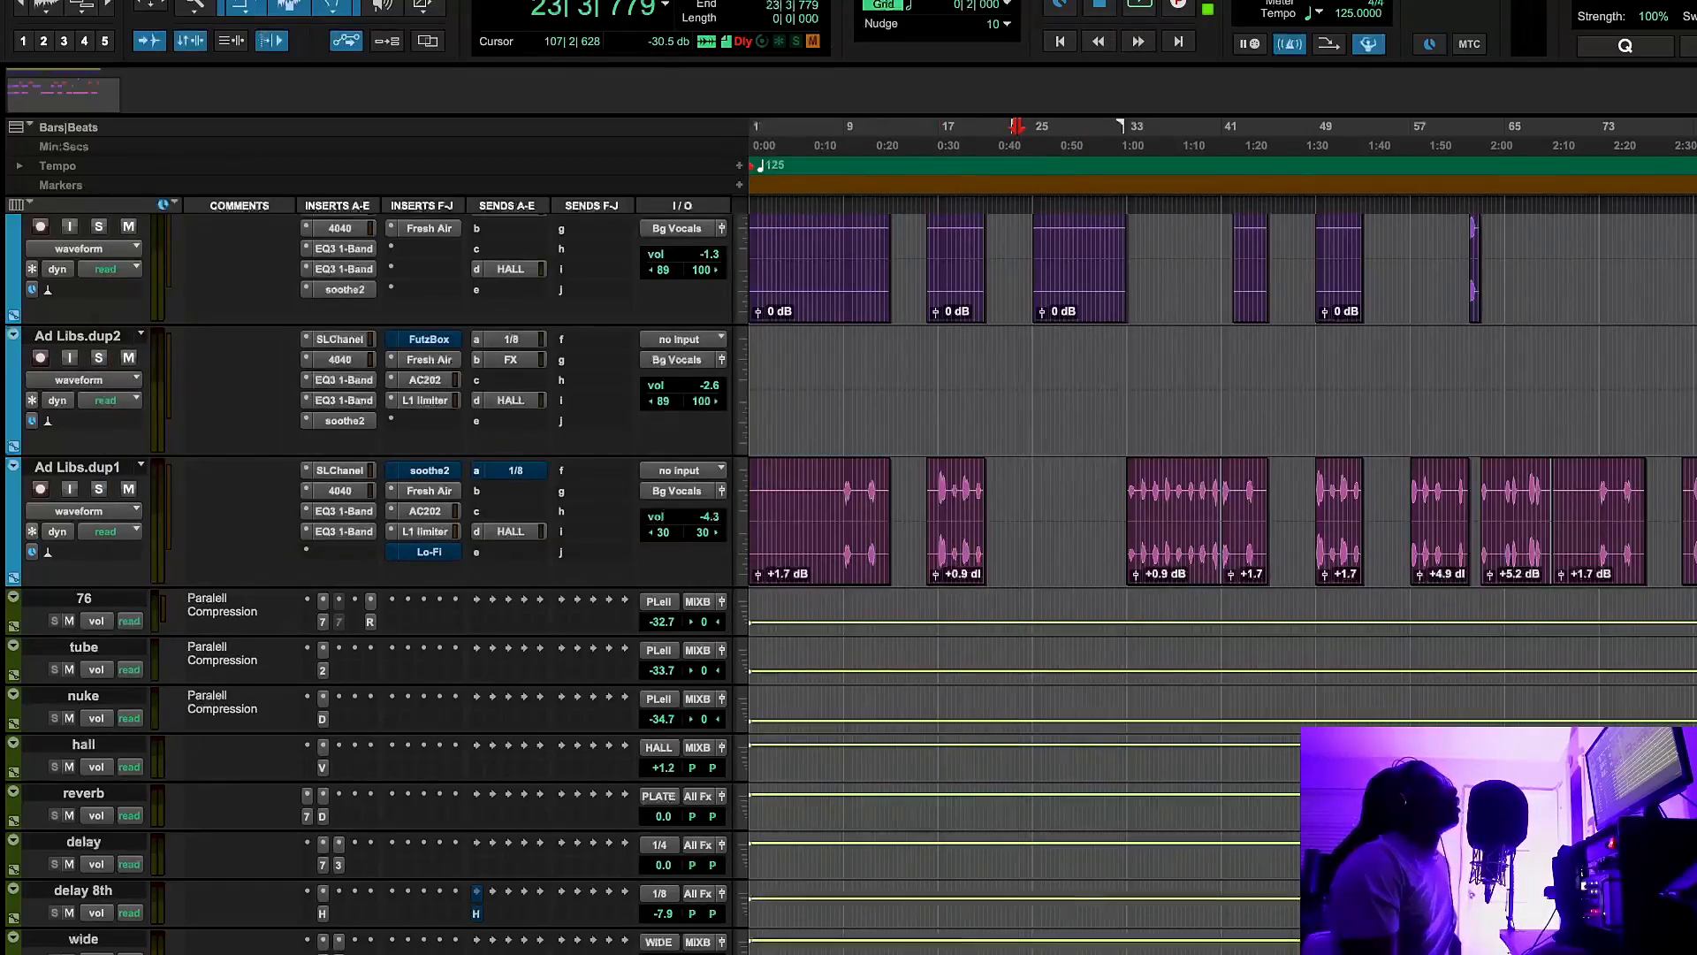
scroll(618, 792, "up", 5)
scroll(619, 792, "up", 10)
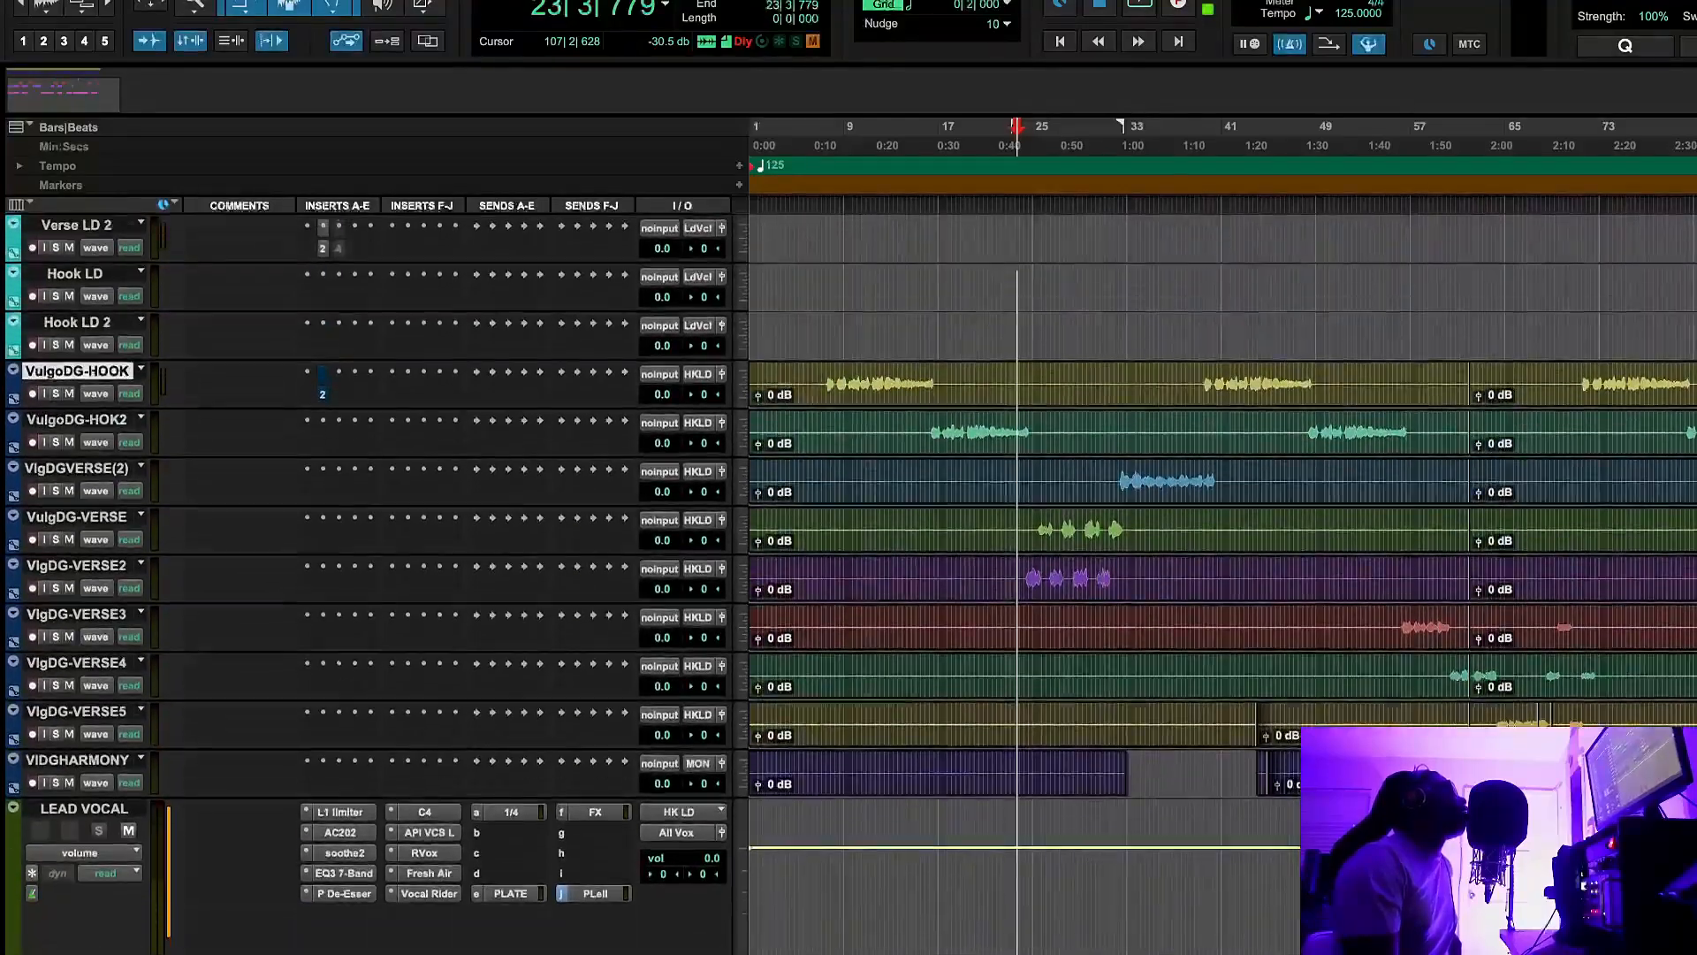
scroll(619, 792, "up", 15)
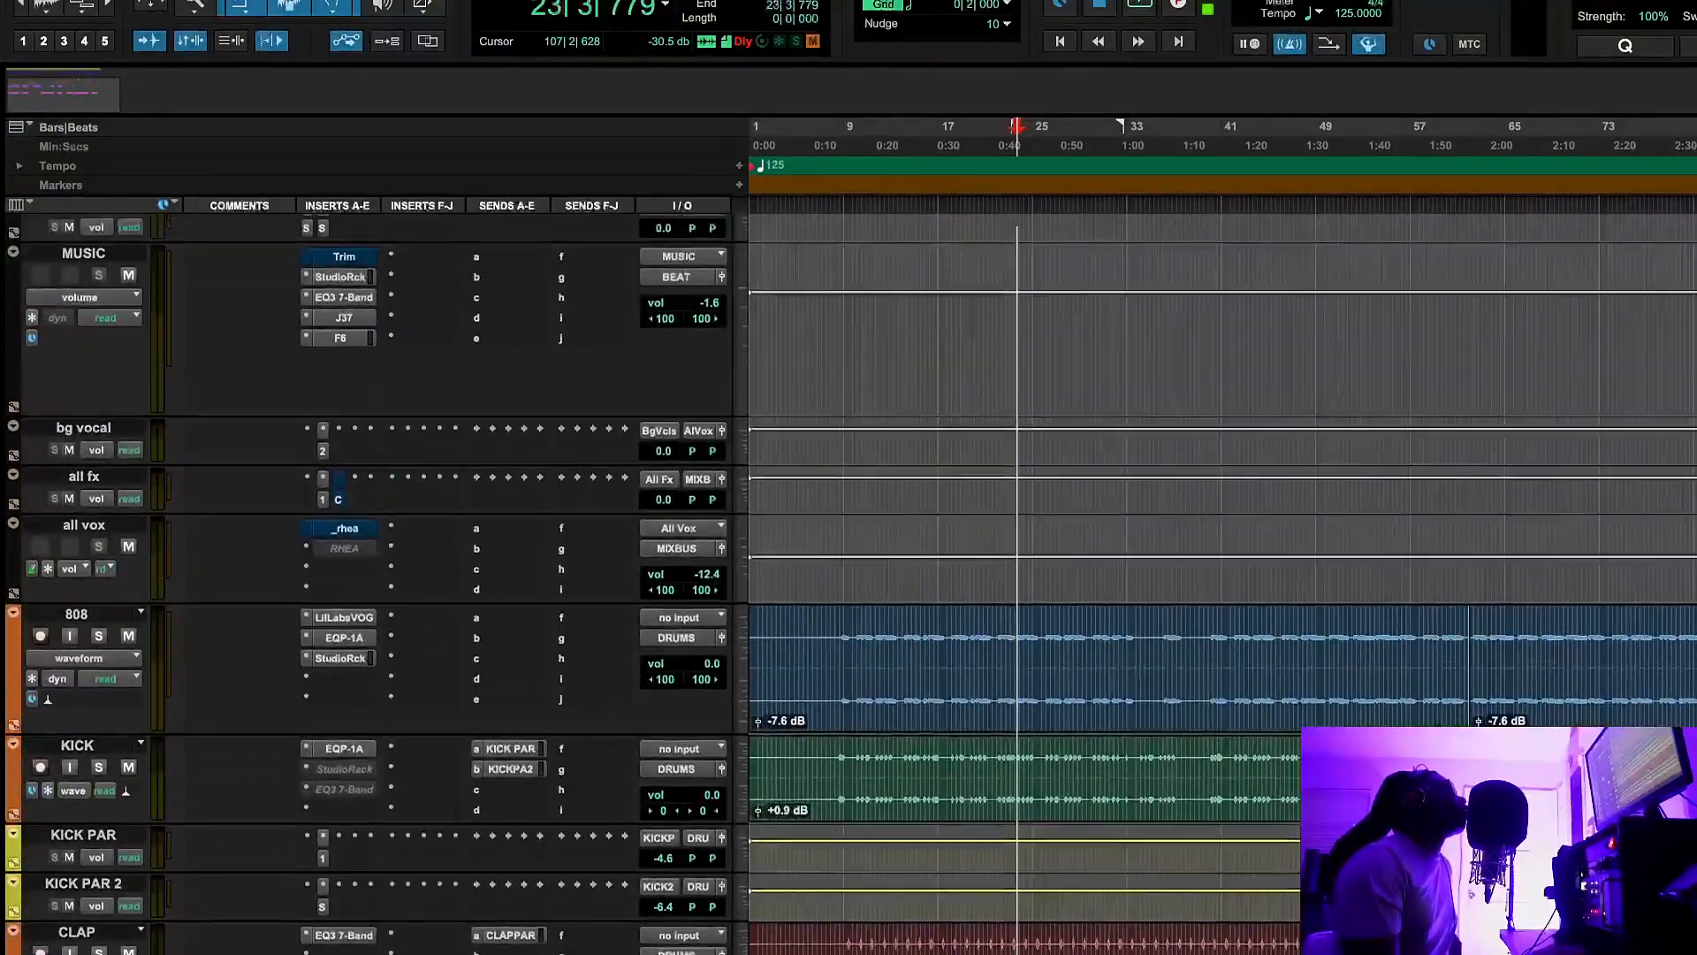
scroll(618, 793, "up", 8)
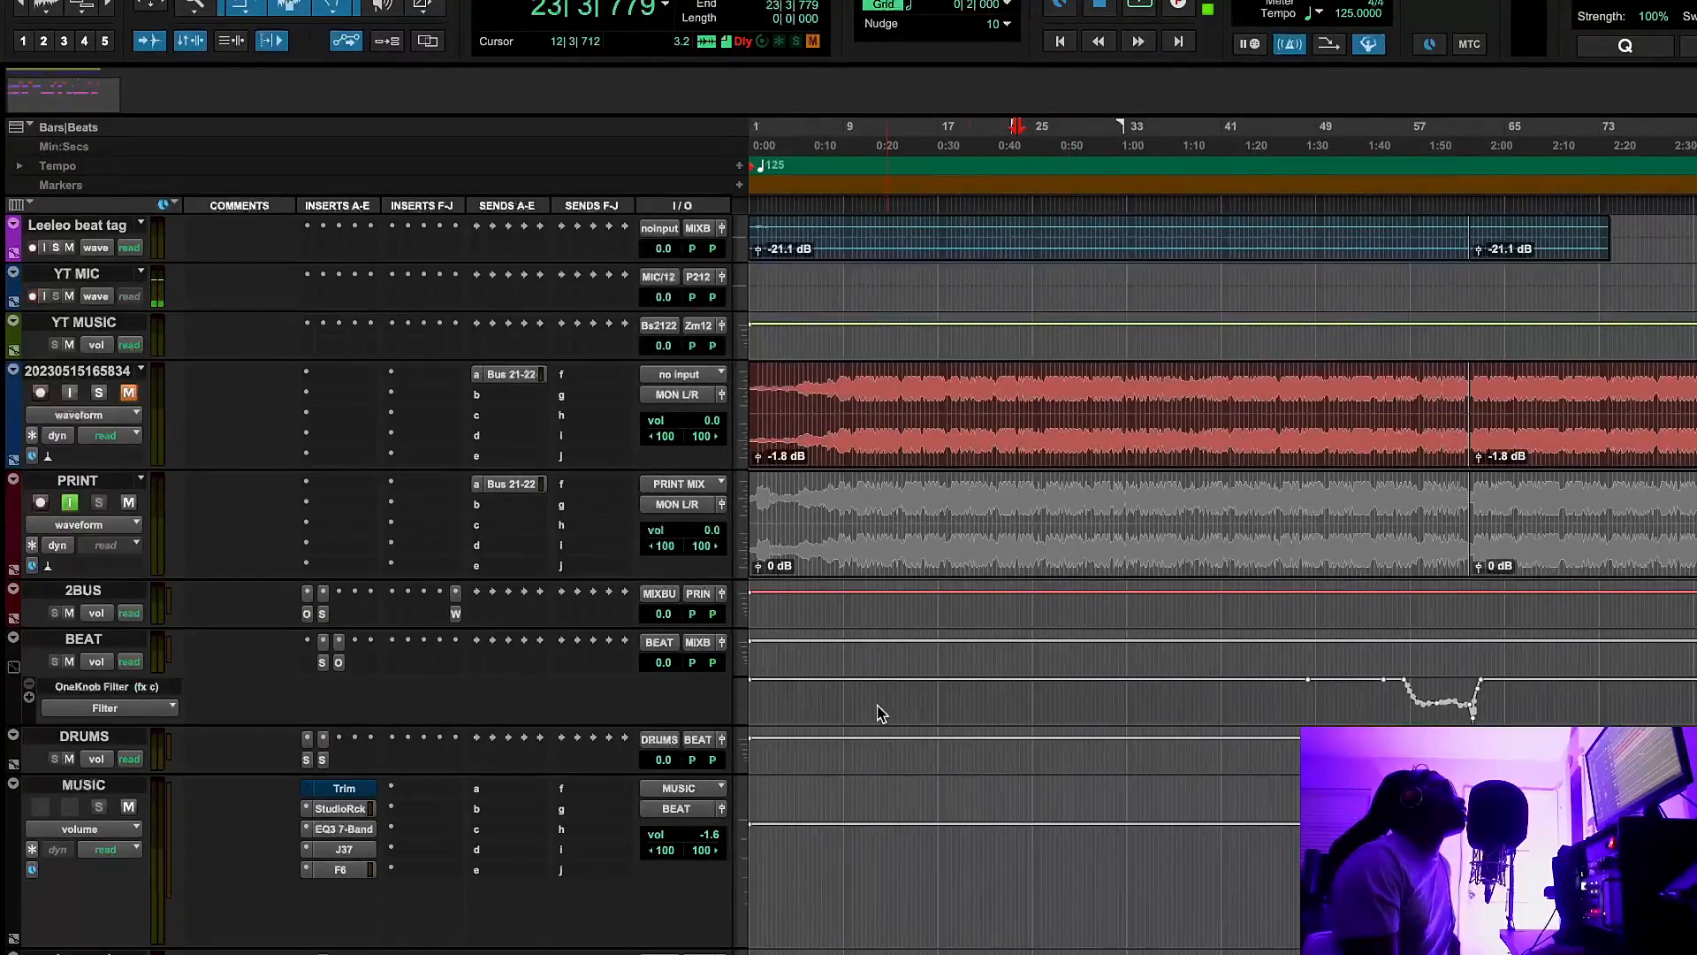
left_click(345, 868)
left_click_drag(592, 190, 733, 159)
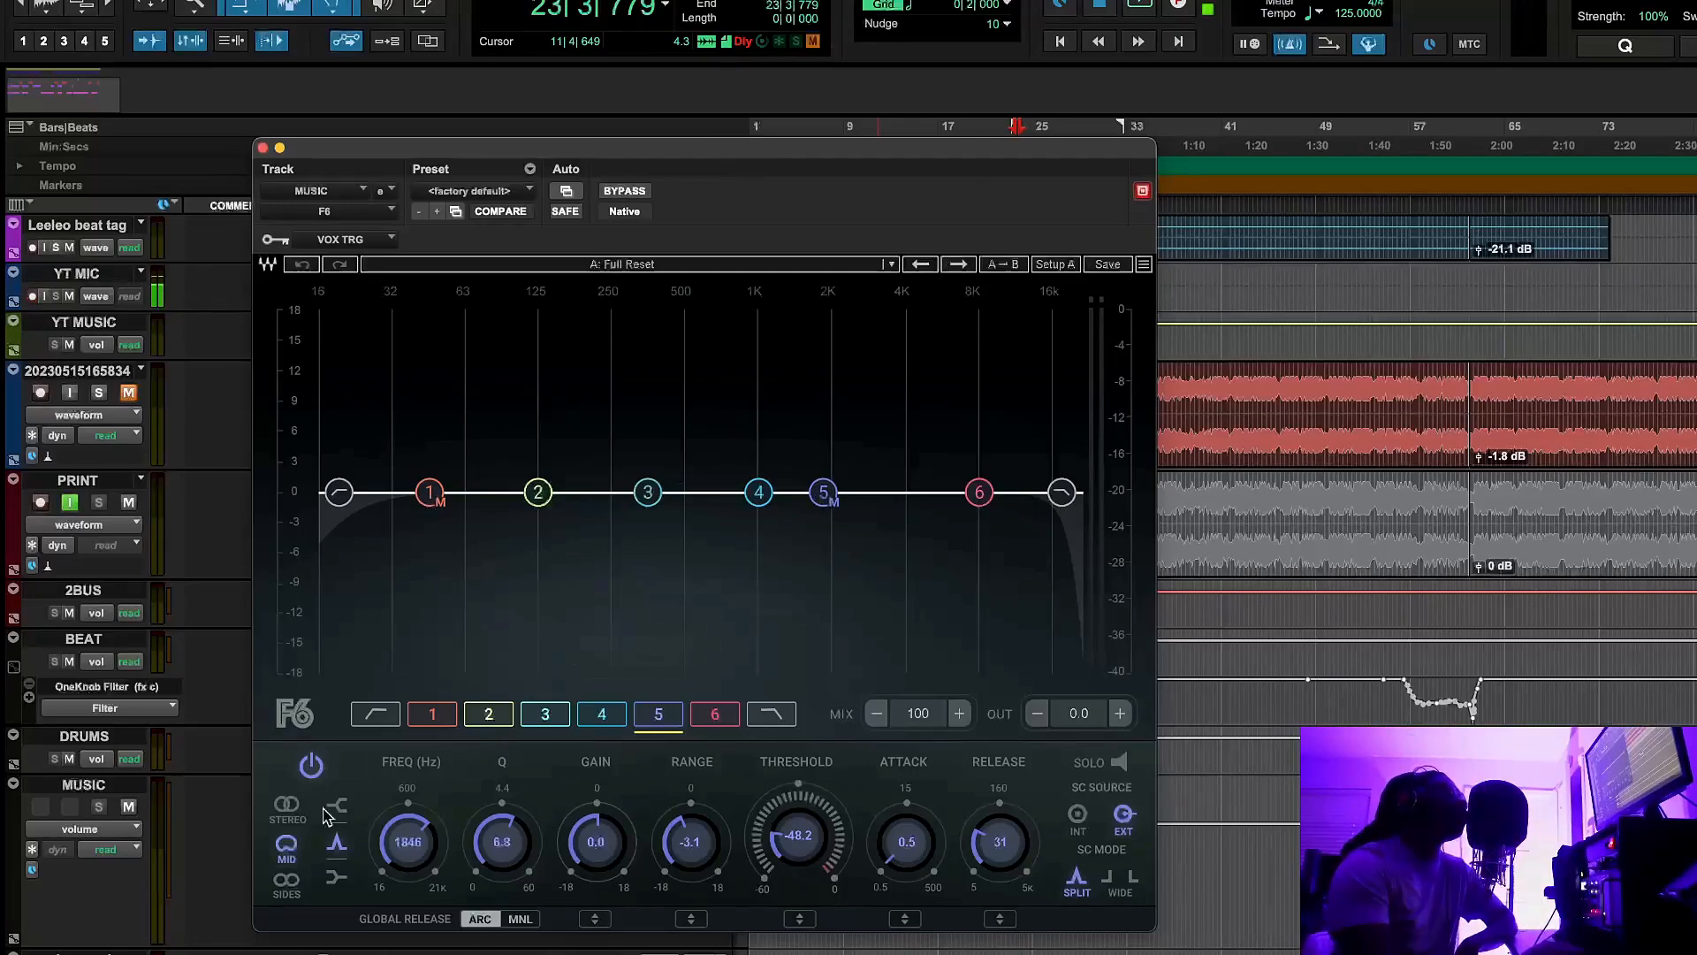
mouse_move(550, 163)
left_mouse_down()
mouse_move(772, 150)
mouse_move(574, 180)
left_mouse_up()
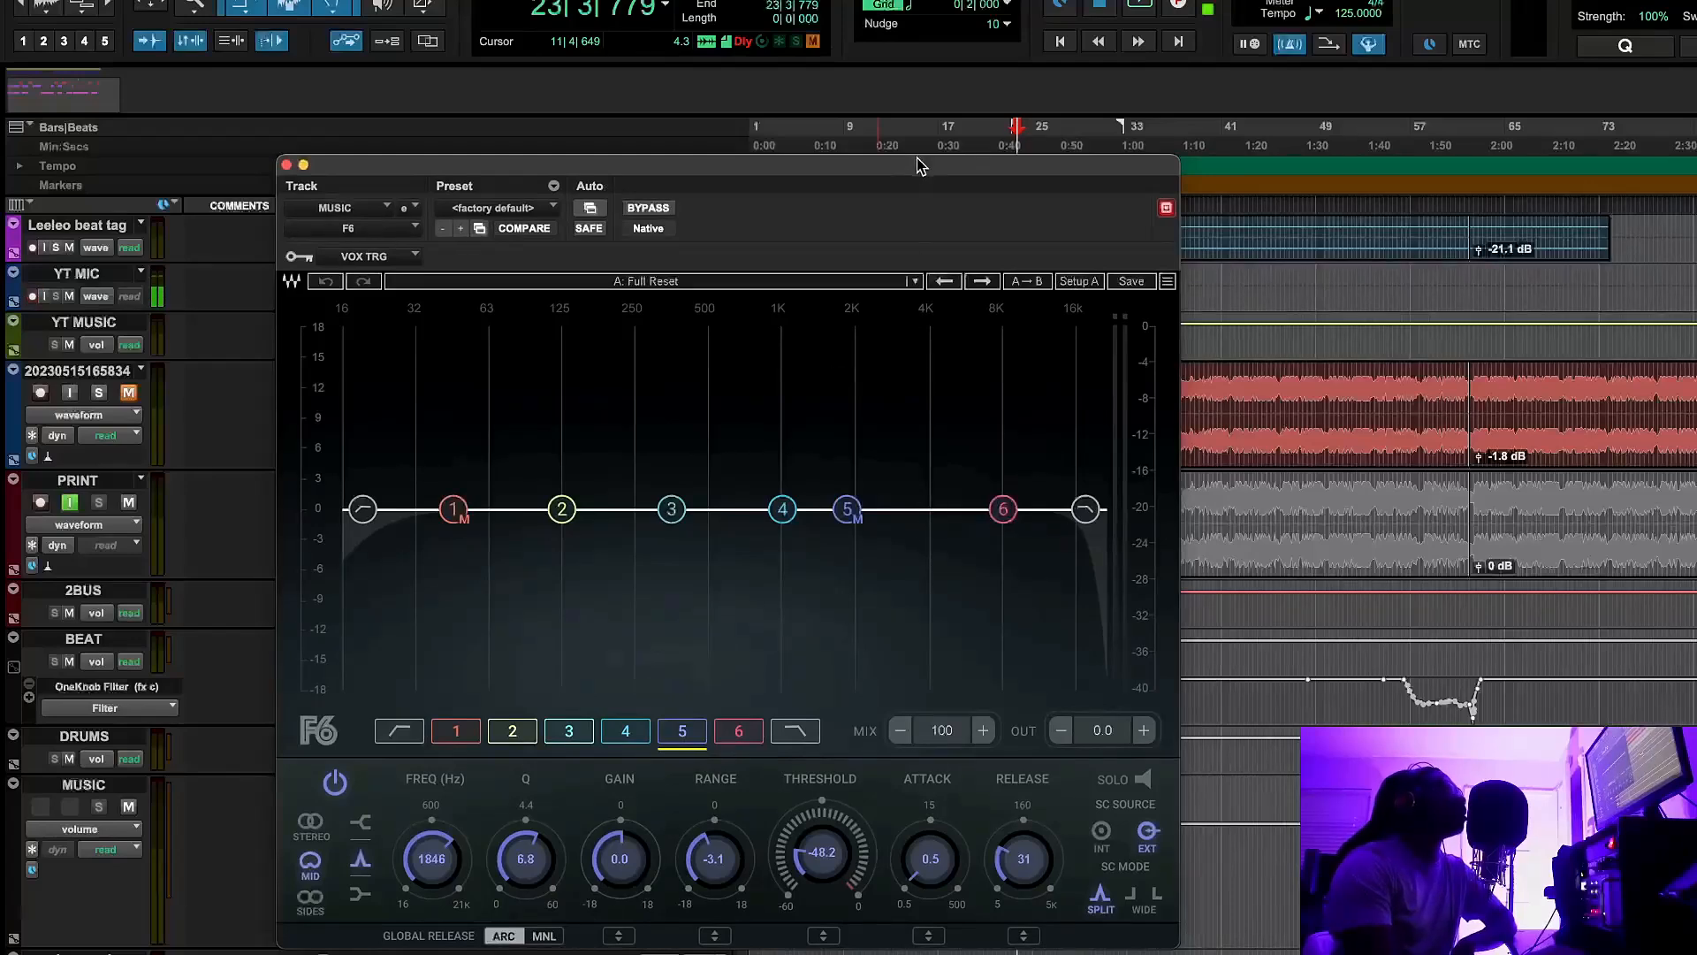
left_click_drag(920, 166, 762, 218)
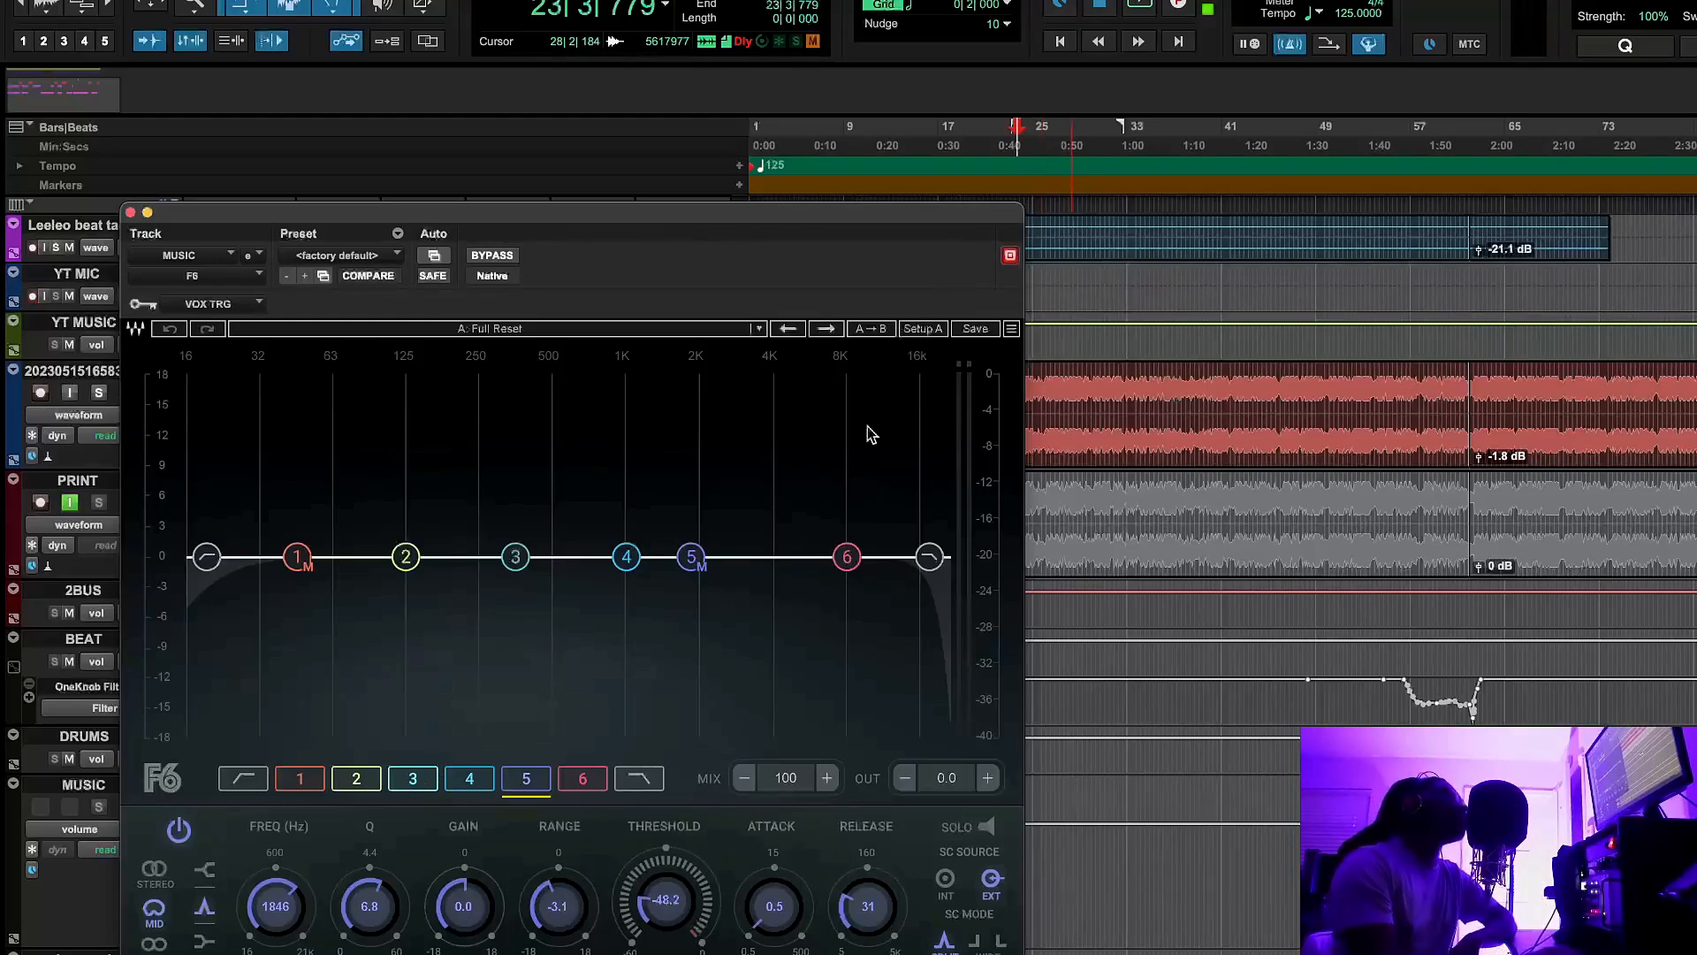
Play from bar 23, then bypass and re-enable the MUSIC track's F6 once to compare its vocal-triggered ducking
left_click(1141, 5)
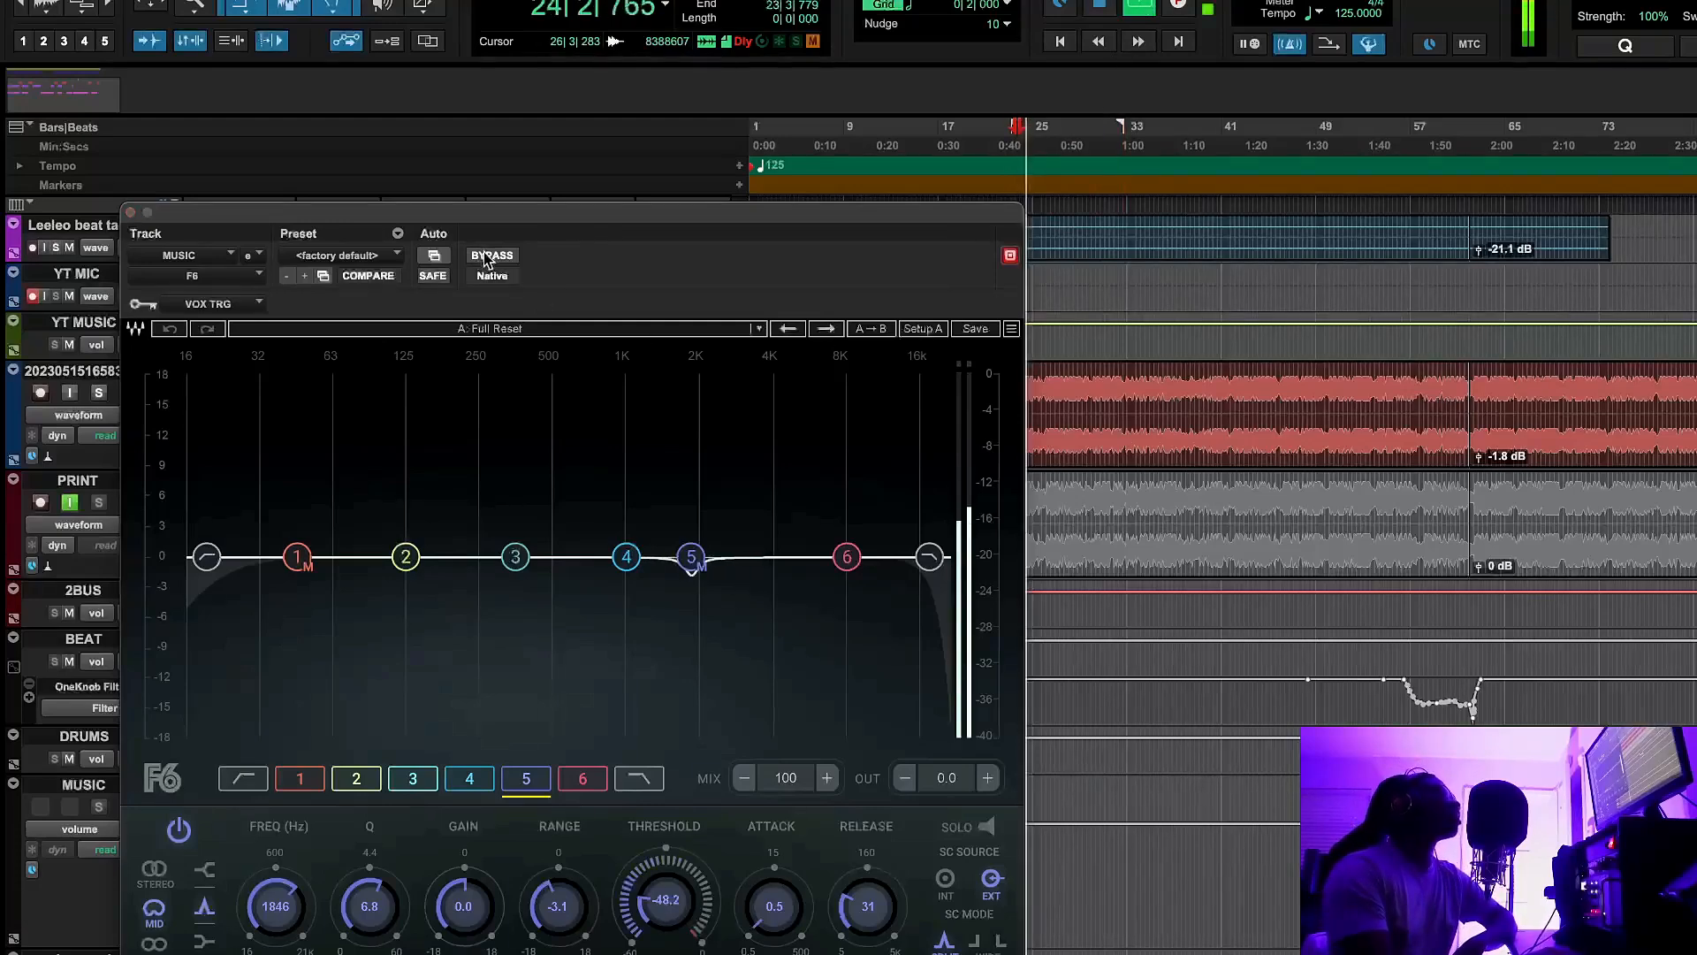
left_click_drag(547, 221, 583, 144)
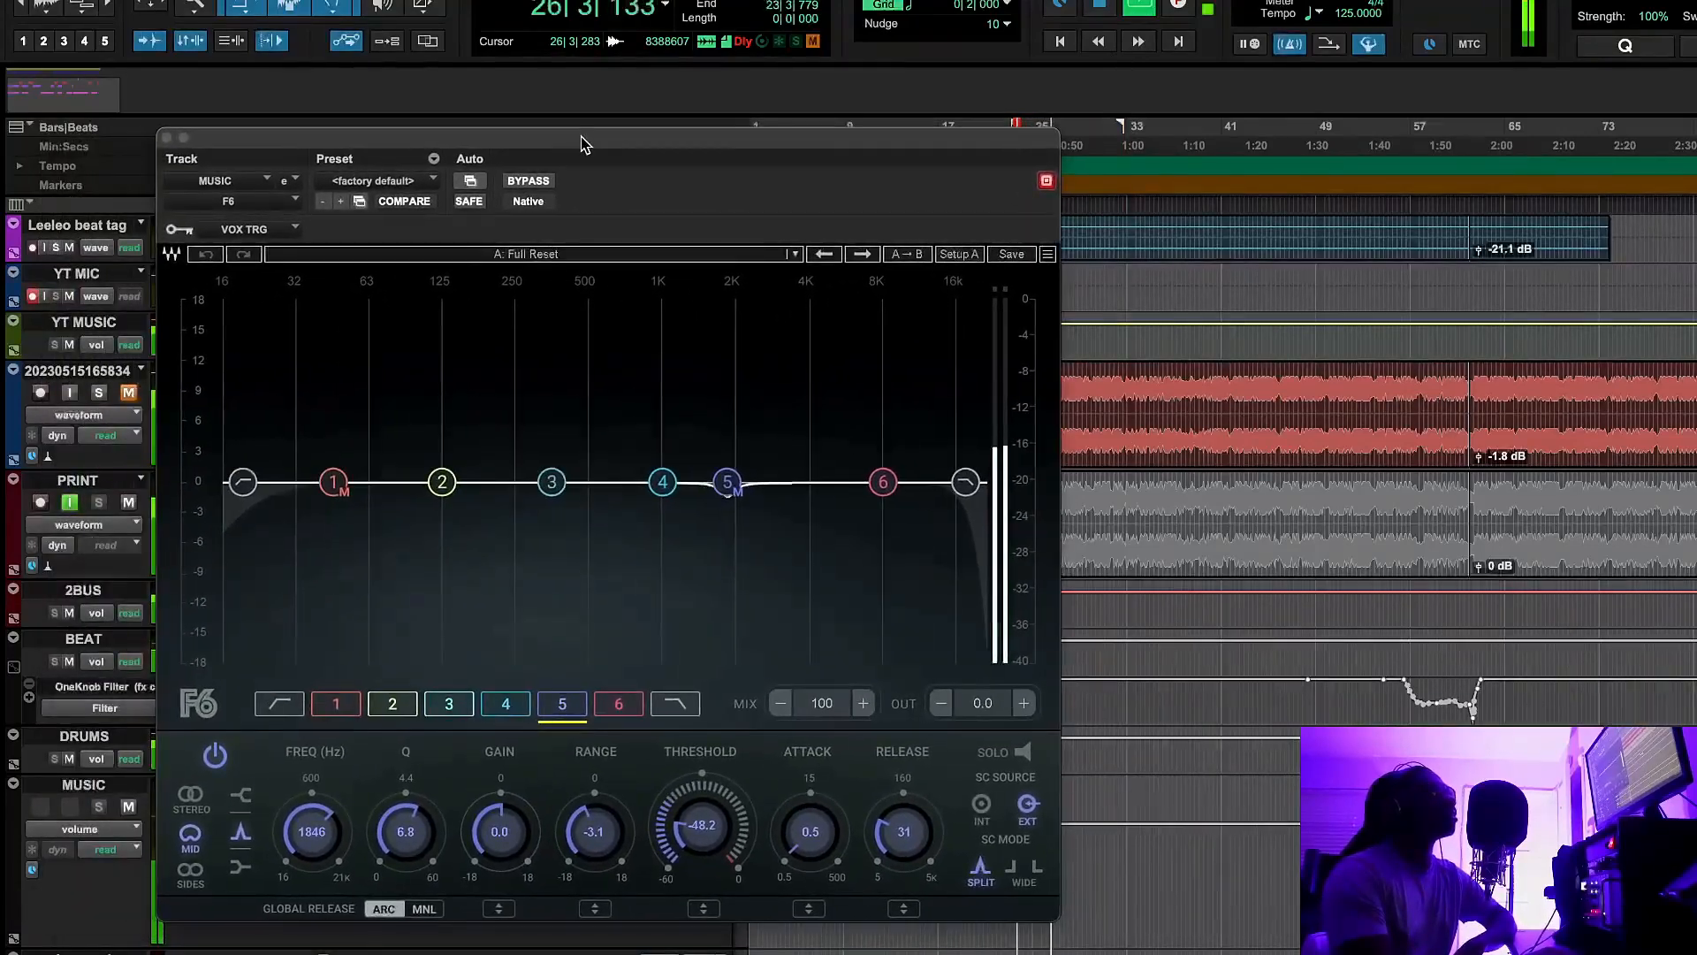
left_click(534, 182)
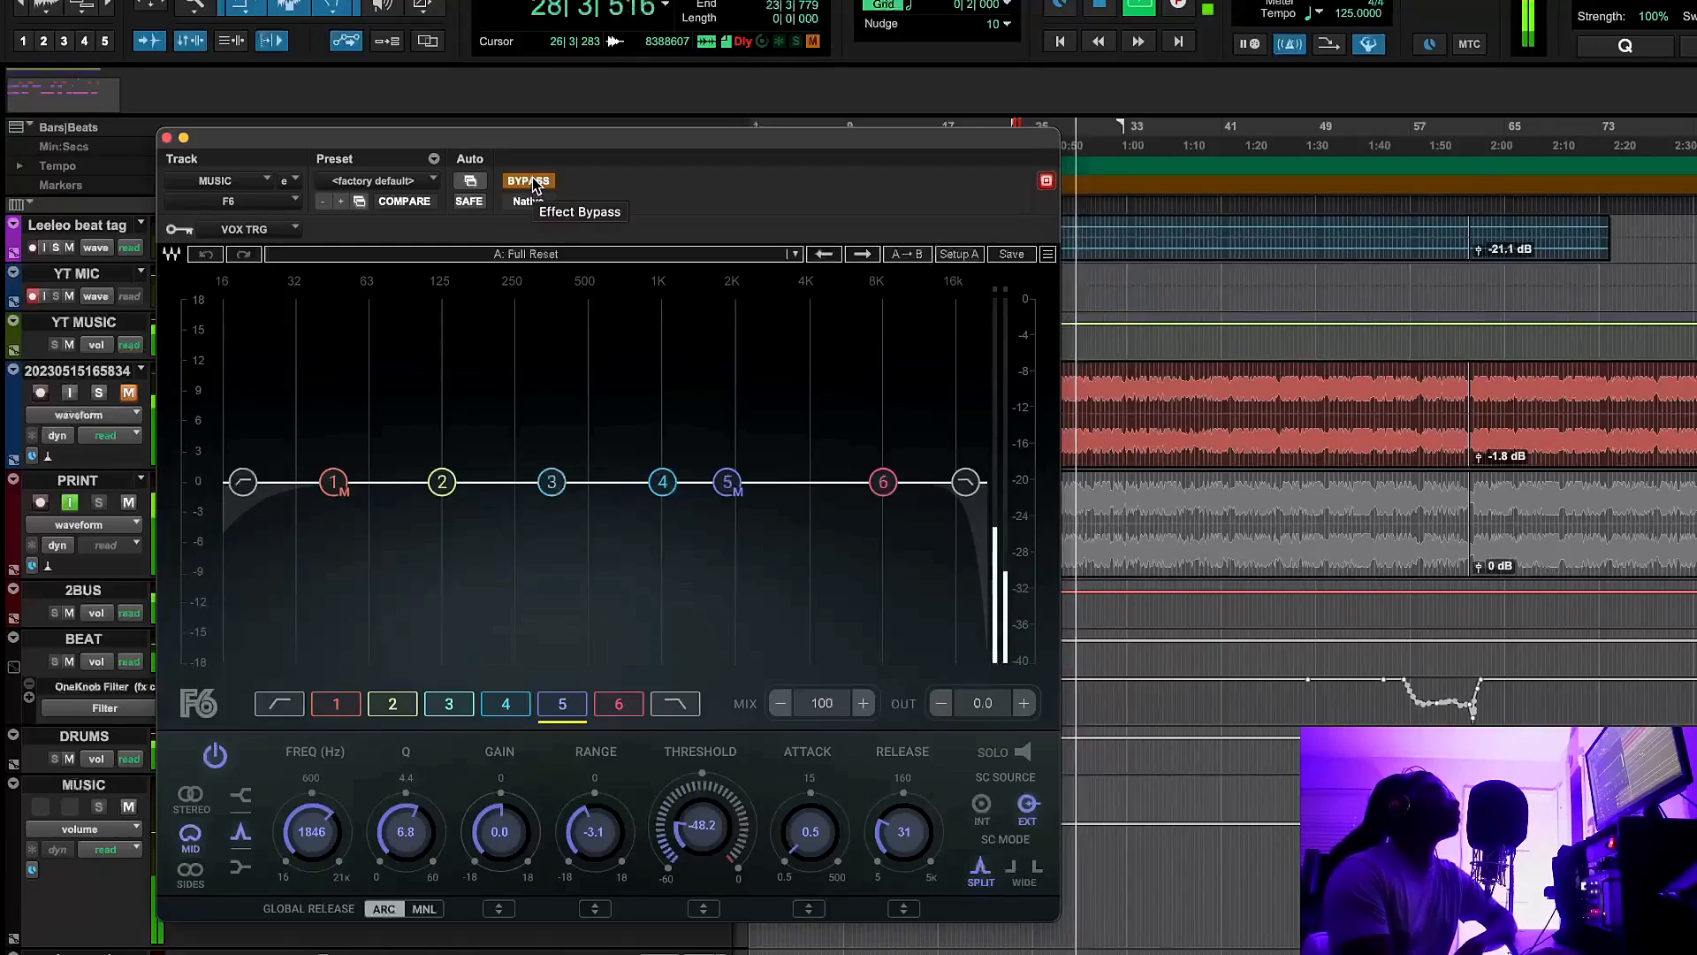
left_click(534, 181)
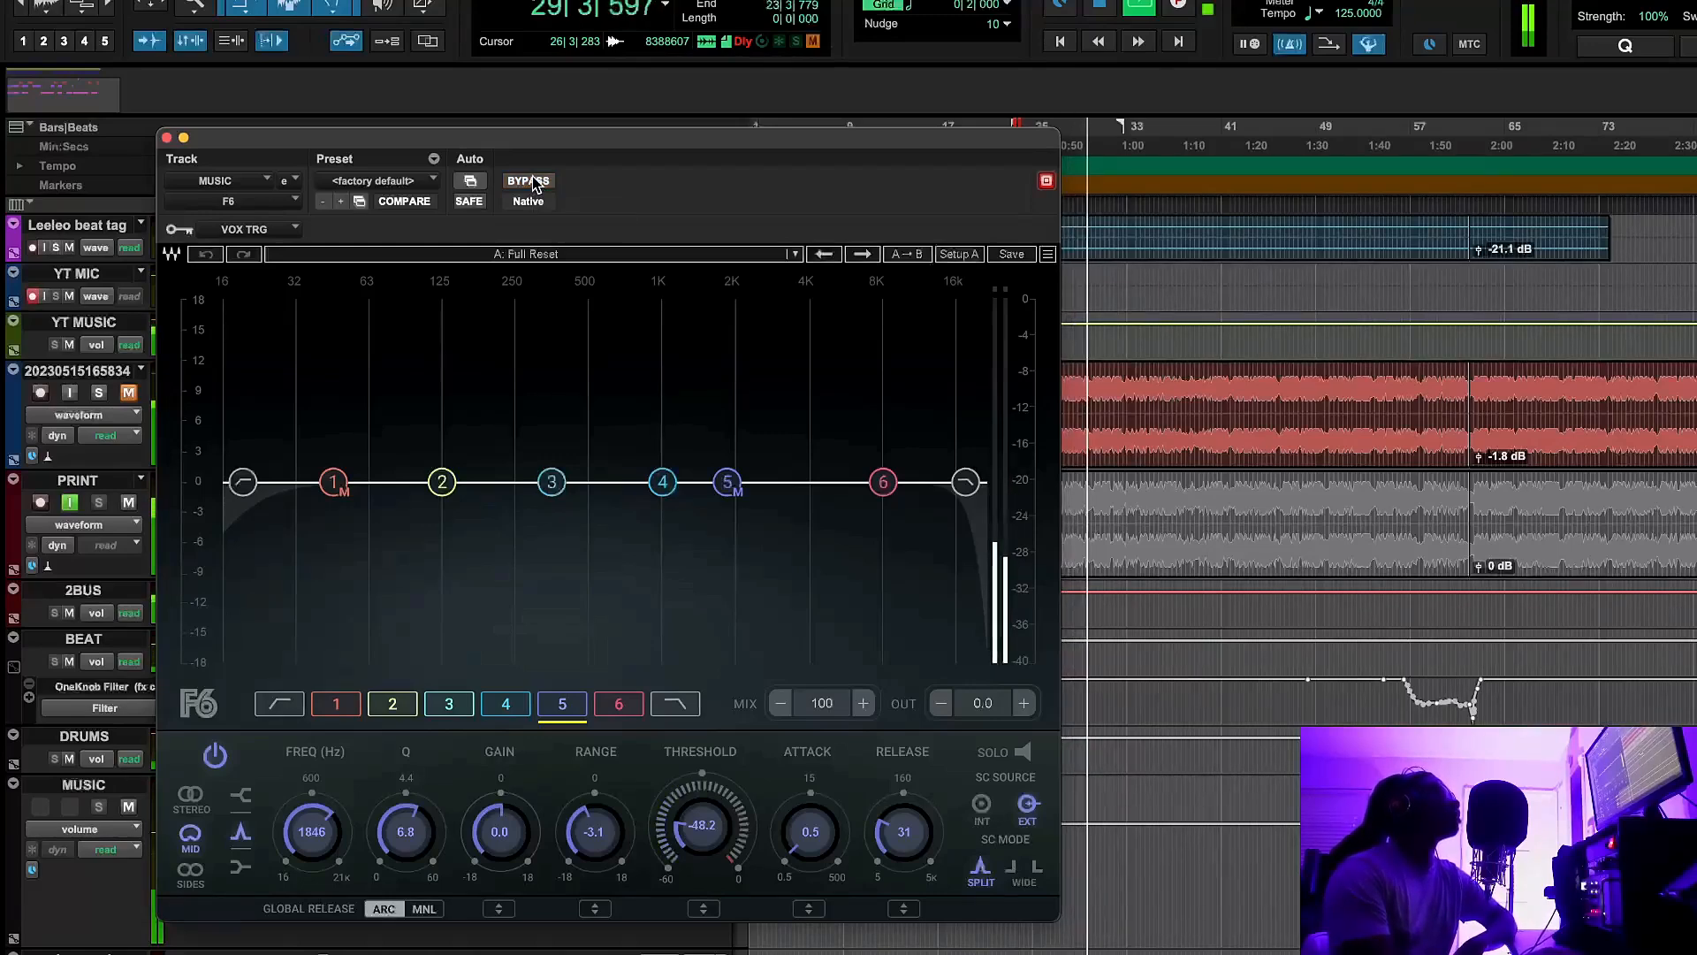
mouse_move(636, 145)
left_mouse_down()
mouse_move(432, 151)
mouse_move(470, 171)
left_mouse_up()
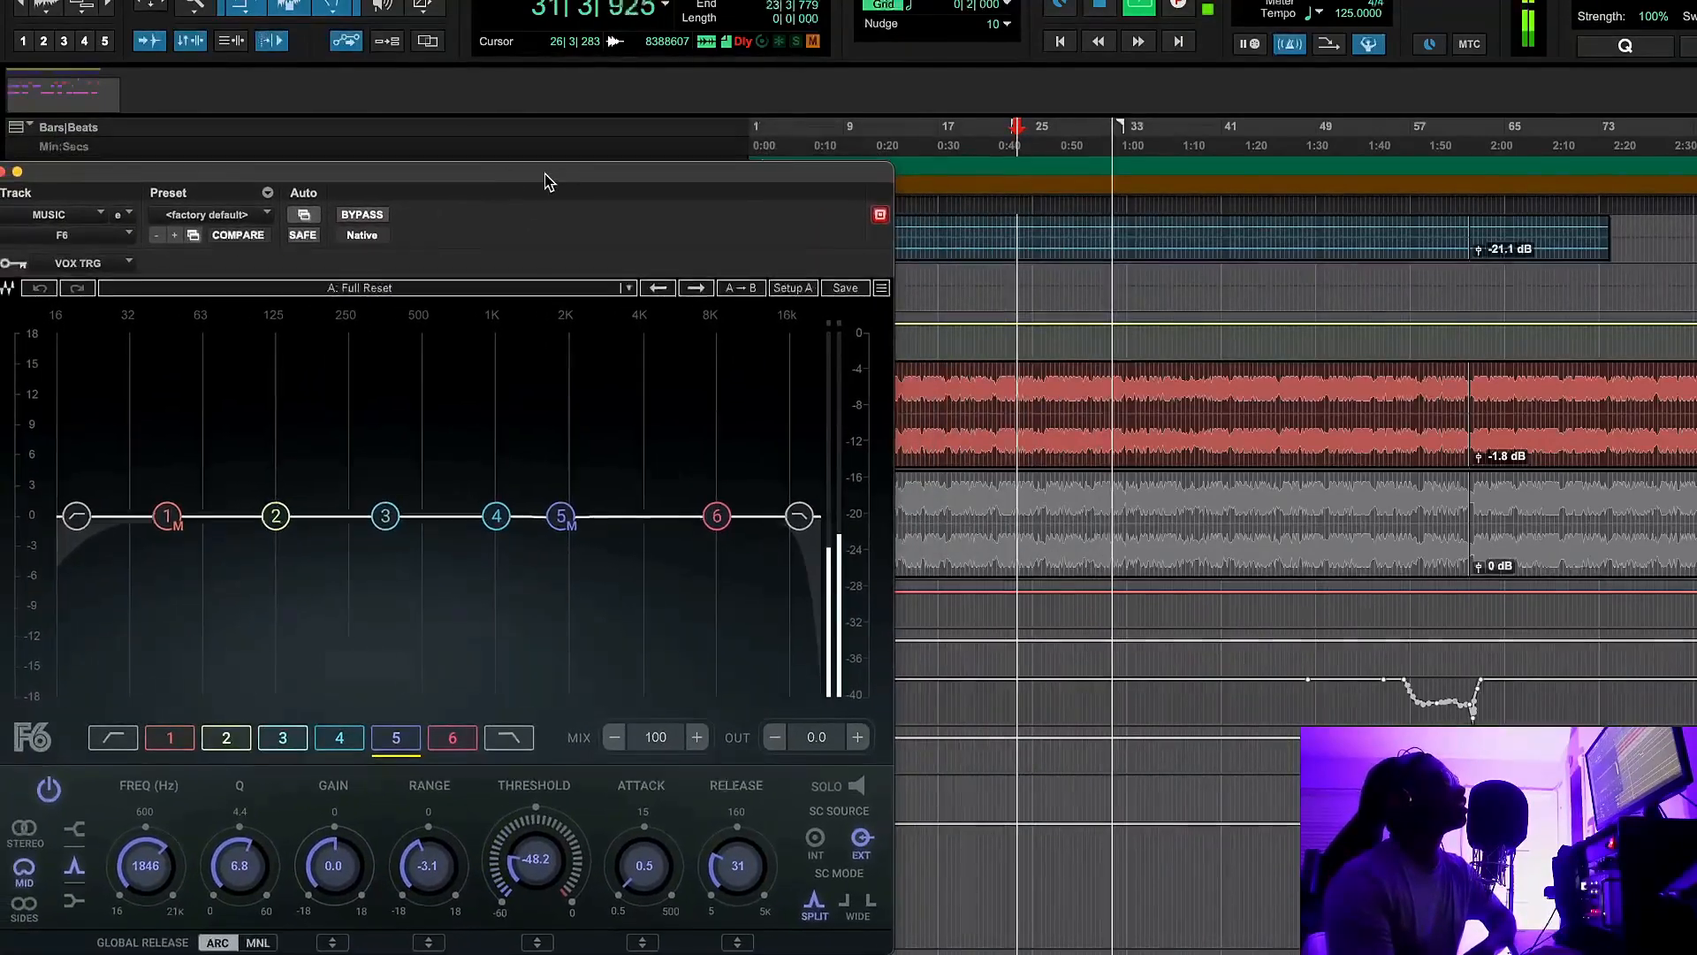
Continue playback from bar 41, bypass and re-enable the F6 twice to compare, and stop playback
left_click(1226, 148)
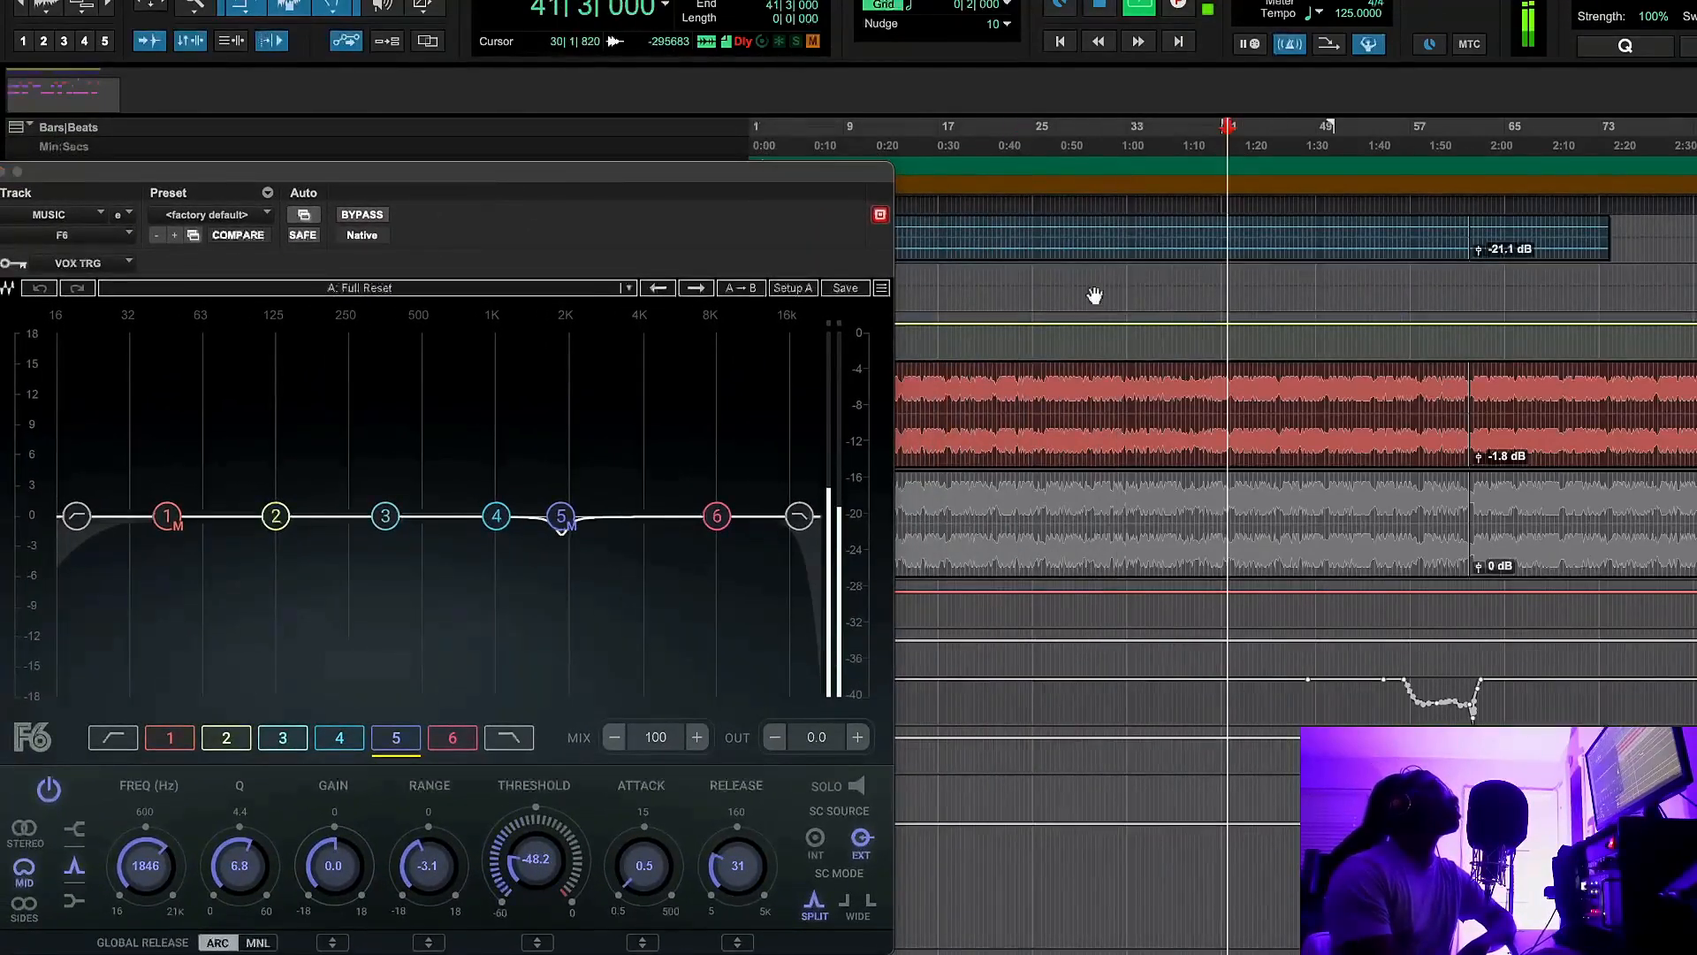
left_click(353, 218)
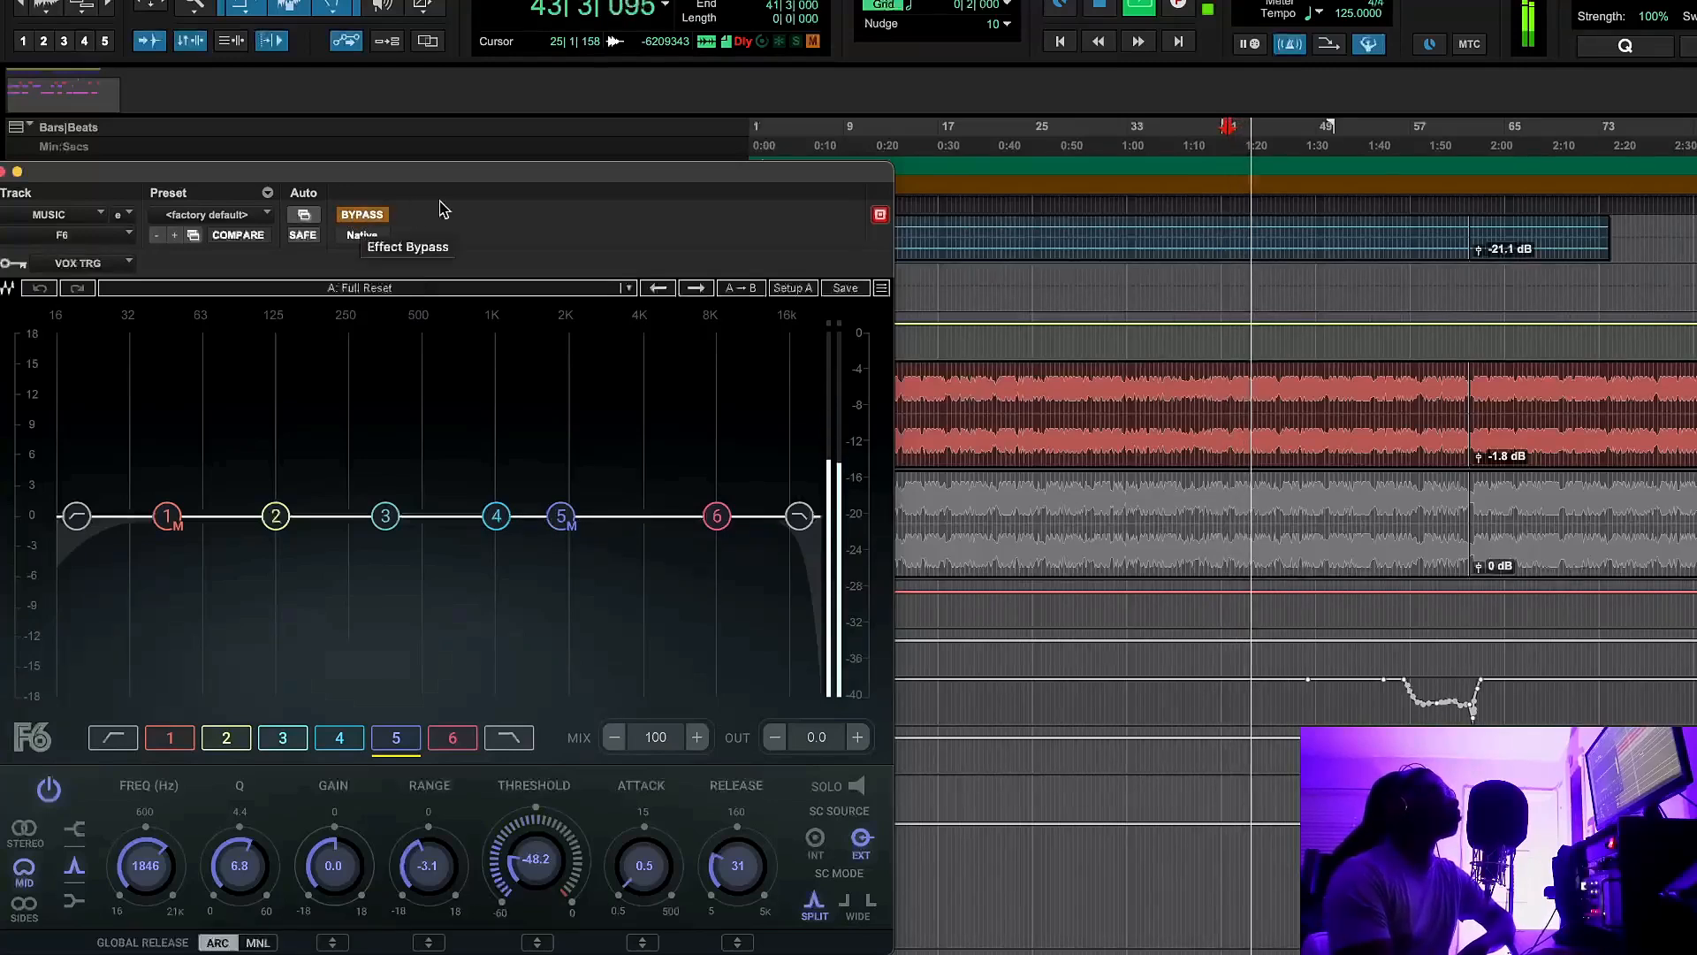
left_click(361, 218)
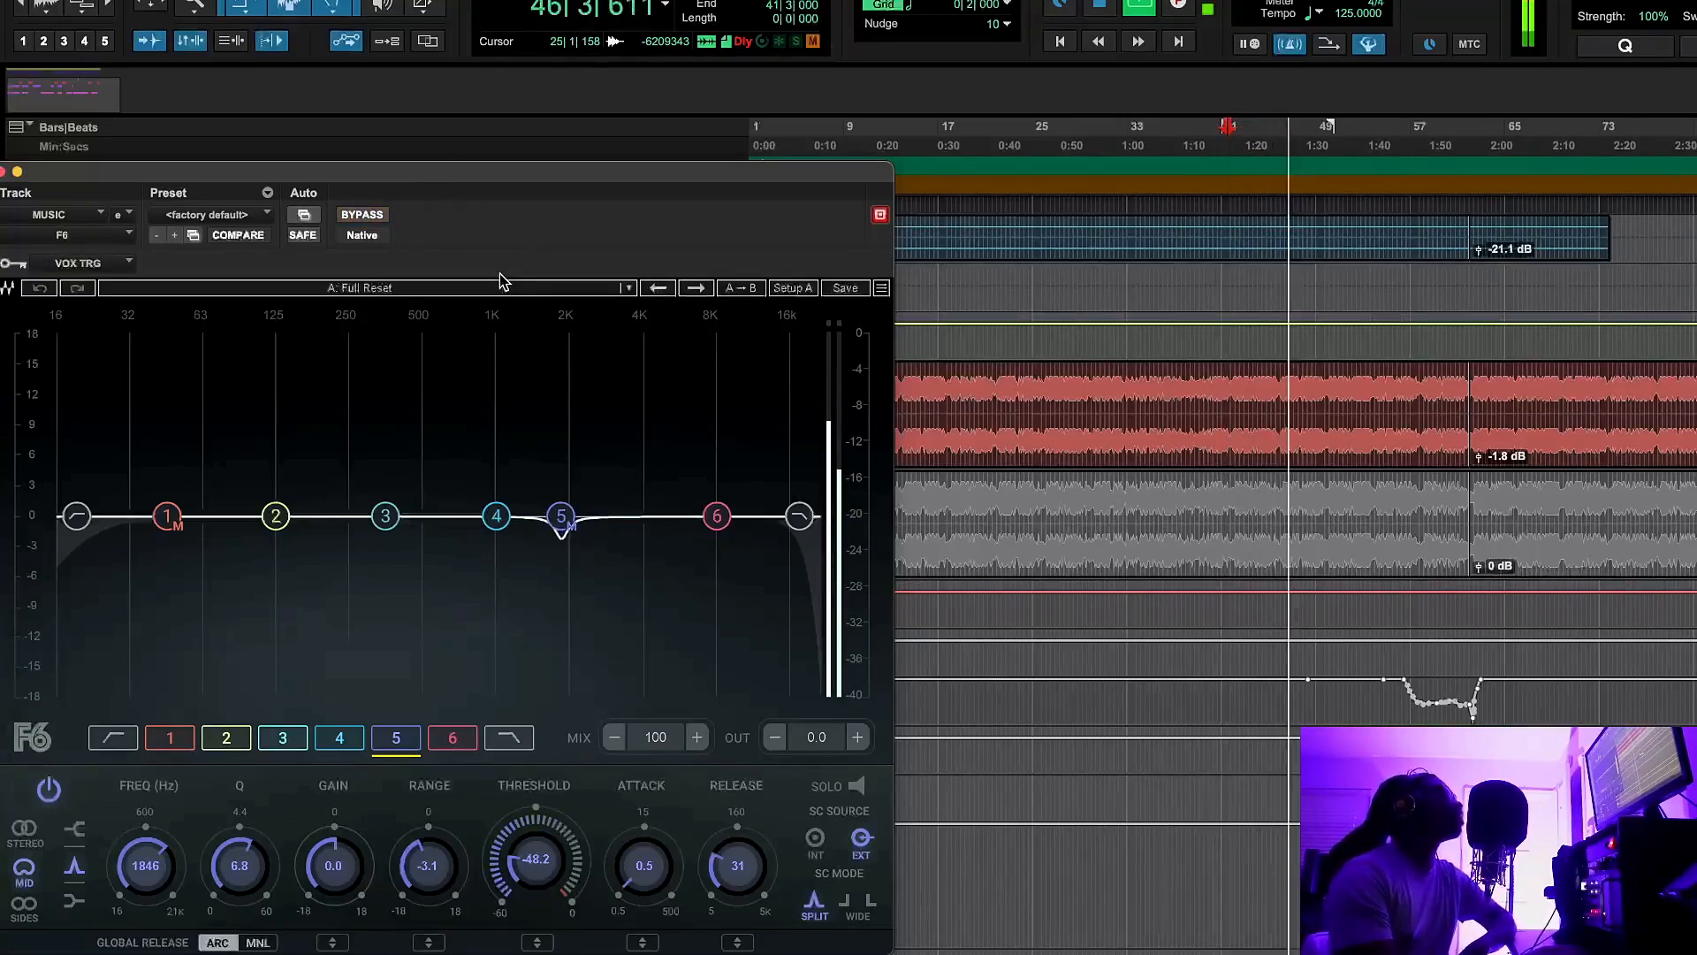
left_click(376, 218)
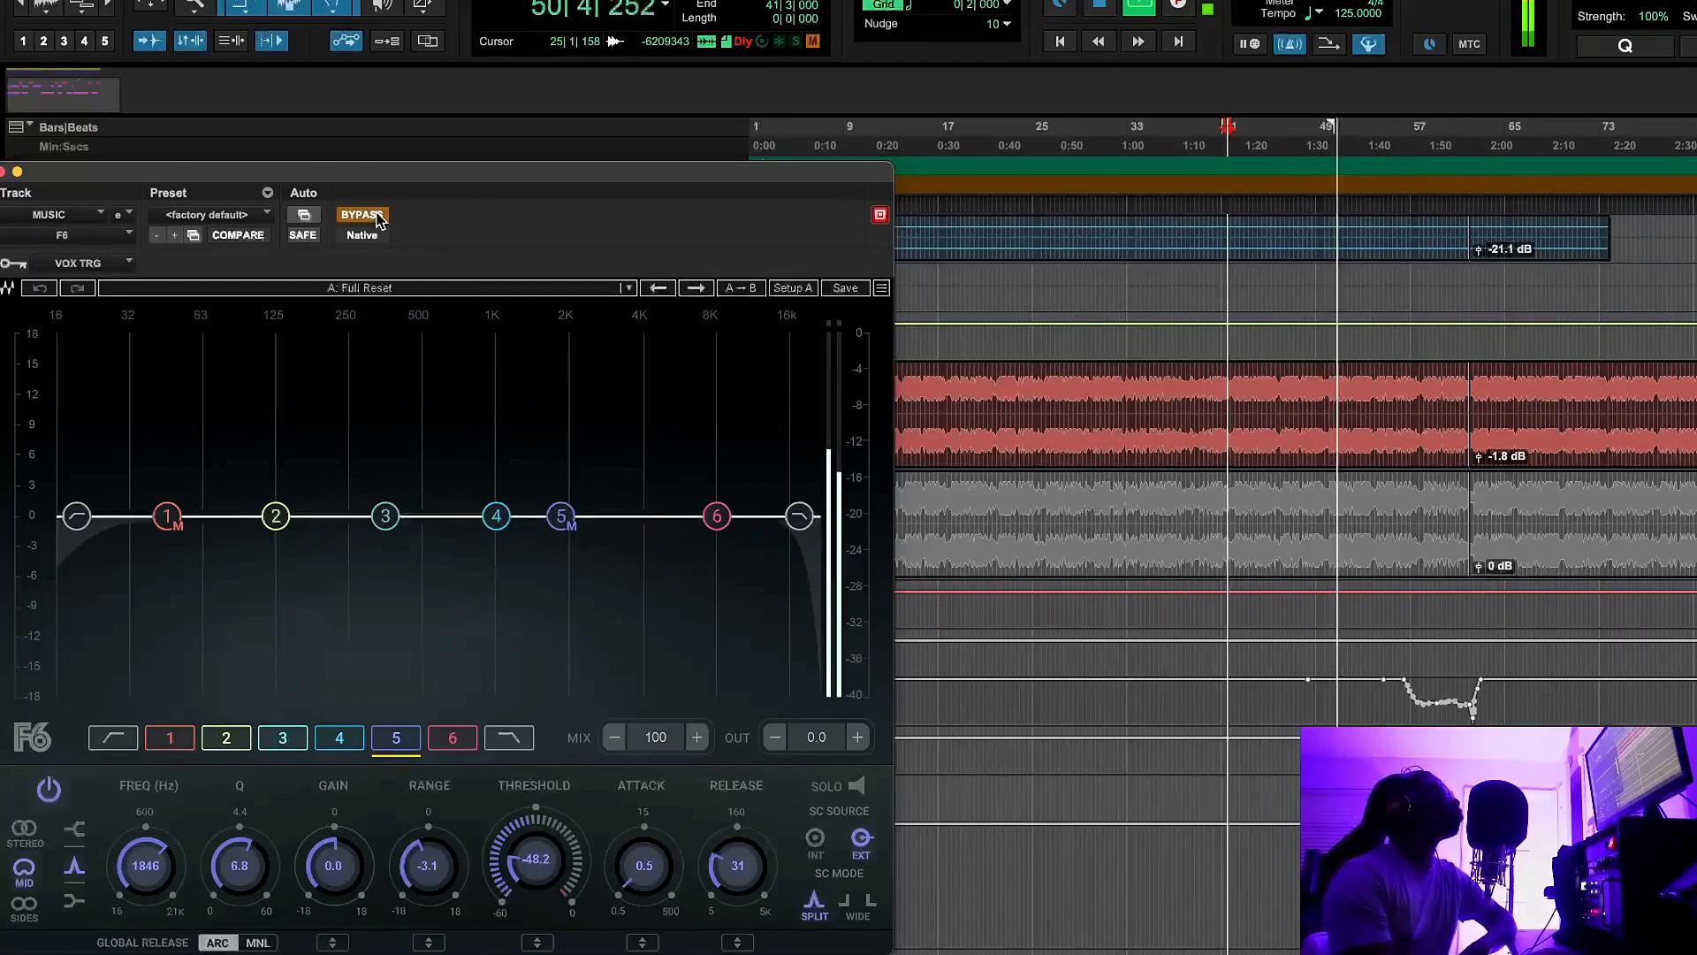
left_click(375, 217)
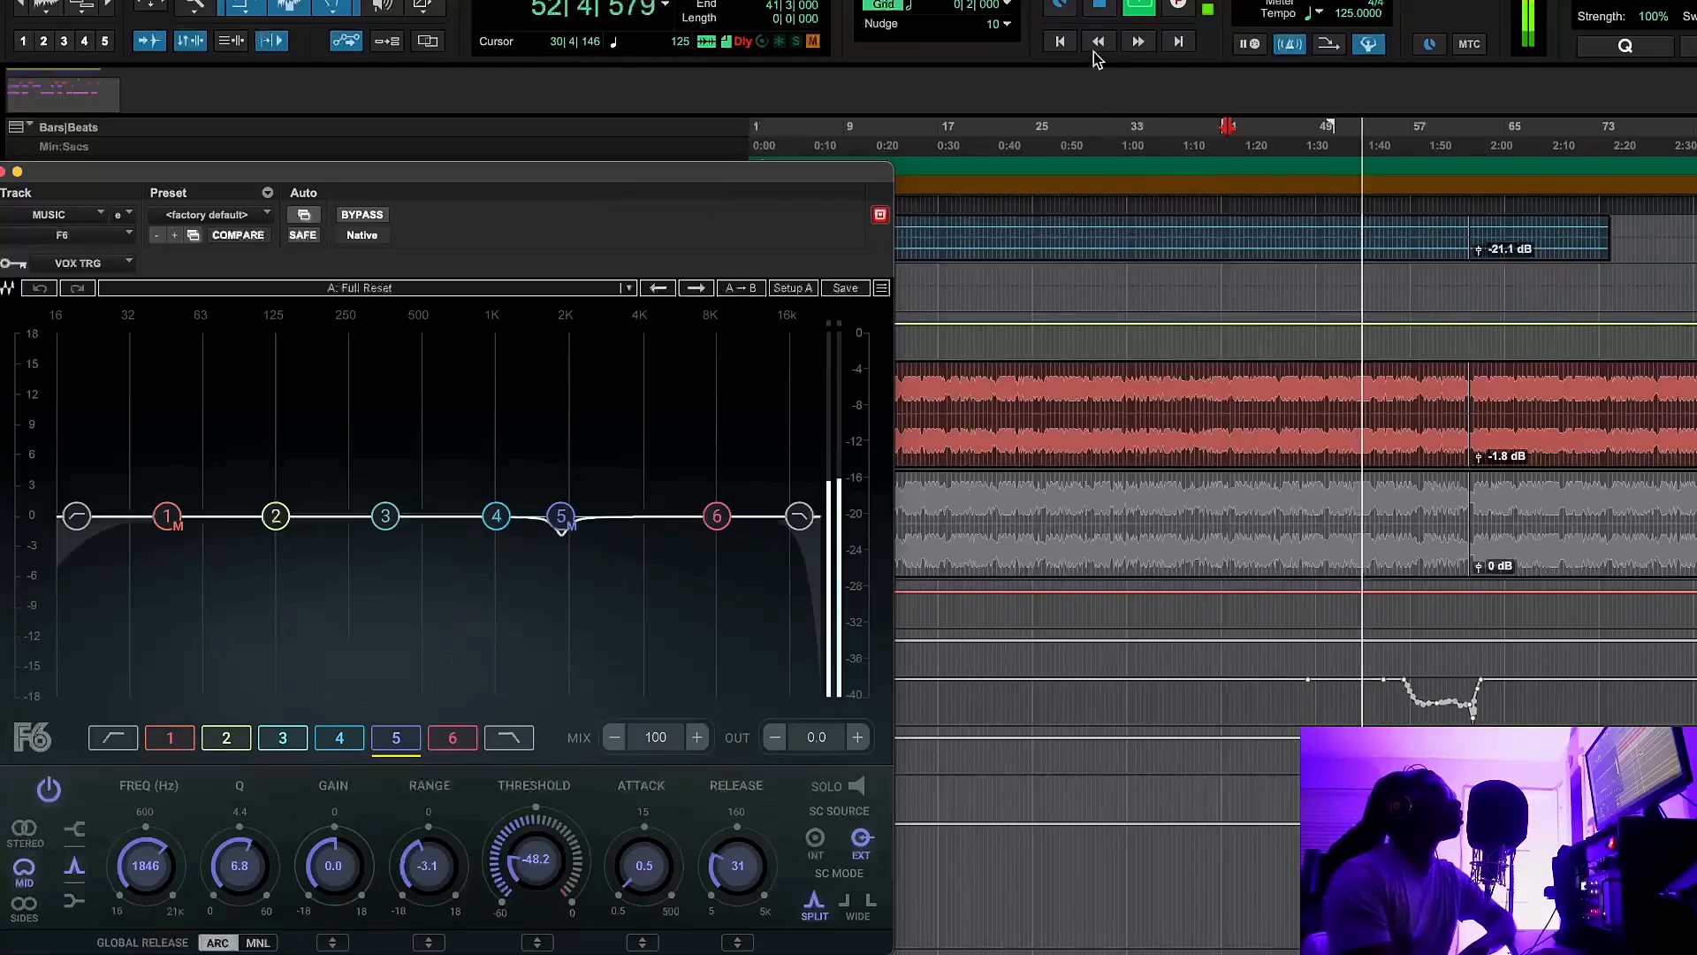
left_click(1105, 9)
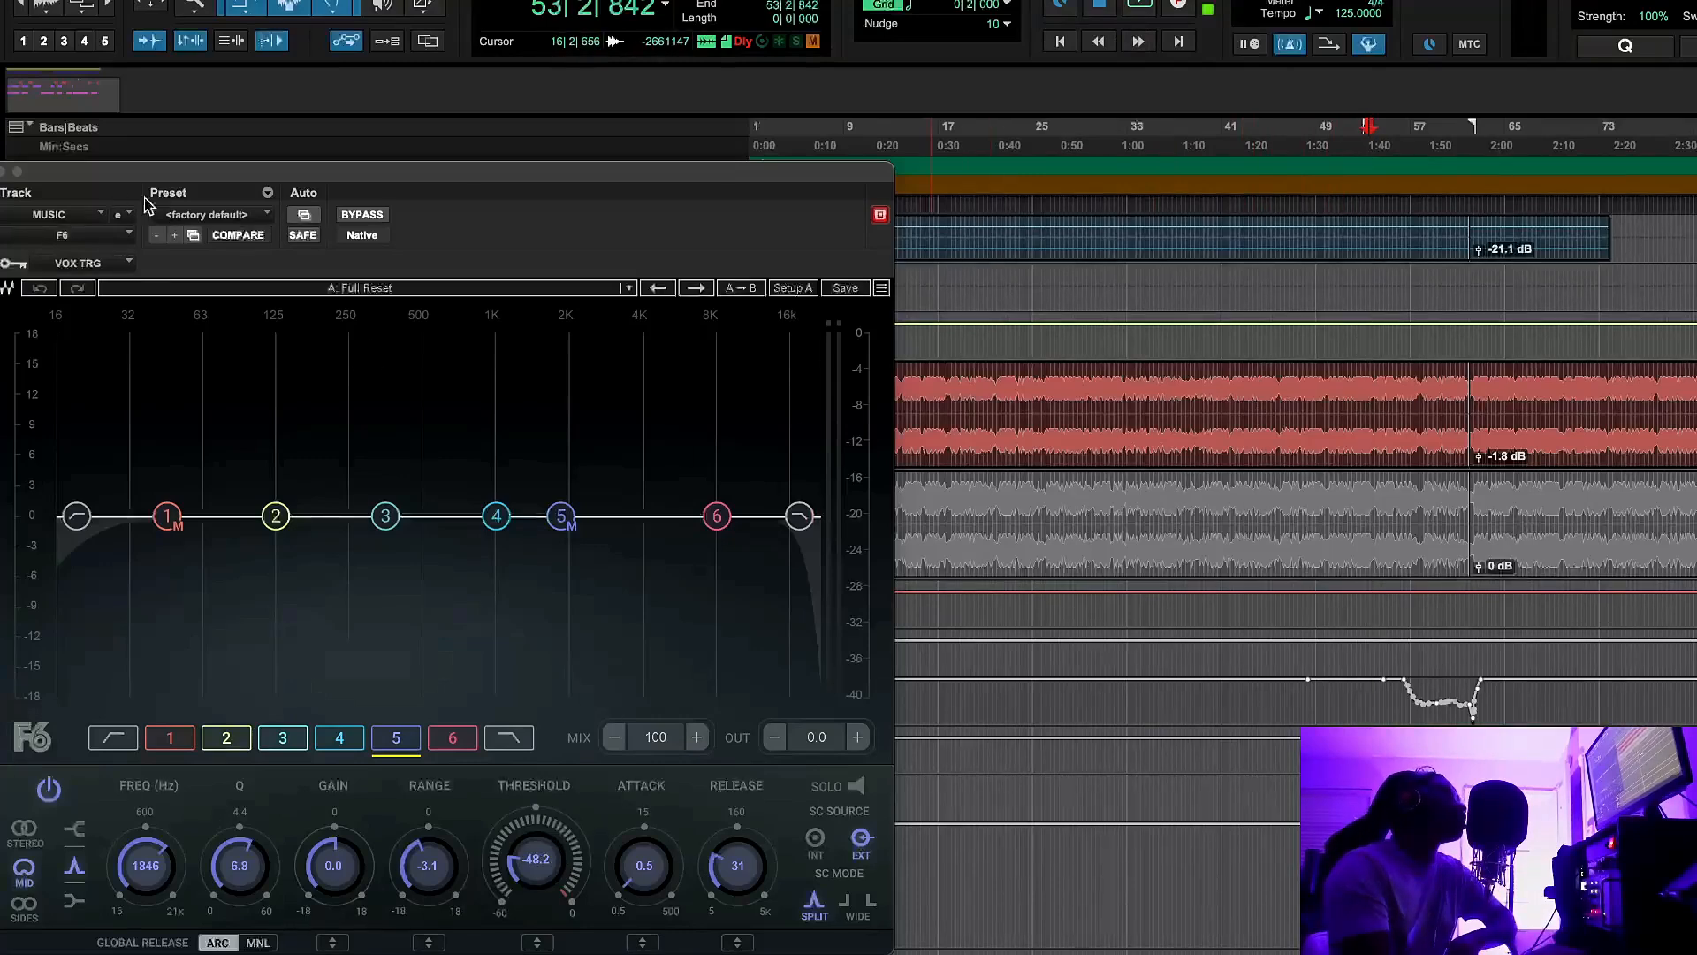
Close the F6, place the cursor at bar 56 and check the LEAD VOCAL volume and BEAT filter automation there
left_click(4, 171)
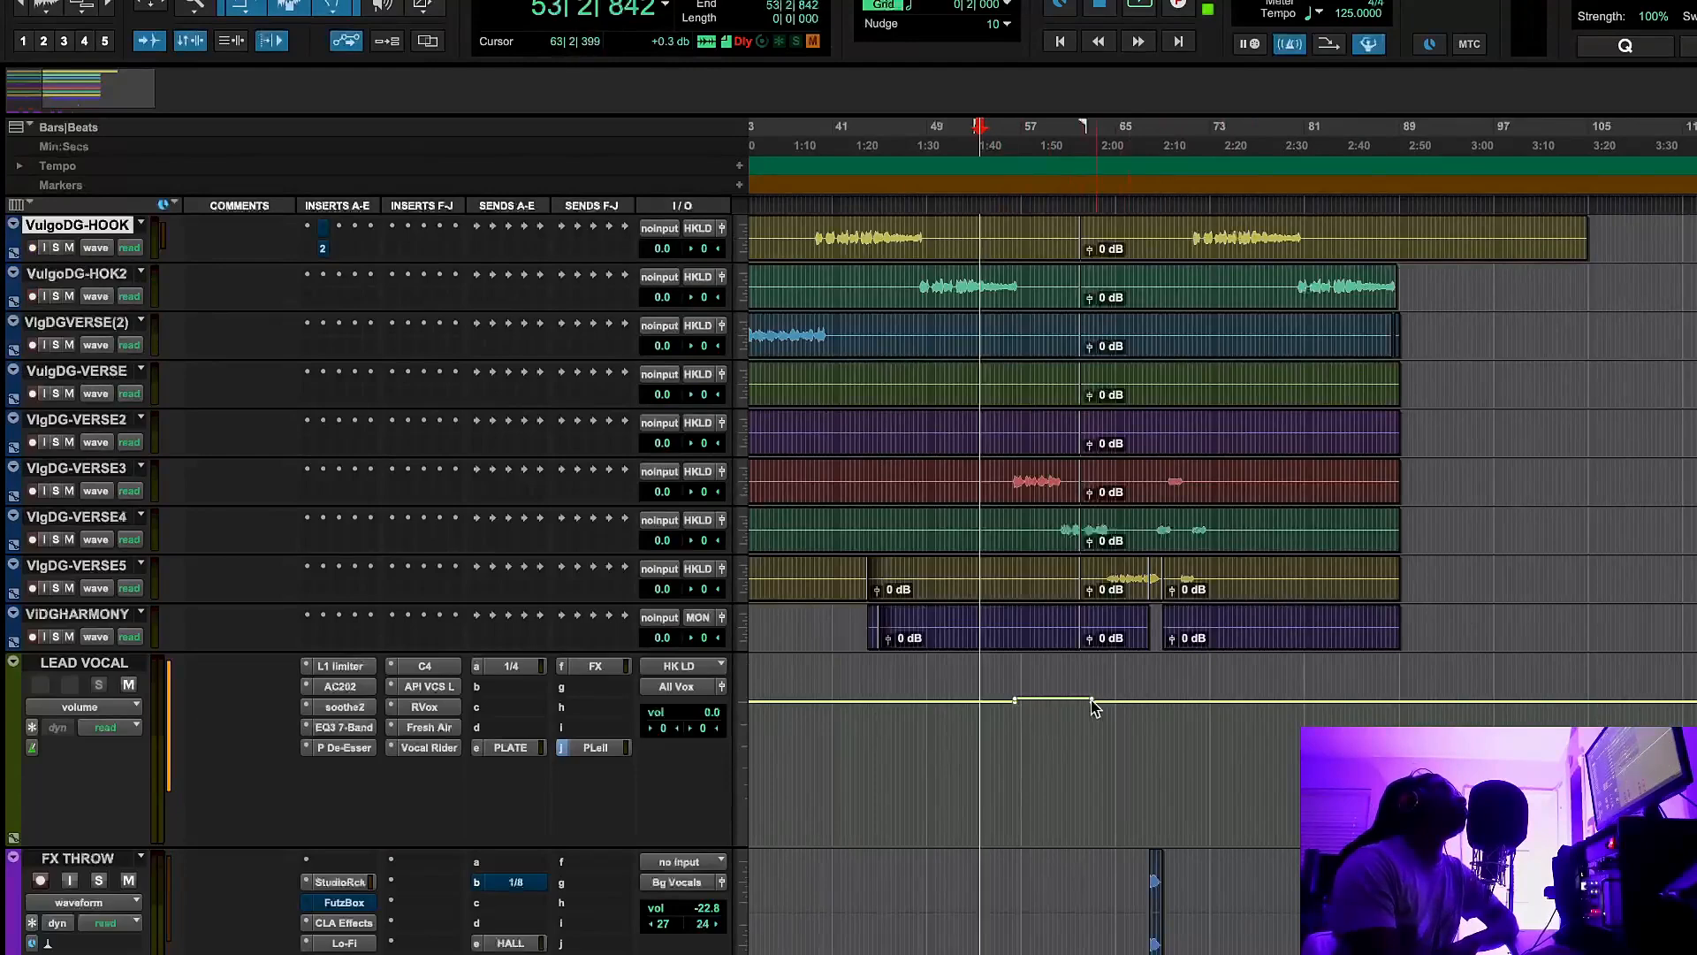
left_click(1012, 151)
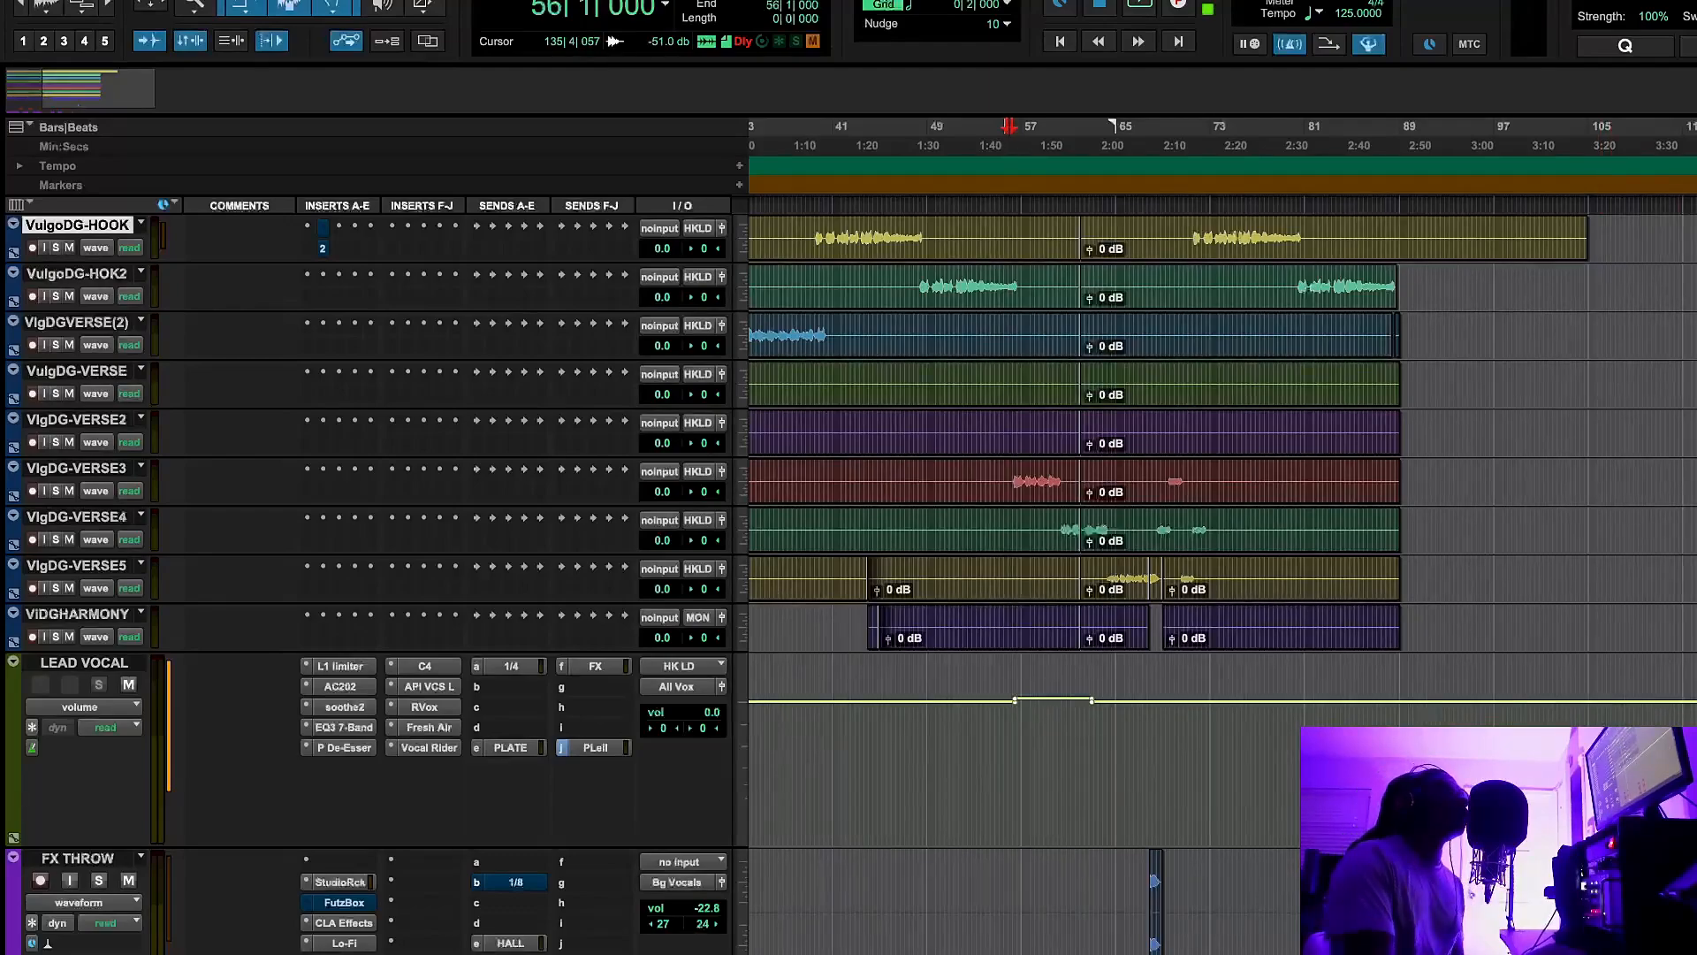
scroll(883, 575, "up", 10)
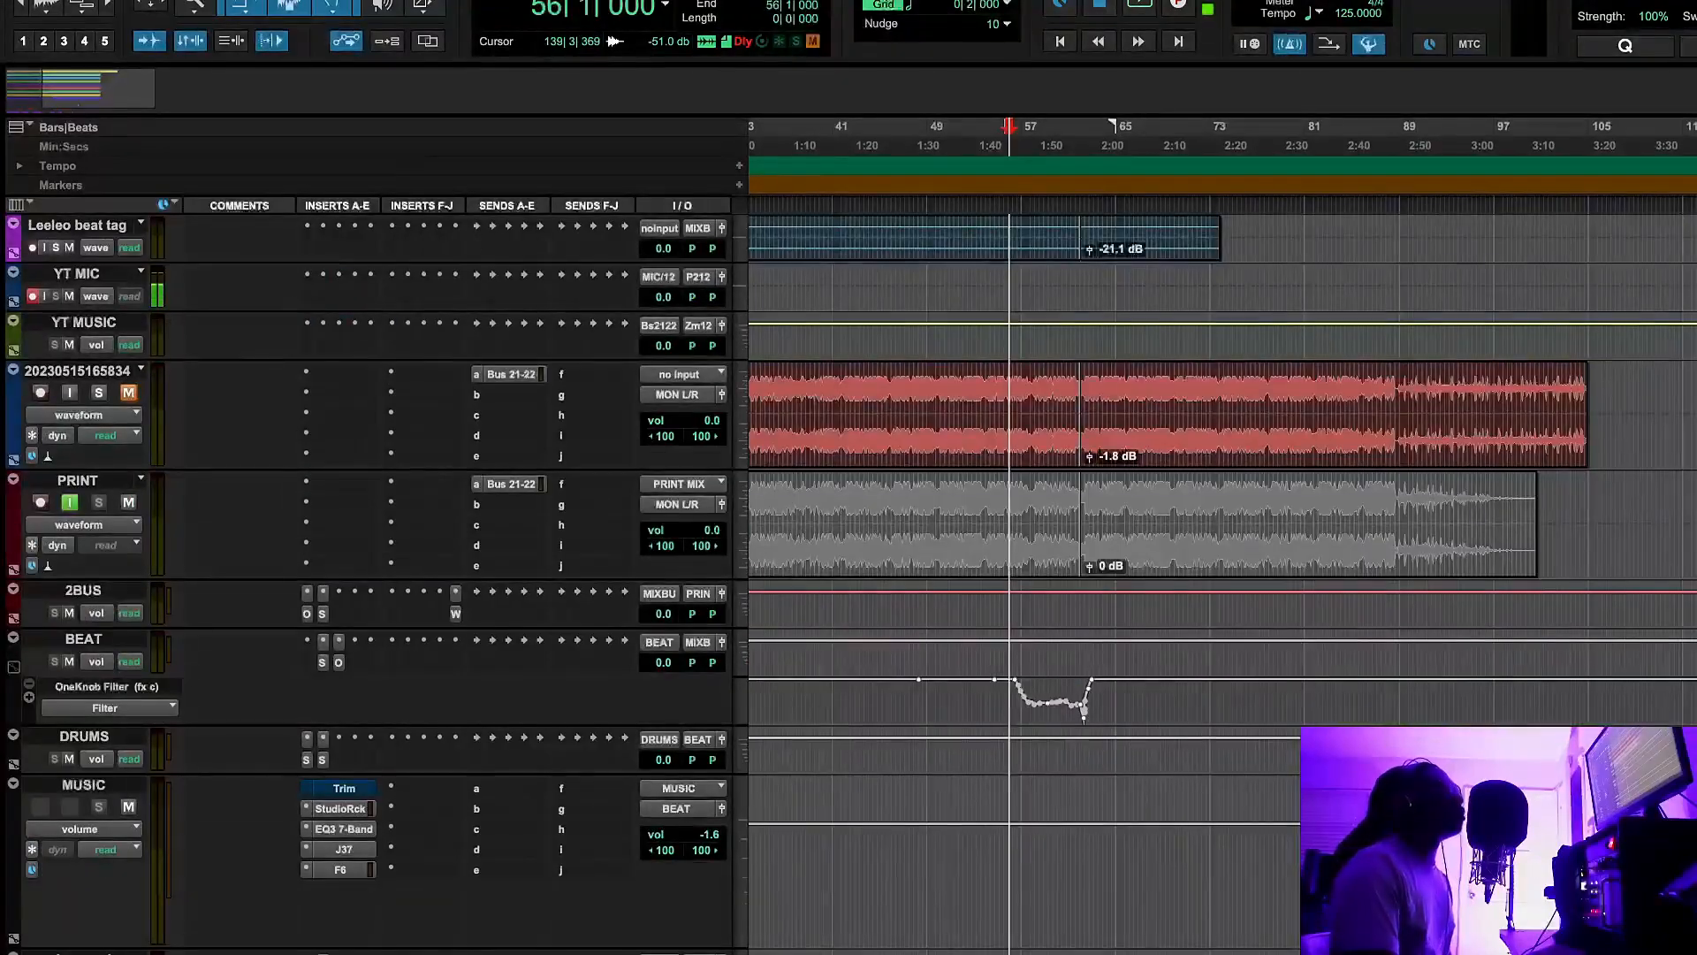